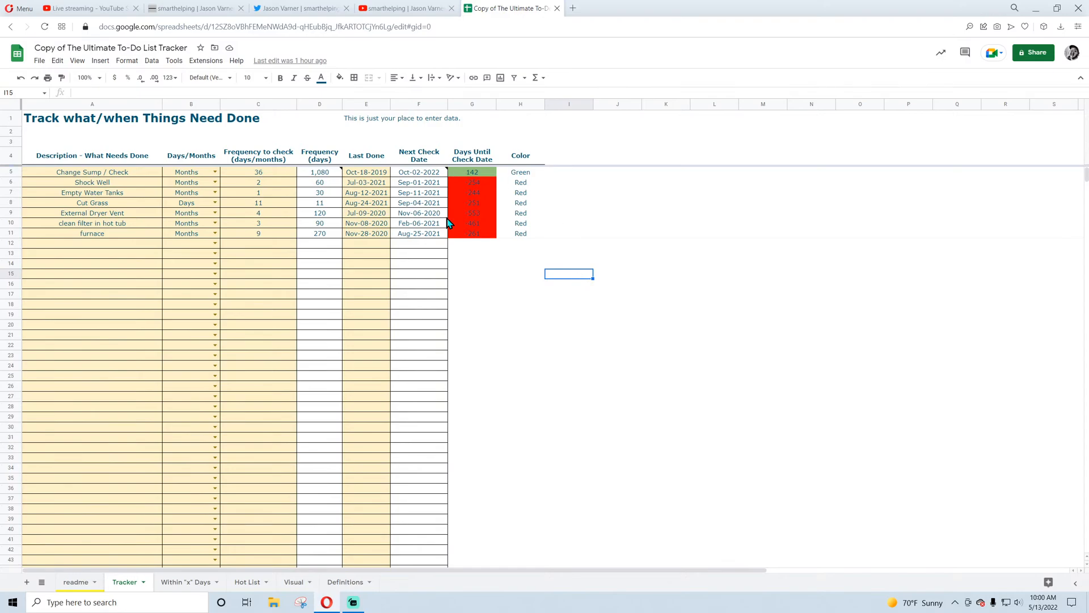
- Examine the tracker's sample tasks, their check frequencies and last-done dates, and the colour-coded days until the next check
drag(112, 172, 187, 182)
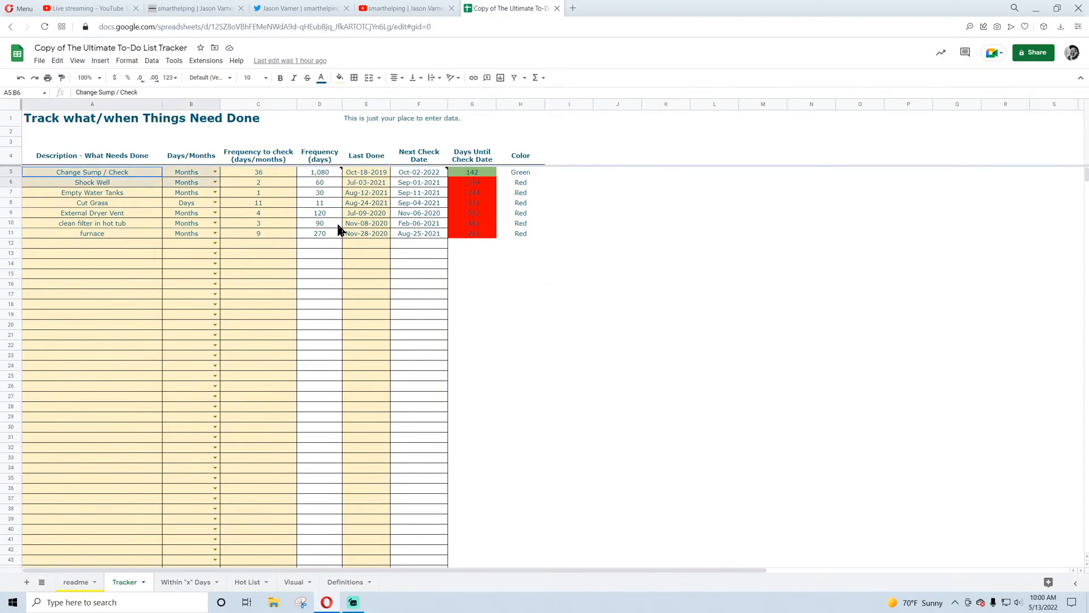
drag(340, 230, 535, 285)
click(127, 174)
click(124, 182)
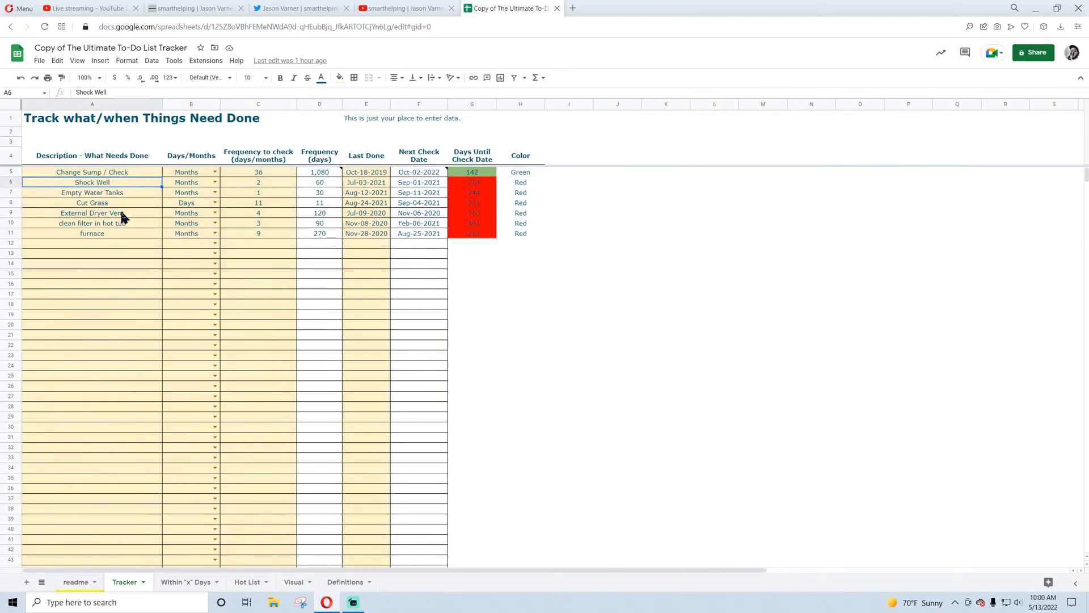
click(121, 212)
click(278, 181)
click(356, 181)
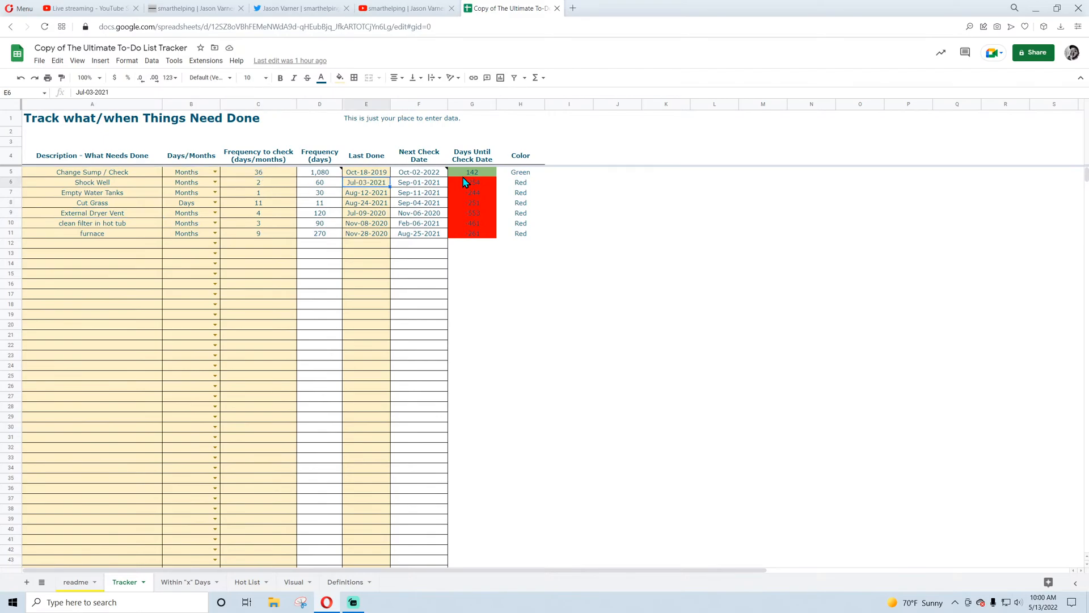
click(357, 171)
click(358, 181)
click(362, 203)
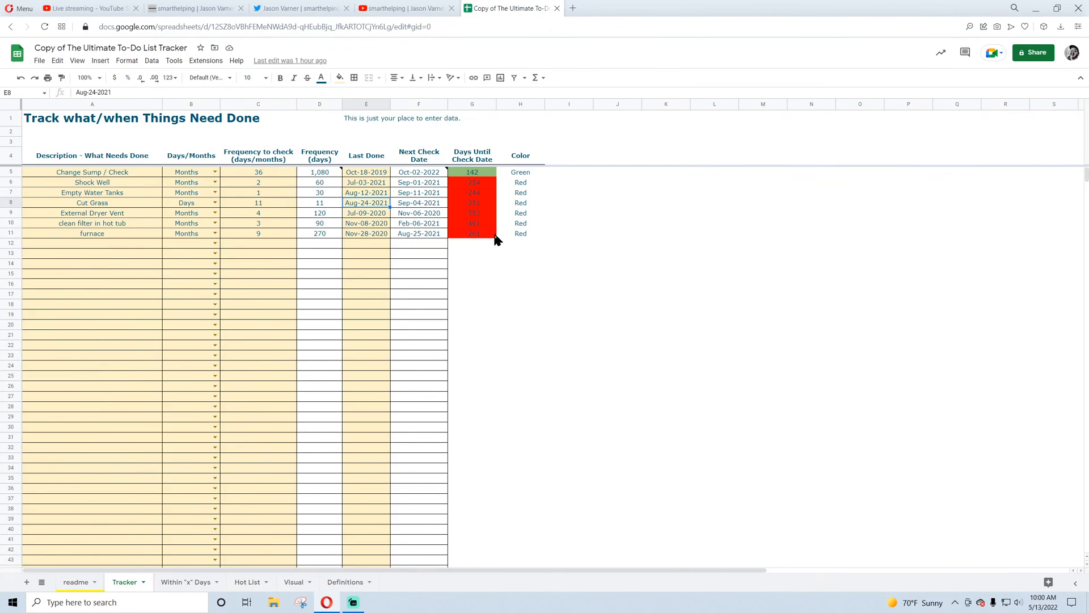
click(758, 283)
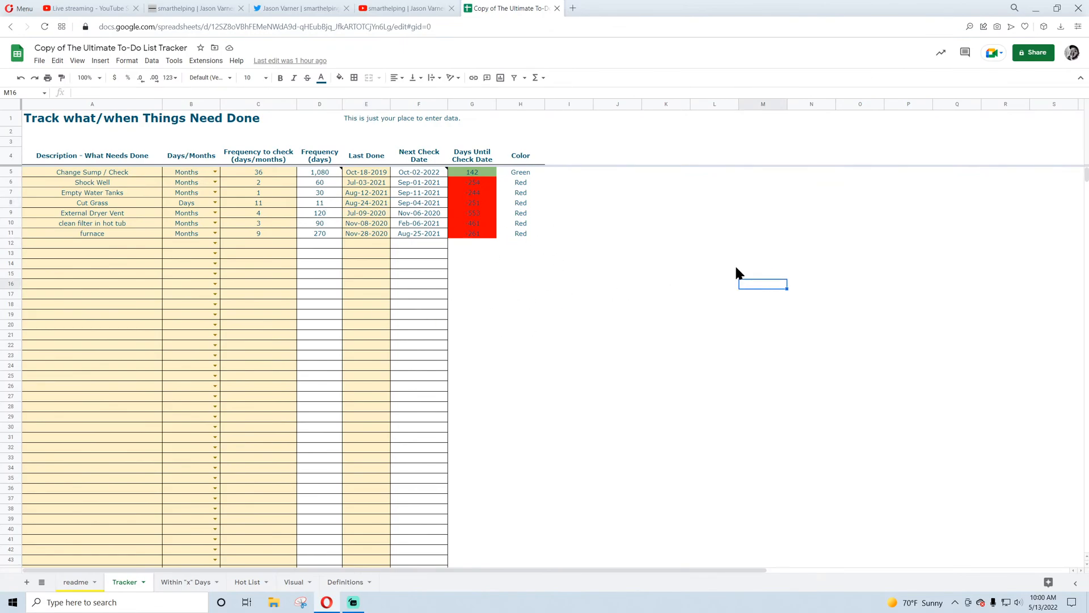
- Refresh the smarthelping YouTube channel, open its current live stream, copy the stream's web address and close that page
click(403, 9)
click(44, 27)
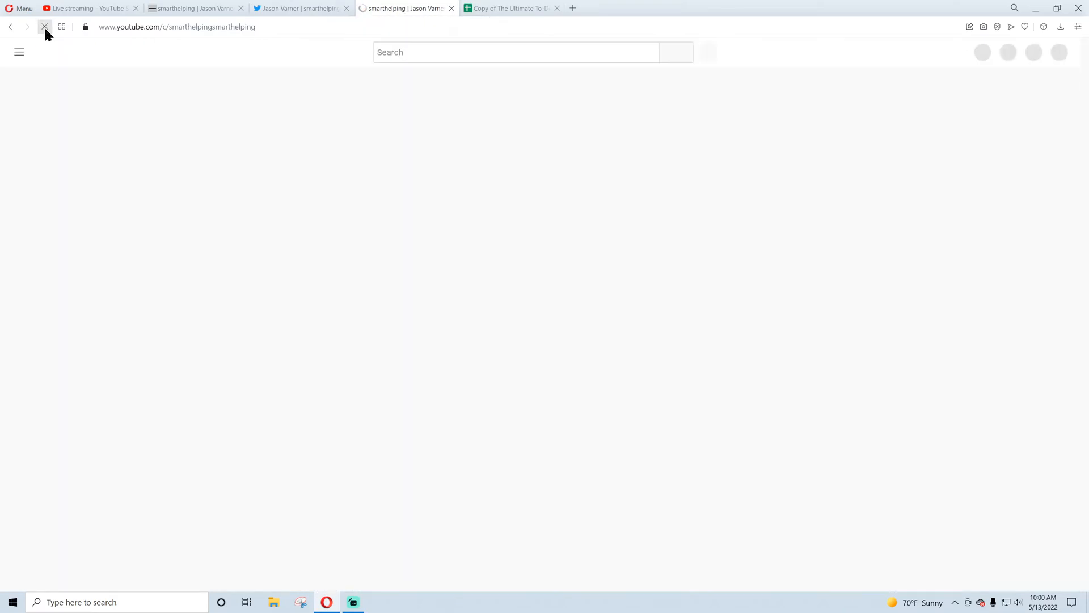
click(434, 327)
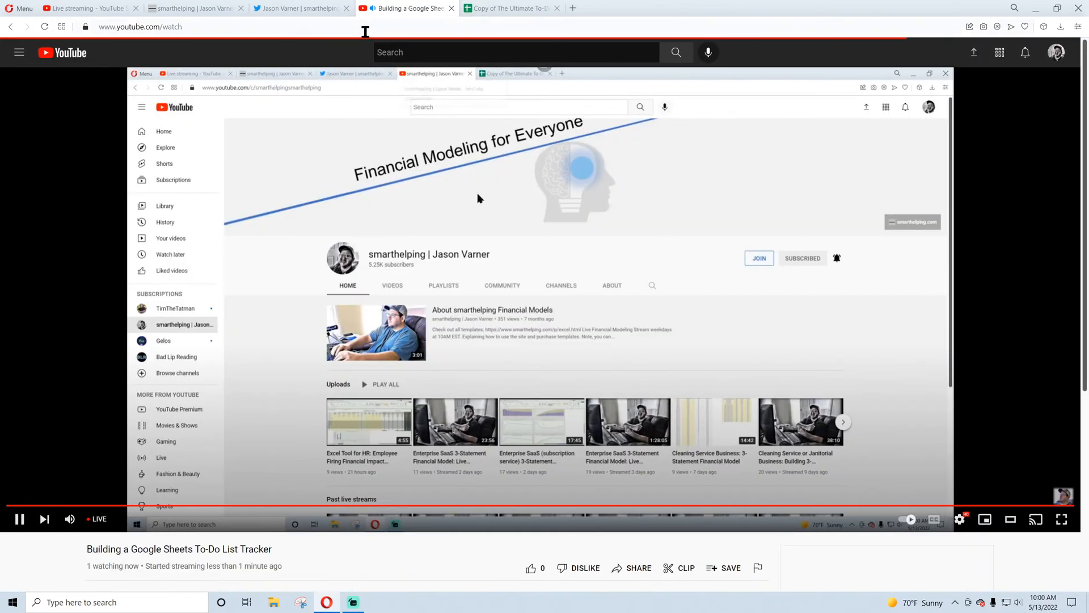
click(223, 29)
right_click(220, 31)
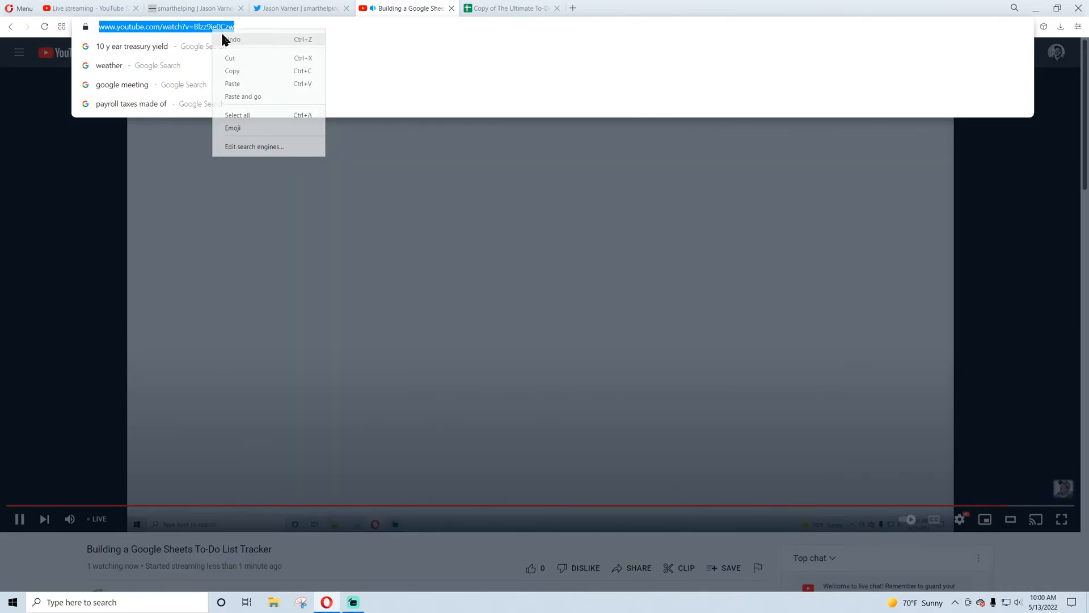
click(241, 71)
click(451, 9)
- Switch to Twitter, add the copied stream link to the drafted live modeling tweet and post it
click(292, 9)
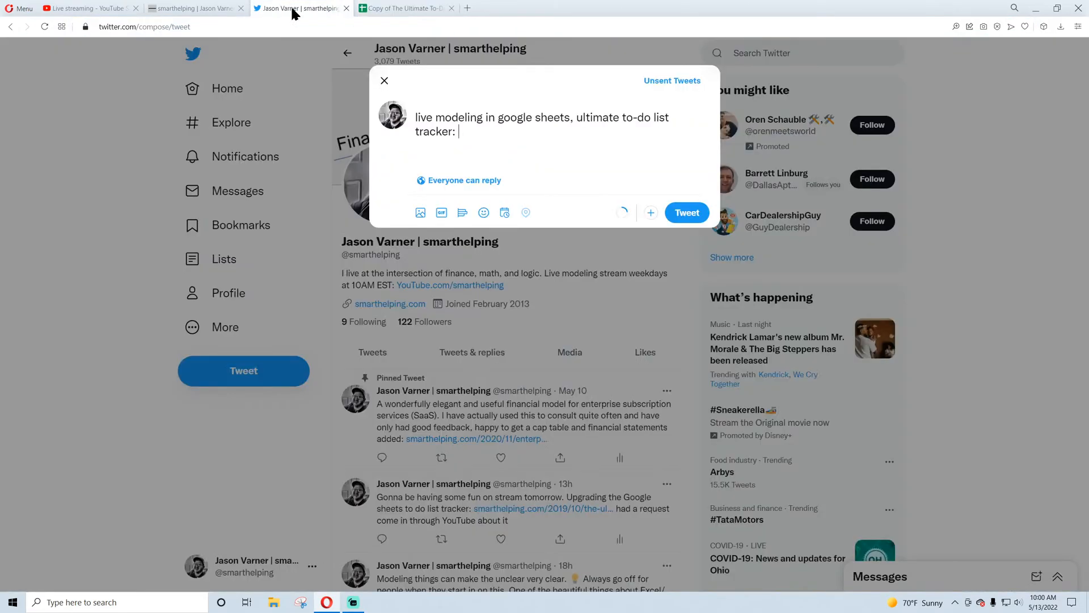
key(ctrl+v)
click(687, 213)
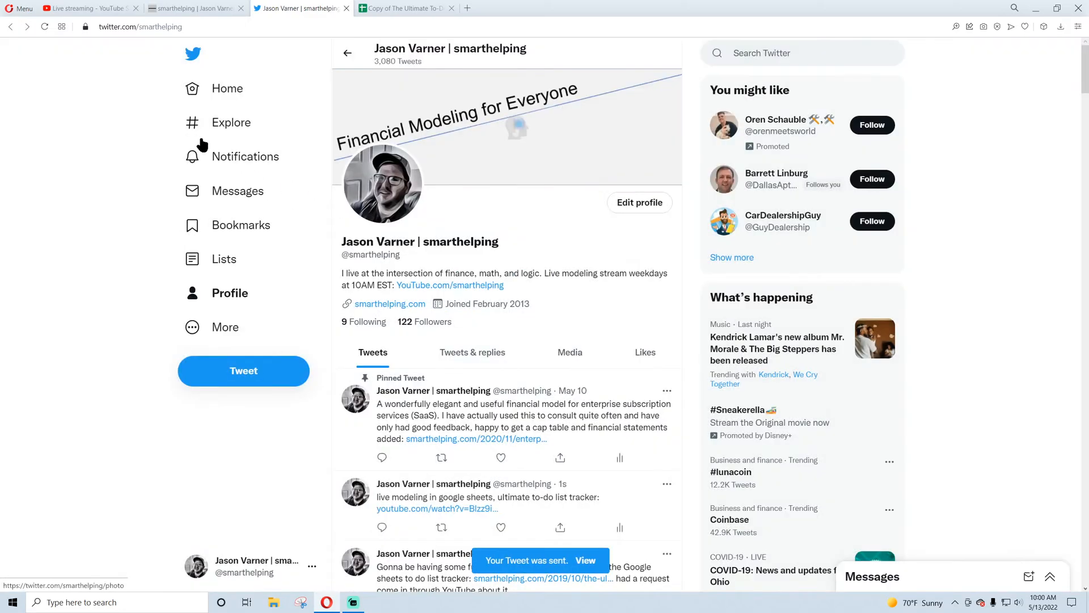
- Switch to the smarthelping website, search it for "to-do list" and open the Ultimate To-Do List Tracking Tool page
click(195, 8)
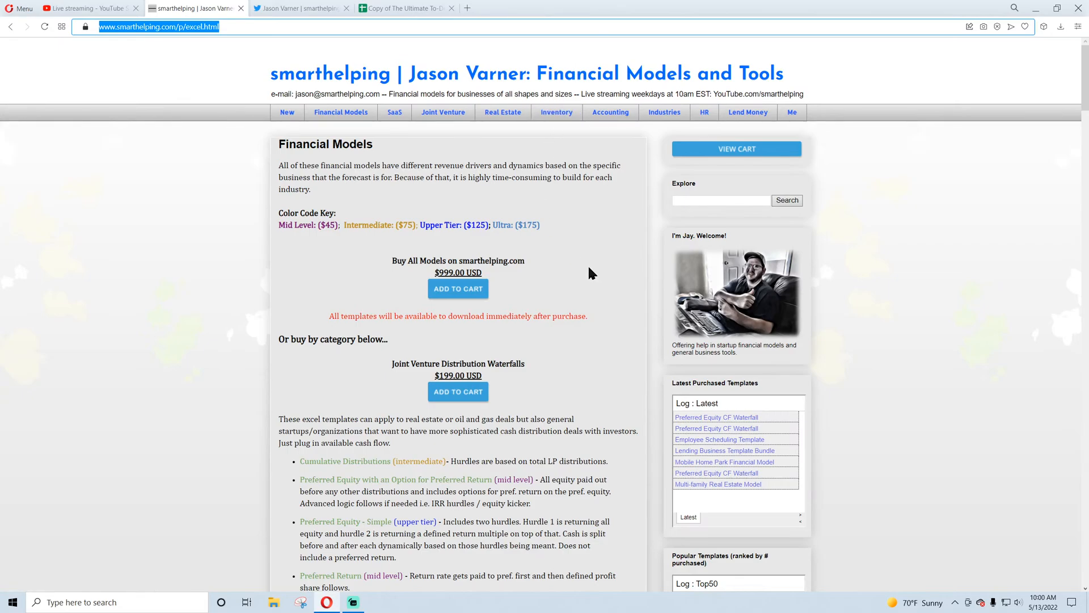
click(693, 199)
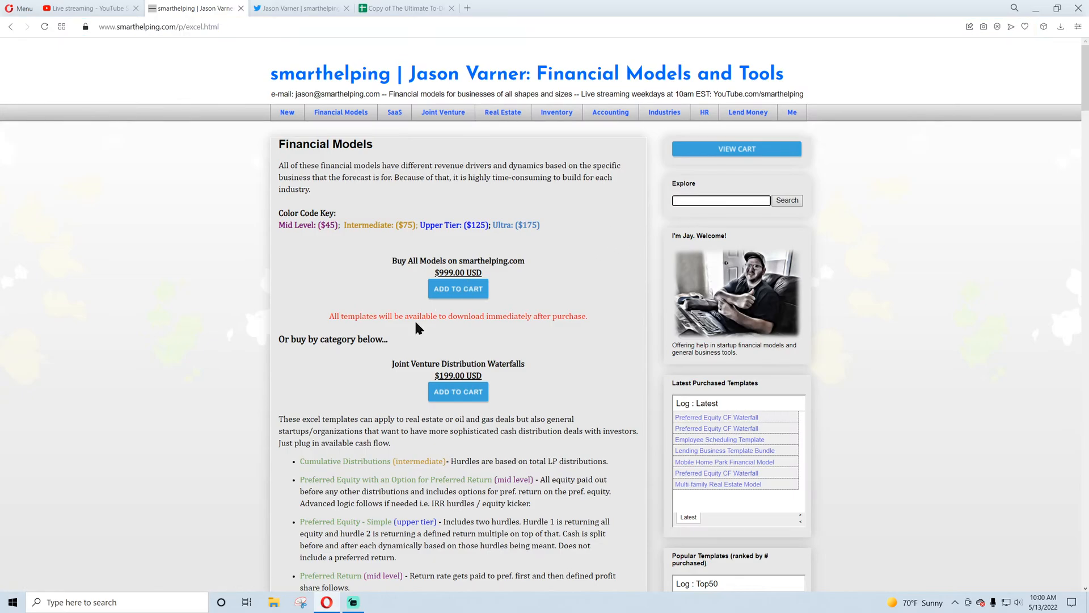
text(to-d)
text(list)
key(Return)
click(459, 190)
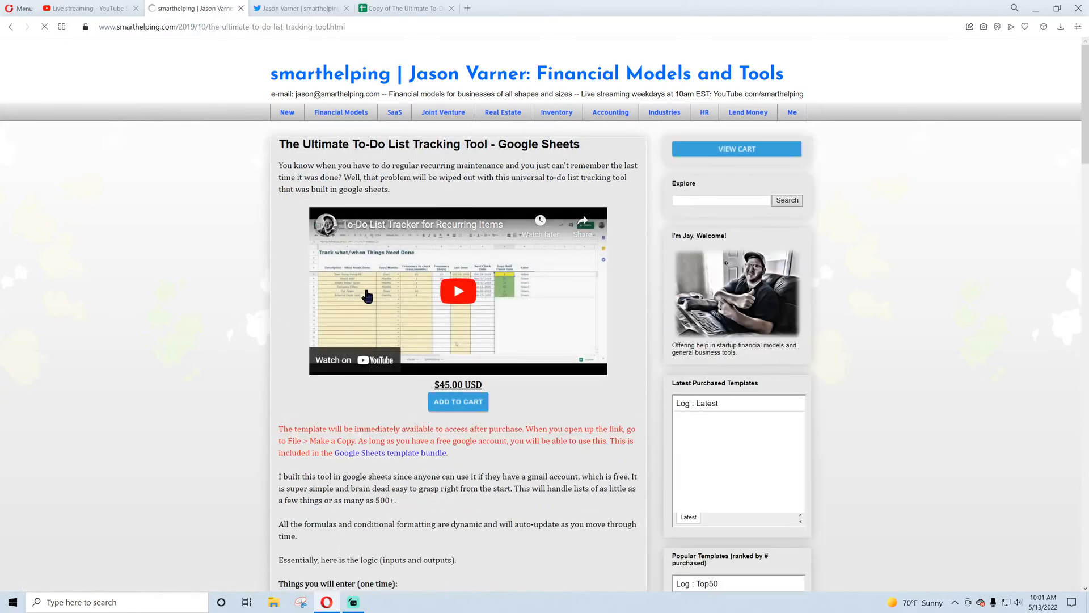
- Read the tracking tool's description, including what has to be entered and the resulting outputs
scroll(497, 252, down, 3)
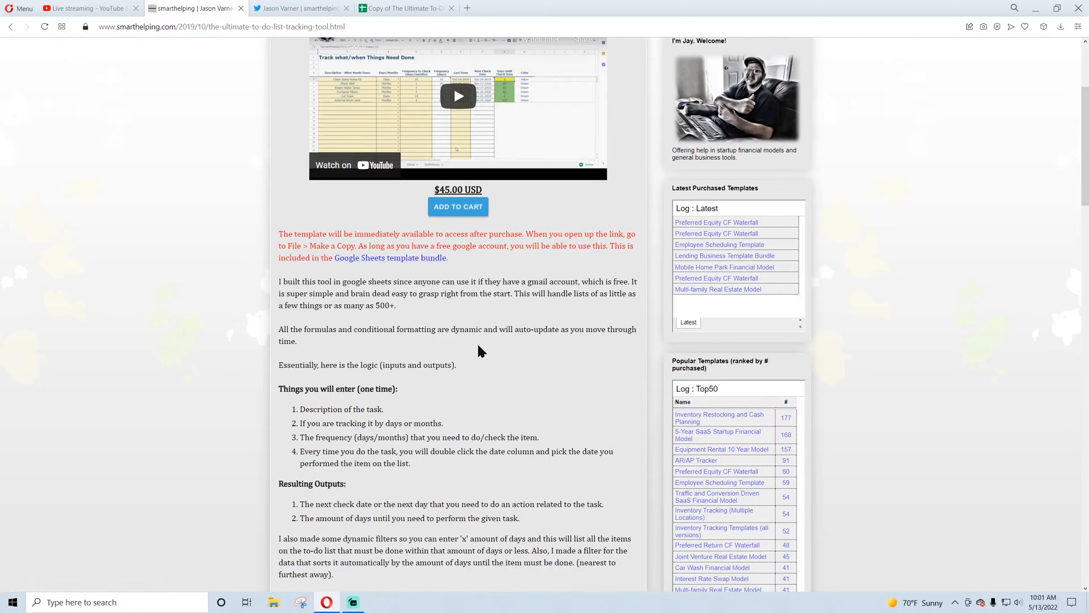
scroll(480, 357, down, 4)
scroll(485, 380, up, 4)
scroll(486, 389, up, 4)
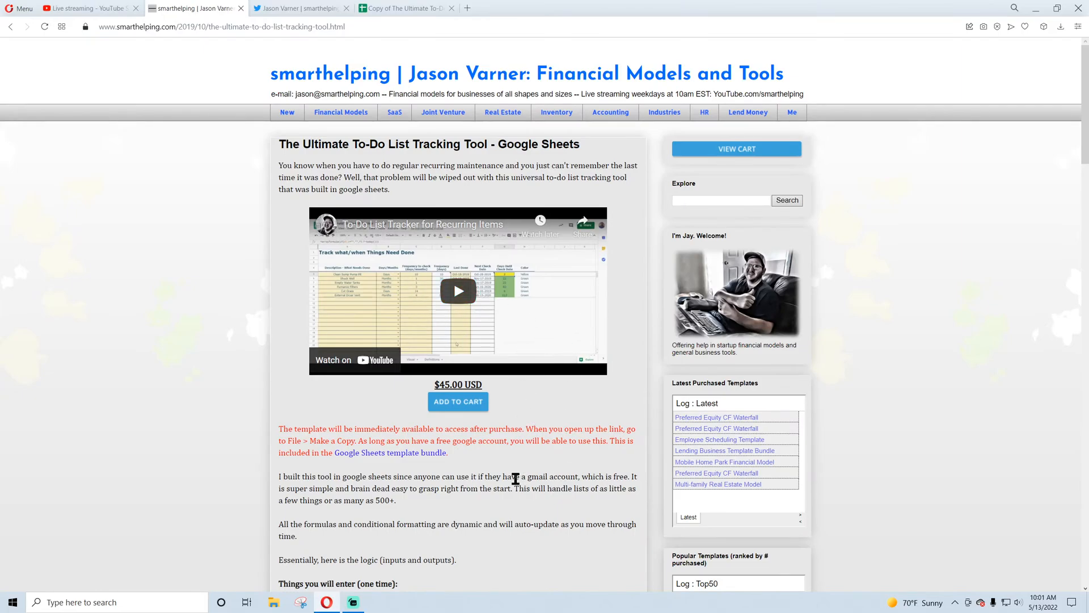
click(406, 8)
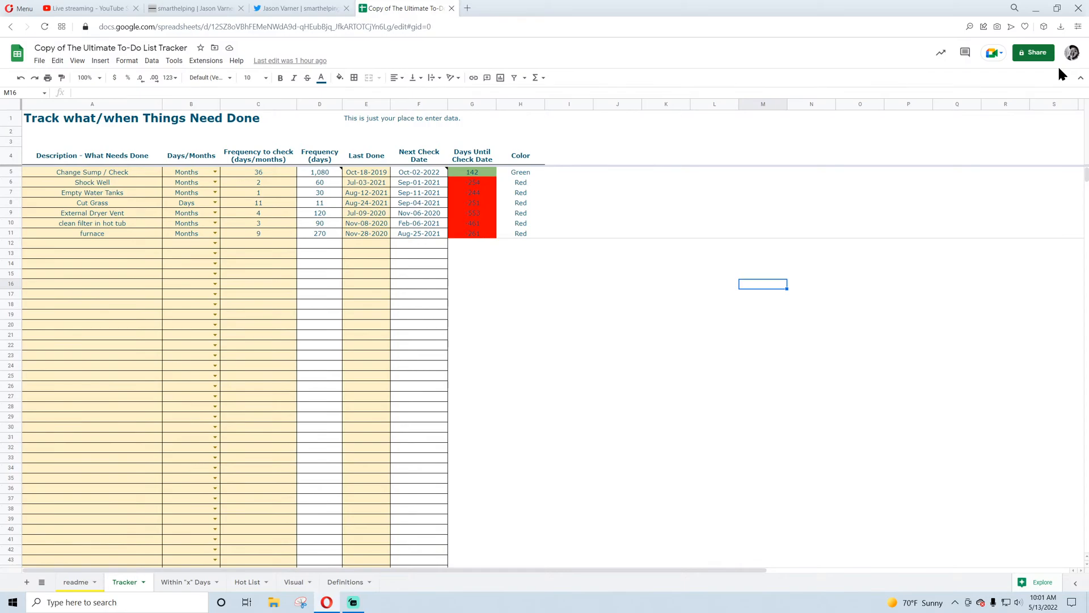
click(576, 275)
click(351, 278)
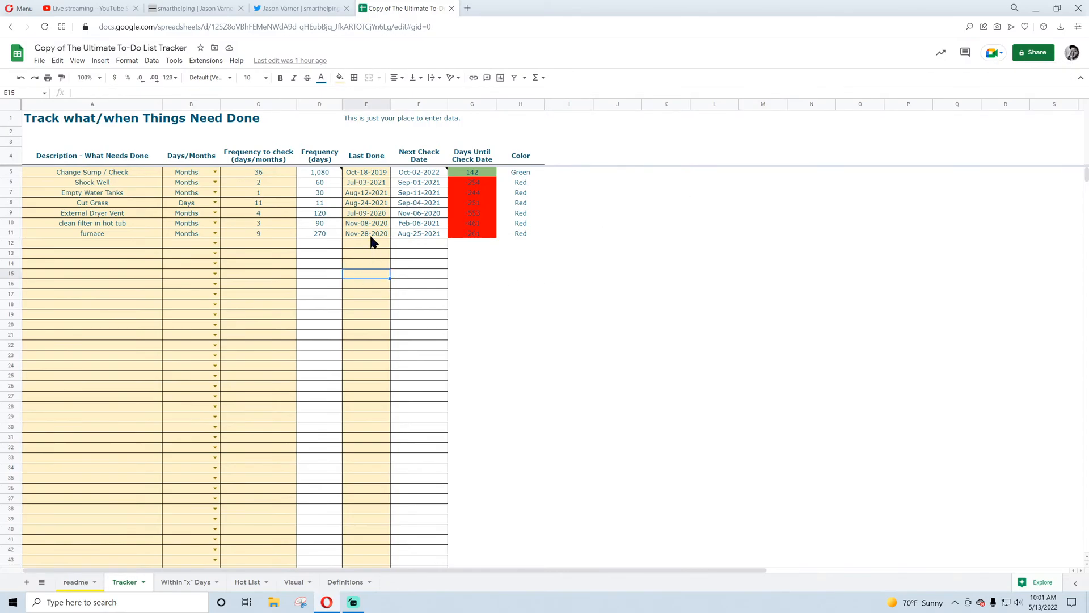
- Return to the tracking tool's product page and check its price and the rest of its description
click(193, 9)
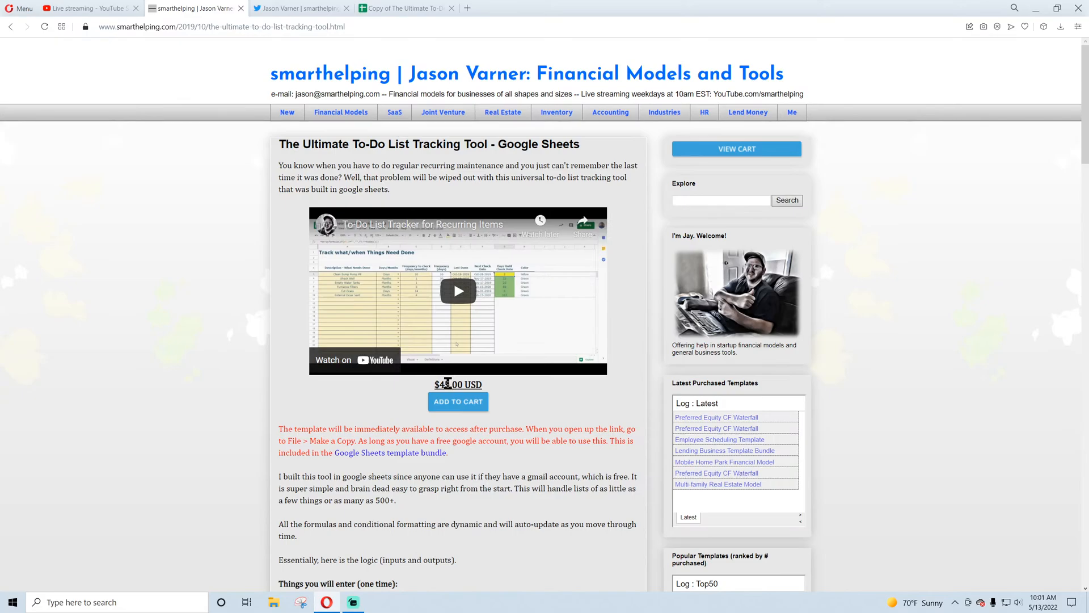
drag(452, 384, 464, 384)
click(487, 440)
scroll(488, 487, down, 8)
scroll(489, 487, up, 8)
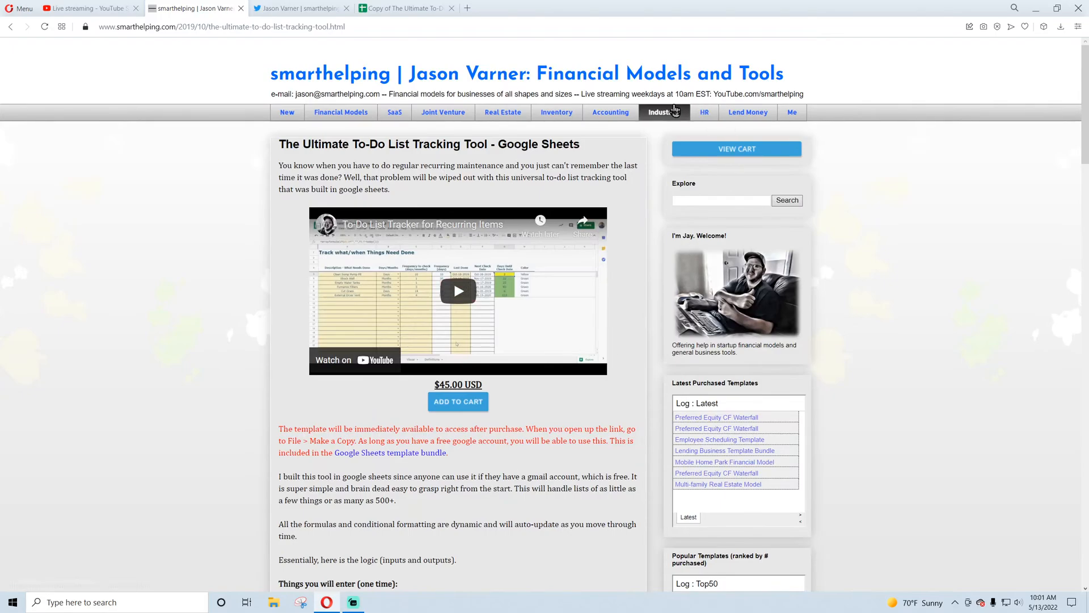
- Browse the HR, Industries, Accounting and Inventory pages for their bundle prices and included templates
click(704, 116)
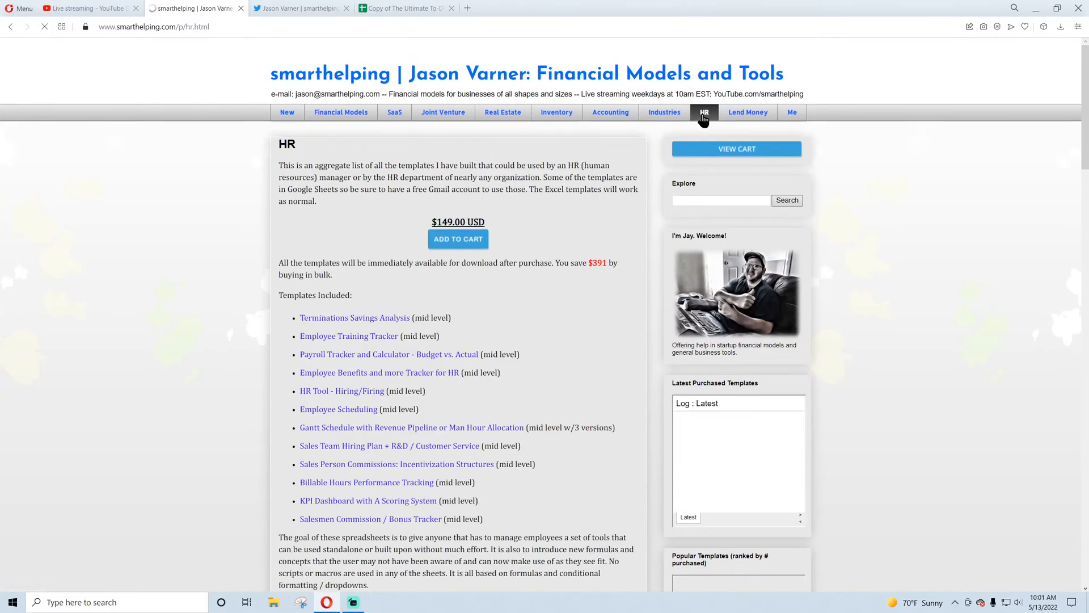
click(670, 119)
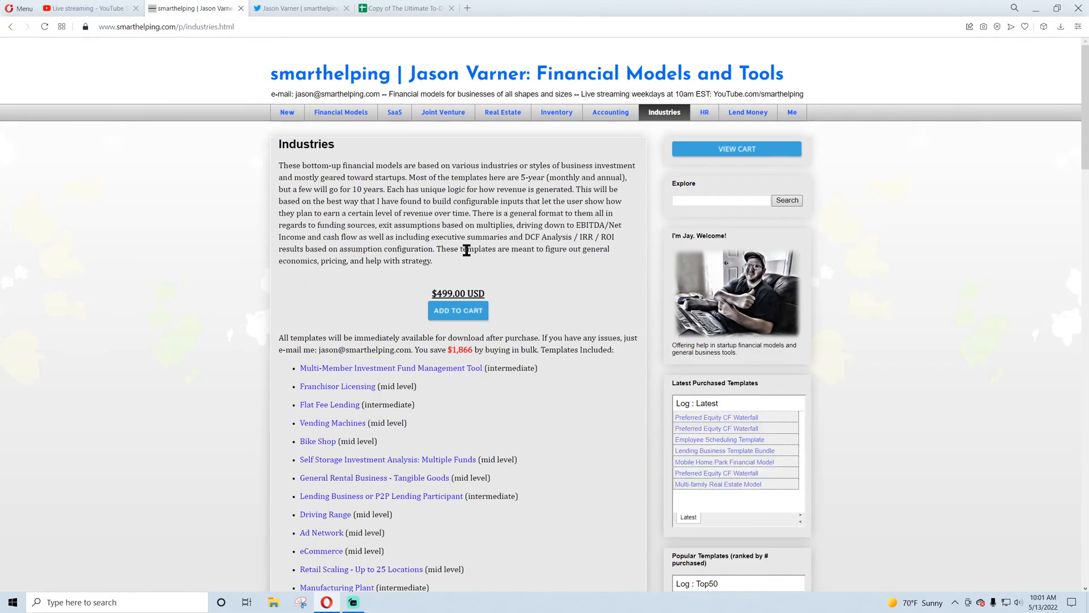
scroll(337, 357, down, 4)
scroll(337, 358, down, 5)
scroll(336, 357, up, 10)
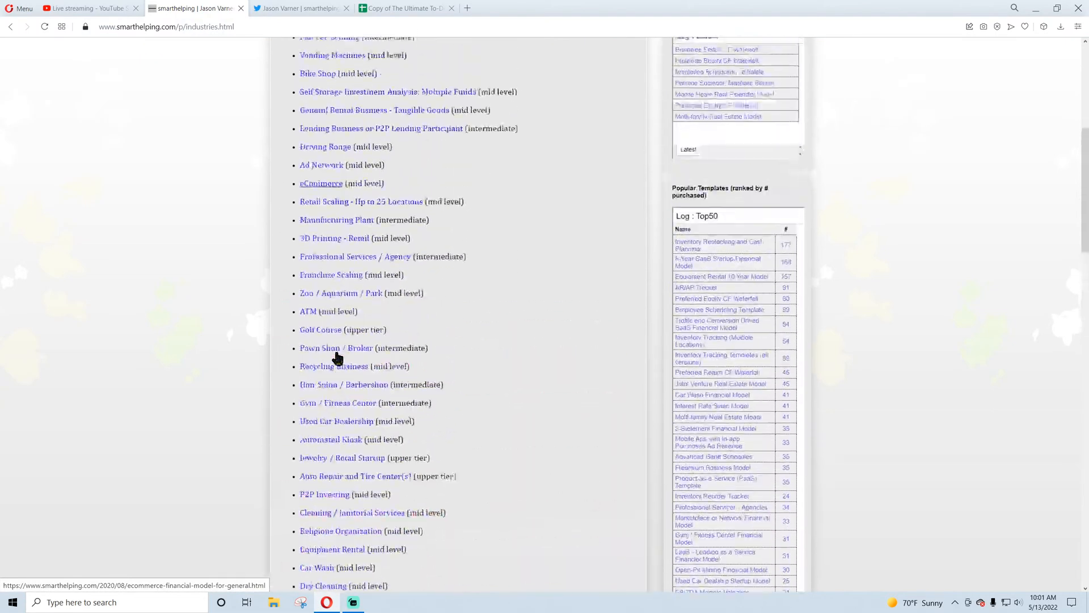
click(613, 112)
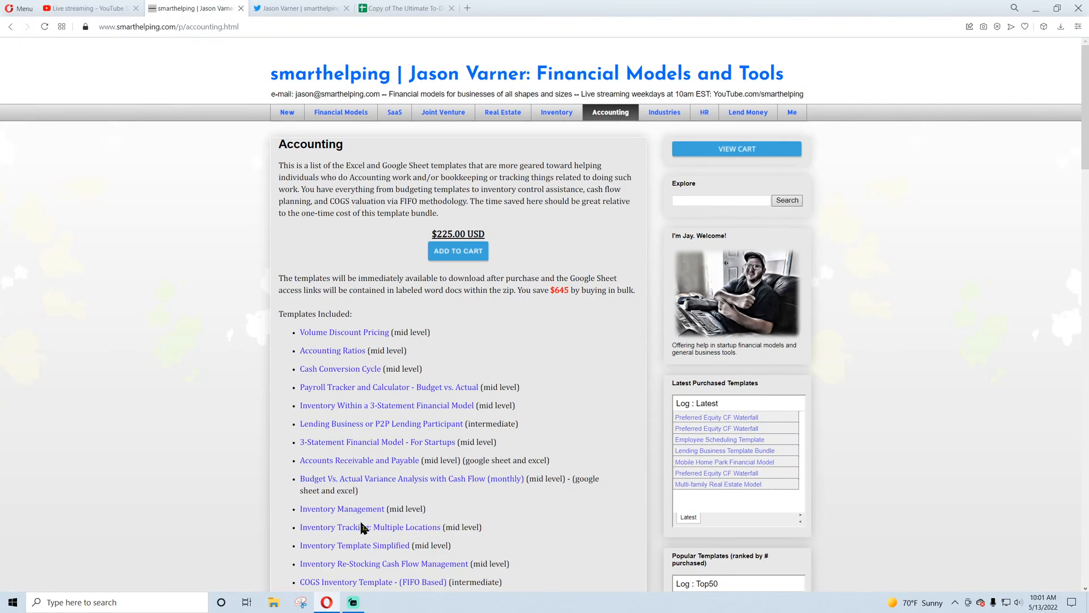
click(552, 116)
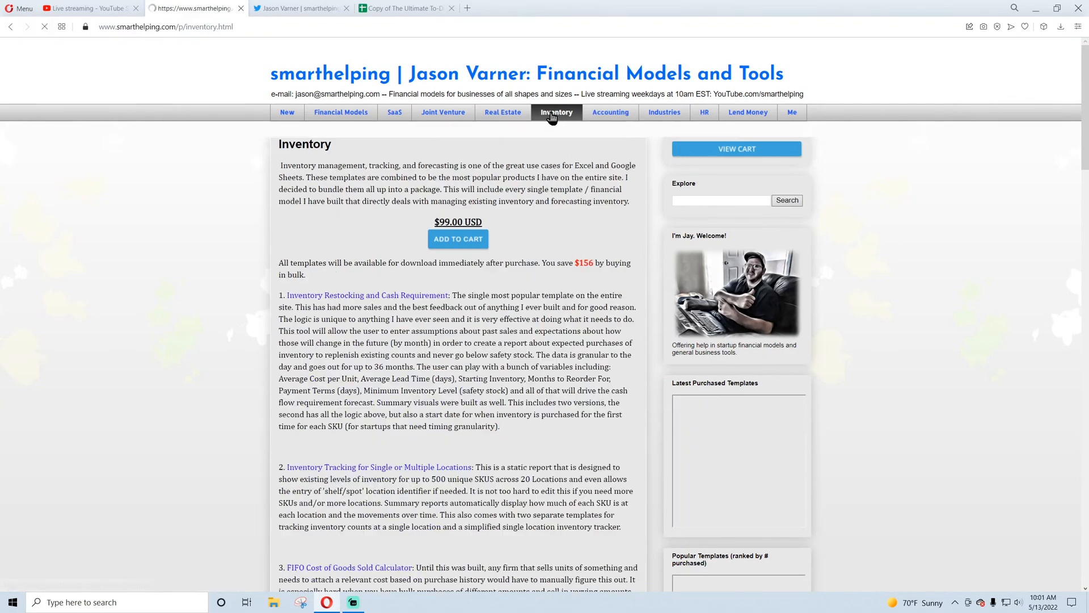
scroll(335, 352, down, 15)
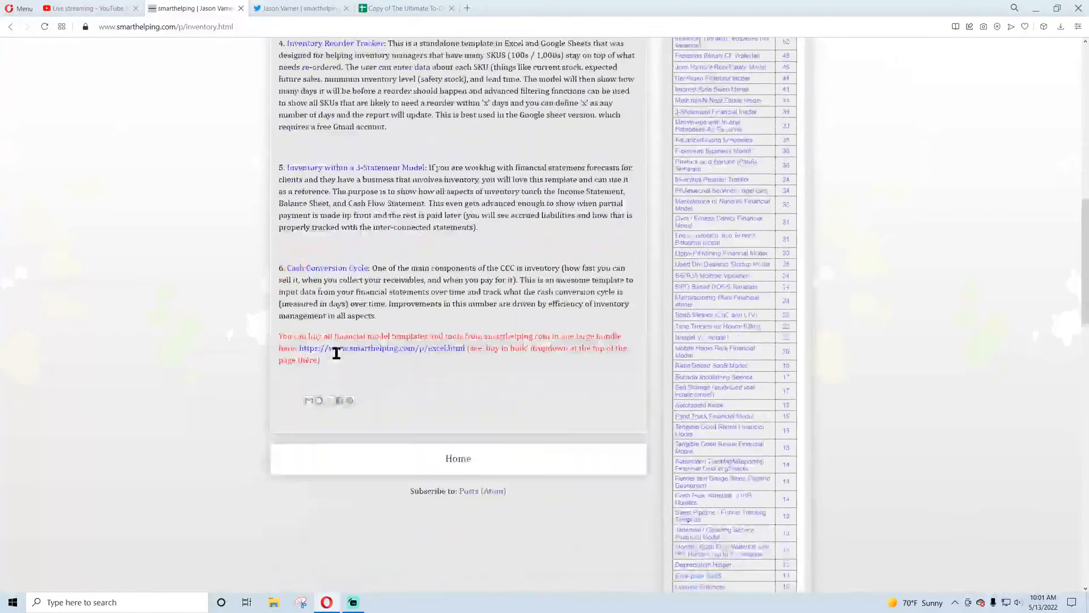
scroll(335, 352, up, 15)
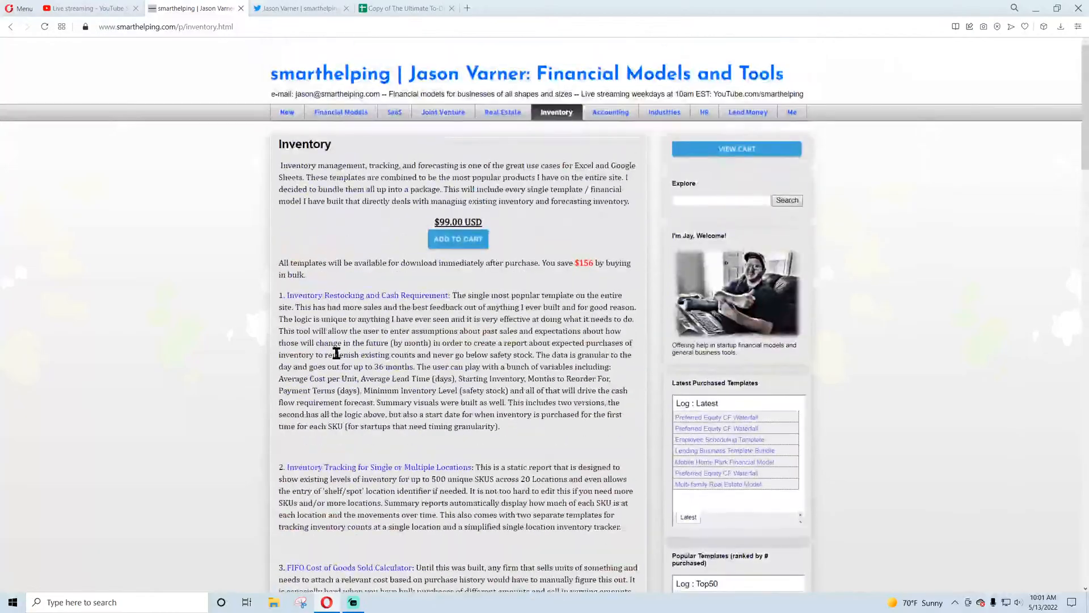
- Review the templates offered on the Real Estate, Joint Venture and SaaS pages
click(511, 117)
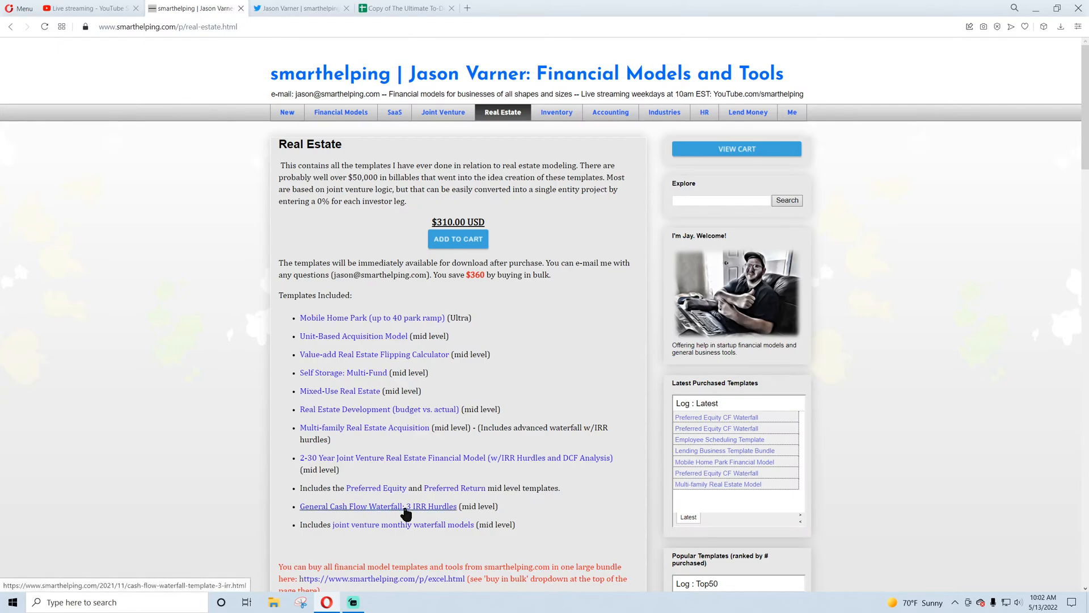
click(441, 113)
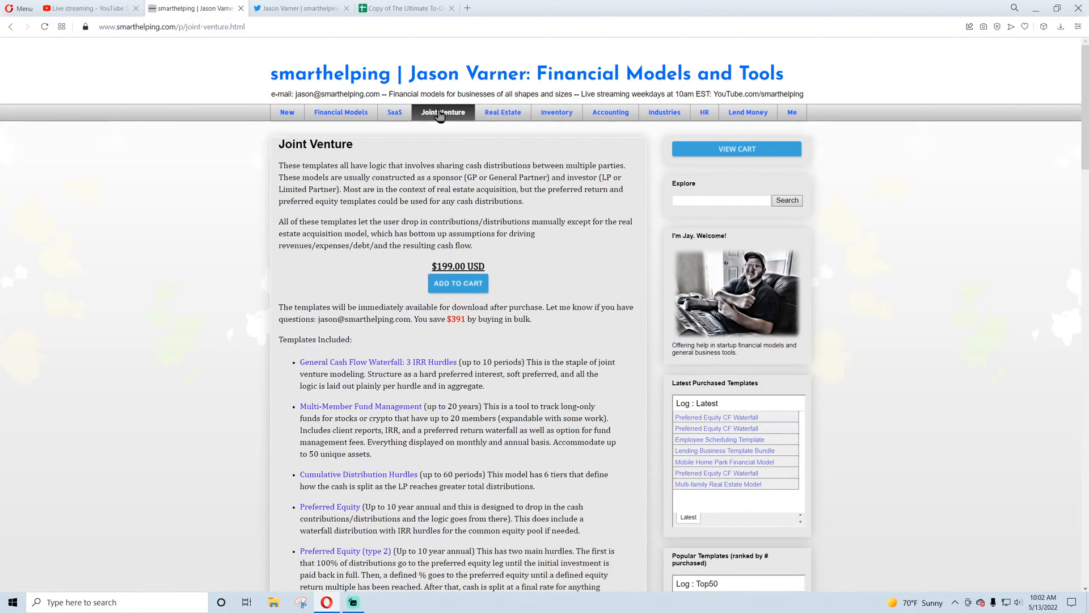
scroll(263, 324, down, 7)
scroll(263, 323, up, 7)
click(394, 113)
scroll(254, 298, down, 3)
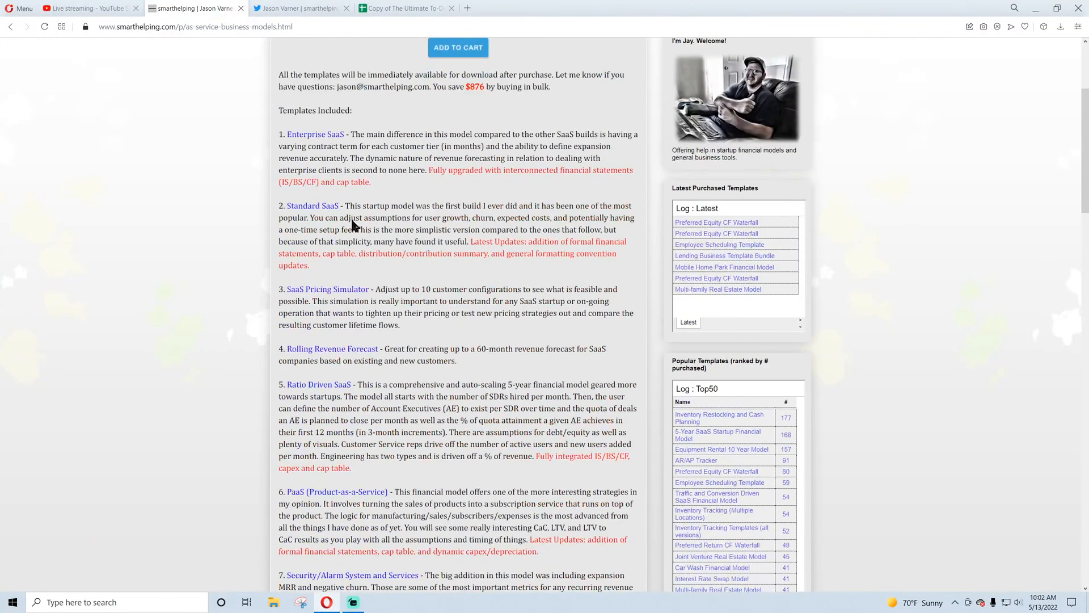
scroll(301, 244, down, 7)
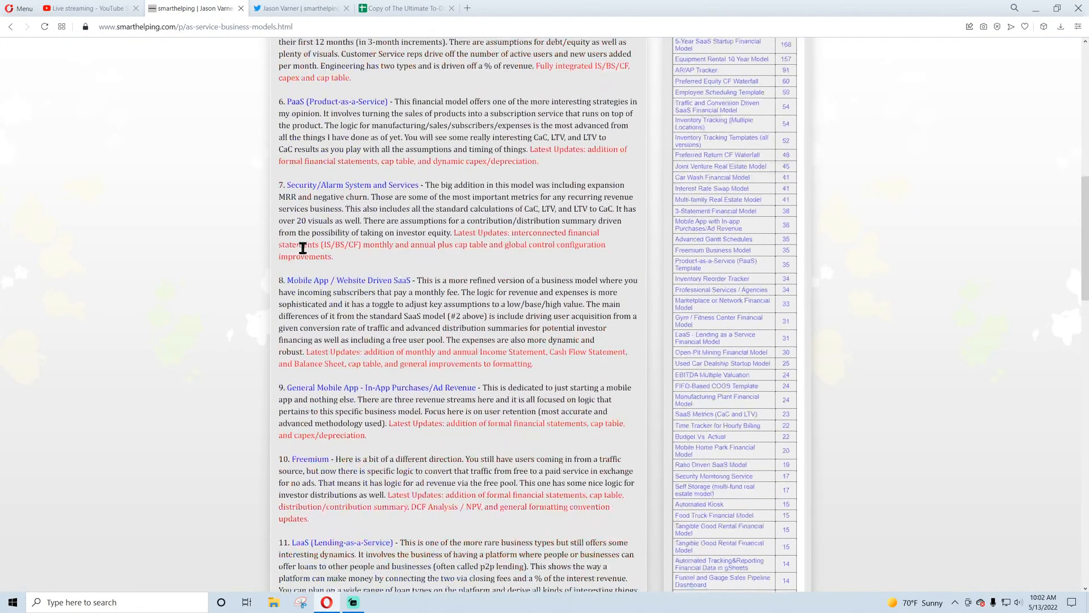
scroll(303, 248, up, 10)
- Open the Financial Models page and review the all-models bundle and the bundles sold by category
click(317, 113)
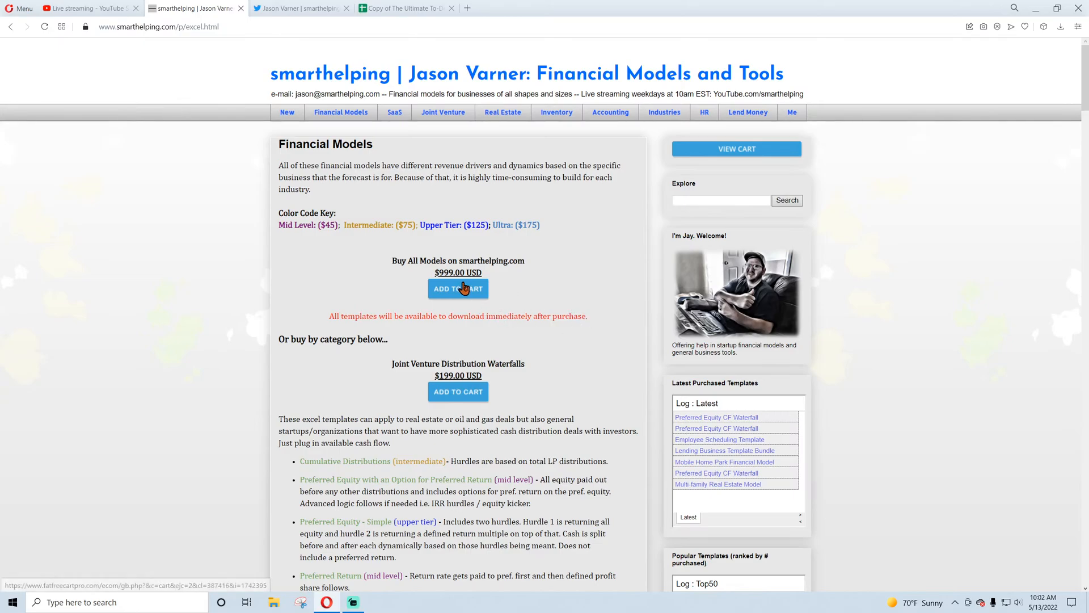
scroll(379, 335, down, 3)
scroll(423, 250, down, 3)
scroll(423, 296, up, 6)
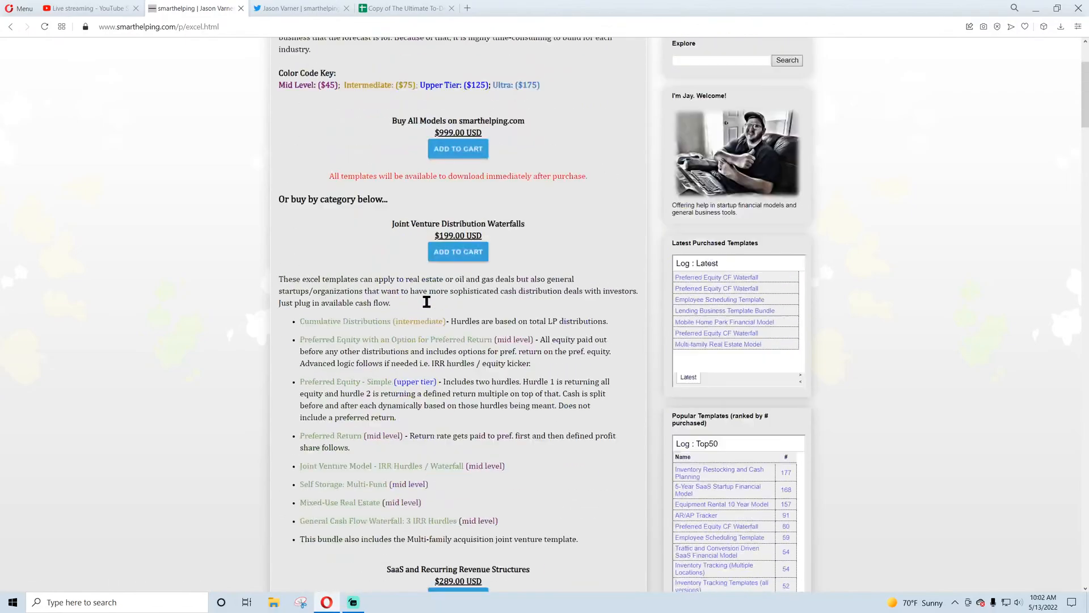
- Return to the to-do list tracker spreadsheet, reload the document and request access to it
click(406, 8)
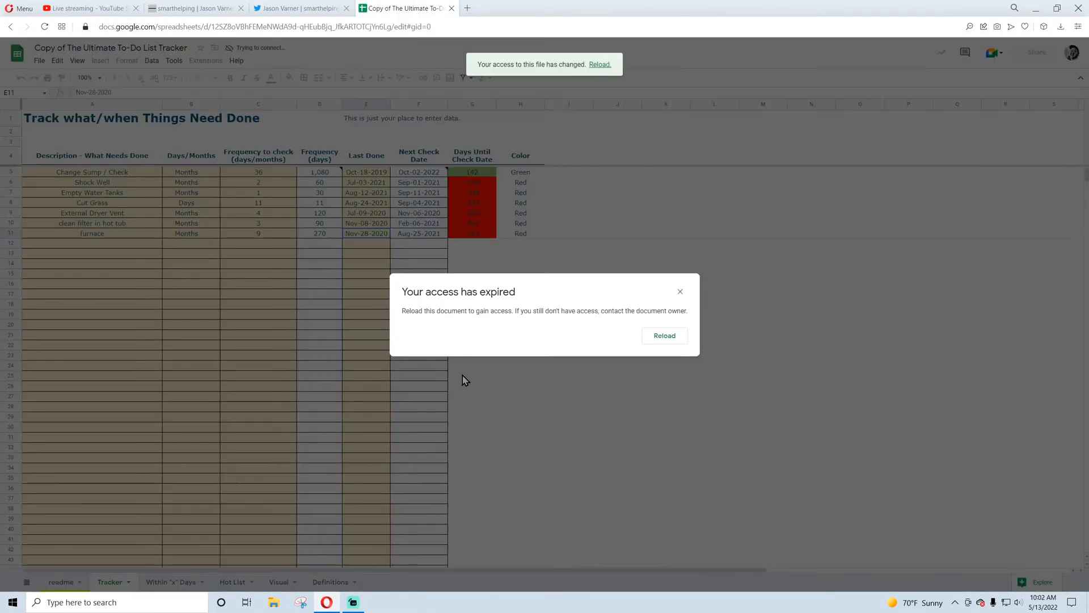
click(666, 336)
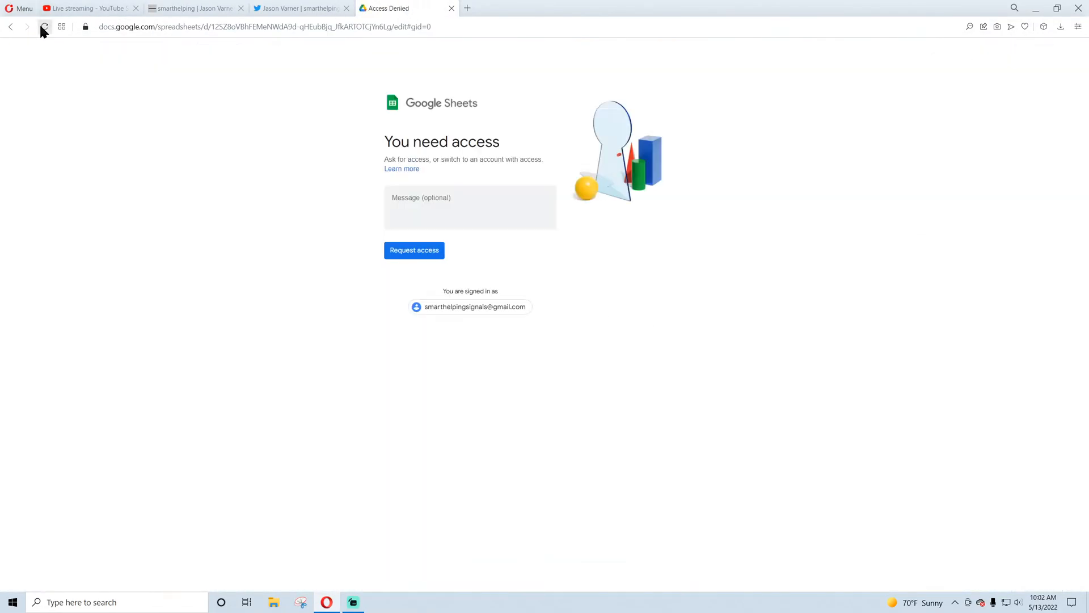
click(427, 252)
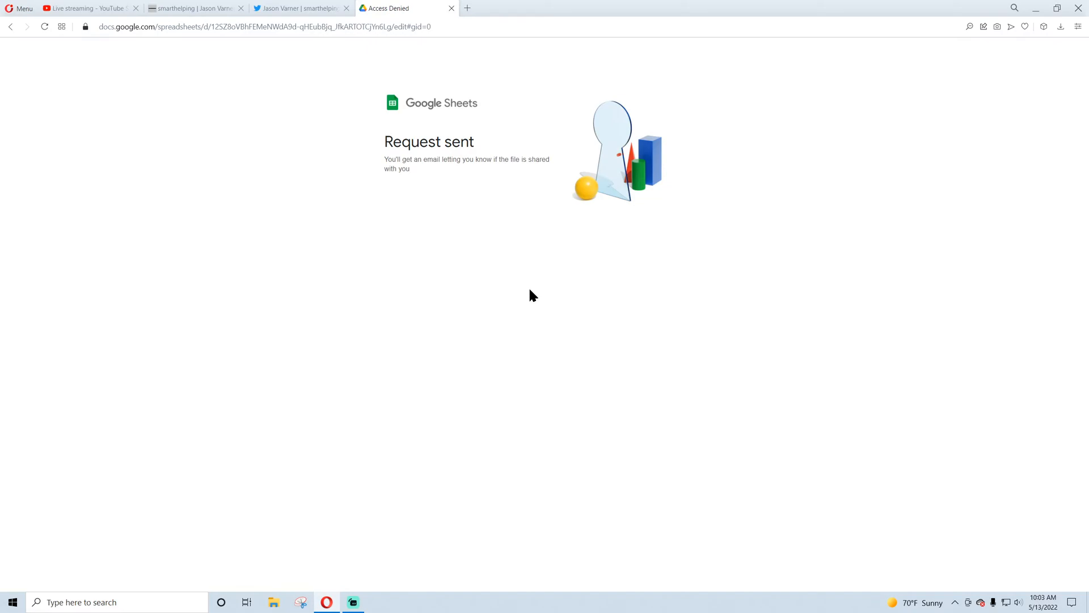
- Reload the to-do list spreadsheet and select the data-entry note above the Tracker table
click(43, 27)
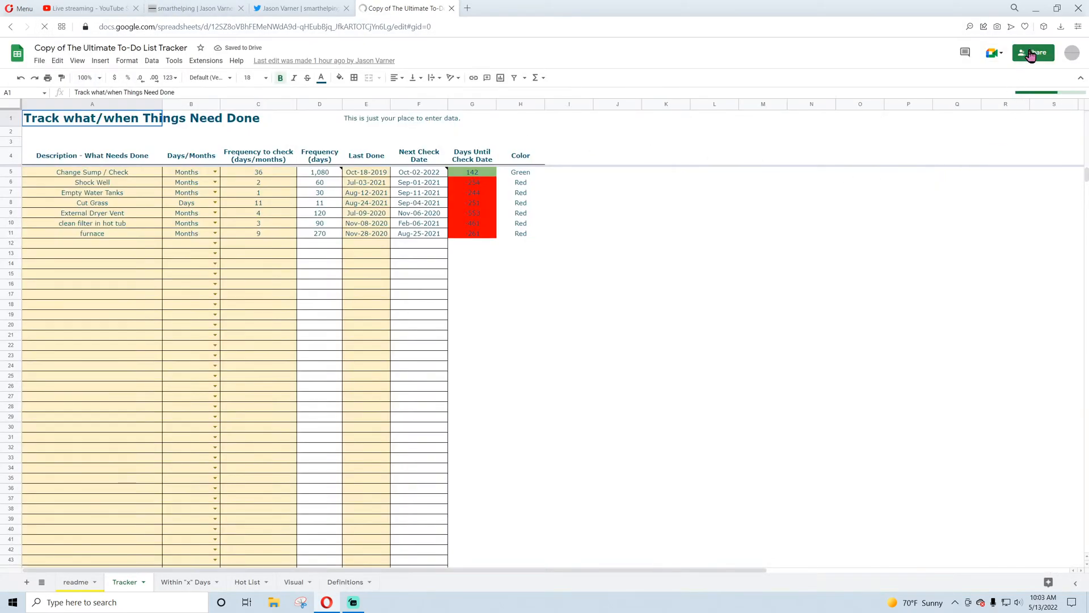
click(663, 274)
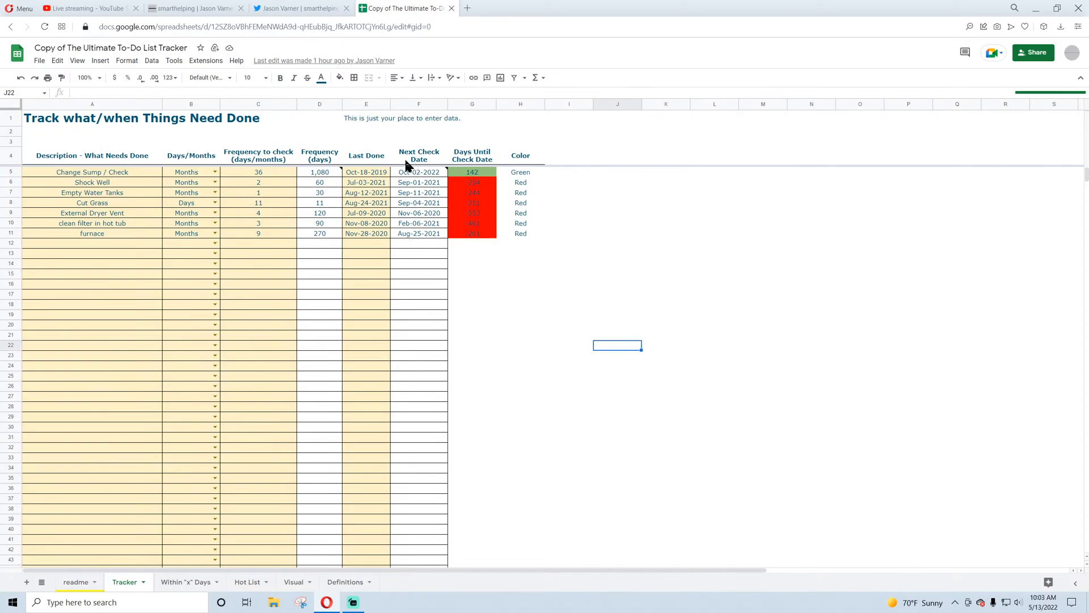
click(367, 124)
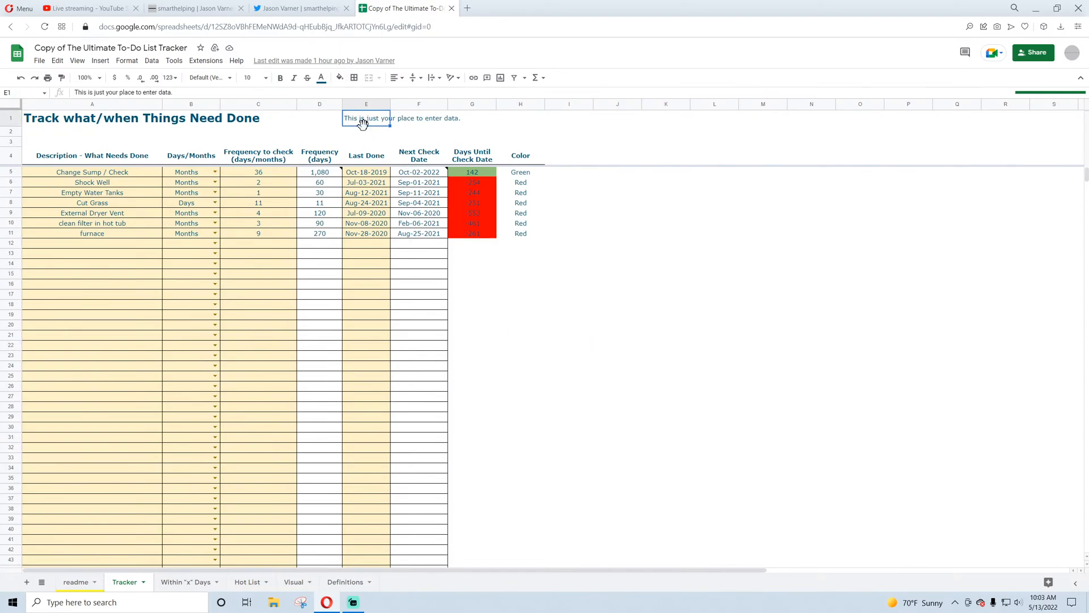
- Look through the Description column of the Tracker, from the first task down through the empty entry rows
click(94, 173)
click(99, 214)
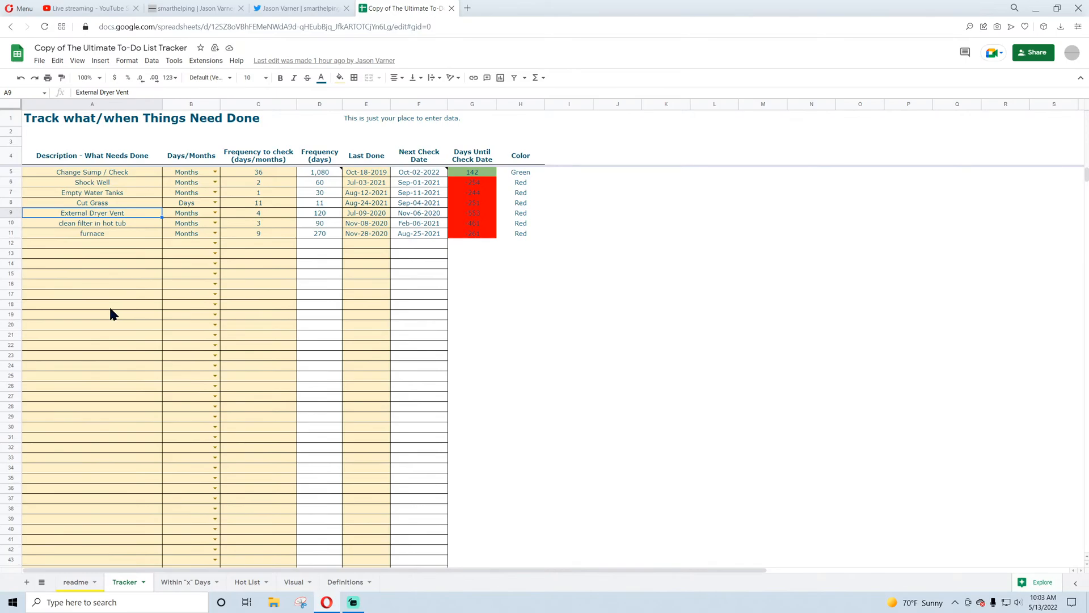
mouse_move(114, 173)
mouse_down()
mouse_move(106, 392)
mouse_move(109, 407)
mouse_move(112, 175)
mouse_move(118, 426)
mouse_up()
scroll(111, 397, down, 5)
scroll(126, 284, up, 5)
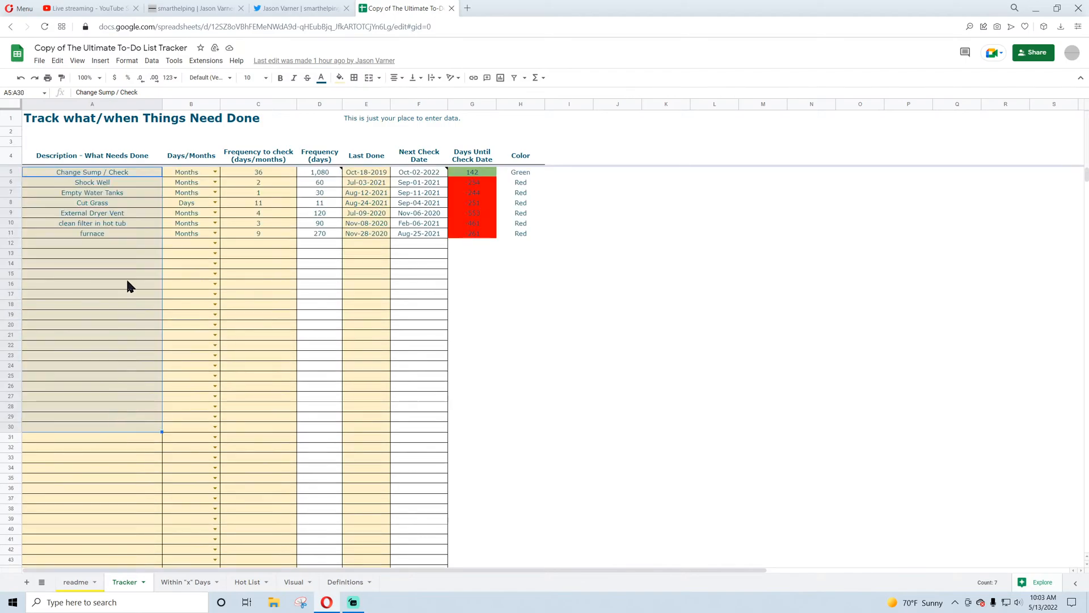
scroll(127, 398, down, 20)
scroll(129, 404, up, 20)
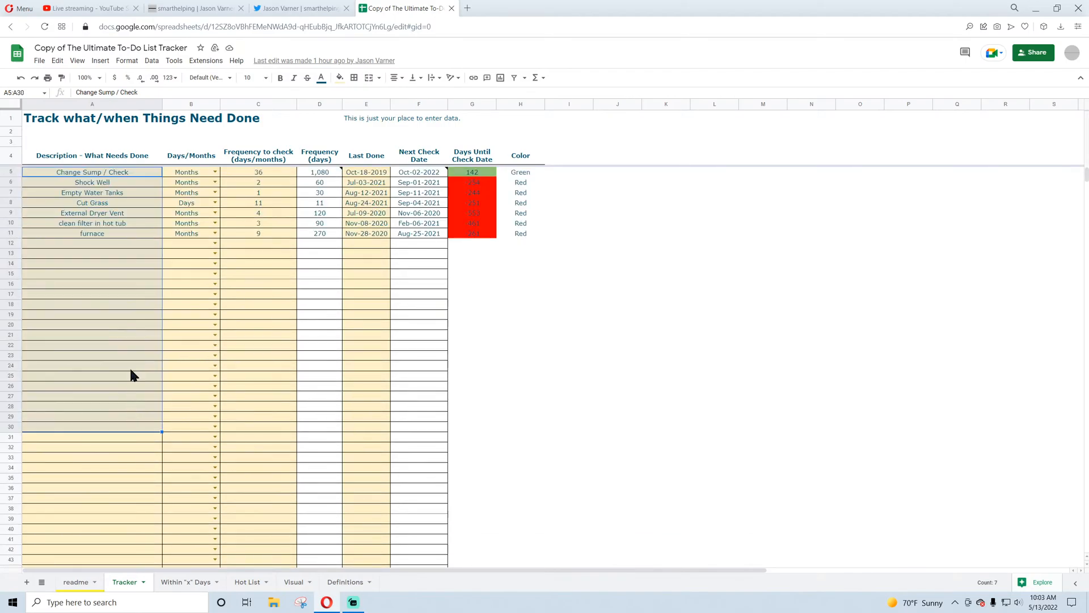
- Examine the Days/Months options and the check frequency of the Change Sump / Check task
click(196, 175)
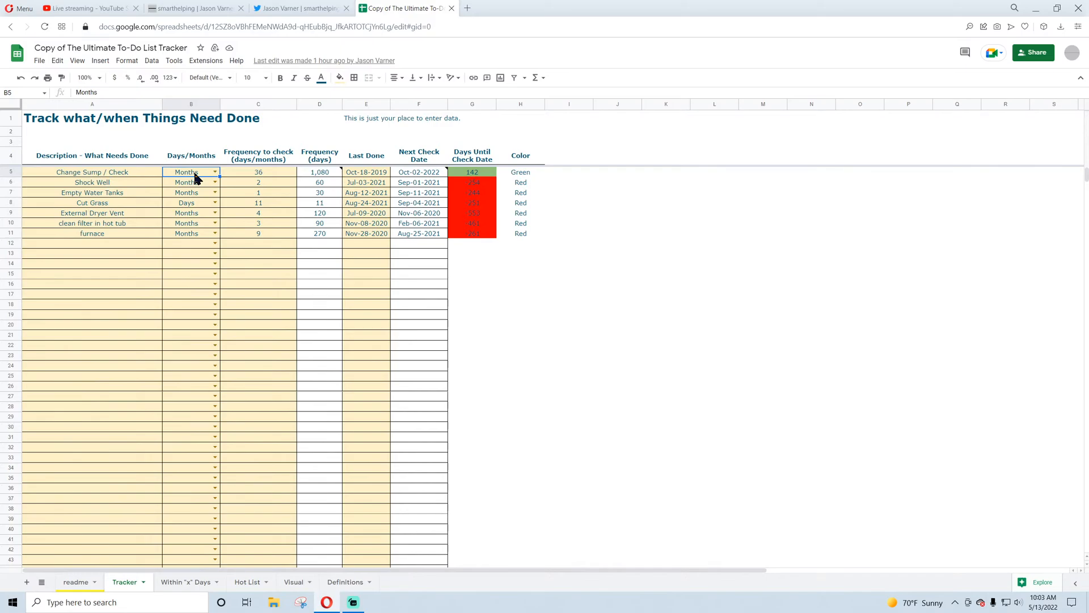
click(216, 172)
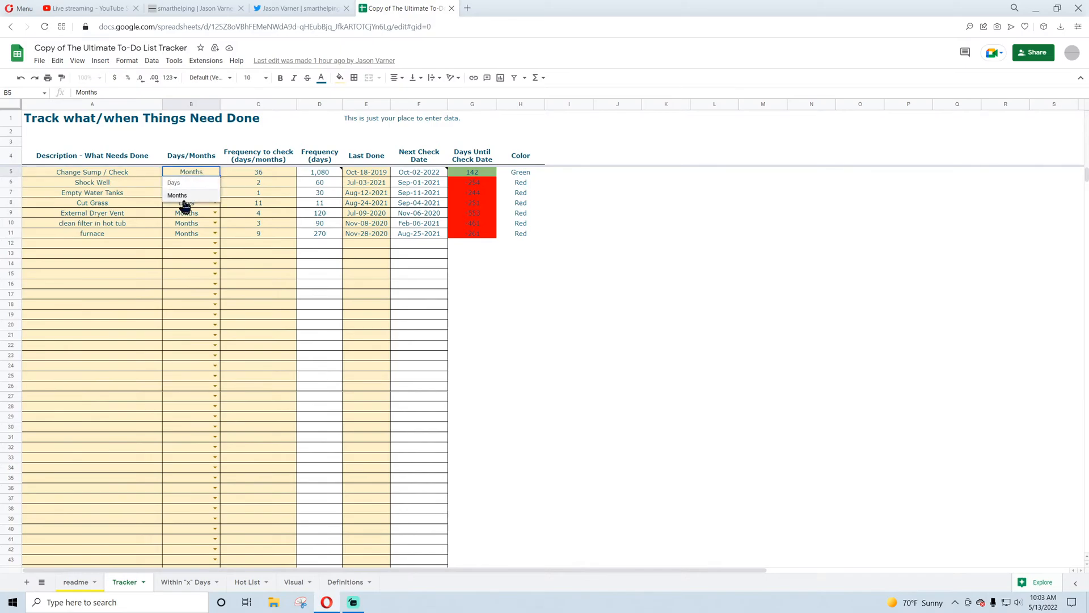
click(268, 170)
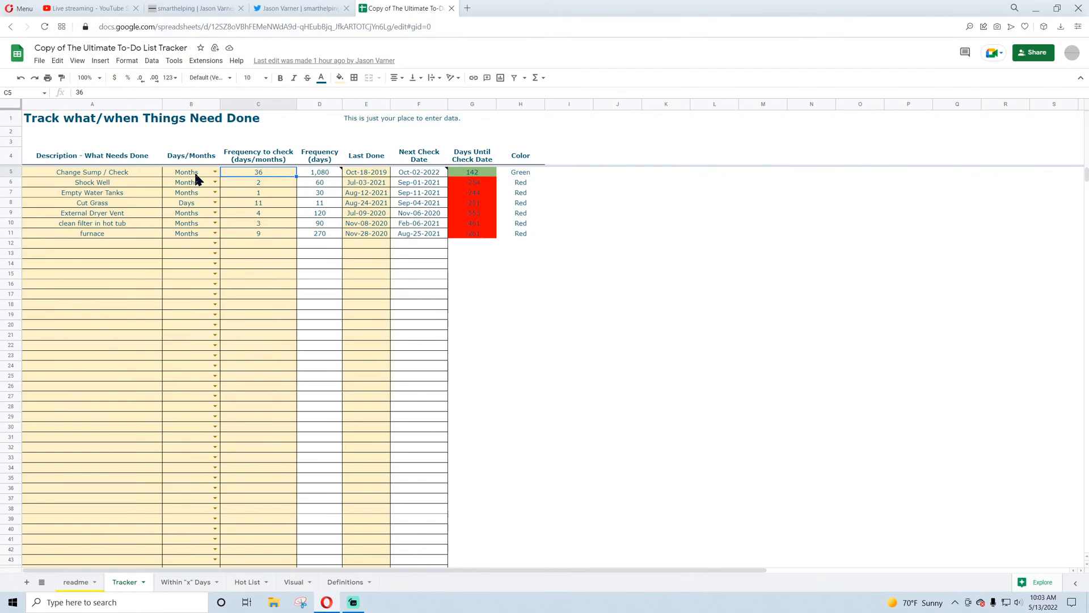
click(194, 171)
click(273, 174)
- Switch the Change Sump / Check unit to Days, inspect its Frequency (days) cell, and set the unit back to Months
click(215, 172)
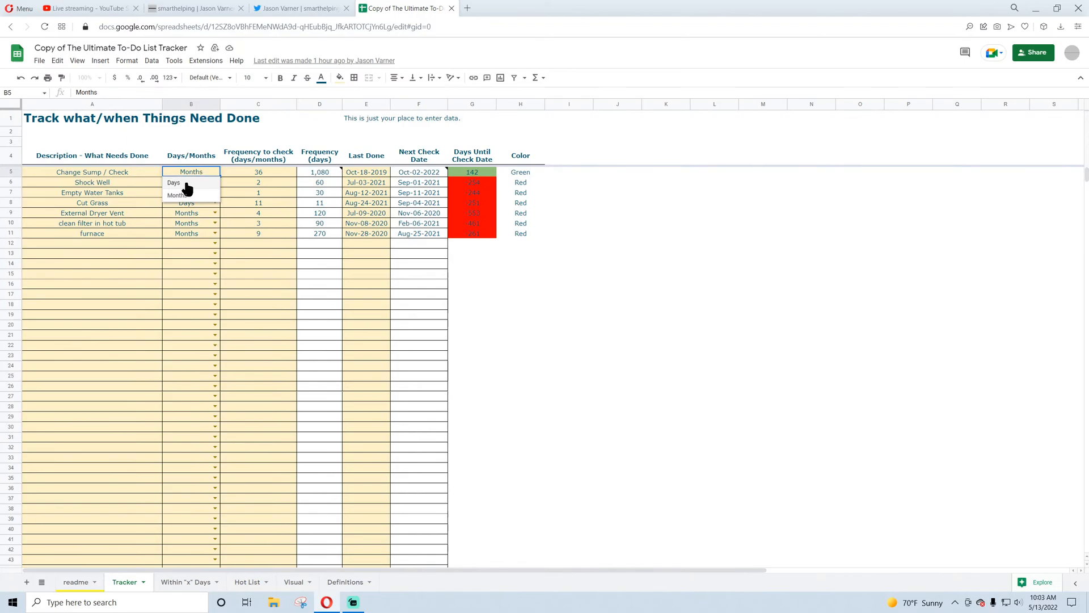
click(186, 183)
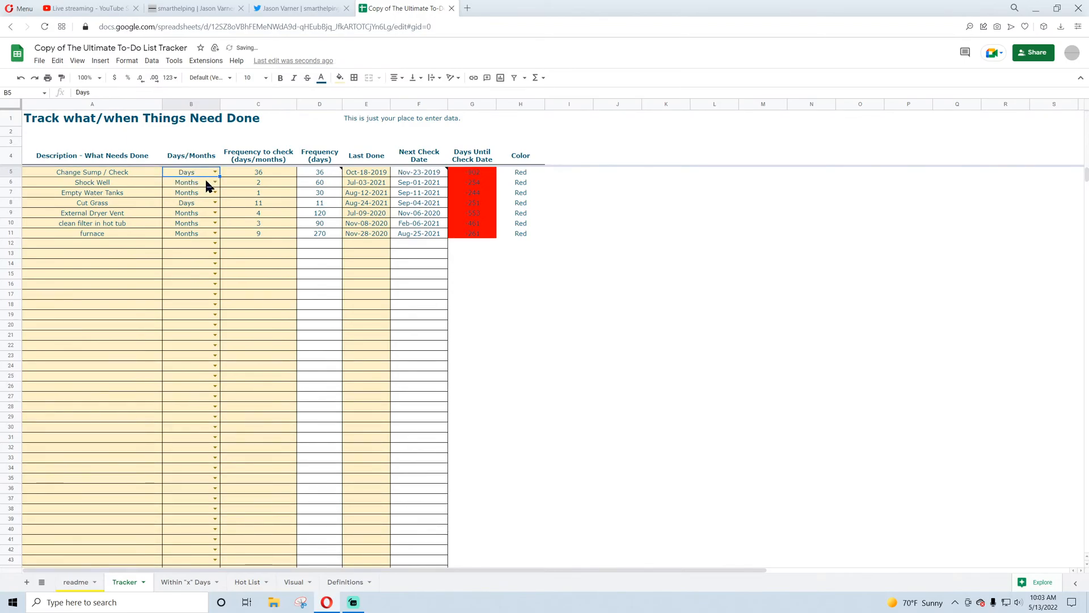
click(327, 161)
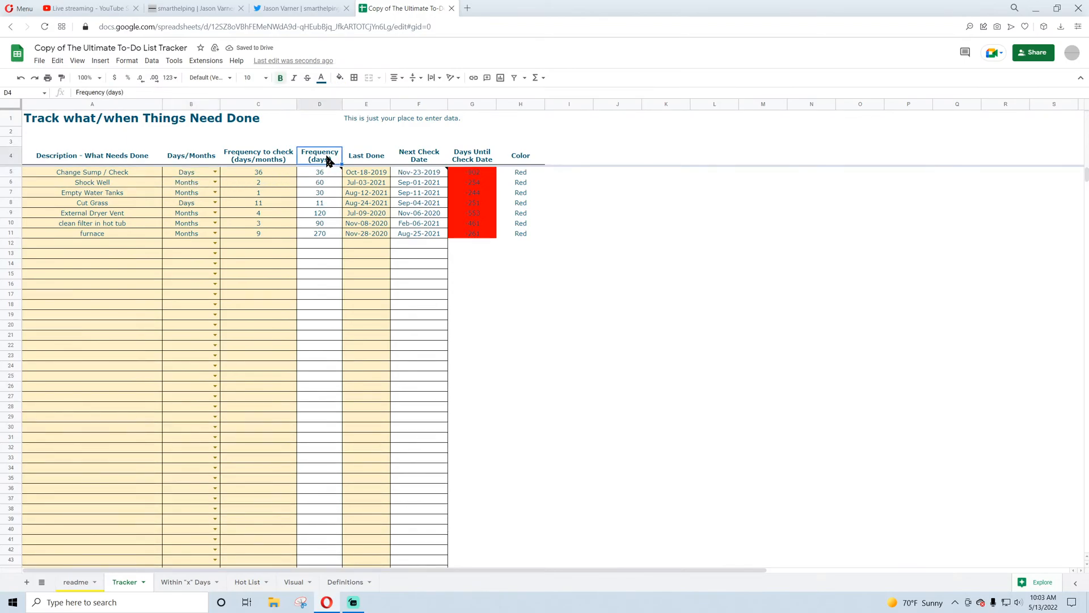
mouse_move(323, 173)
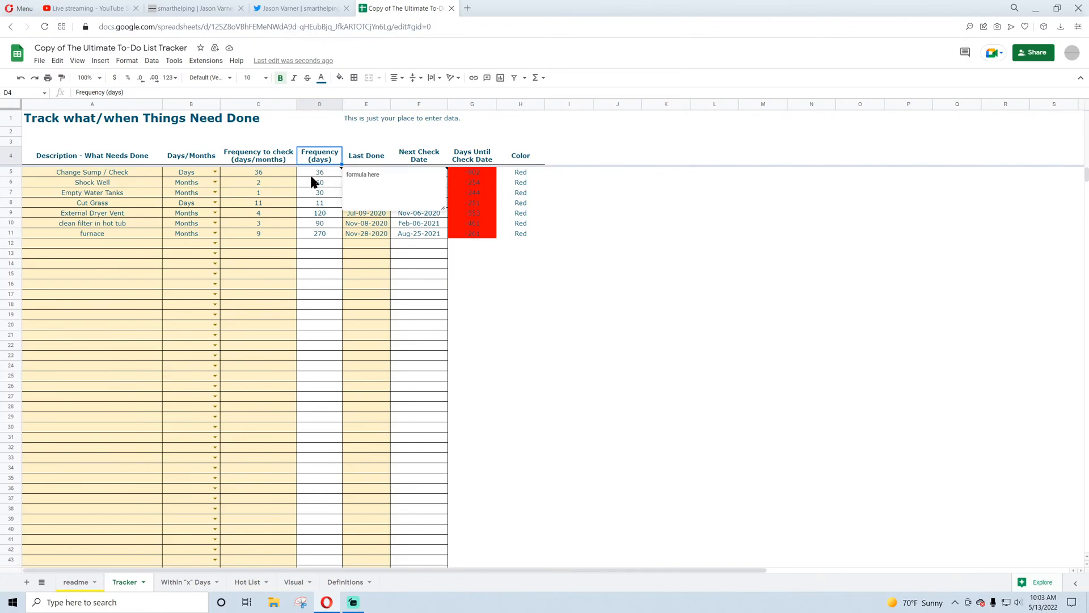
click(216, 173)
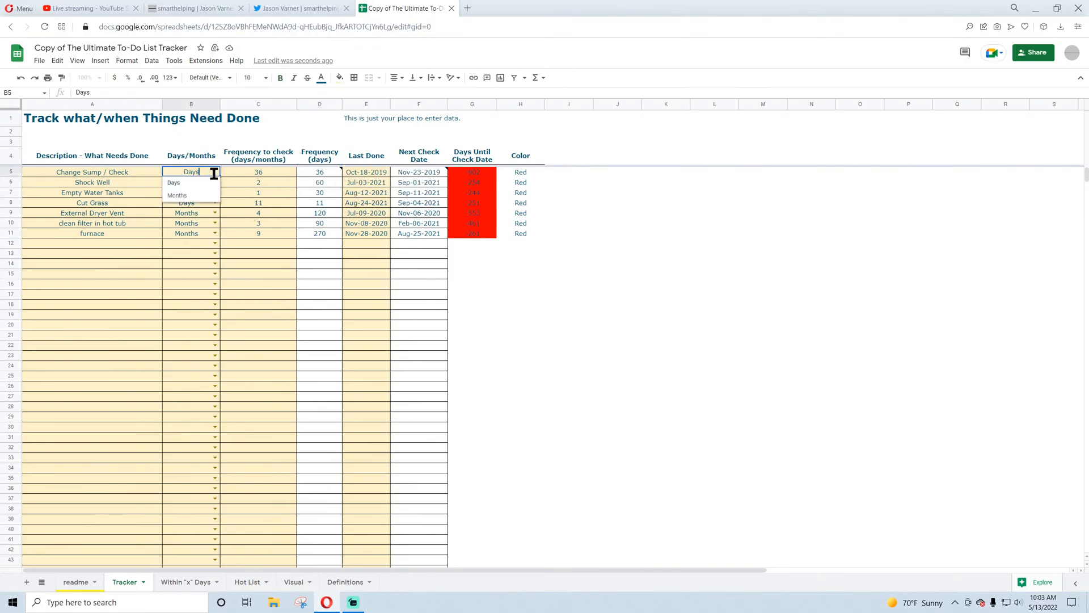
click(177, 195)
click(323, 175)
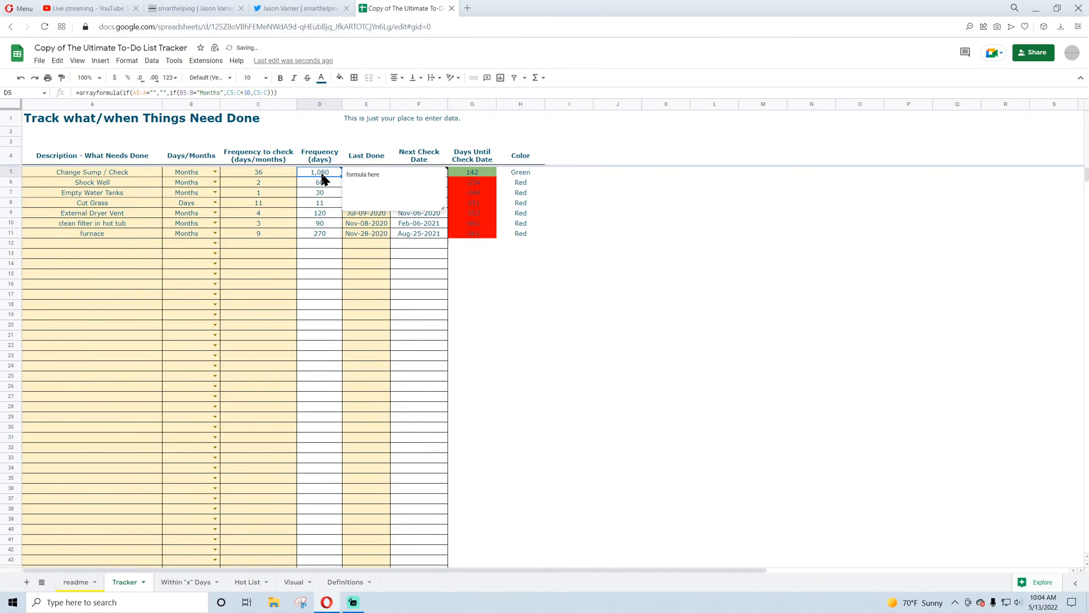
click(267, 173)
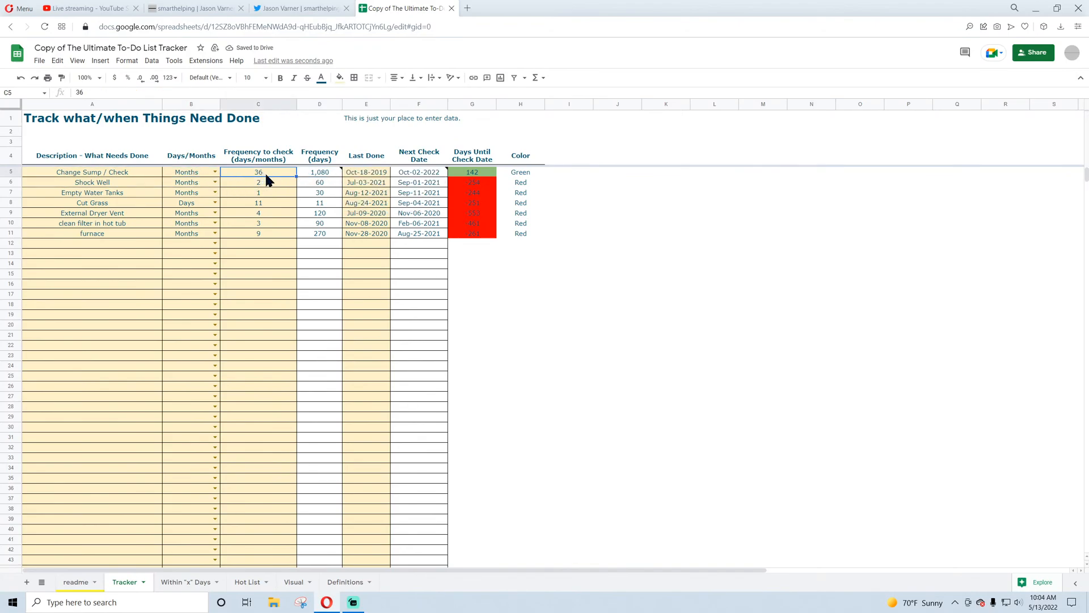
- Set the Days/Months unit to Days for all tasks from Change Sump / Check to furnace
click(215, 171)
click(182, 183)
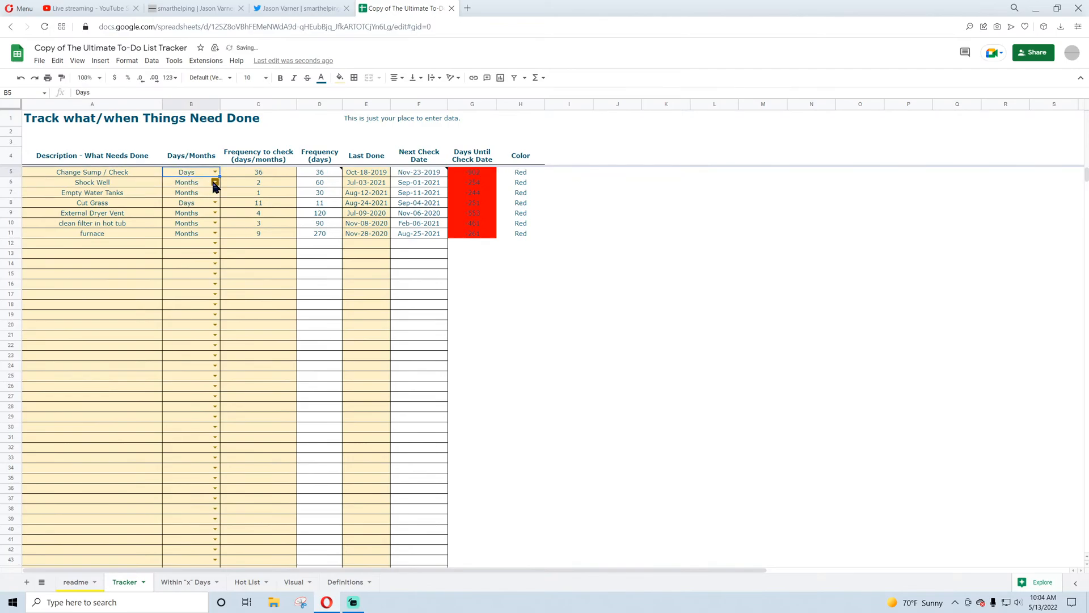
click(216, 182)
click(190, 193)
drag(196, 174, 216, 236)
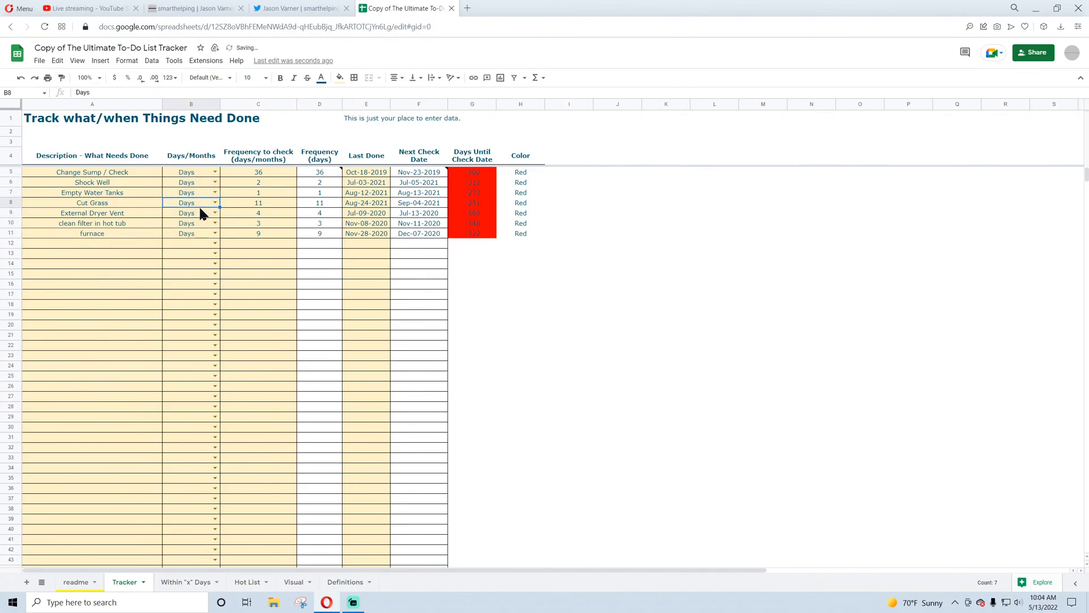
- Examine the frequency, Last Done, Next Check Date and Days Until Check Date cells of the tracked tasks
click(261, 173)
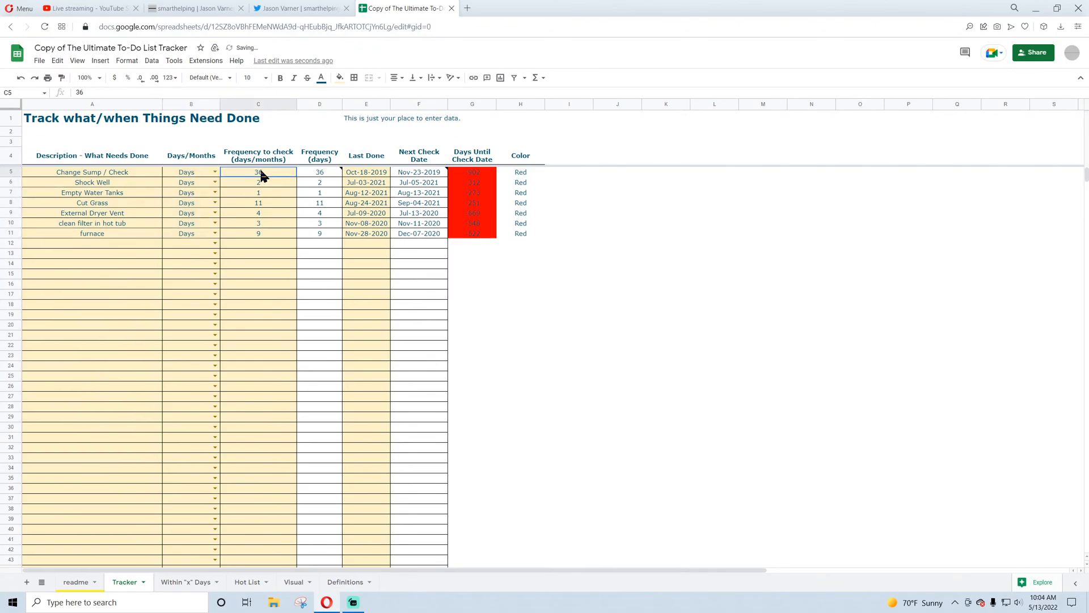
click(366, 174)
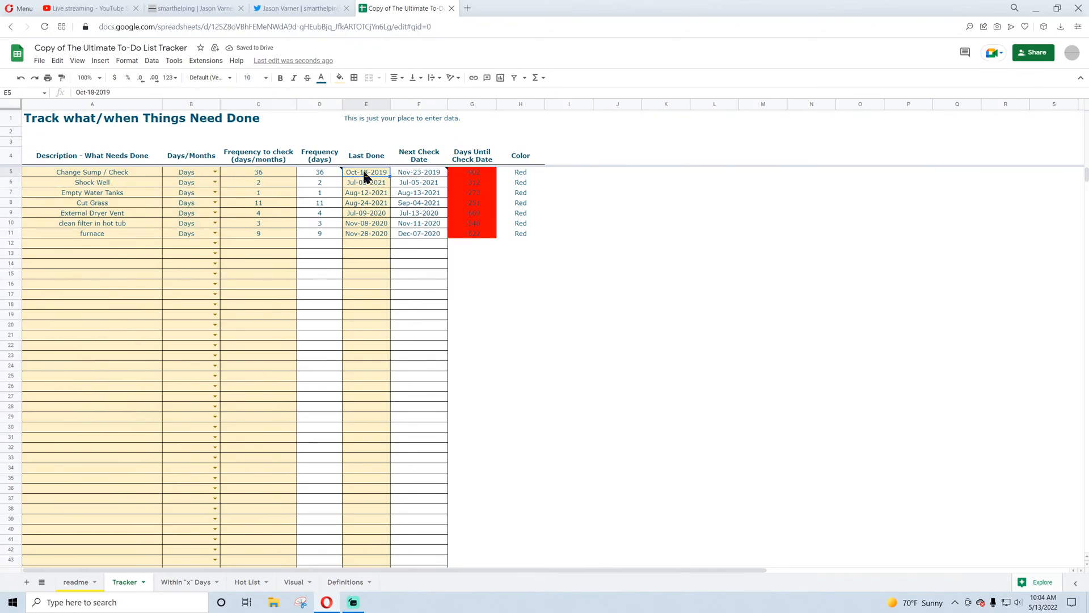
click(420, 175)
click(412, 216)
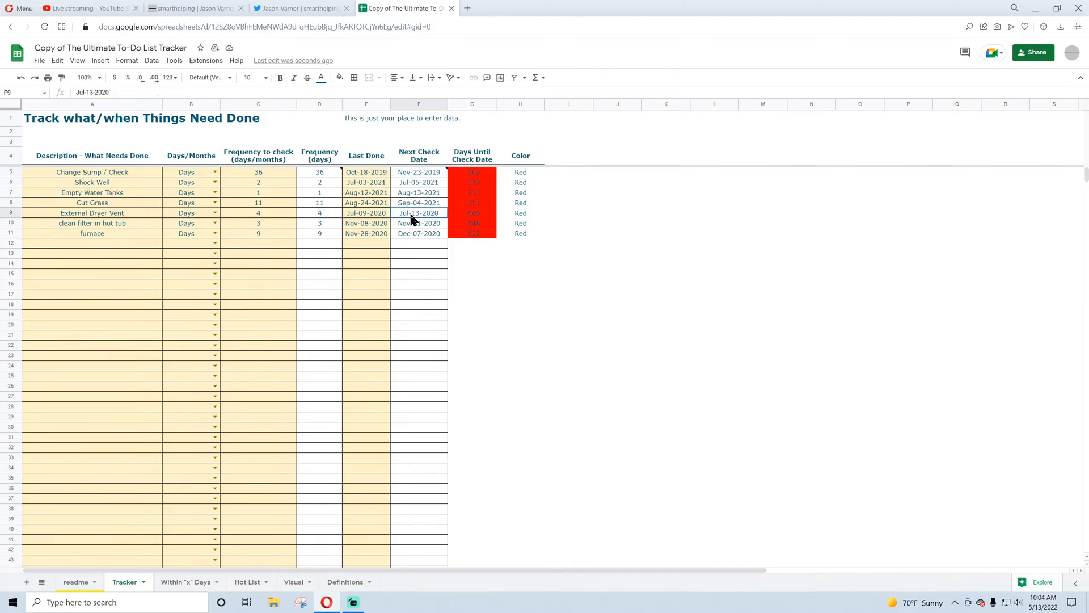
click(475, 183)
click(475, 204)
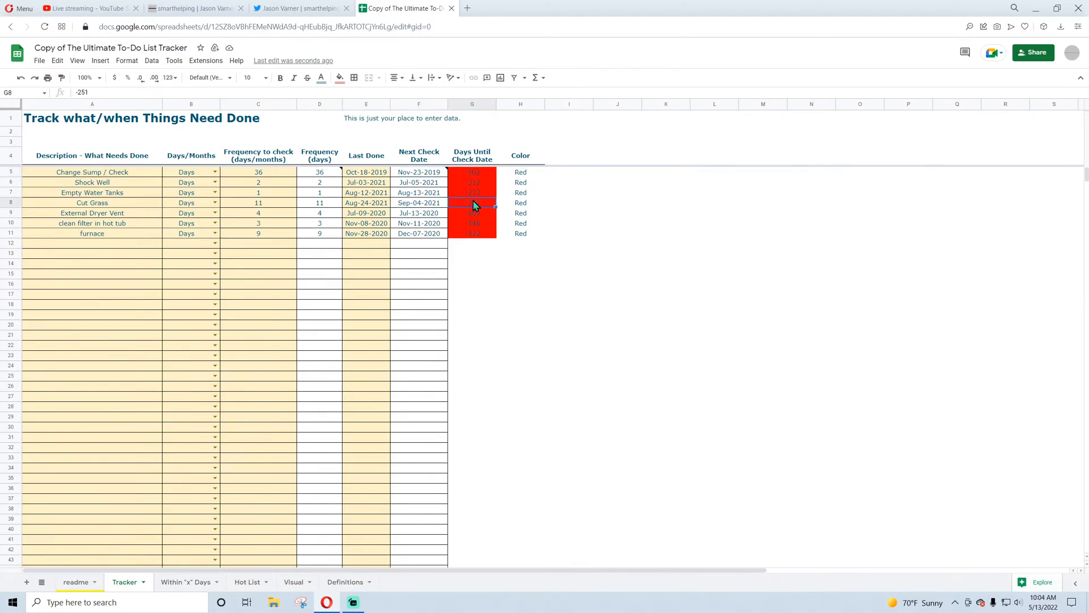
click(474, 170)
click(471, 194)
click(482, 174)
click(483, 202)
click(481, 224)
- Review the Within "x" Days threshold, the Hot List's sorting by days until check date, and the Visual sheet's chart
click(184, 582)
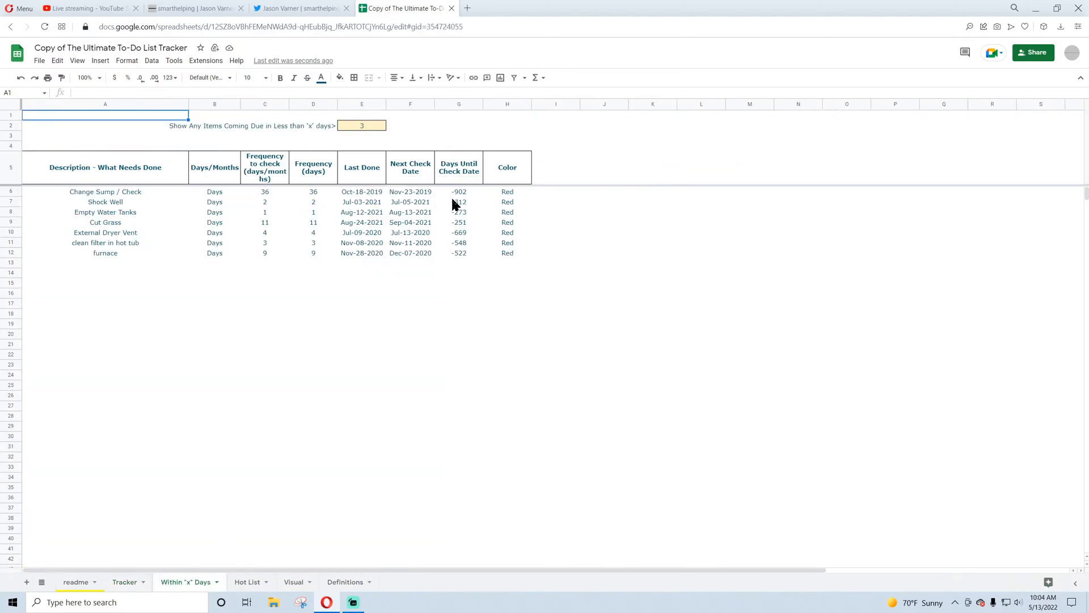
click(369, 129)
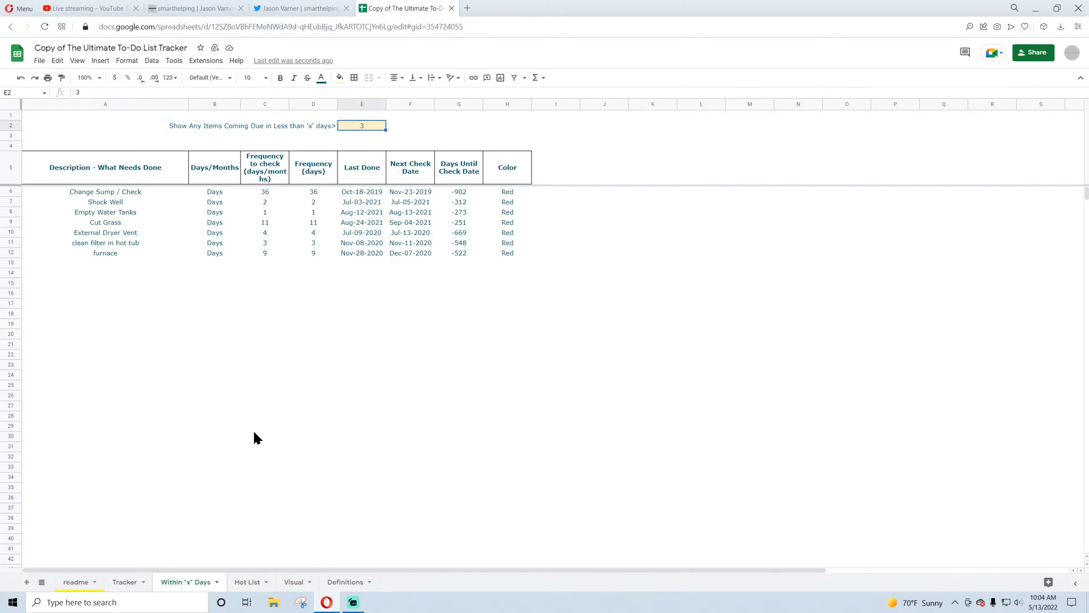
click(250, 582)
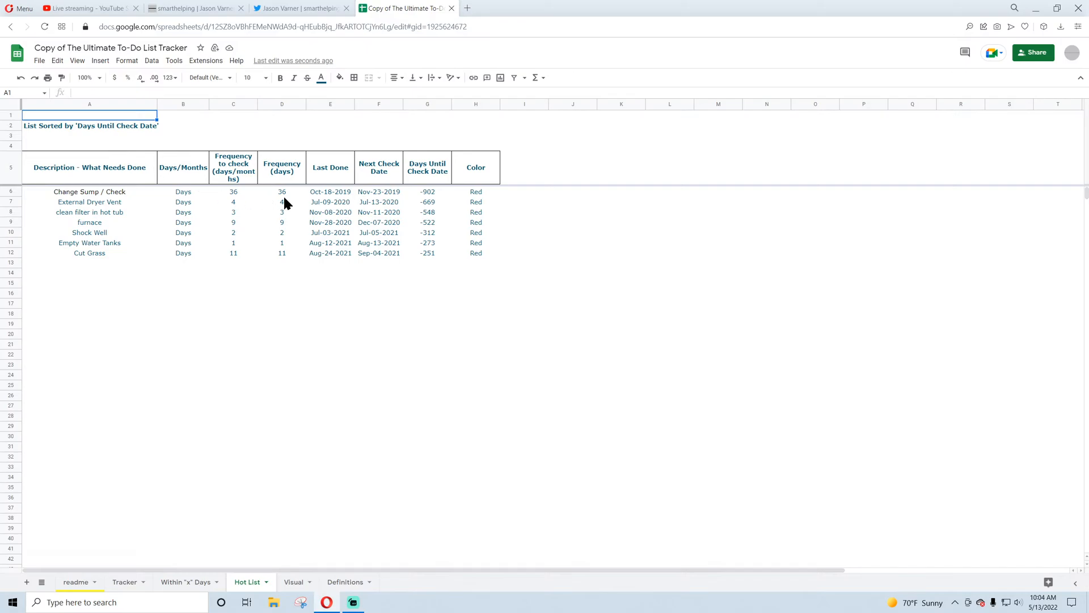
drag(434, 192, 430, 253)
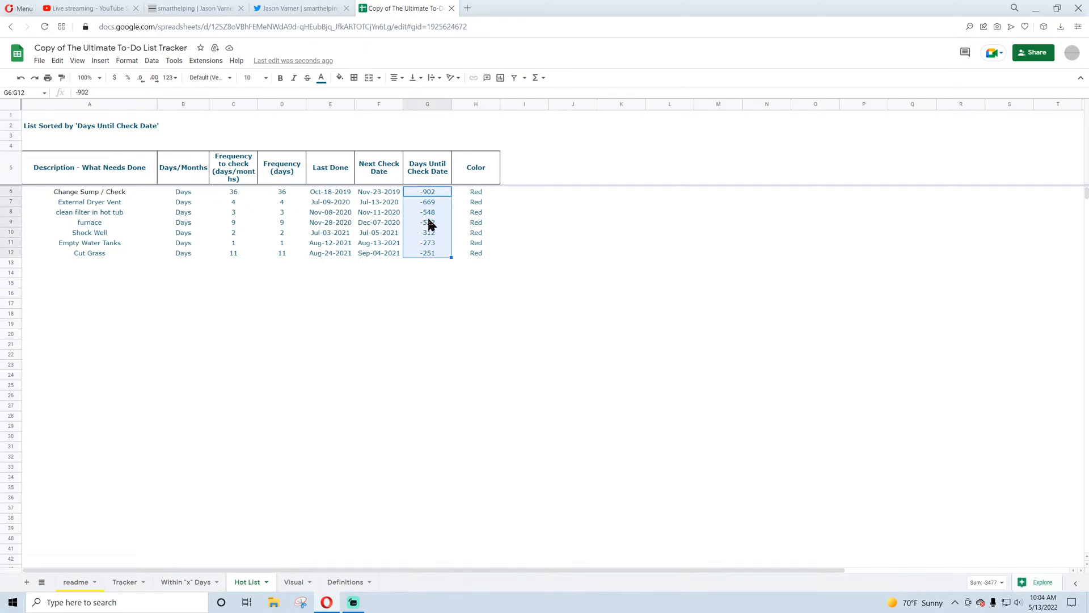
click(302, 588)
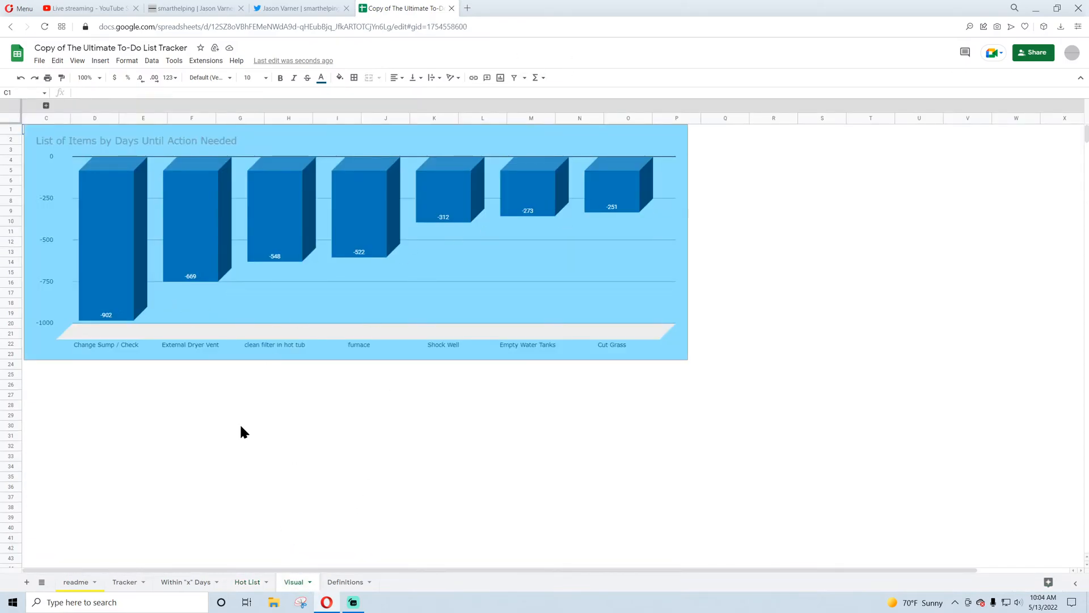
- Widen column A on the Definitions sheet so the red, yellow and green threshold labels fit, and select the upper yellow limit
click(335, 584)
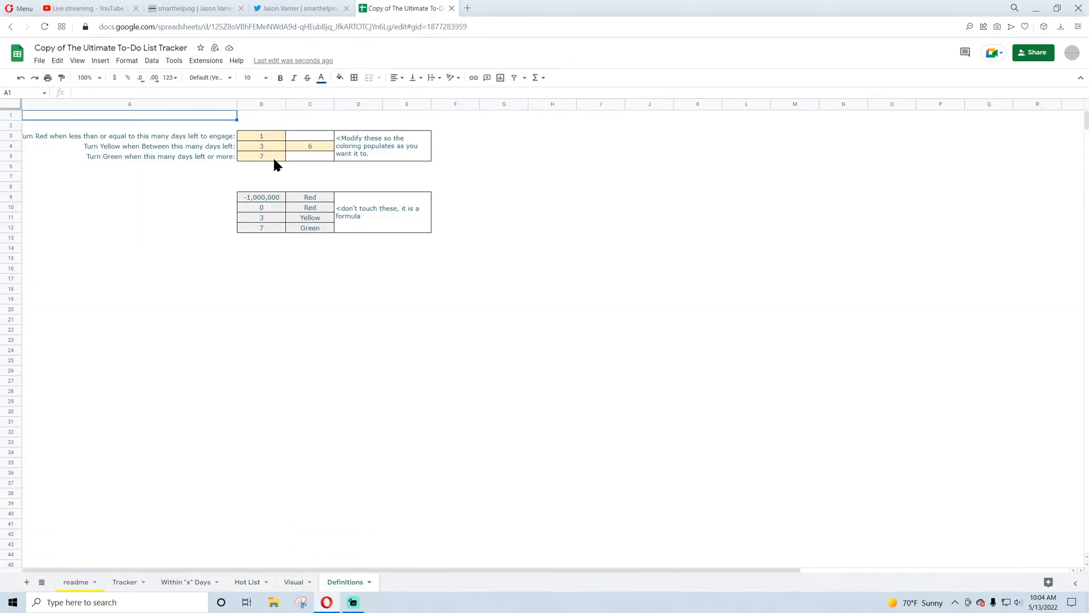
click(271, 136)
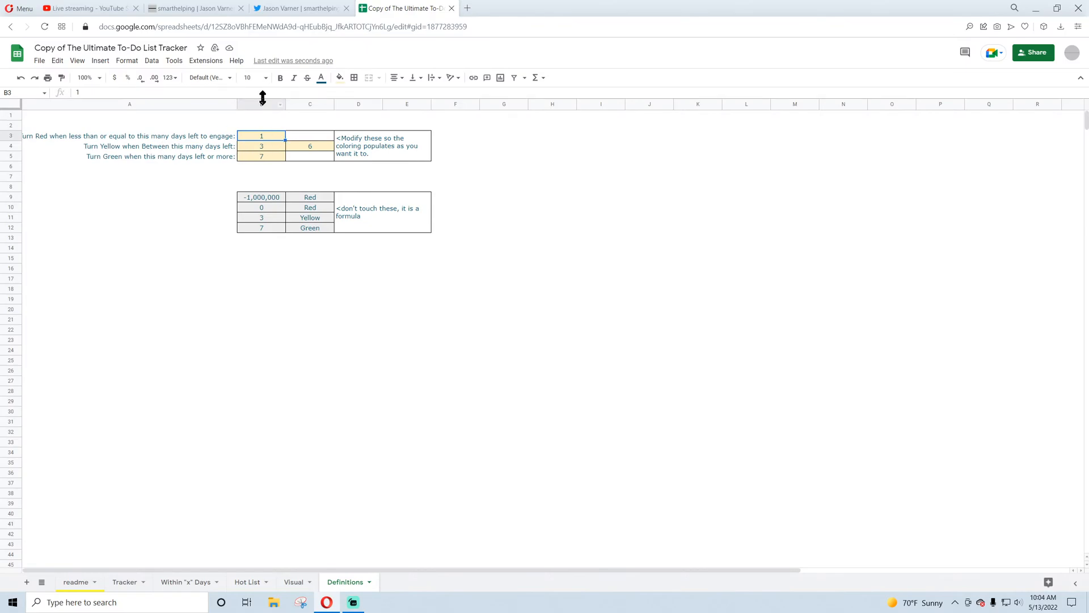
drag(237, 106, 254, 105)
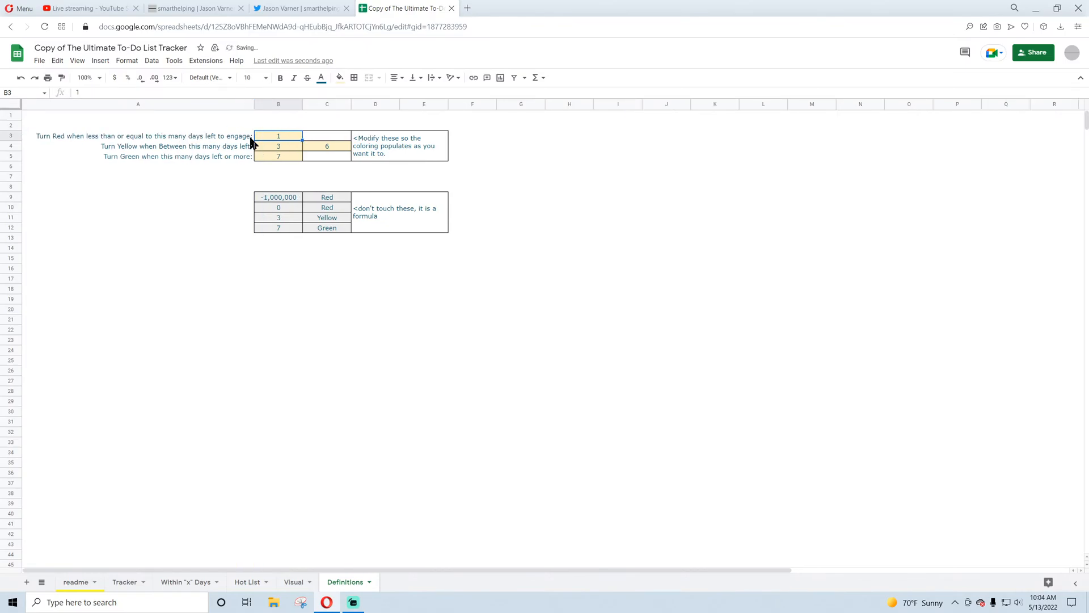
click(329, 148)
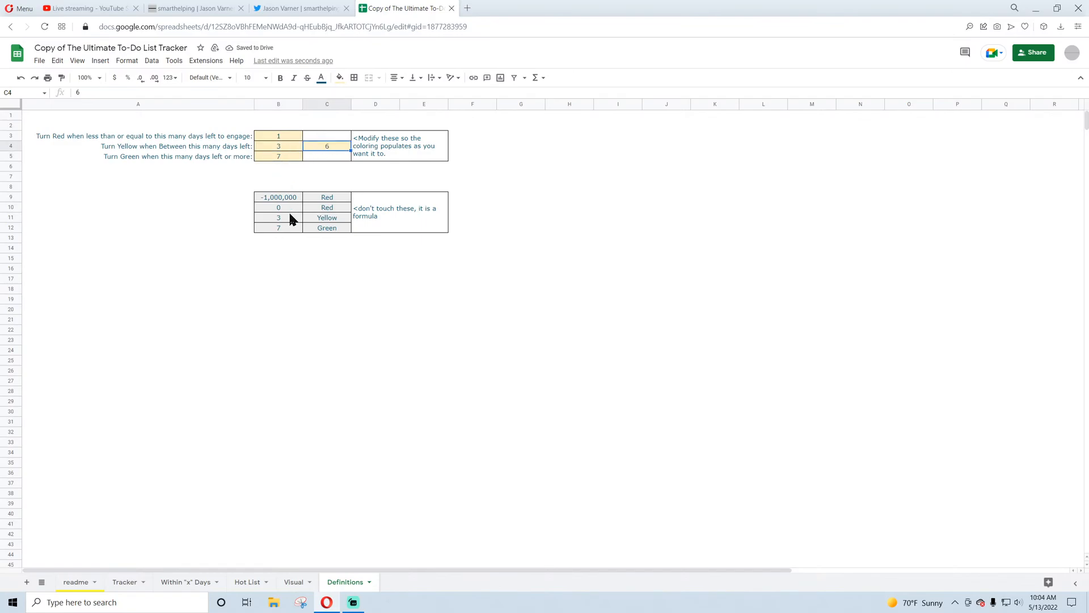
- Check the readme sheet, return to the Tracker sheet and select the Change Sump / Check description
click(74, 585)
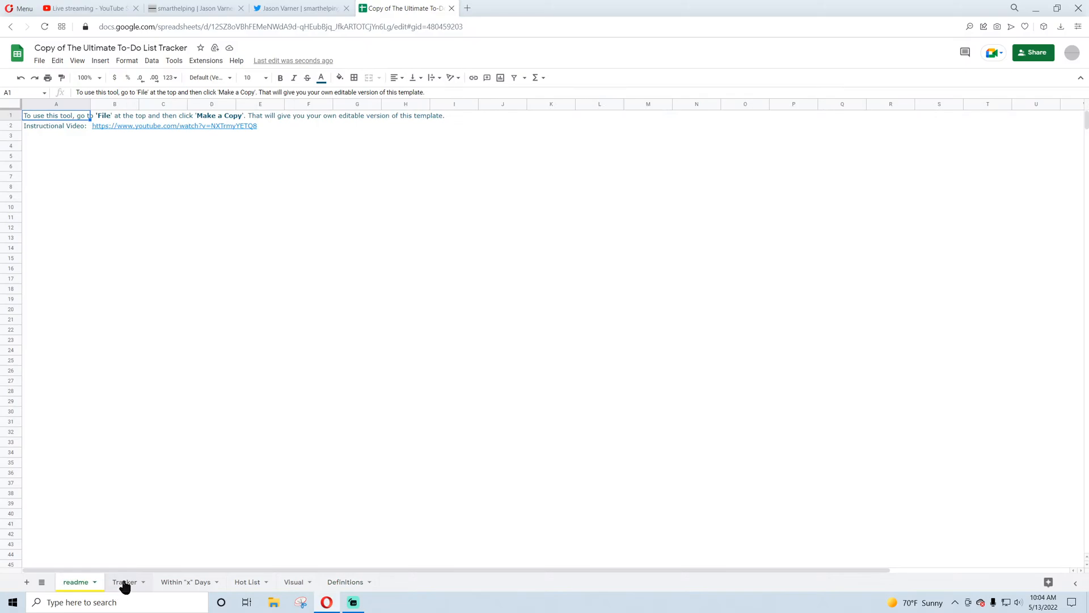
click(125, 587)
click(308, 373)
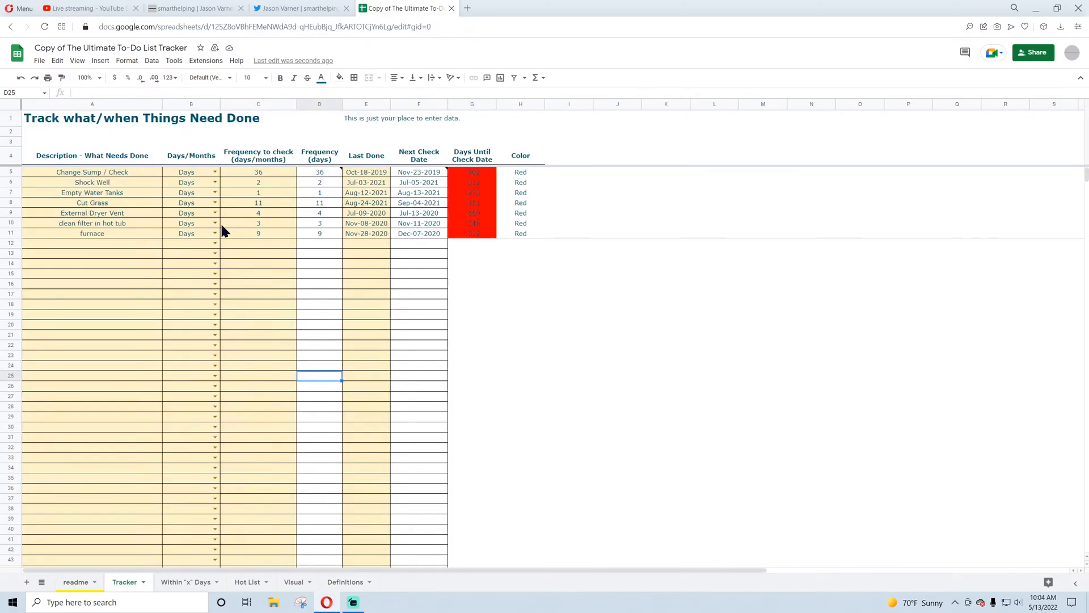
click(223, 227)
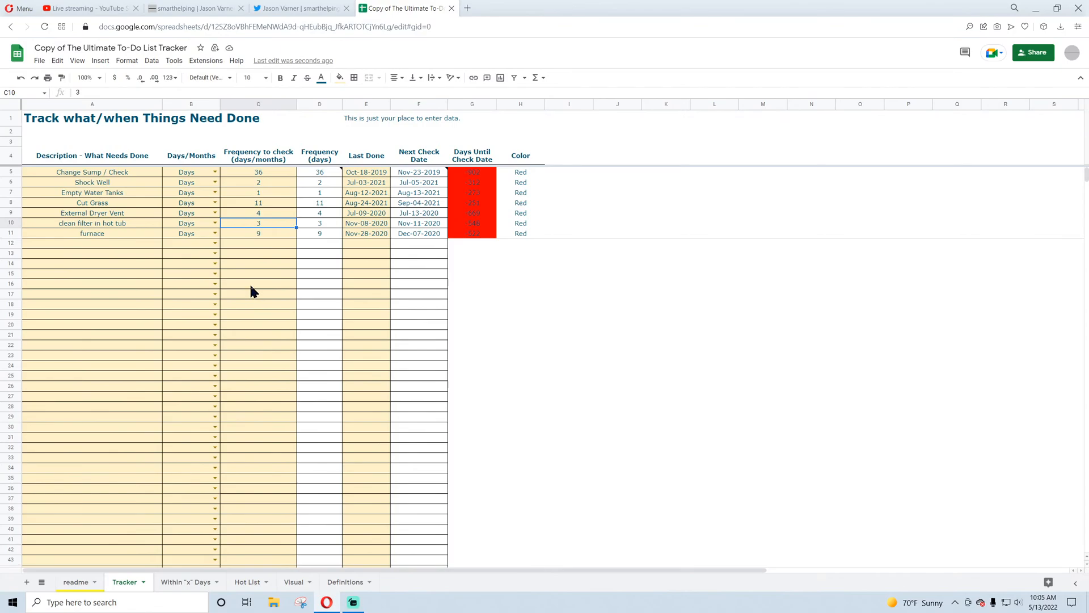
click(132, 172)
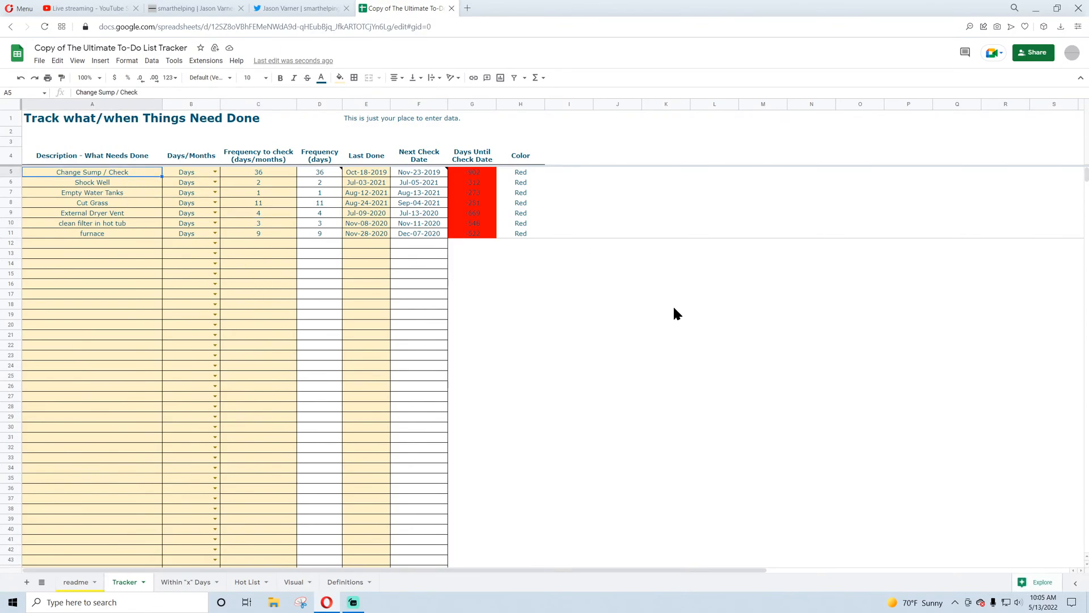
- Review the description, frequency and Last Done cells of the tasks on the Tracker sheet
click(675, 314)
click(127, 174)
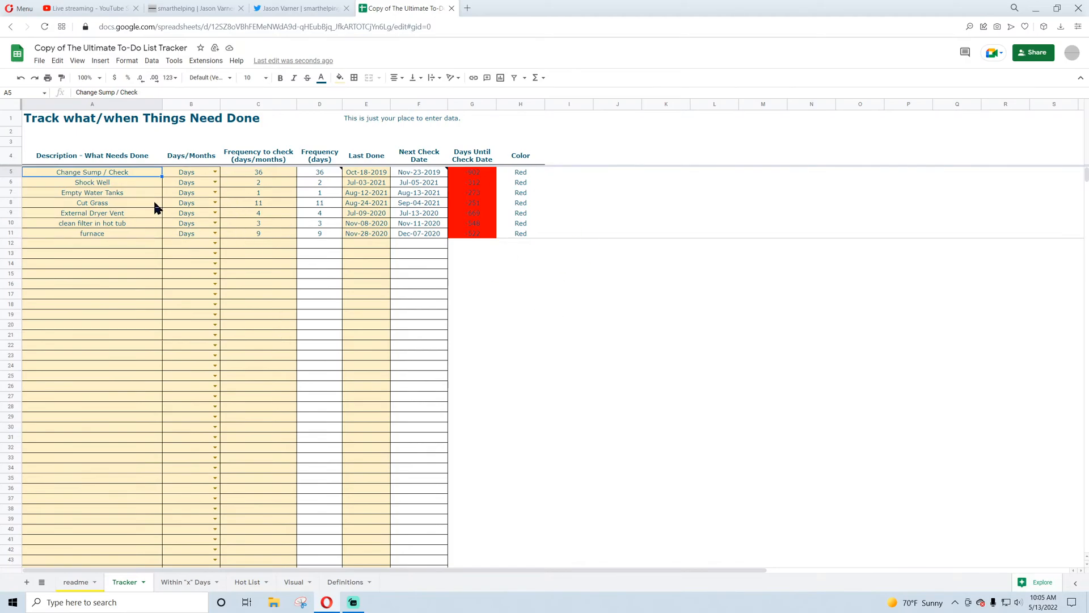
click(374, 173)
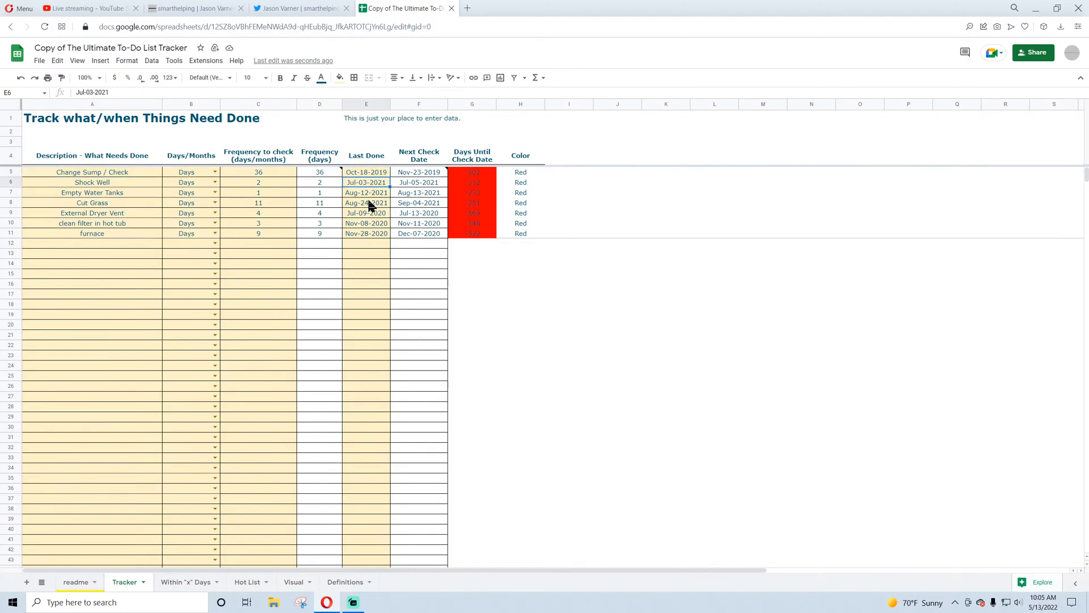
click(248, 172)
click(266, 205)
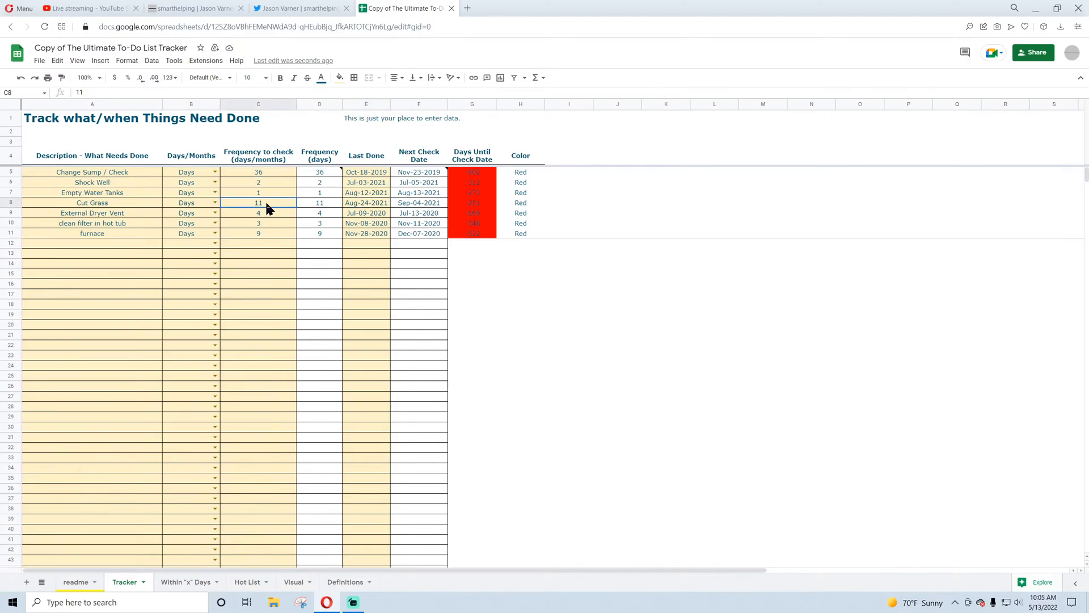
click(366, 205)
click(259, 174)
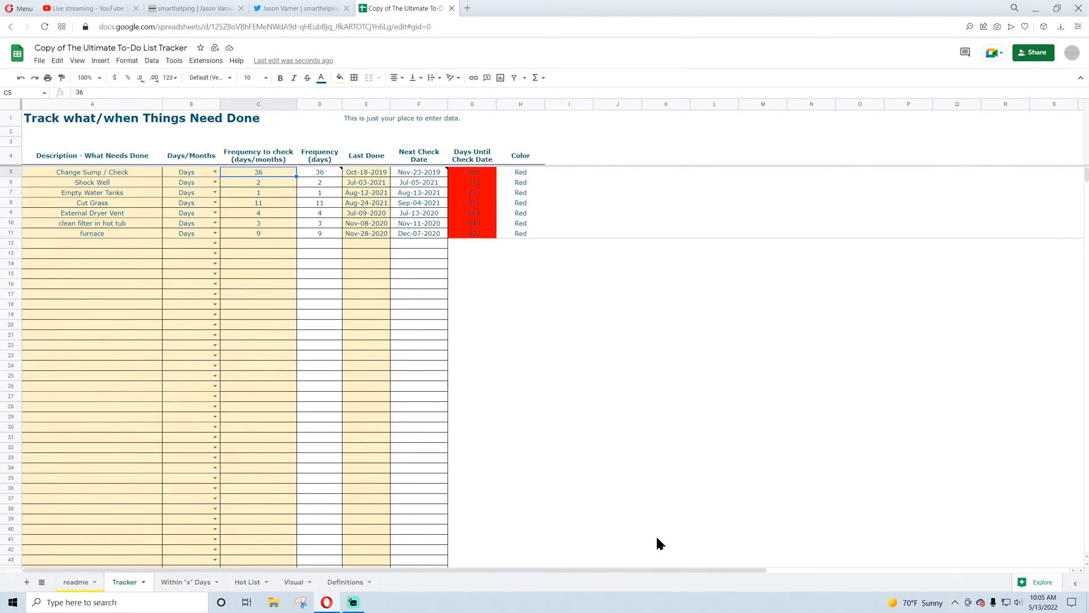
- Add a new sheet after Tracker and name it Database
double_click(173, 583)
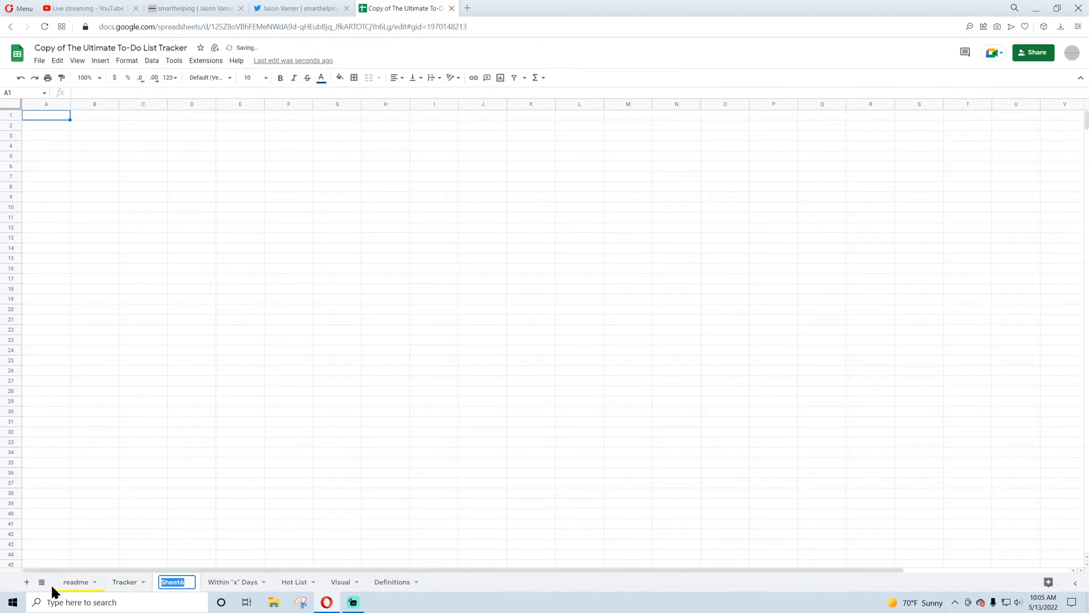
text(Data)
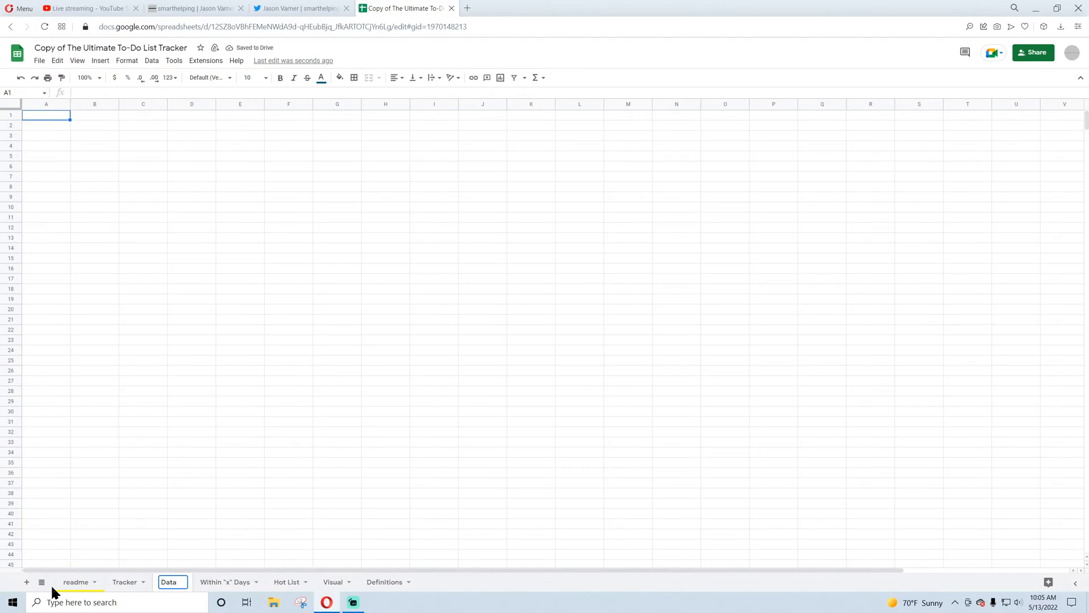
text(base)
key(Return)
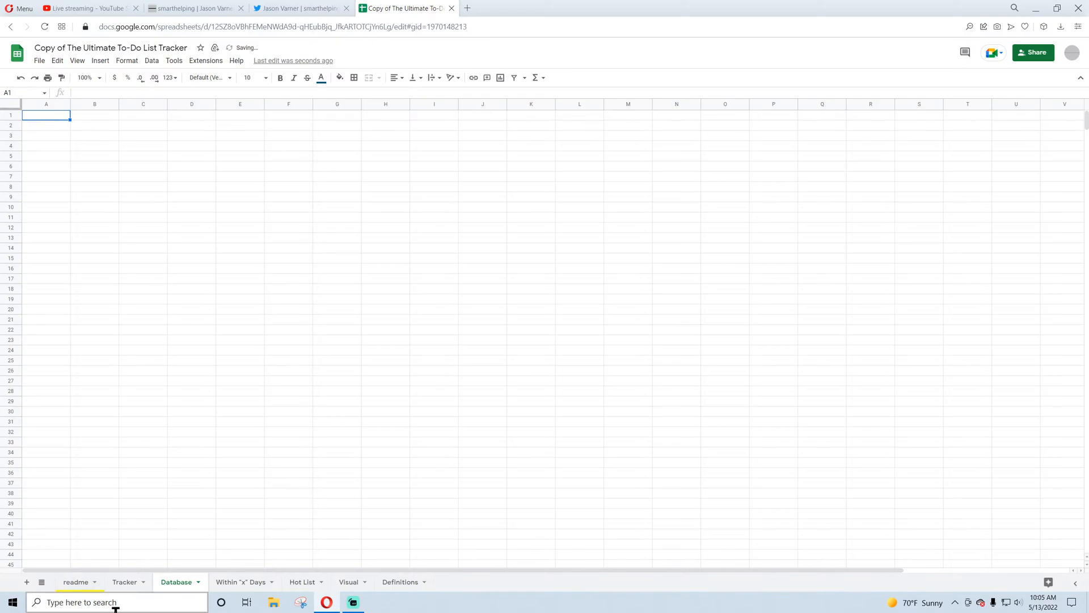
- Copy the "Description - What Needs Done" header from the Tracker sheet into cell A1 of the Database sheet
click(126, 582)
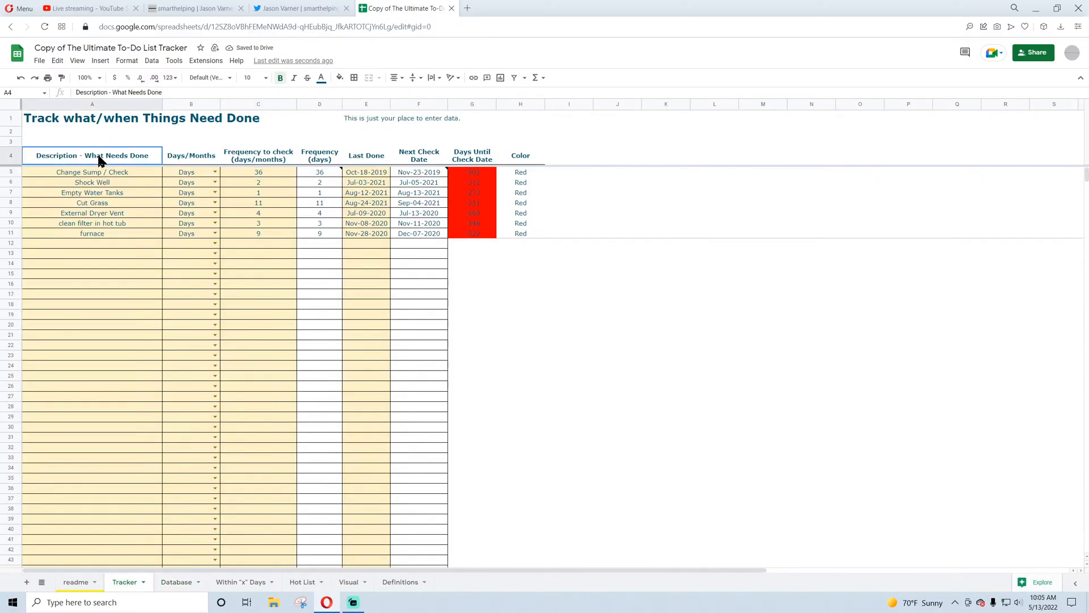
right_click(97, 153)
click(131, 178)
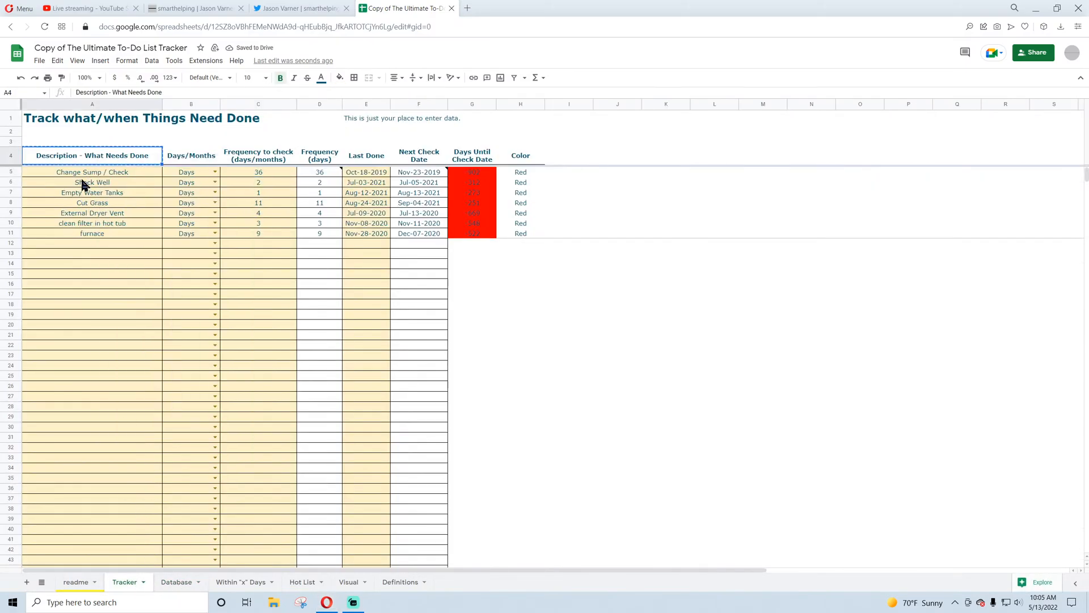
click(177, 582)
right_click(53, 114)
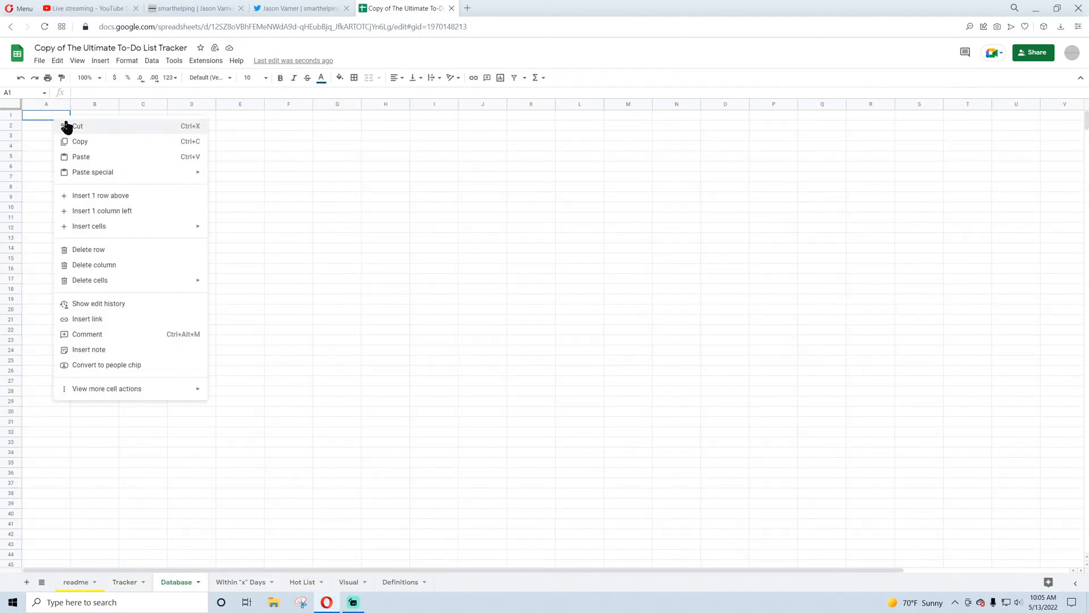
click(85, 155)
- Widen column A of the Database sheet to fit the header and insert a blank row above it
drag(69, 103, 145, 104)
right_click(12, 114)
click(51, 195)
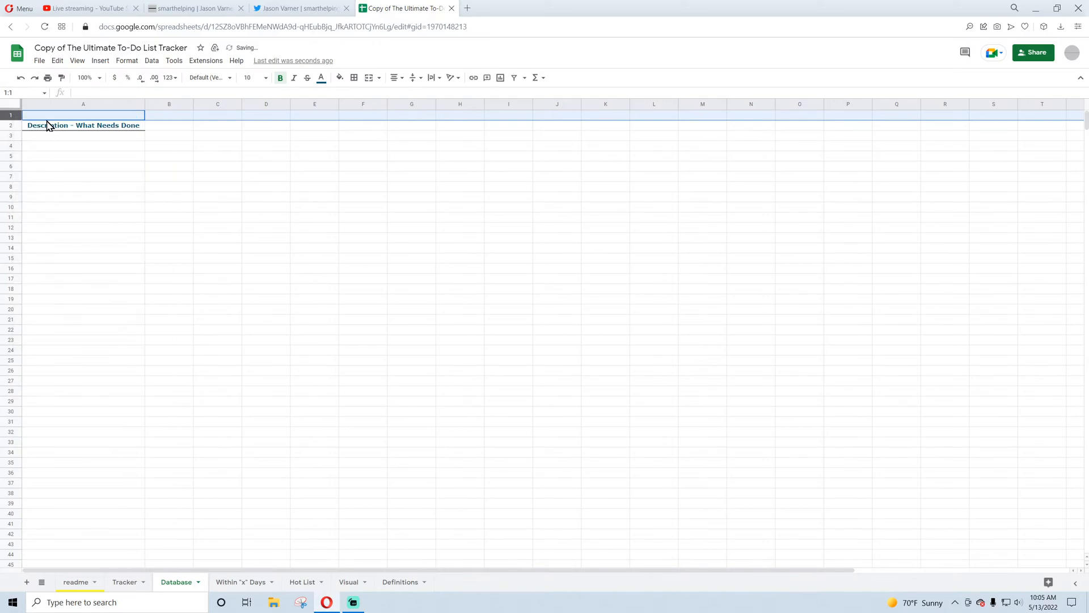
- Remove the borders from the description header in cell A2 of the Database sheet
click(93, 125)
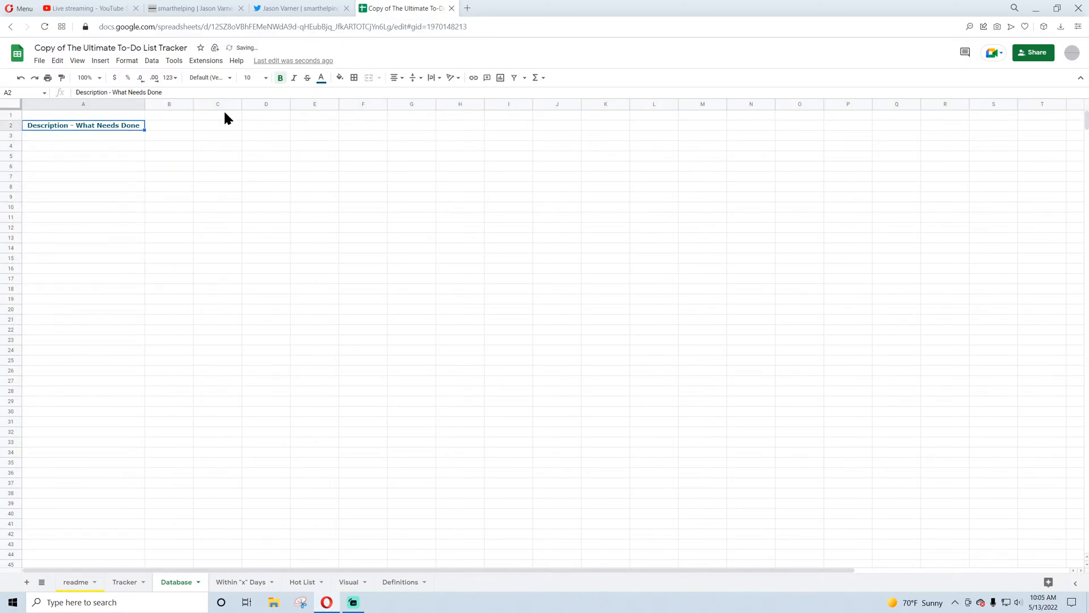
click(354, 78)
click(411, 110)
click(104, 136)
- Apply data validation to Database column A as a dropdown list from the range Tracker!A5:A, showing a warning on invalid data
click(97, 104)
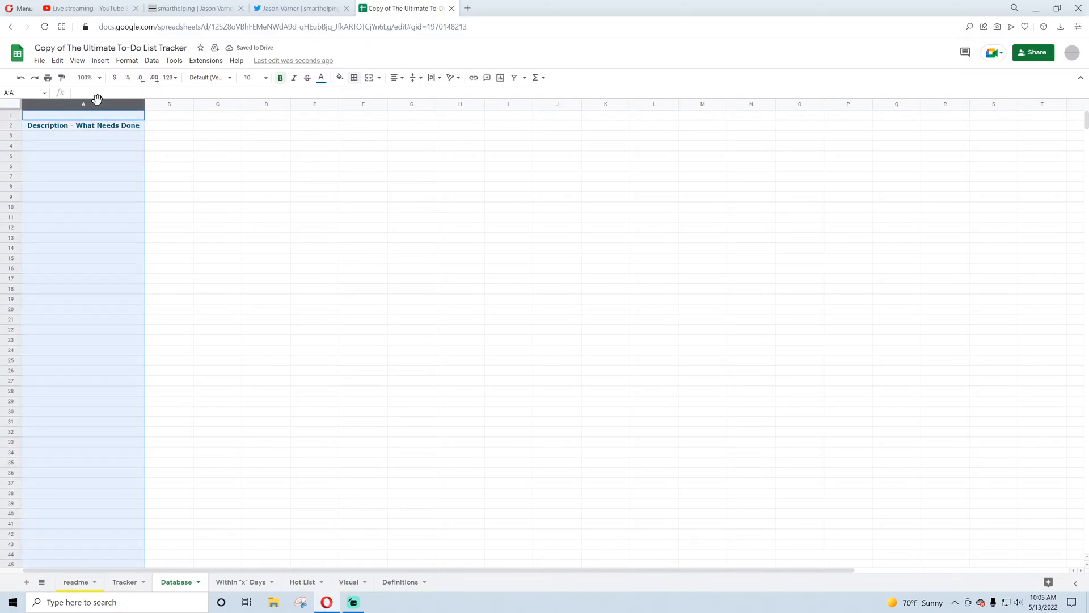
right_click(97, 104)
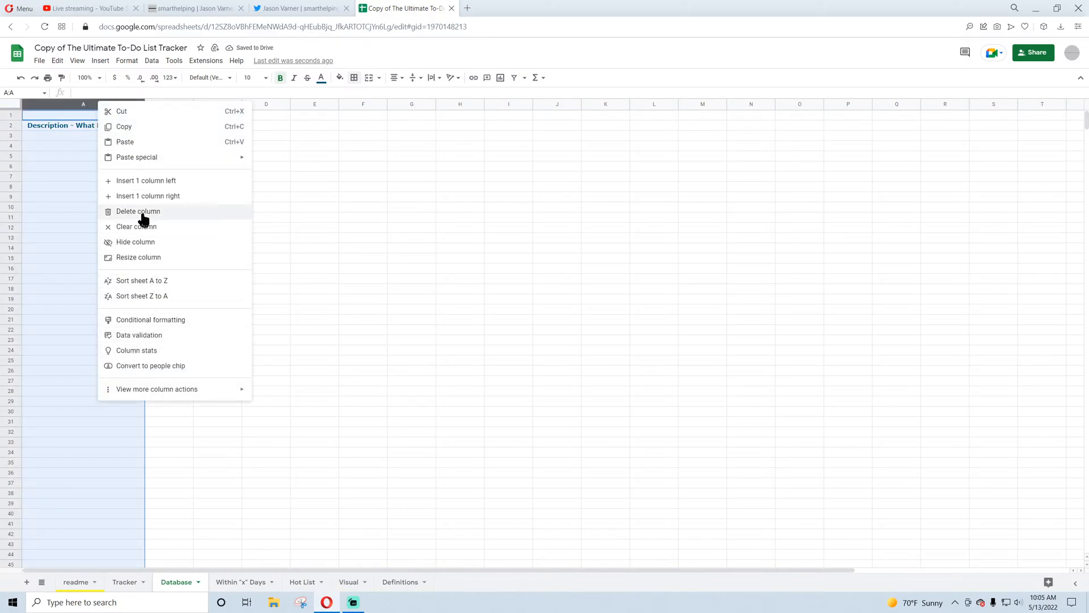
click(144, 336)
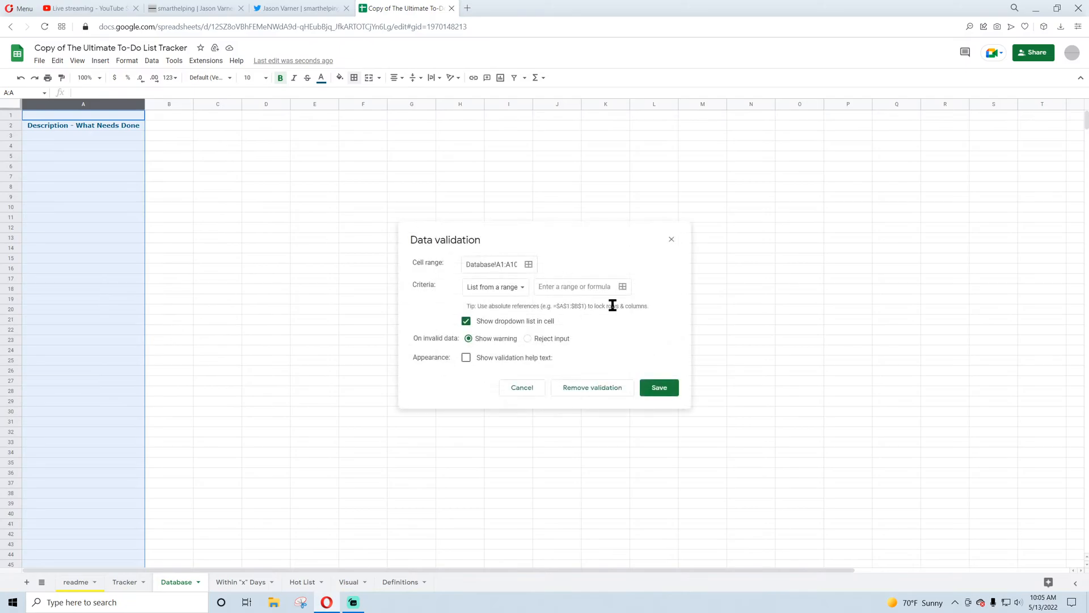
click(584, 287)
click(124, 582)
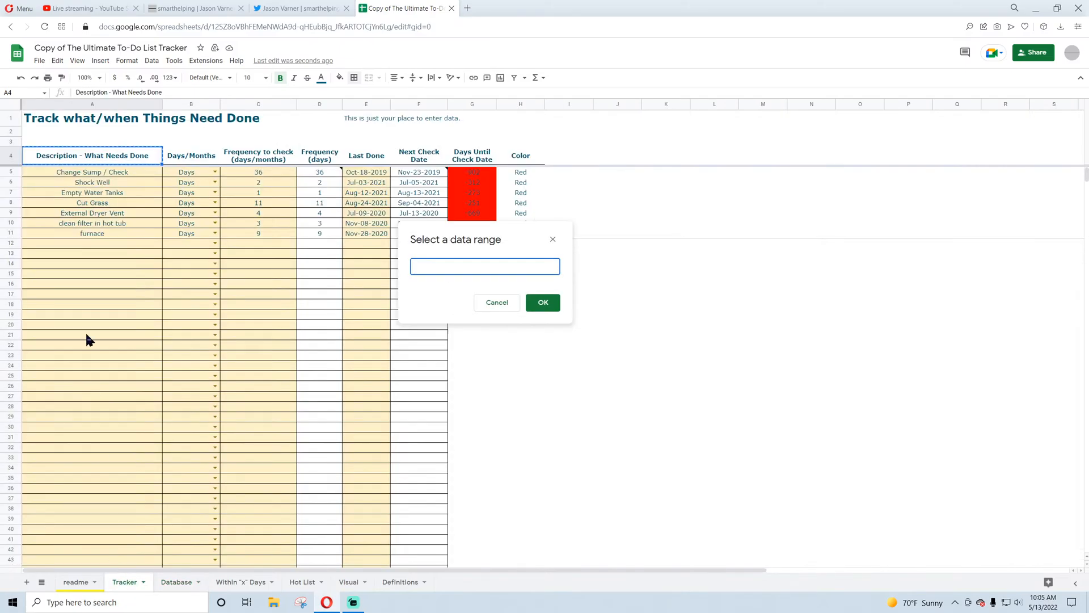
click(83, 176)
drag(83, 178, 113, 253)
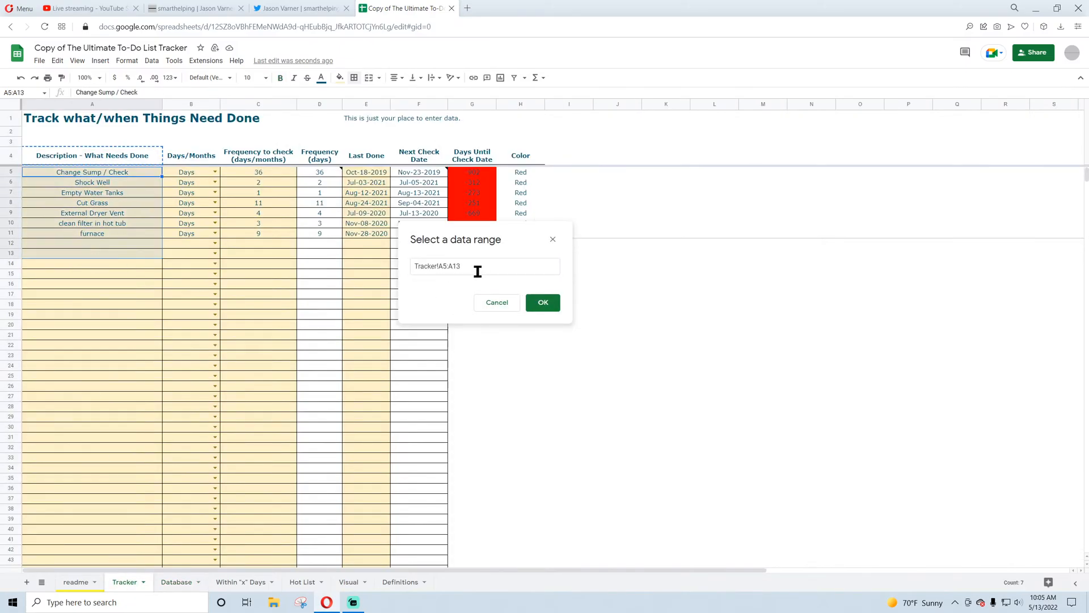
click(473, 264)
click(537, 301)
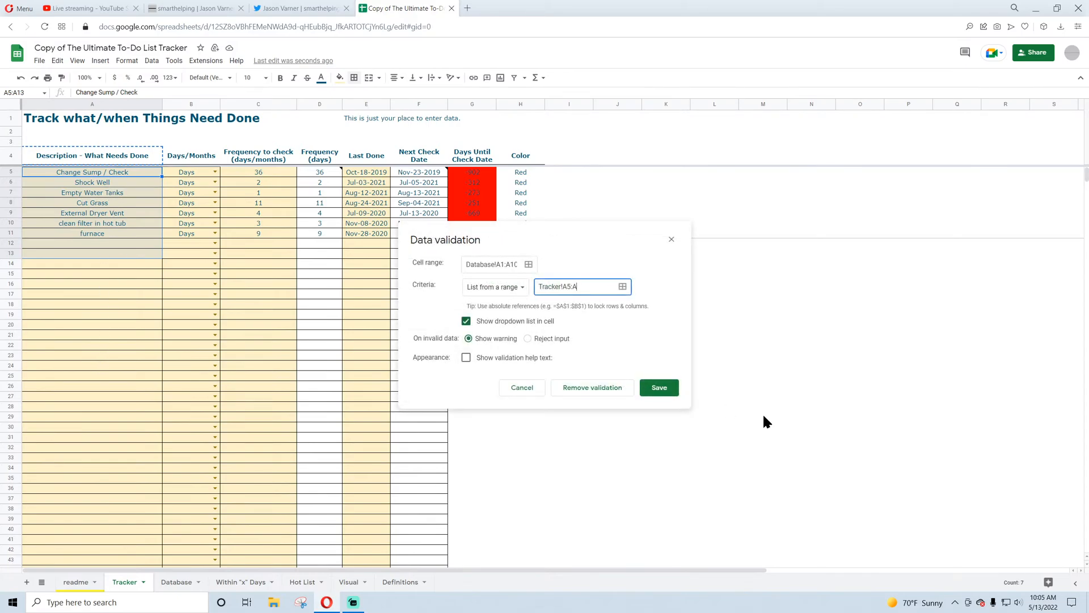
click(658, 389)
- Remove the data validation from A1:A2 on the Database sheet and check the dropdown list in A3
click(177, 581)
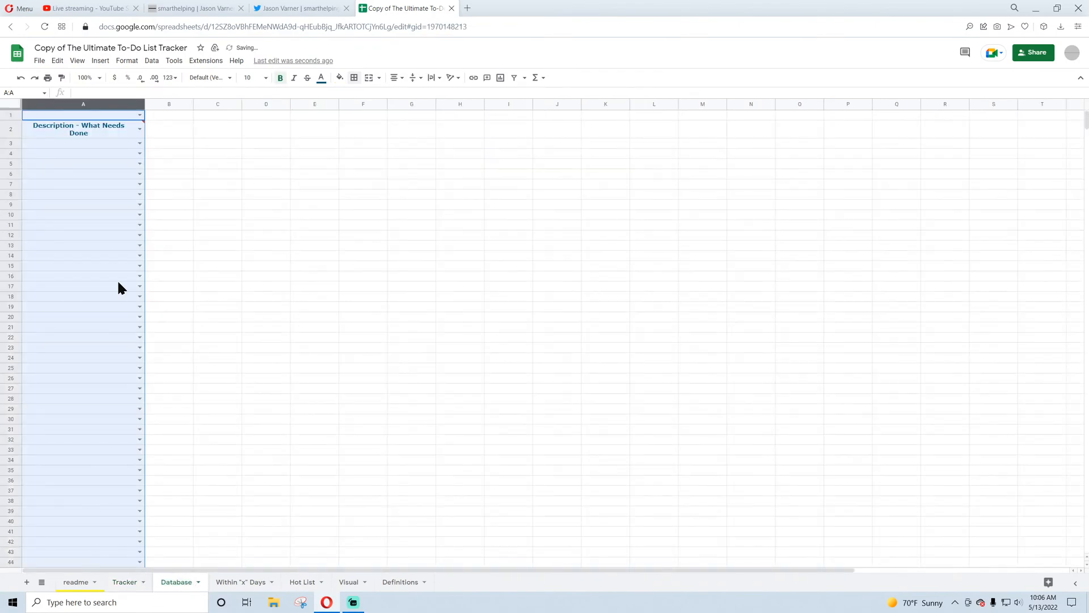
click(109, 173)
drag(113, 118, 112, 129)
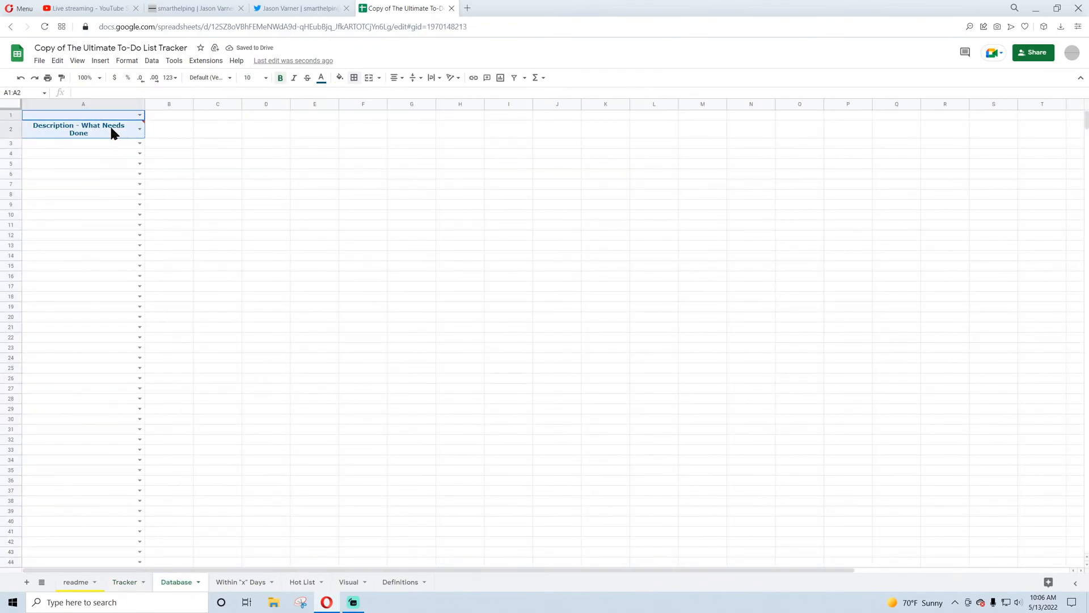
right_click(112, 129)
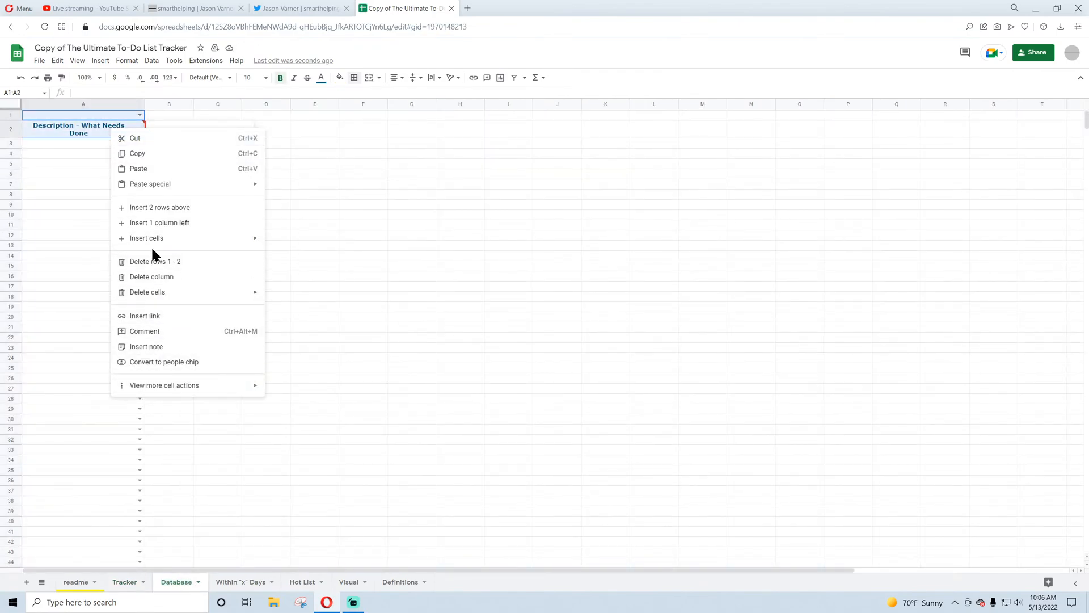
mouse_move(167, 240)
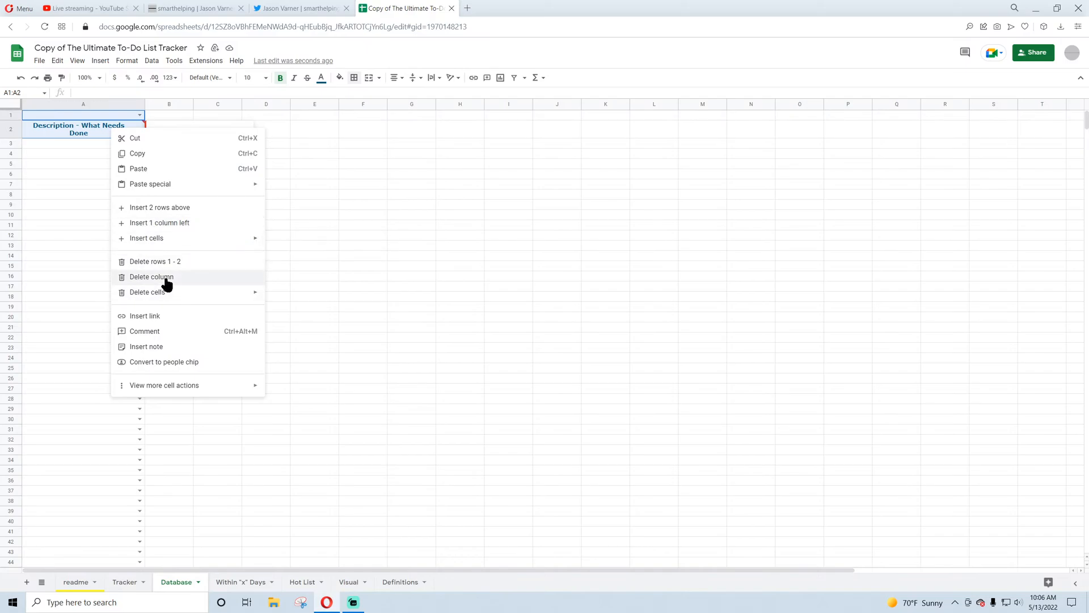
mouse_move(165, 386)
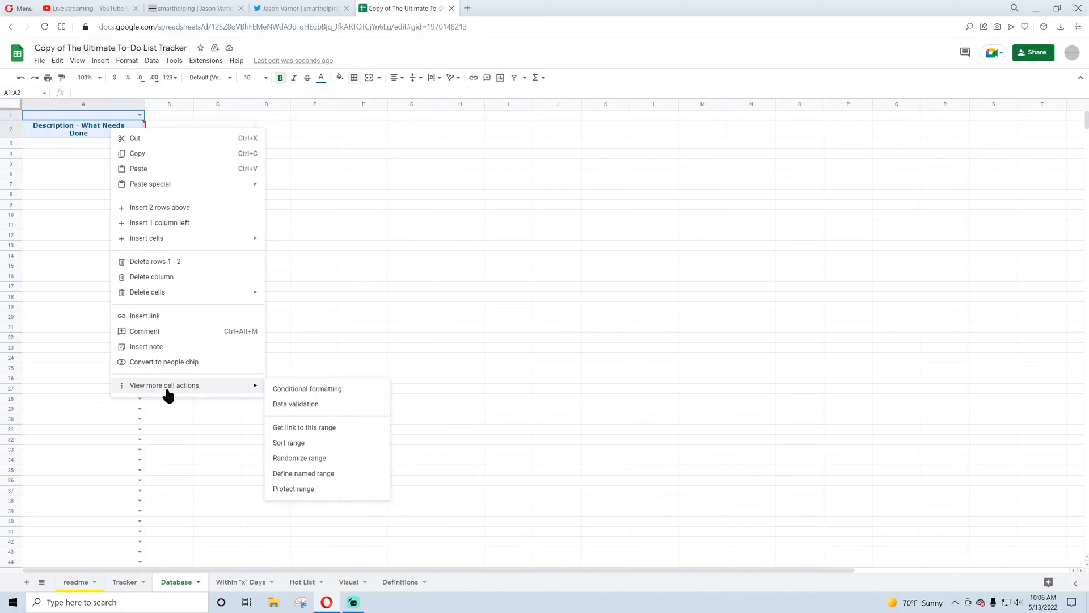
click(301, 404)
click(627, 389)
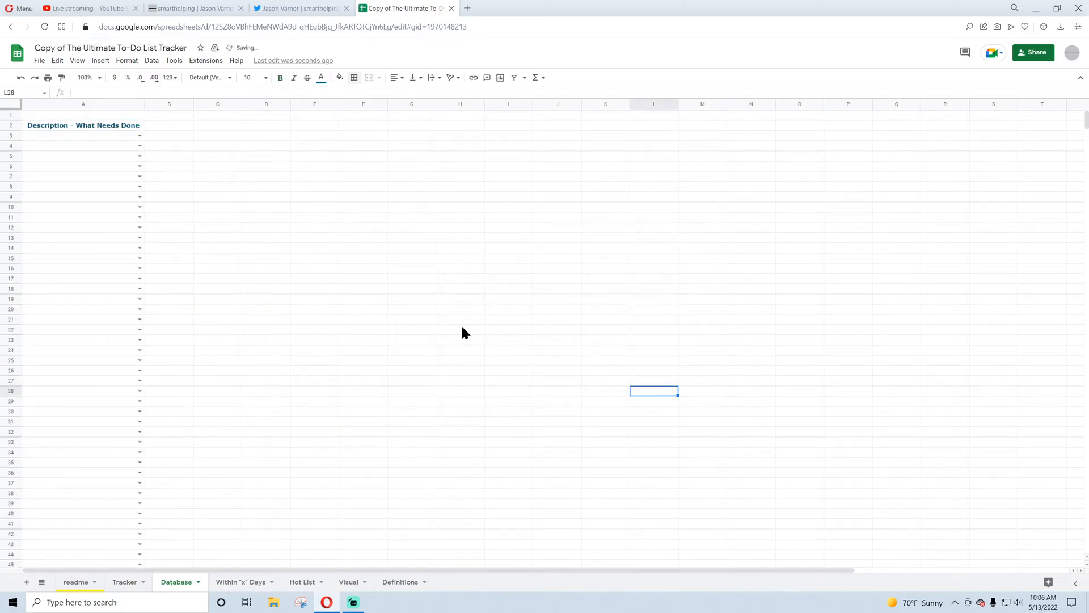
click(139, 136)
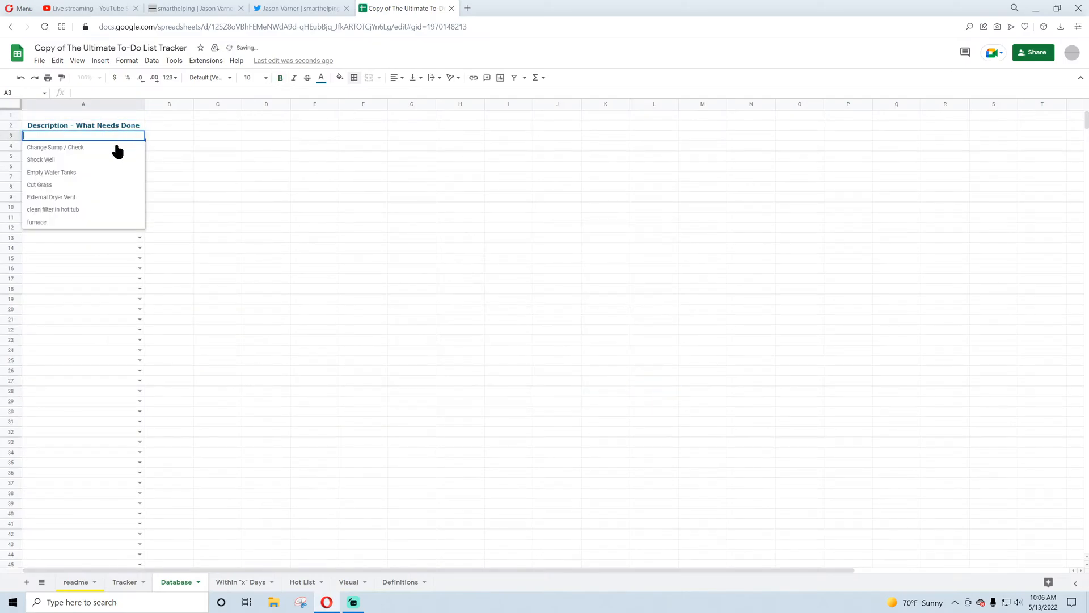
click(351, 274)
- Enter a trial task named "test" in cell A12 of the Tracker sheet
click(87, 583)
click(122, 581)
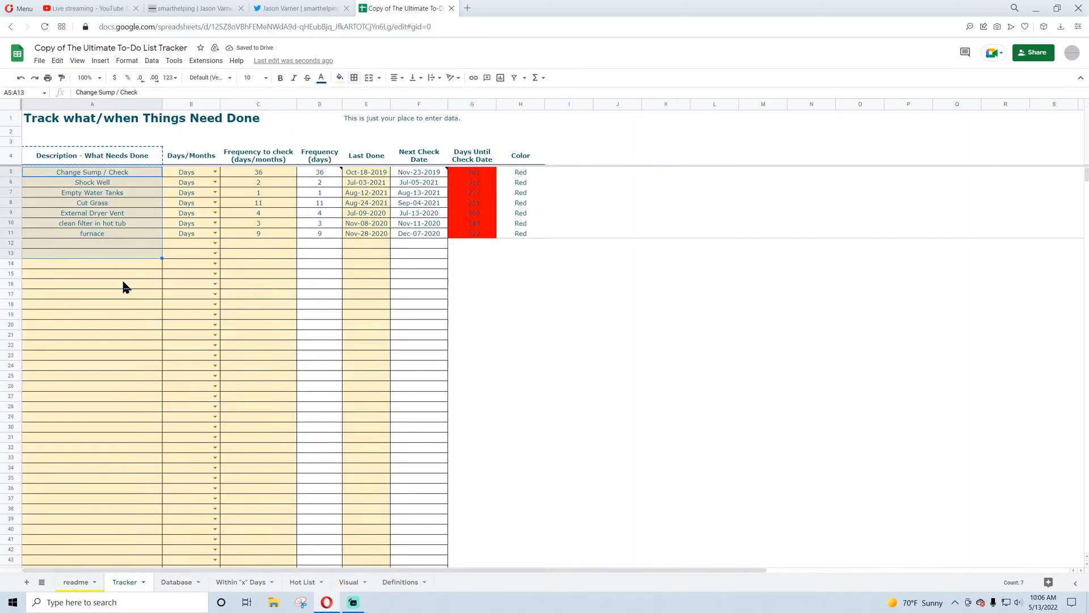
click(102, 243)
text(test)
key(Return)
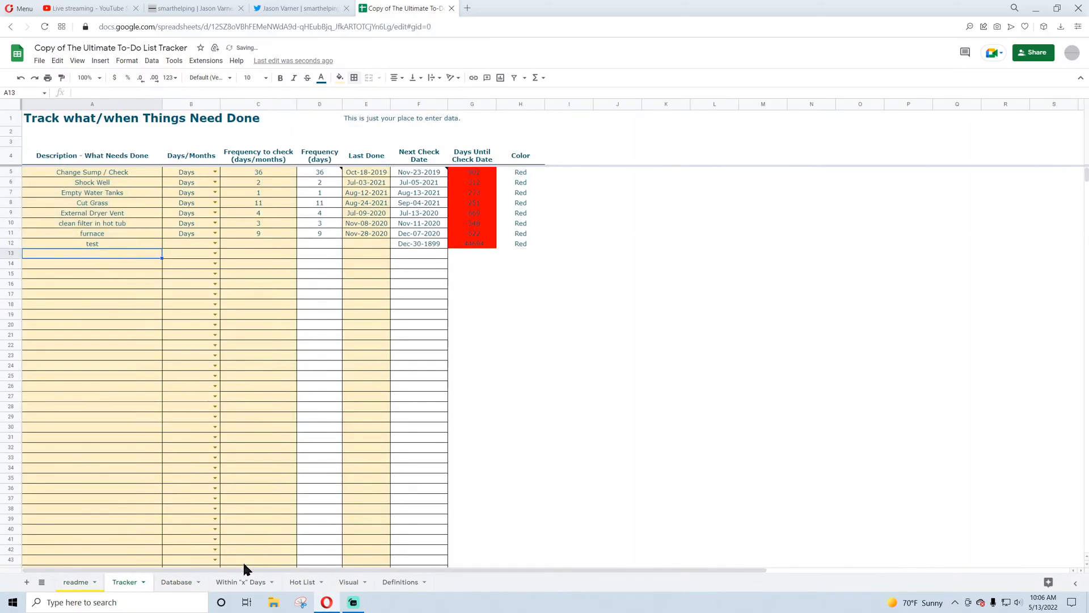
- Check the Database dropdown in A3 for the trial task, and undo the "test" entry on the Tracker sheet
click(180, 581)
click(141, 136)
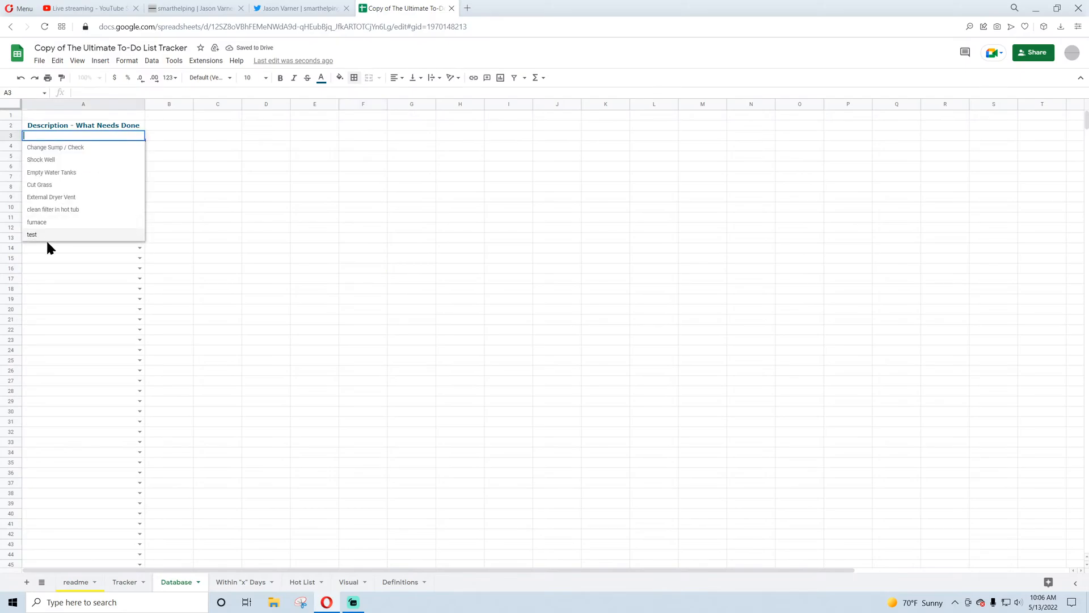
click(315, 289)
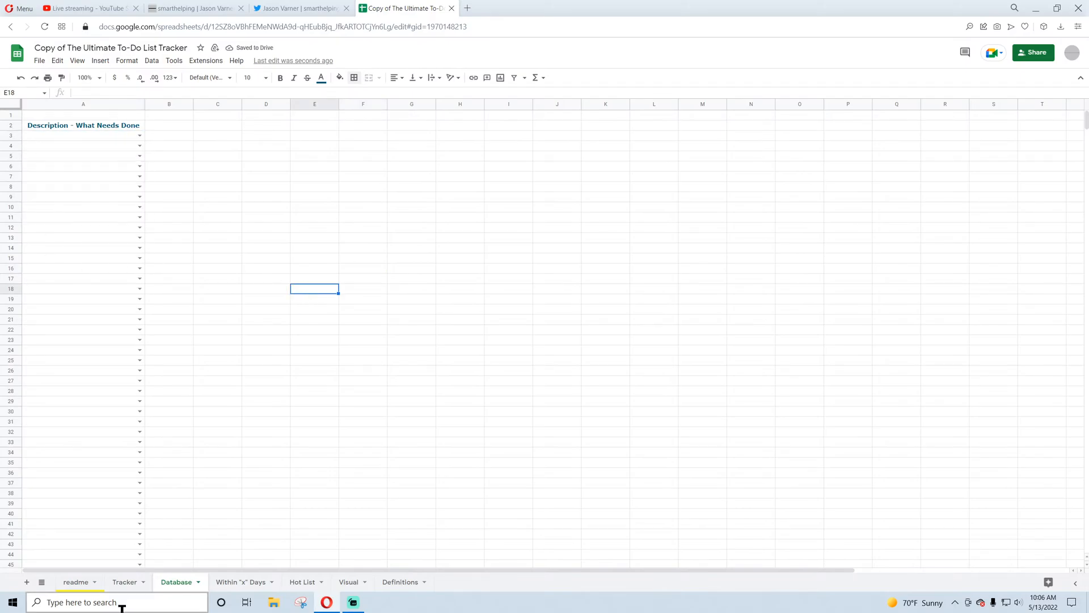
click(126, 582)
click(20, 77)
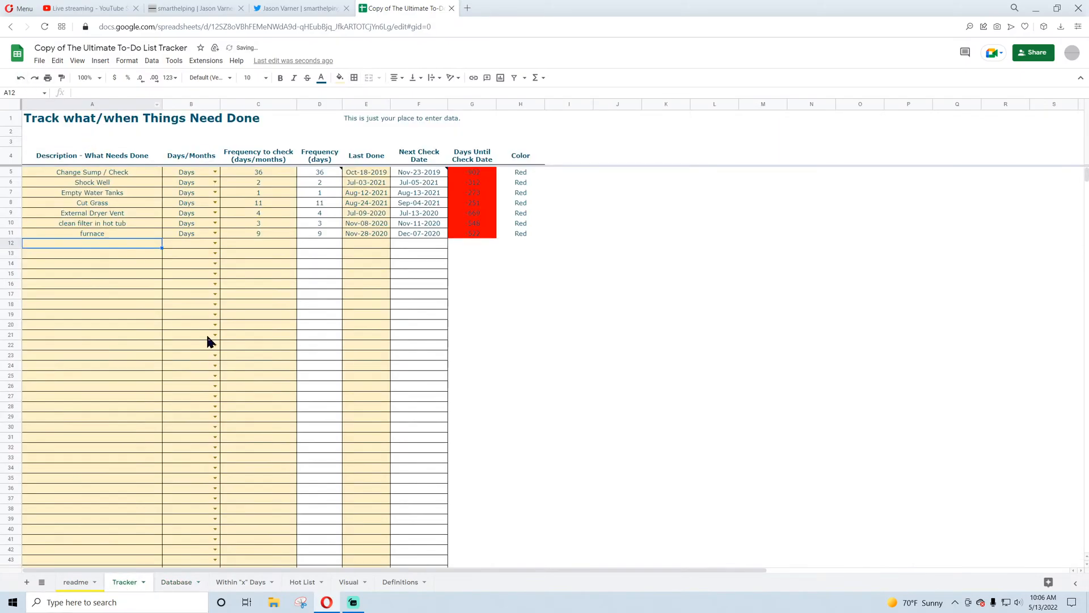
- Fill the whole of column A on the Database sheet with light yellow
click(179, 582)
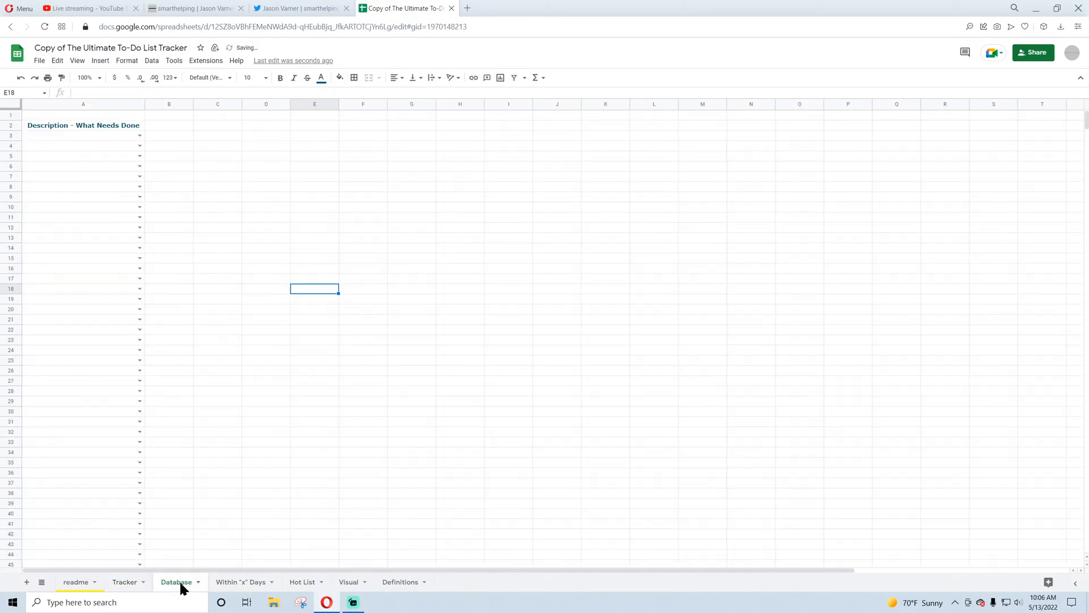
click(120, 105)
click(340, 78)
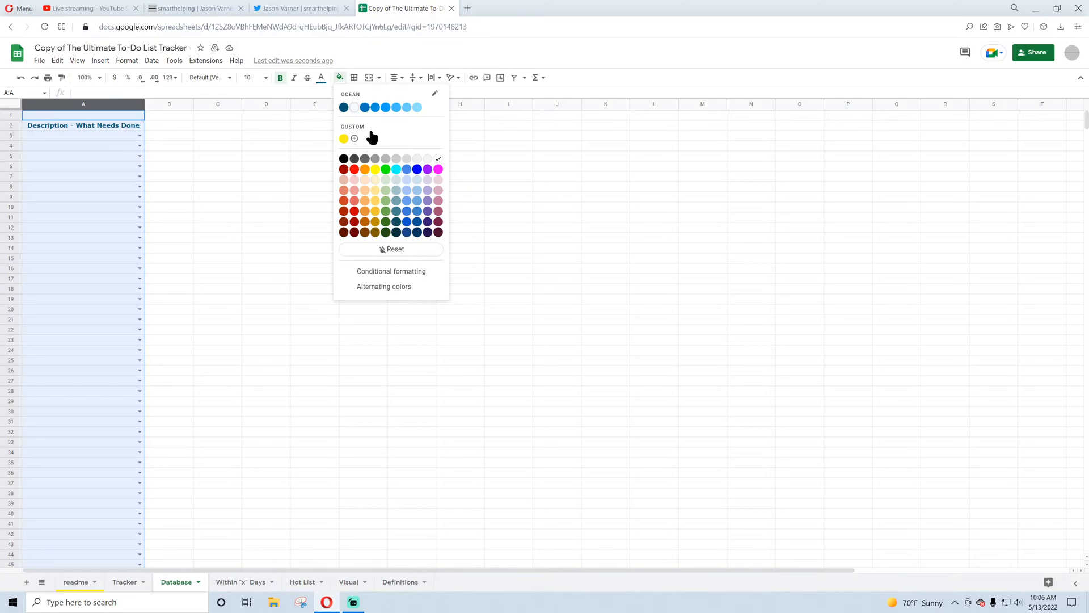
click(375, 179)
click(230, 206)
- Reset the fill color of the top cells A1:A2 on the Database sheet
drag(132, 115, 132, 130)
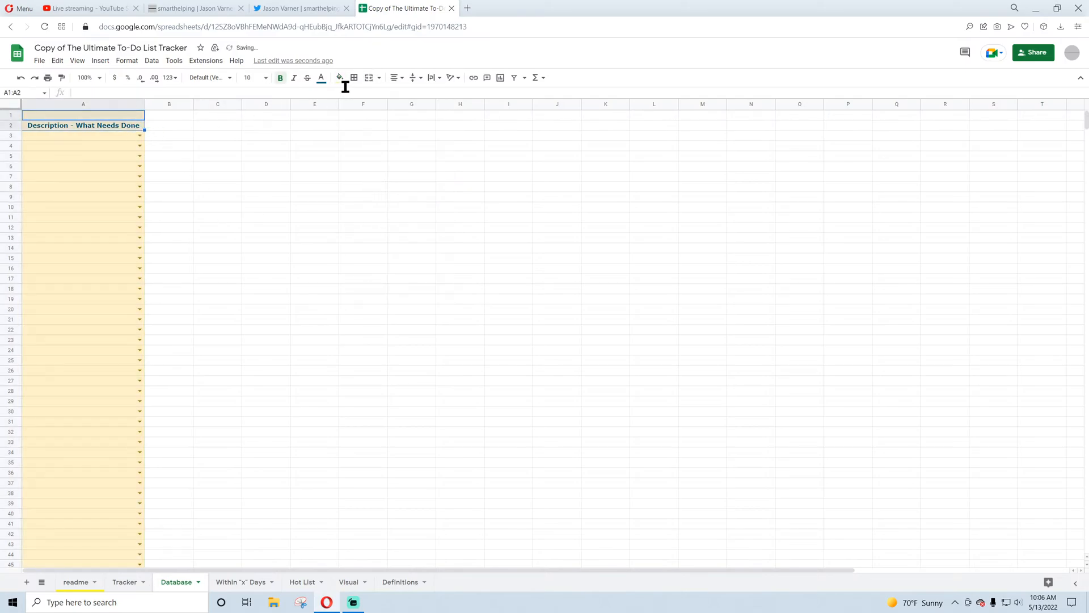
click(340, 78)
click(389, 252)
click(217, 216)
- Choose "Change Sump / Check" from the dropdown in cell A3 of the Database sheet
click(139, 136)
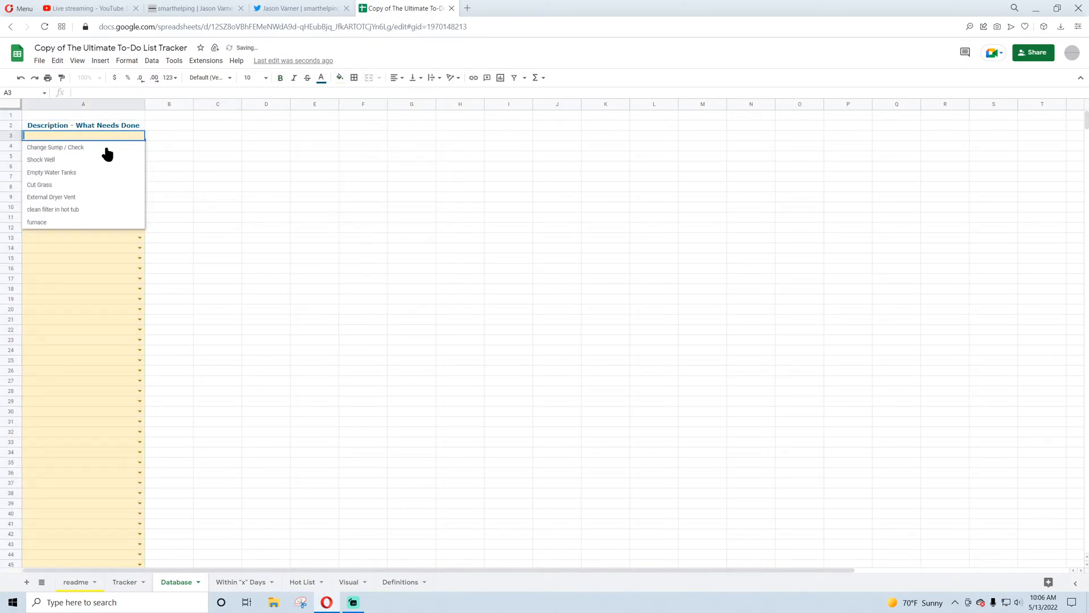
click(84, 148)
click(240, 169)
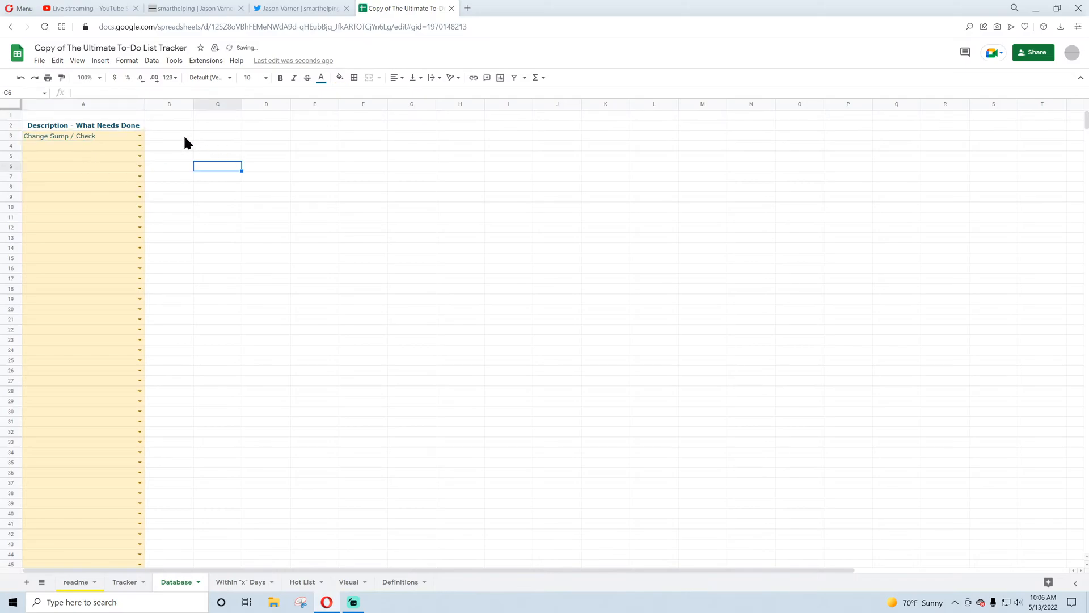
- Add a "Date" header in B2 of the Database sheet and fill the whole of column B with light yellow
click(171, 125)
text(Date)
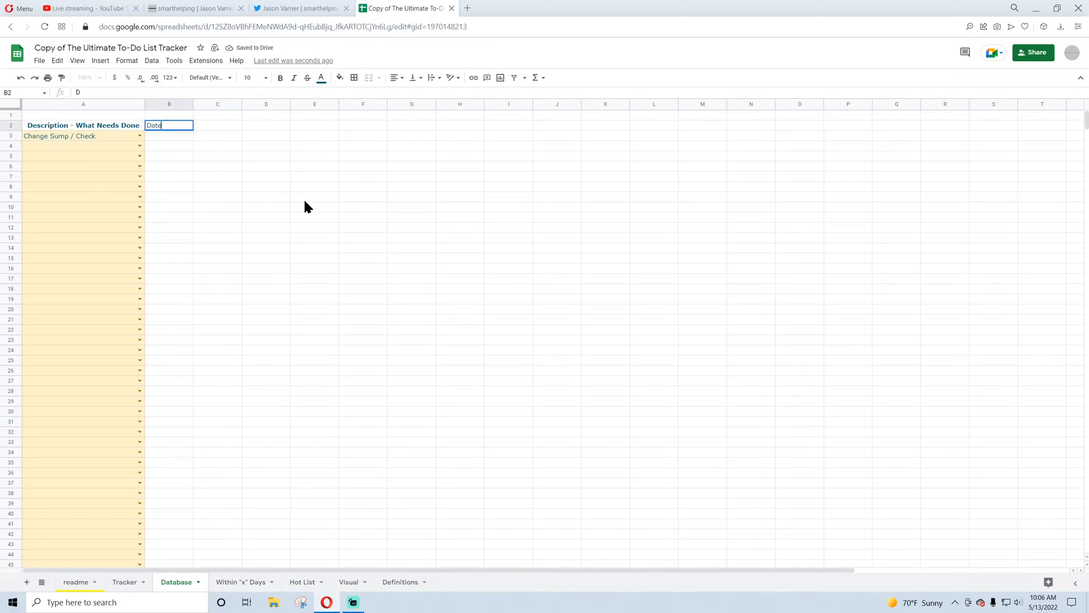
key(Return)
click(170, 104)
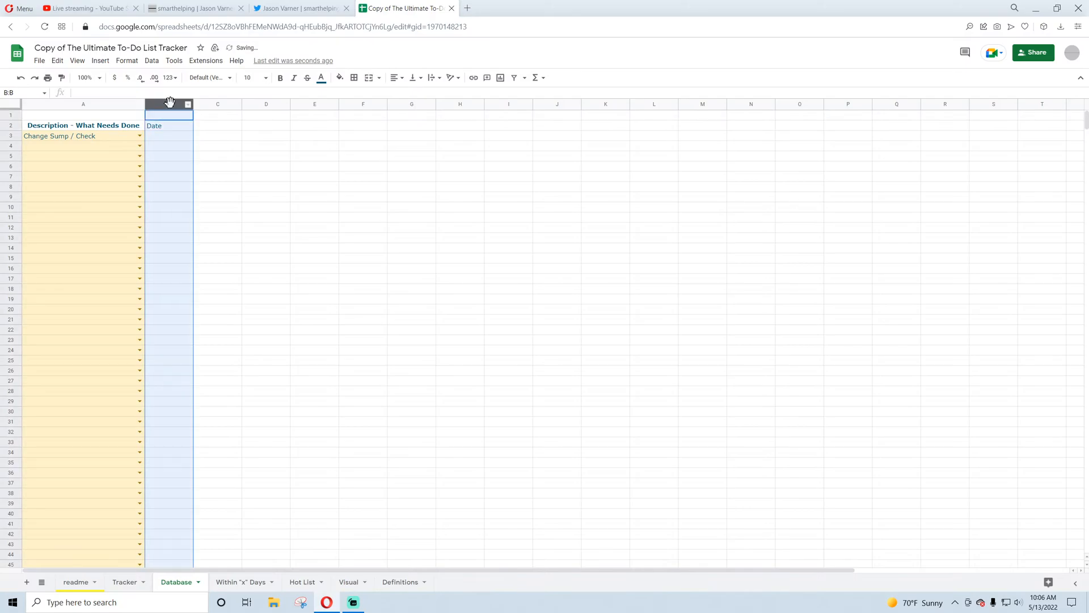
click(340, 77)
click(377, 181)
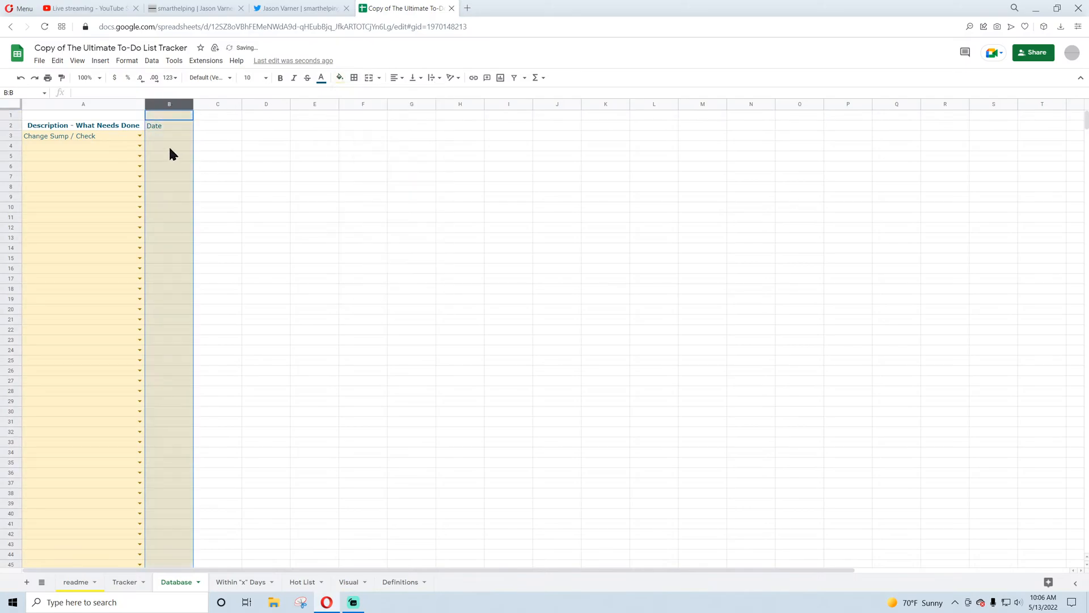
- Apply data validation to column B so it only accepts a valid date, and check the date picker in B3
right_click(169, 144)
click(219, 384)
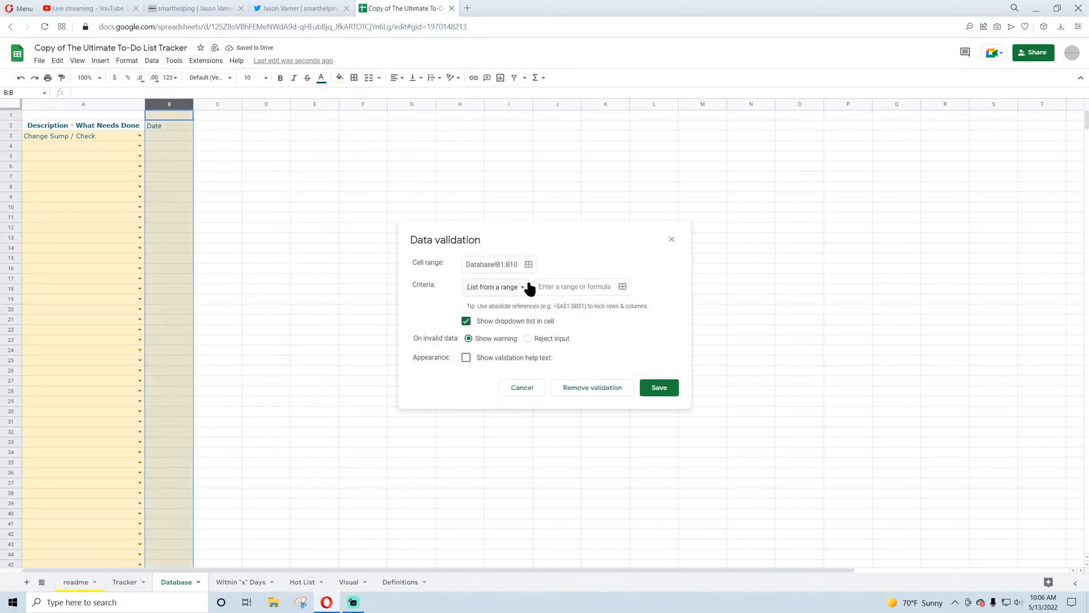
click(520, 289)
click(495, 350)
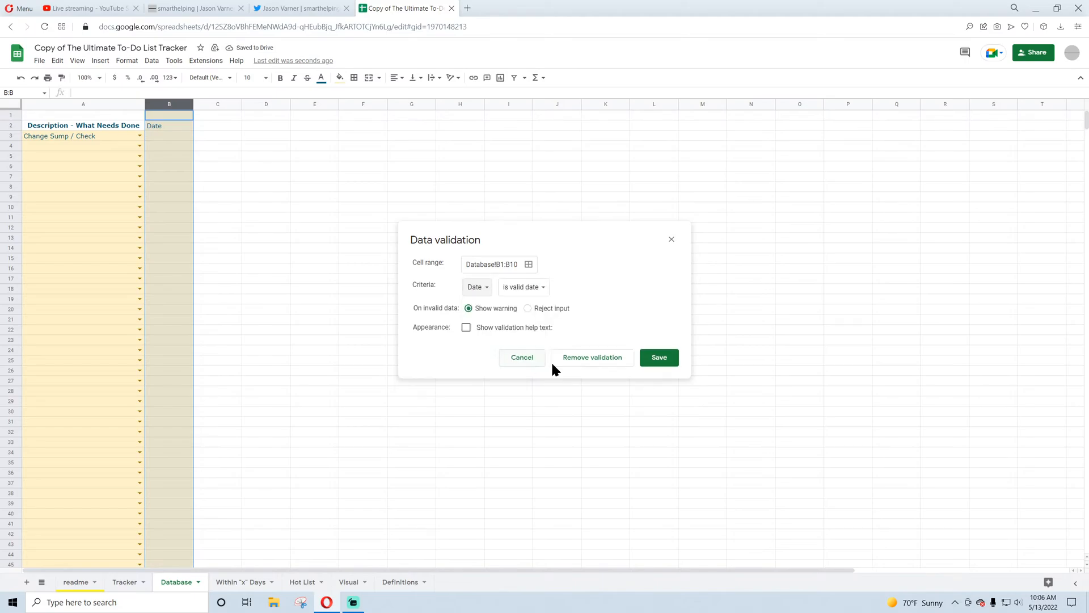
click(647, 359)
click(173, 137)
double_click(173, 137)
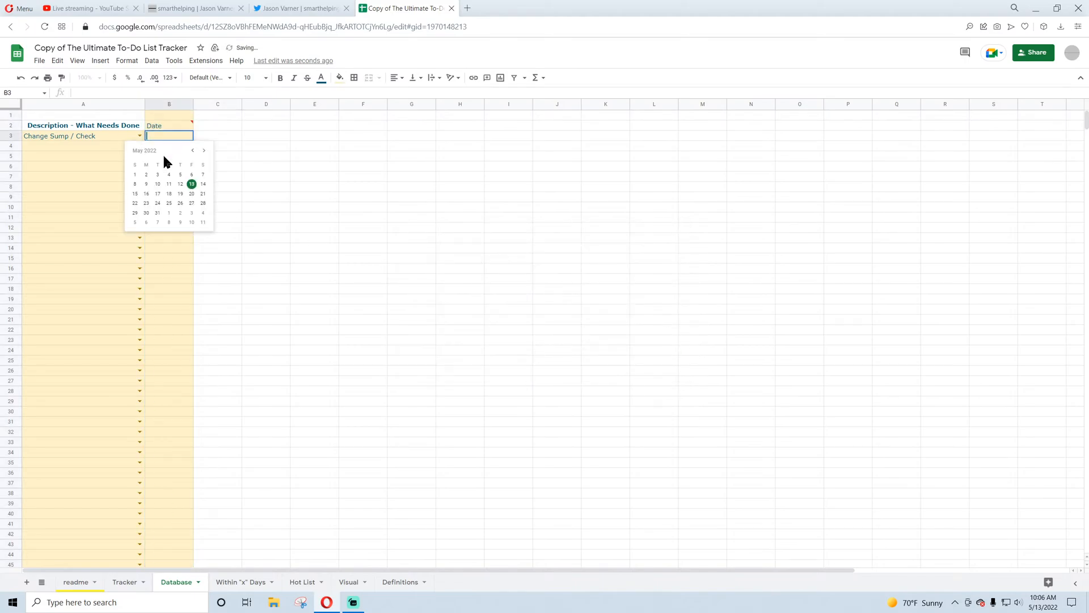
click(266, 187)
- Remove the data validation from the header cells B1:B2
click(174, 115)
drag(174, 116, 173, 130)
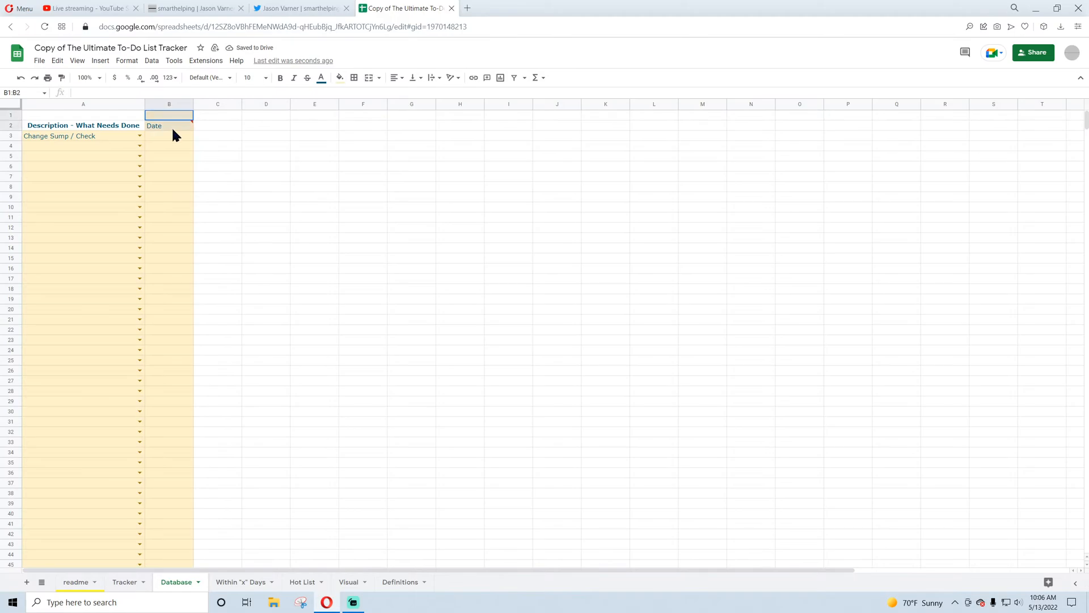
right_click(168, 120)
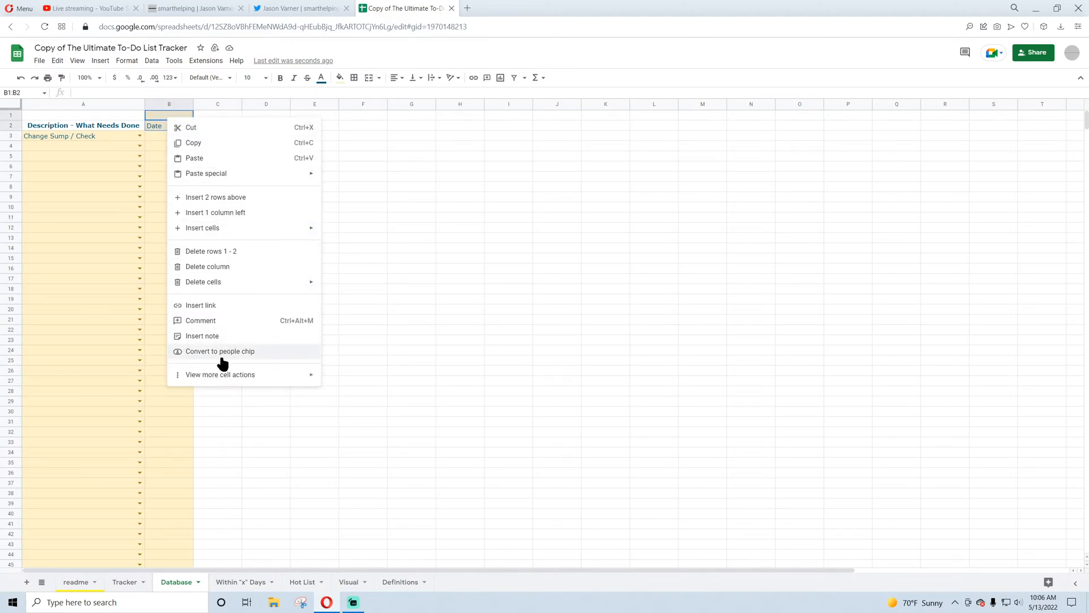
mouse_move(239, 377)
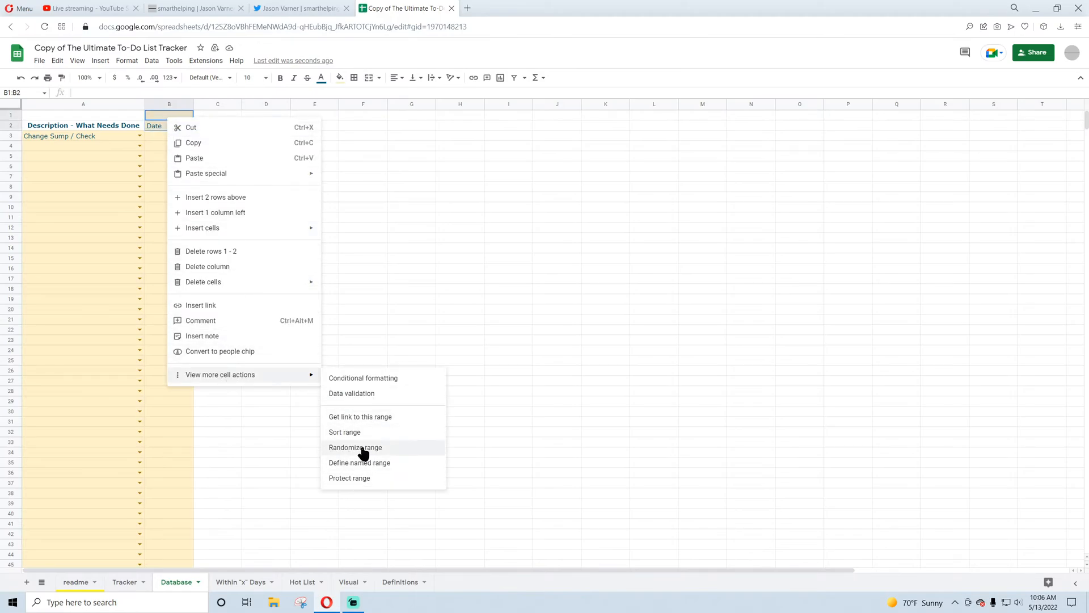
click(356, 393)
click(593, 373)
click(411, 258)
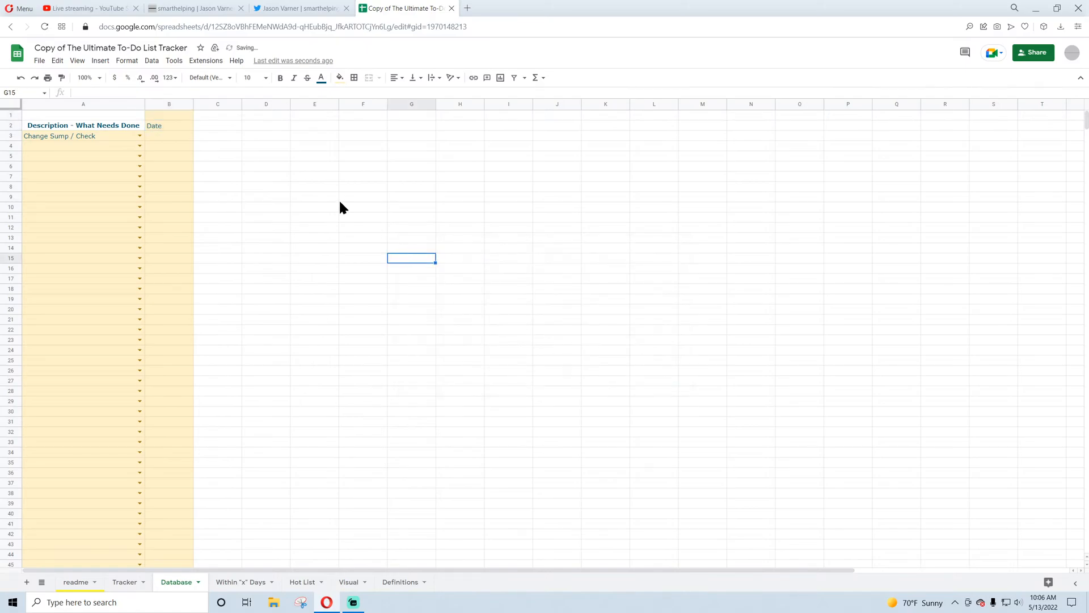
- Reset the fill color of cells B1:B2 on the Database sheet
drag(181, 116, 181, 126)
click(341, 78)
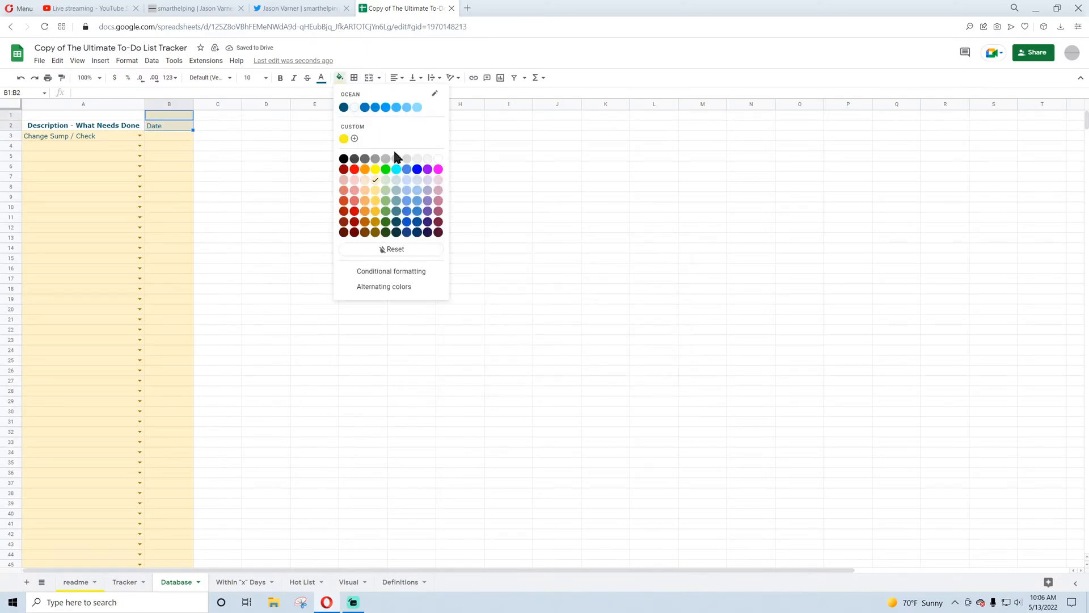
click(395, 251)
click(315, 228)
- Widen columns A and B of the Database sheet
drag(192, 101, 295, 104)
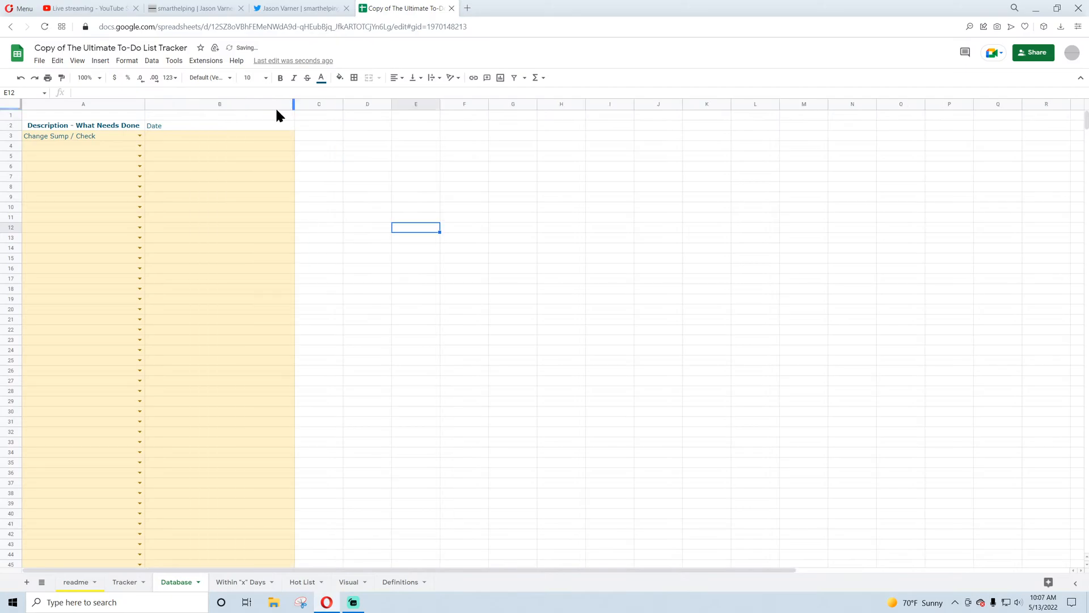
drag(146, 104, 265, 104)
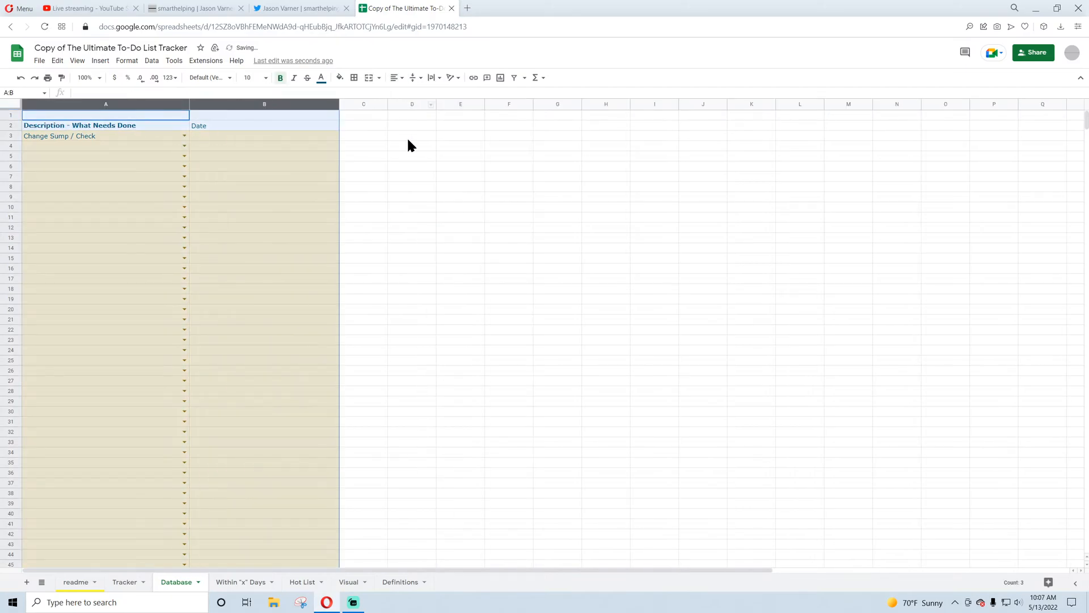
click(460, 197)
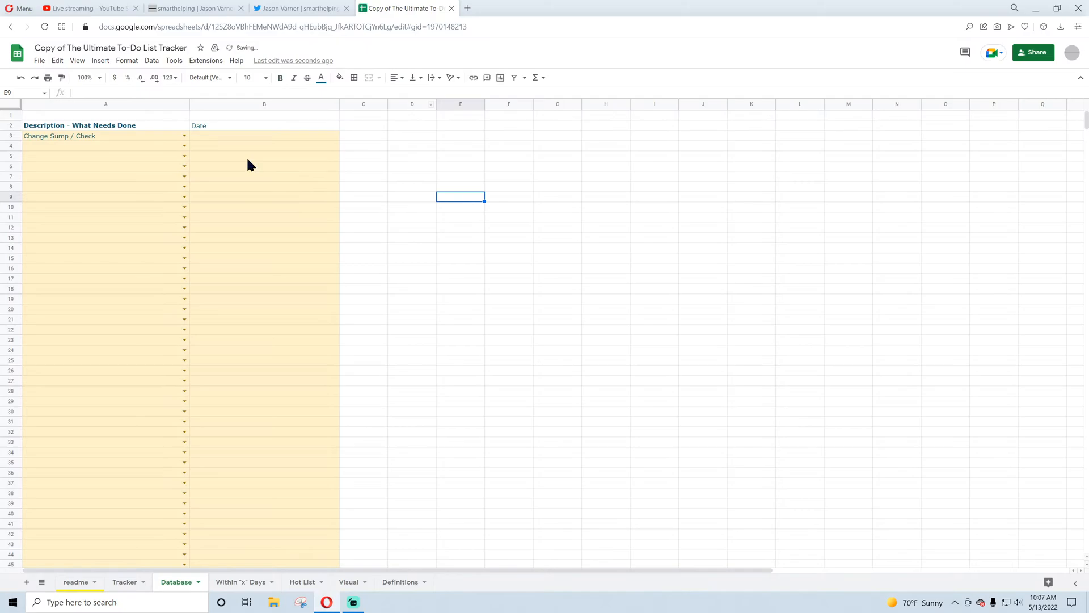
- Freeze the Database sheet up to row 2
click(10, 125)
click(77, 60)
mouse_move(103, 104)
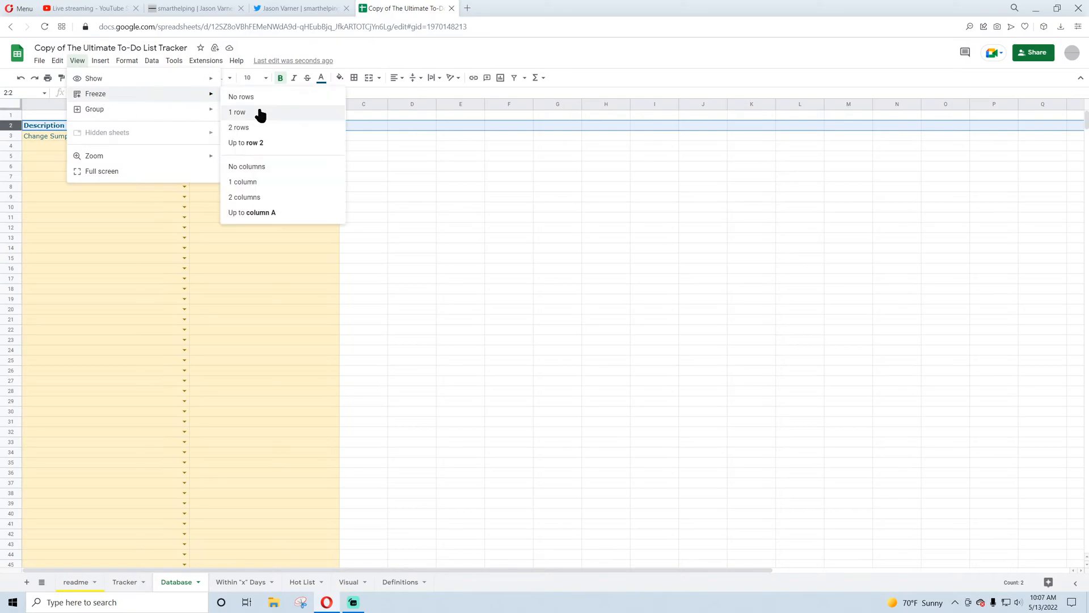
click(268, 143)
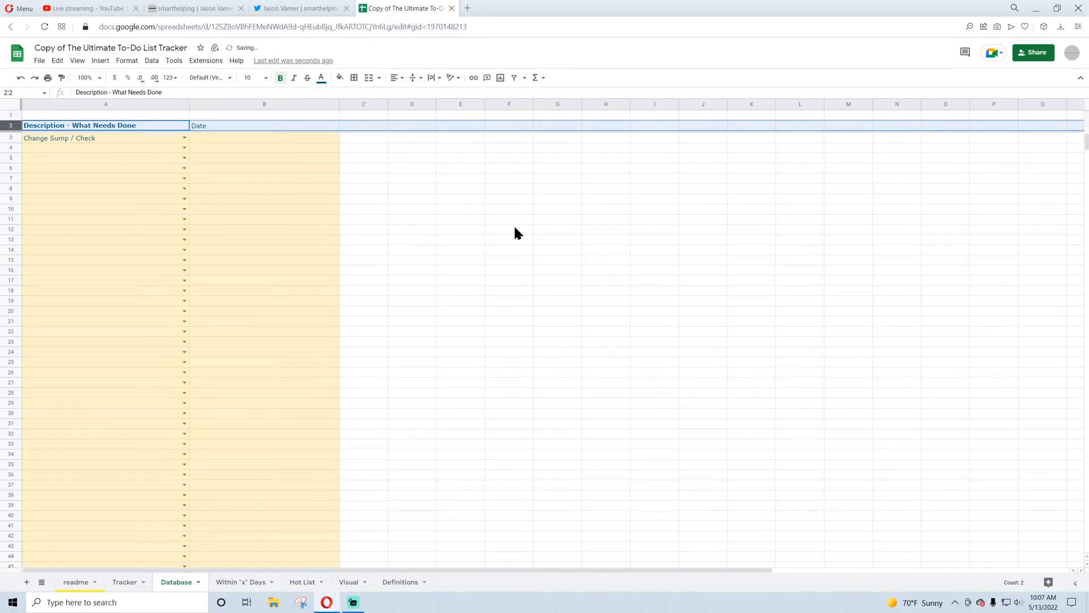
click(513, 229)
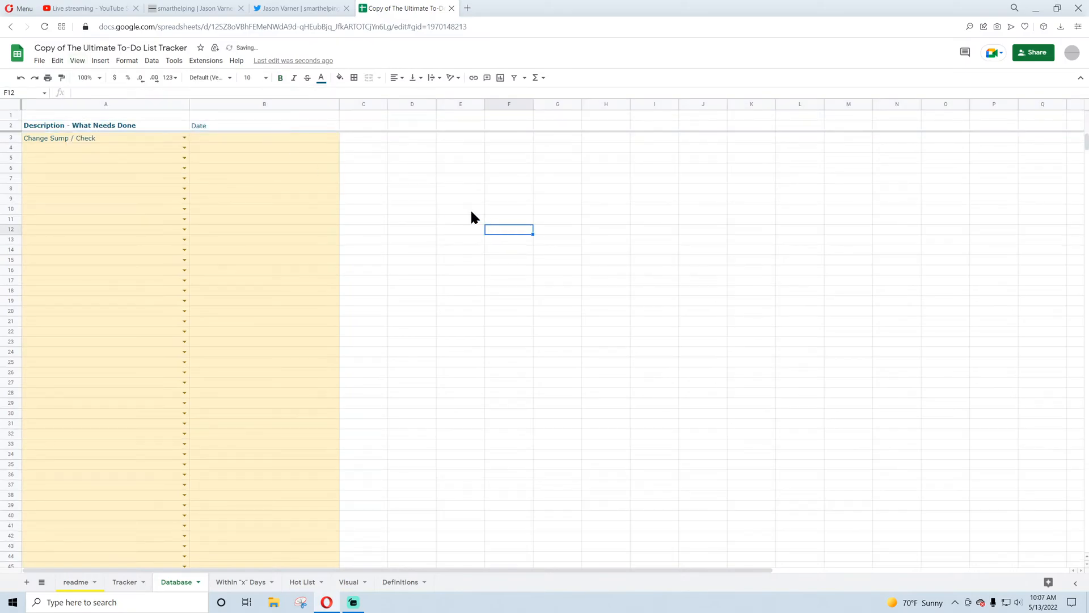
- Give cell B2 the same bold header formatting as A2 and re-enter "Date" in it
click(138, 125)
drag(188, 131, 233, 131)
key(ctrl+z)
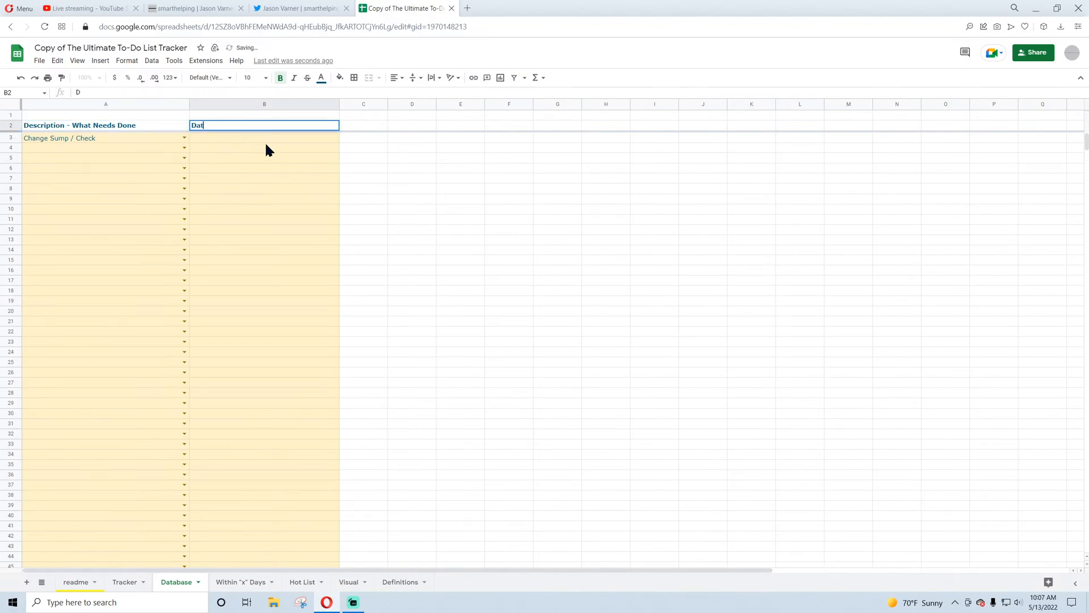
- Date the "Change Sump / Check" entry 2022-05-19, and log "Empty Water Tanks" in row 4 with the date 2022-05-18
double_click(241, 143)
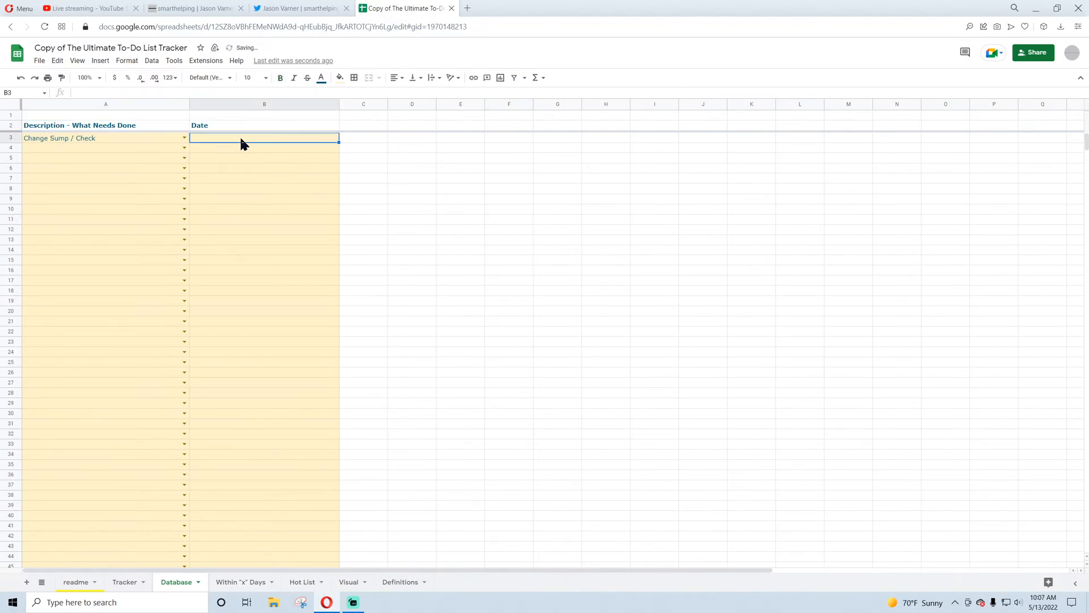
click(278, 199)
click(183, 149)
click(90, 177)
click(224, 151)
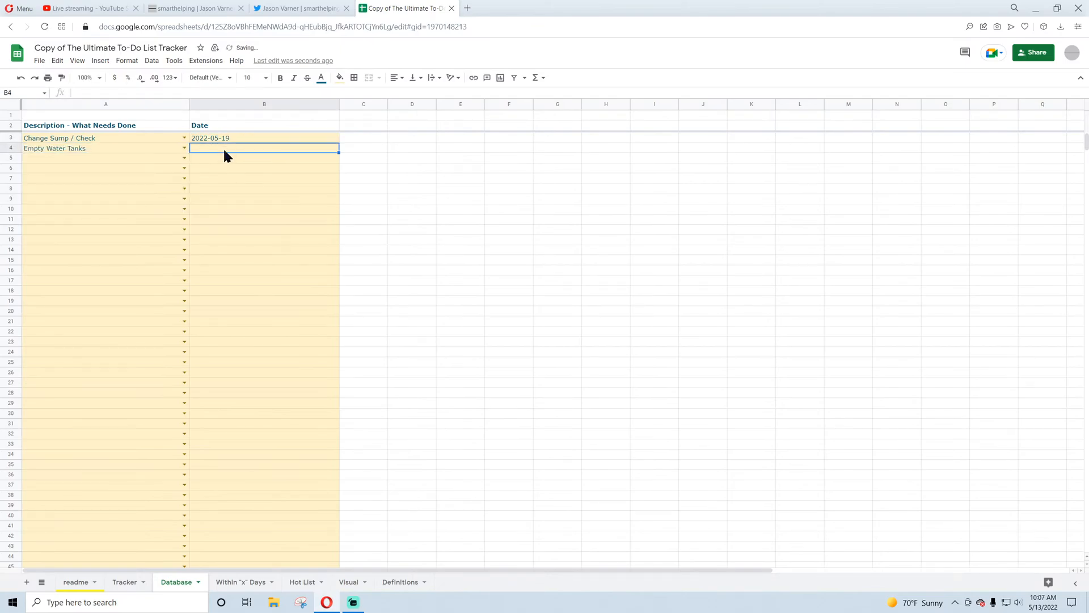
double_click(224, 151)
click(257, 205)
- Log "Empty Water Tanks" in row 5 with the date 2022-05-03
double_click(90, 158)
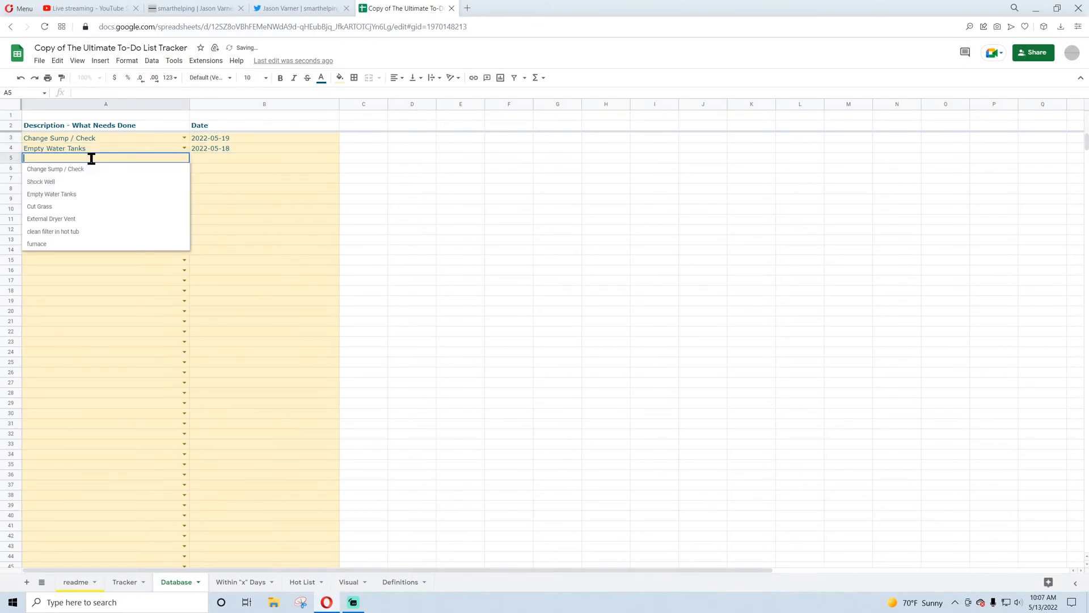
click(71, 194)
click(240, 159)
double_click(241, 159)
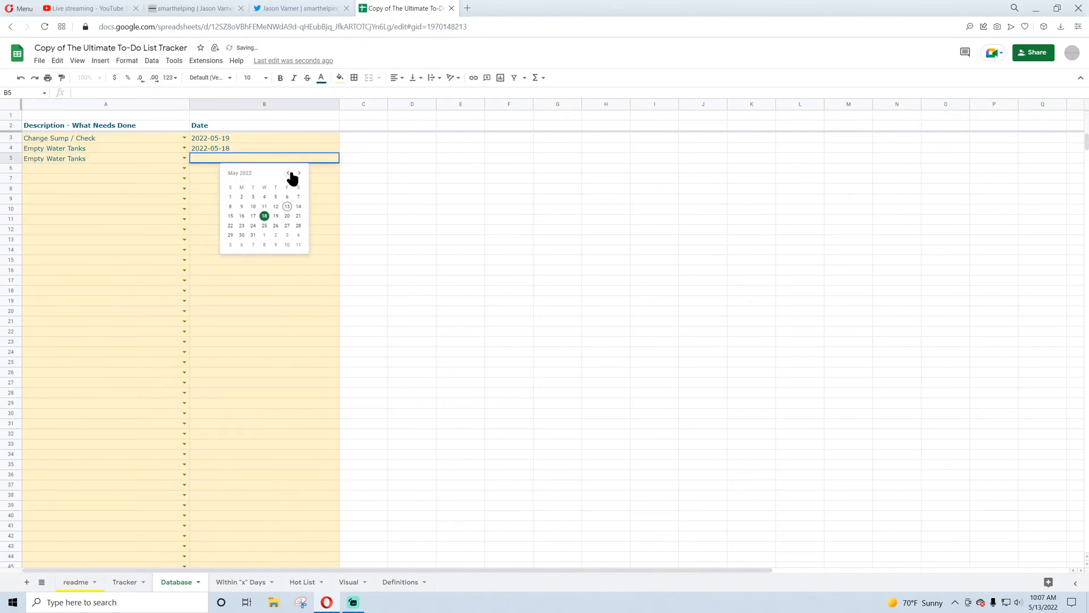
click(253, 196)
- Log "External Dryer Vent" in row 6 with the date 2022-05-24
double_click(114, 169)
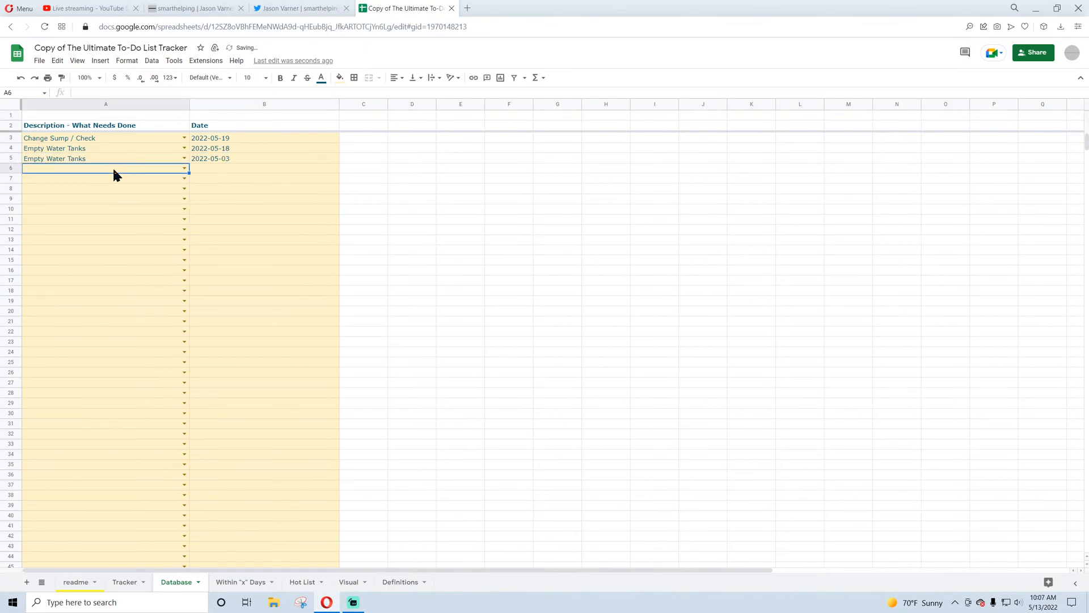
click(71, 229)
click(244, 165)
double_click(244, 165)
click(253, 237)
click(253, 229)
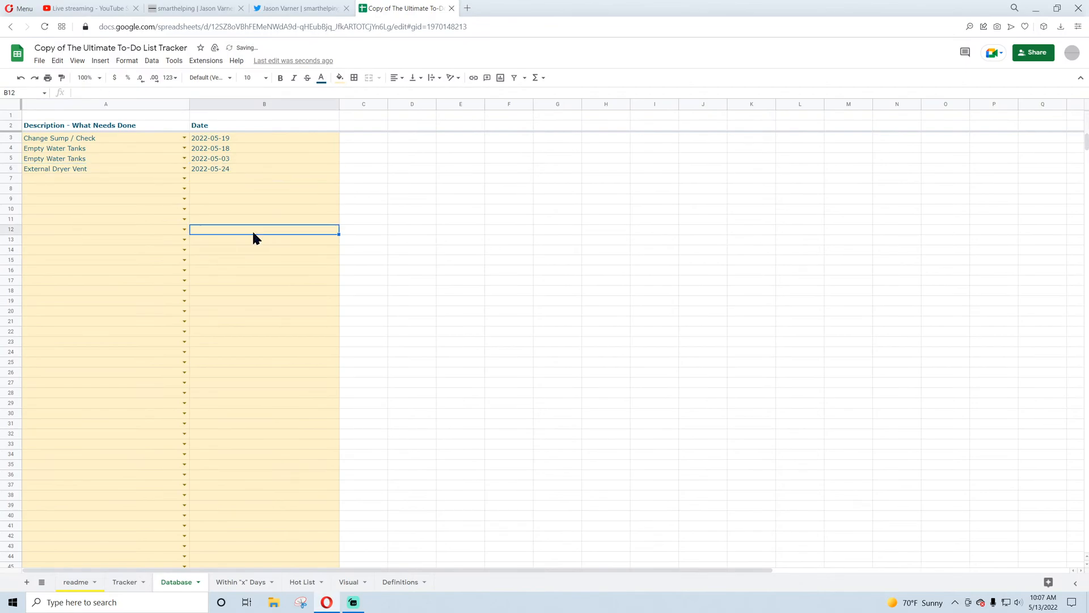
- Format column B with the custom date format "Aug 5, 1930" and check the dates in B3 and B5
click(241, 101)
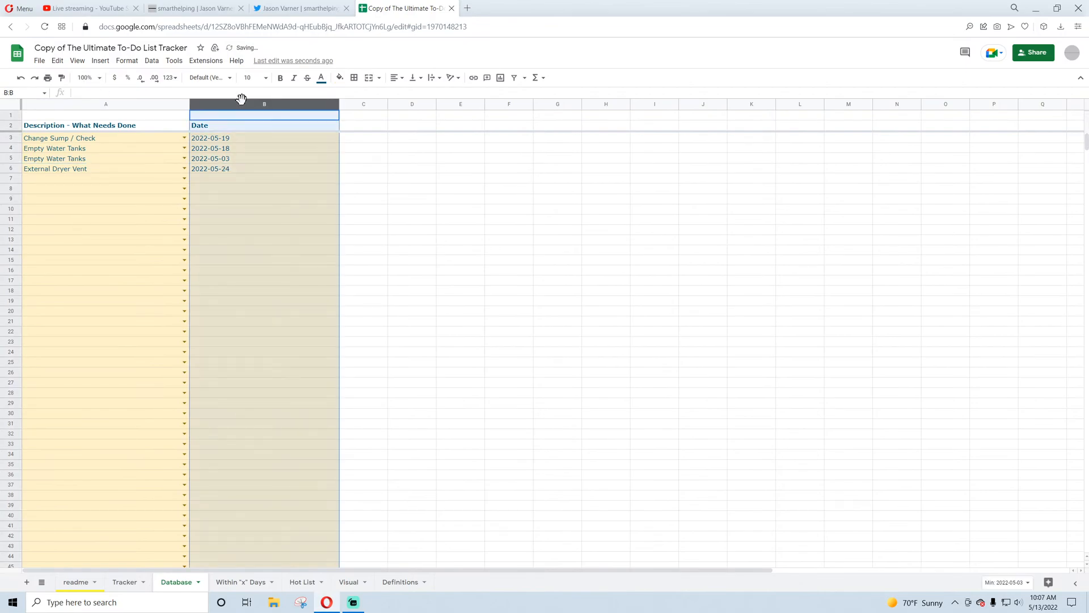
click(127, 60)
mouse_move(149, 103)
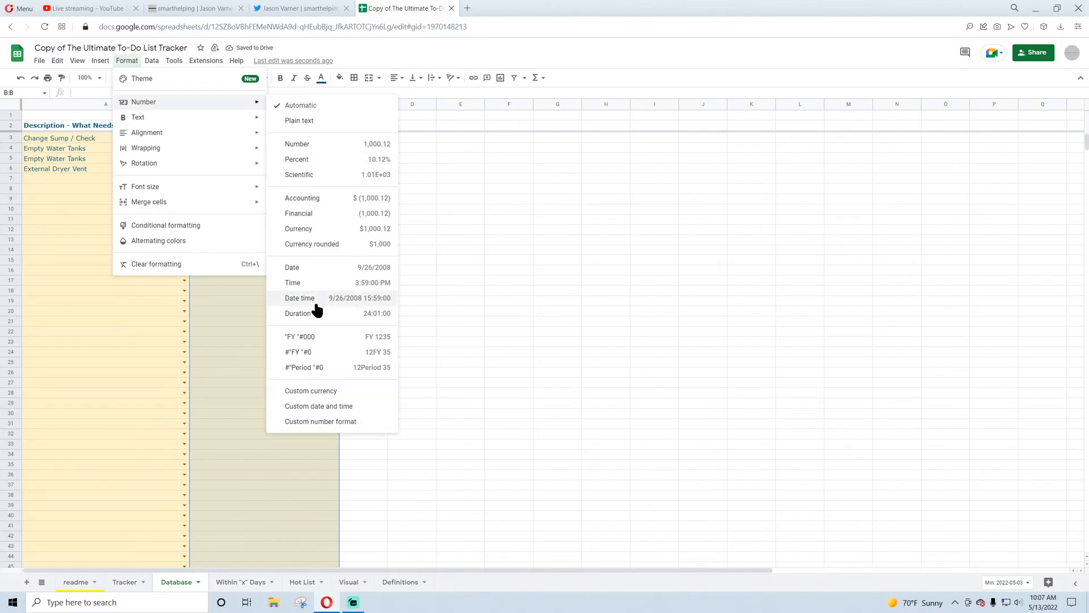
click(329, 408)
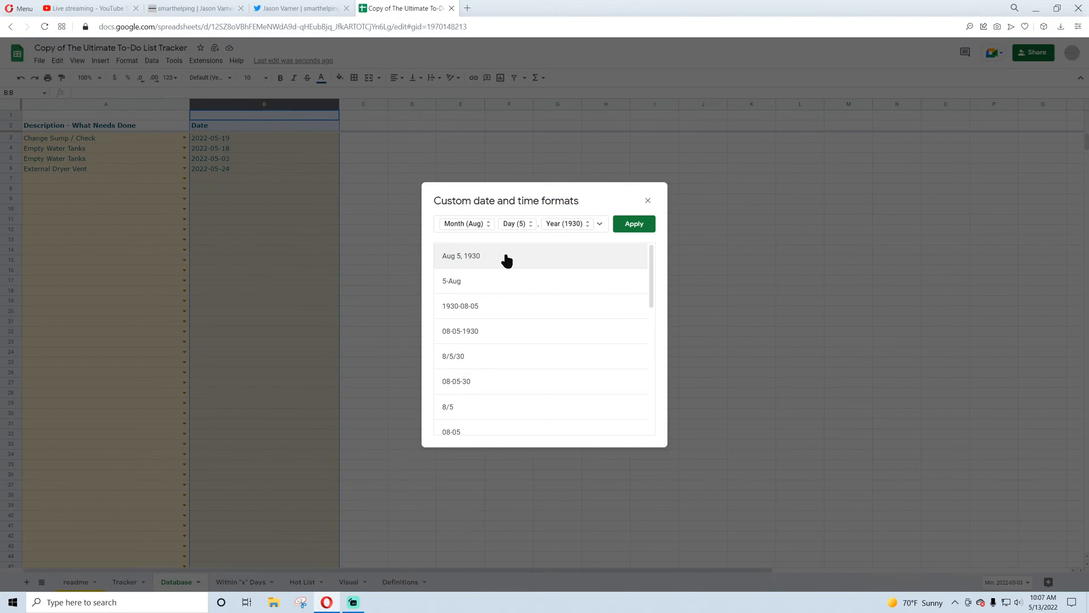
scroll(494, 328, down, 4)
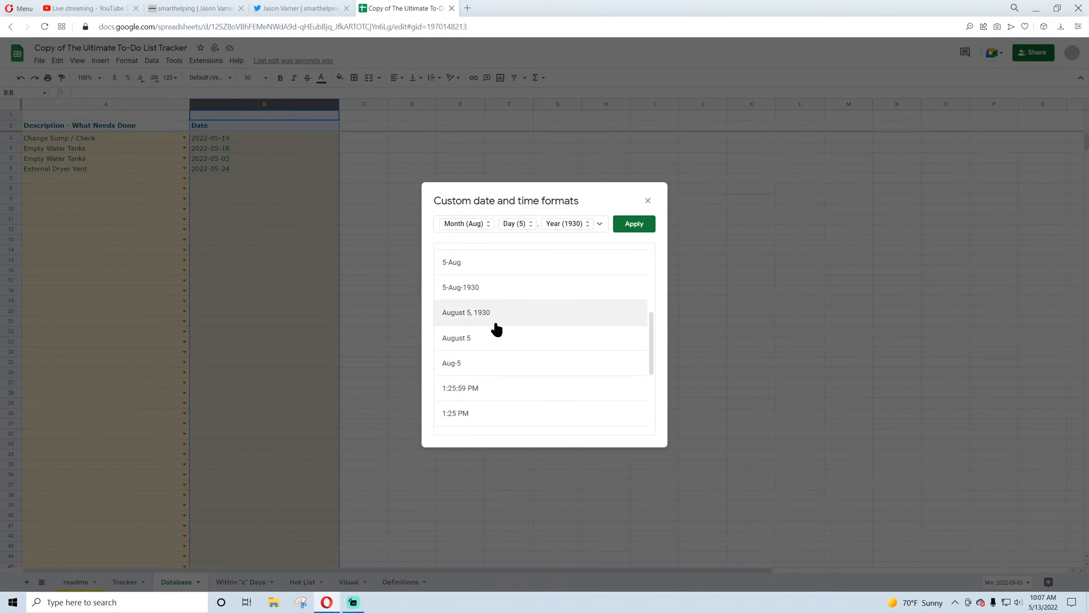
scroll(496, 329, up, 5)
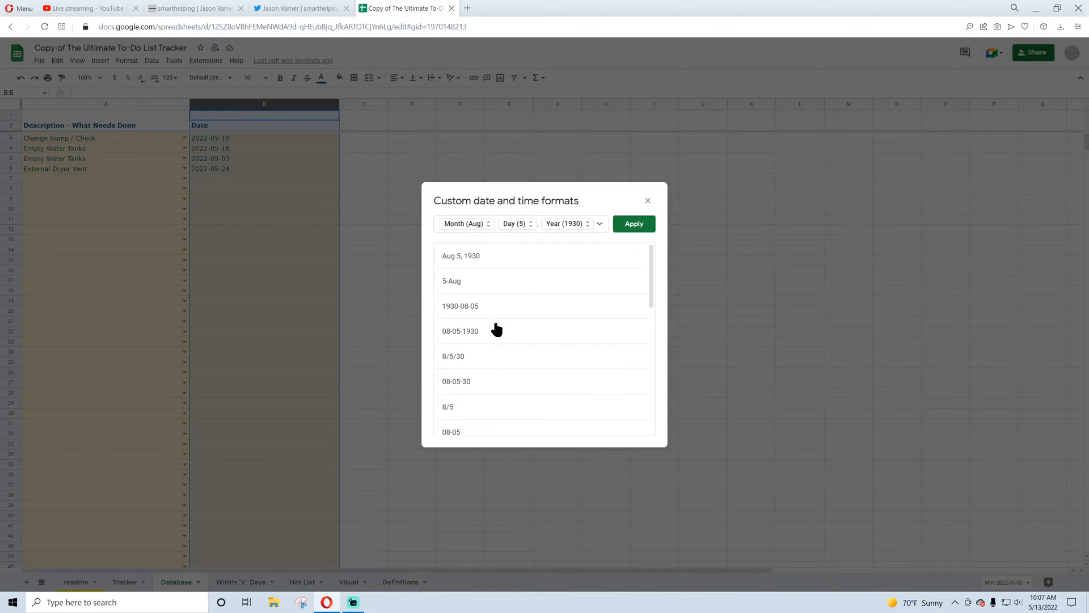
click(502, 264)
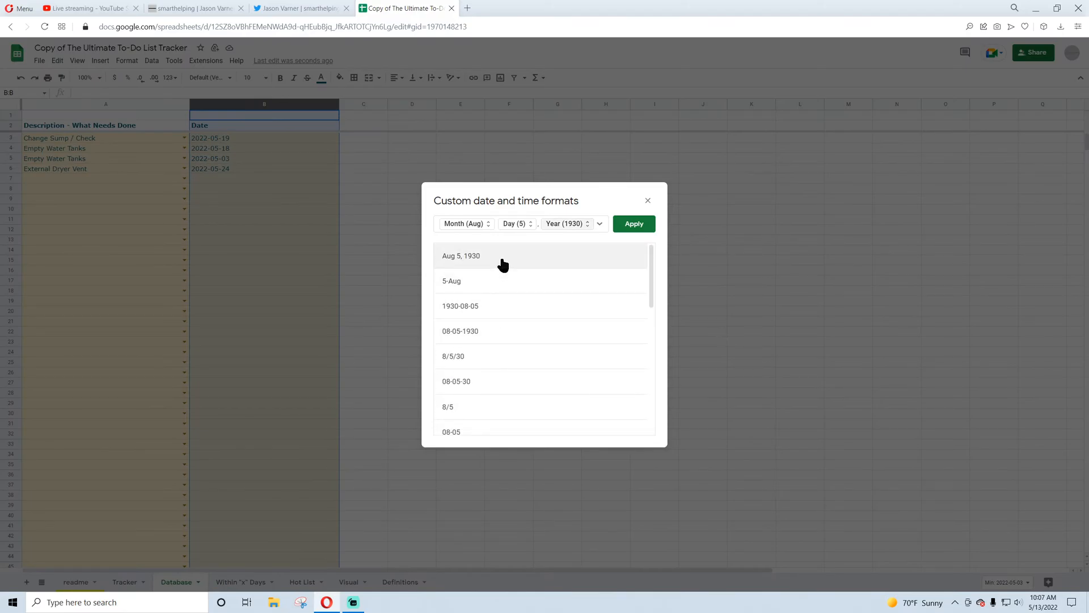
click(624, 229)
click(469, 233)
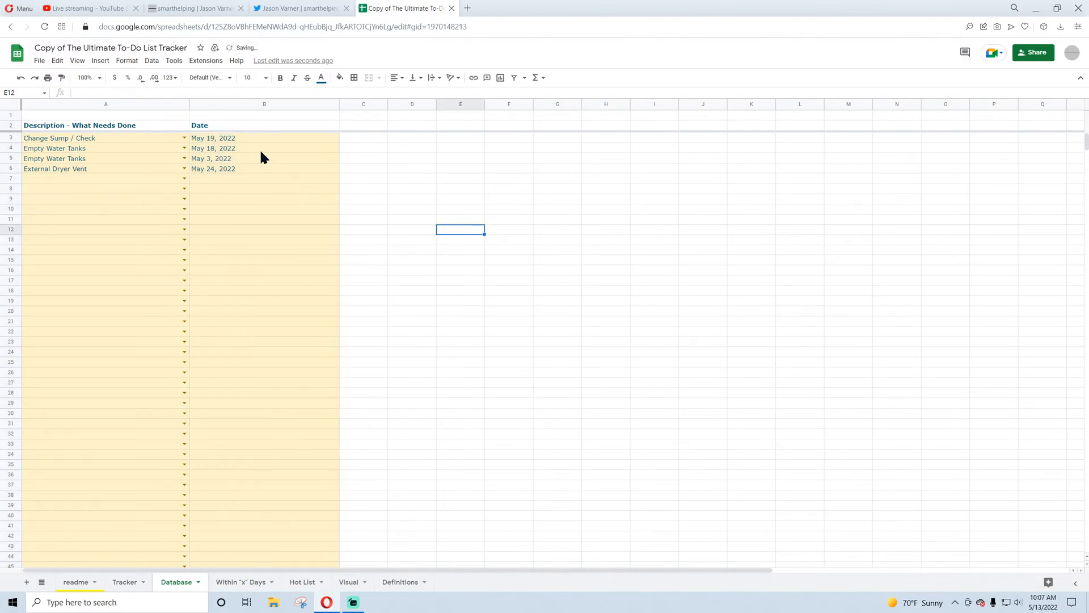
click(232, 141)
click(235, 159)
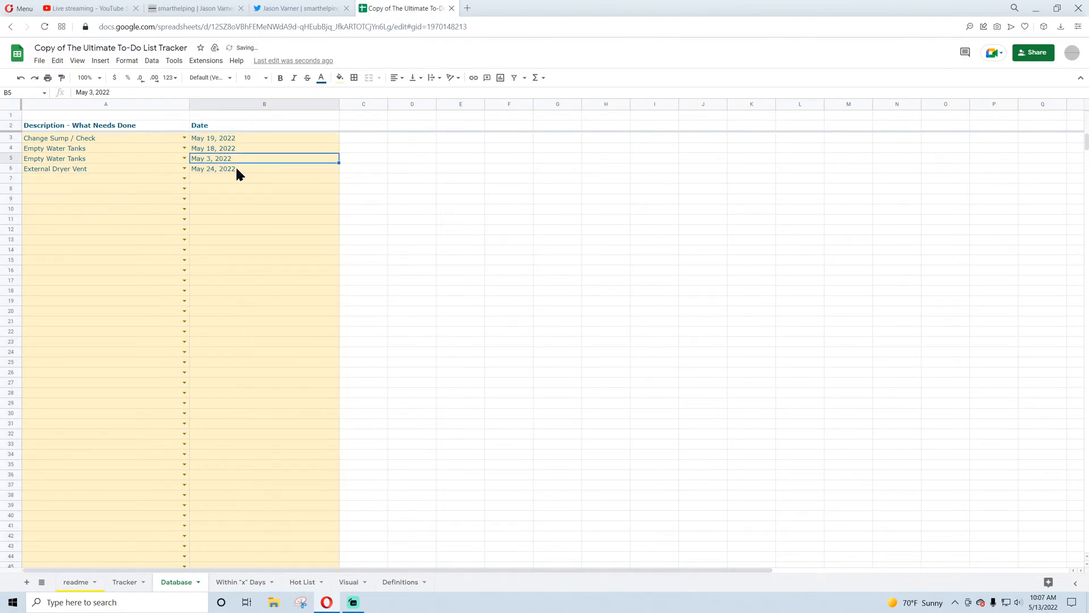
- Hide the gridlines on the Database sheet
click(77, 61)
mouse_move(118, 109)
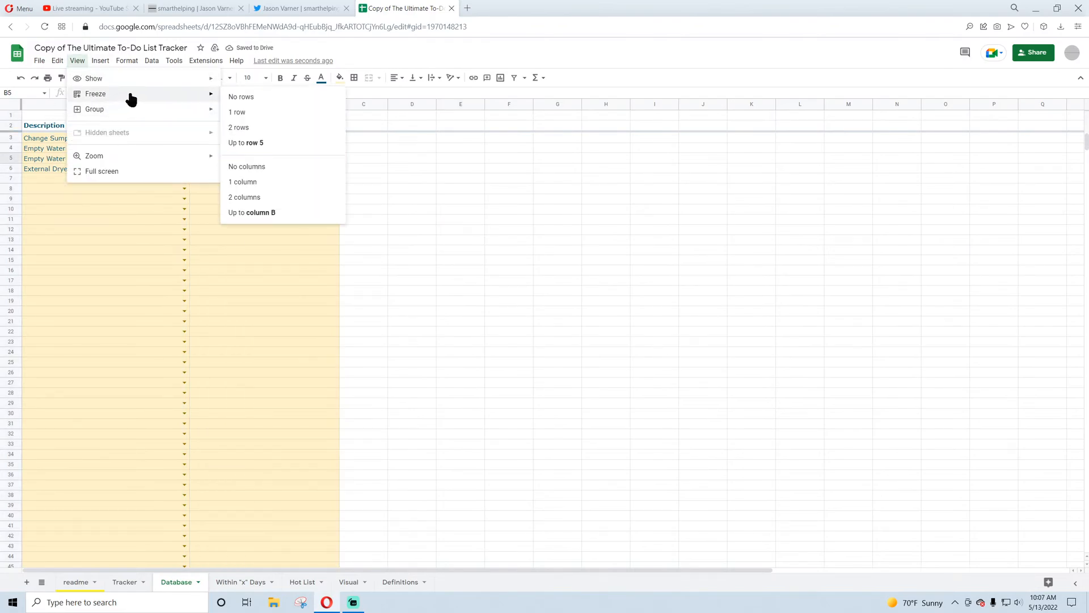
mouse_move(128, 80)
click(264, 98)
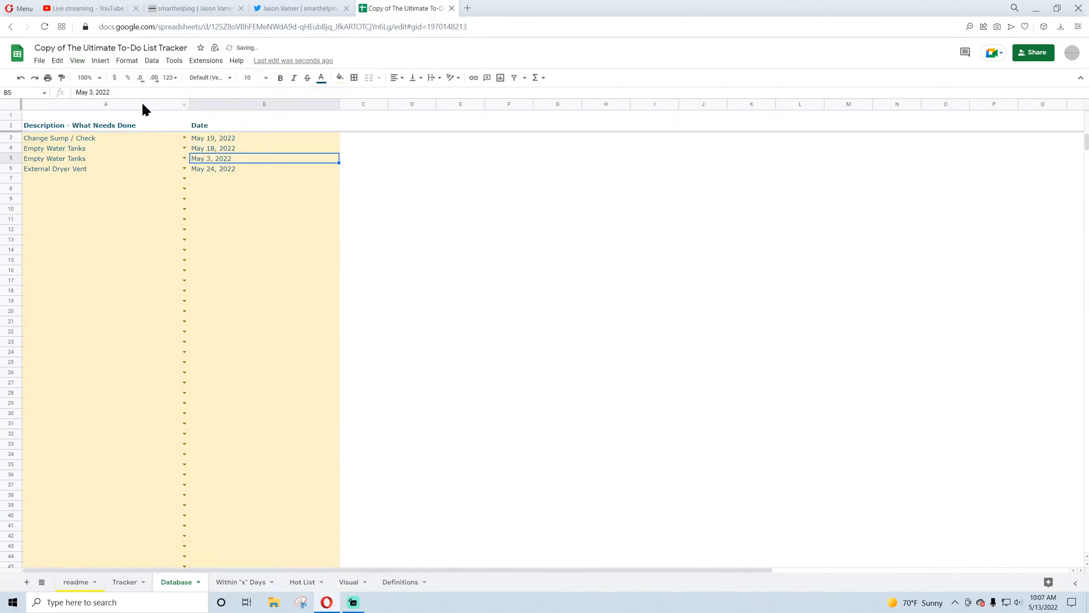
- Apply solid borders around all cells of columns A and B on the Database sheet
drag(118, 108, 199, 105)
click(354, 77)
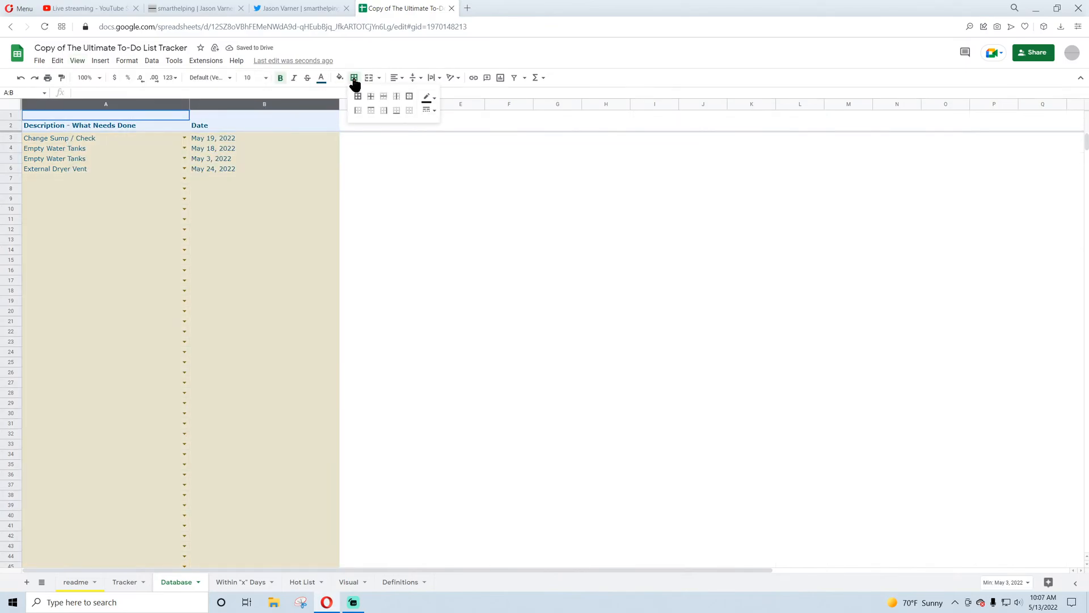
click(358, 97)
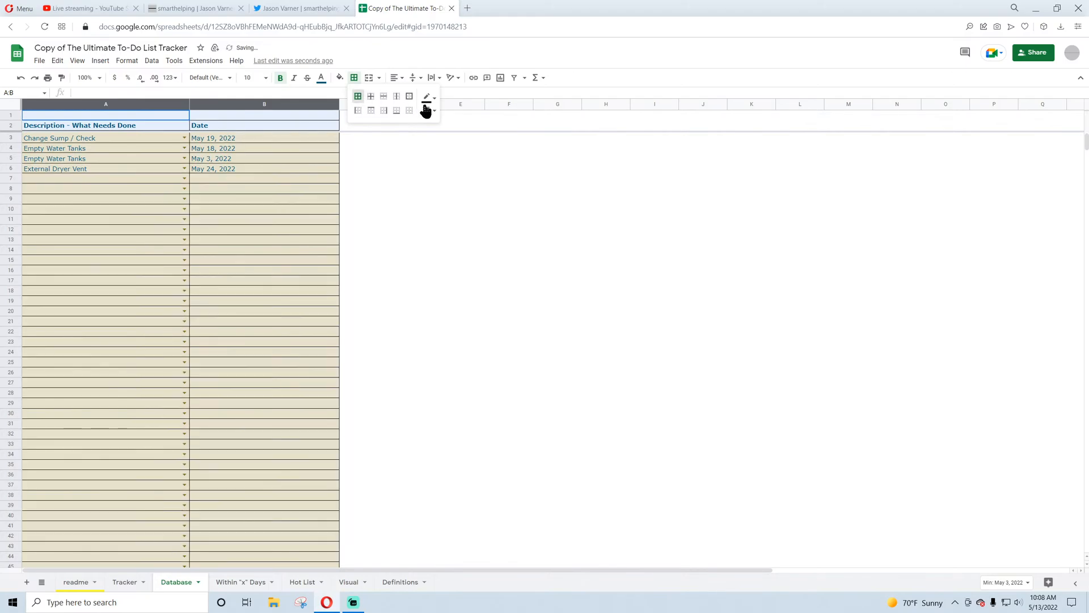
click(443, 119)
- Apply dotted borders around all cells of columns A and B on the Database sheet
drag(142, 104, 244, 103)
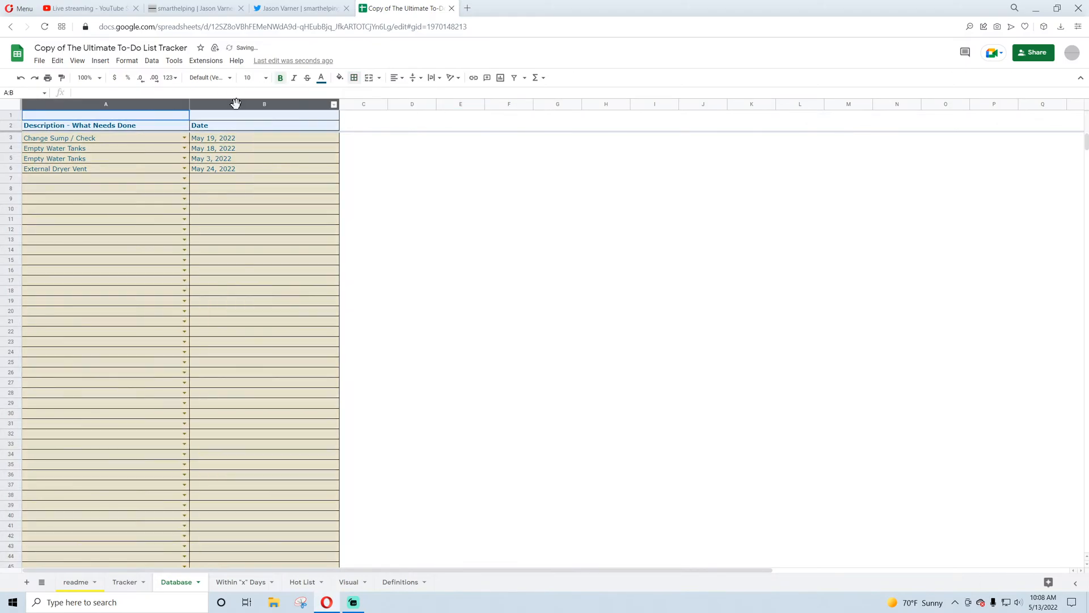
click(353, 79)
click(430, 110)
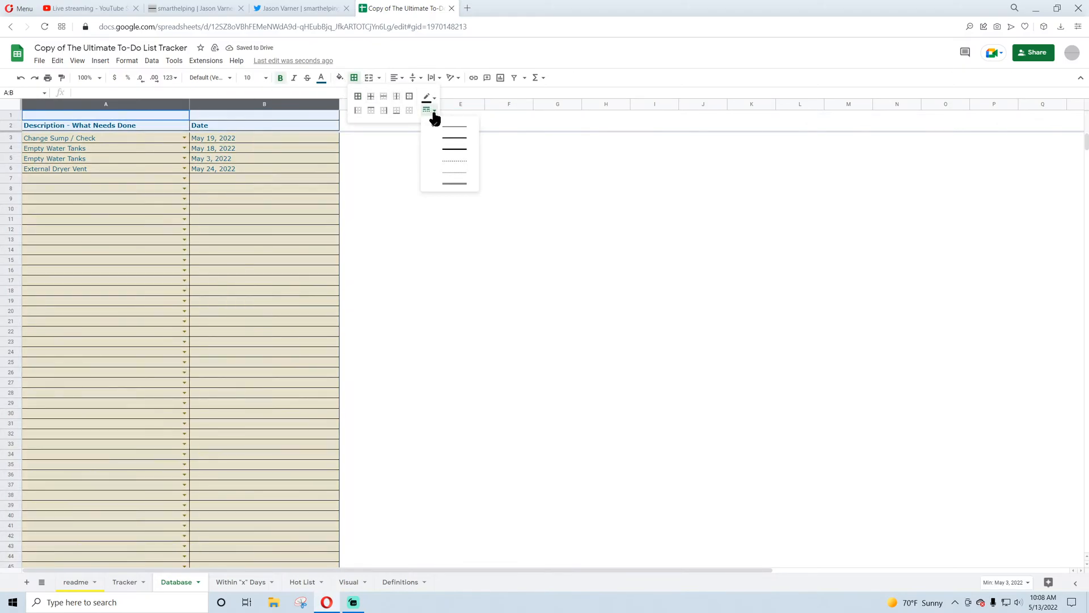
click(456, 176)
click(489, 204)
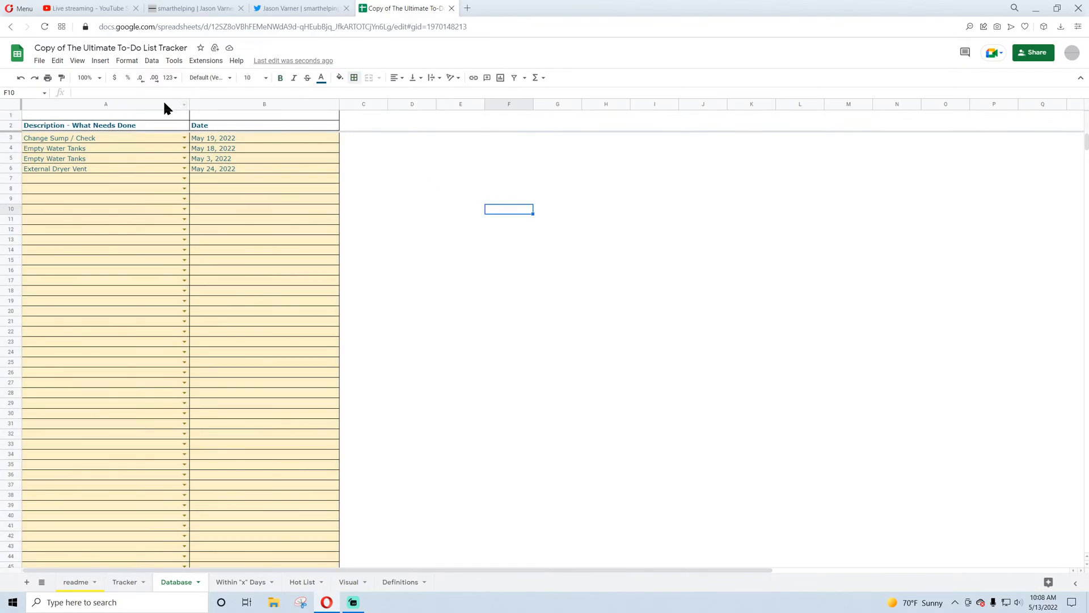
drag(163, 103, 268, 100)
click(354, 78)
click(358, 96)
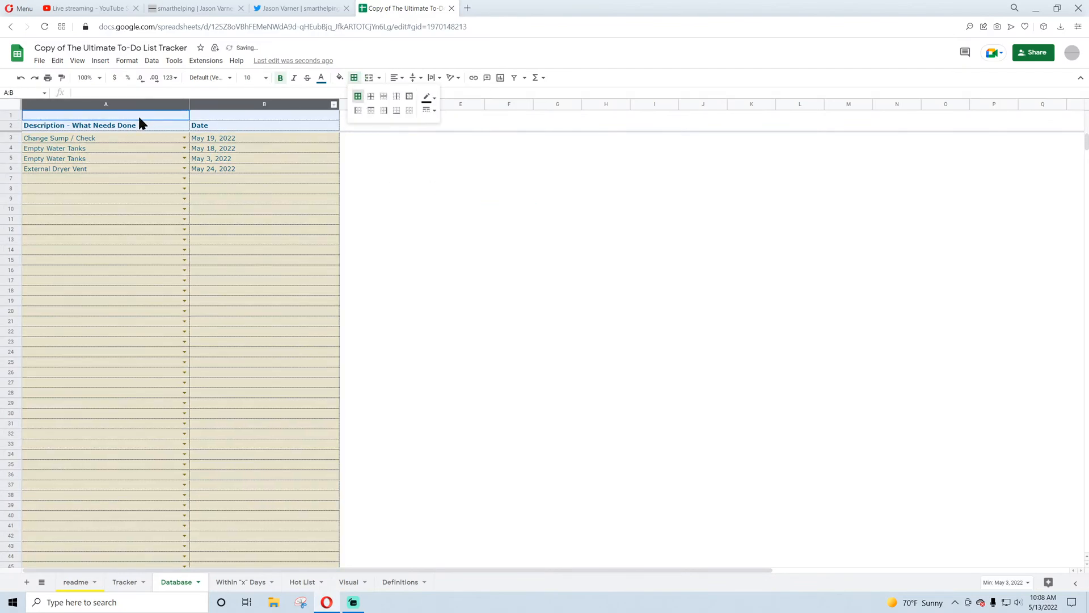
- Clear the borders of the header range A1:B2 and give it a thick bottom border
drag(138, 114, 247, 126)
click(354, 78)
click(397, 110)
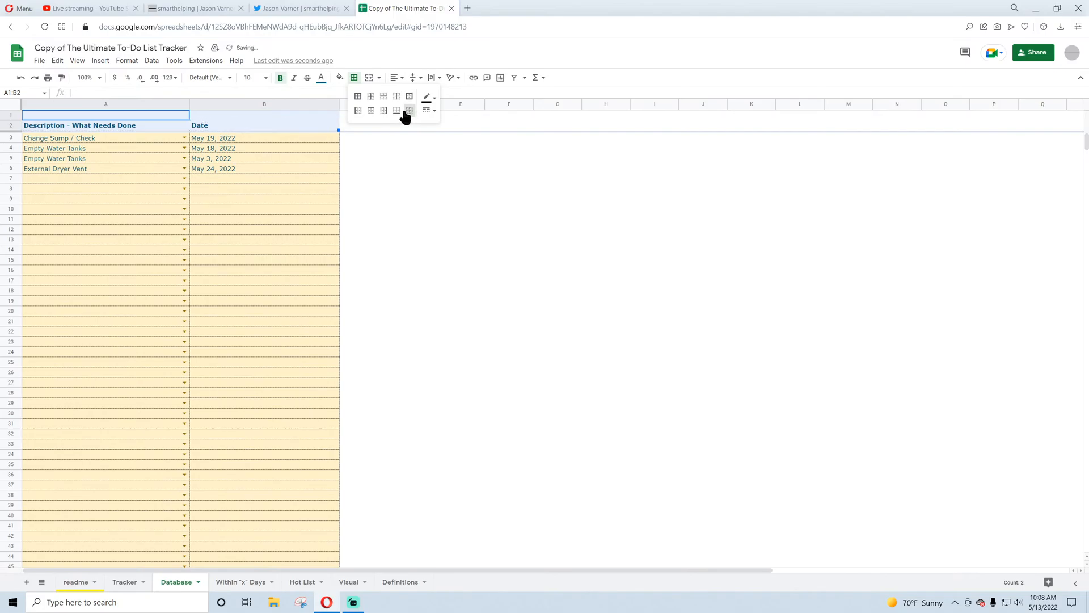
click(427, 112)
click(447, 153)
click(418, 201)
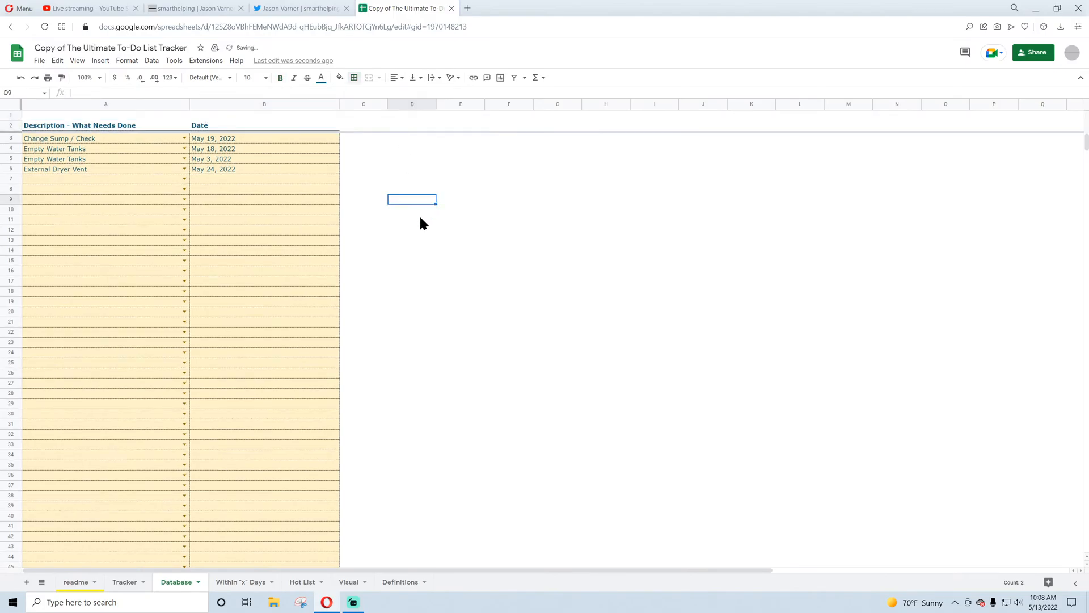
- Compare the task descriptions and dates logged on the Database sheet with the Last Done column on the Tracker sheet
click(127, 126)
click(216, 124)
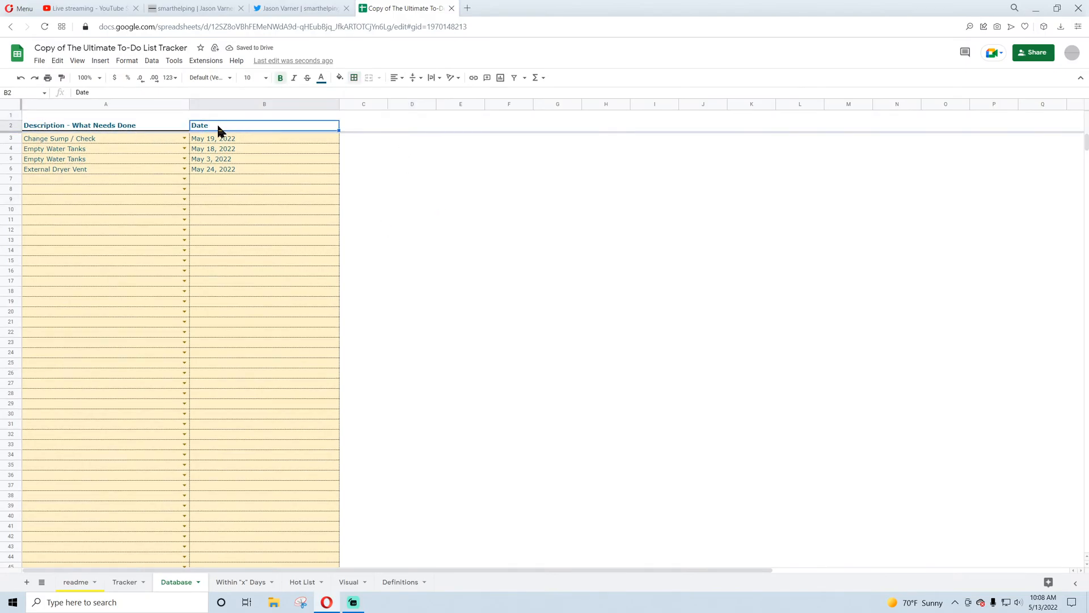
click(76, 141)
click(79, 169)
click(81, 197)
click(116, 146)
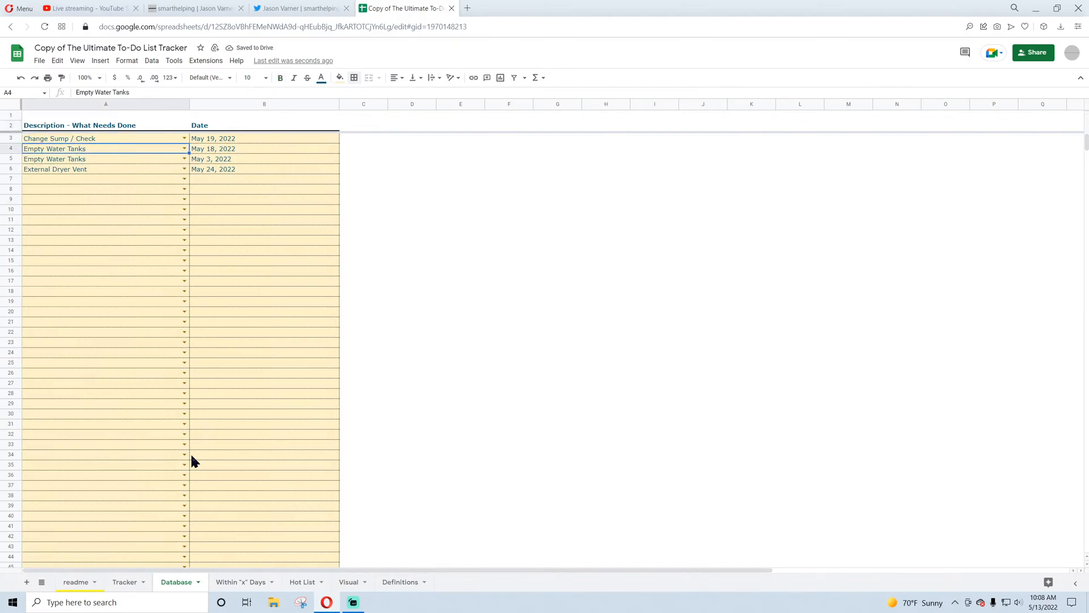
click(123, 586)
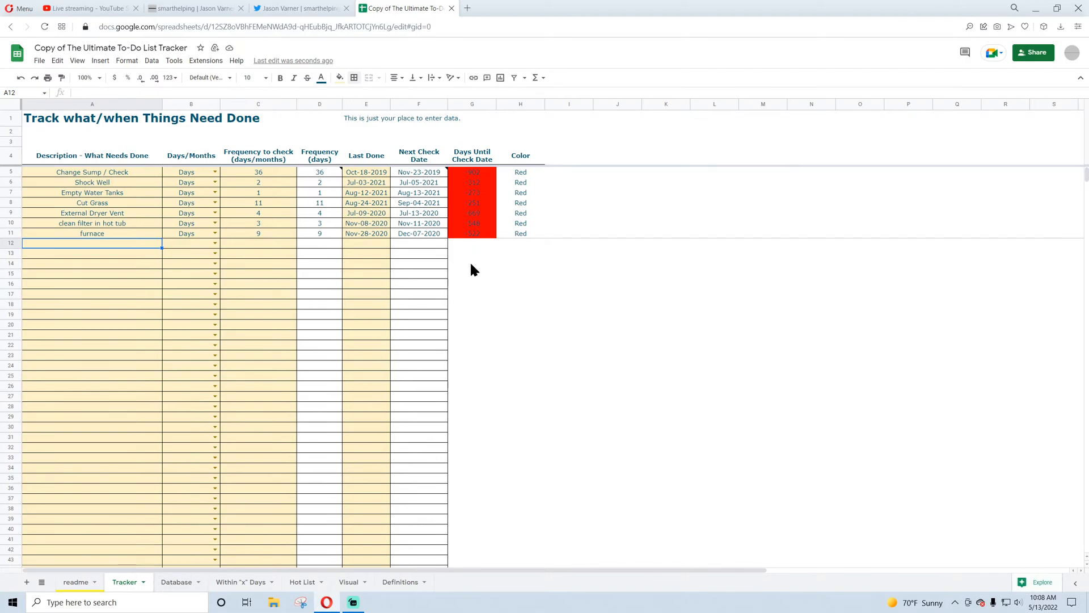
click(370, 170)
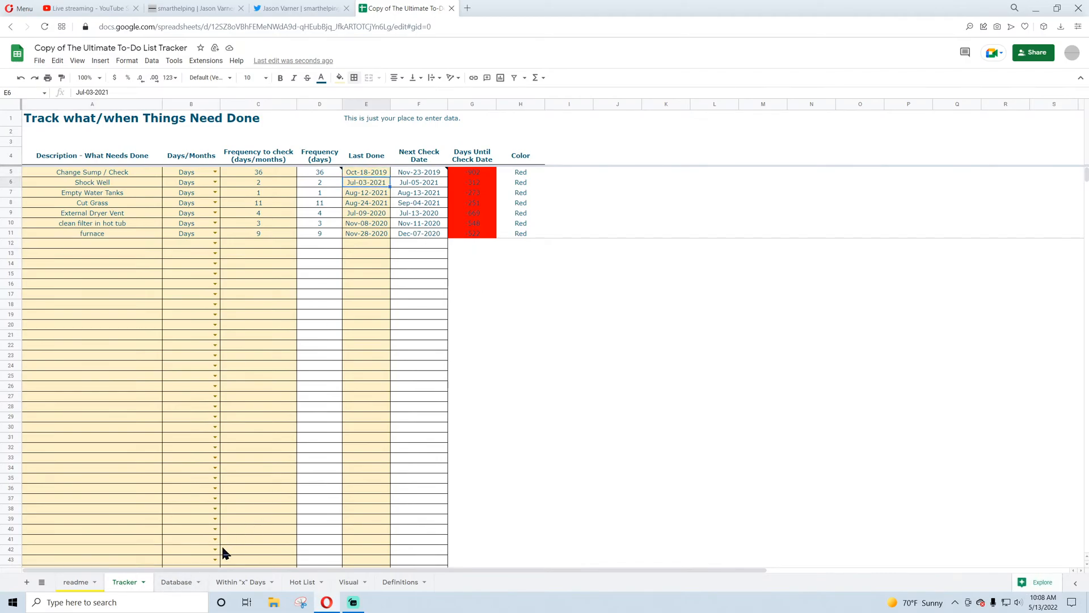
click(185, 585)
click(219, 141)
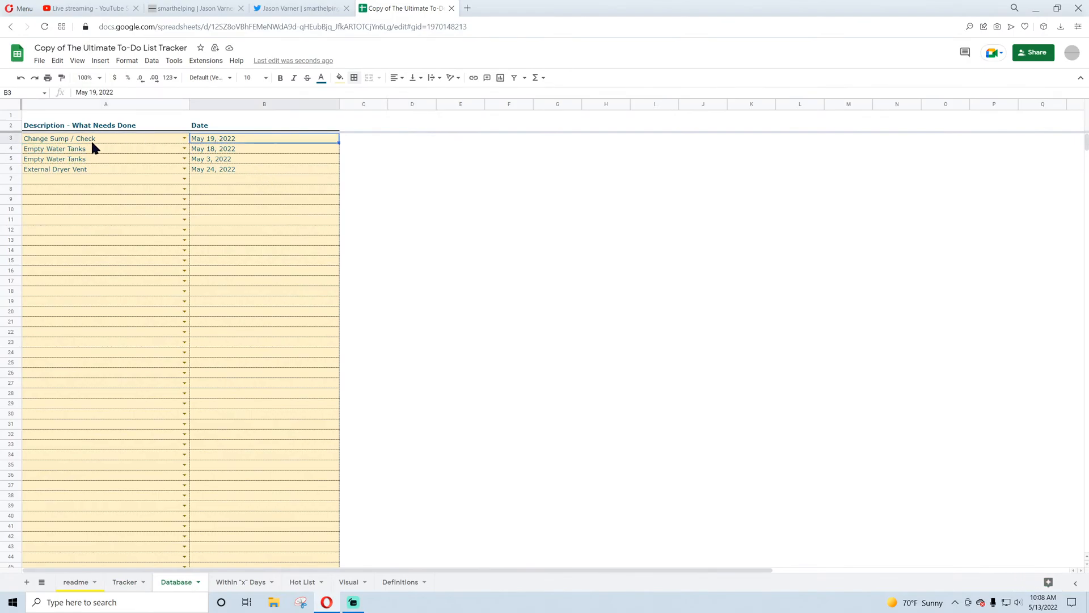
click(90, 139)
click(91, 189)
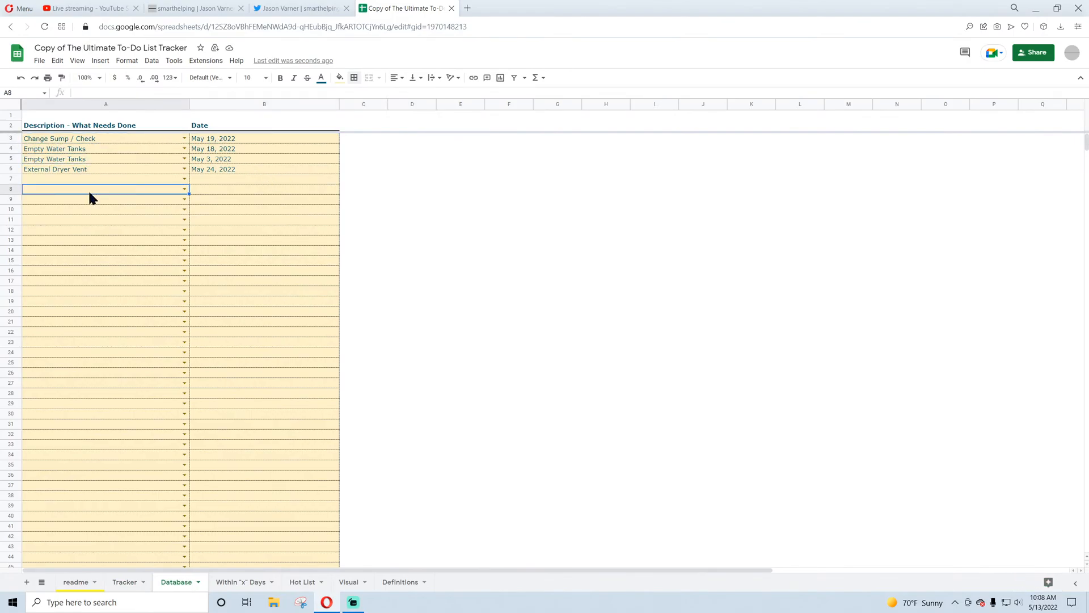
click(125, 582)
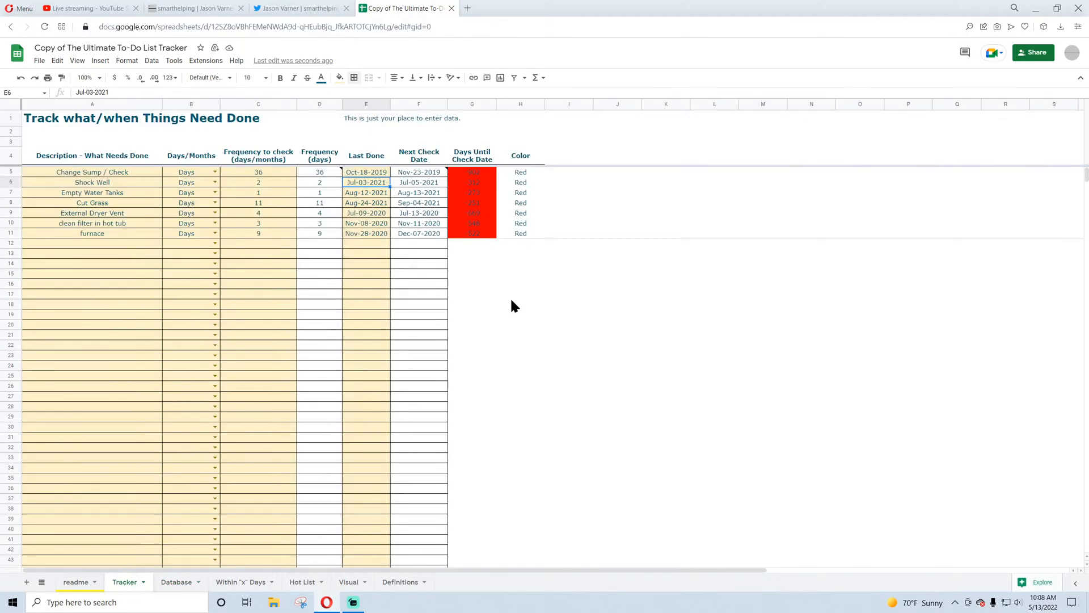
drag(371, 173, 379, 266)
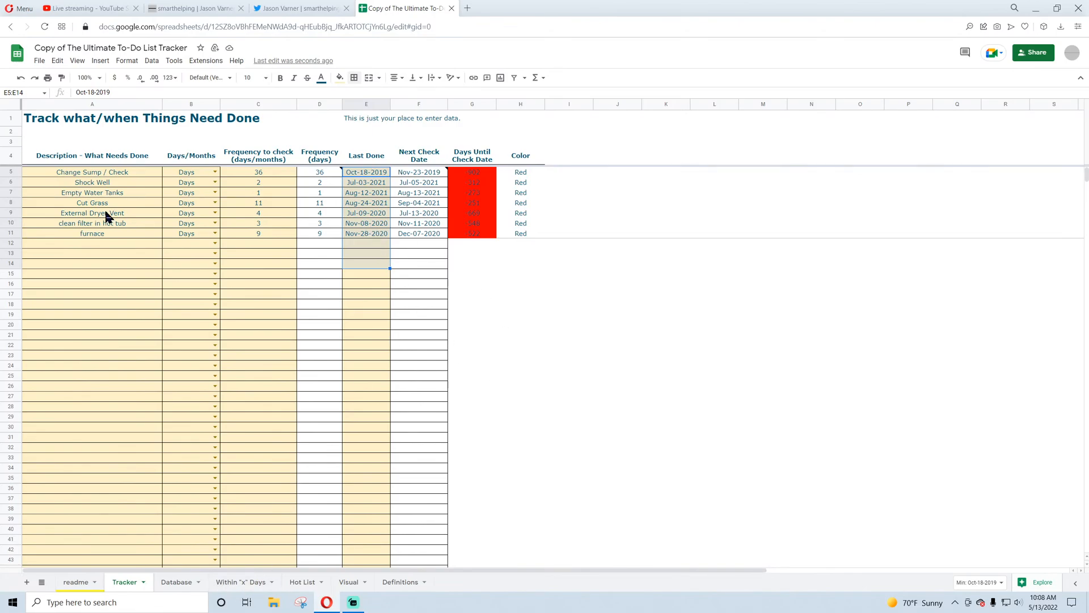
drag(98, 175, 480, 387)
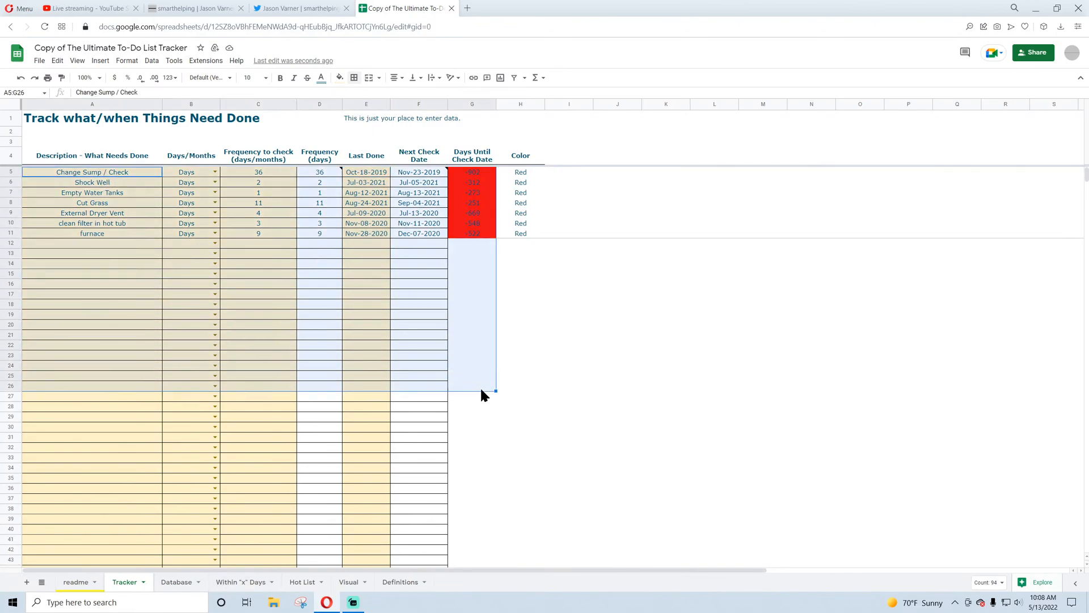
- Reset the fill of Tracker cell E5 and enter =filter(Database!B:B,Database!A:A=A5) to pull the task's date from the Database sheet
click(363, 173)
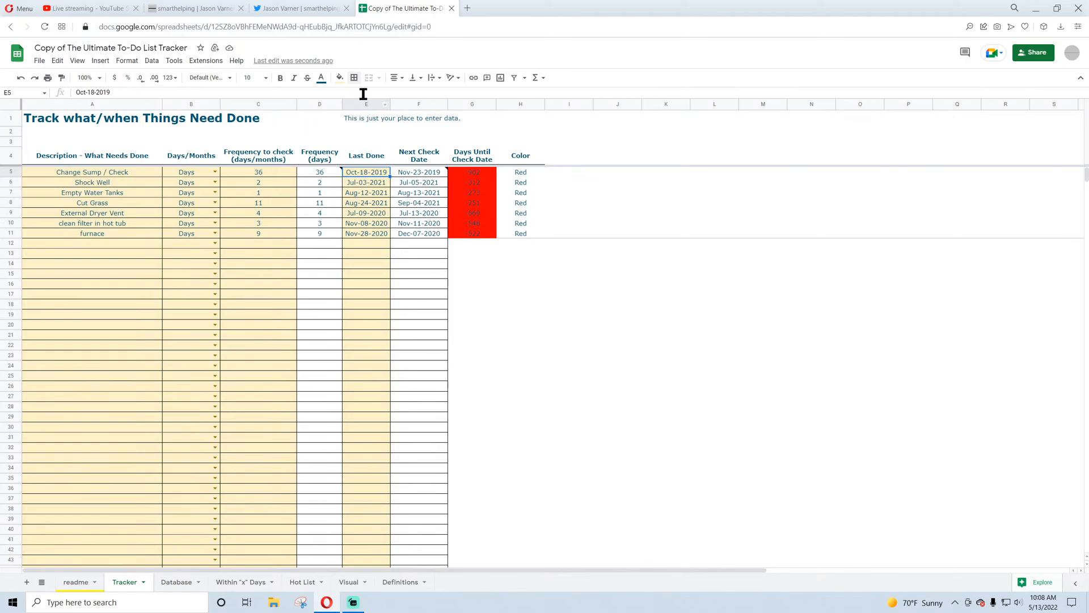
click(341, 78)
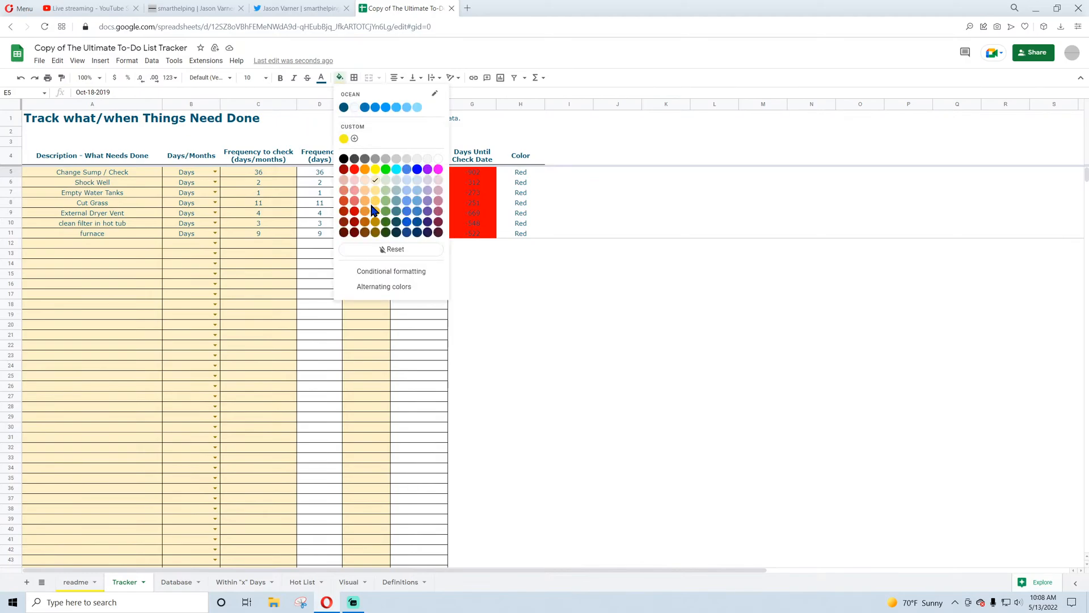
click(405, 254)
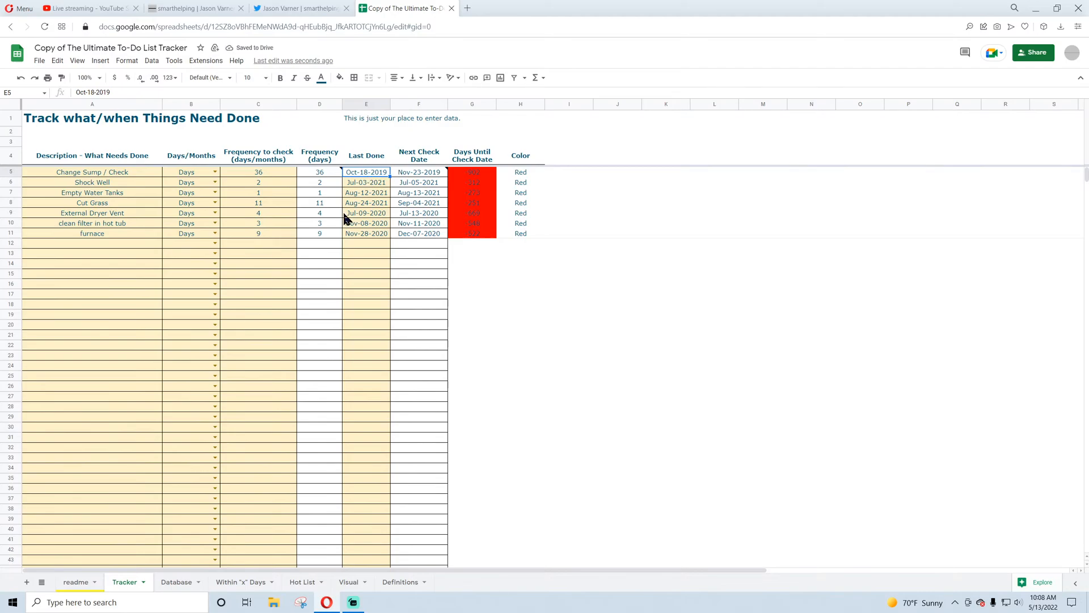
text(=filter)
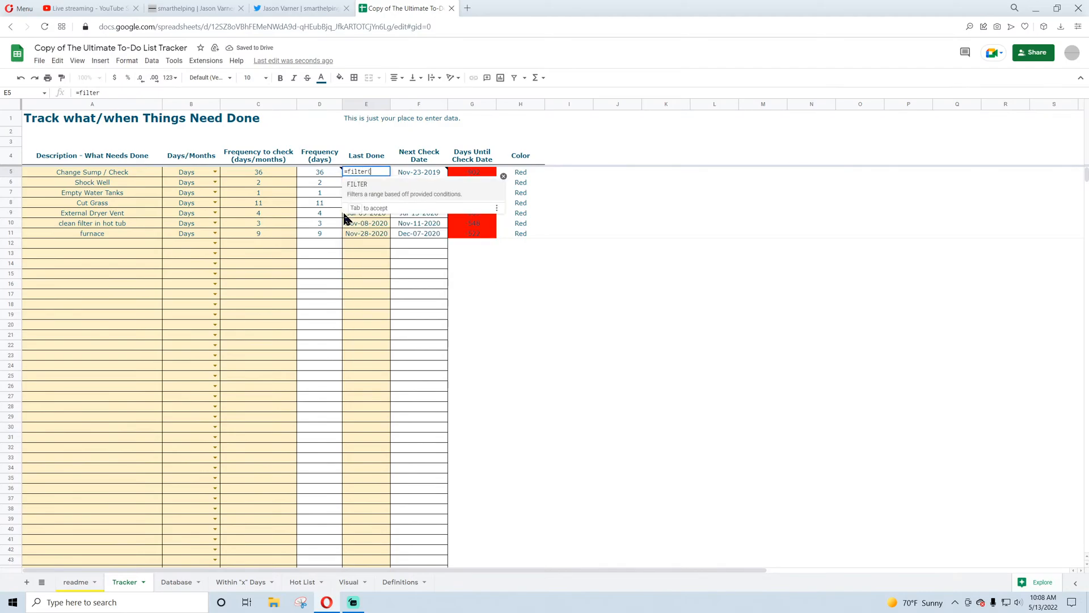
text(()
click(176, 582)
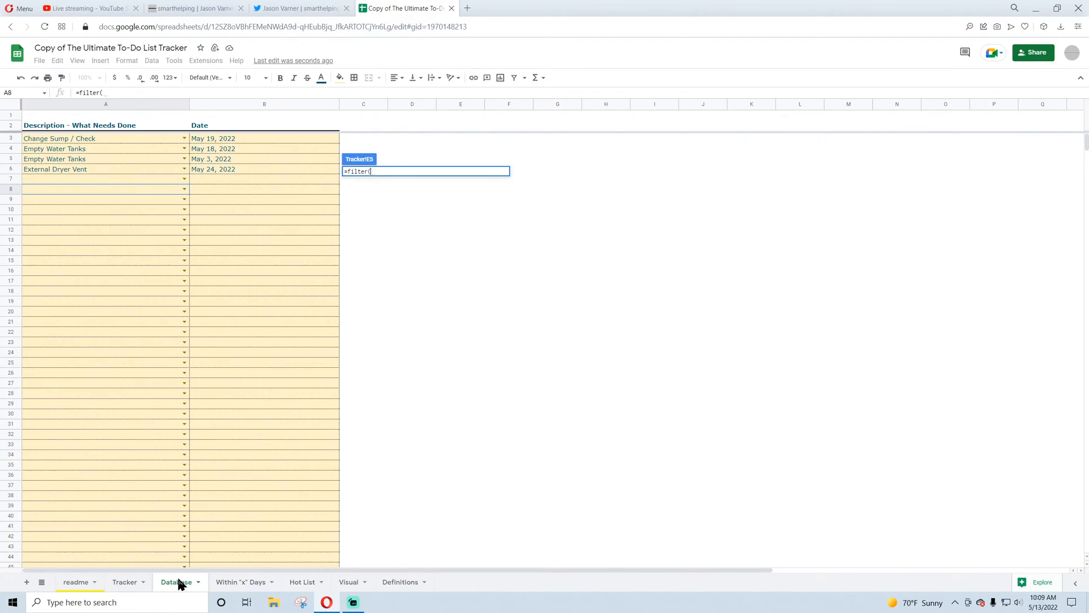
click(253, 105)
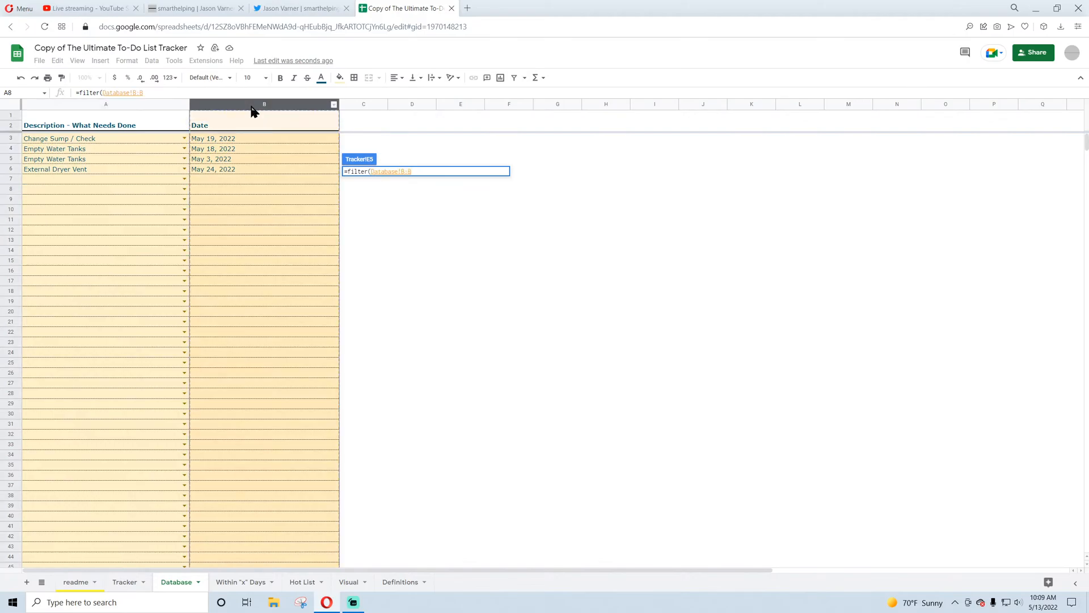
text(,)
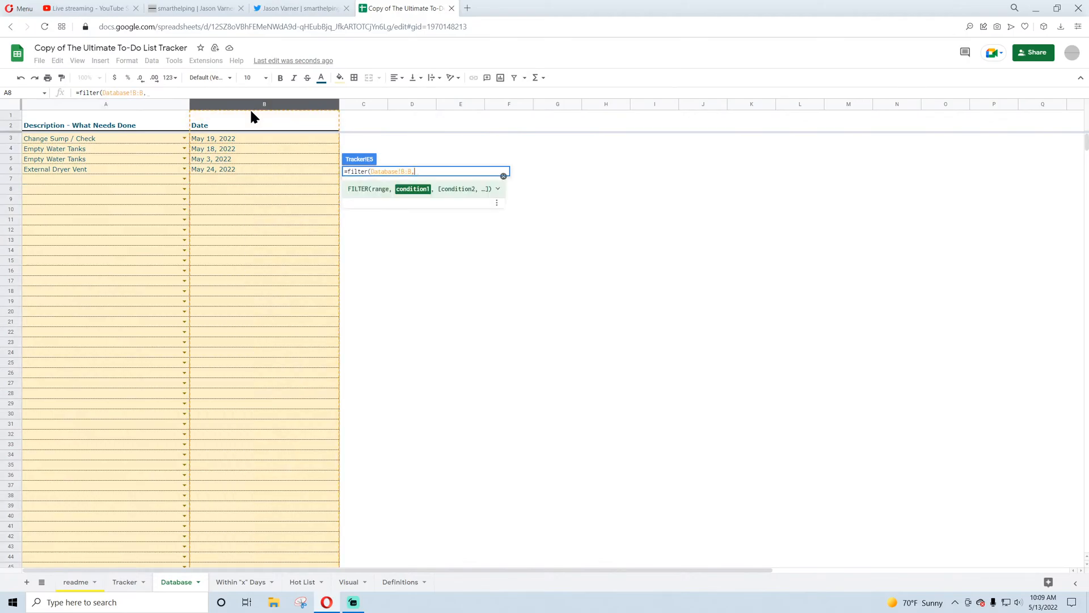
click(119, 106)
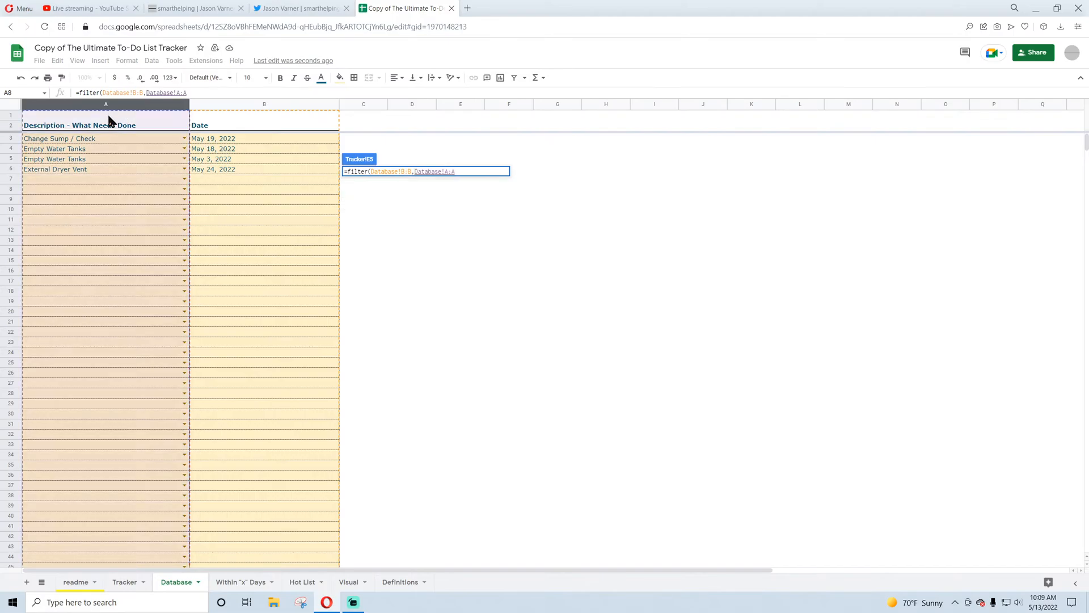
text(=)
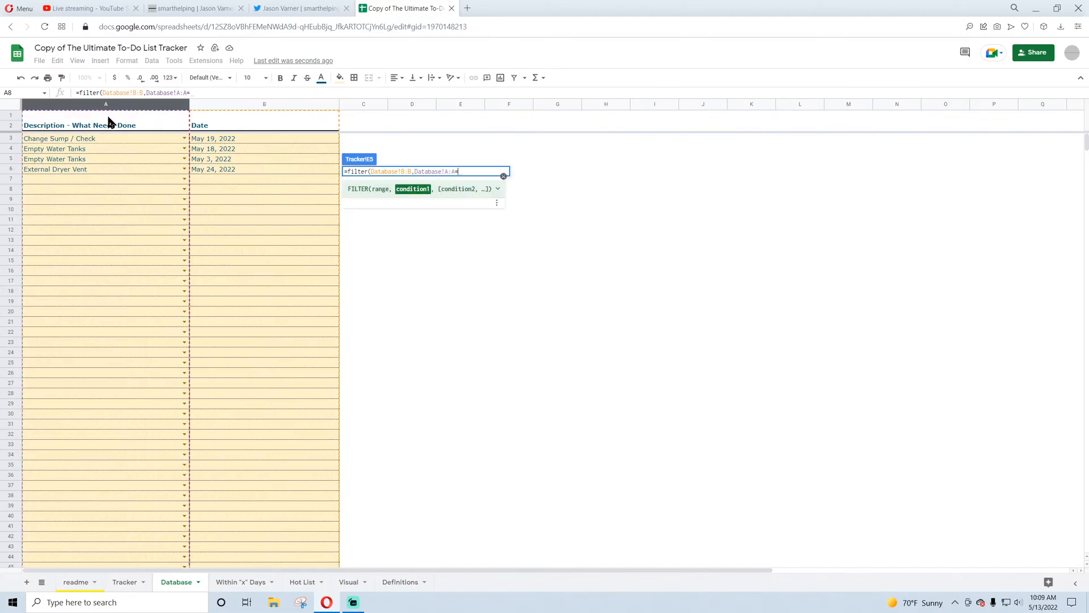
click(135, 583)
click(113, 174)
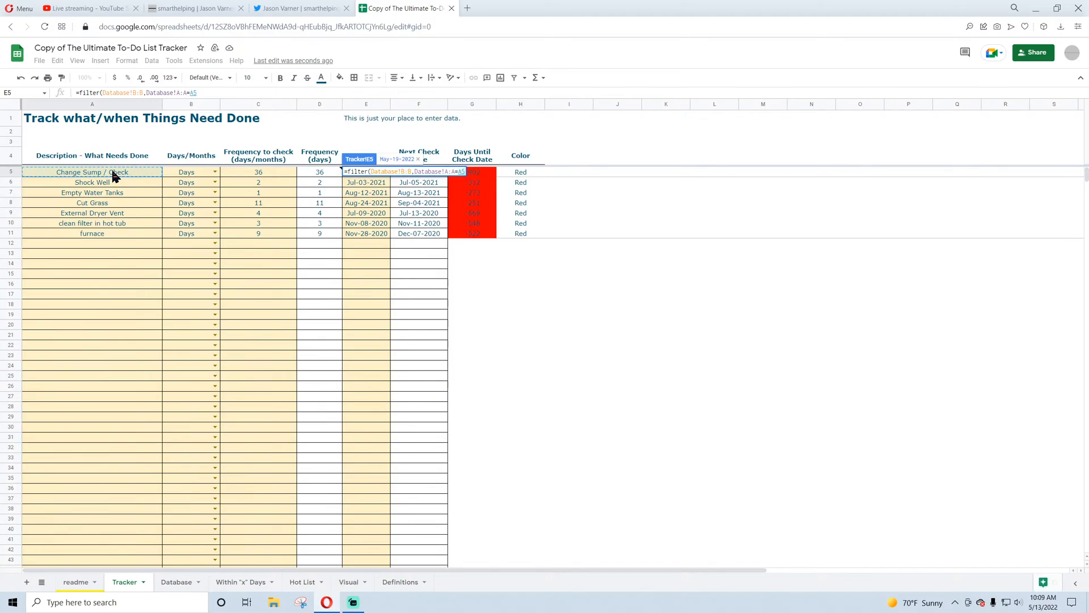
key(Return)
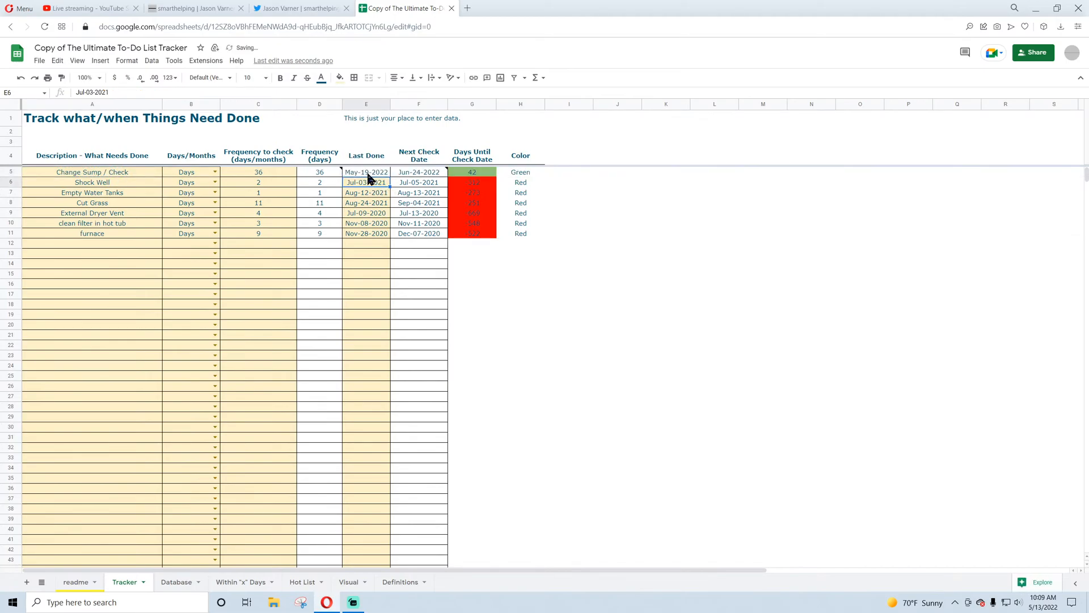
click(366, 174)
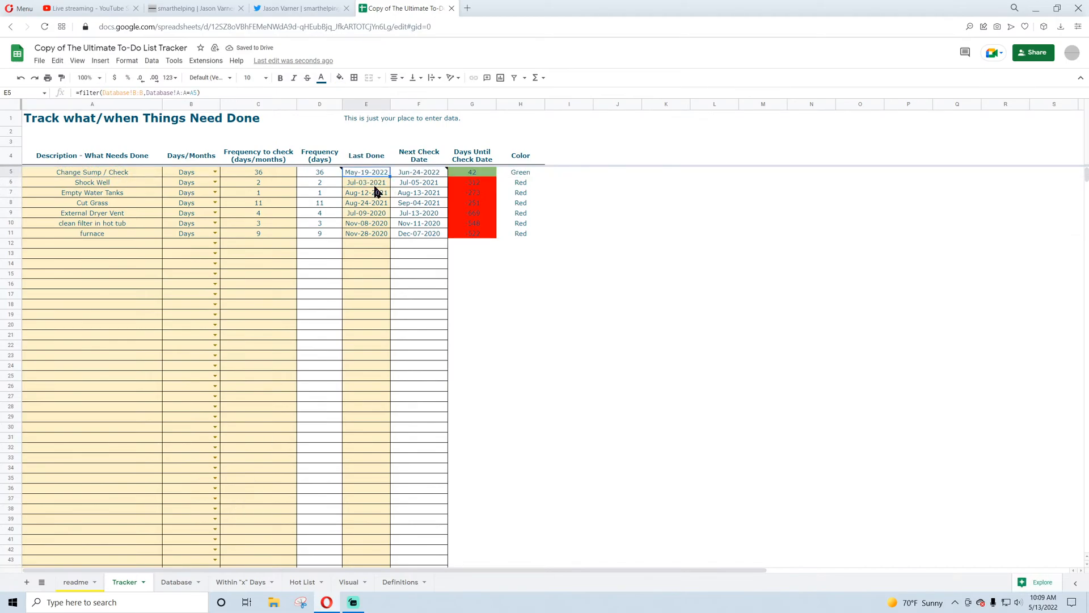
- Reset the fill color of the entire Last Done column E on the Tracker sheet
drag(373, 185, 367, 244)
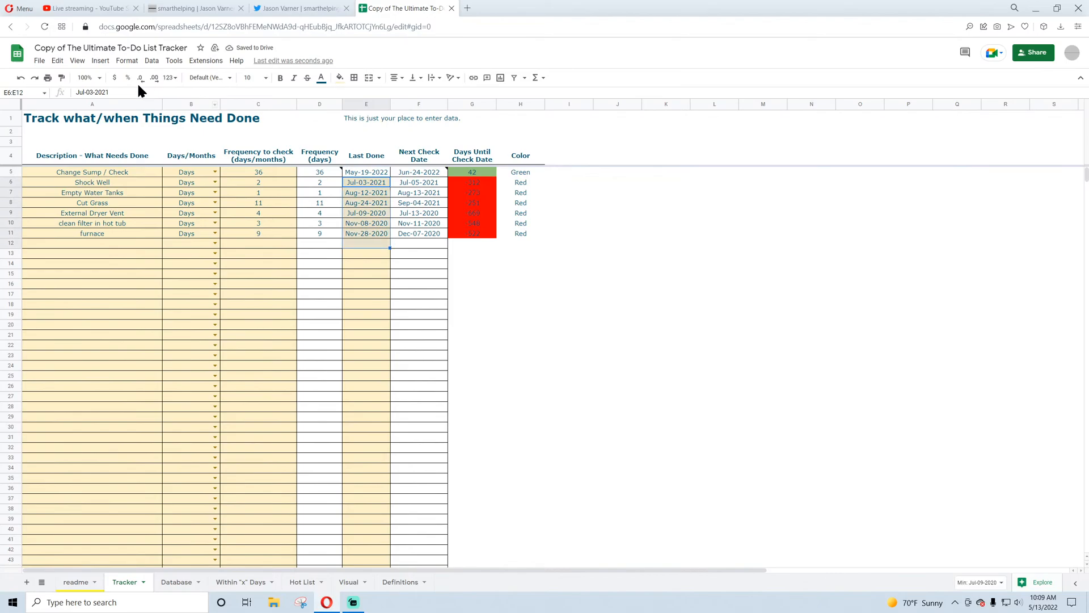
click(340, 77)
click(378, 250)
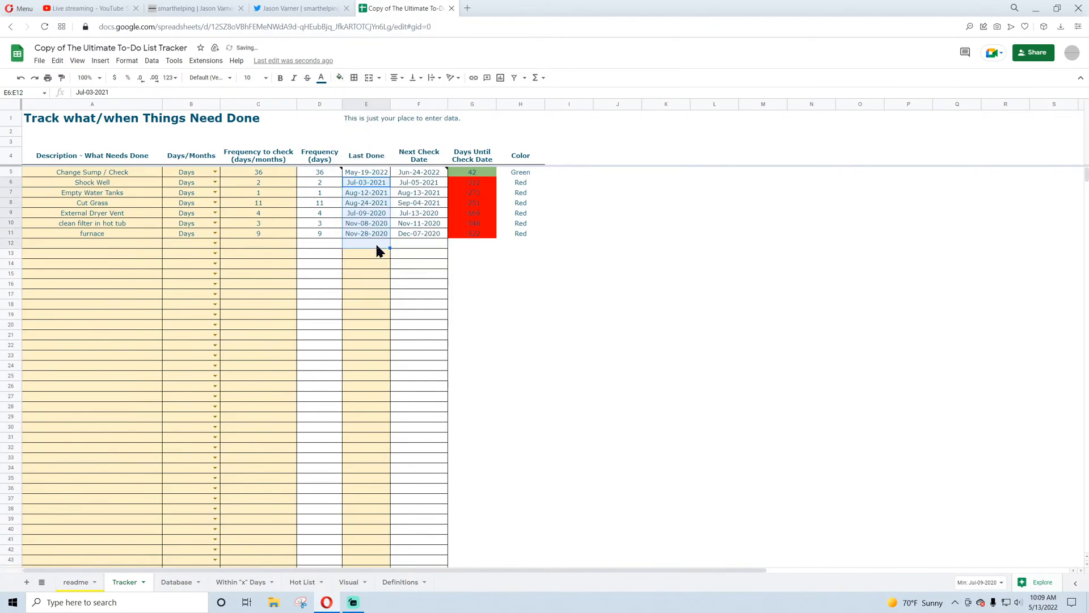
click(363, 106)
click(339, 78)
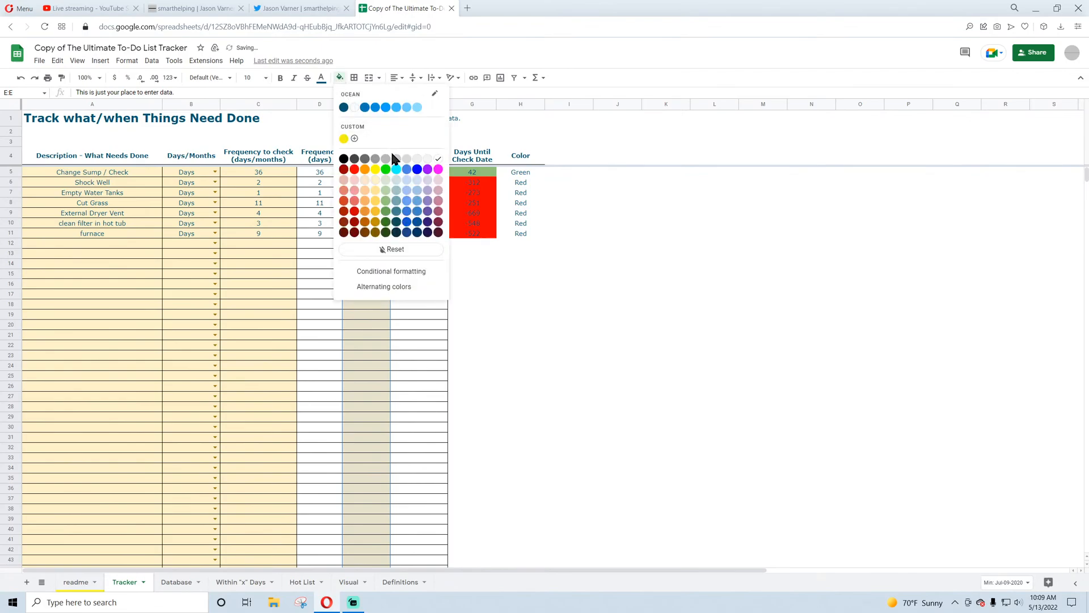
click(381, 247)
- Delete the manually entered Last Done values in E6:E11 and select the formula cell E5
drag(366, 182, 367, 233)
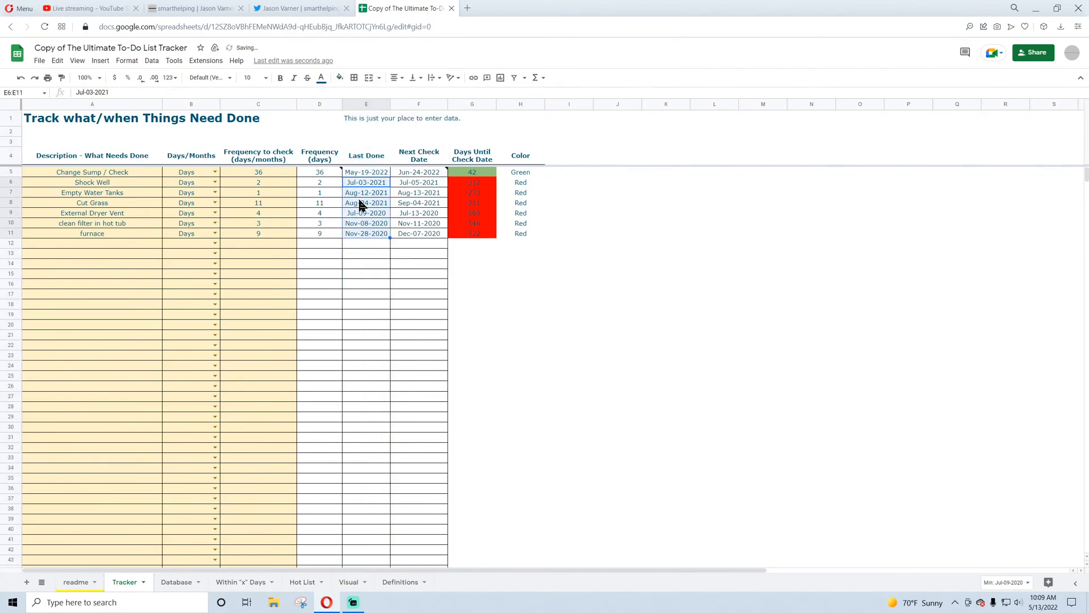
click(58, 61)
mouse_move(107, 205)
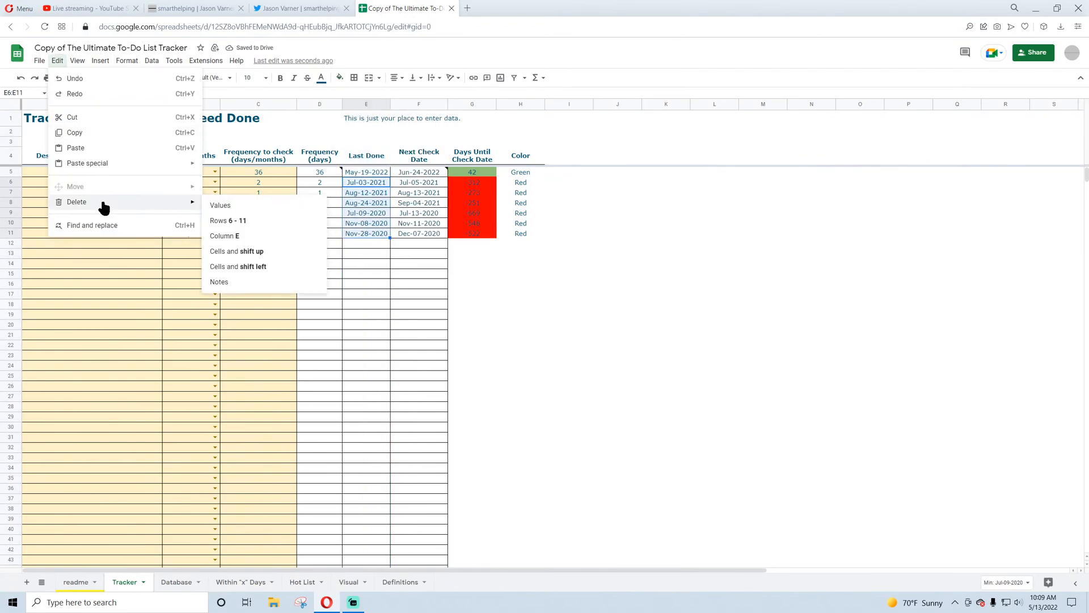
click(258, 207)
click(374, 173)
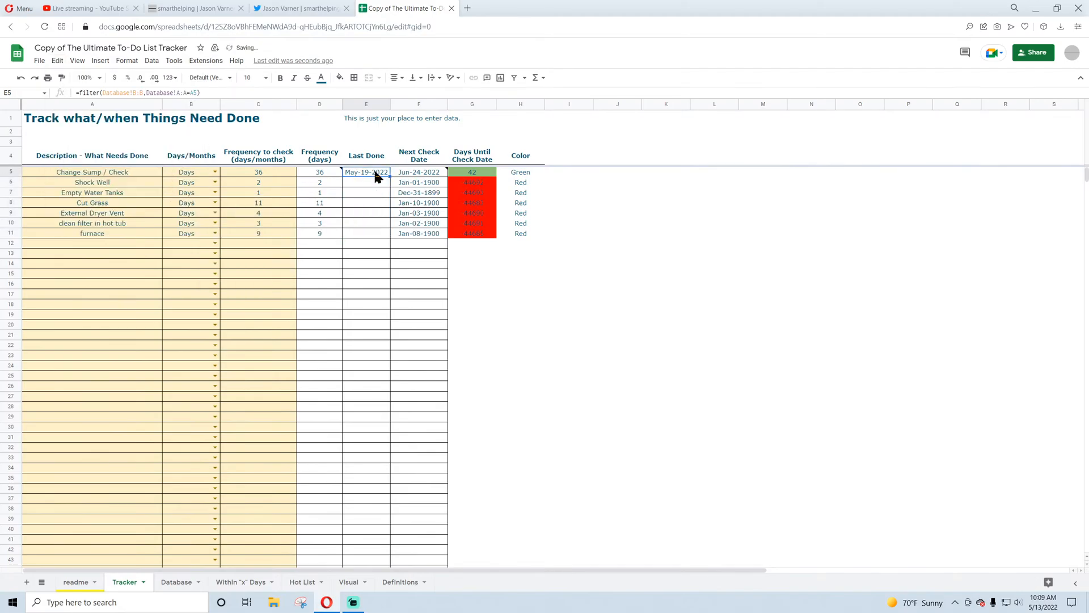
- Log Change Sump / Check in row 7 of the Database sheet with the date May 26, 2022
click(181, 585)
click(185, 179)
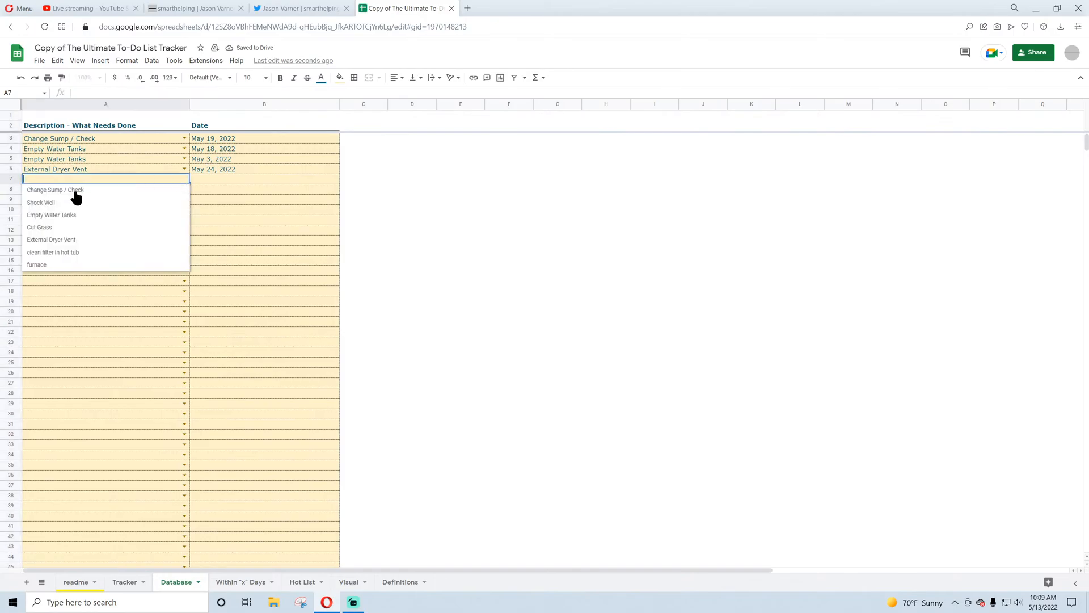
click(75, 189)
double_click(205, 180)
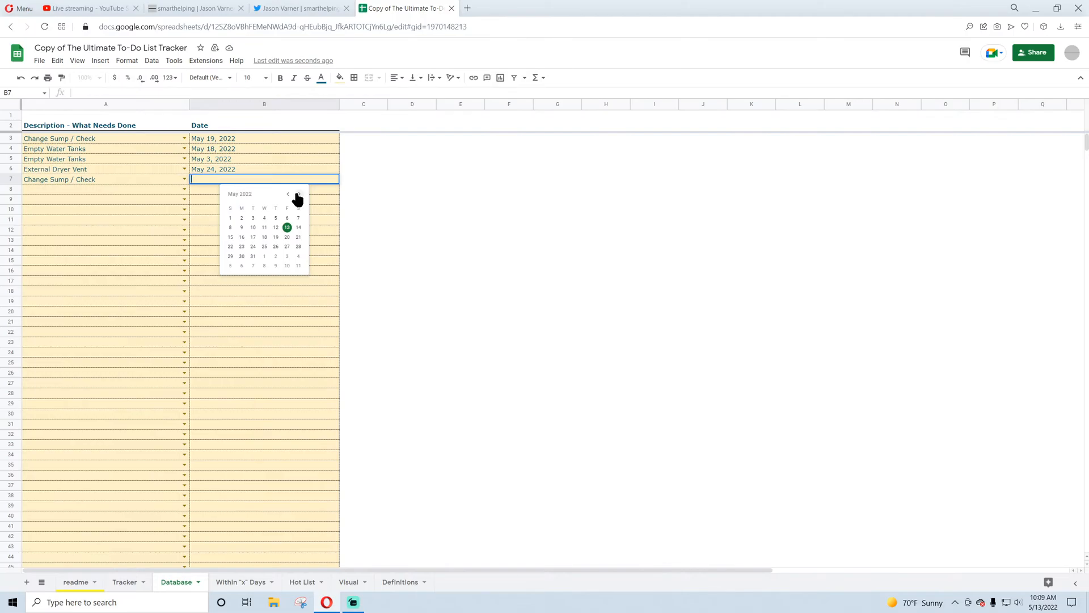
click(276, 247)
- Set the date of the Change Sump / Check entry in Database cell B3 to Nov 3, 2021
double_click(223, 139)
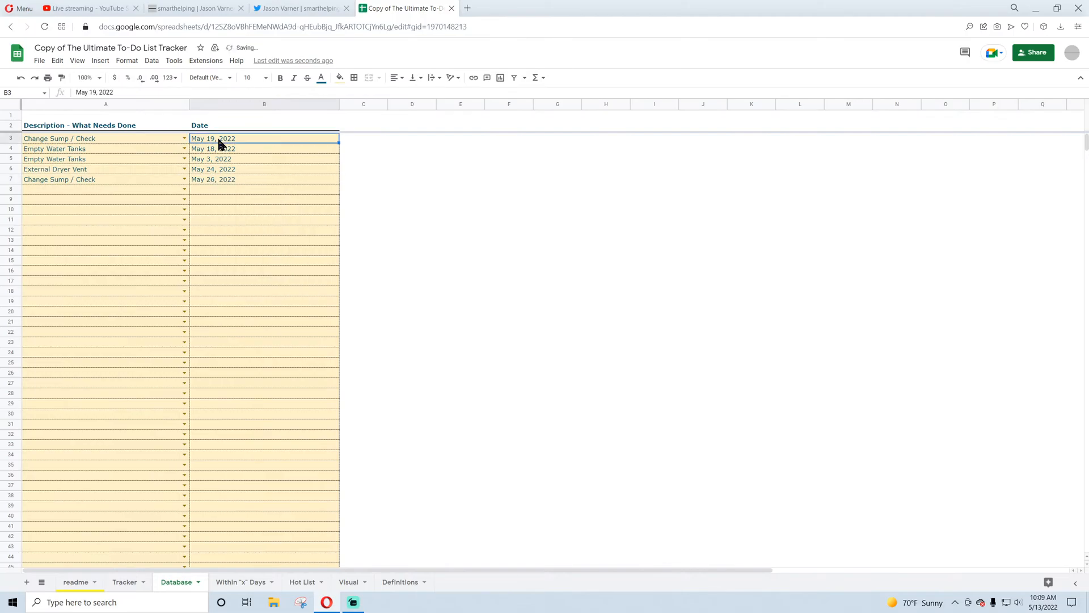
click(287, 152)
click(288, 152)
click(287, 153)
click(288, 153)
click(287, 152)
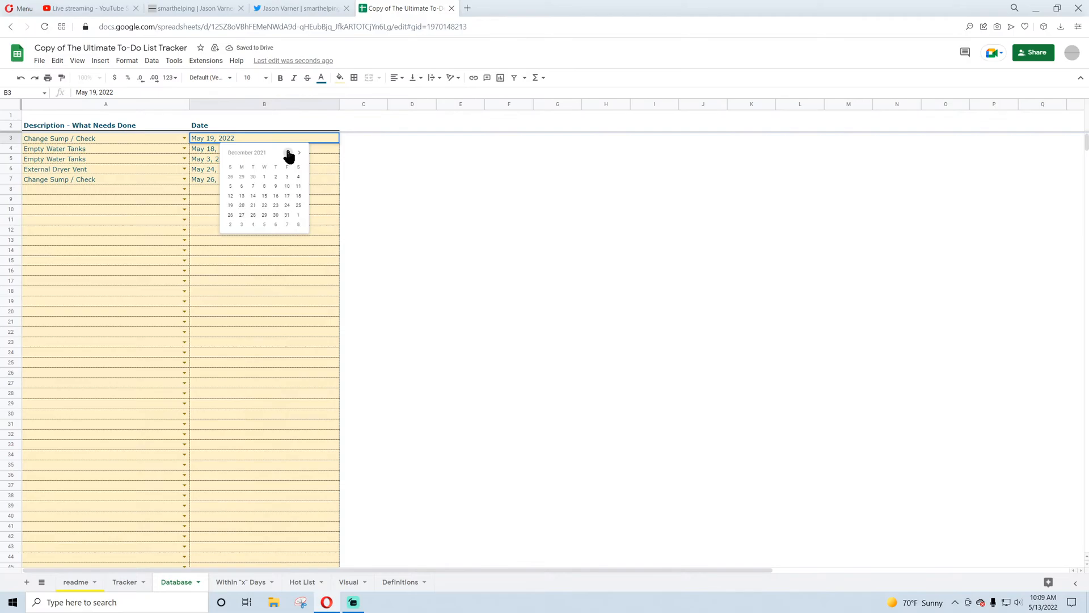
click(287, 152)
click(263, 177)
- Set the date of the Change Sump / Check entry in Database cell B7 to Jan 19, 2022
double_click(214, 180)
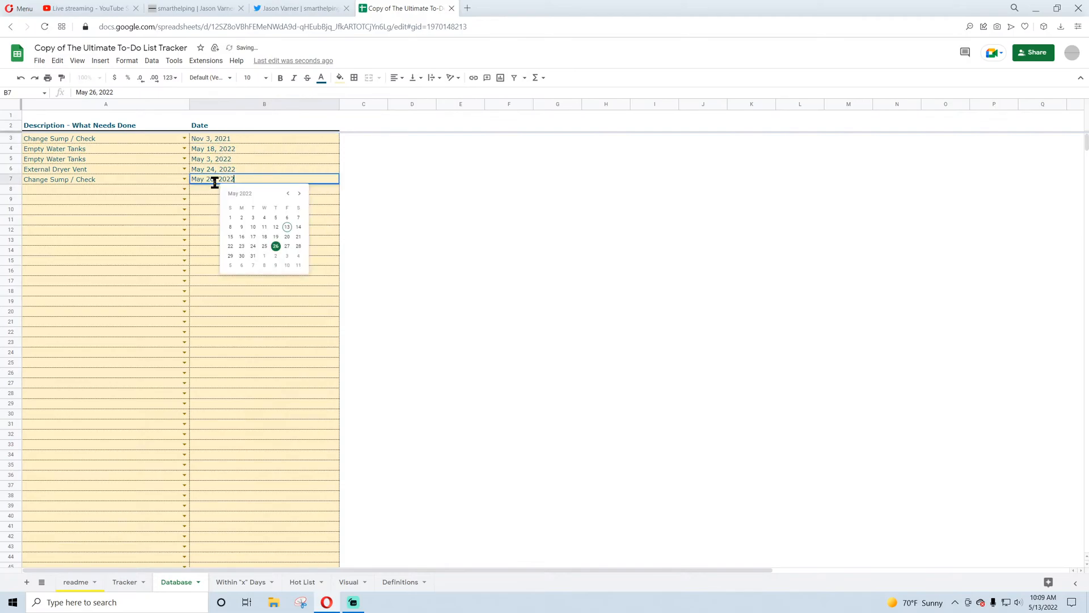
click(288, 194)
click(288, 194)
click(288, 194)
click(287, 193)
click(267, 247)
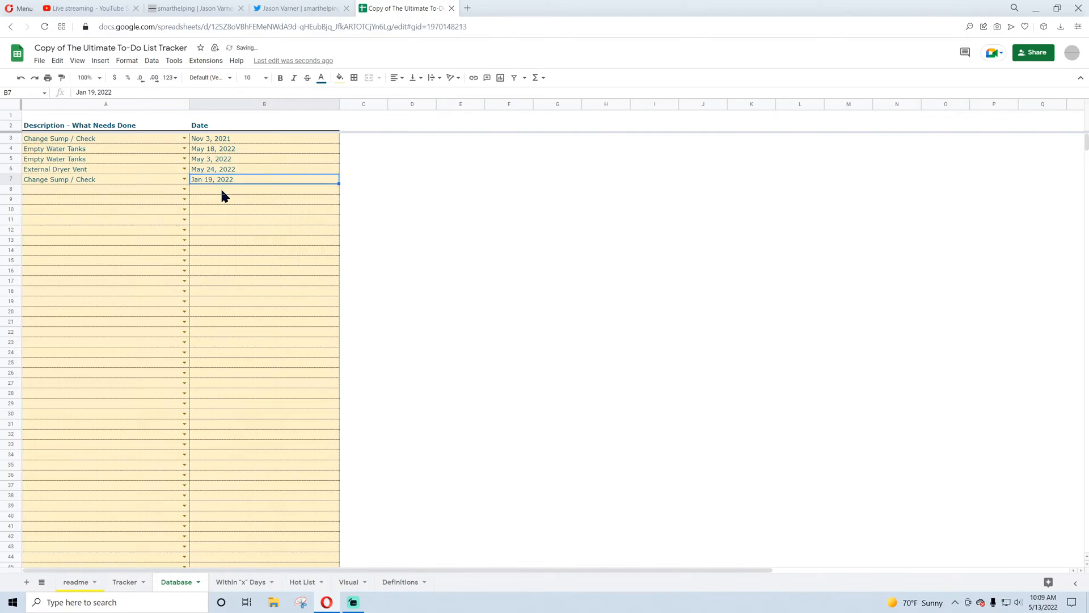
- Log another Change Sump / Check entry in row 8 of the Database sheet, dated Mar 16, 2022
click(185, 188)
click(81, 203)
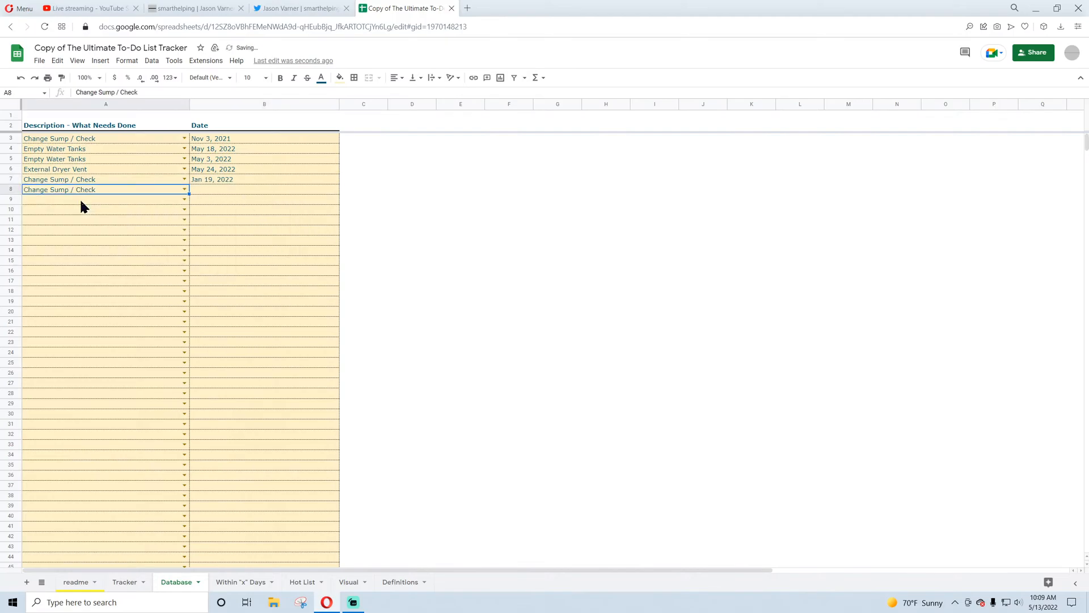
double_click(235, 187)
click(299, 204)
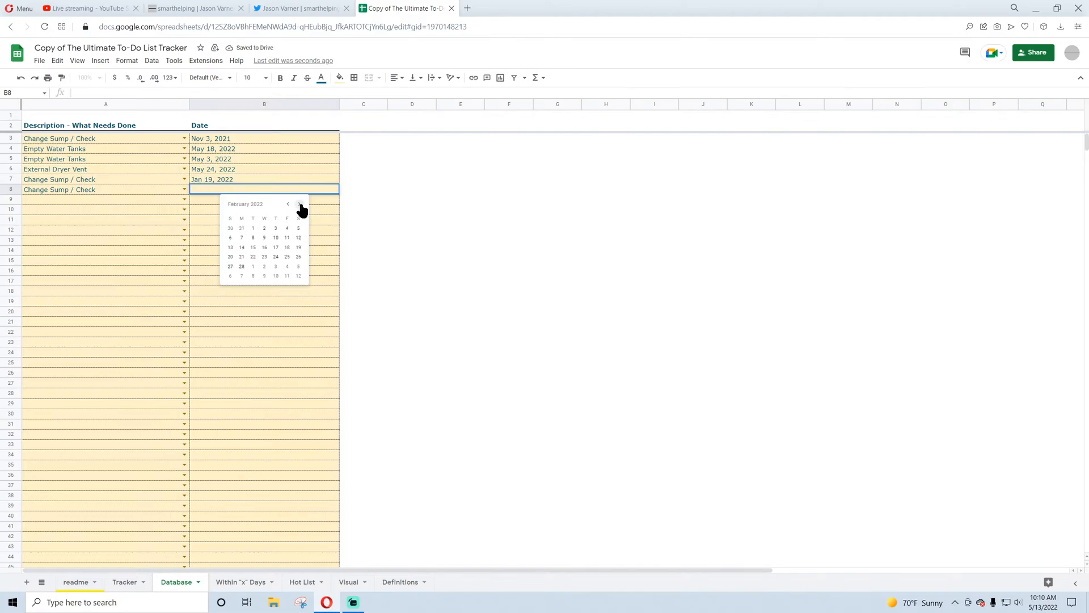
click(299, 205)
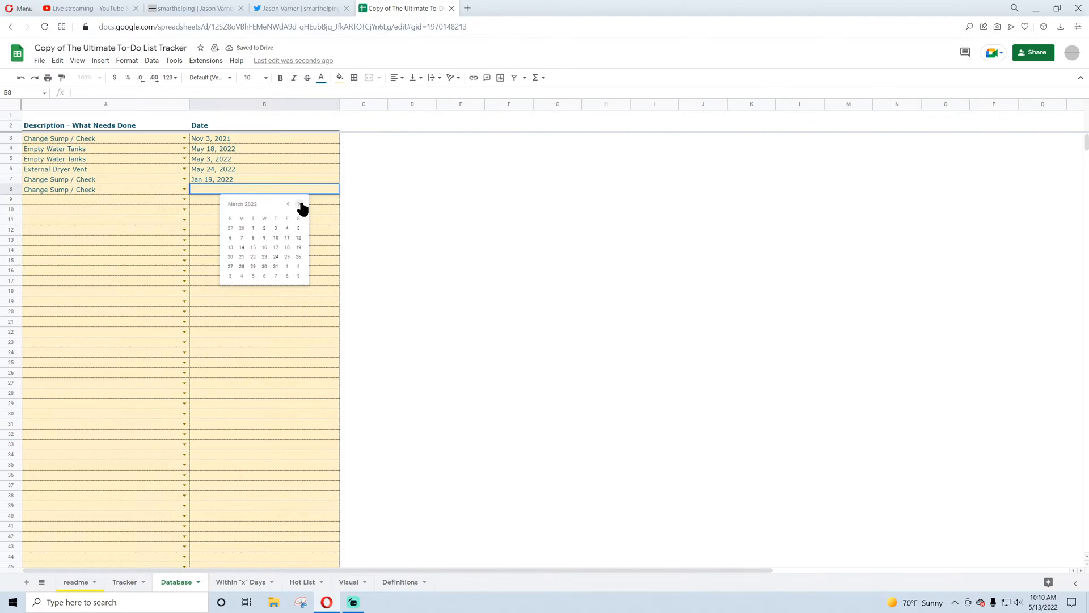
click(264, 248)
click(238, 291)
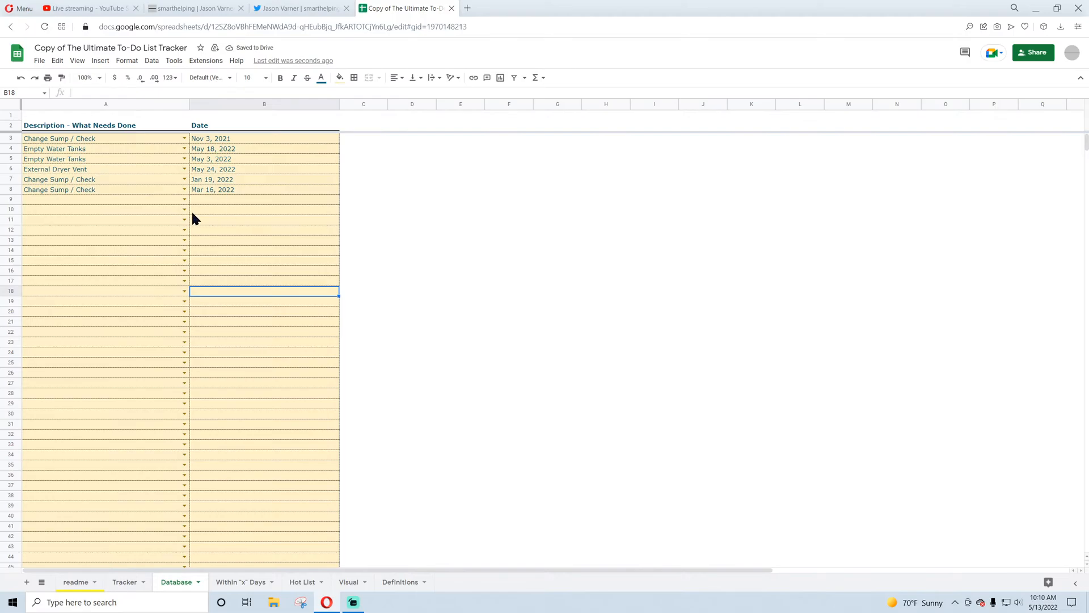
- Wrap the filter formula in Tracker cell E5 in max() and fill it down the Last Done column to row 12
click(121, 582)
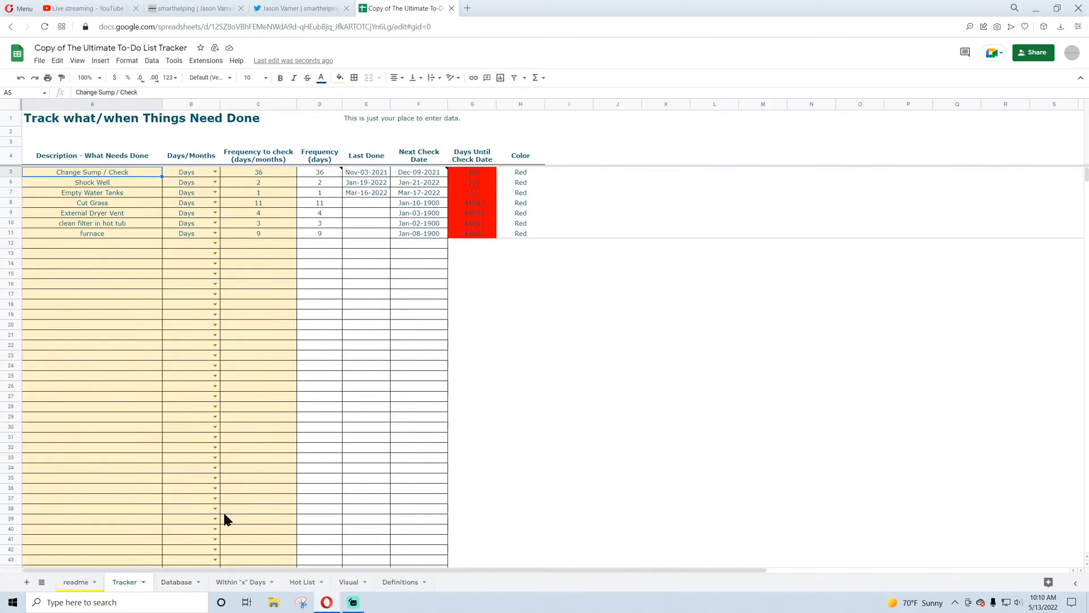
drag(359, 171, 367, 202)
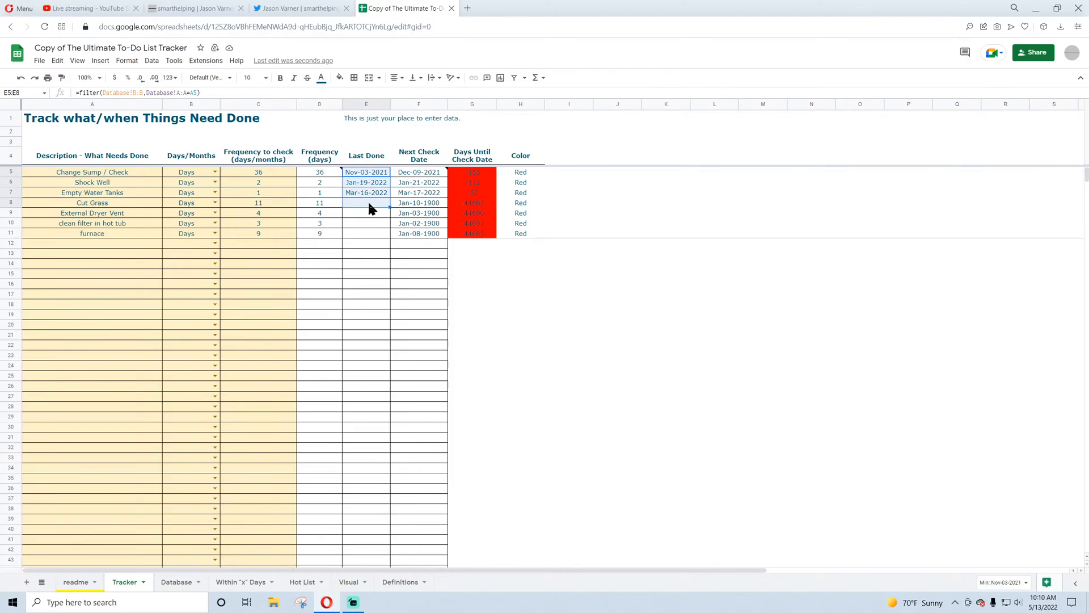
click(365, 174)
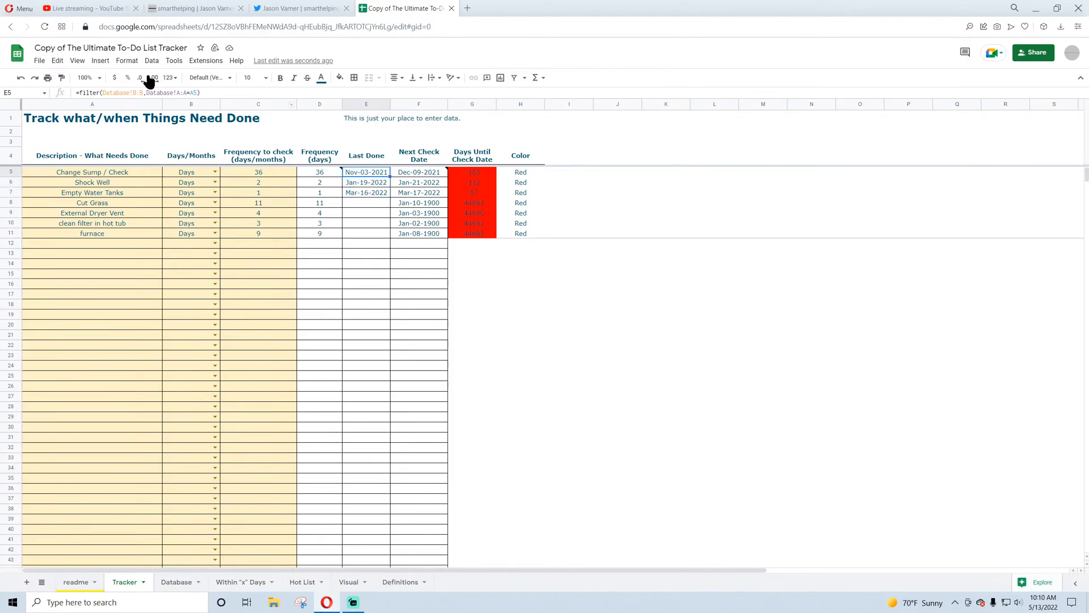
click(77, 92)
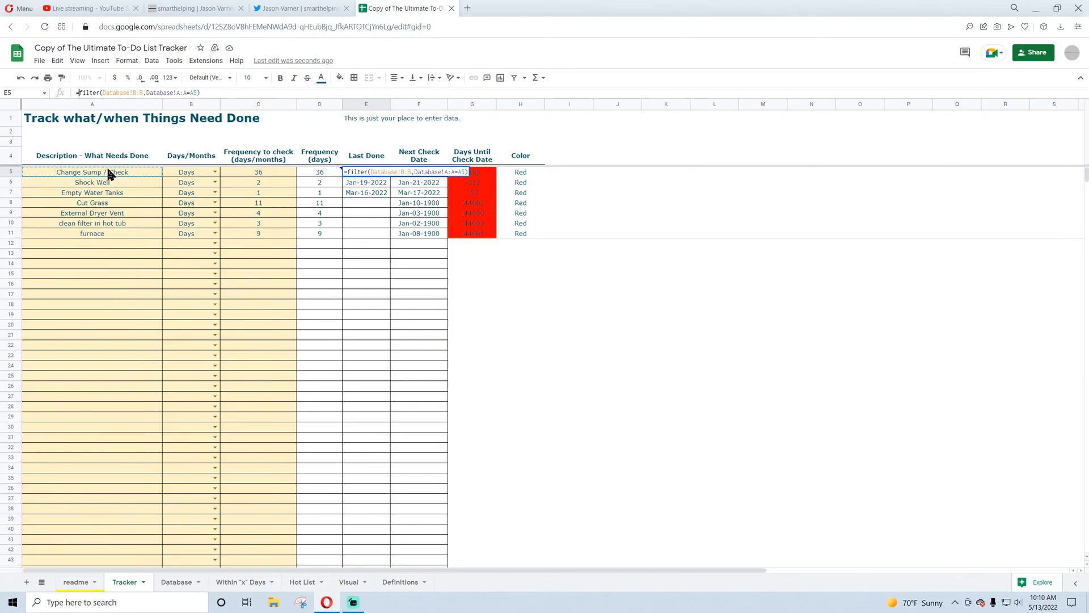
text(max()
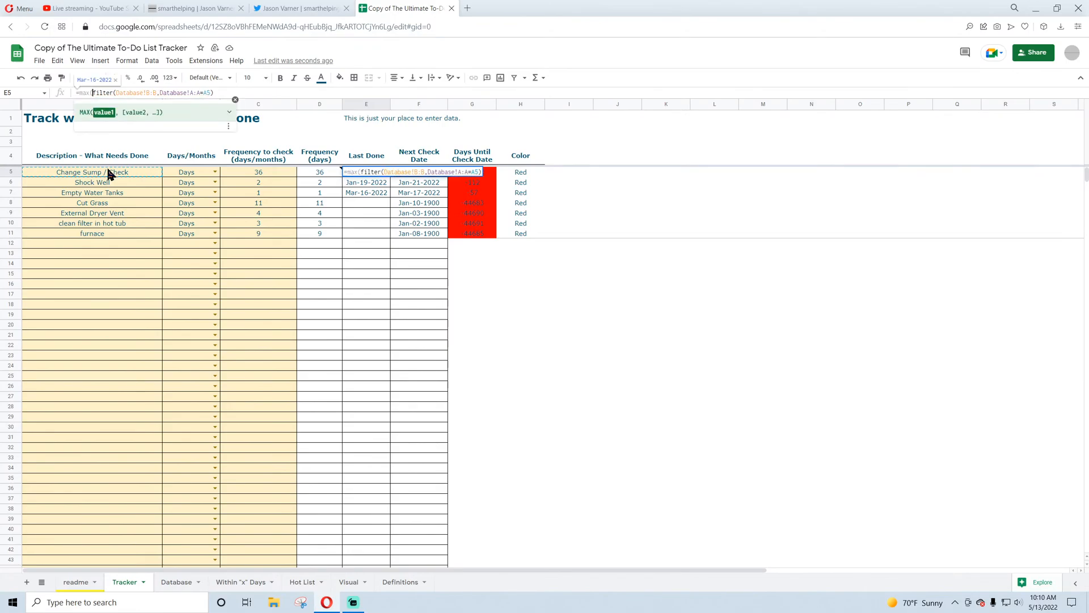
key(Return)
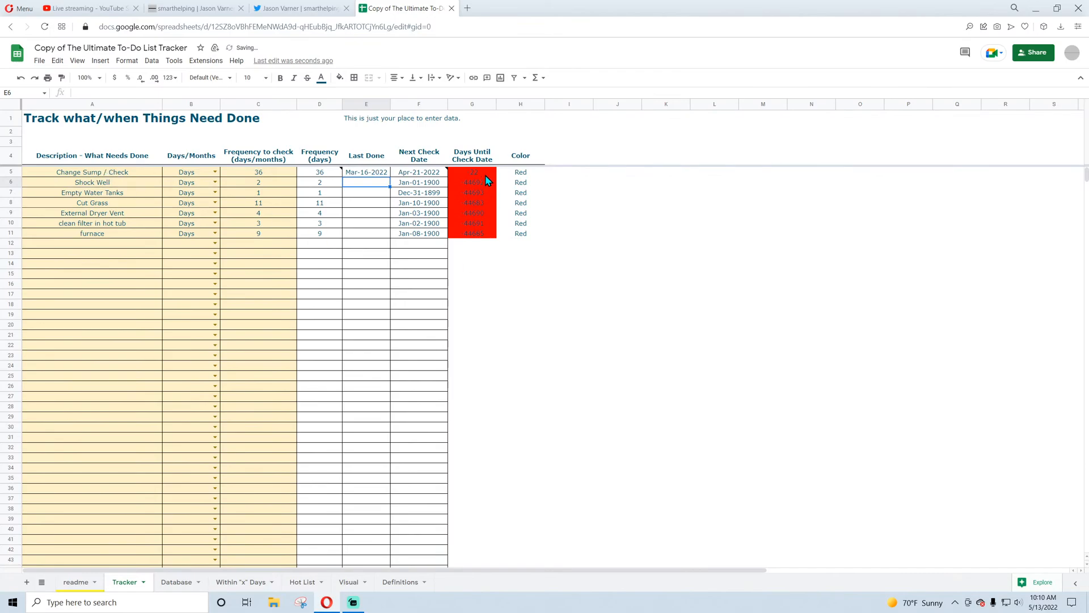
click(366, 173)
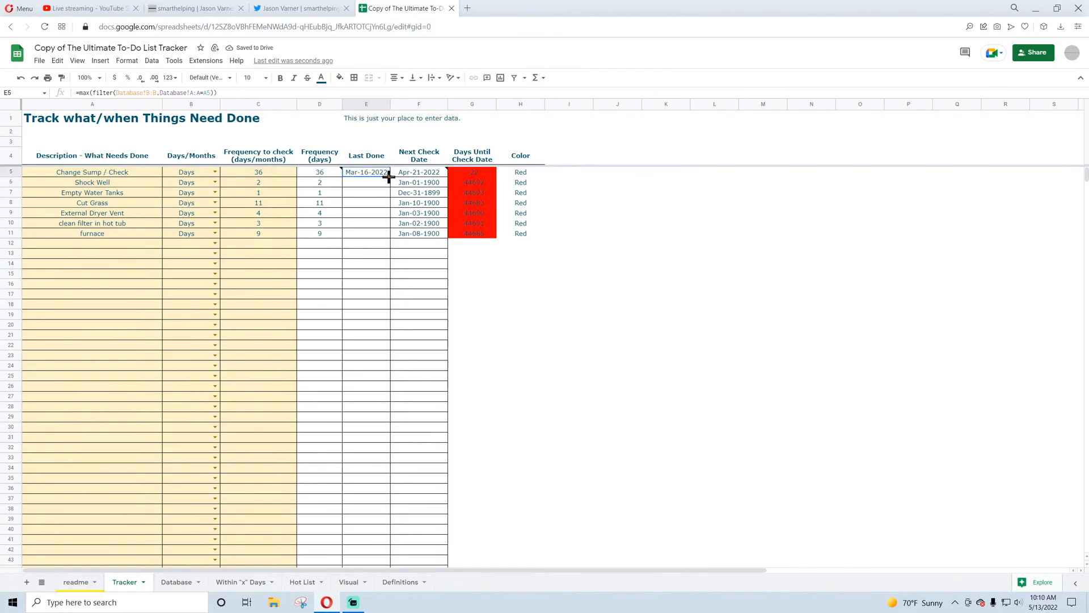
drag(390, 176, 390, 250)
- Change Tracker cell E5 to =iferror(max(filter(Database!B:B,Database!A:A=A5)),) and fill it down to row 15
click(367, 173)
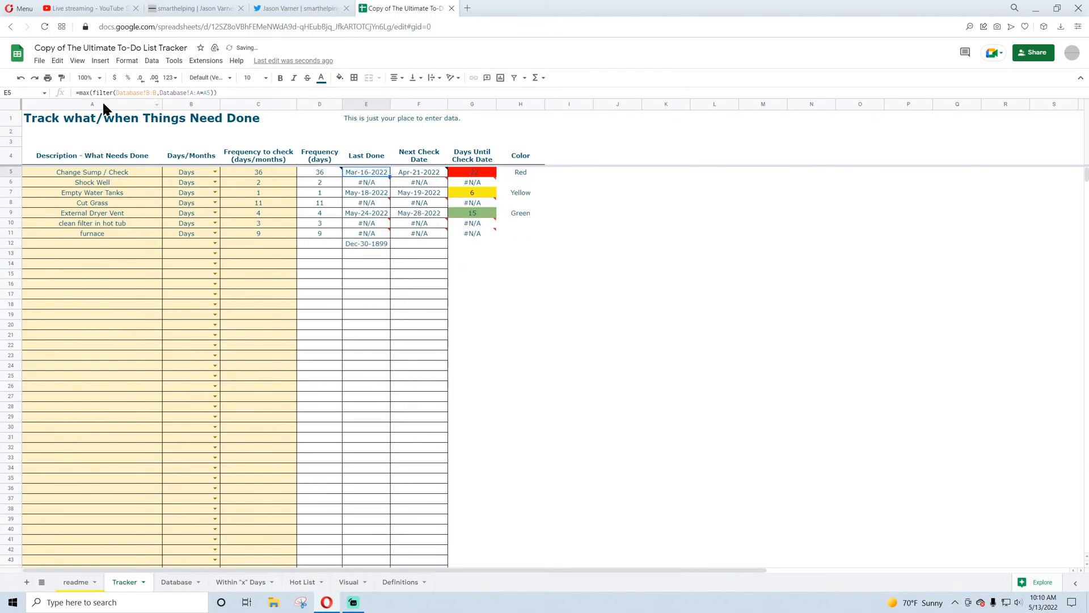
click(79, 91)
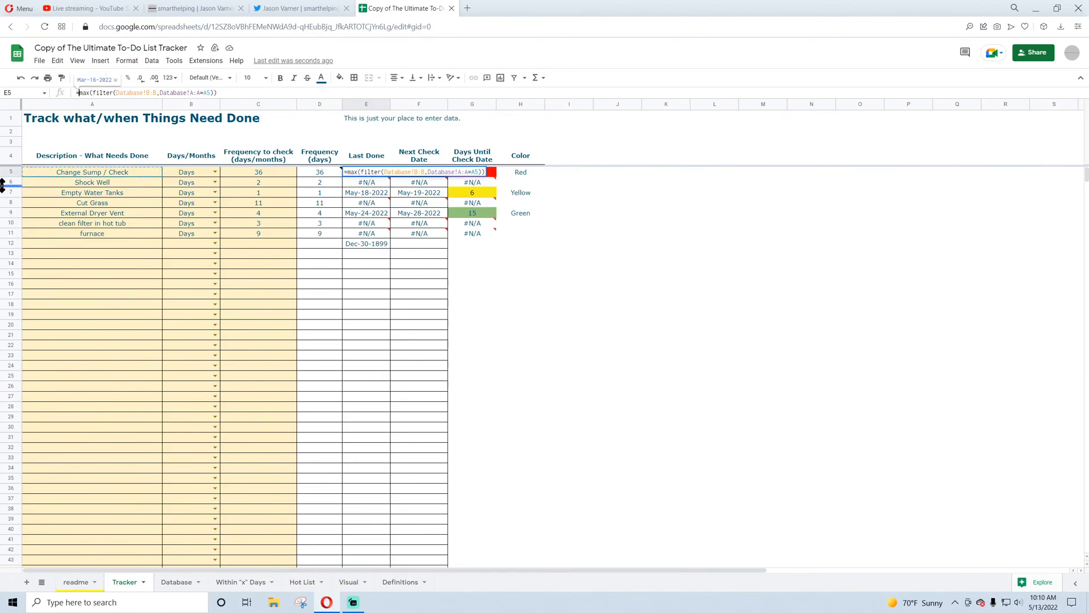
text(iferror()
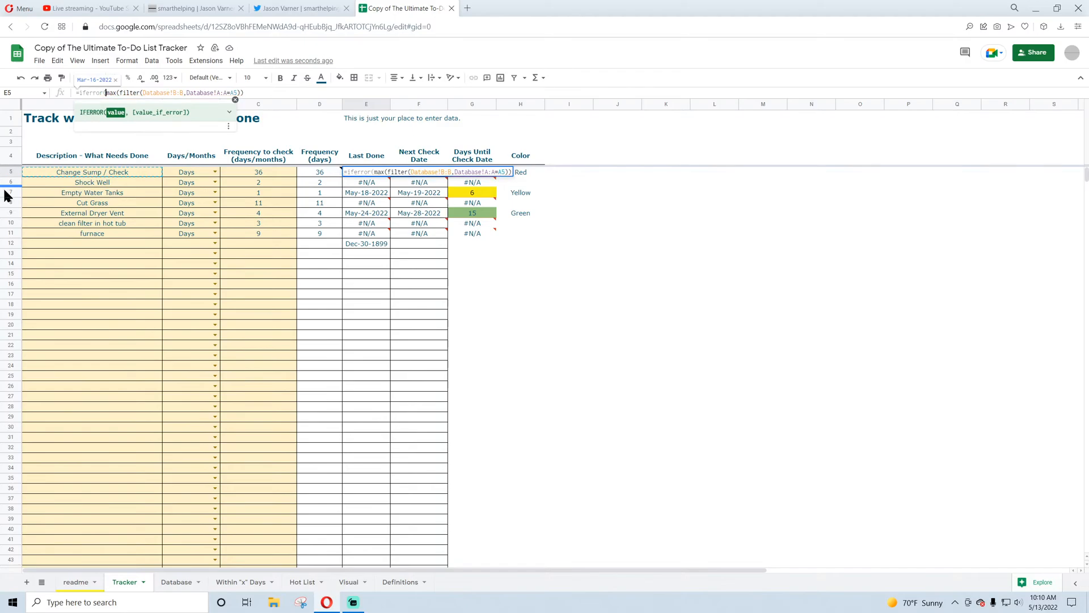
click(316, 90)
text())
key(Return)
click(377, 173)
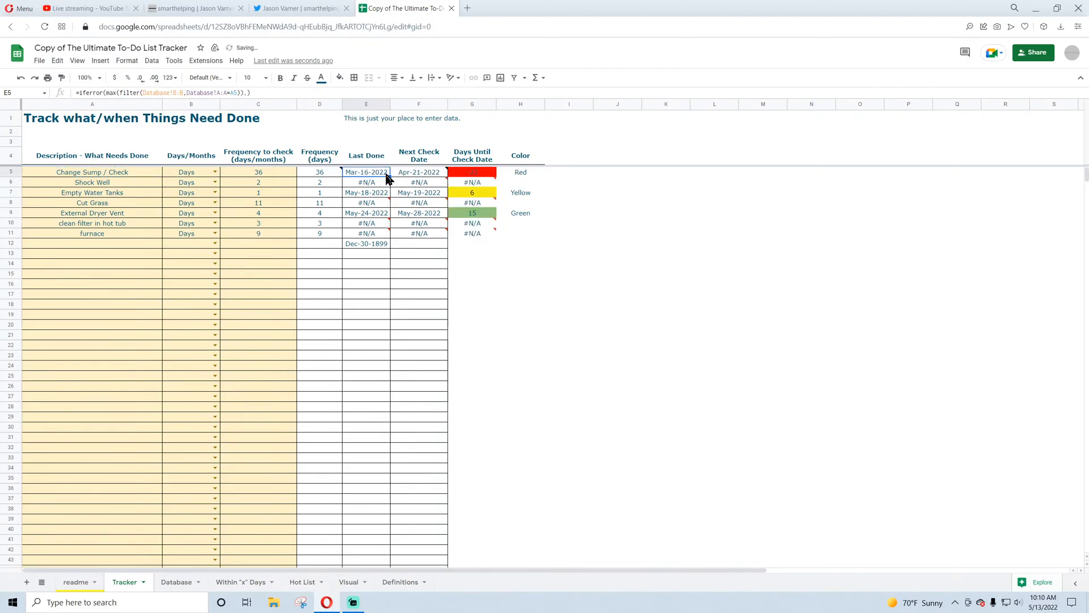
drag(389, 178, 379, 282)
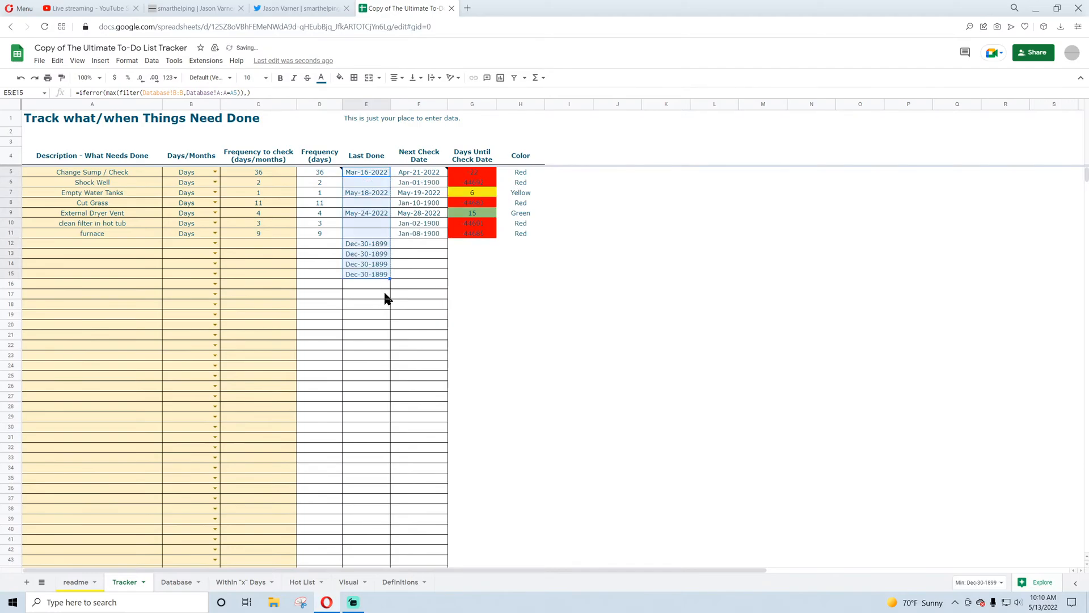
- Change Tracker cell E5 to =if(A5="","",iferror(max(filter(Database!B:B,Database!A:A=A5)),)) and fill it down to row 999
click(380, 174)
click(80, 92)
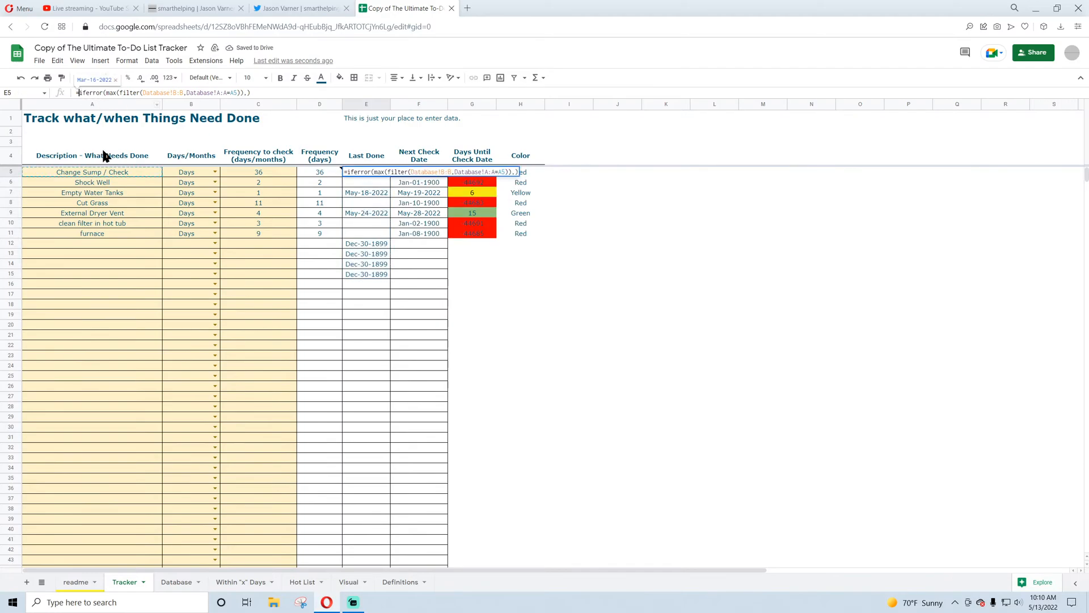
text(if(a5)
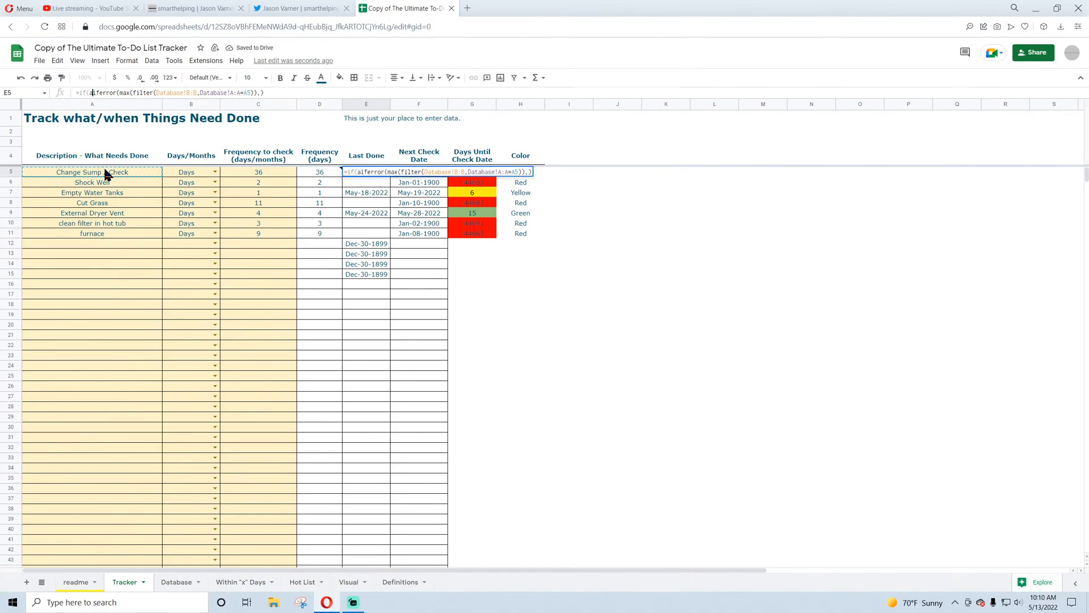
text(="","",)
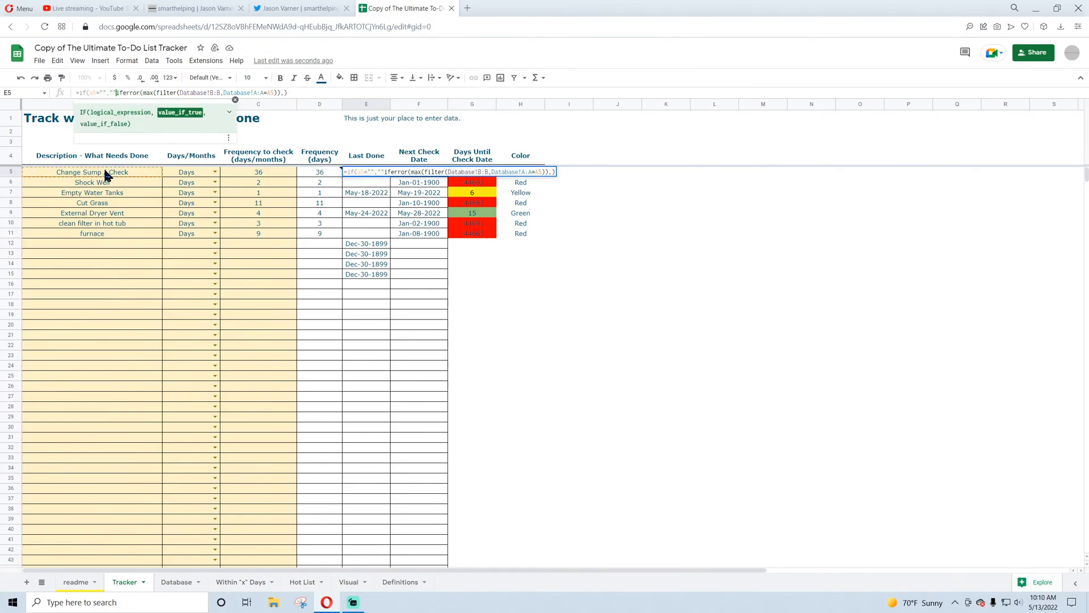
key(Return)
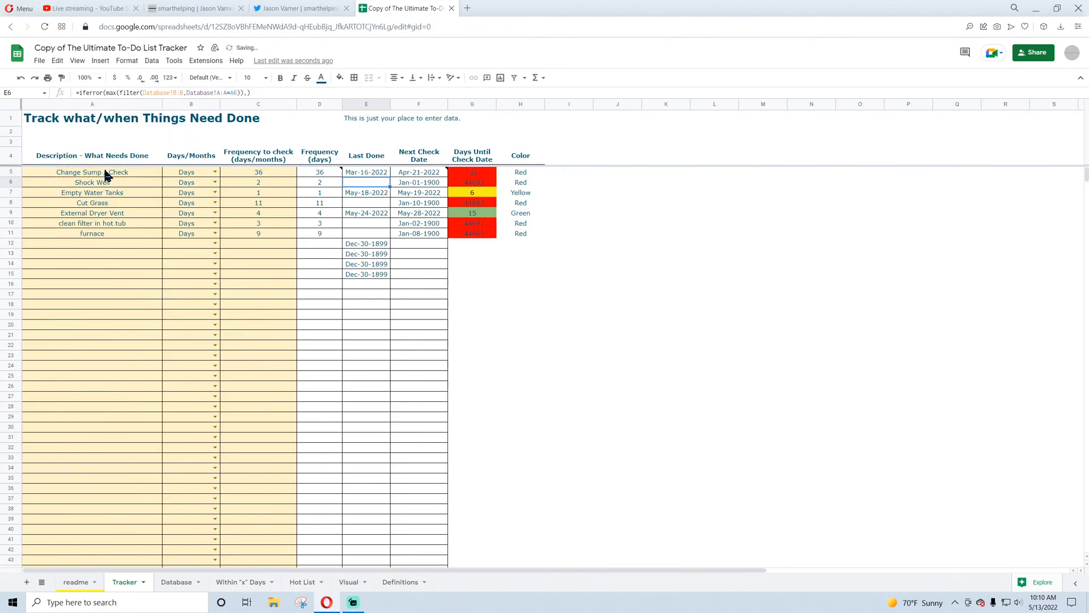
click(370, 169)
drag(389, 175, 380, 543)
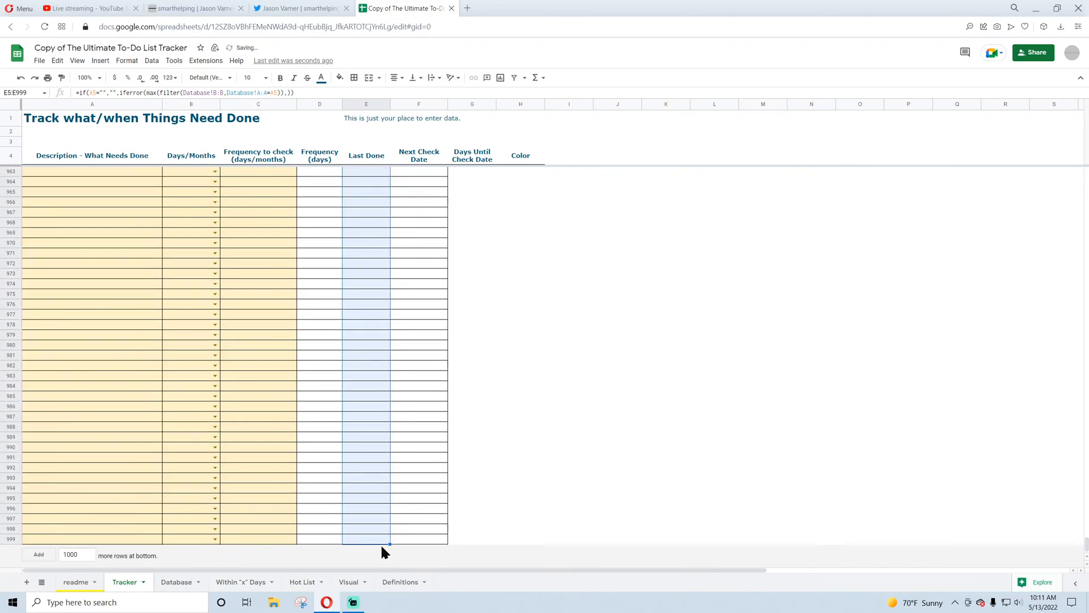
- Check the Tracker sheet's last rows, and review the task descriptions and check frequencies in its first rows
click(379, 366)
click(111, 316)
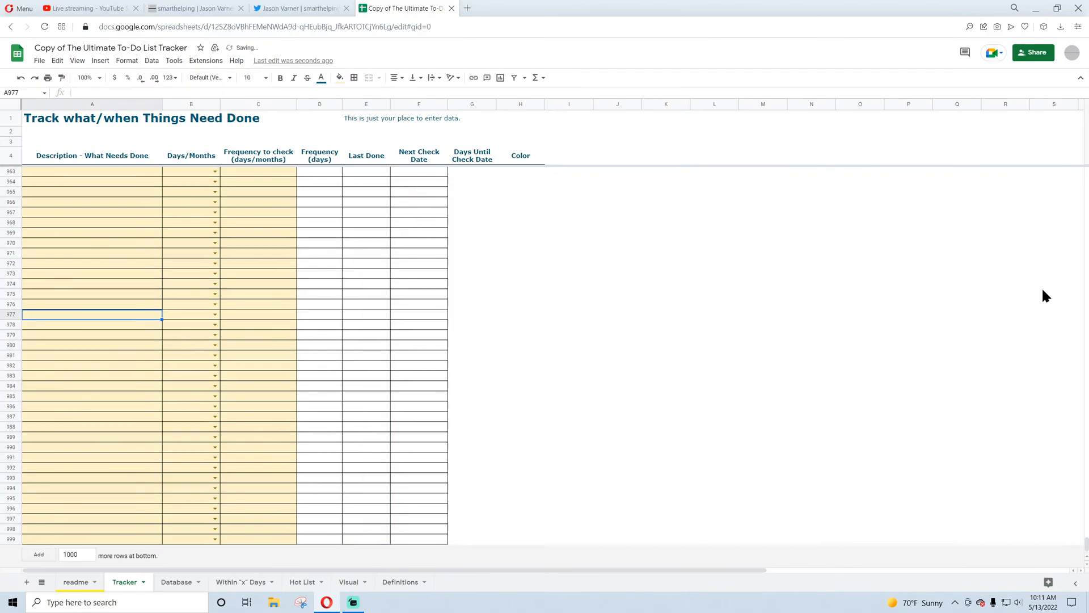
drag(1086, 546, 1086, 173)
click(908, 284)
click(115, 172)
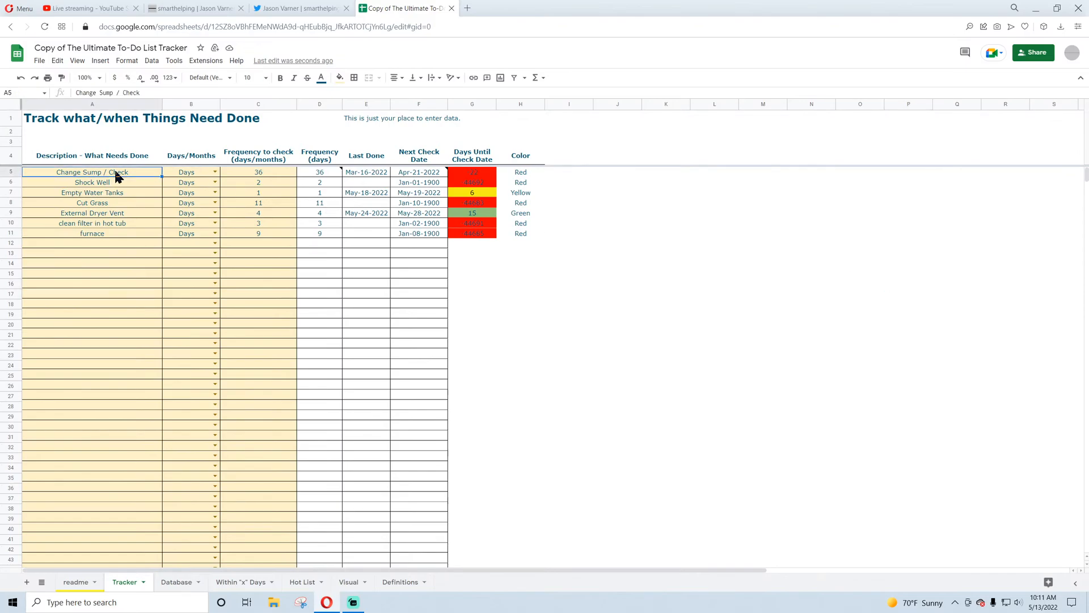
click(116, 182)
click(110, 193)
click(107, 213)
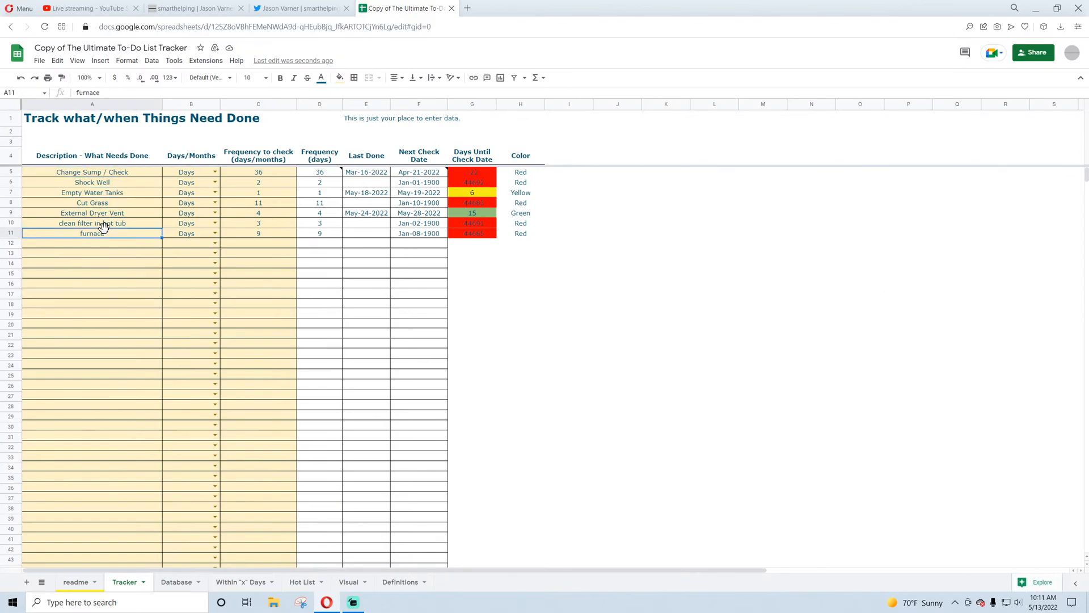
click(261, 213)
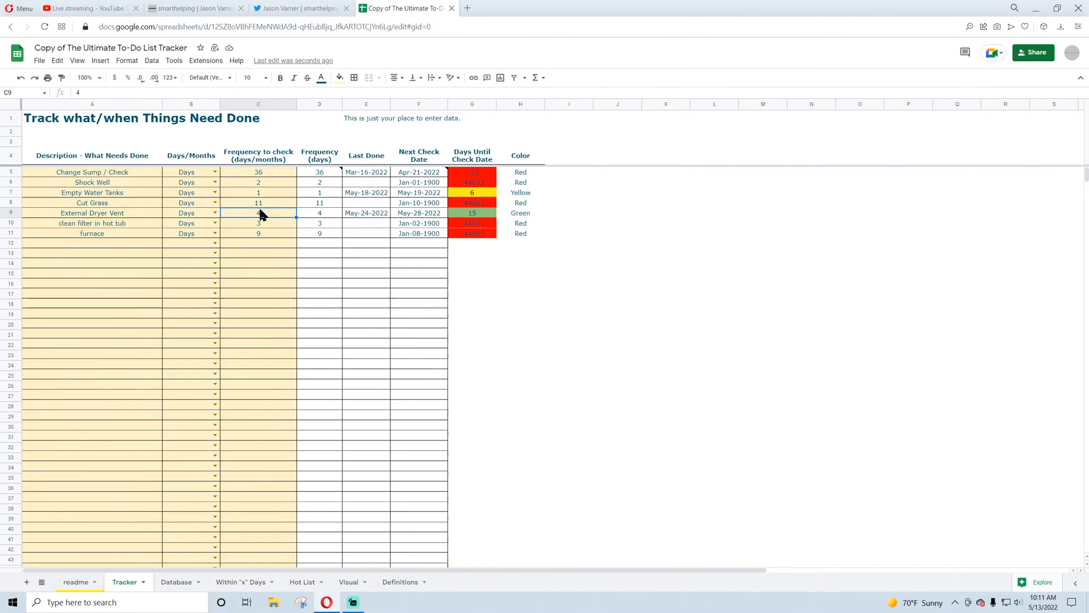
- Compare the Last Done formulas in E5:E9 with the Next Check Dates and their task descriptions on the Tracker sheet
click(370, 172)
click(366, 182)
click(363, 193)
click(363, 202)
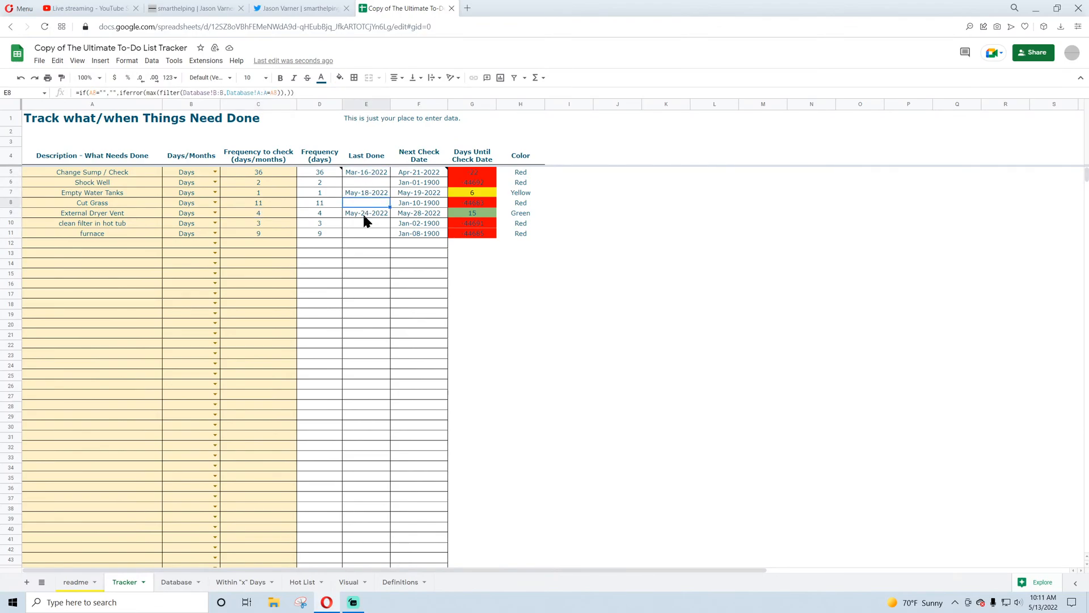
click(362, 212)
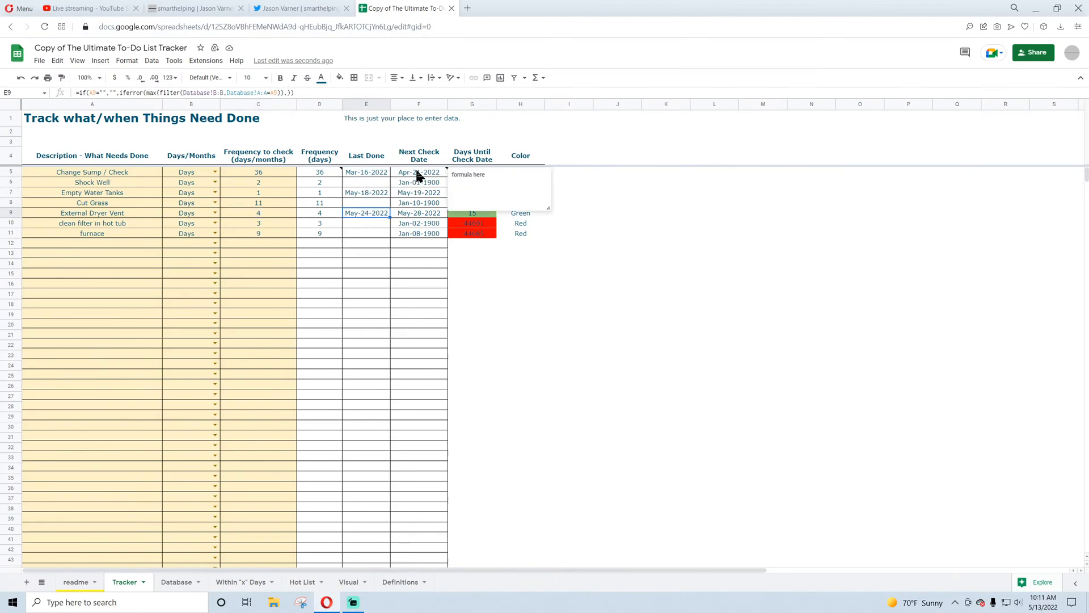
click(411, 182)
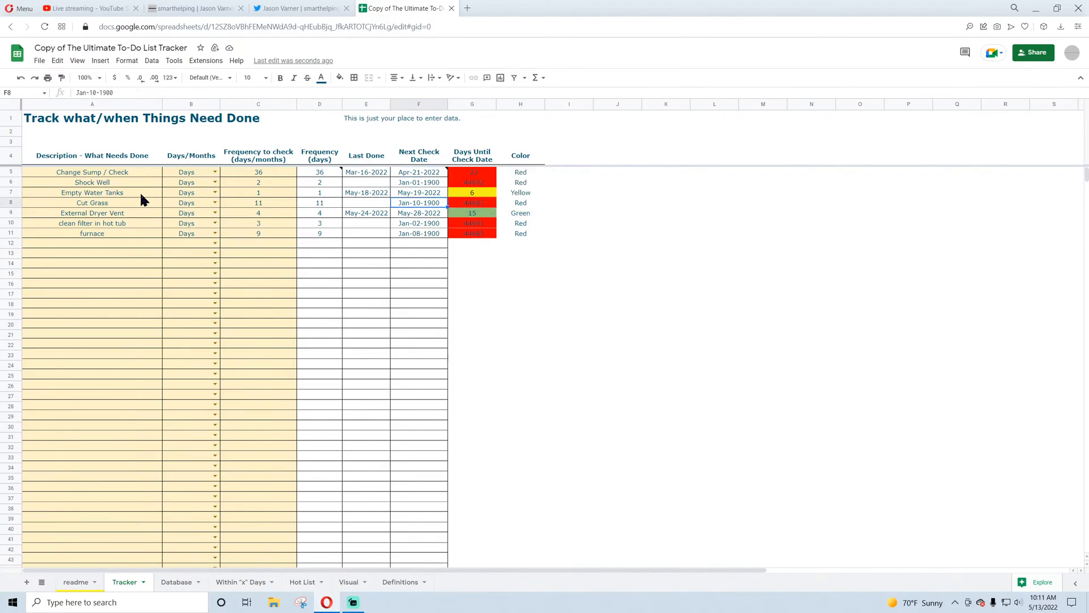
click(111, 184)
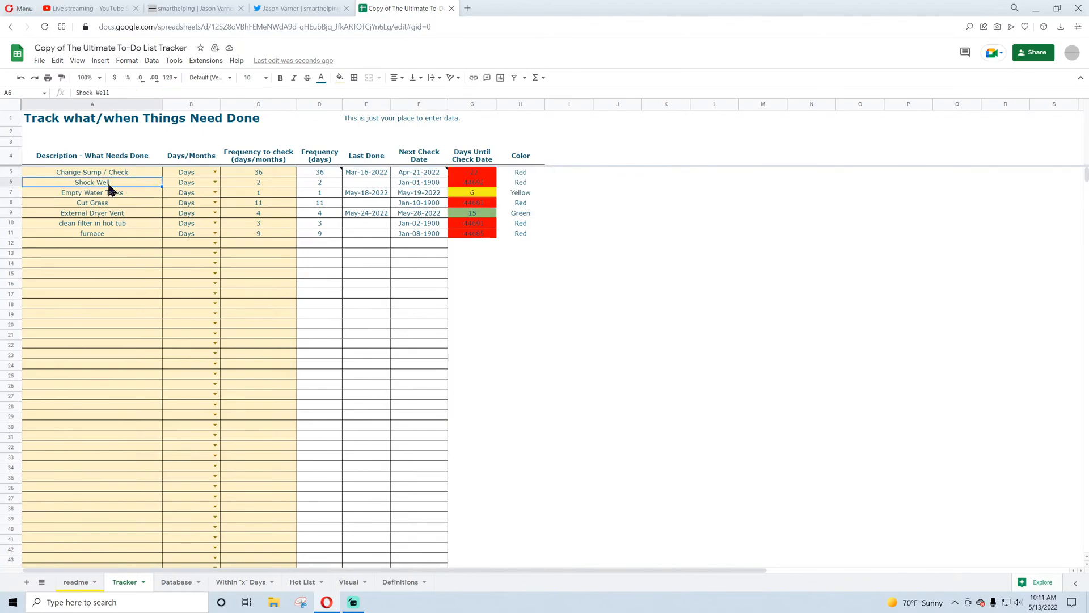
- Log Shock Well with the date Apr 7, 2022 in Database row 9 and check its Last Done date on the Tracker sheet
click(177, 582)
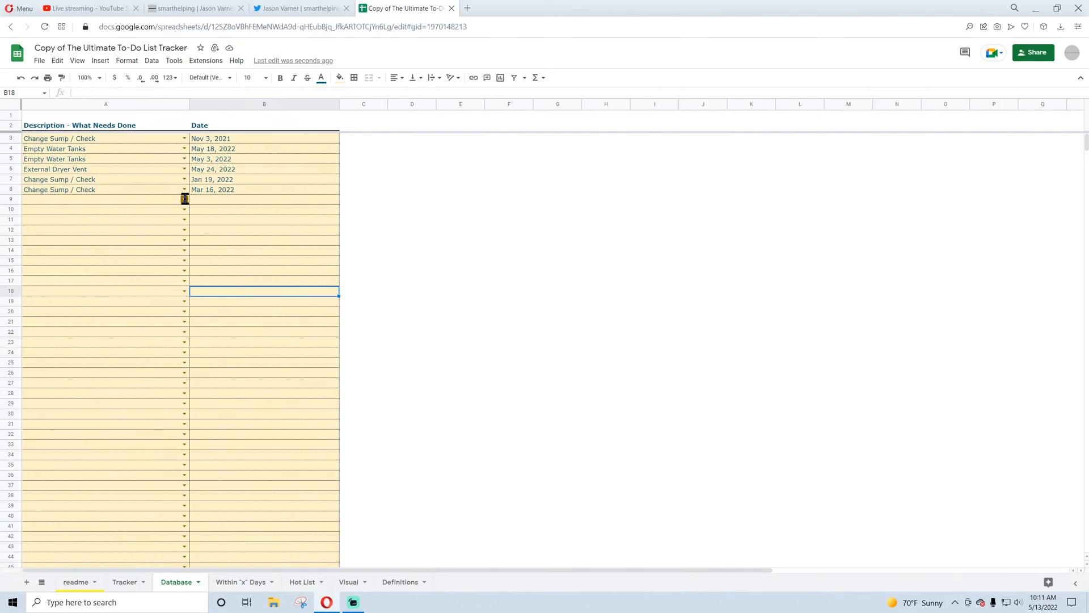
click(184, 199)
click(54, 224)
double_click(218, 200)
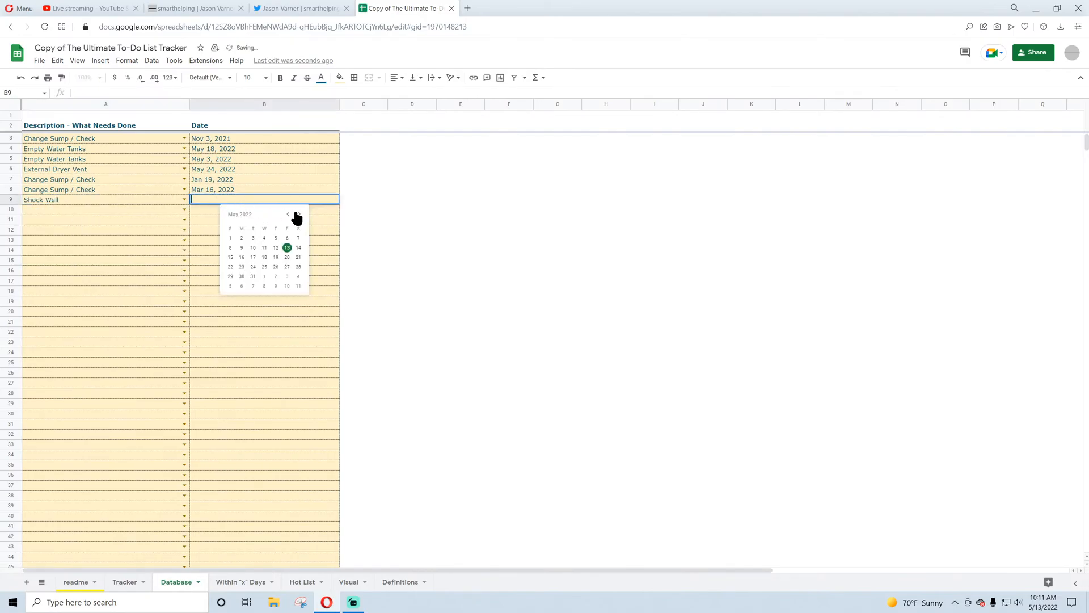
click(287, 214)
click(276, 249)
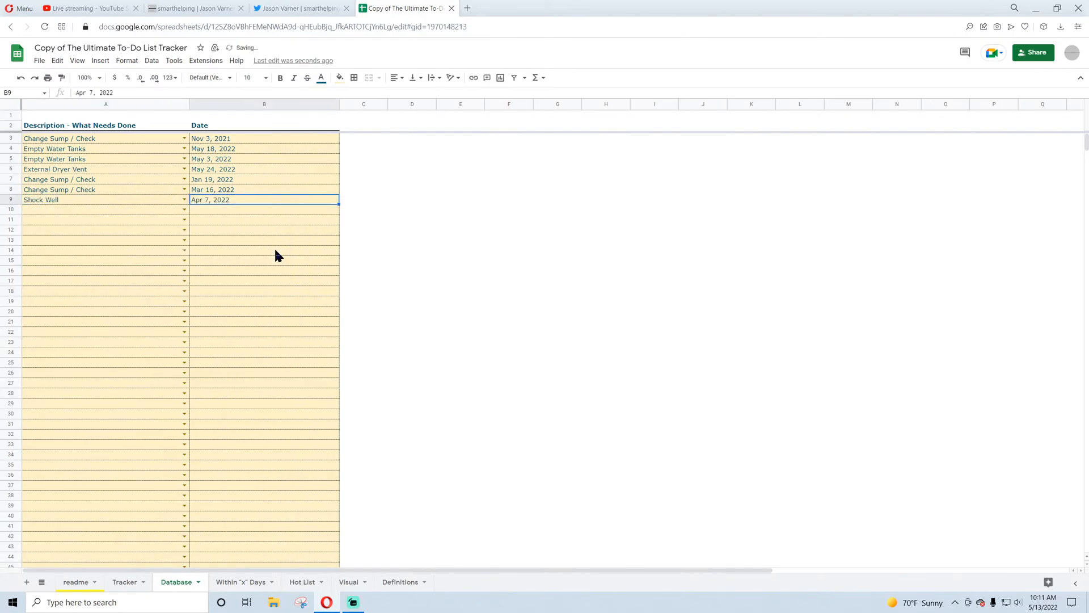
click(125, 582)
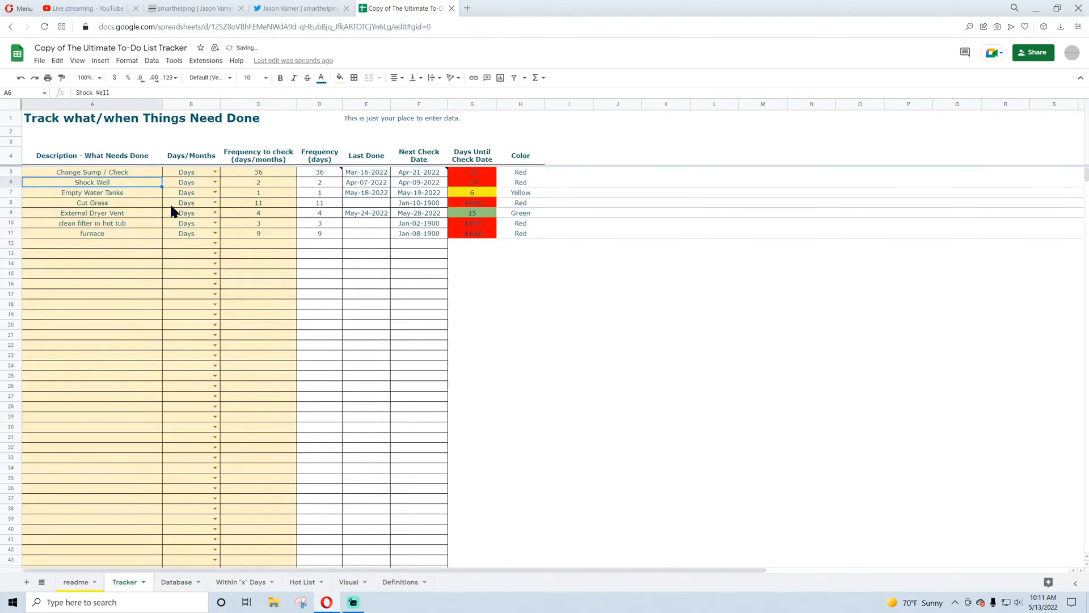
click(110, 183)
click(368, 184)
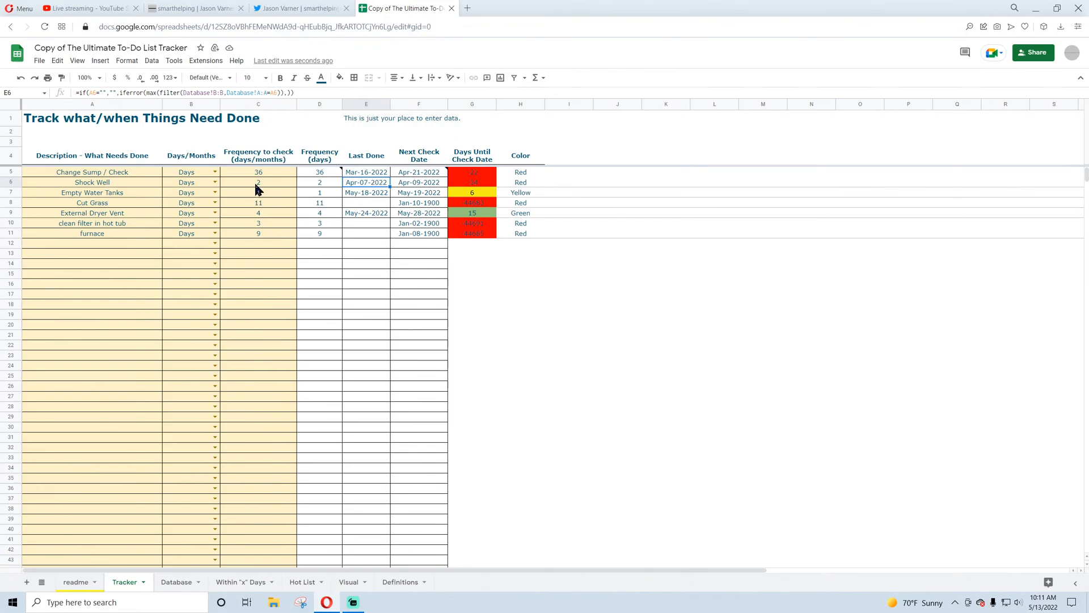
- Set the Days/Months unit to Months for Shock Well, Empty Water Tanks and Change Sump / Check on the Tracker sheet
click(217, 183)
click(187, 206)
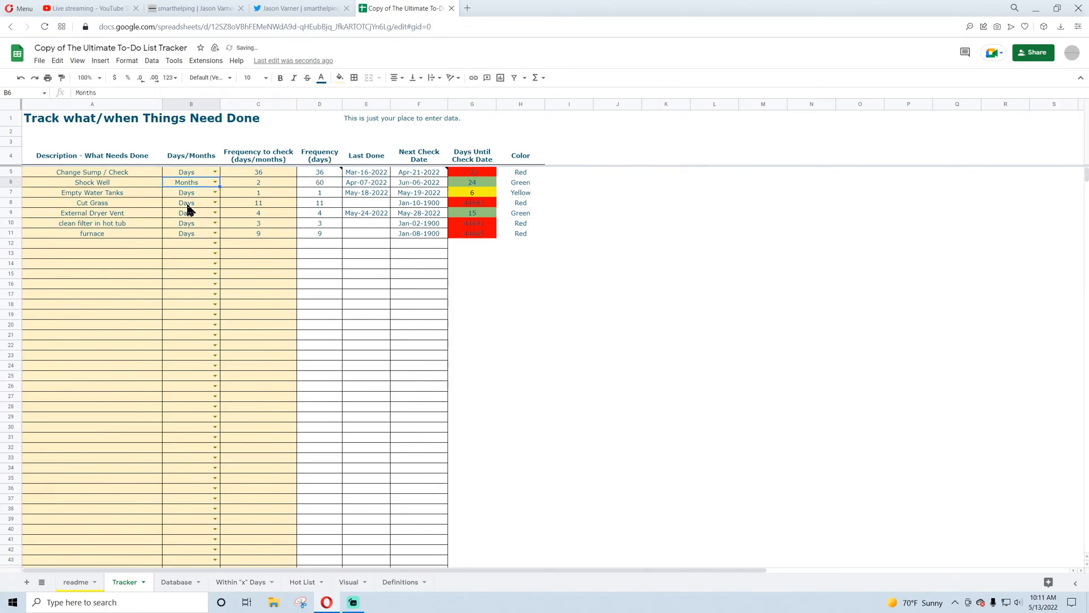
click(214, 195)
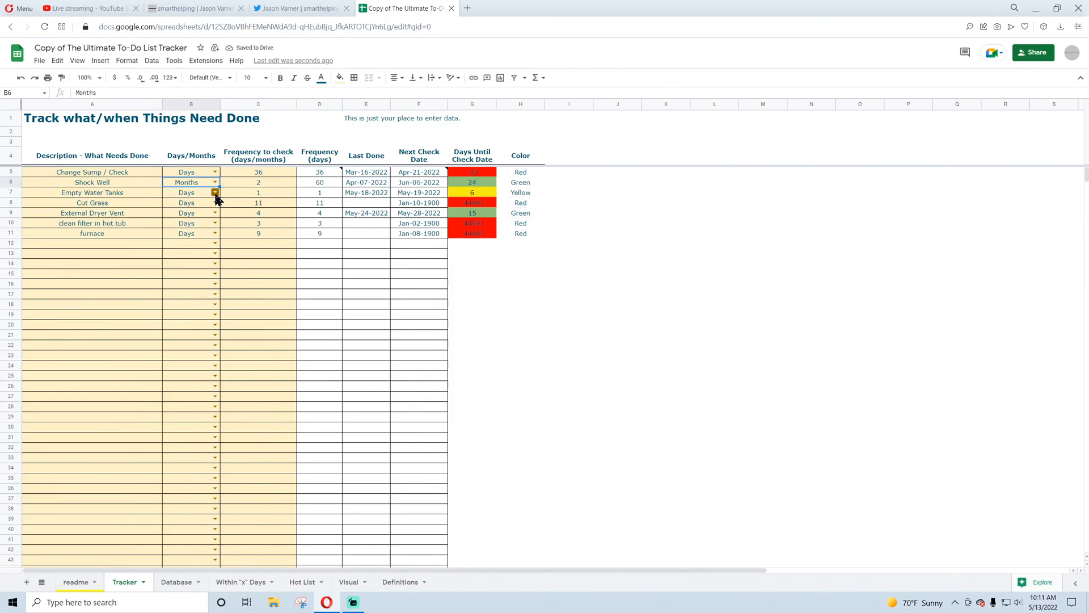
click(215, 193)
click(179, 215)
click(215, 172)
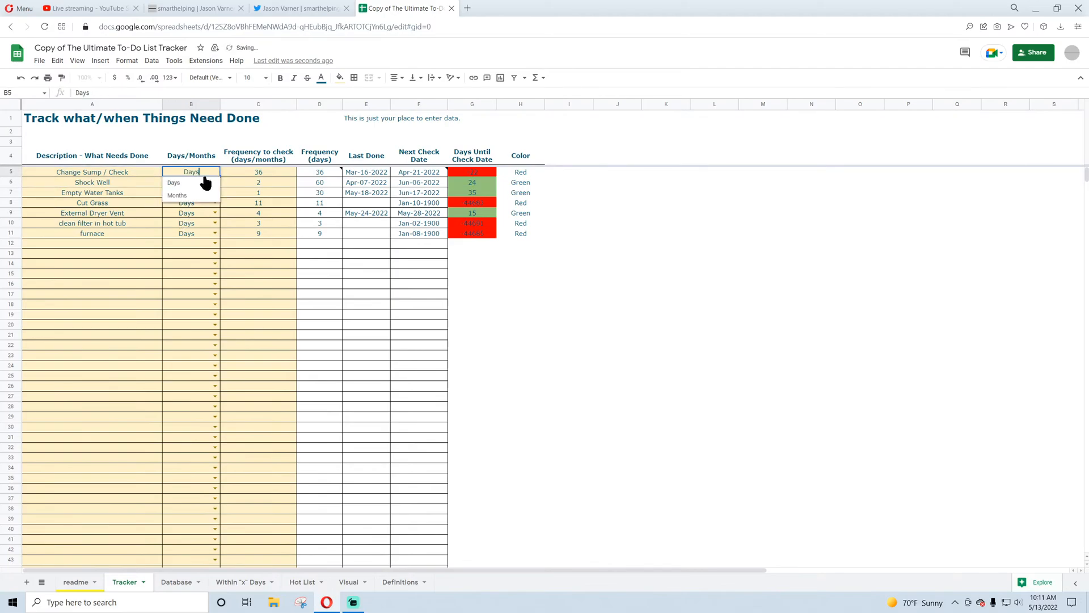
click(179, 195)
- Set the frequency to check for Change Sump / Check to 3
click(259, 176)
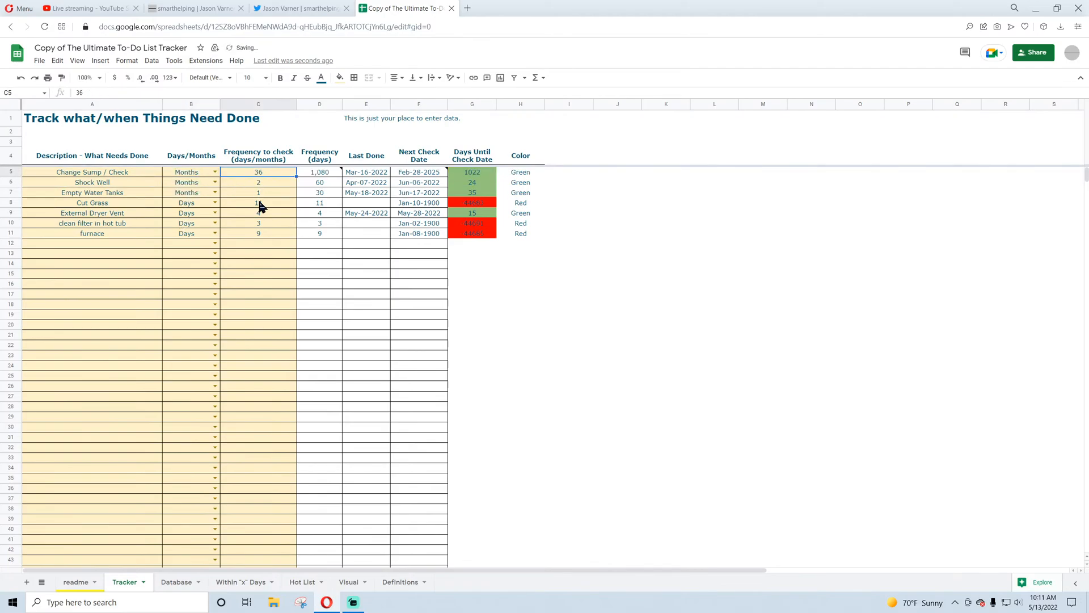
text(3)
click(270, 244)
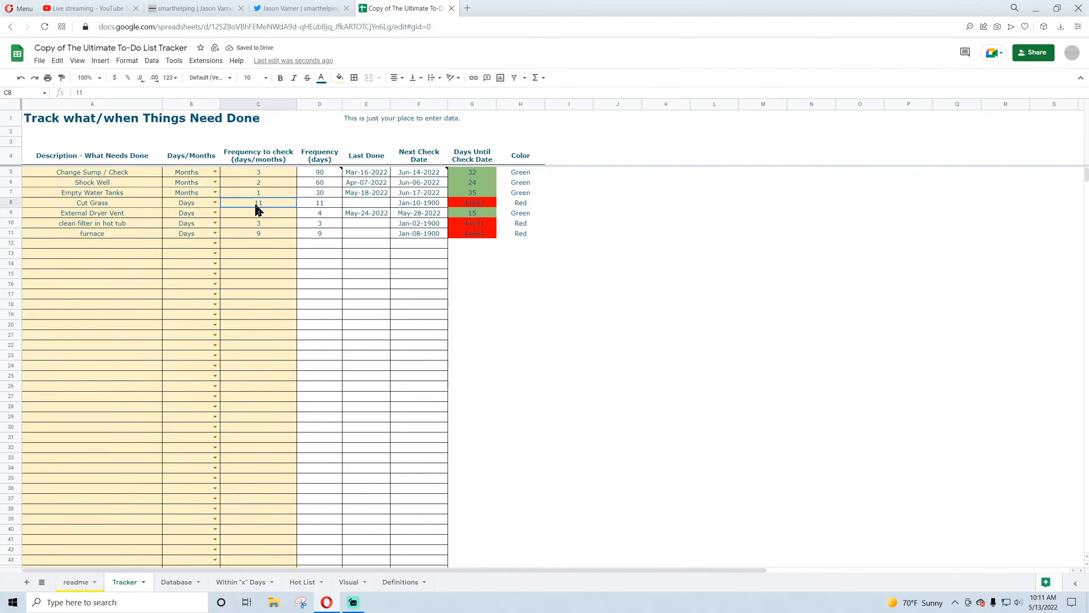
- Log Cut Grass with the date Apr 27, 2022 in Database row 10
click(176, 582)
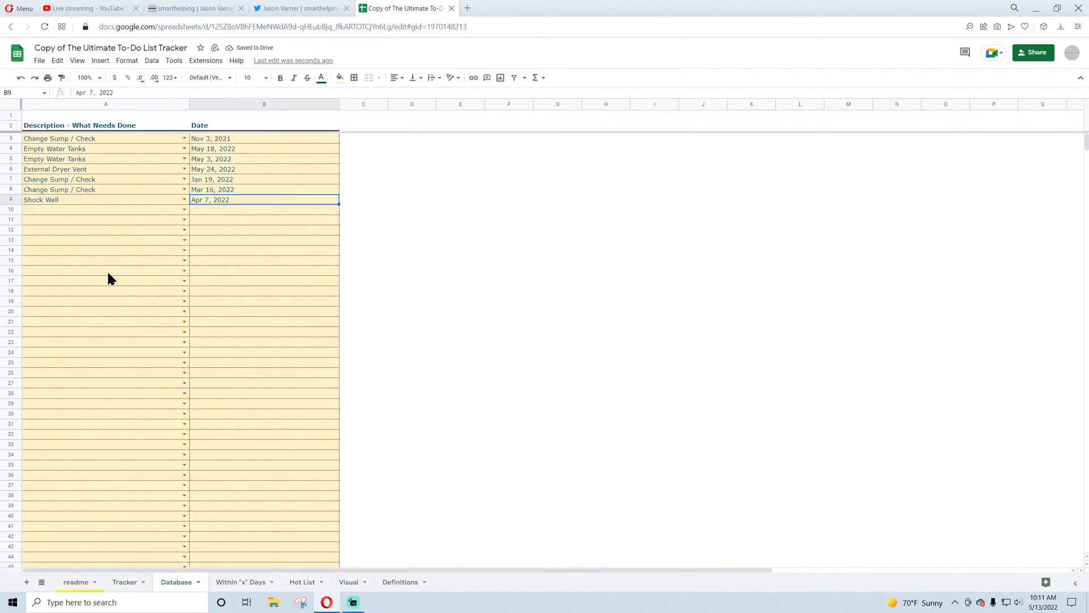
click(184, 209)
click(54, 258)
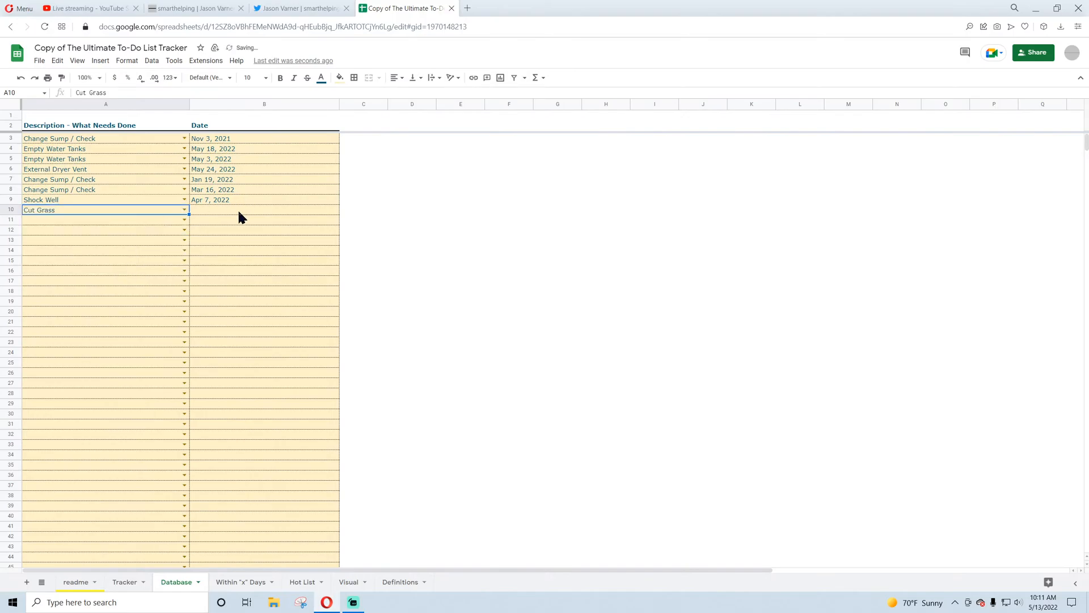
double_click(238, 211)
click(287, 225)
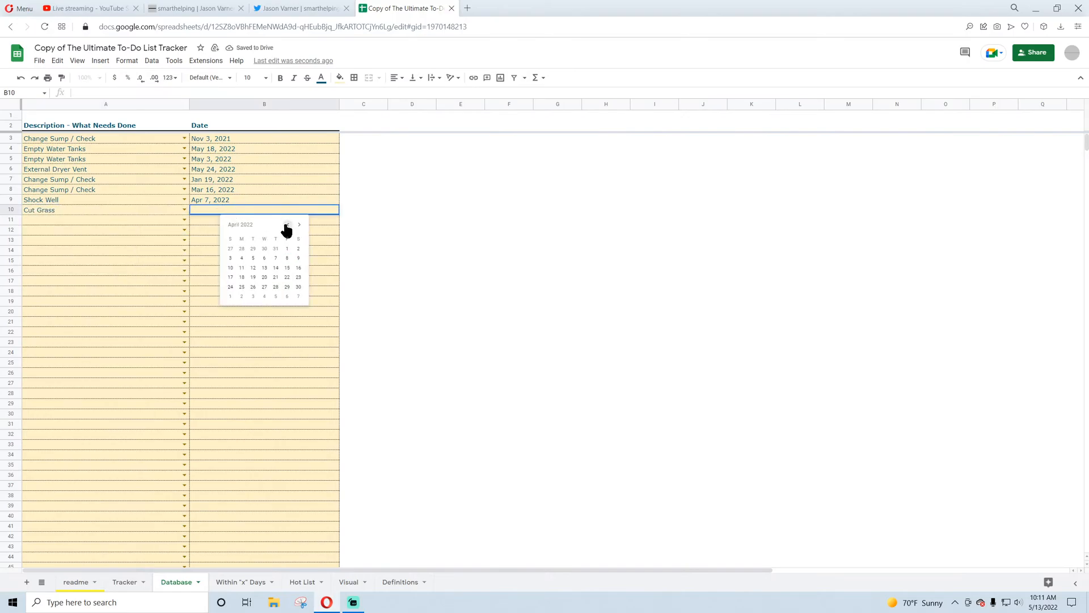
click(265, 286)
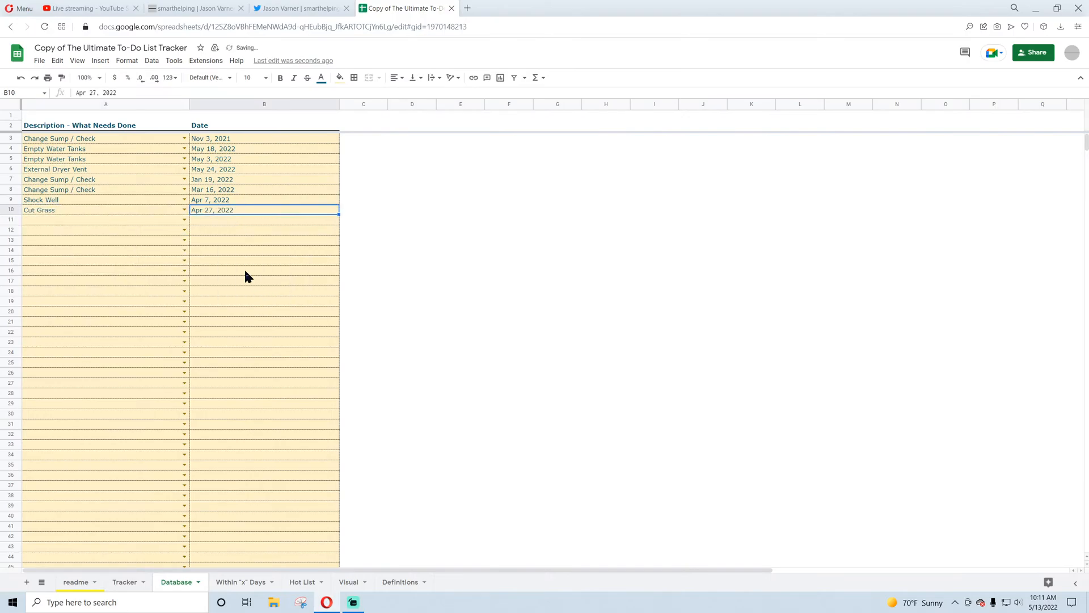
- Check the Last Done date, Next Check Date and Days Until Check Date for Cut Grass on the Tracker sheet
click(126, 583)
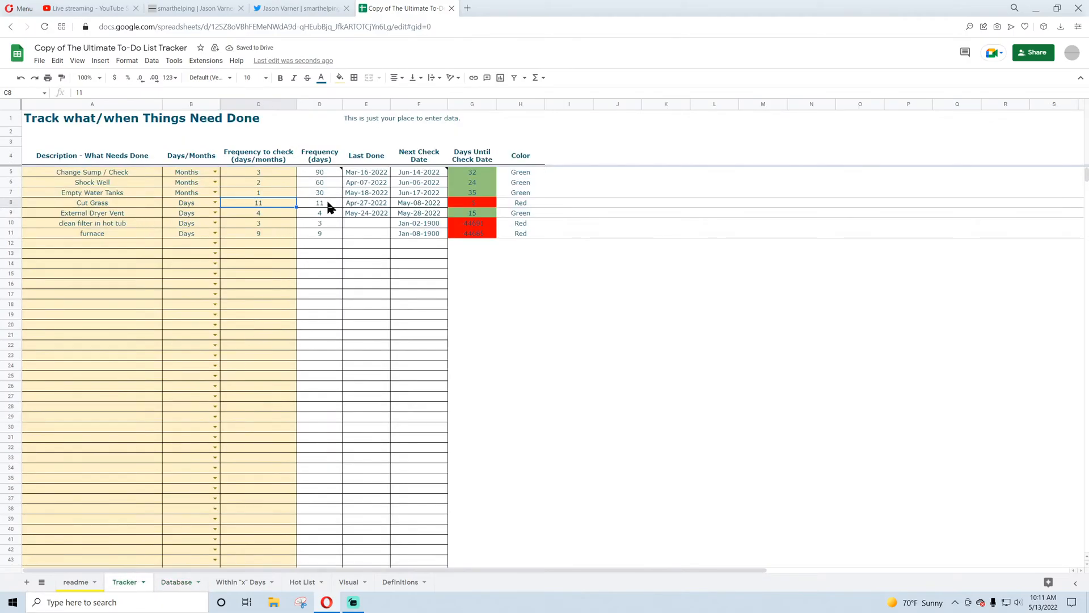
click(368, 205)
click(415, 205)
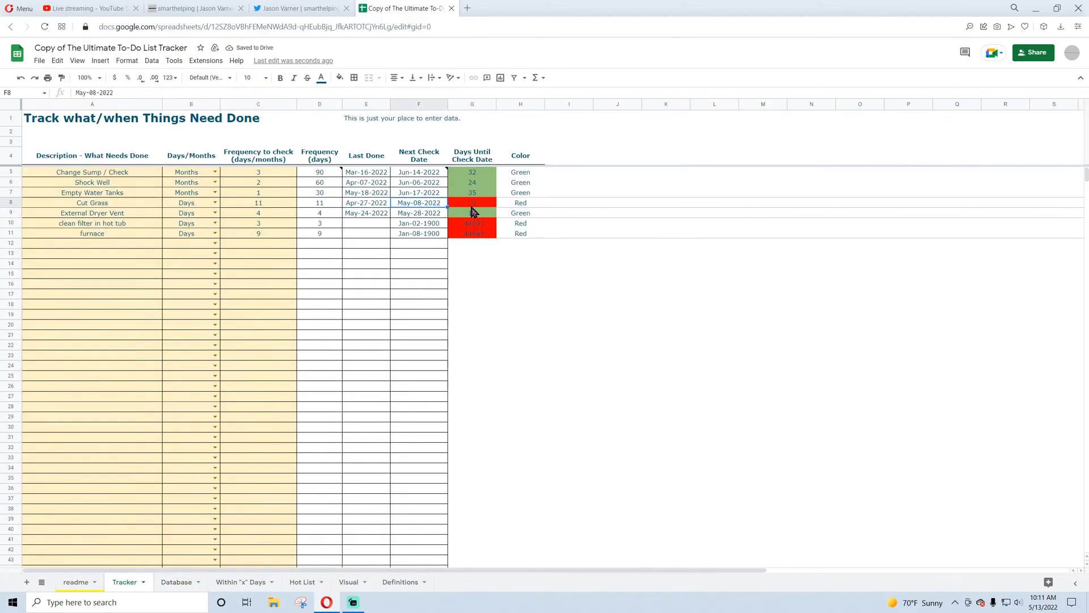
click(471, 206)
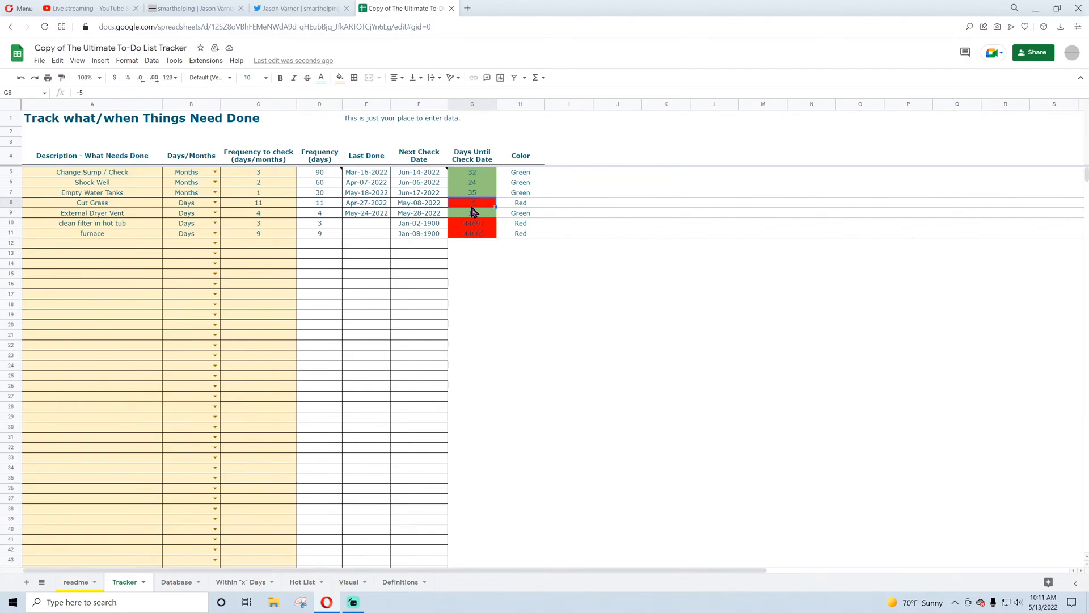
- On the Within "x" Days sheet, set the coming-due limit in E2 to 45 days and review the days until each check
click(180, 582)
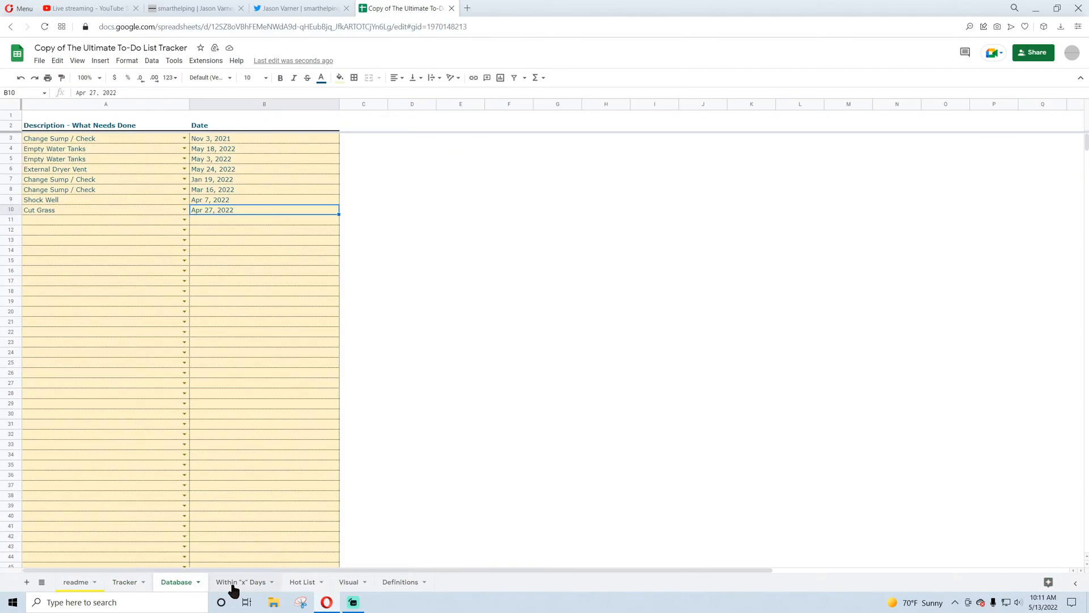
click(236, 584)
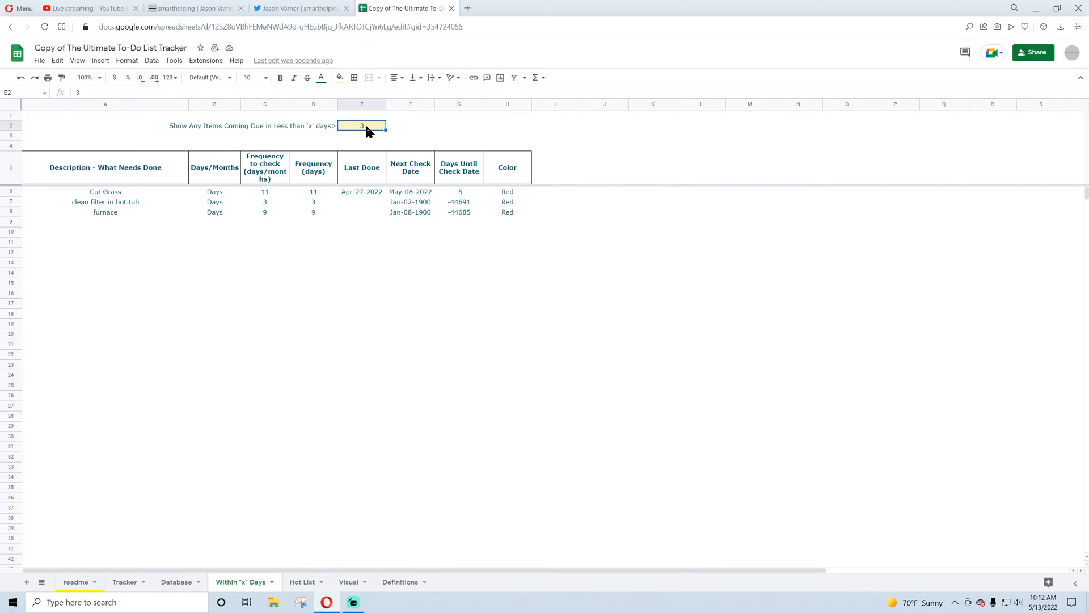
drag(459, 192, 465, 224)
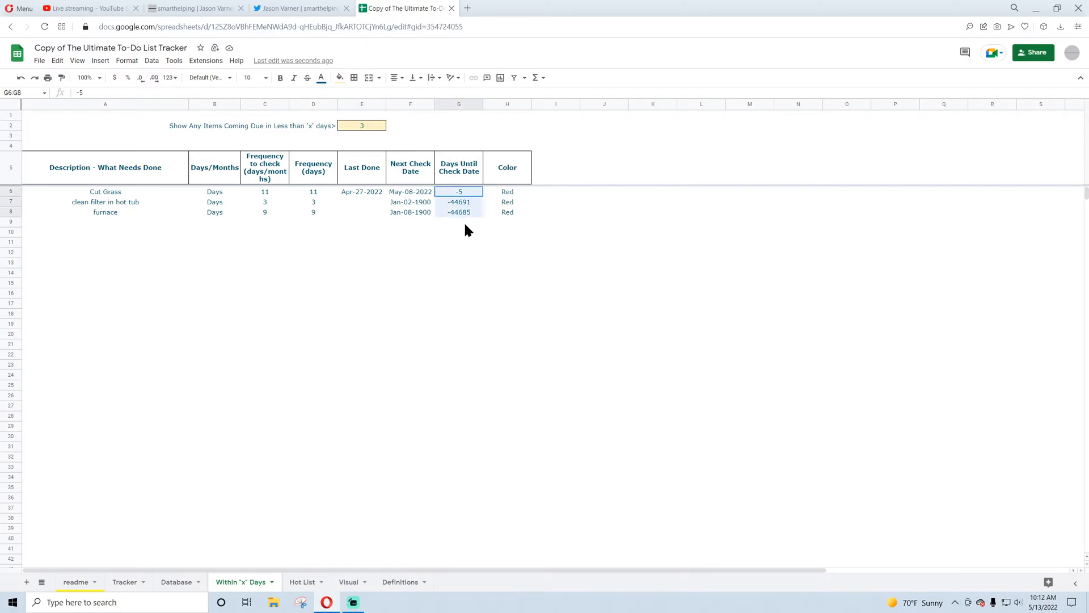
click(369, 130)
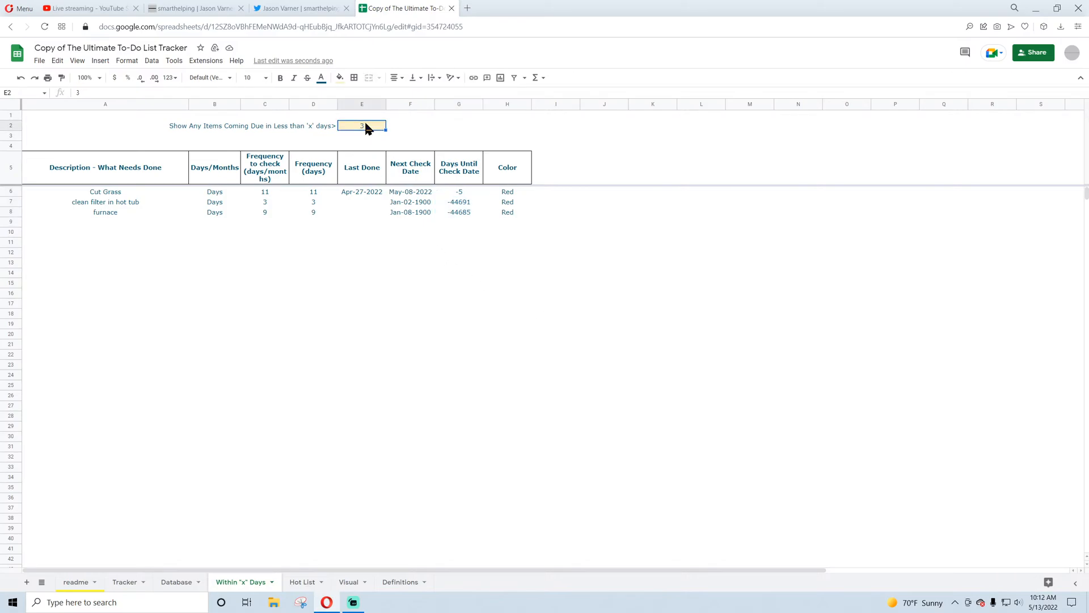
text(45)
key(Return)
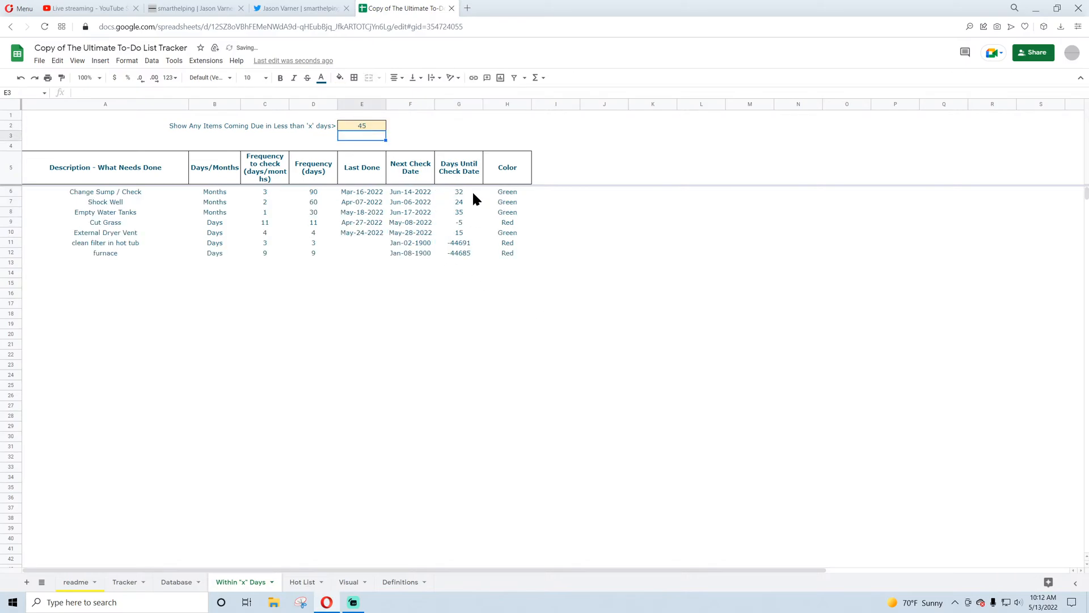
drag(473, 193, 470, 255)
- Set the coming-due limit in E2 to 25 days and check the first listed item's days until its check date
click(364, 126)
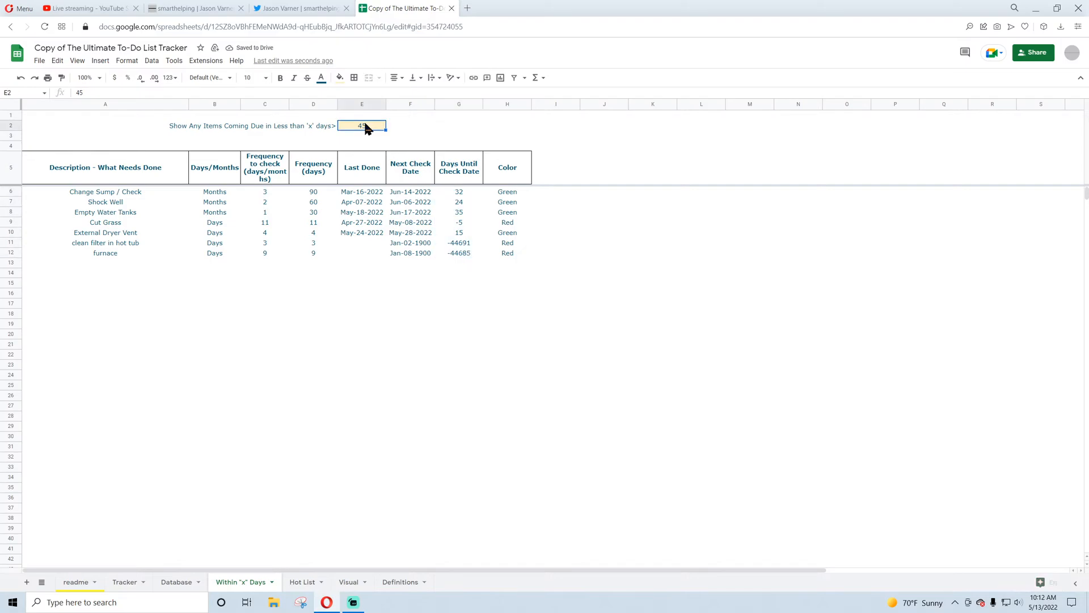
text(25)
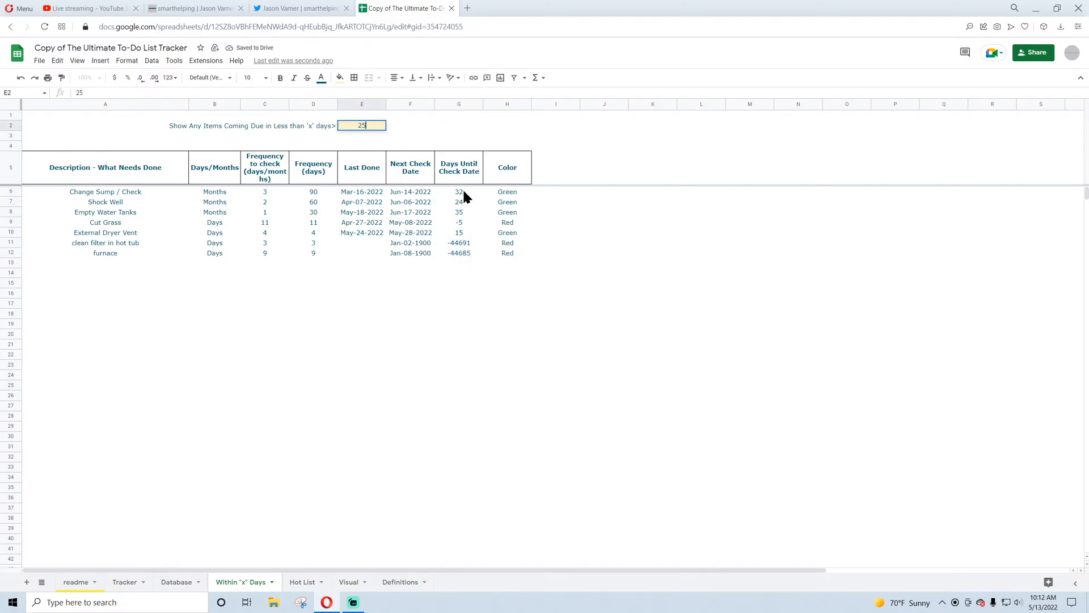
key(Return)
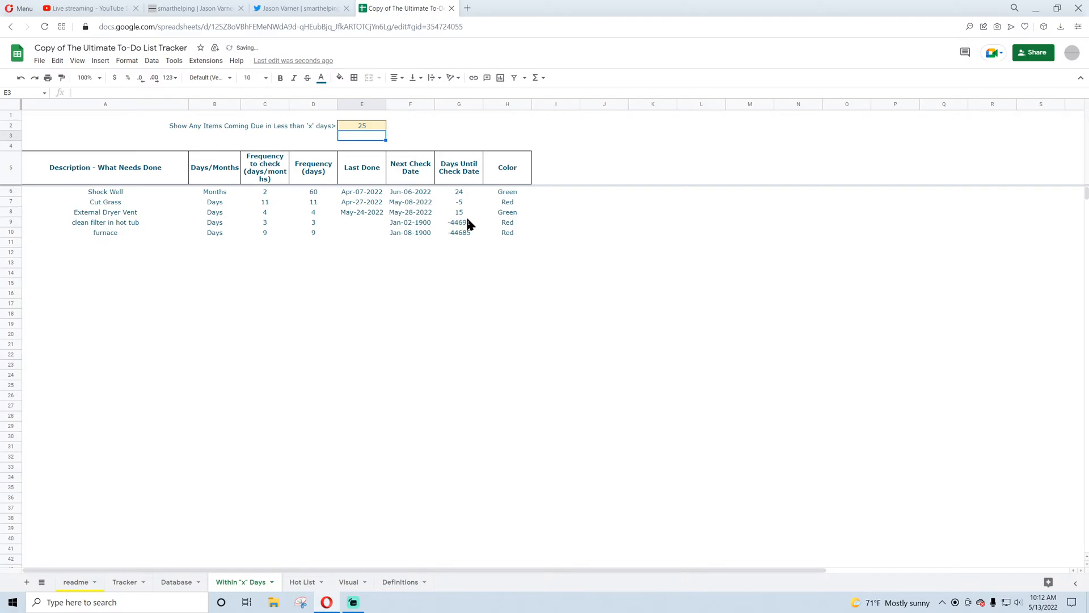
click(462, 192)
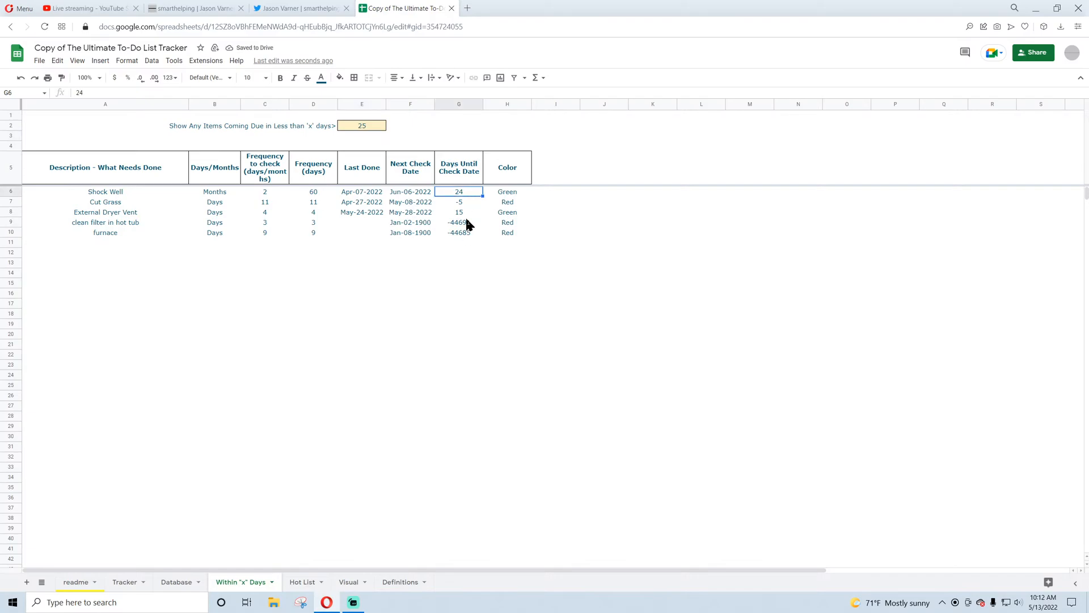
- Log clean filter in hot tub with the date May 17, 2022 in Database row 11
click(126, 583)
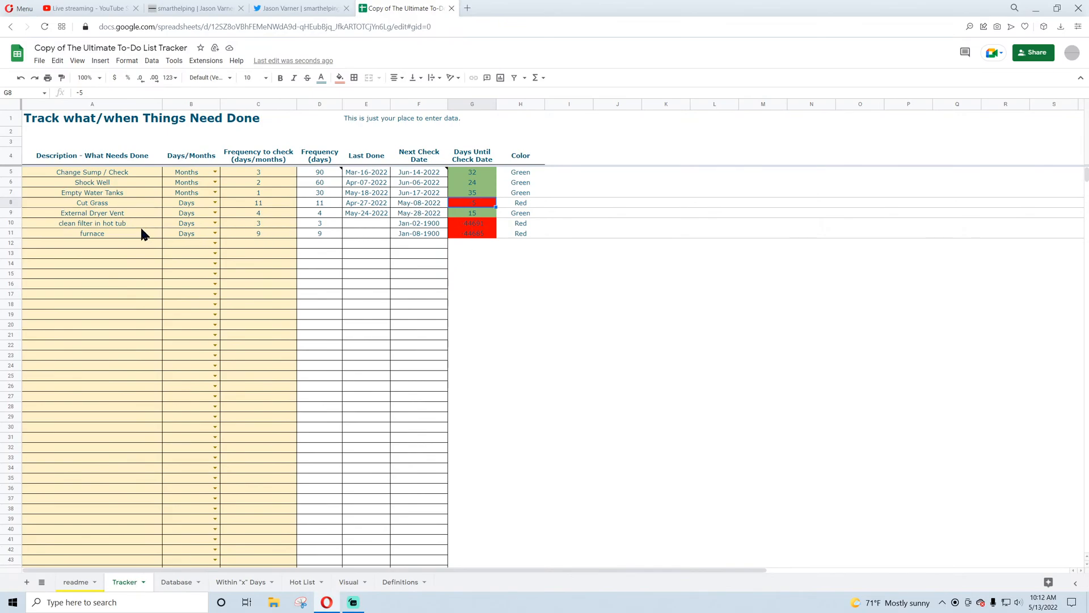
click(121, 224)
click(180, 582)
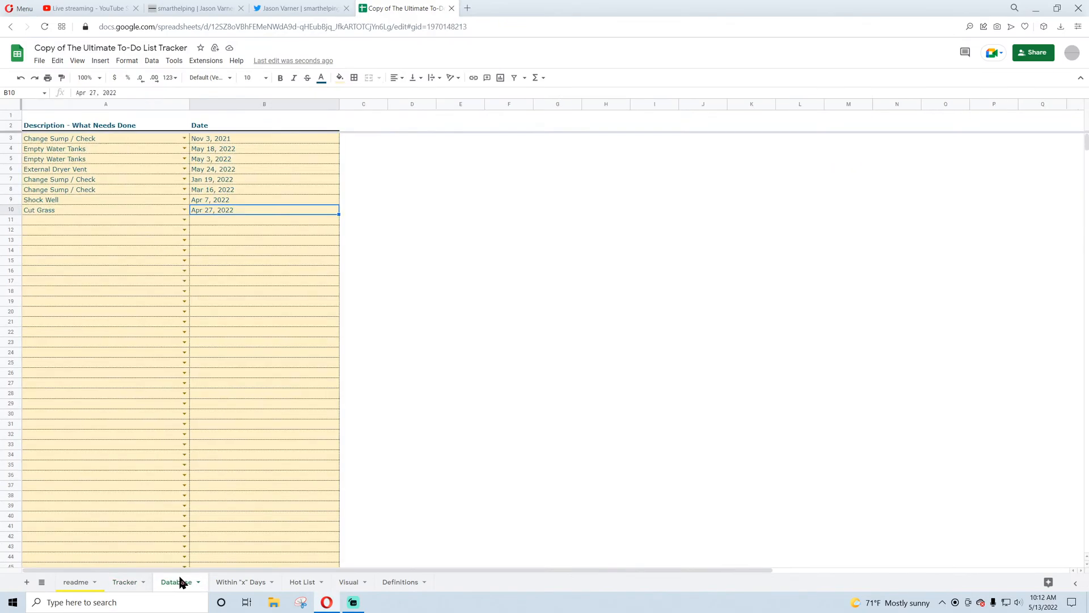
click(185, 220)
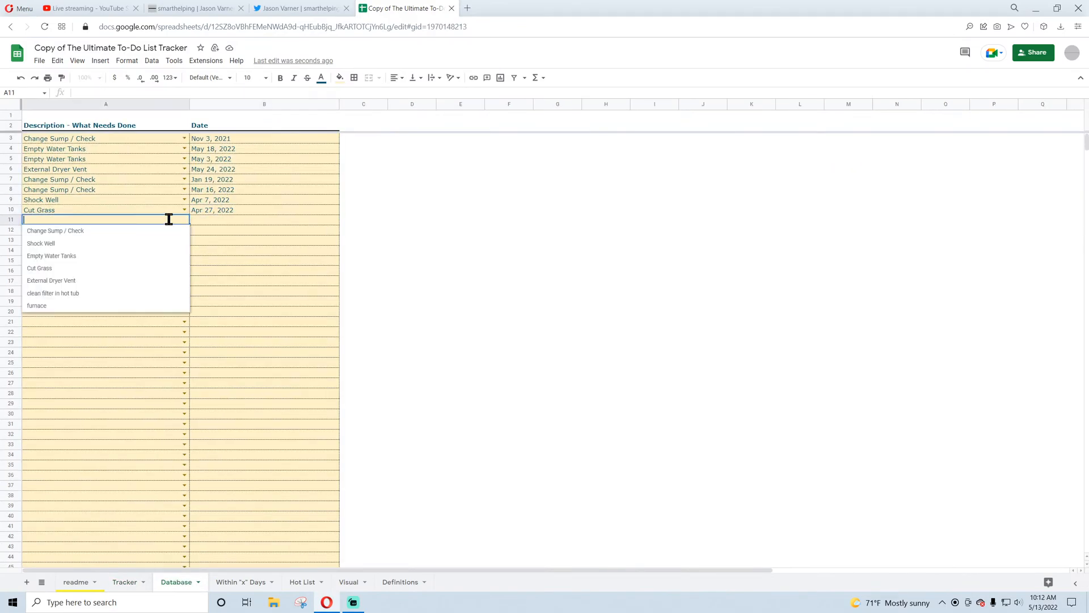
click(76, 292)
double_click(206, 219)
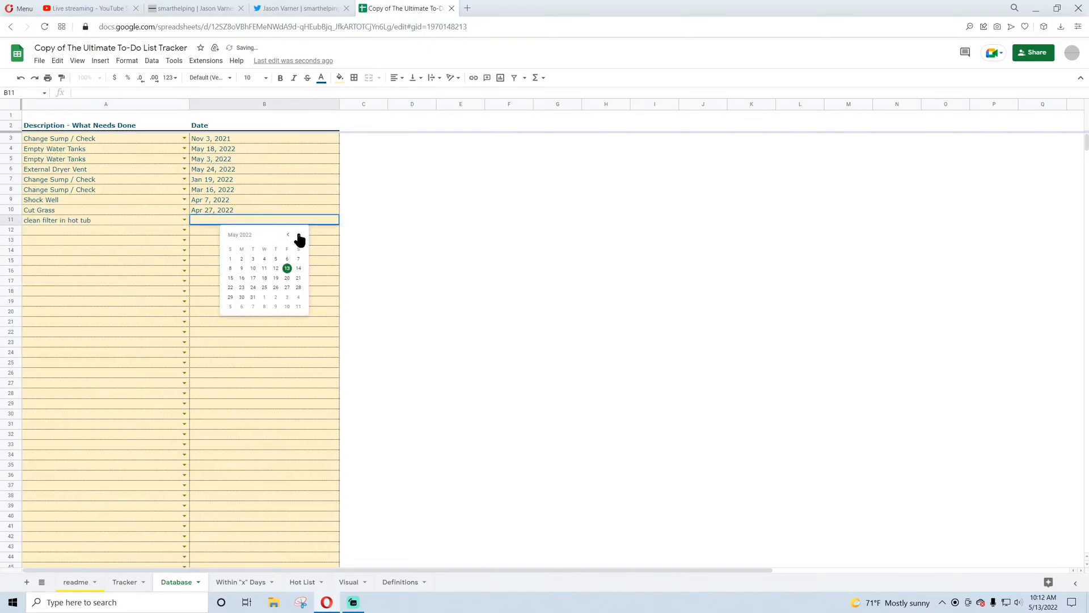
click(253, 278)
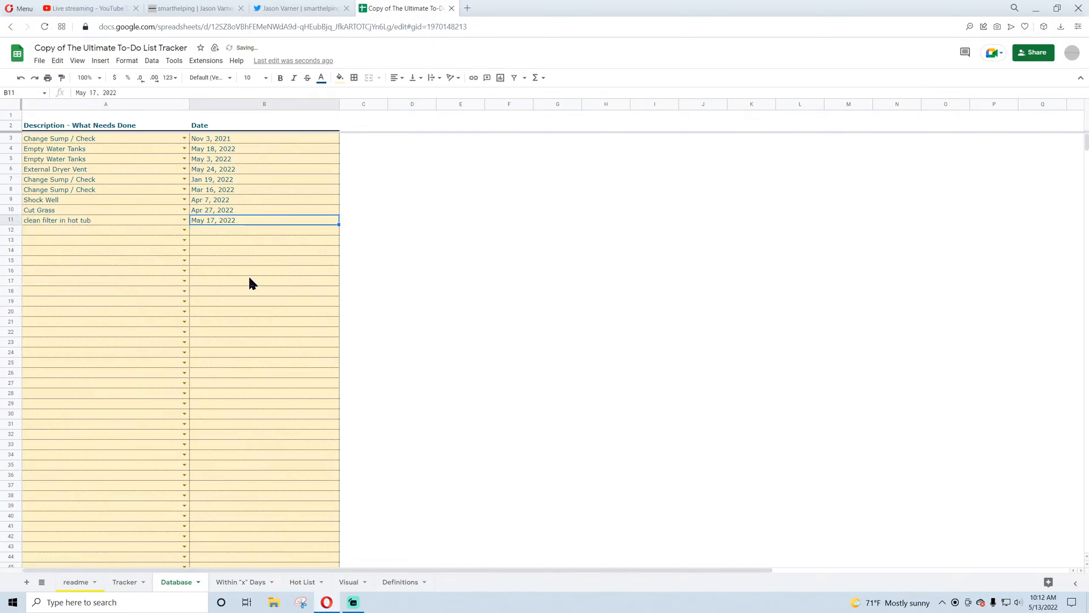
- Check the furnace row on the Tracker sheet and choose furnace as the description in Database row 12
click(122, 582)
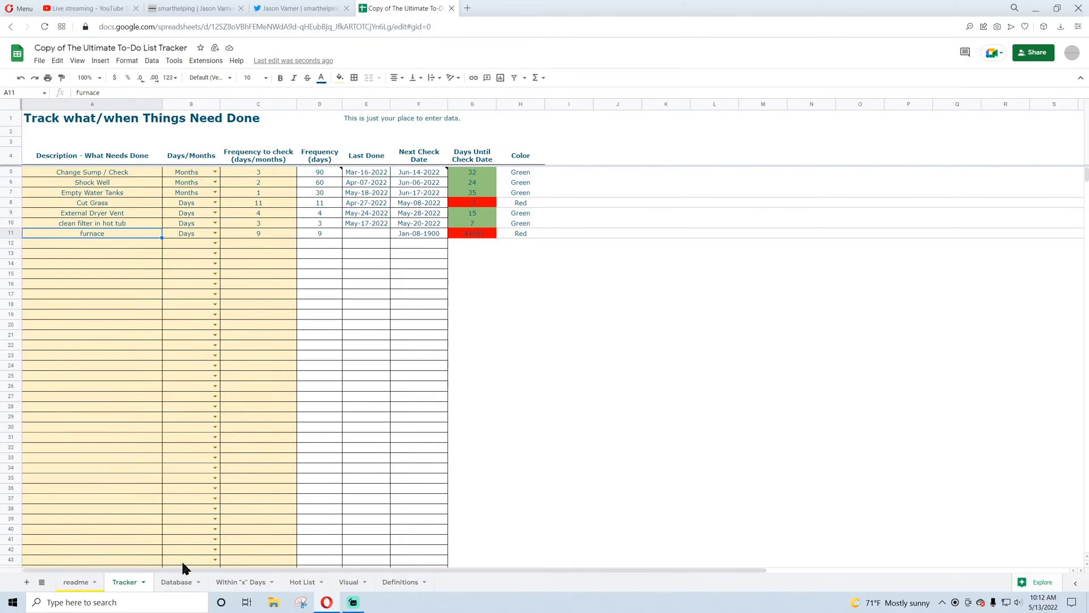
click(180, 580)
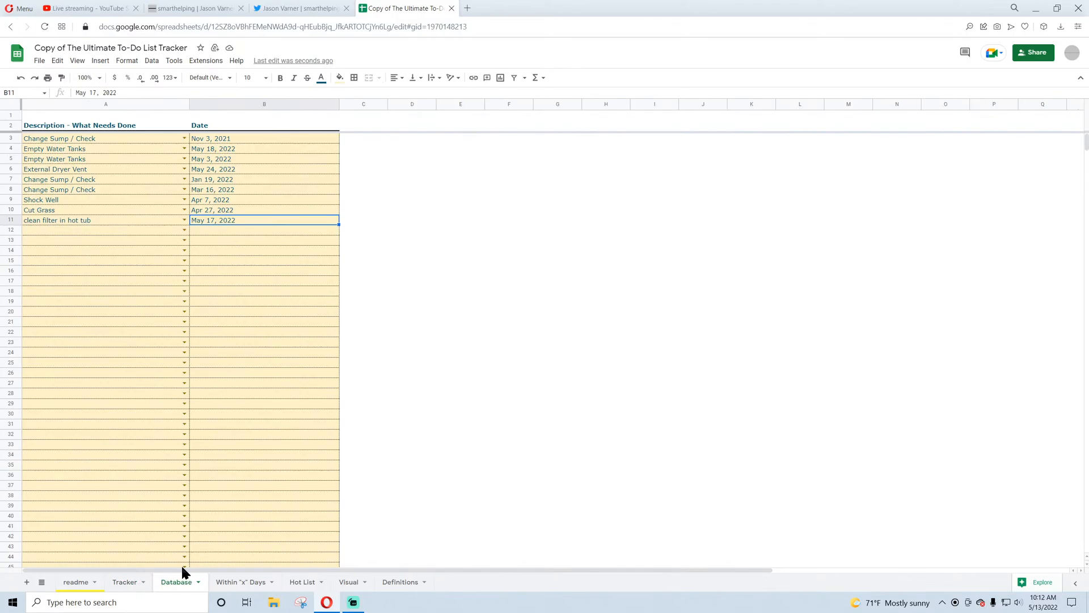
click(184, 230)
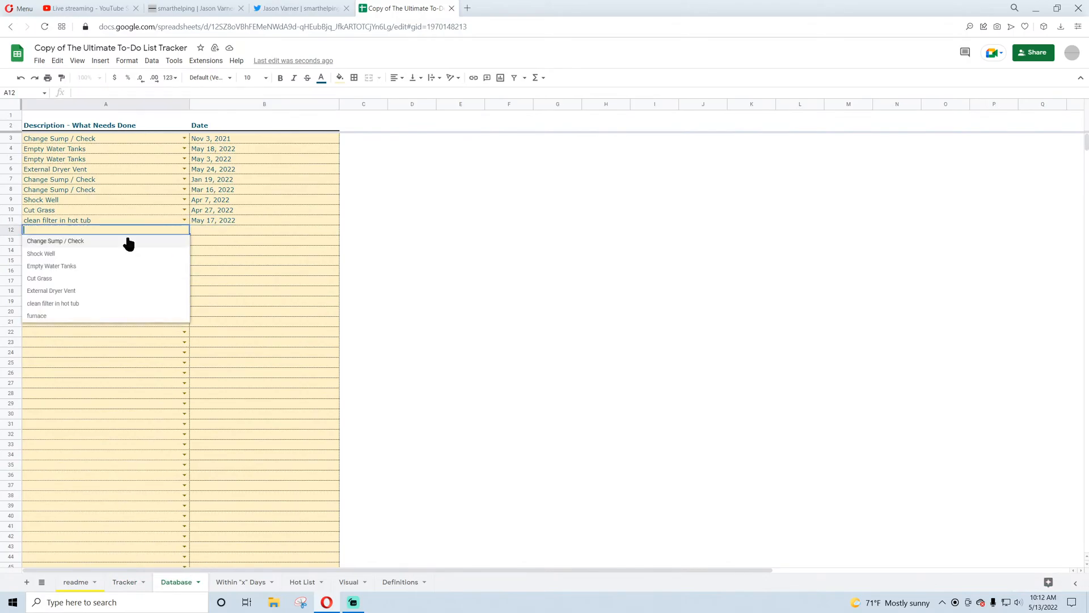
click(62, 316)
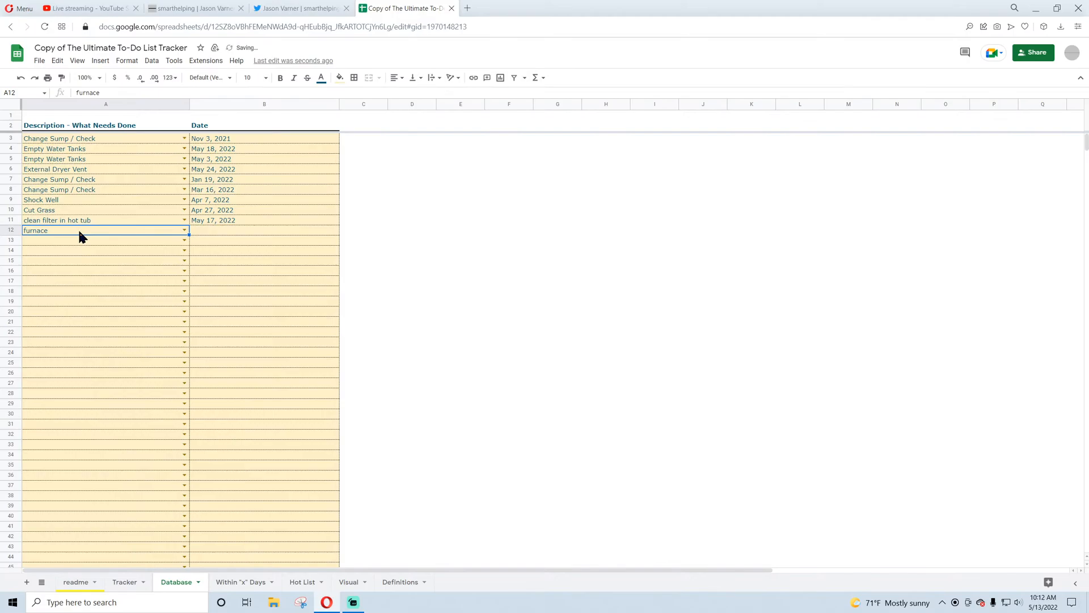
- Apply all borders in a lighter line style to the range A5:F999 on the Tracker sheet
click(125, 588)
drag(100, 170, 98, 346)
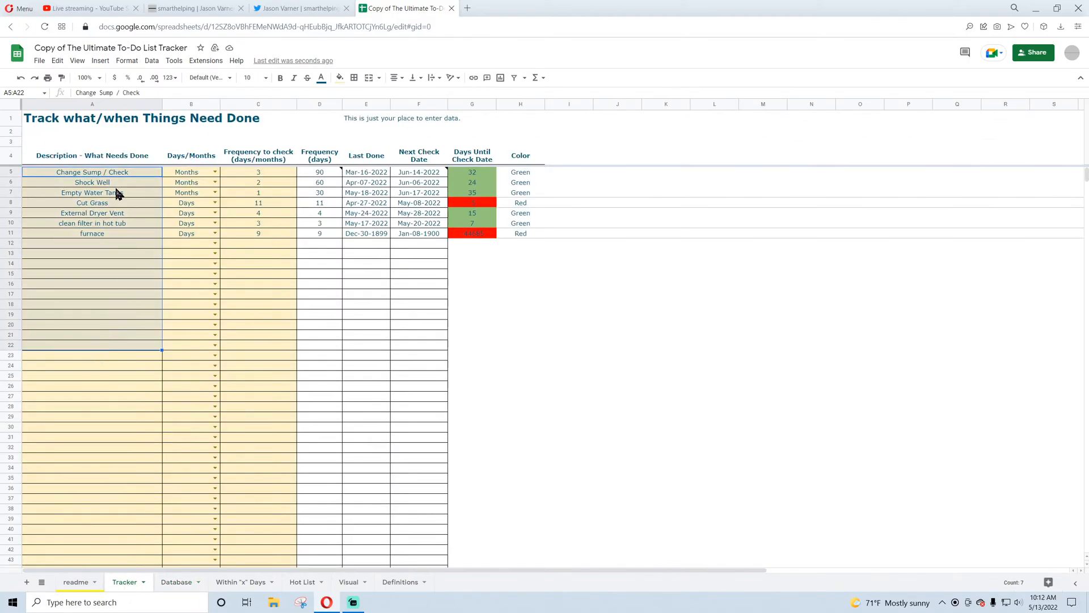
drag(97, 172, 407, 186)
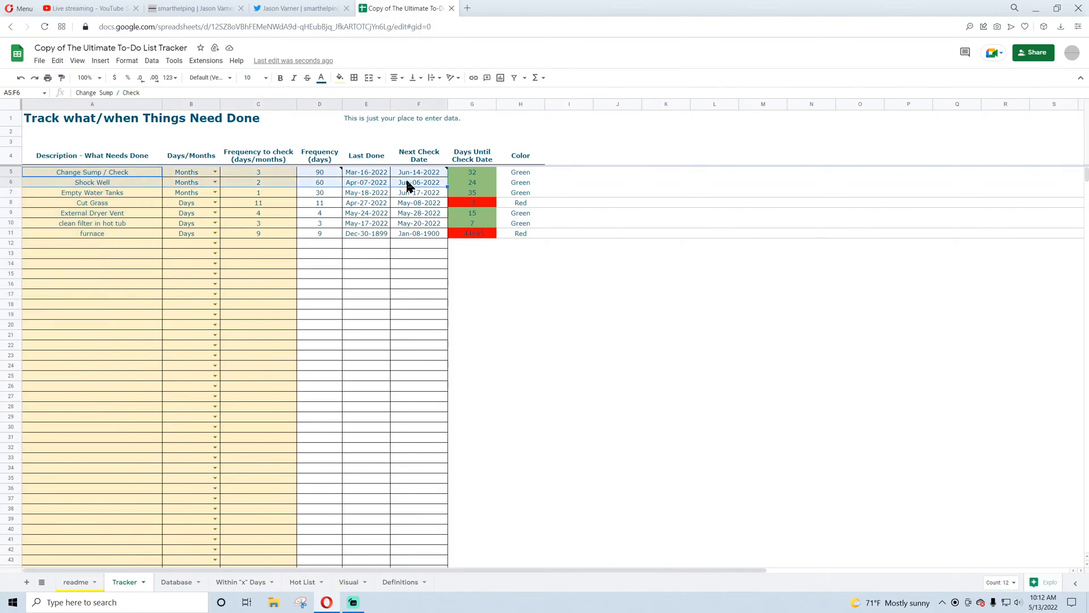
drag(116, 172, 419, 172)
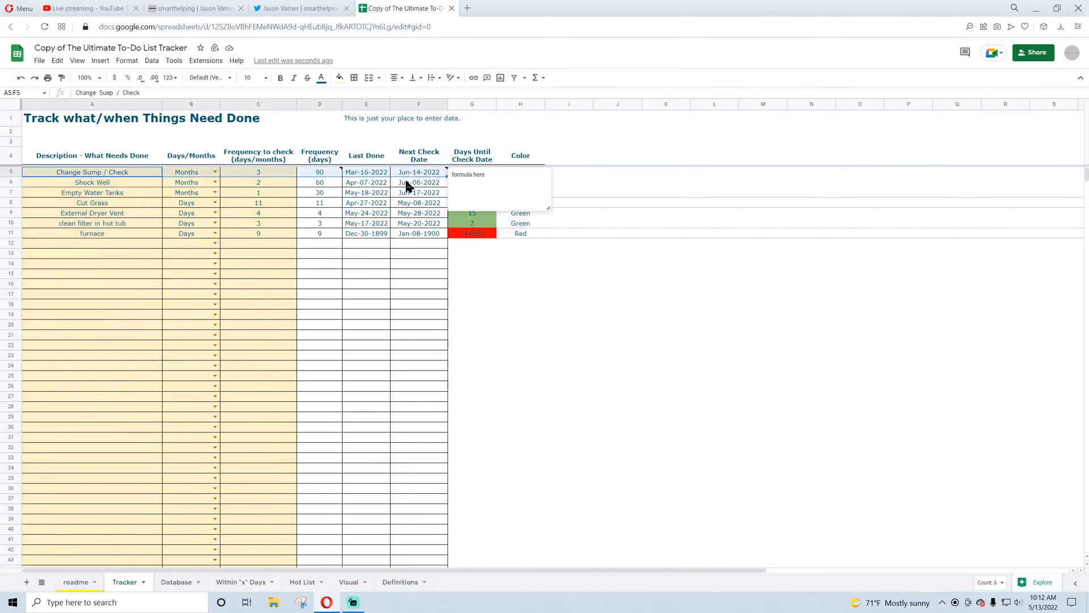
key(ctrl+shift+Down)
key(ctrl+shift+Down)
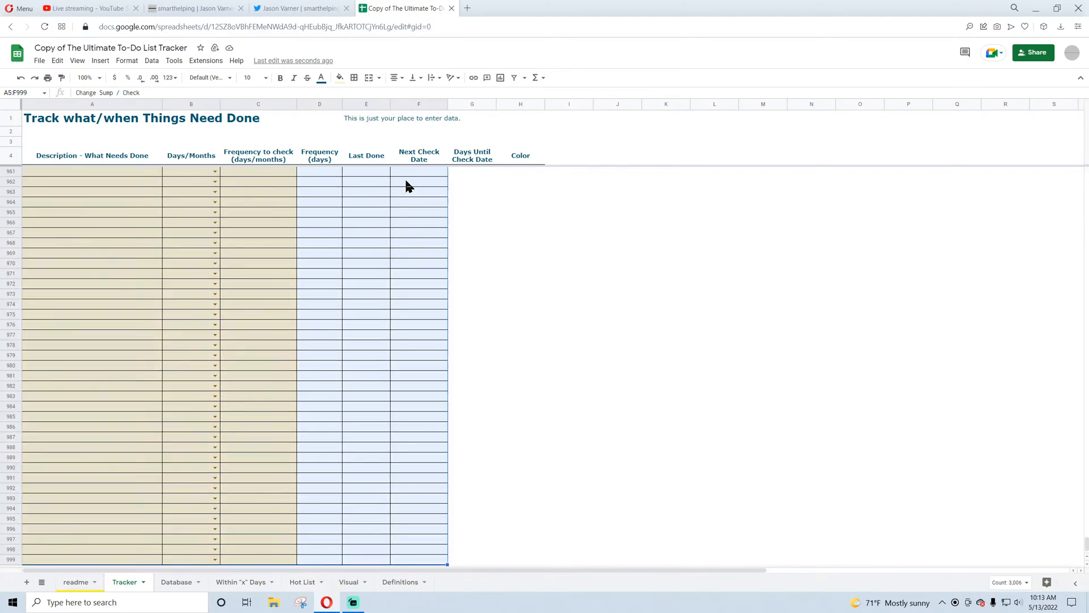
click(354, 78)
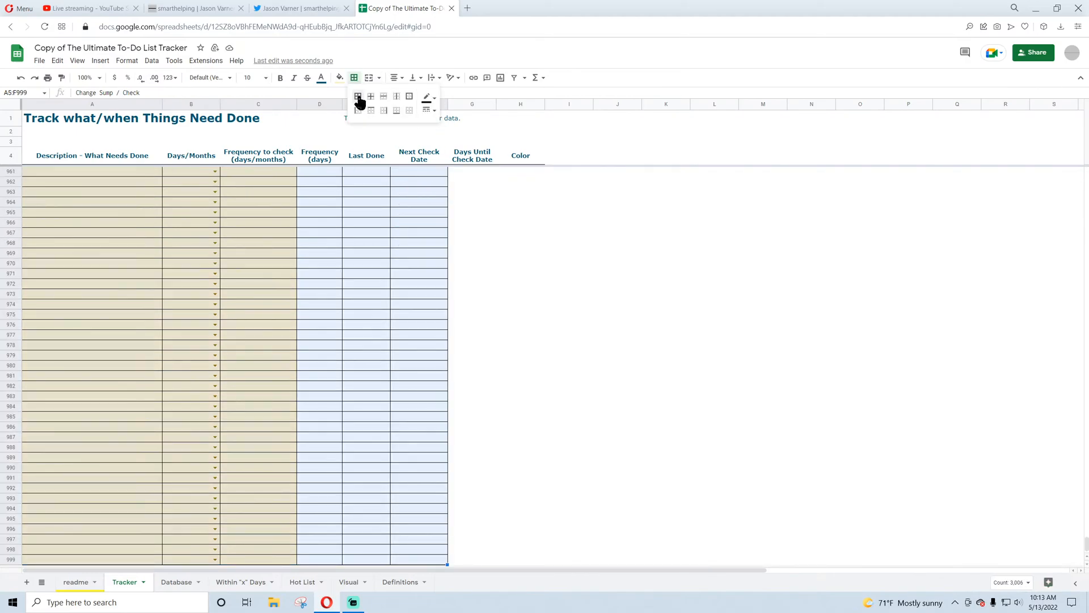
click(358, 96)
click(433, 111)
click(450, 179)
scroll(338, 341, up, 20)
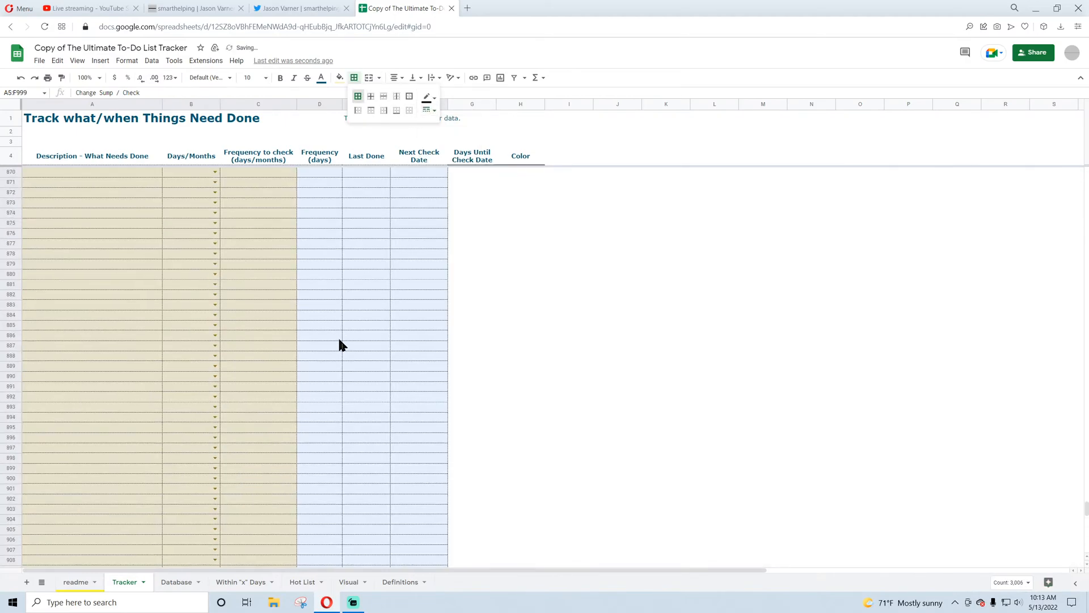
scroll(340, 353, up, 20)
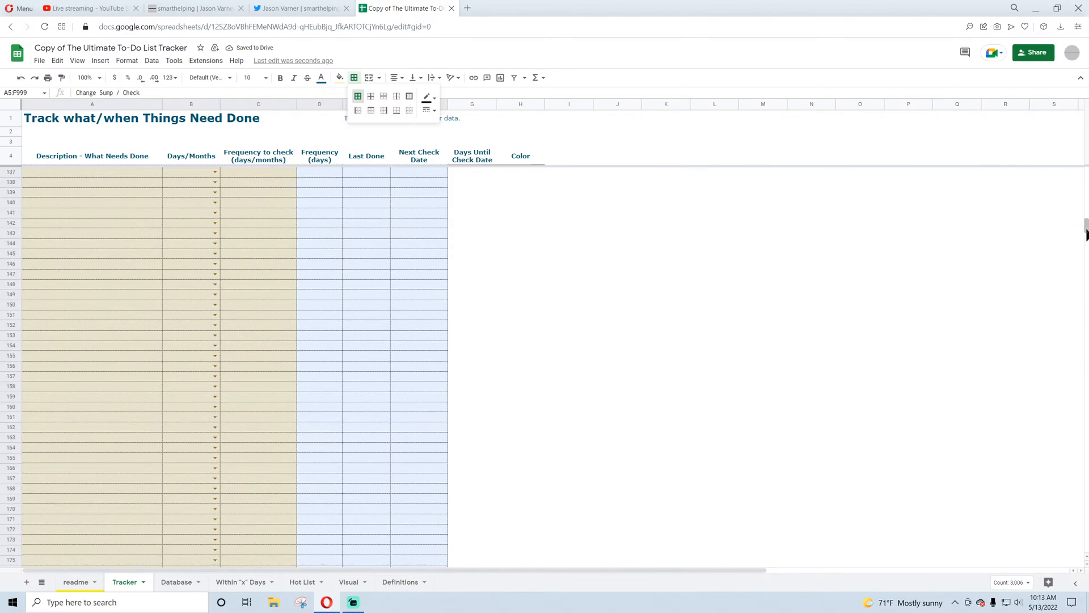
scroll(454, 181, up, 20)
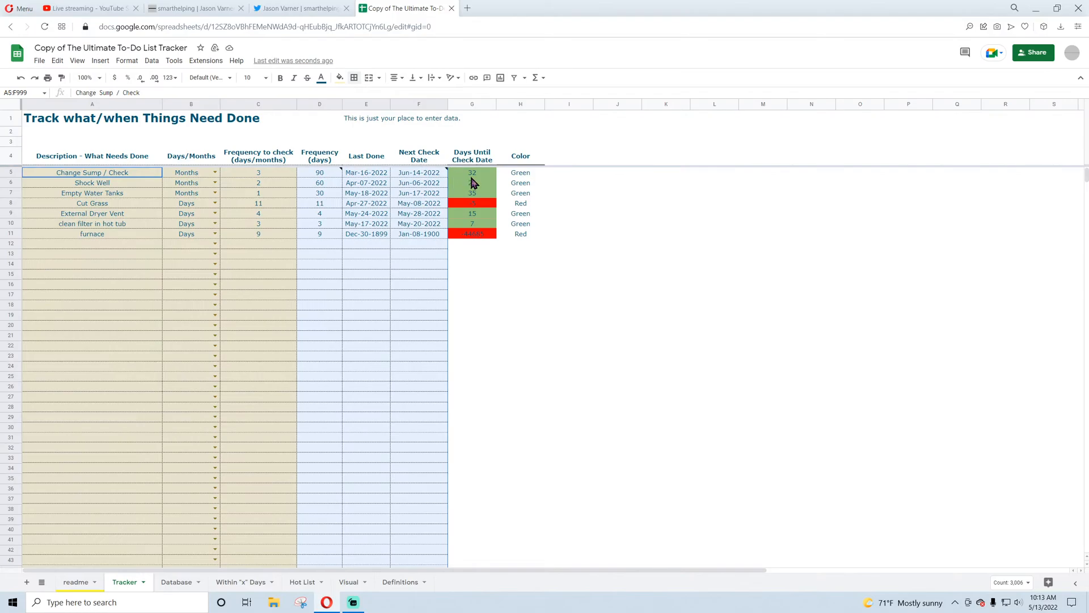
- Apply all borders to the Days Until Check Date and Color columns, range G5:H999
drag(471, 174, 502, 173)
key(ctrl+shift+Down)
key(ctrl+shift+Down)
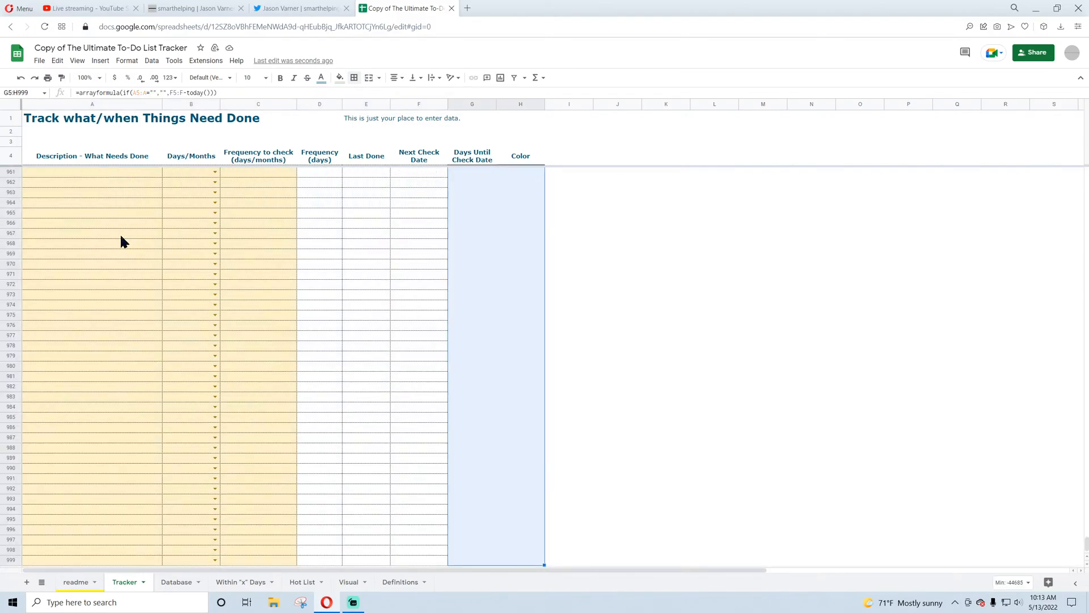
click(354, 77)
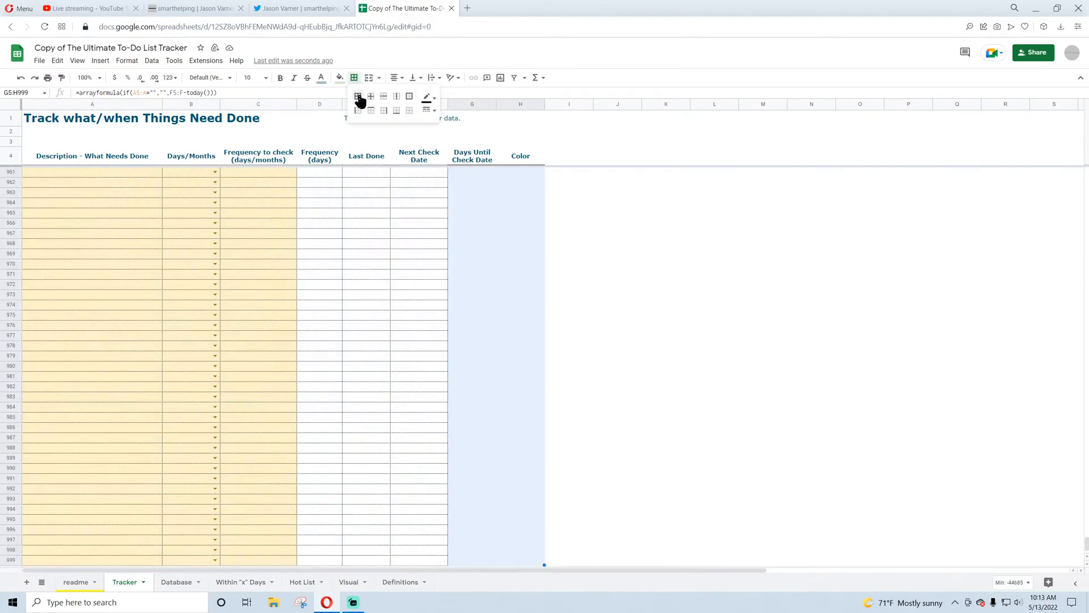
click(360, 95)
click(647, 295)
drag(1086, 542, 1086, 167)
- Widen the Last Done column on the Tracker sheet
click(97, 173)
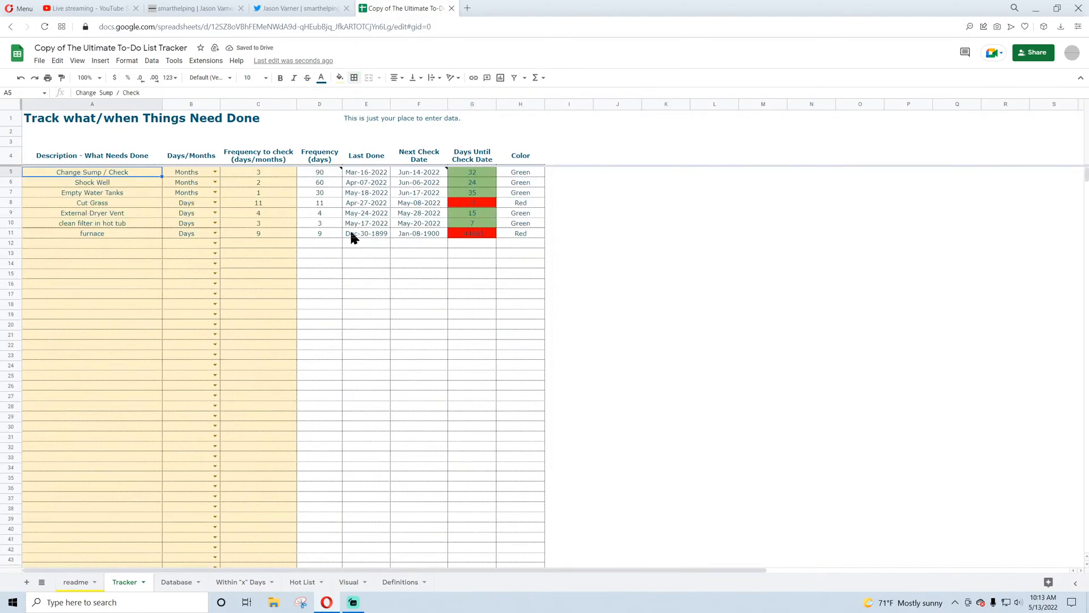
click(360, 170)
drag(390, 102, 410, 103)
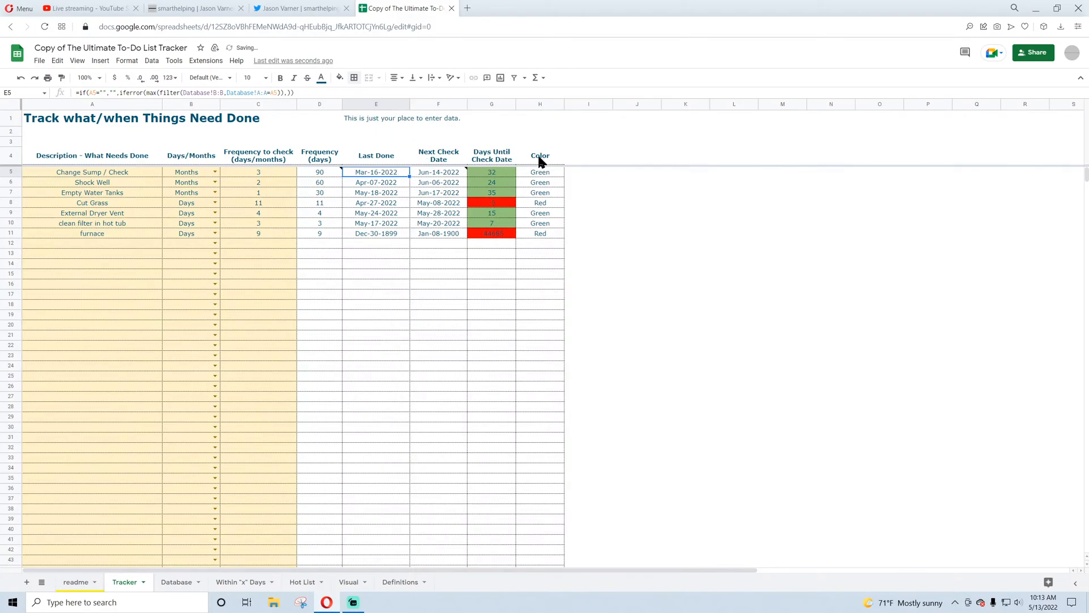
- Give the Tracker header row A4:H4 a thicker bottom border
drag(539, 162, 79, 152)
click(354, 78)
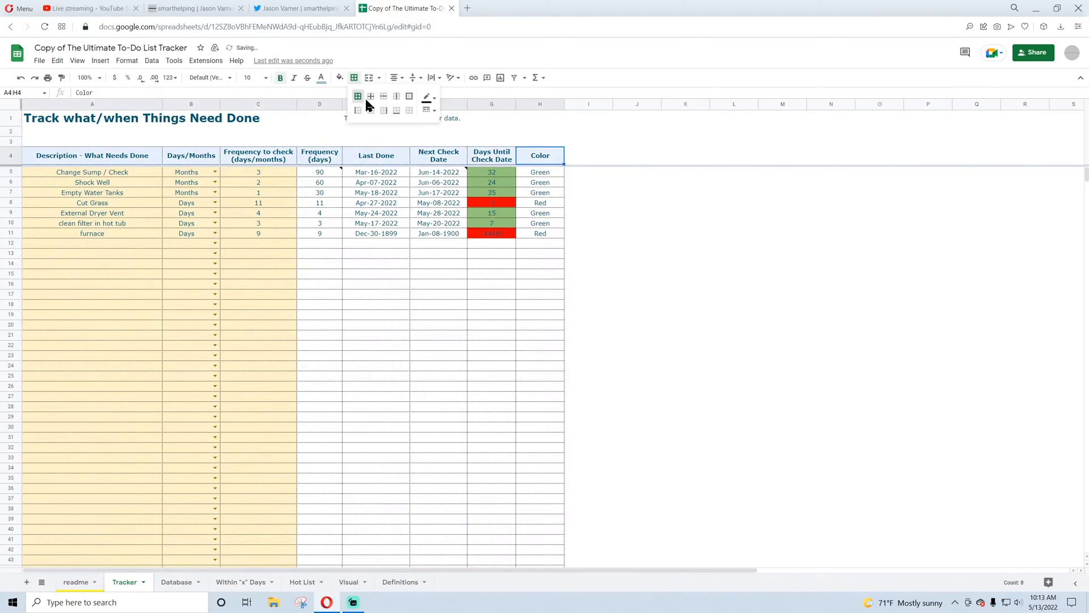
click(399, 111)
click(431, 112)
click(444, 142)
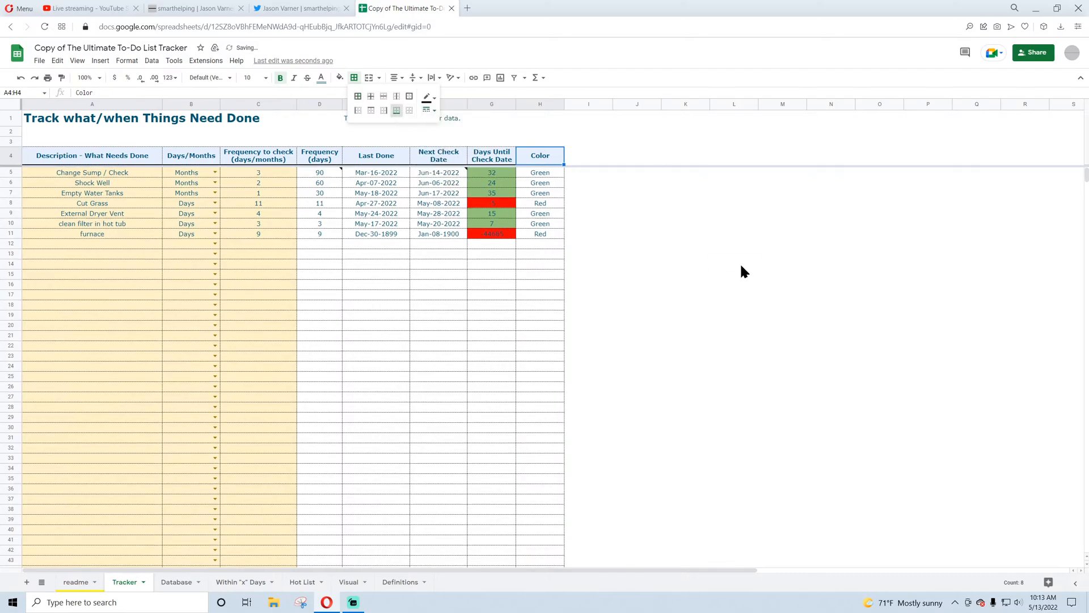
click(741, 265)
- Review the Last Done formula, the frequency entries and the Days Until Check Date cells on the Tracker sheet
click(379, 173)
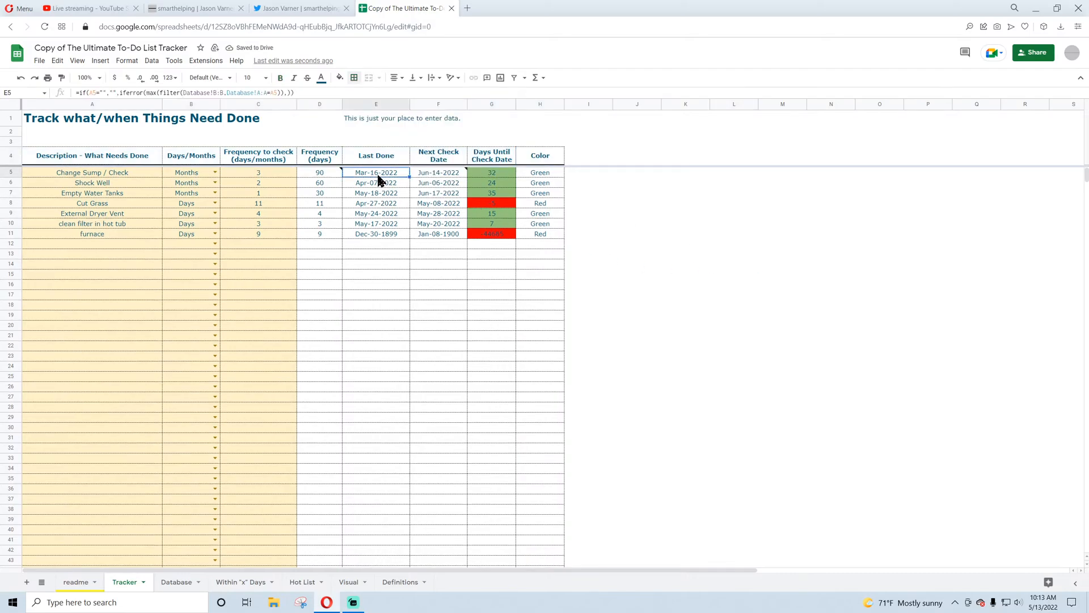
drag(186, 173, 256, 241)
click(491, 183)
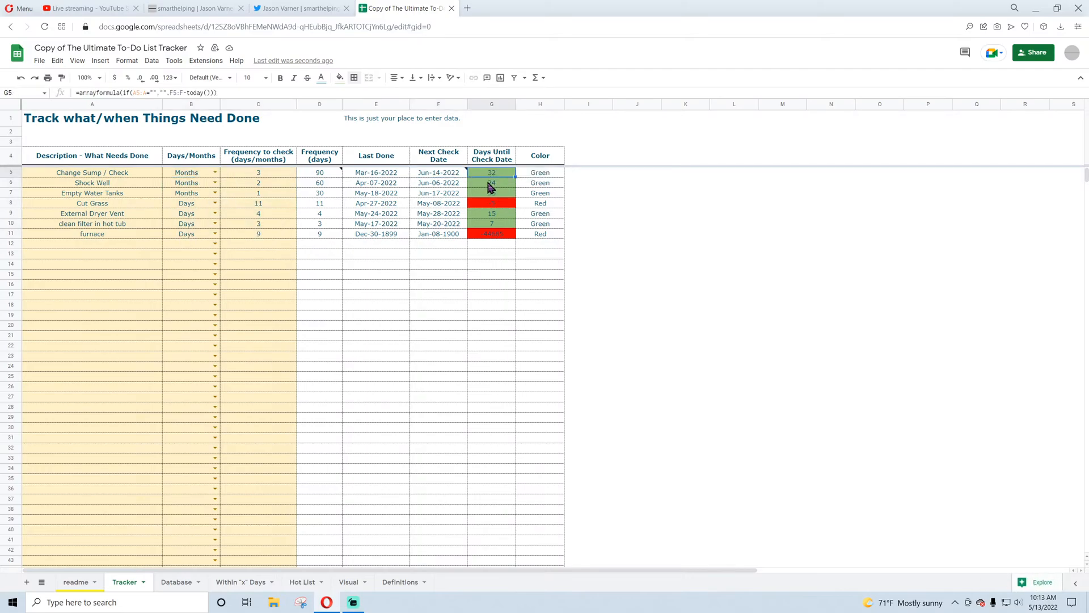
click(493, 177)
click(491, 183)
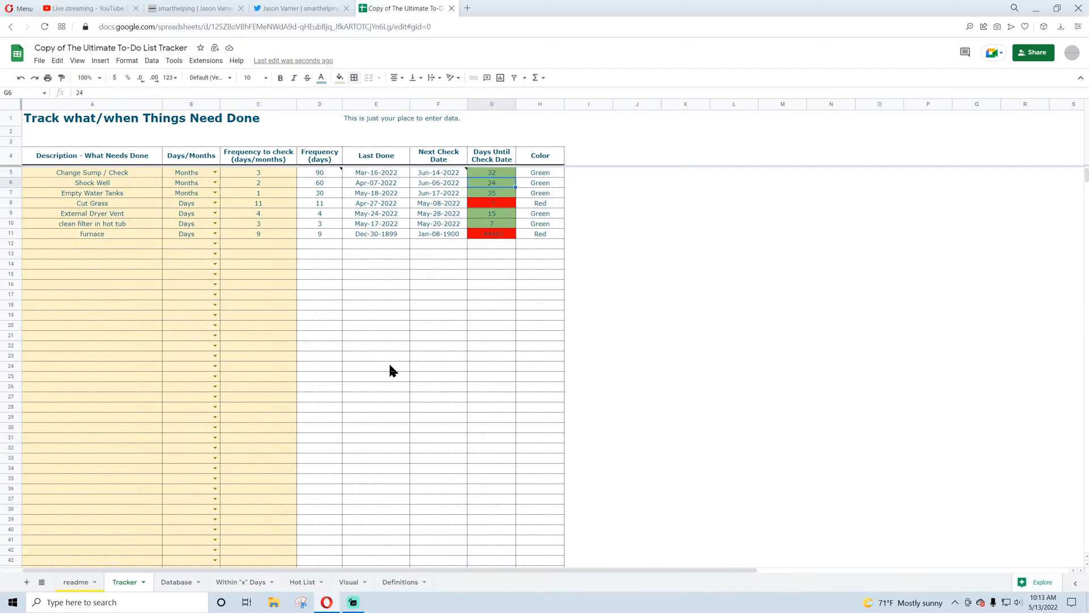
- Color the Tracker and Database sheet tabs light yellow
click(177, 583)
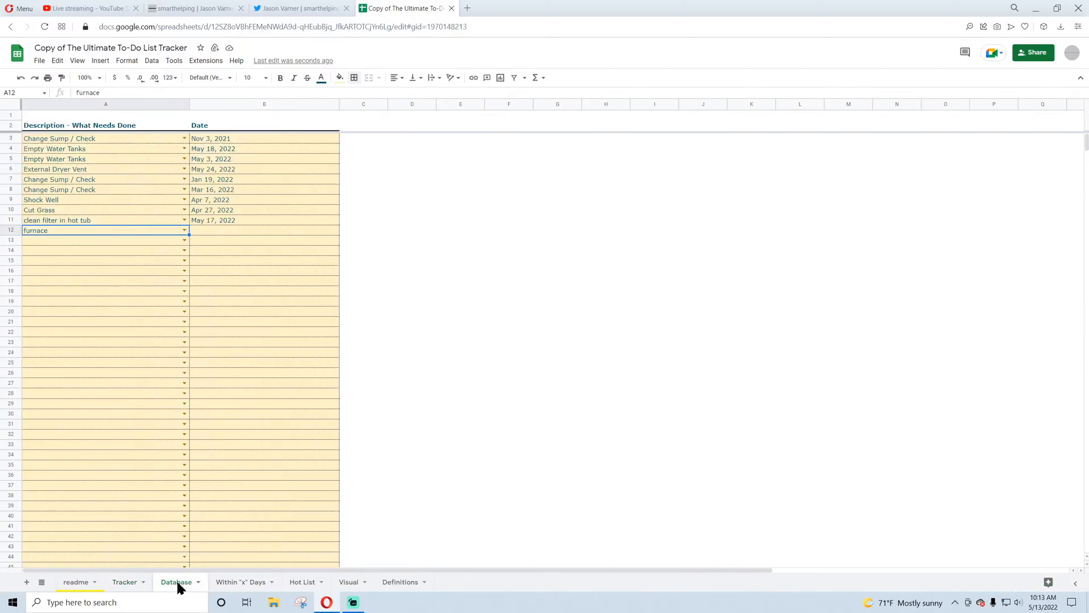
click(126, 584)
mouse_move(154, 477)
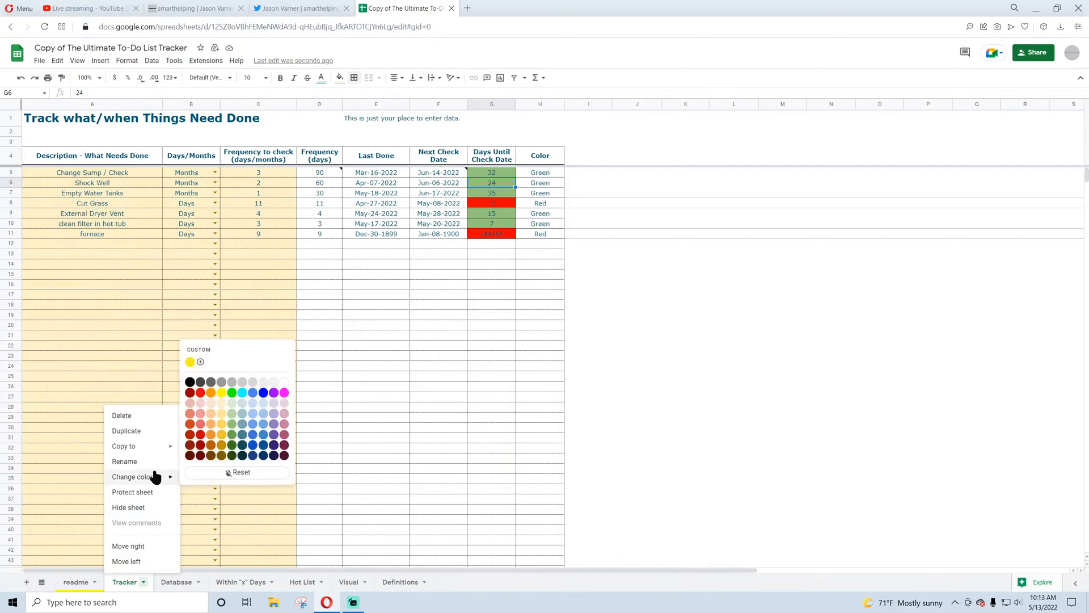
click(162, 580)
right_click(163, 580)
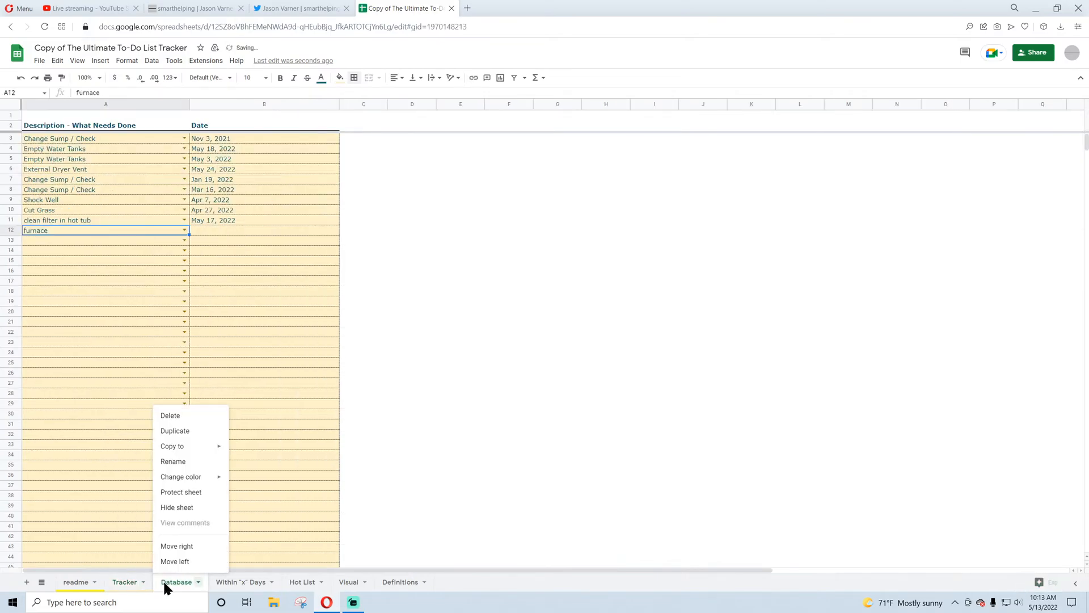
mouse_move(216, 480)
click(269, 403)
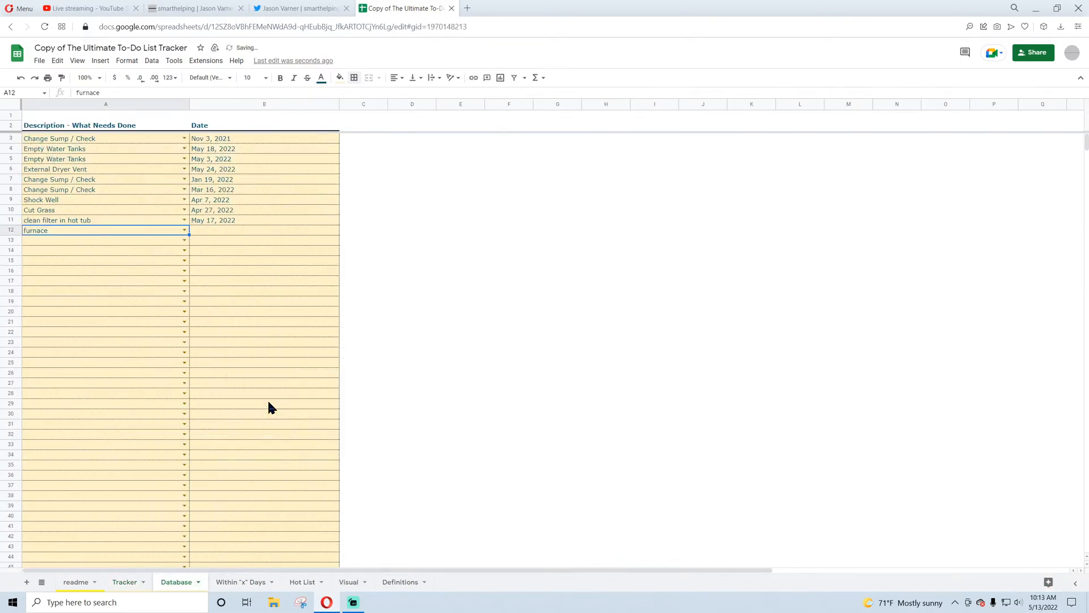
click(136, 582)
- Log April 21, 2022 as the date for furnace in Database cell B12
click(177, 582)
double_click(222, 230)
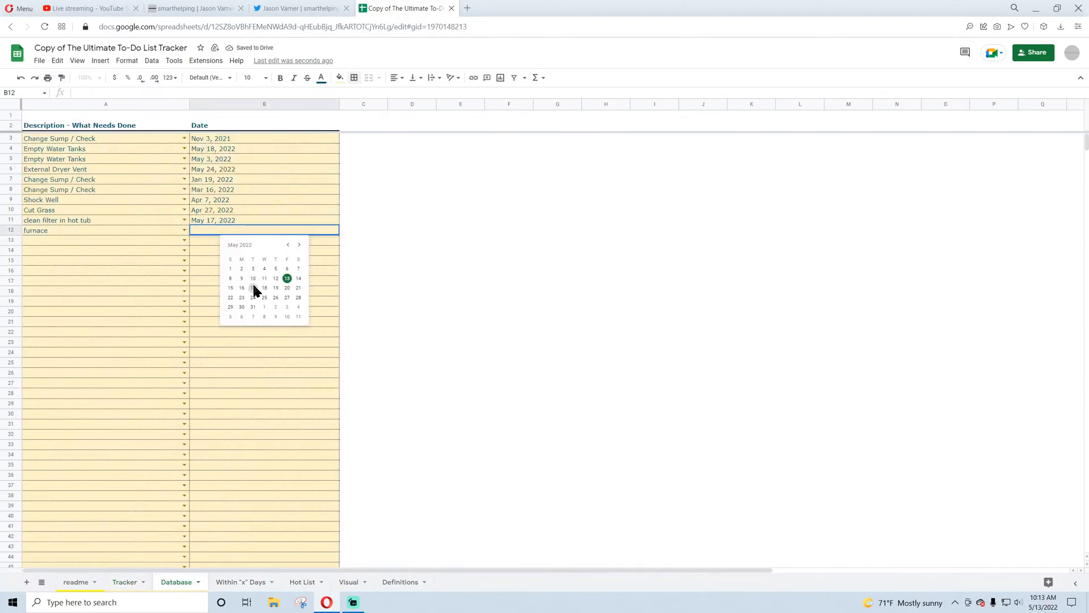
click(252, 288)
double_click(219, 230)
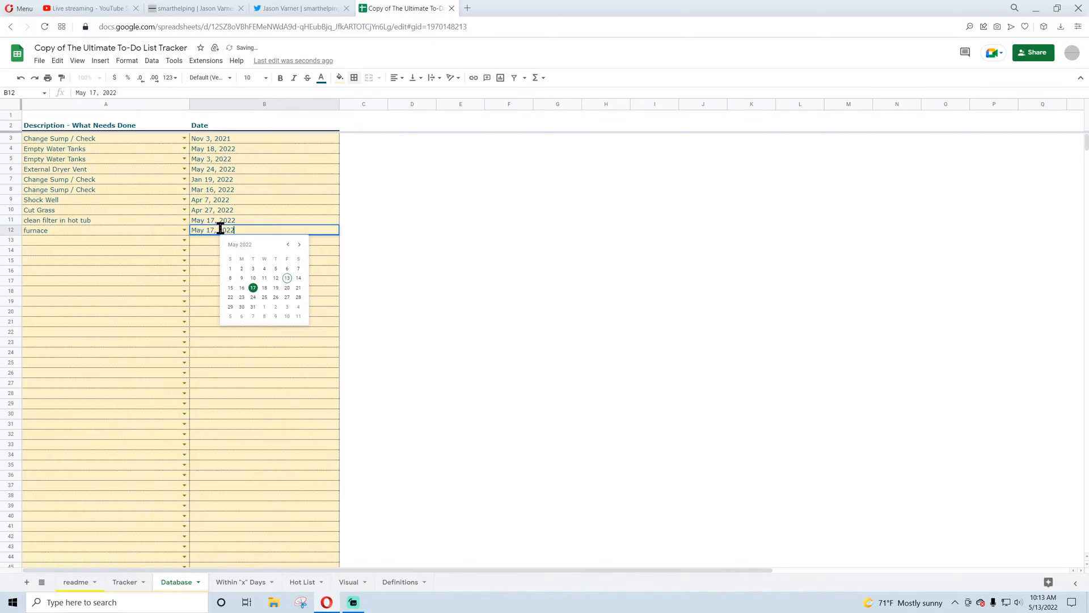
click(287, 245)
click(275, 298)
- On the Tracker sheet, set the frequency unit to Months for furnace, clean filter in hot tub and External Dryer Vent
click(125, 582)
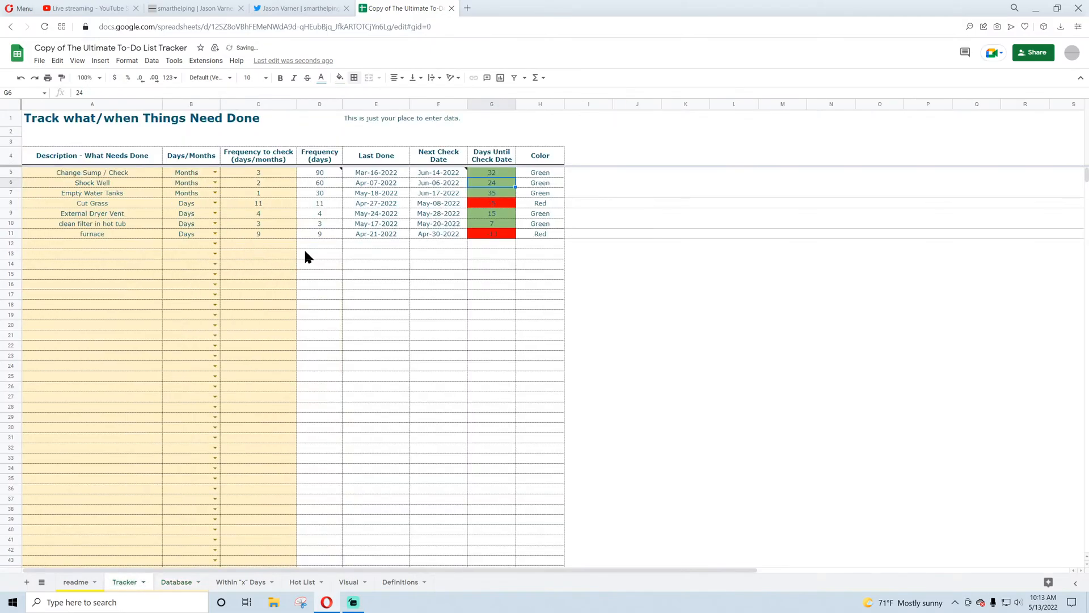
click(215, 234)
click(189, 255)
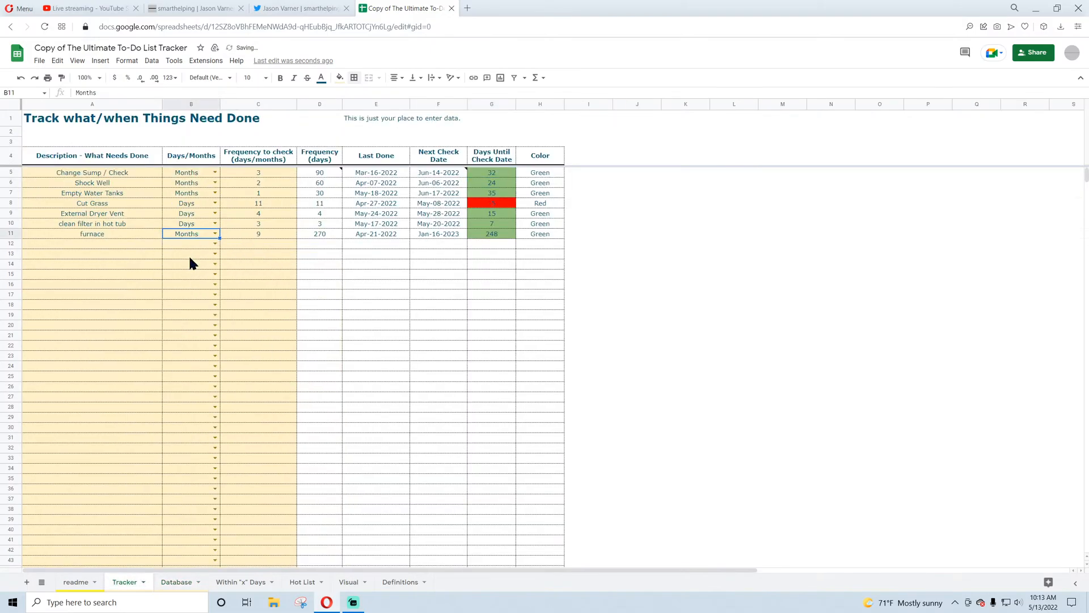
click(215, 223)
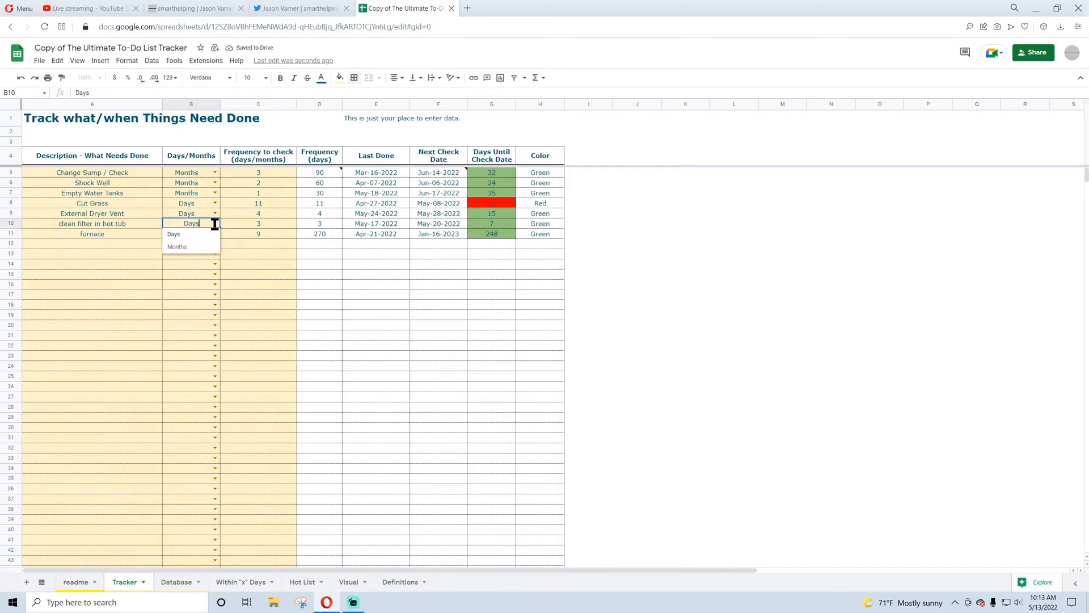
click(188, 247)
click(216, 219)
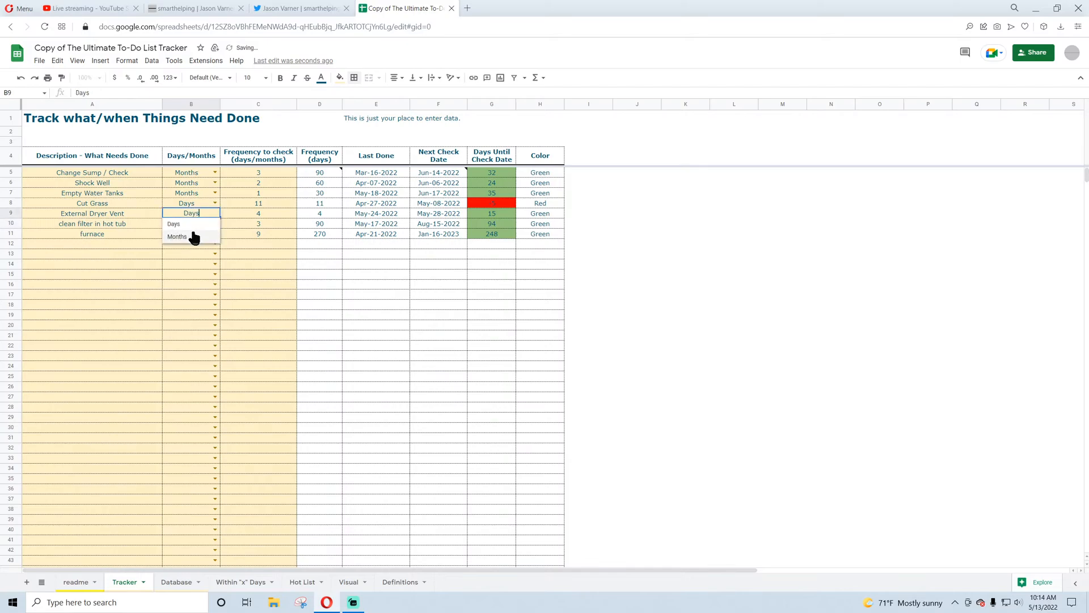
click(190, 236)
click(423, 345)
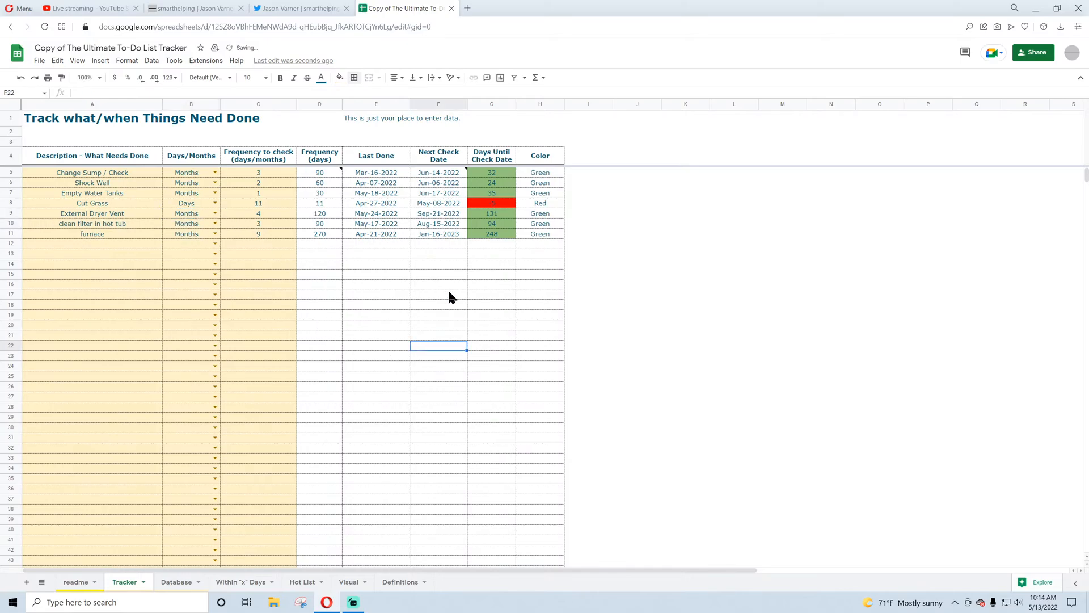
- Check the Days Until Check Date for Cut Grass and review the Date column on the Database sheet
click(505, 206)
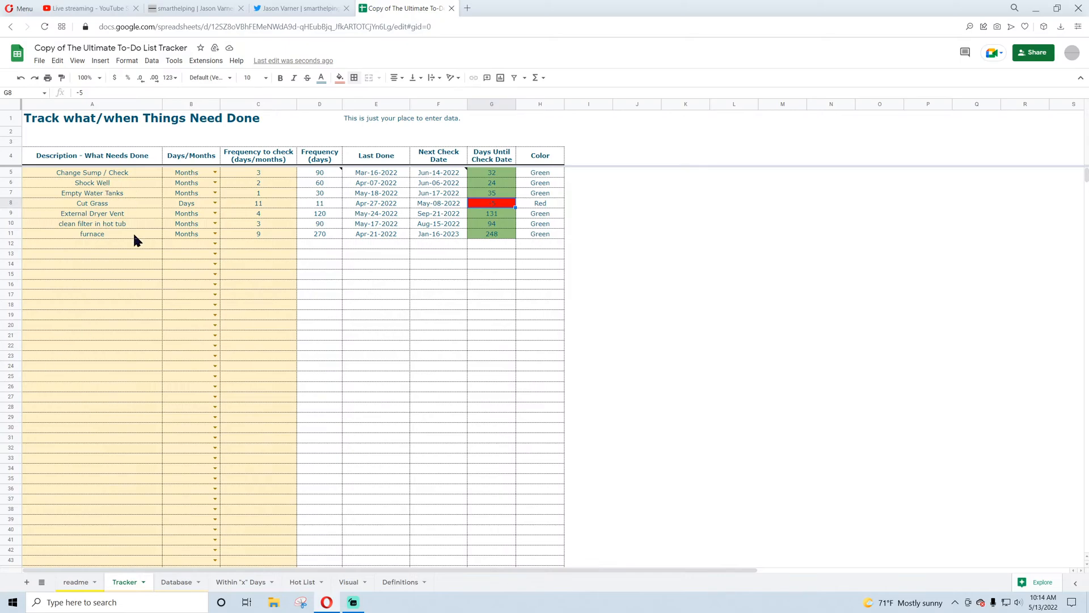
click(177, 582)
click(259, 273)
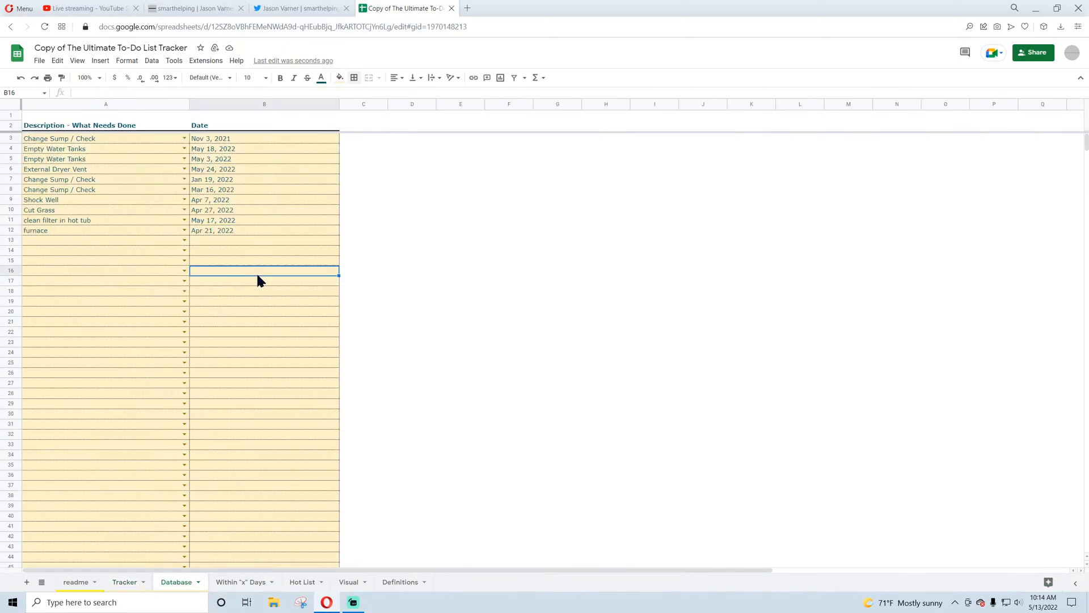
click(233, 125)
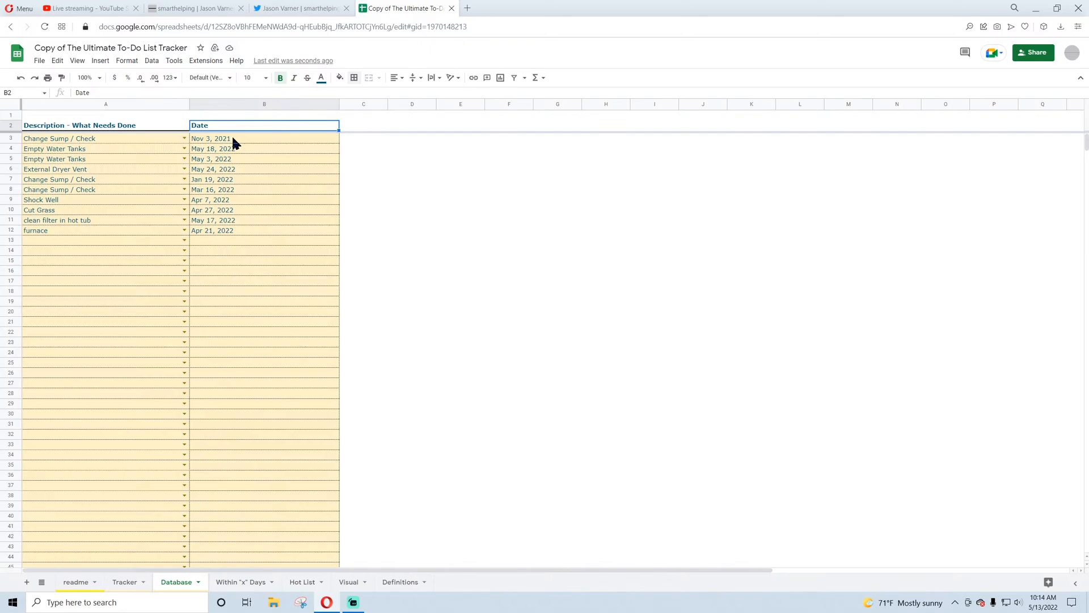
click(120, 126)
click(108, 180)
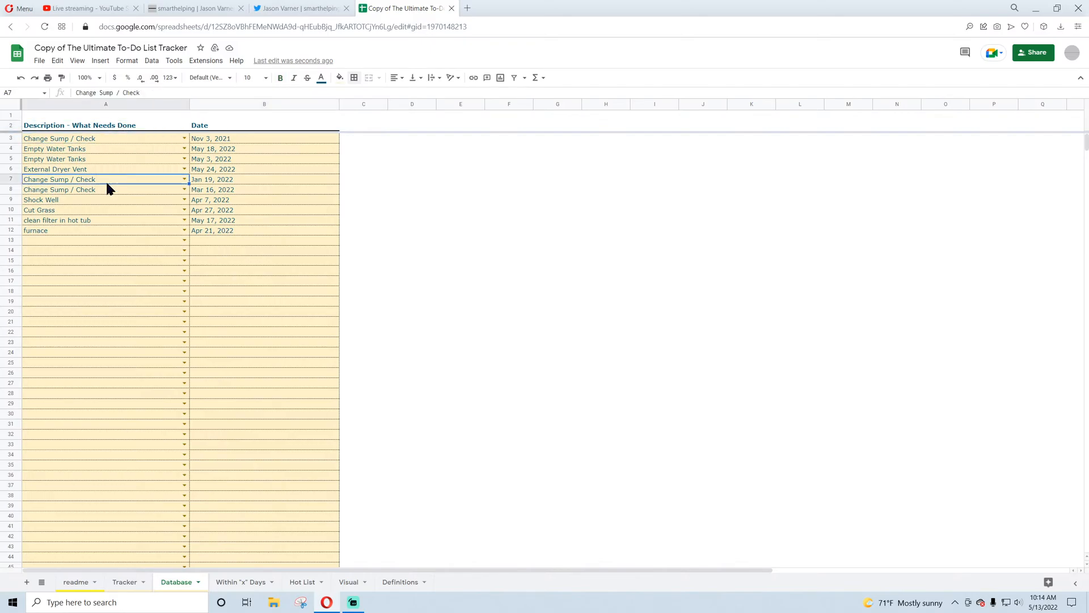
click(101, 250)
- Enter the note "Number of times each action was done per month and year" in cell L3 of the Tracker sheet
click(129, 589)
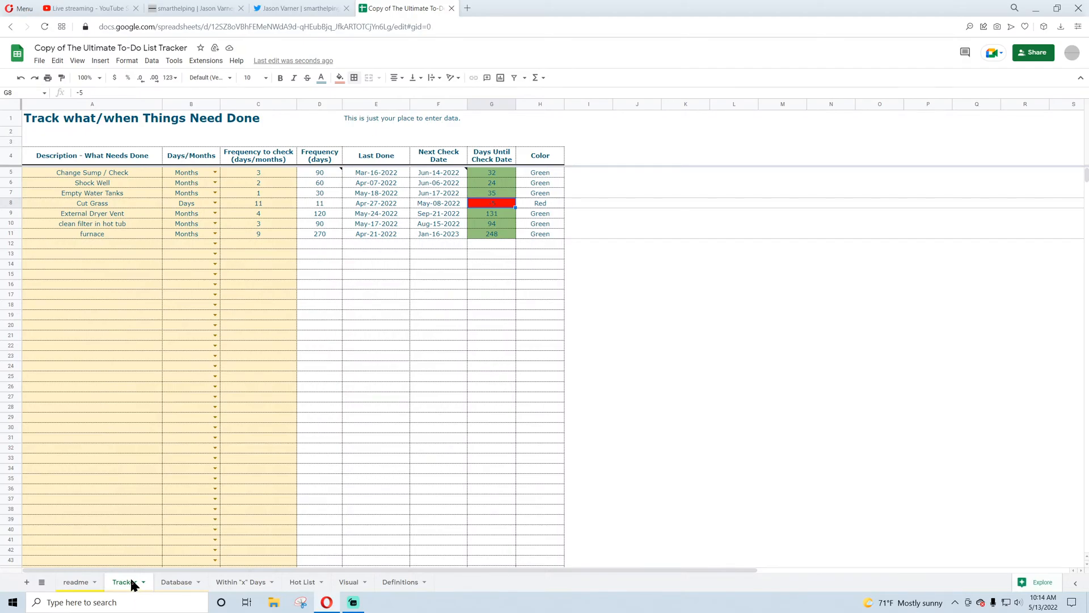
click(723, 142)
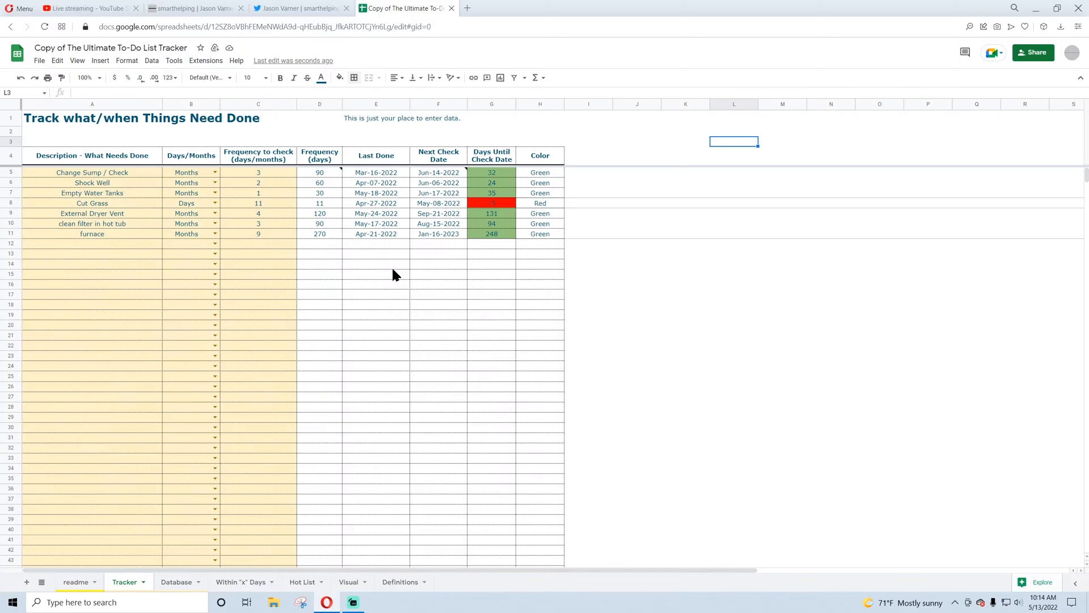
text(Number of time)
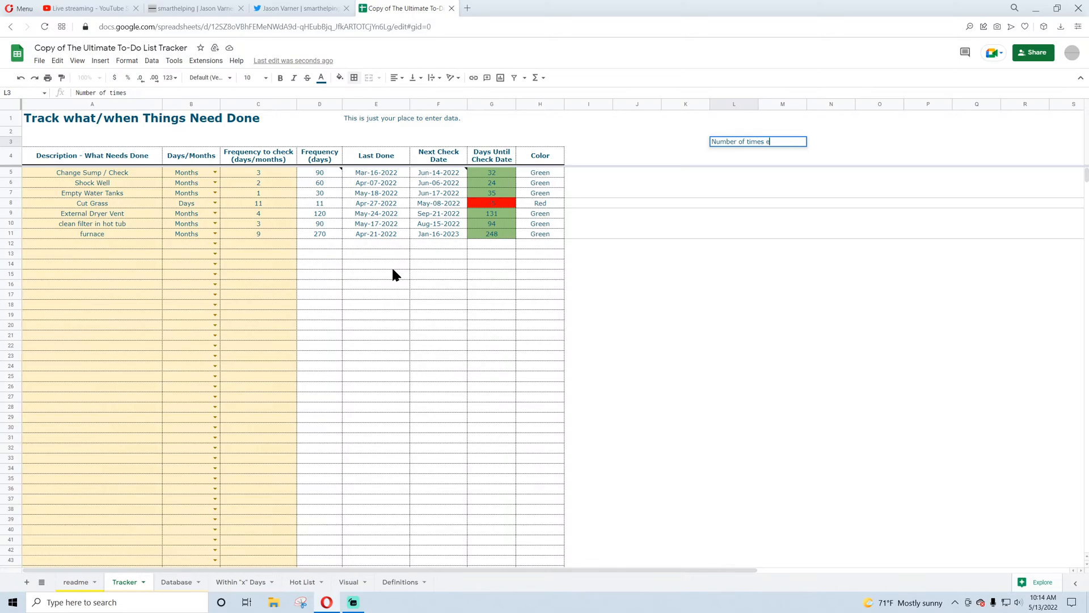
text(s Eaach action was done)
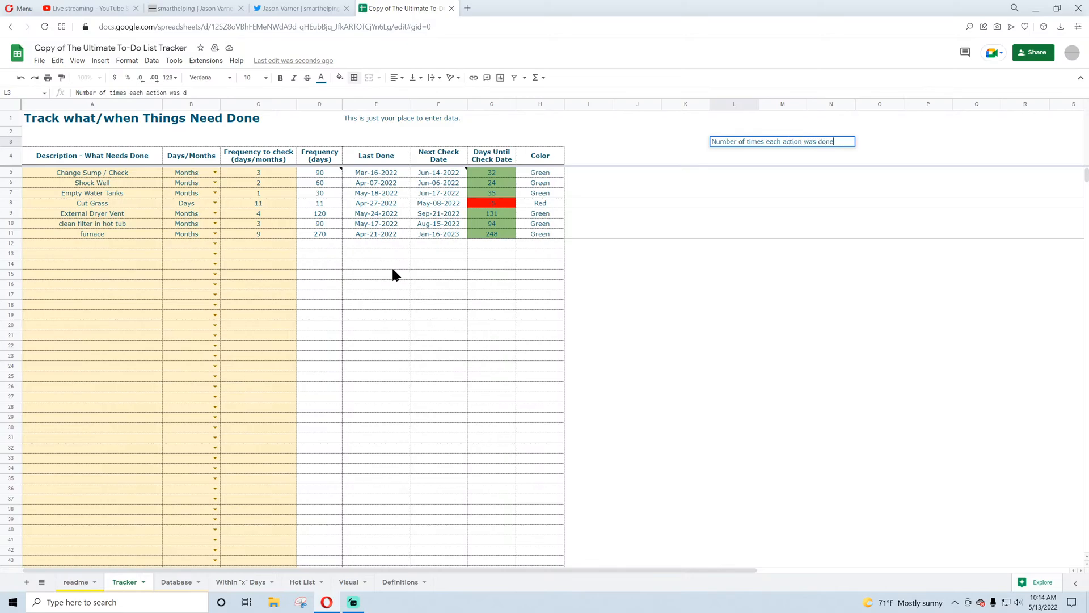
text( per month and year)
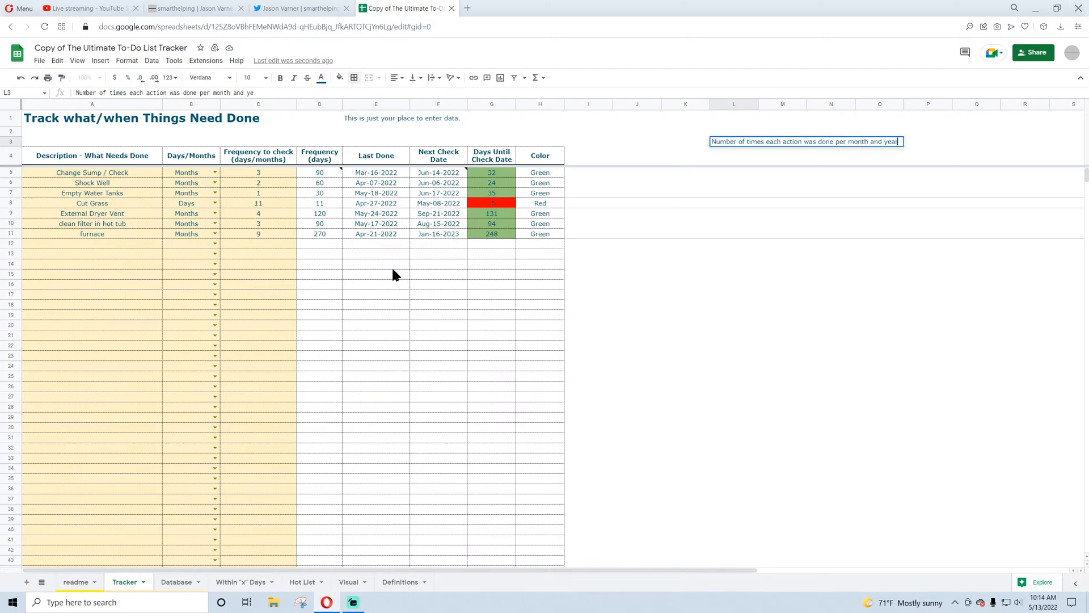
key(Return)
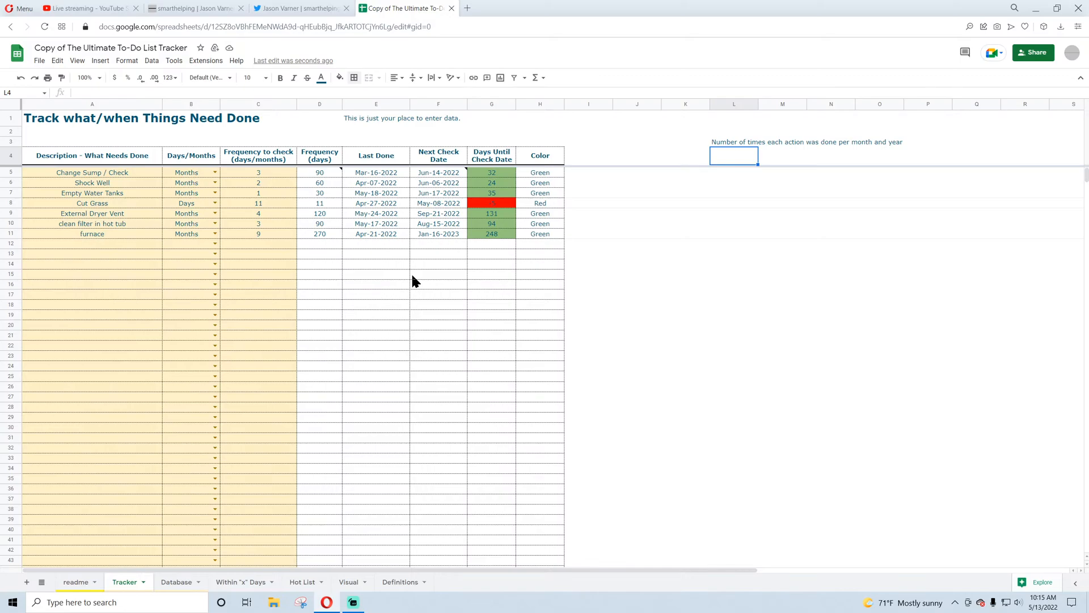
- Add a new sheet directly after Database and name it Monthly Actuals
click(173, 583)
click(26, 582)
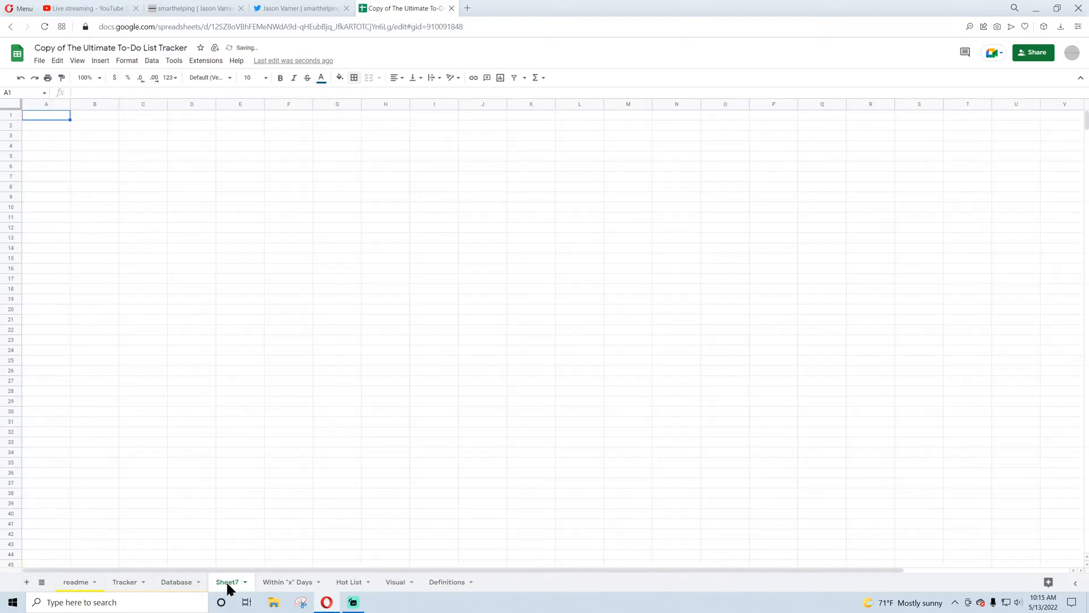
double_click(227, 582)
text(Monthly )
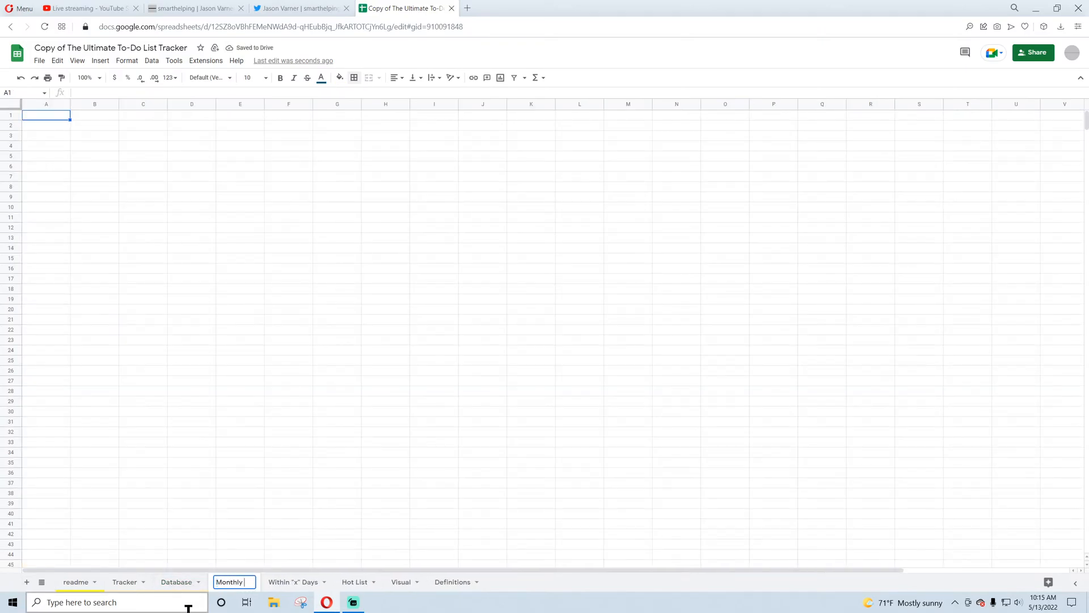
text(Actuals)
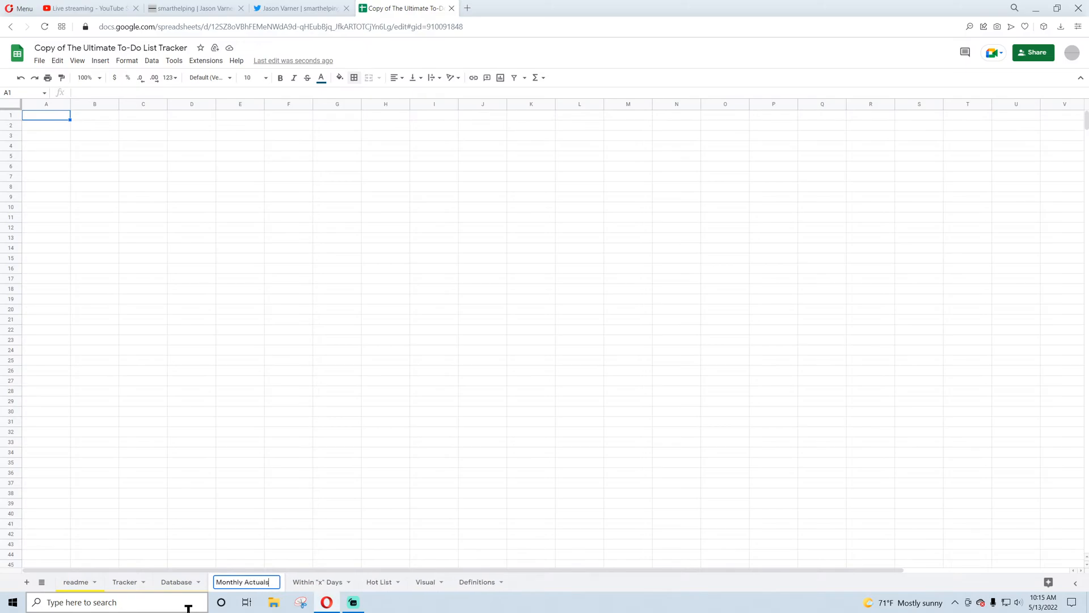
key(Return)
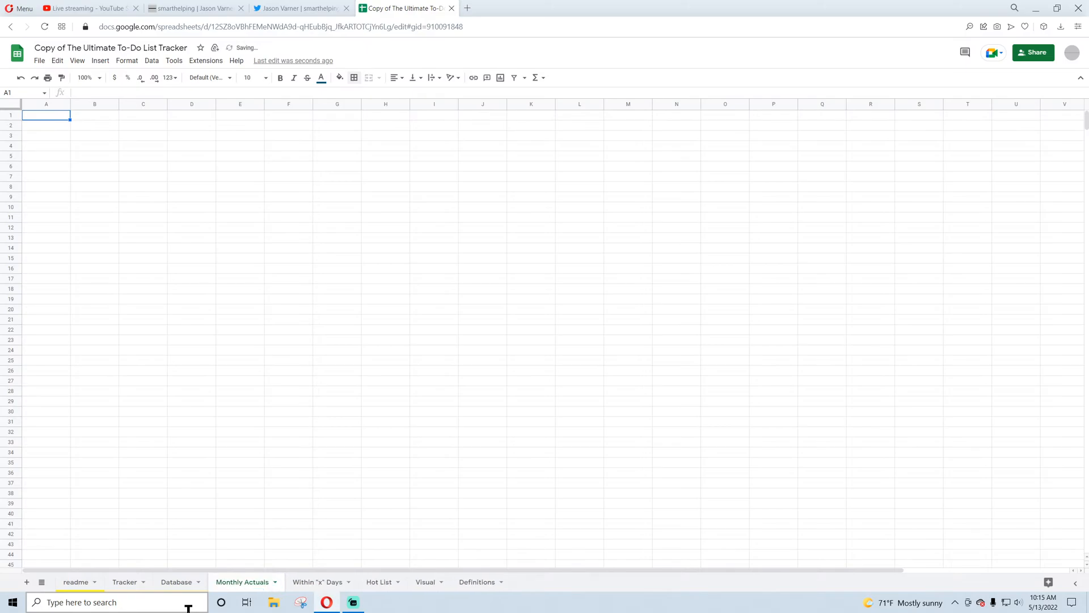
- Enter 1/1/2022 in cell B2 of Monthly Actuals as the first month header
click(97, 134)
click(97, 126)
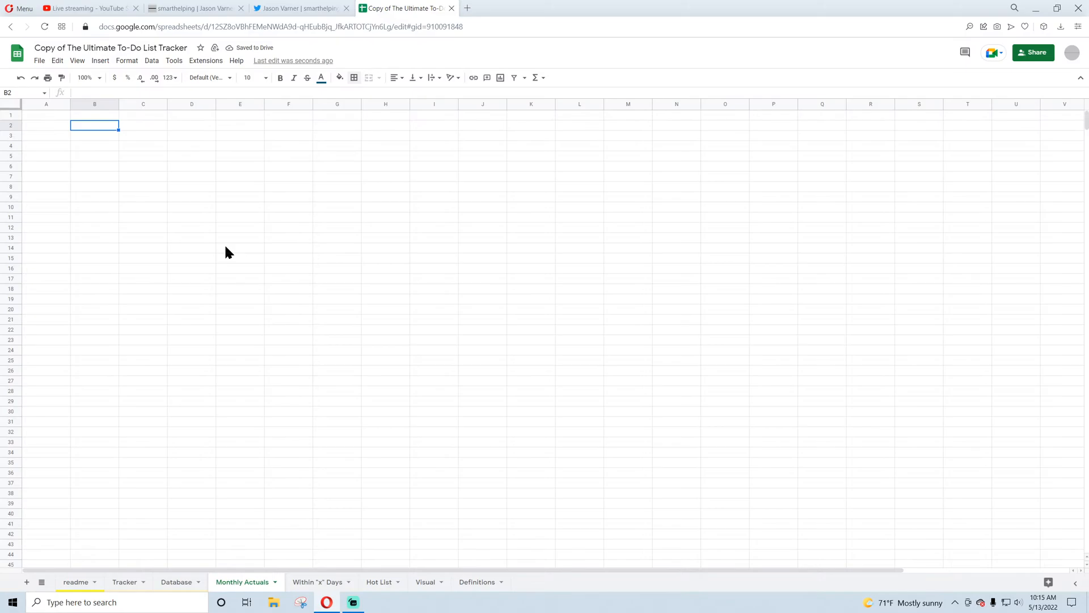
text(1/1/2021)
key(BackSpace)
text(2)
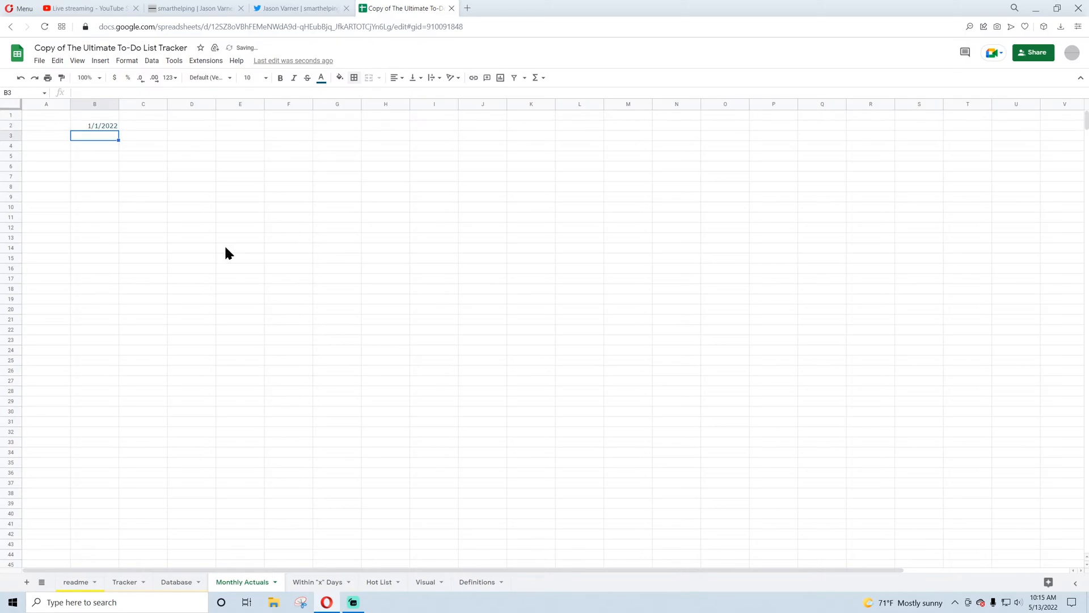
- Enter =edate(B2,1) in C2 and fill it across to M2 to build the remaining month headers
key(Tab)
text(=edate()
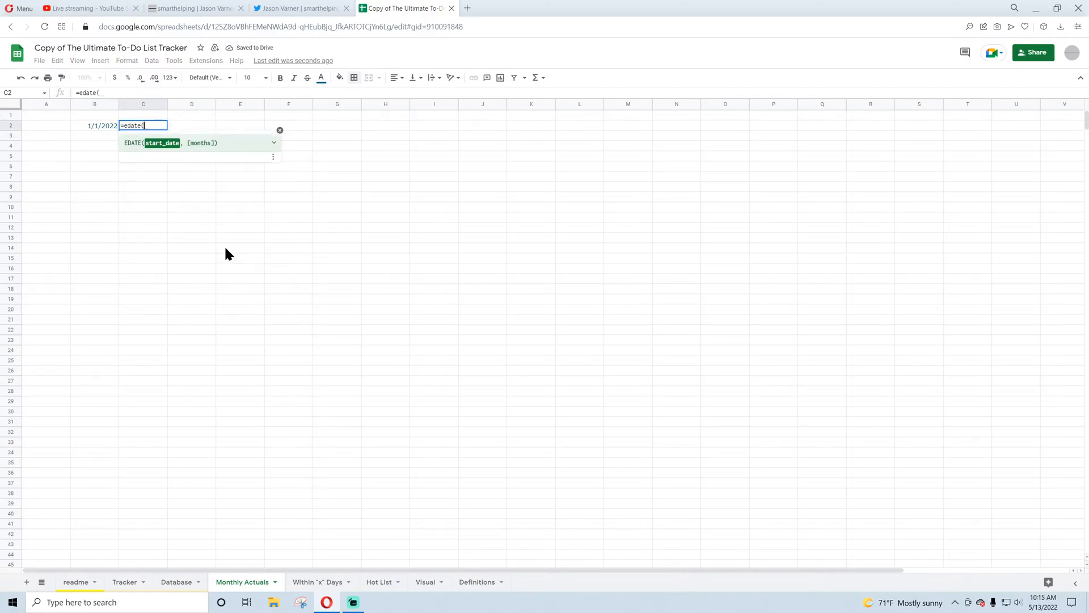
click(98, 125)
text(,1))
key(Return)
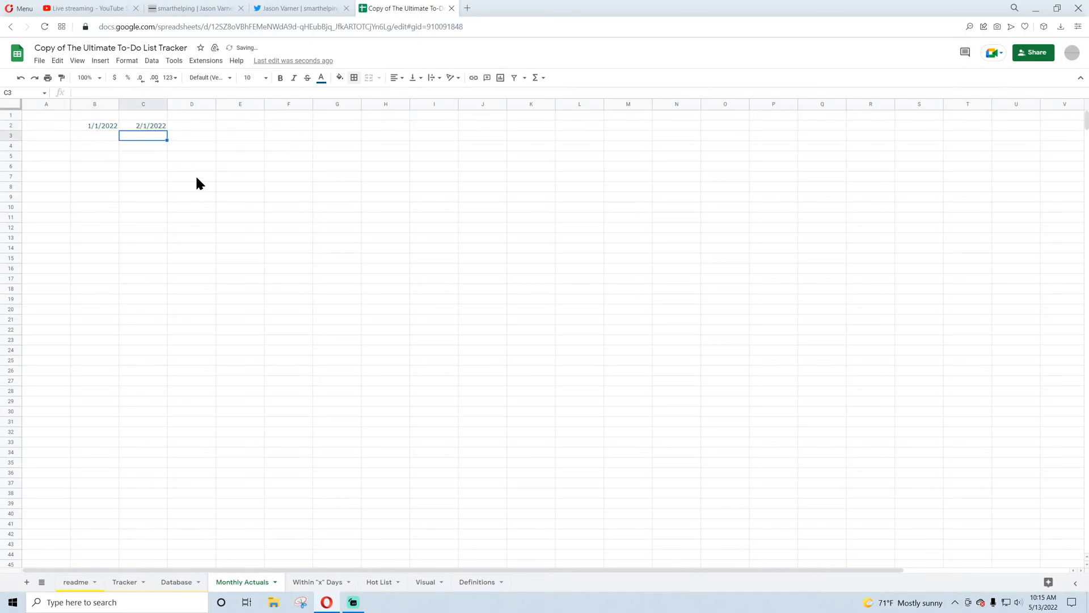
click(163, 126)
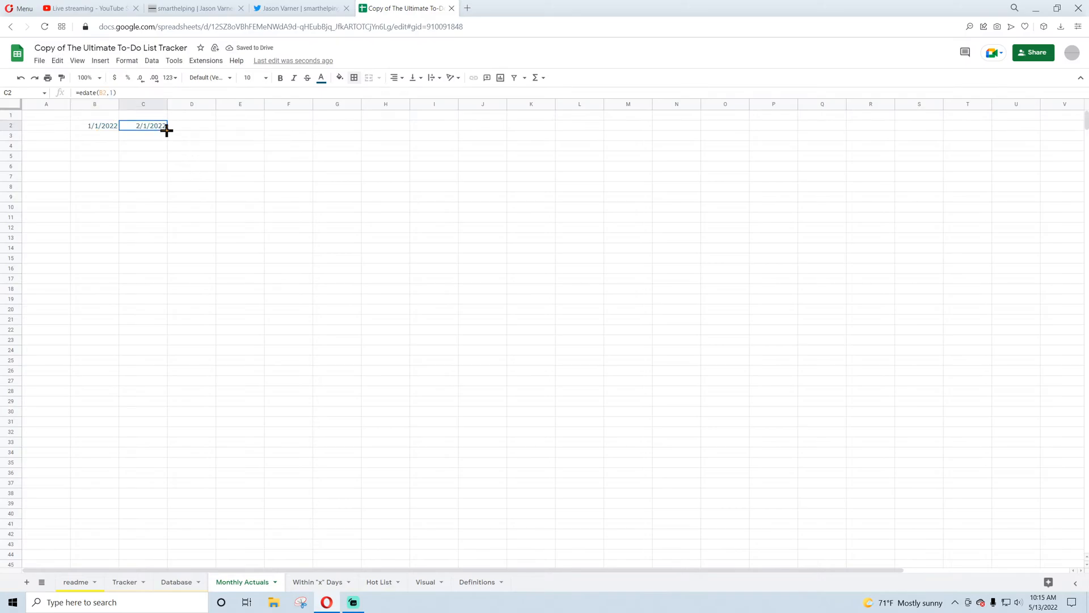
drag(168, 130, 635, 125)
drag(97, 123, 288, 130)
drag(389, 134, 487, 132)
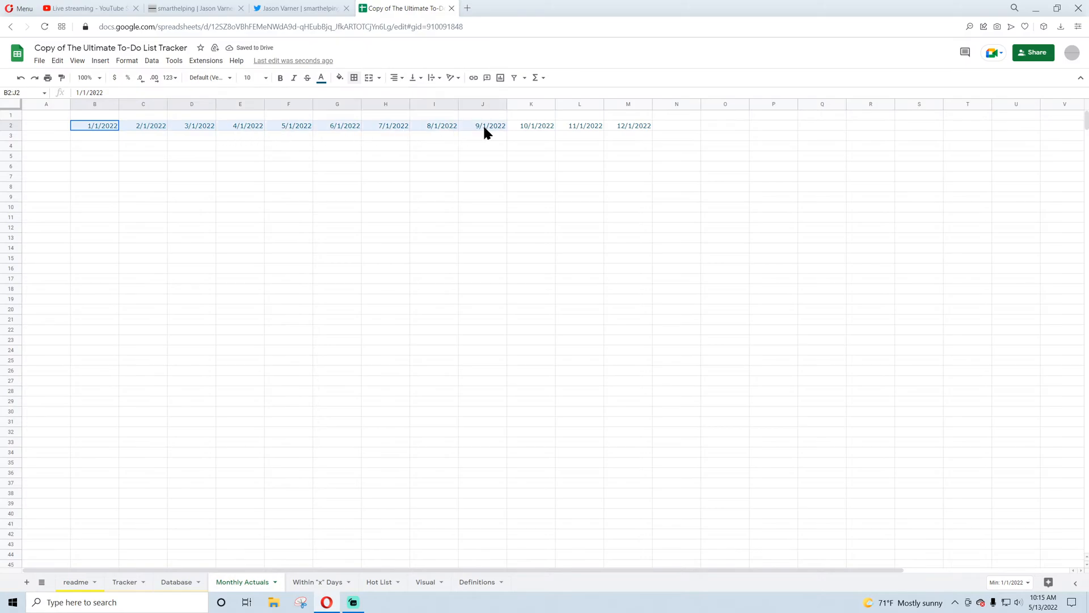
drag(584, 129, 653, 130)
click(628, 124)
- List the unique Tracker descriptions from A5 down with a UNIQUE formula in A4, and widen column A to fit them
click(60, 147)
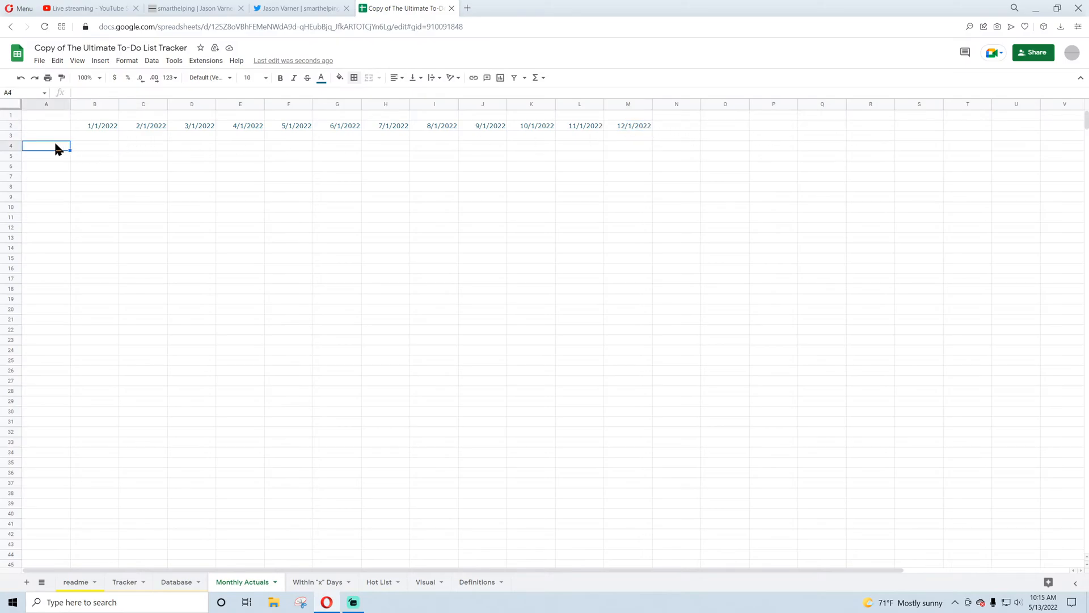
text(=uni)
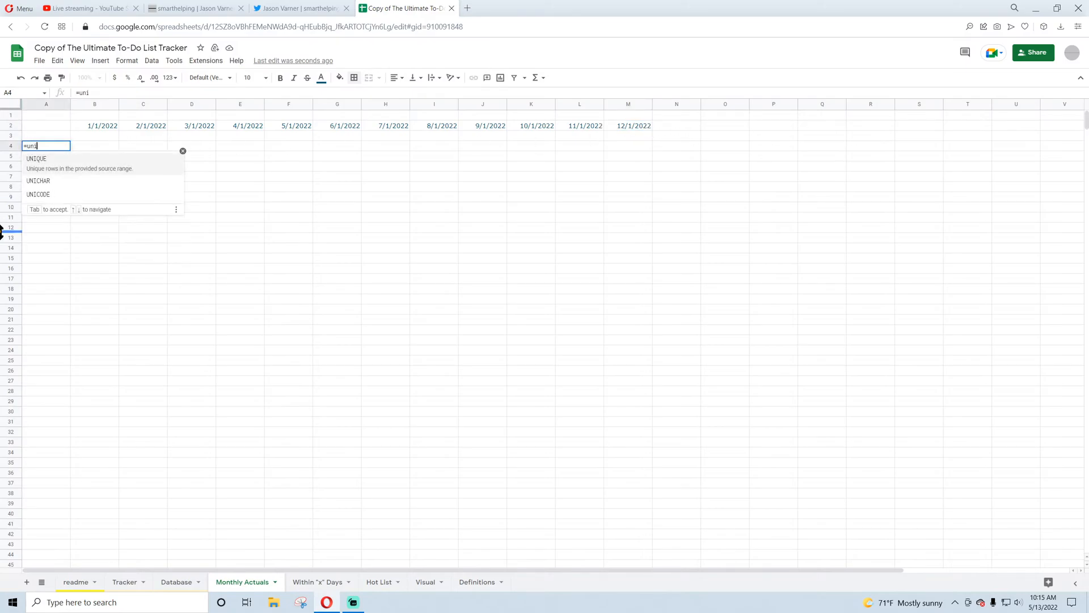
text(quq)
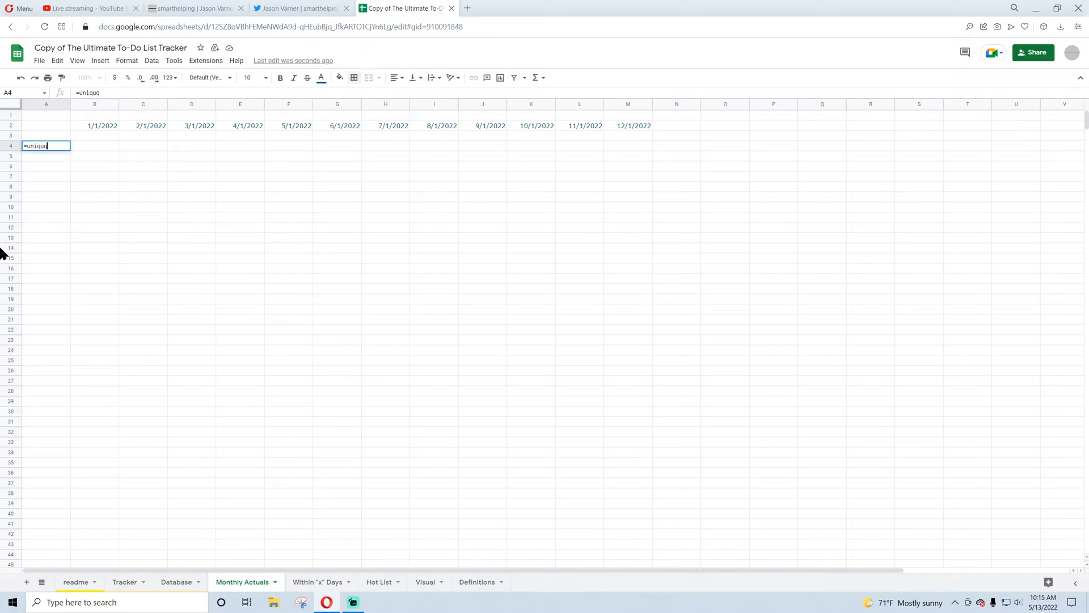
key(BackSpace)
text(e()
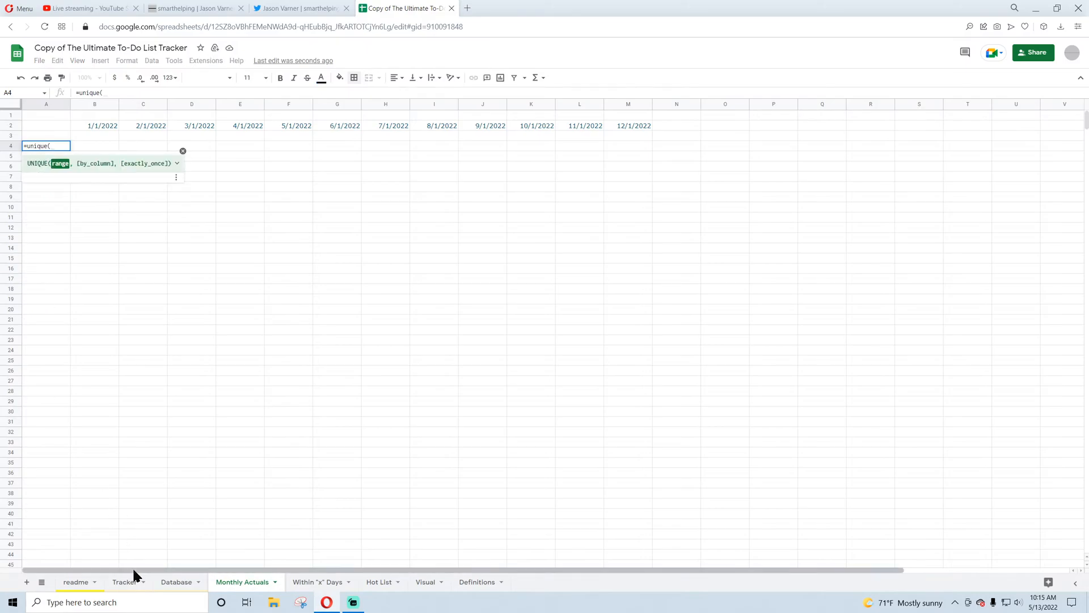
click(126, 582)
click(118, 172)
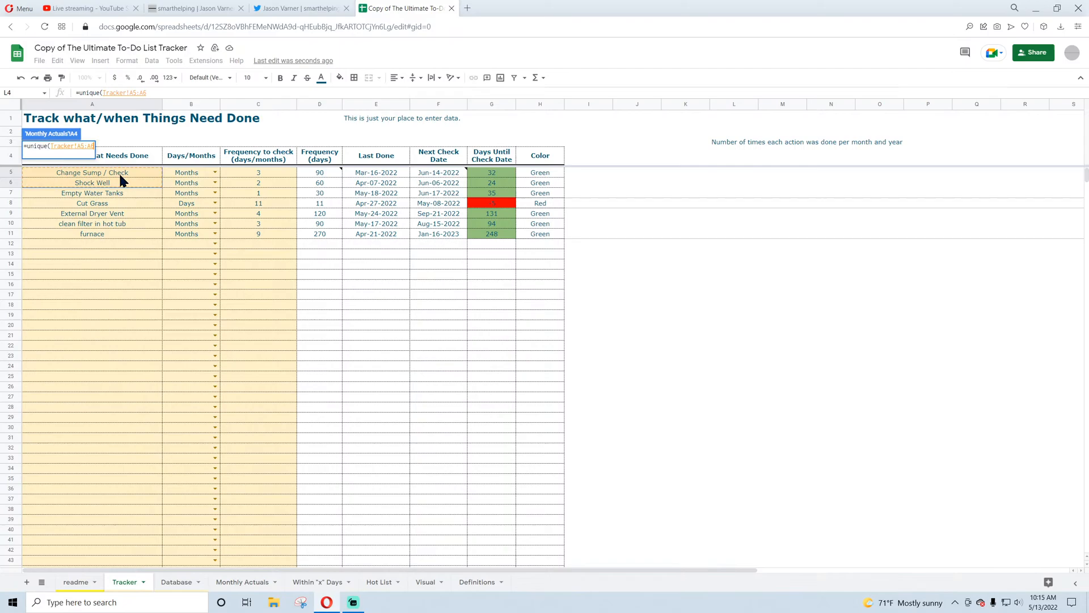
click(157, 92)
text(:A)
key(Return)
drag(71, 106, 116, 108)
- Start a COUNTIFS formula in Monthly Actuals cell B4 with the Database sheet's column B as the first range
click(149, 143)
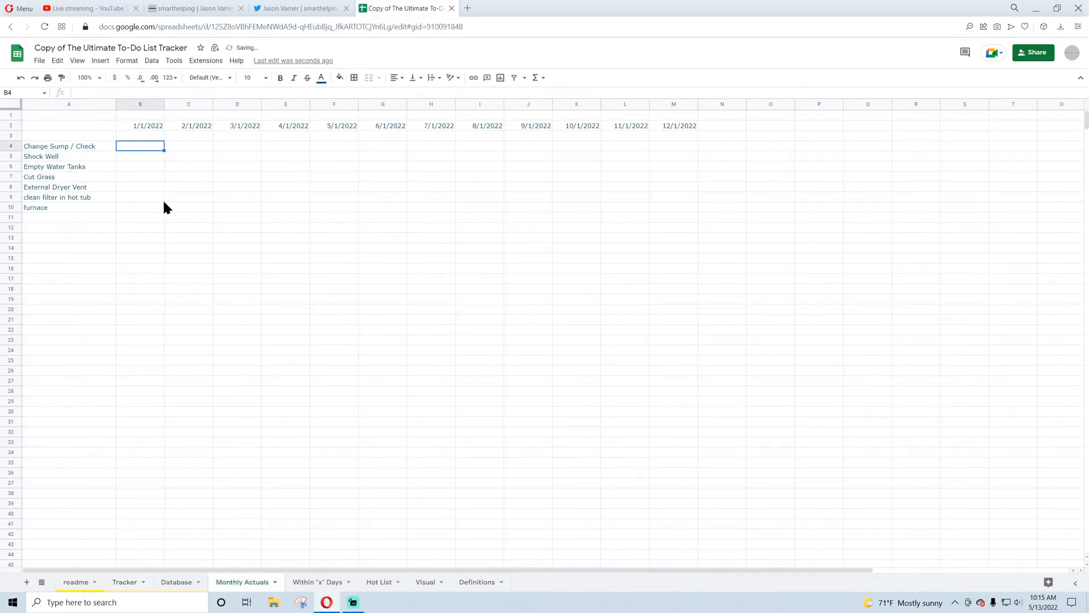
text(=sumifs()
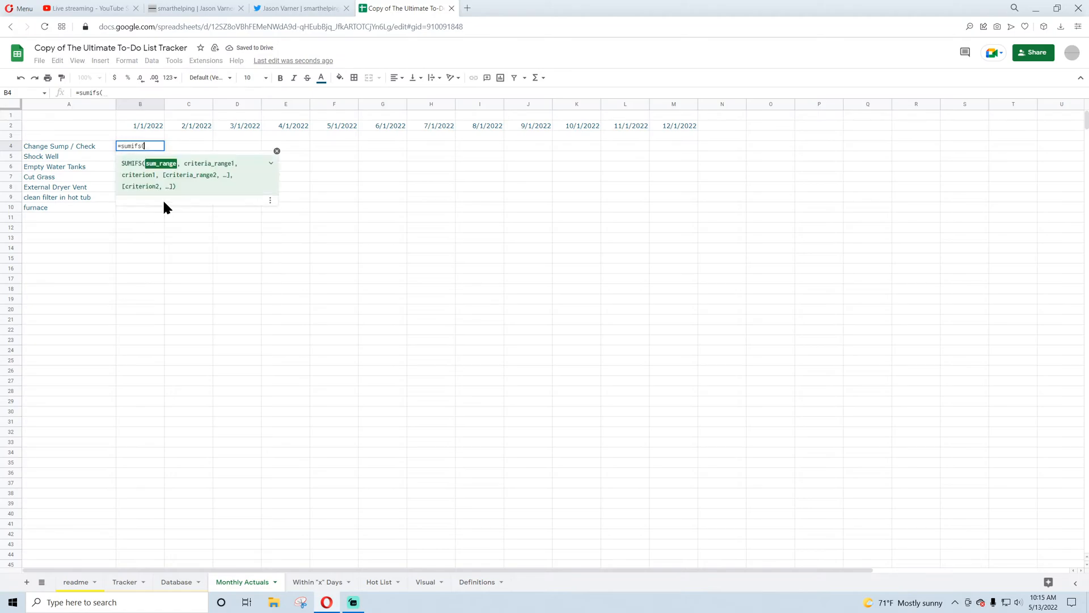
click(176, 582)
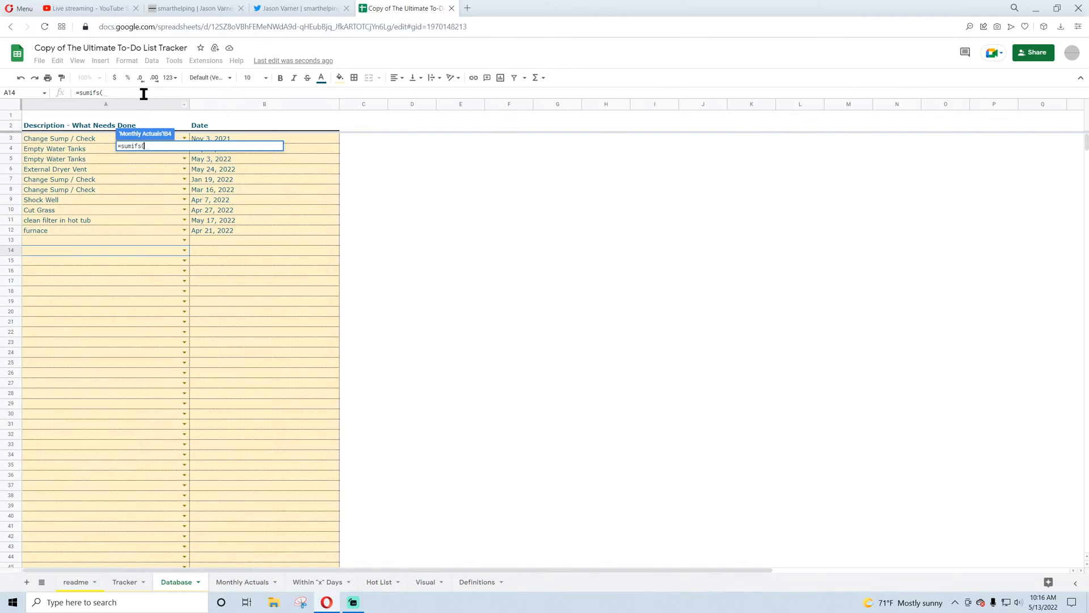
drag(144, 92, 20, 104)
text(=cpou)
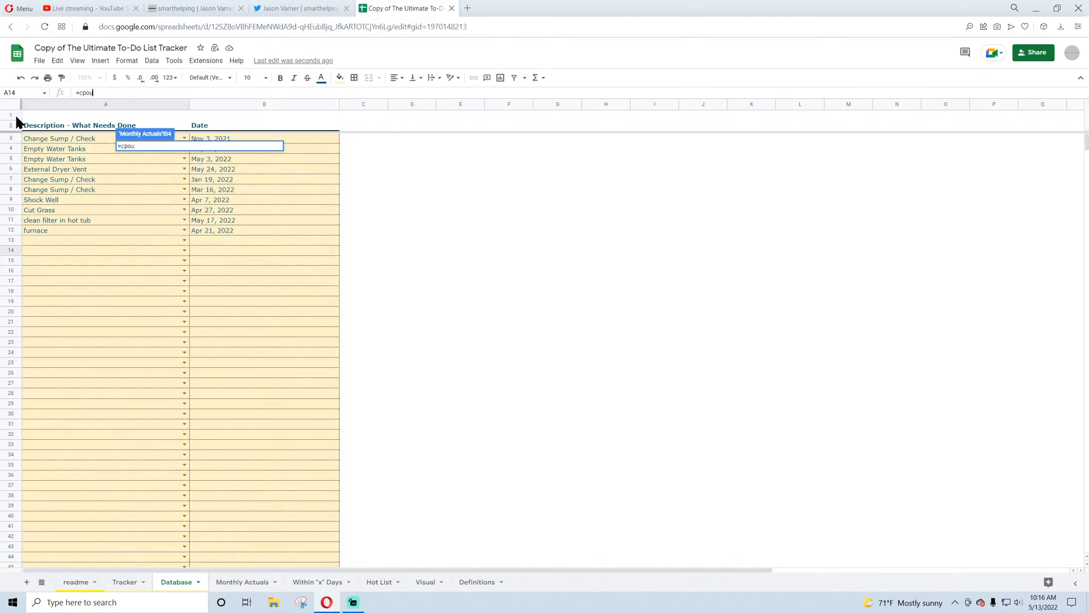
key(BackSpace)
key(BackSpace)
text(ountifs()
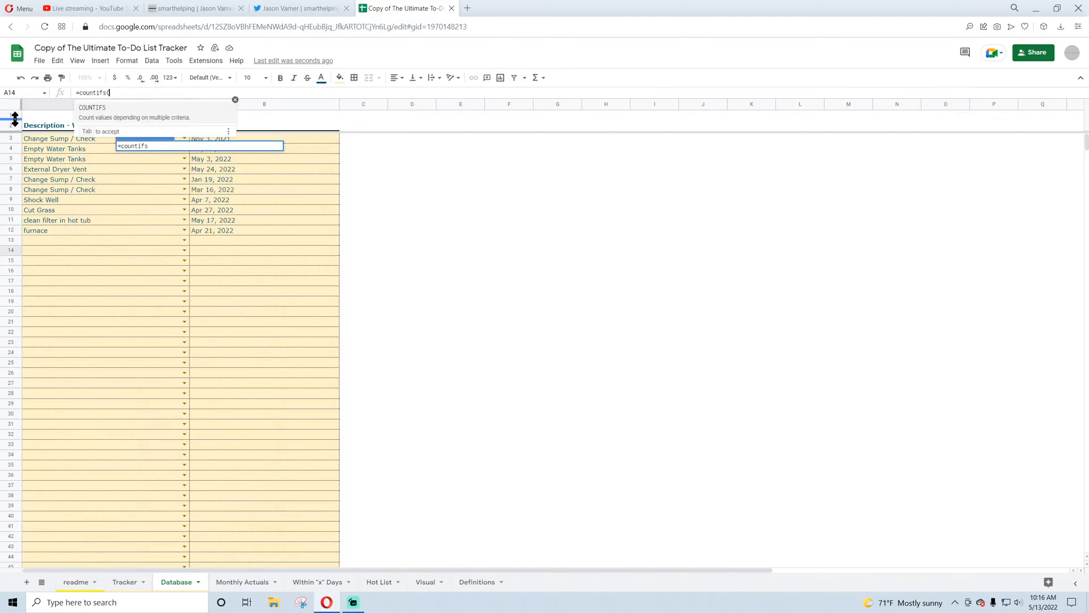
click(274, 105)
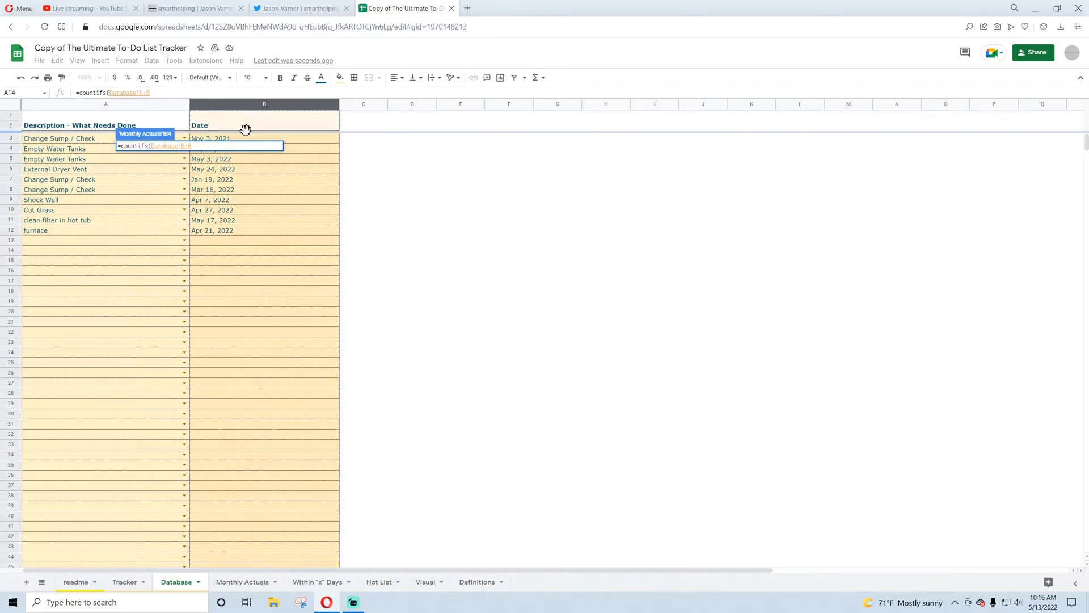
text(,)
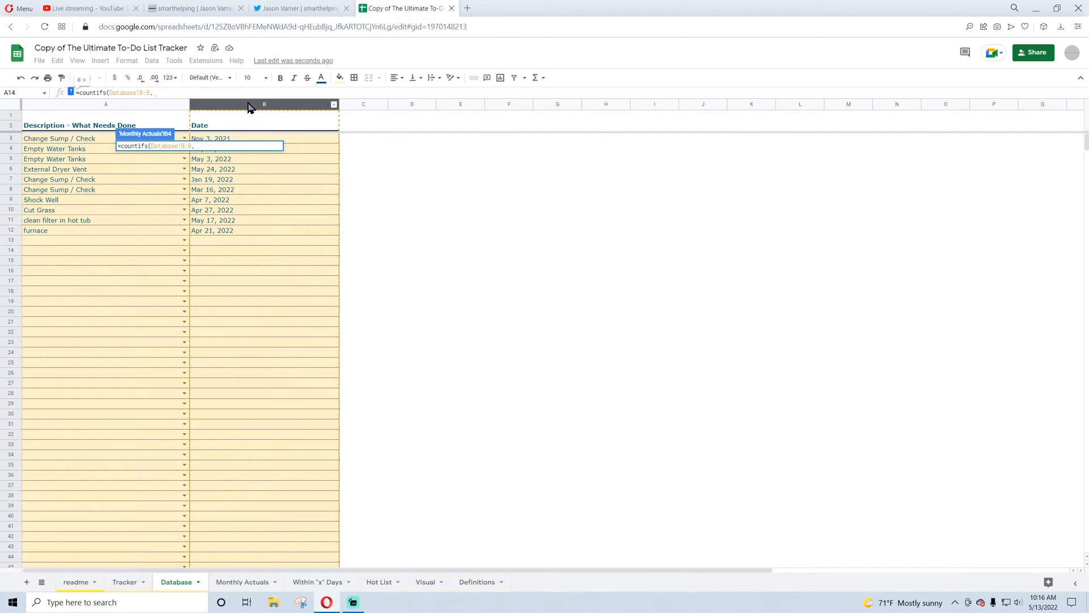
click(160, 104)
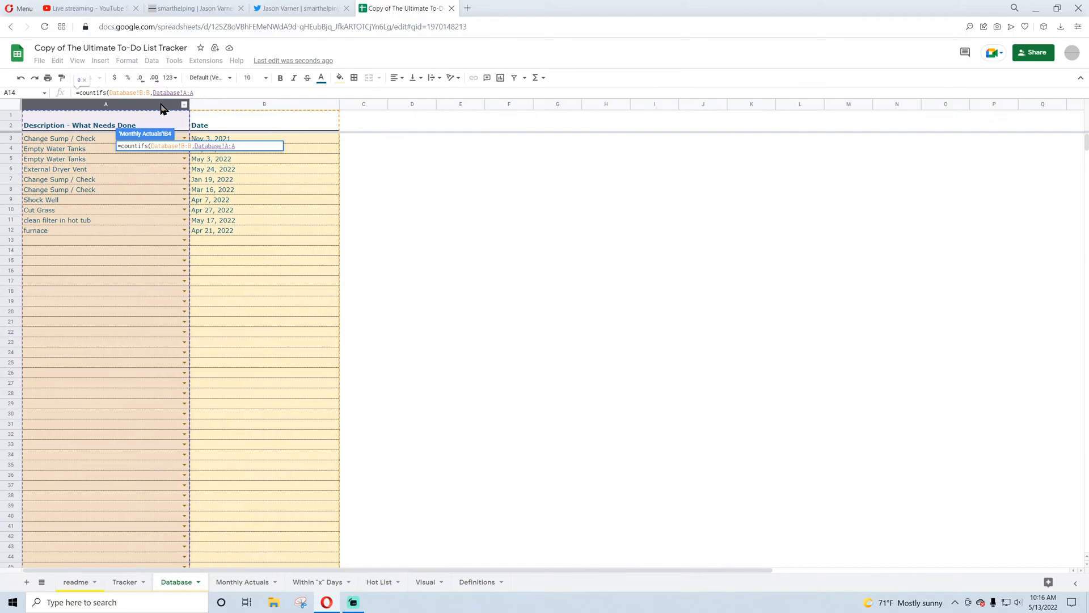
drag(153, 92, 280, 87)
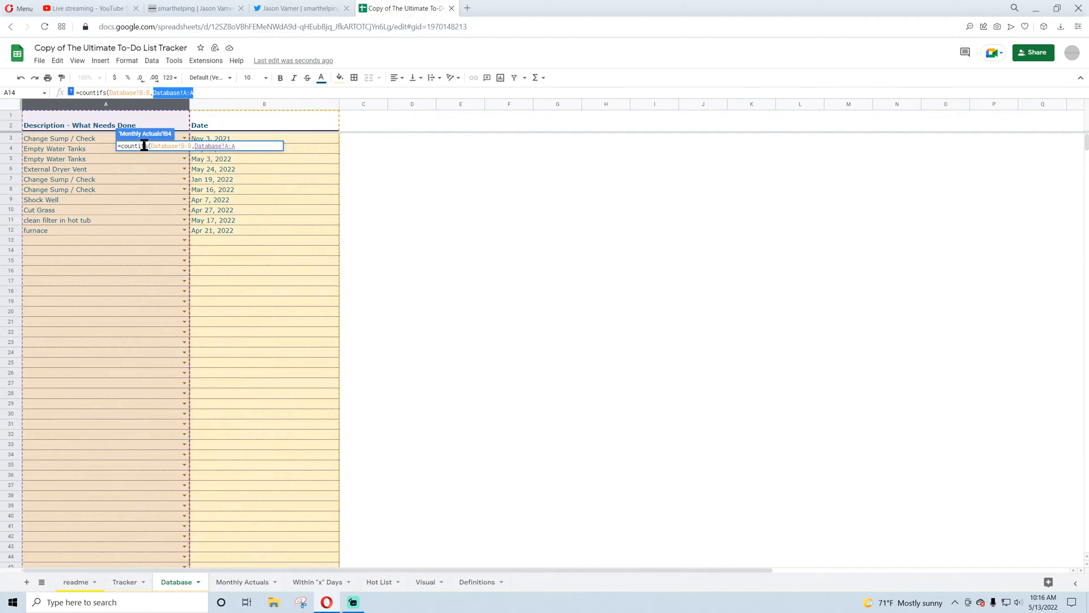
key(BackSpace)
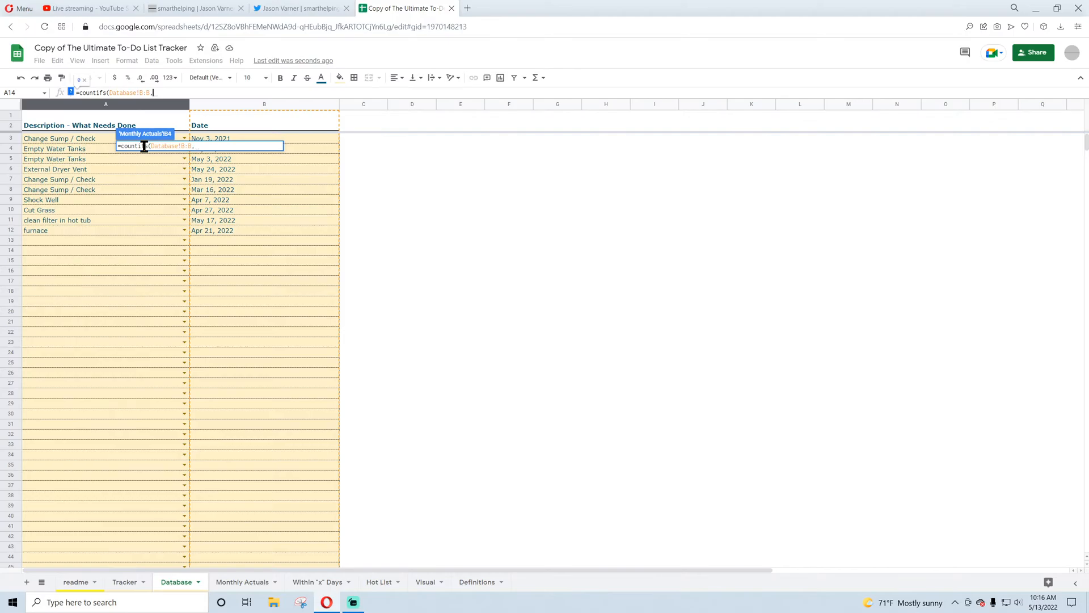
- Add Database!B:B as the next COUNTIFS range, with the criterion ">="&B2 pointing to the first month header
click(264, 104)
text(,)
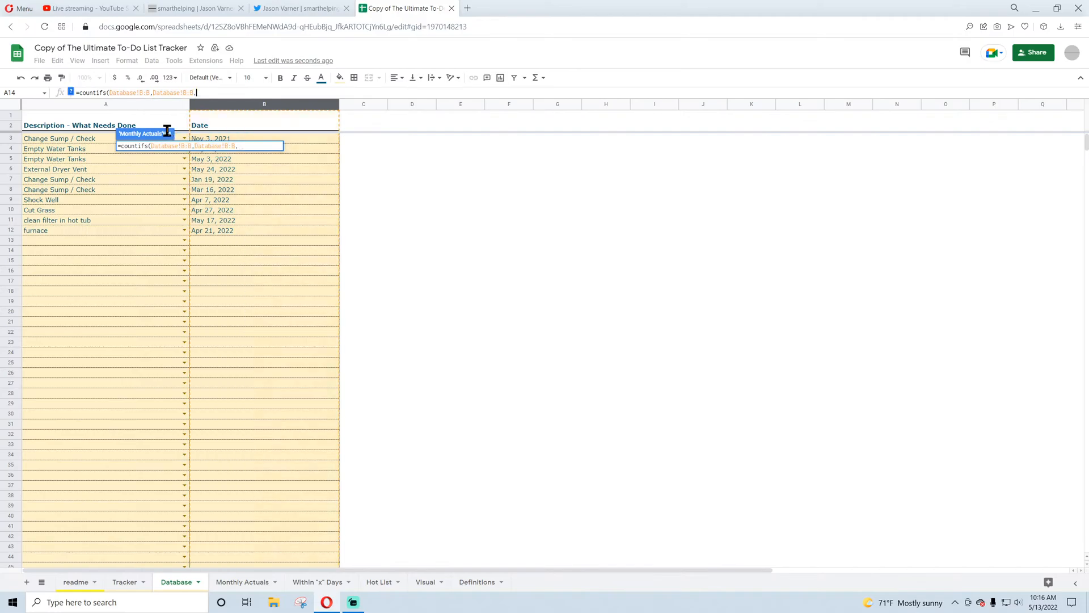
text(">=)
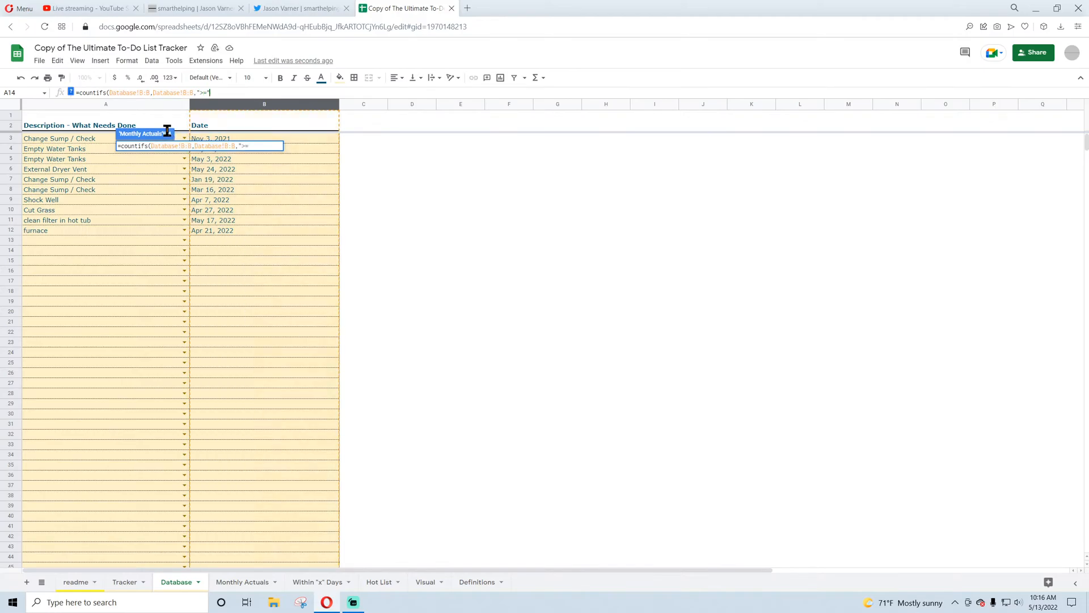
text("&)
click(243, 581)
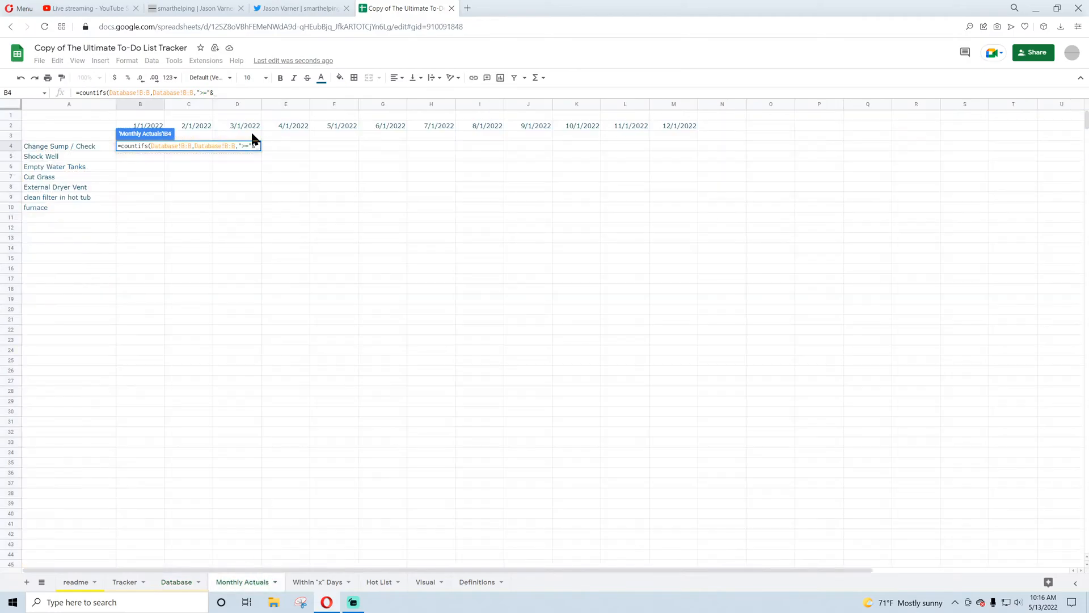
click(149, 126)
text(,)
- Add Database!B:B with the criterion "<="&eomonth(B2,0) as the month-end condition and complete the B4 formula
click(180, 582)
click(290, 107)
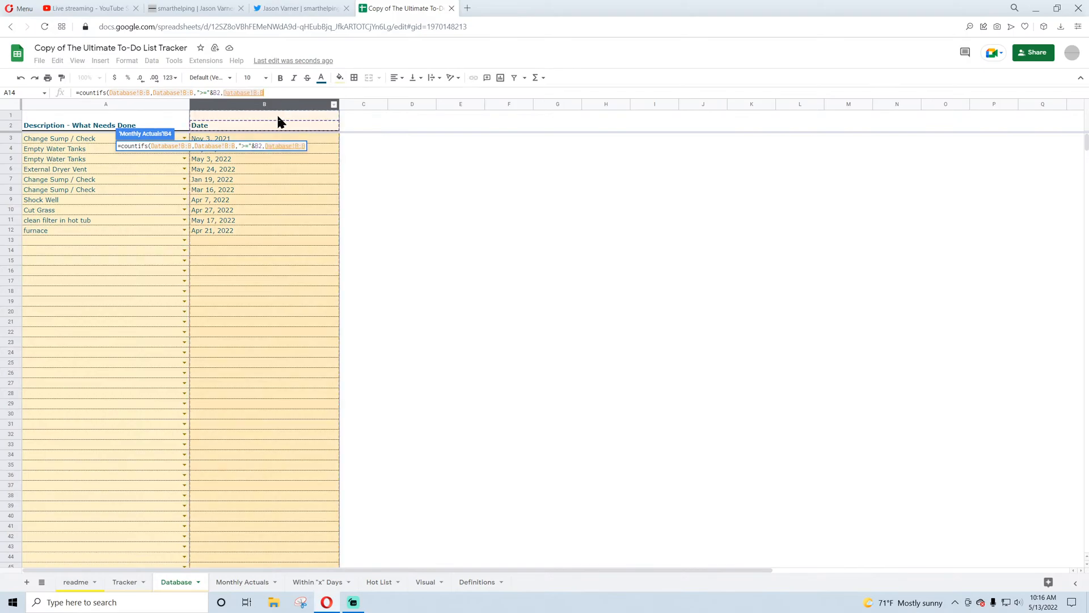
text(,"<)
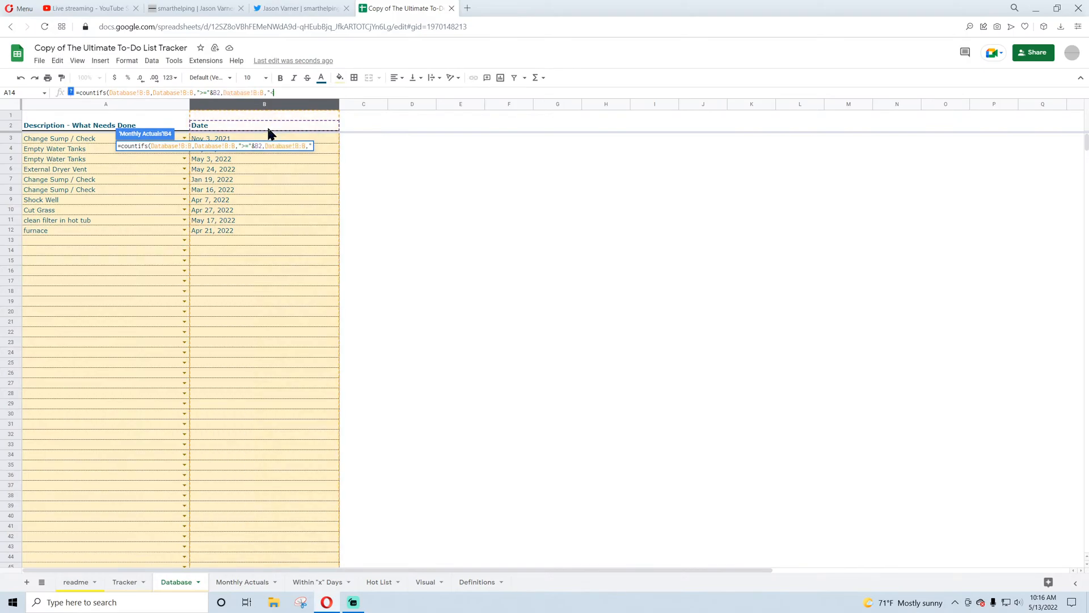
text(="&)
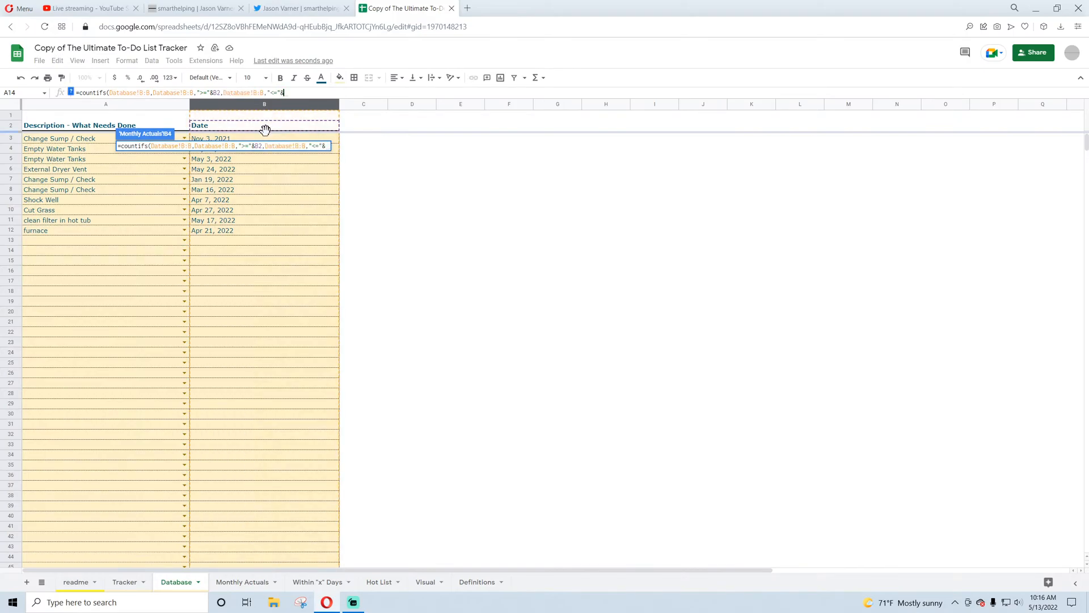
text(eocmonth)
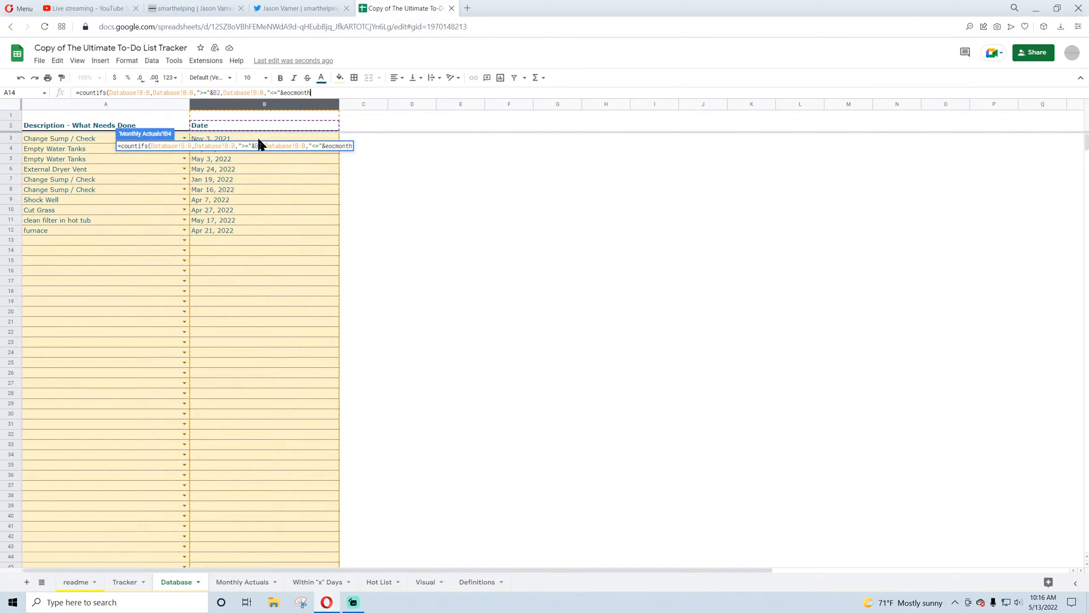
key(BackSpace)
key(BackSpace)
key(BackSpace)
key(BackSpace)
key(BackSpace)
text(month()
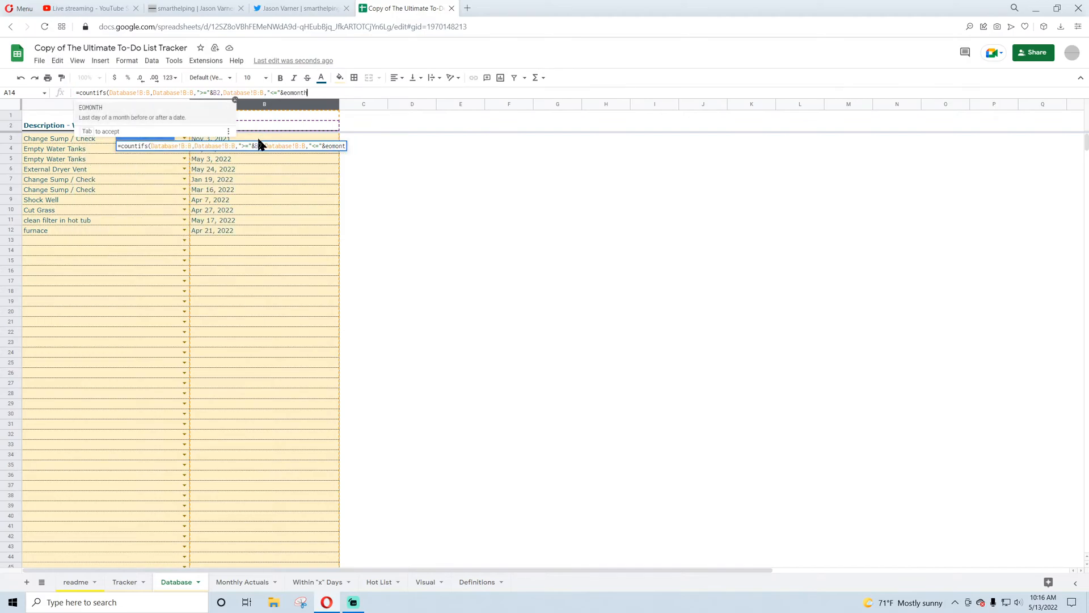
text(b2,0))
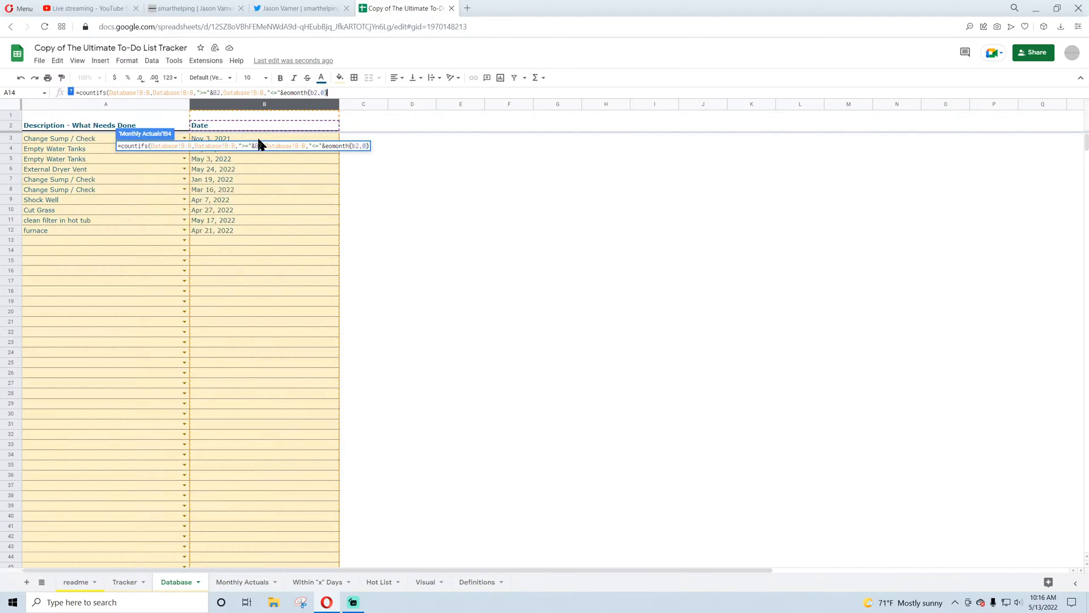
key(Return)
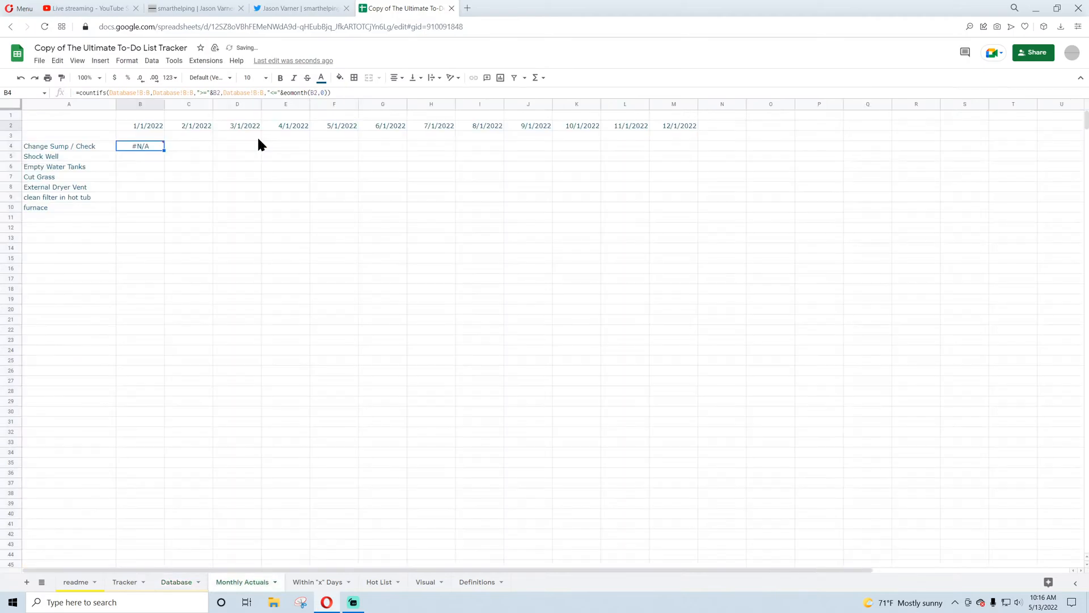
- Make the first two Database column B ranges in the B4 formula absolute as $B:$B
click(142, 92)
key(F4)
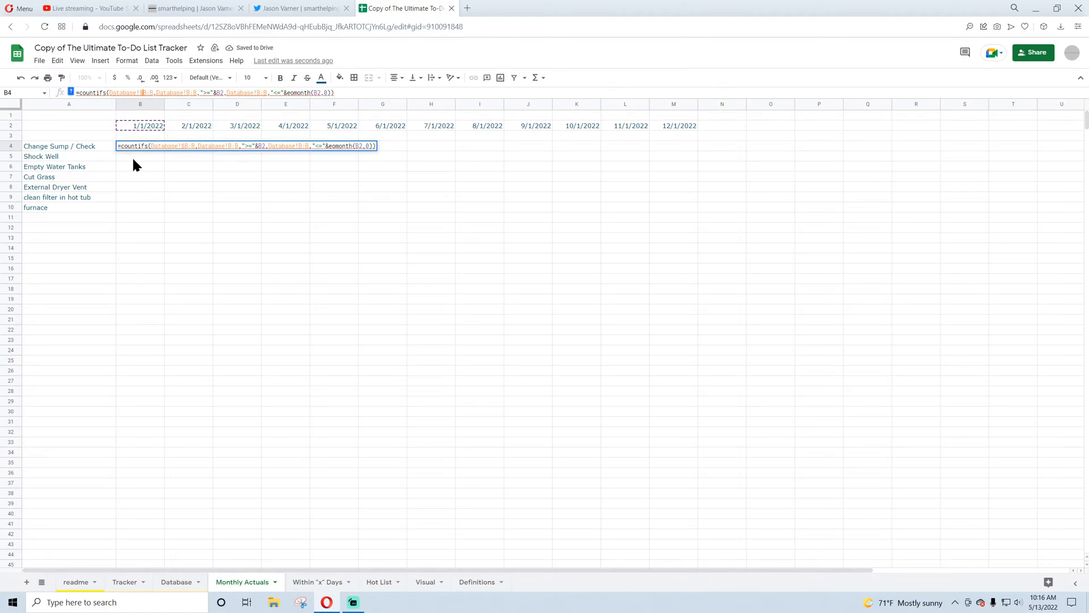
key(Right)
key(Right)
key(Right)
key(Right)
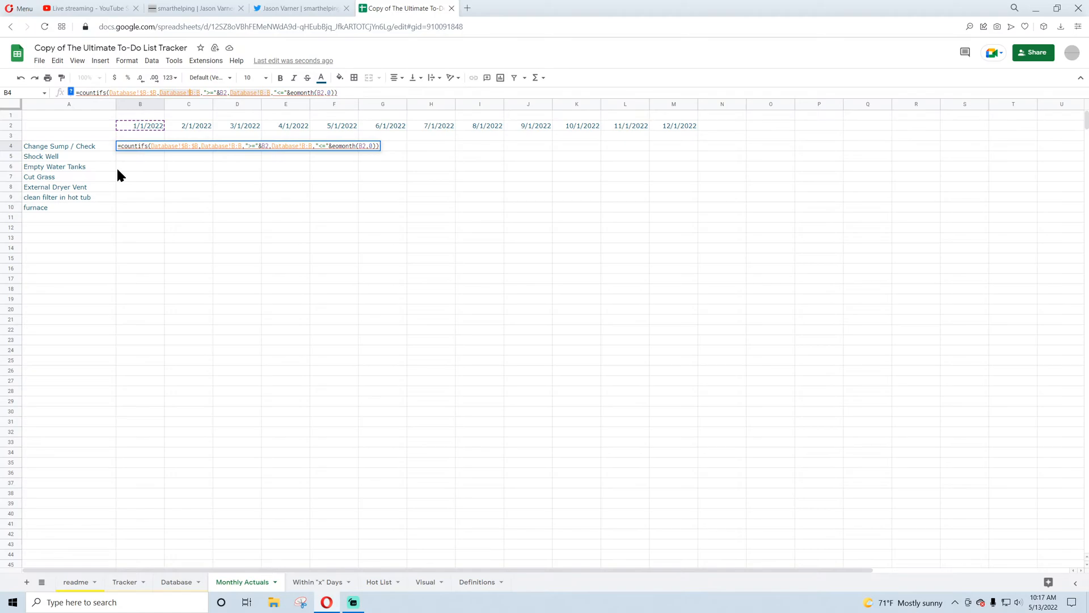
text($)
key(Right)
key(Right)
text($)
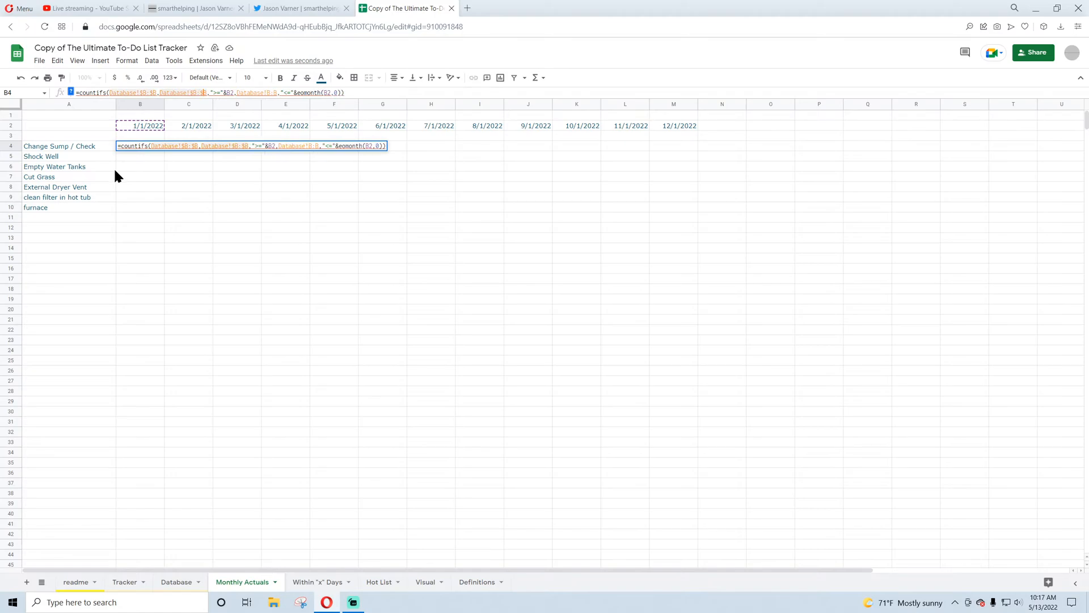
- Lock both month header references as B$2 and make the third Database range $B:$B in the B4 formula
key(Right)
key(Right)
key(Right)
key(Right)
key(Right)
key(Right)
key(Right)
key(Right)
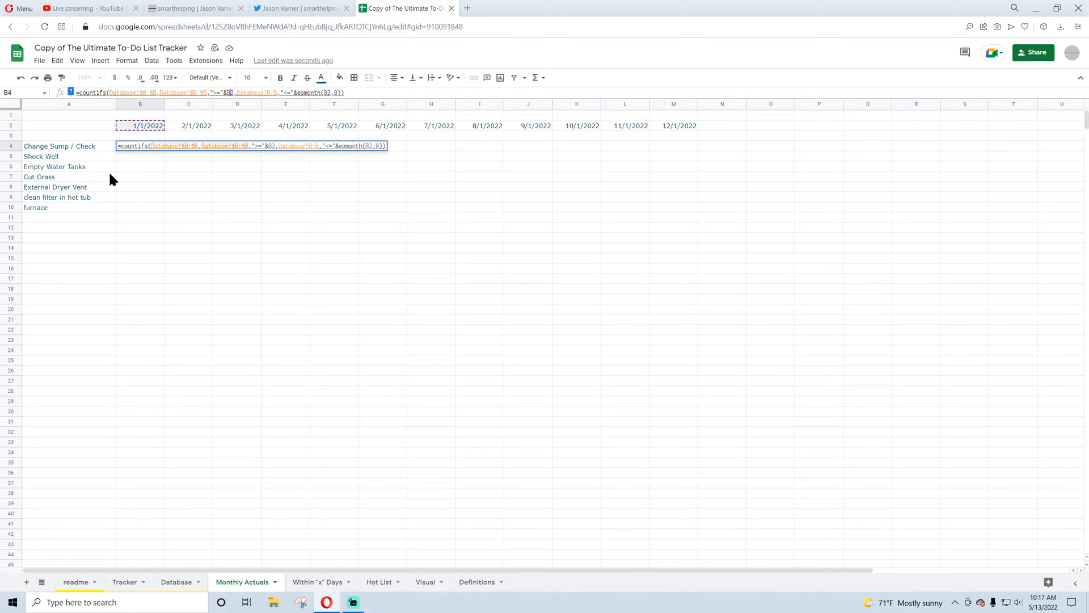
text($)
key(Right)
key(Right)
key(Right)
key(Right)
key(Right)
key(Right)
key(Right)
key(Right)
key(Right)
key(Right)
key(Right)
text($B:)
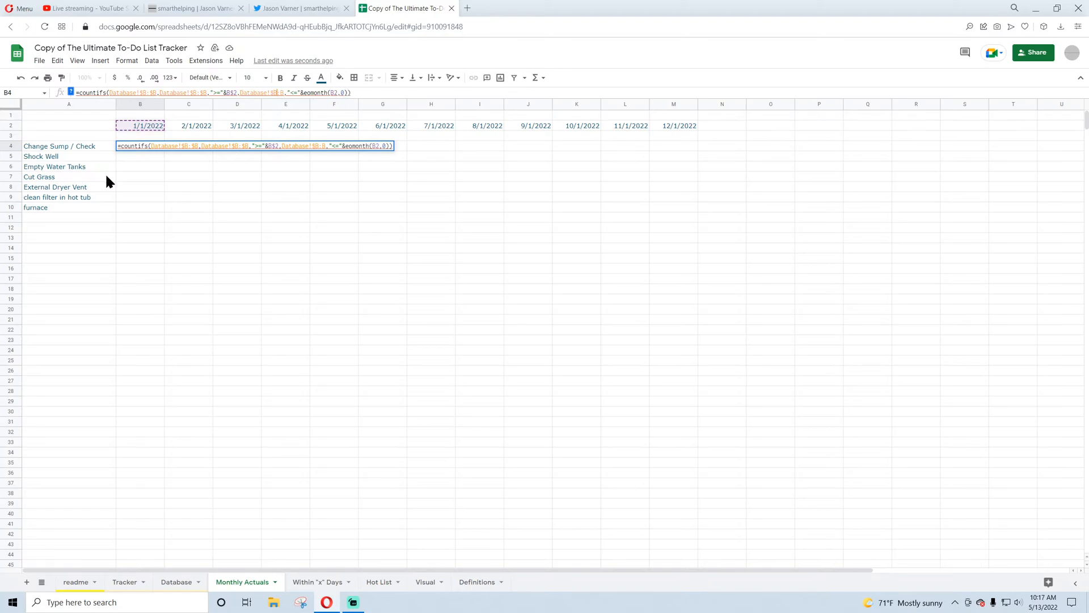
text($)
key(Right)
key(Right)
key(Right)
key(Right)
key(Right)
key(Right)
key(Right)
key(Right)
key(Right)
key(Right)
key(Right)
key(Right)
key(Right)
key(Right)
key(Right)
key(Right)
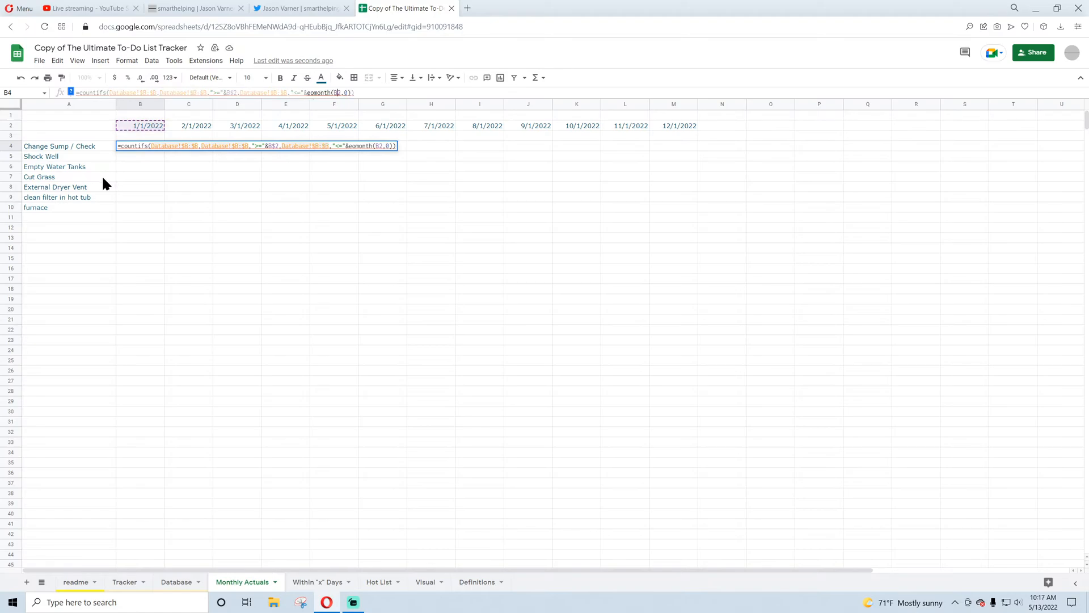
text($)
key(Return)
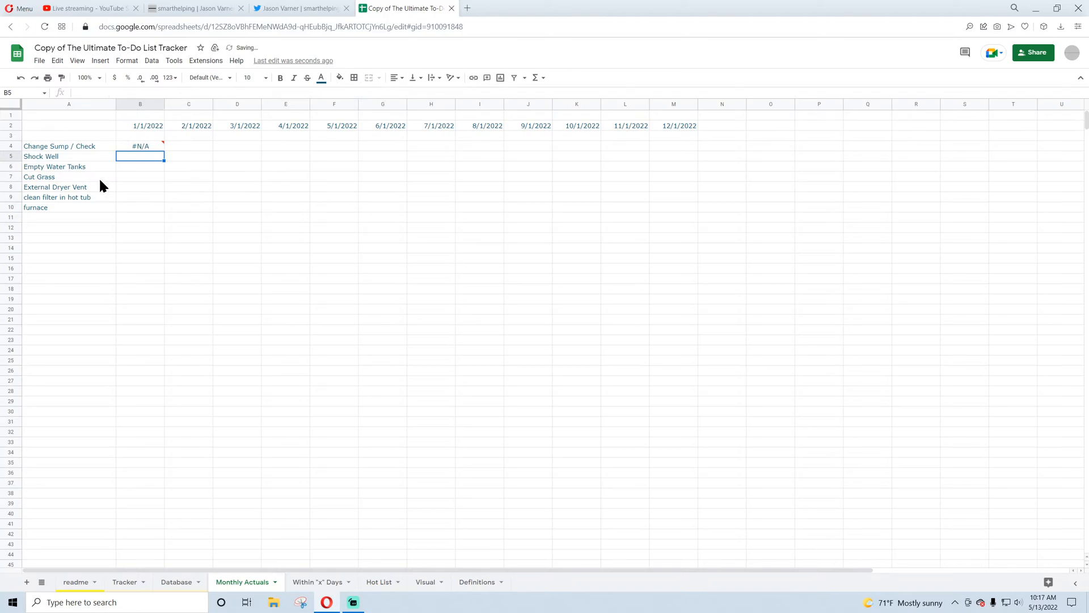
- Extend the B4 formula with a condition matching Database column A to the description in A4
click(147, 148)
click(393, 93)
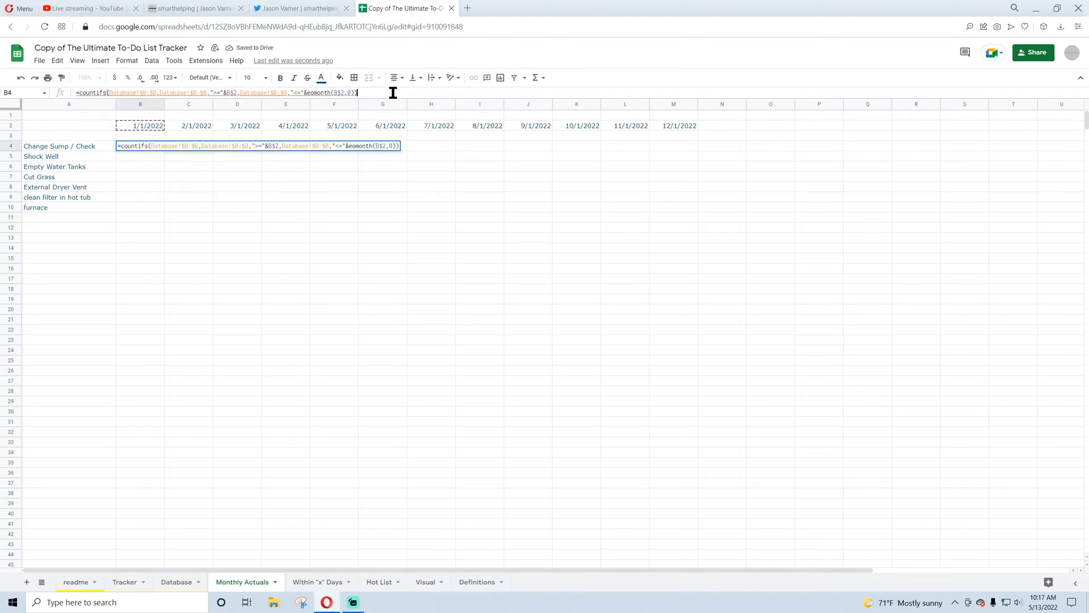
key(BackSpace)
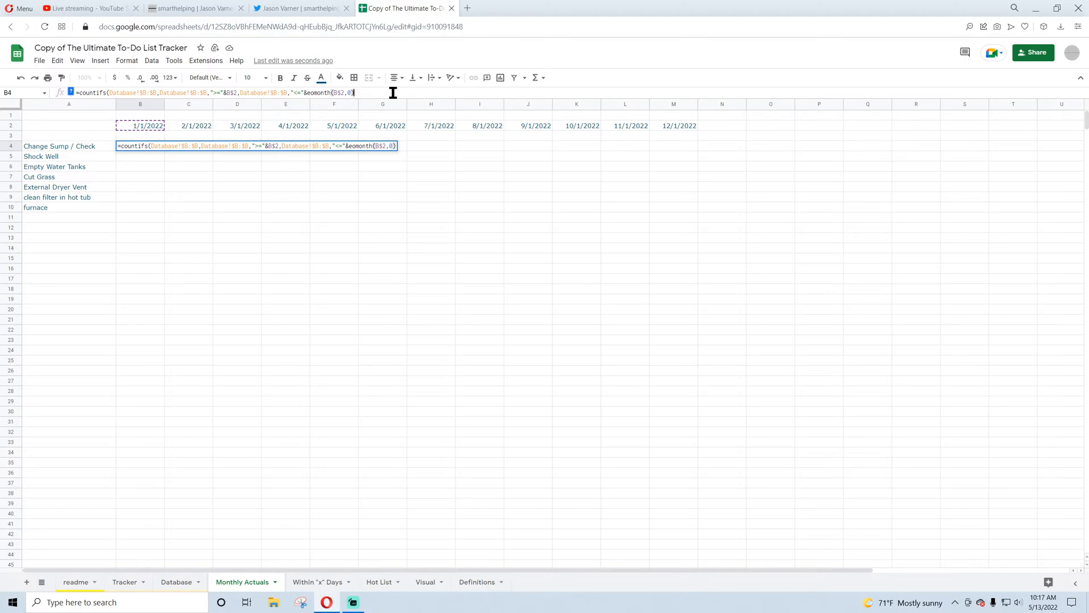
text(,)
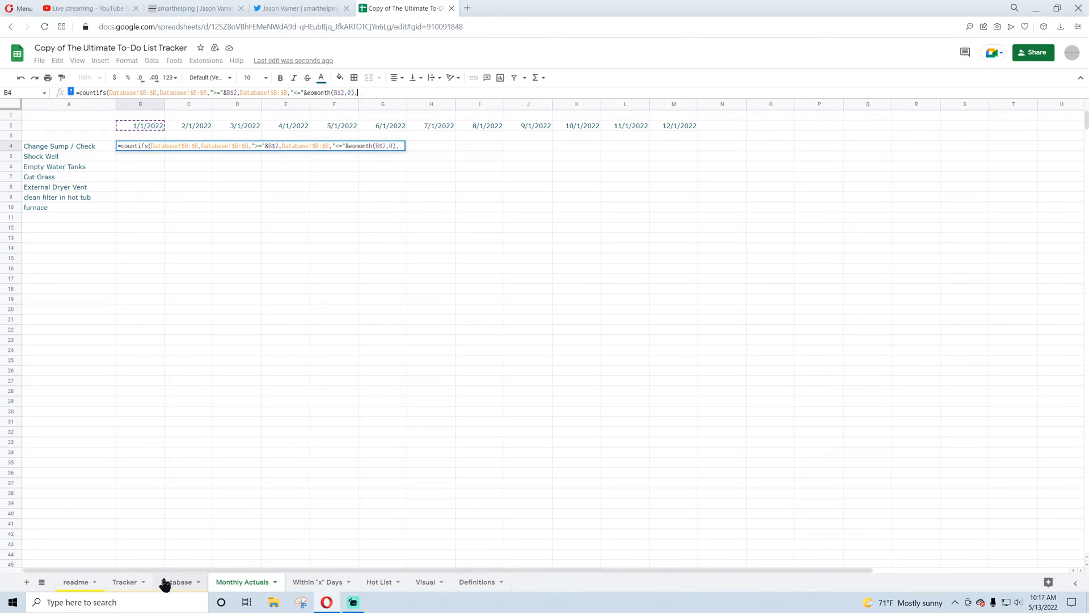
click(181, 582)
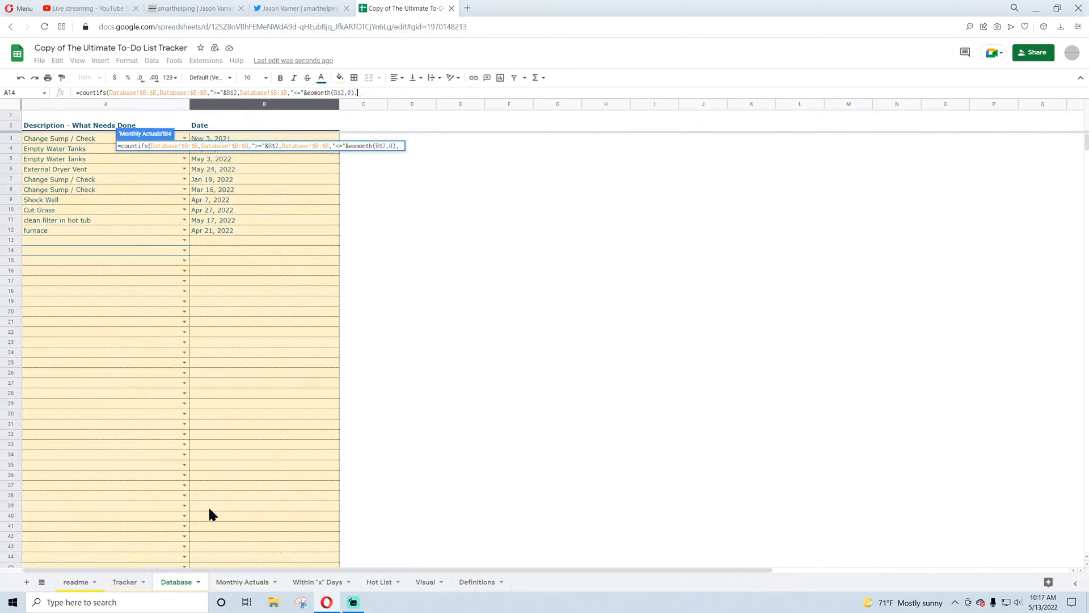
click(130, 104)
text(,)
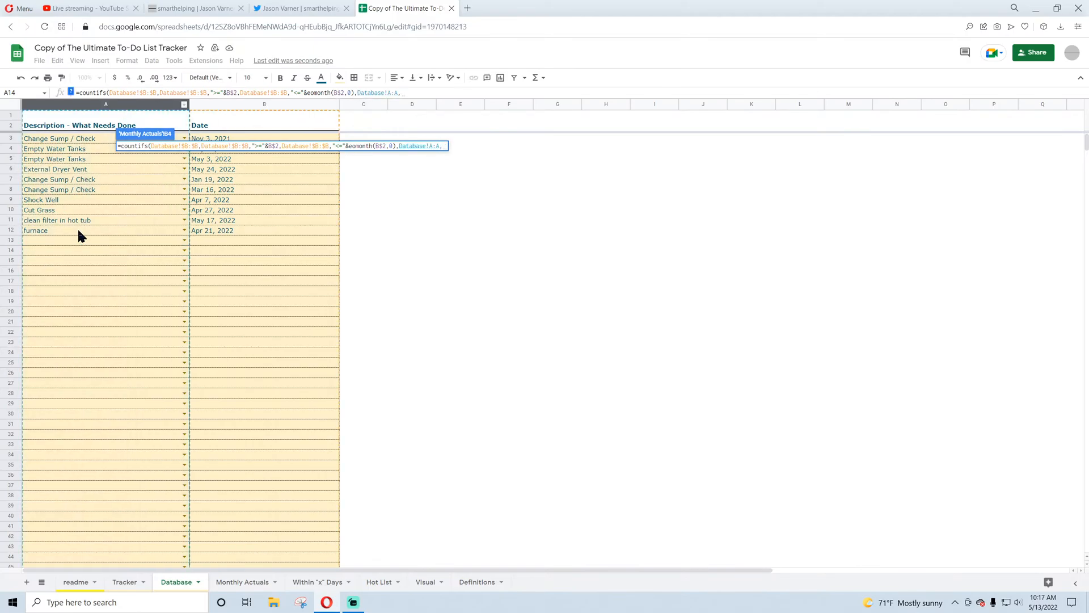
click(230, 583)
click(51, 146)
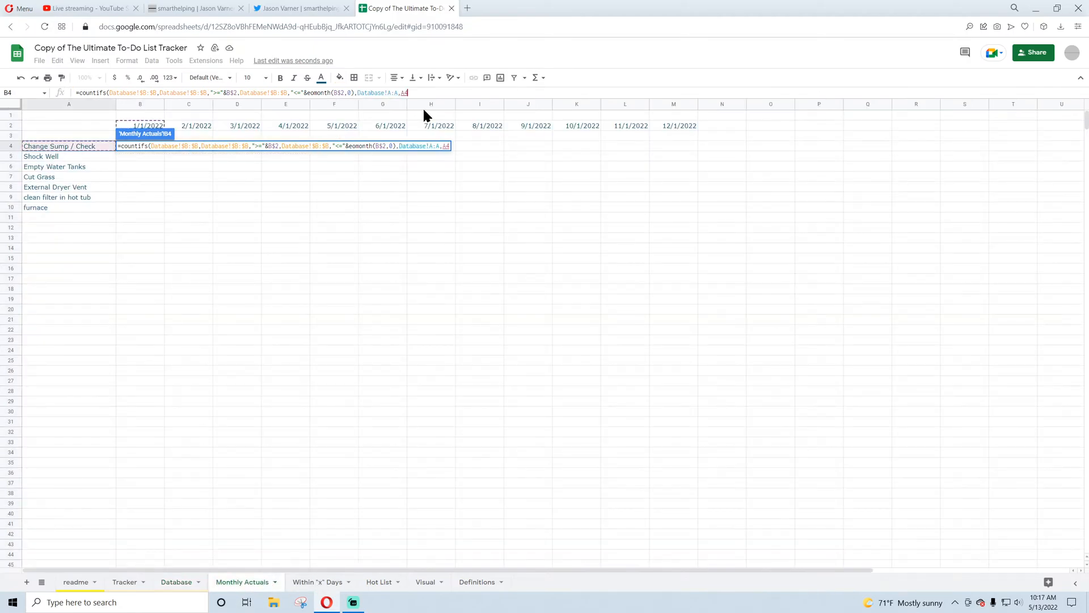
- Lock the description condition's references as Database!$A:$A and $A4, and complete the B4 formula
click(401, 93)
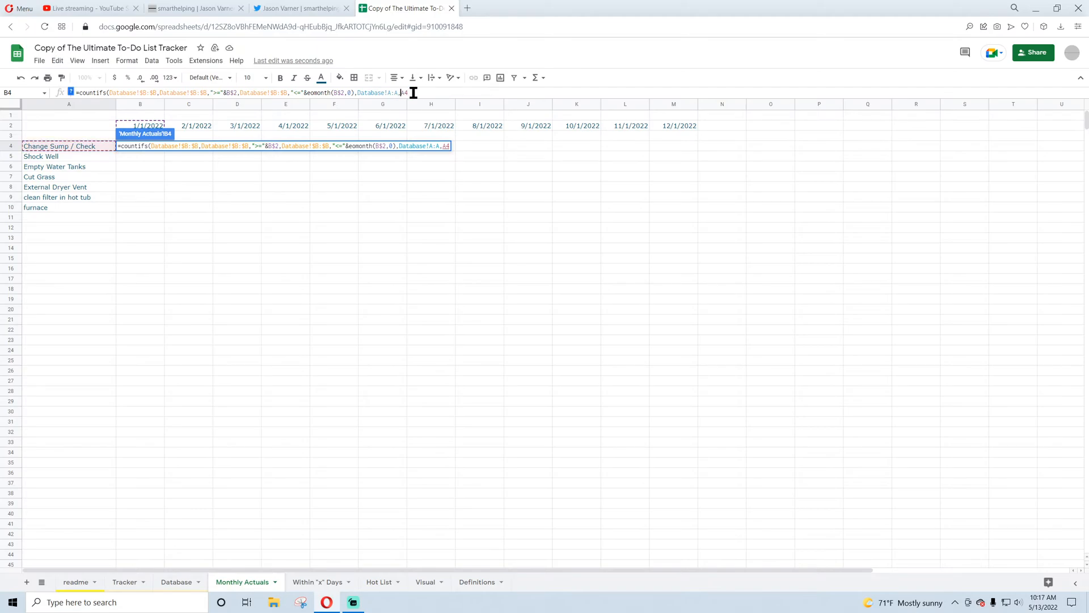
text($)
click(395, 93)
text($)
click(389, 92)
text($)
key(Return)
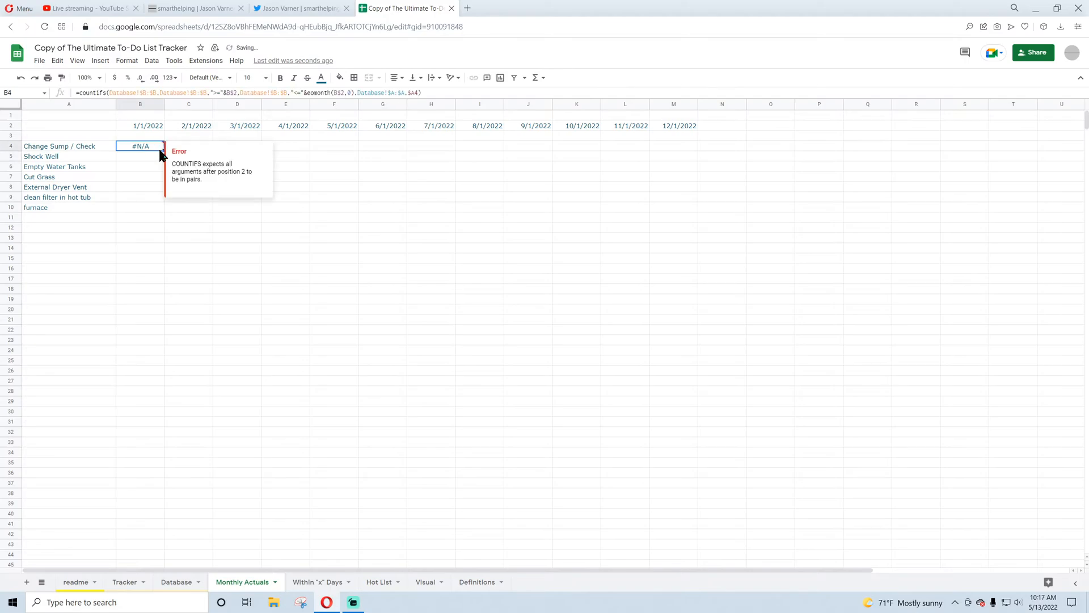
- Try to fill the B4 formula across to column M and down to row 10
drag(164, 149, 686, 147)
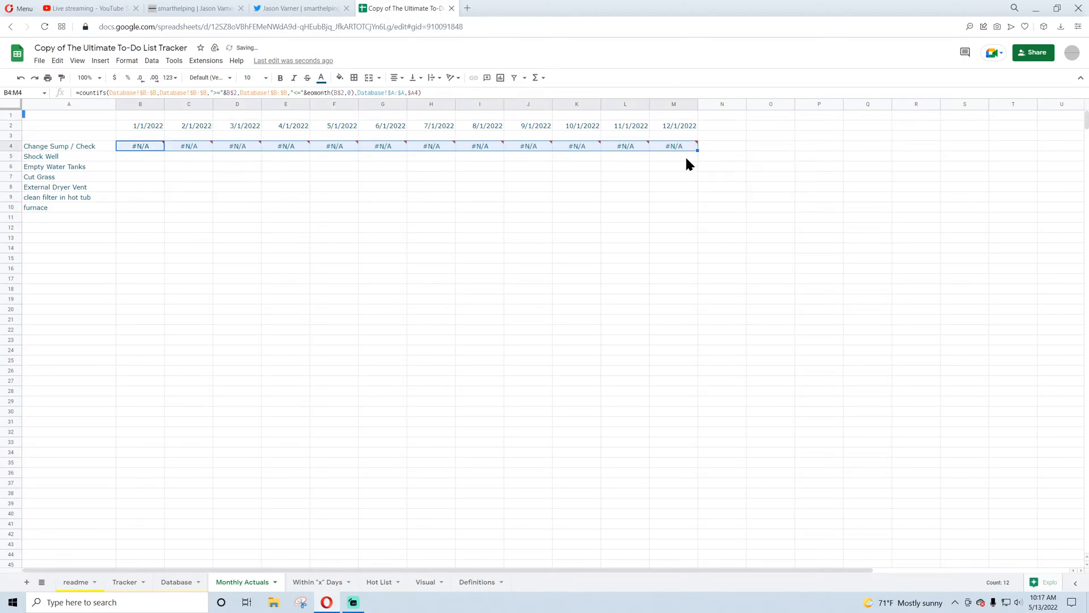
drag(698, 151, 677, 210)
- Remove the redundant first Database!$B:$B range from the B4 formula and fill the corrected formula through M10
click(152, 147)
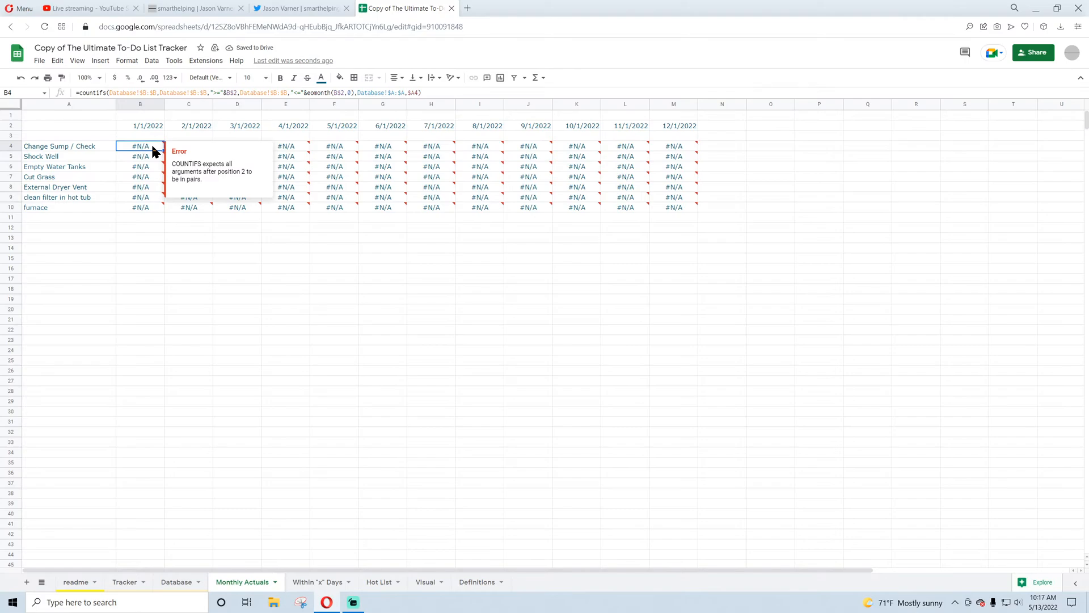
click(159, 92)
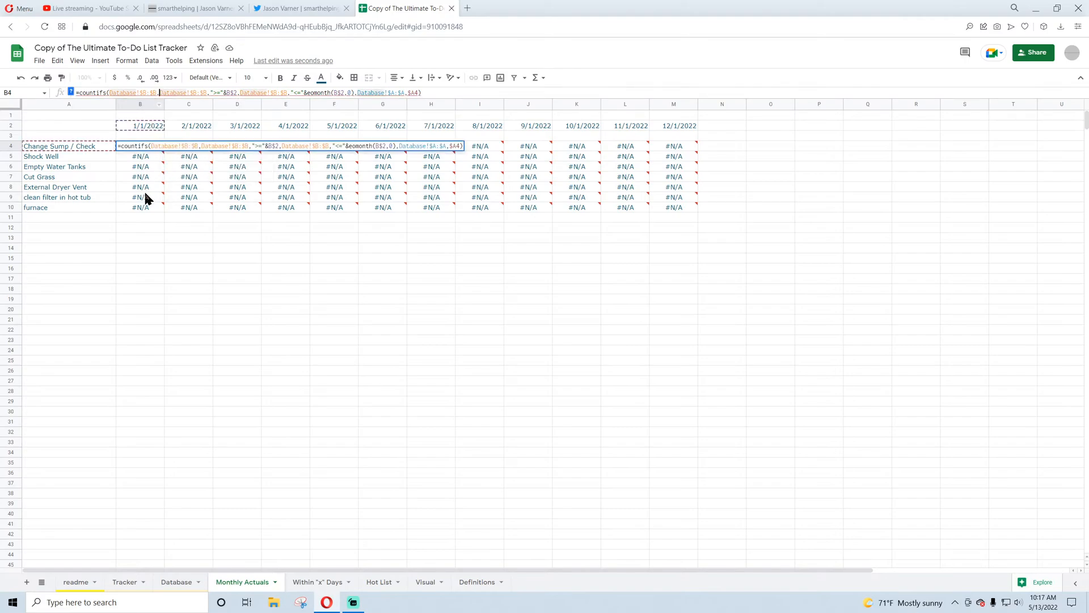
key(BackSpace)
key(BackSpace)
key(BackSpace)
key(BackSpace)
text(:$B,)
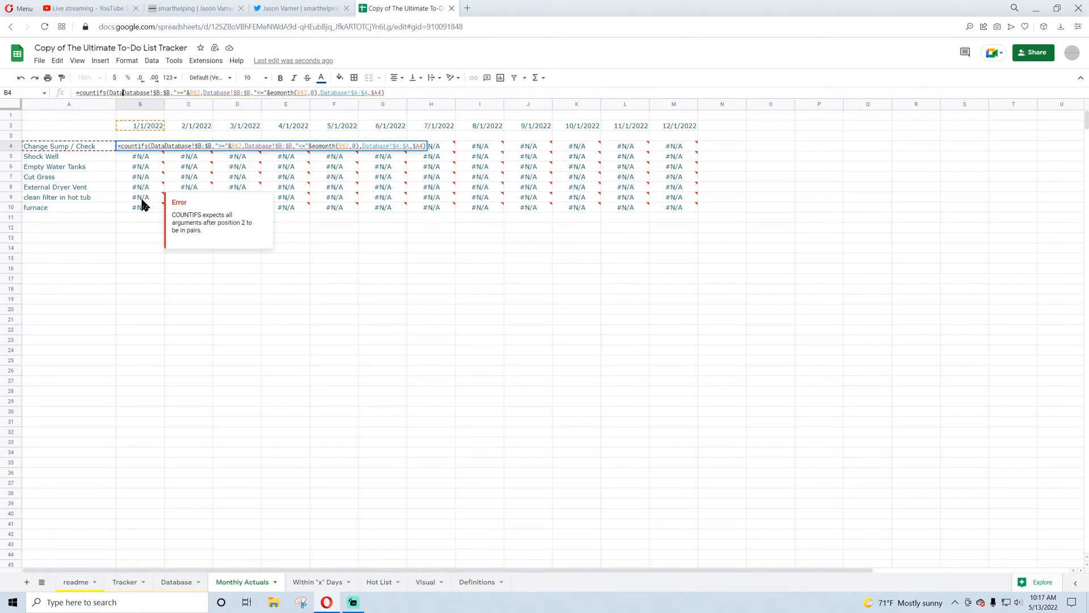
key(Return)
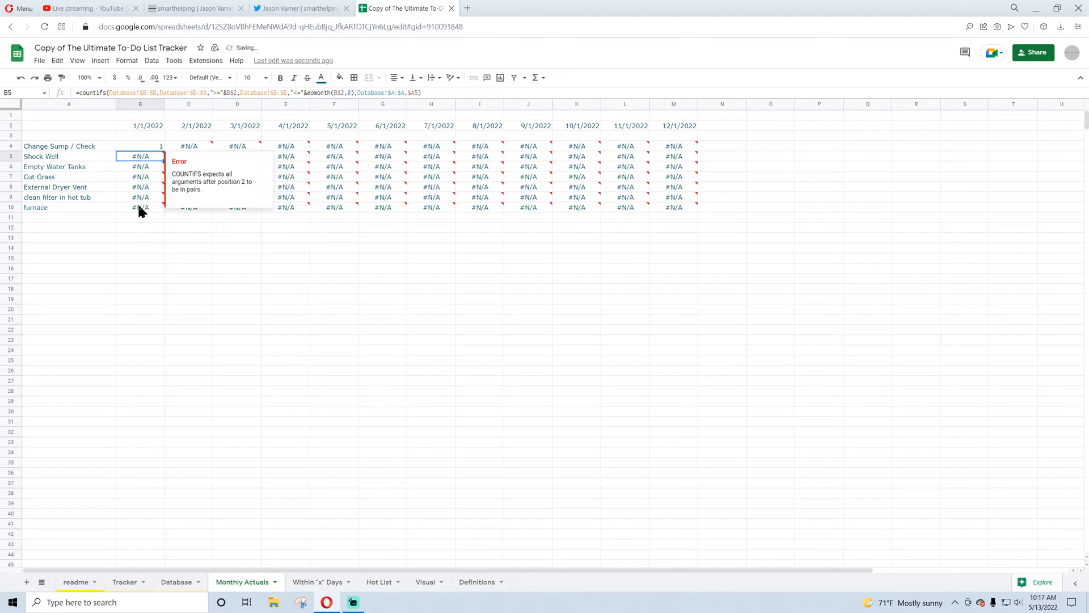
click(158, 146)
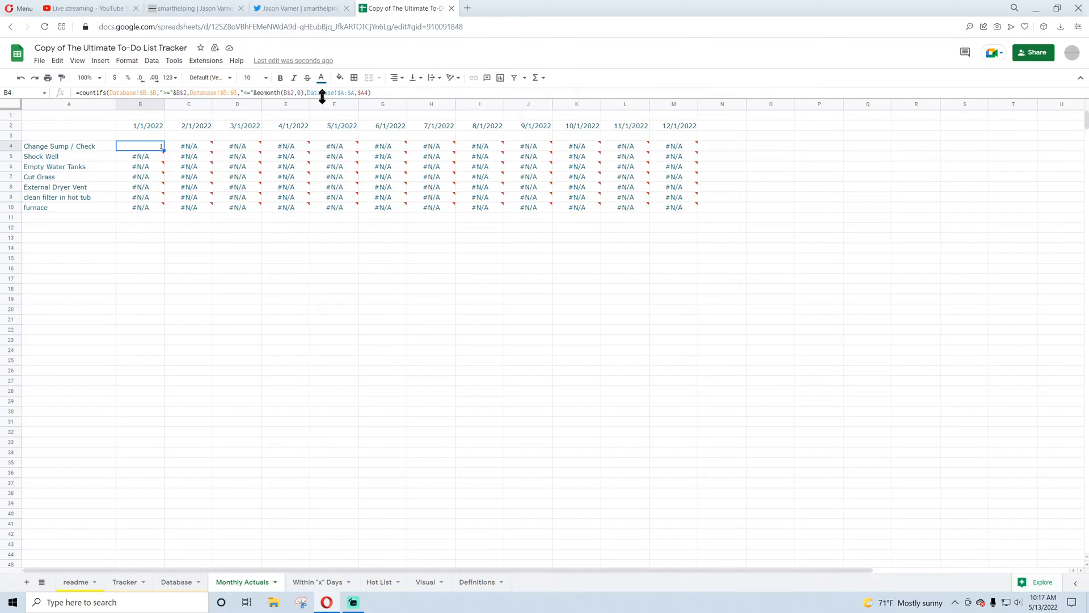
drag(163, 151, 654, 210)
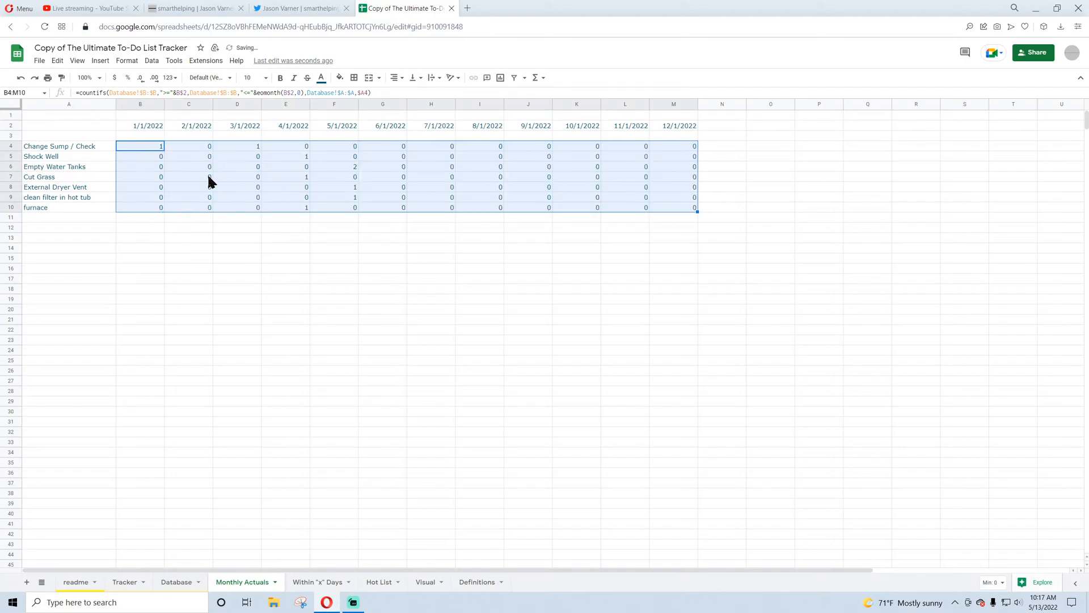
- Total B4:B10 with a SUM formula in B3 and fill it across row 3 to column M
click(147, 138)
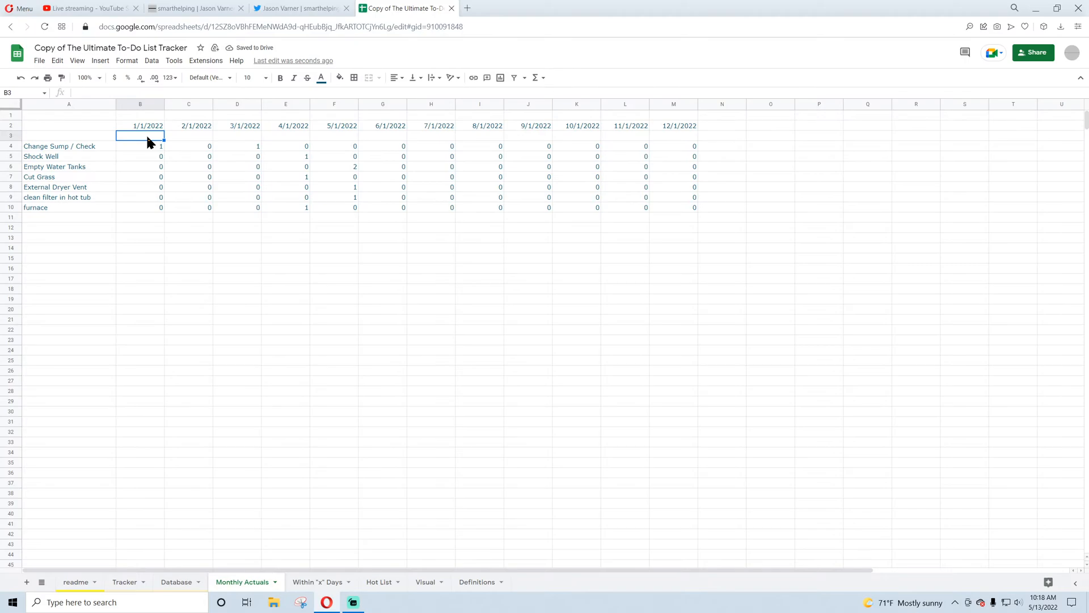
click(536, 78)
click(553, 96)
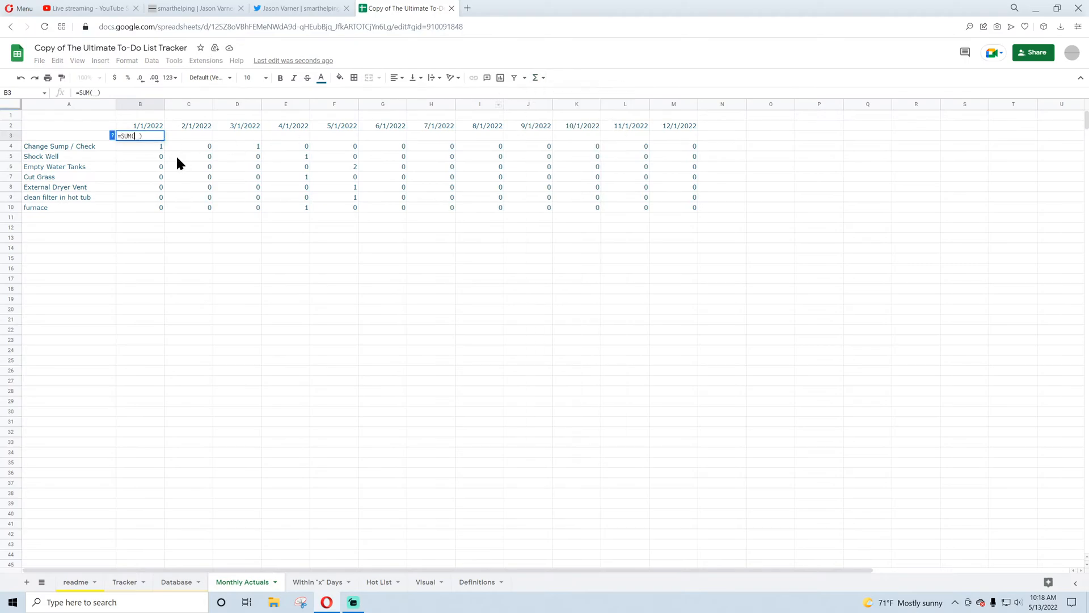
drag(151, 145, 146, 205)
click(143, 93)
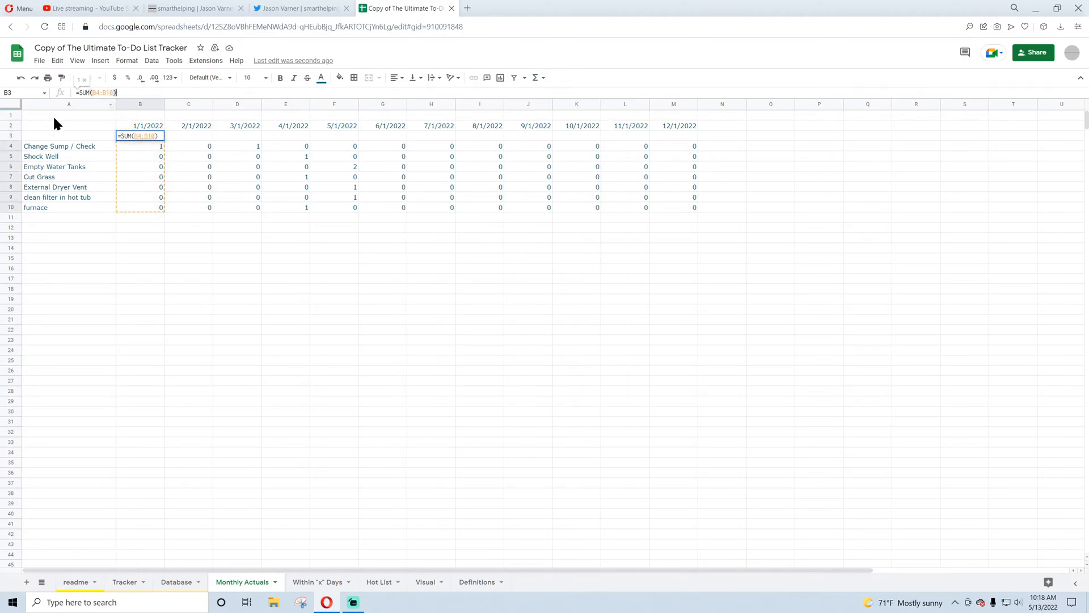
key(Return)
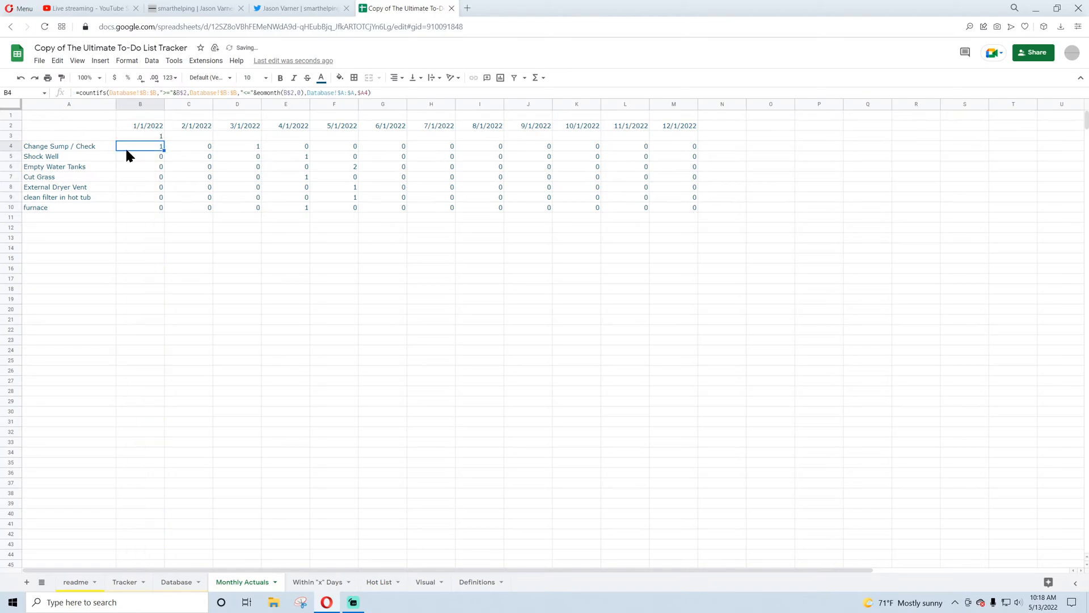
click(145, 134)
drag(163, 140, 686, 137)
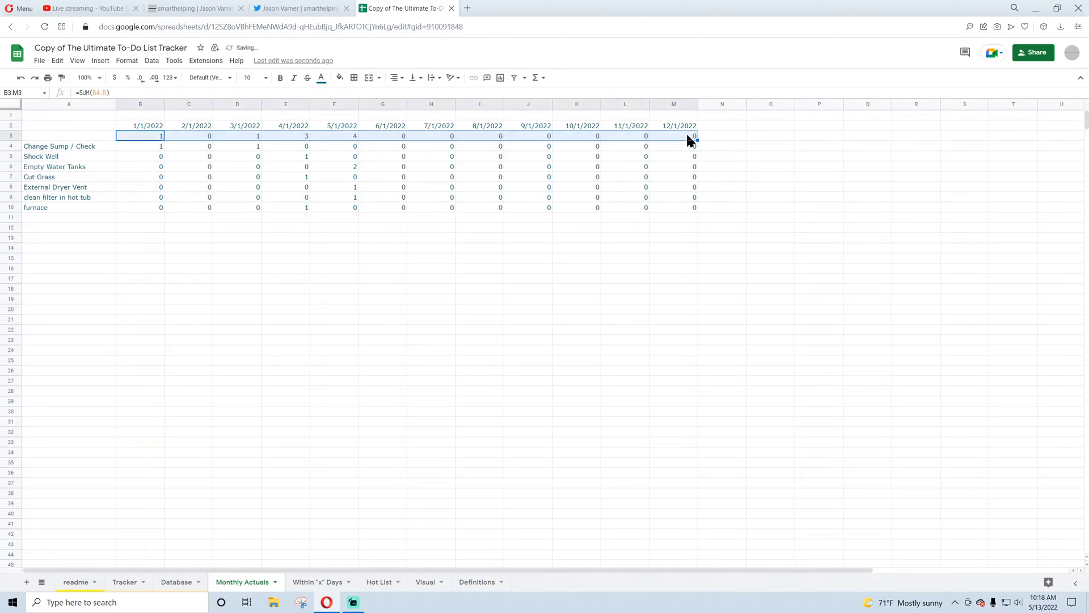
- Give the totals row A3:M3 a bottom border and a light grey fill
drag(86, 136, 678, 134)
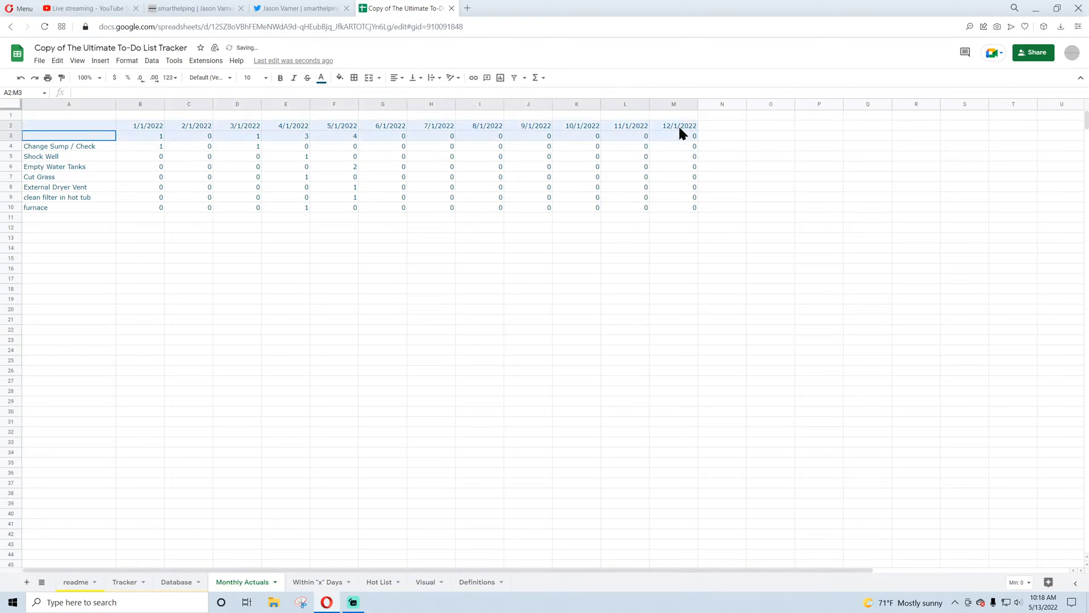
click(354, 78)
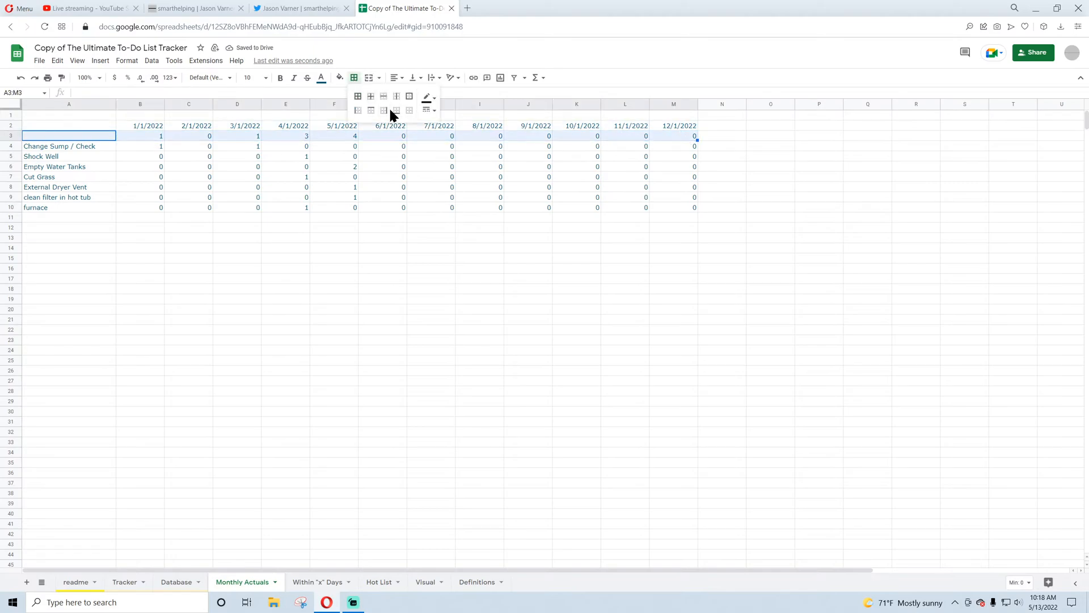
click(397, 110)
click(433, 110)
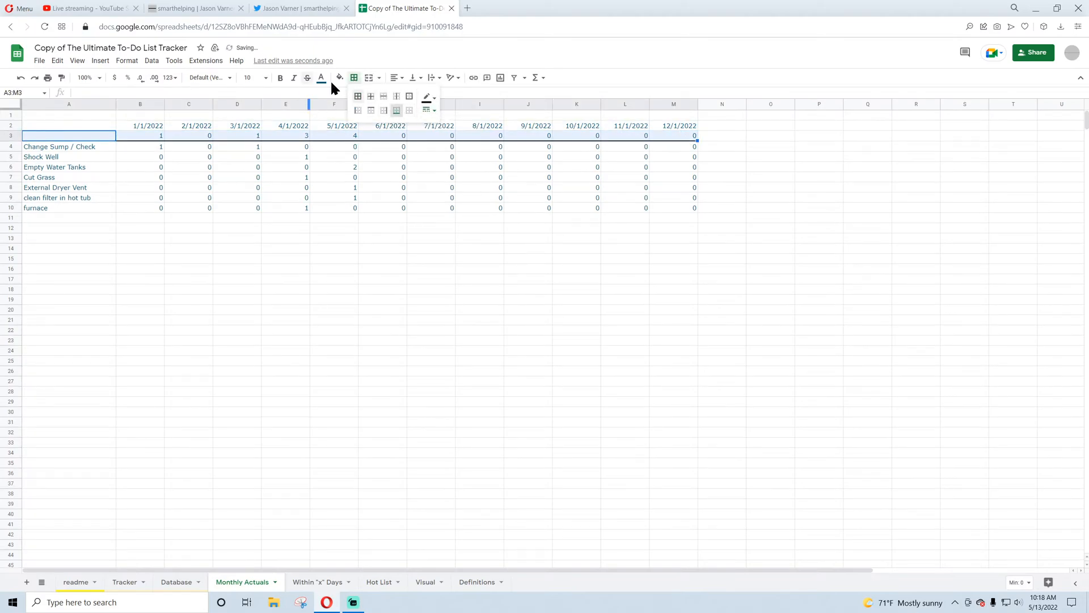
click(340, 78)
click(429, 164)
click(278, 268)
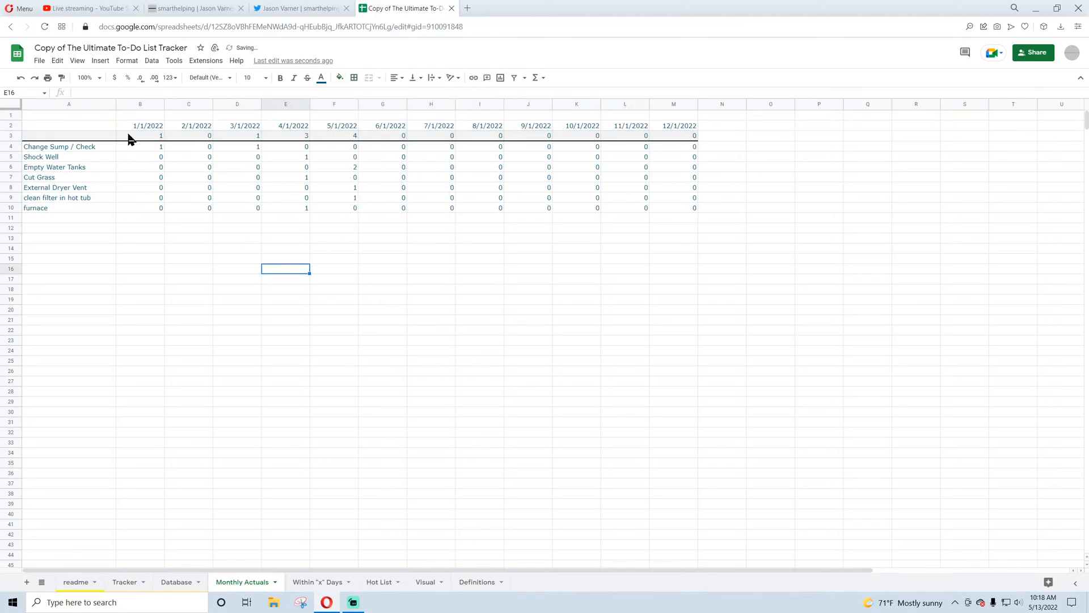
- Hide the gridlines on the Monthly Actuals sheet
click(77, 61)
mouse_move(103, 95)
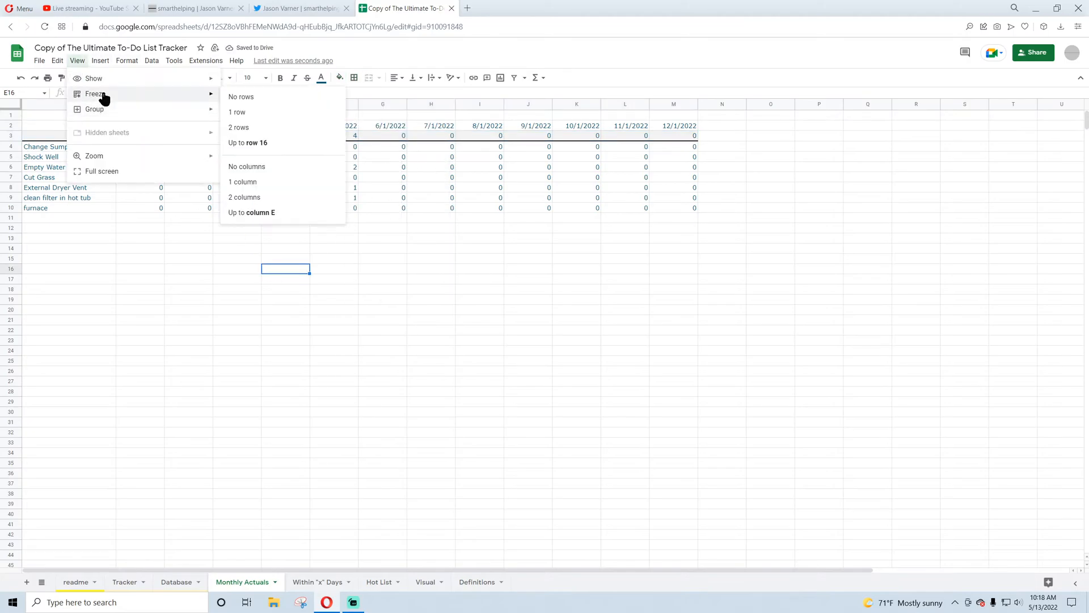
click(254, 96)
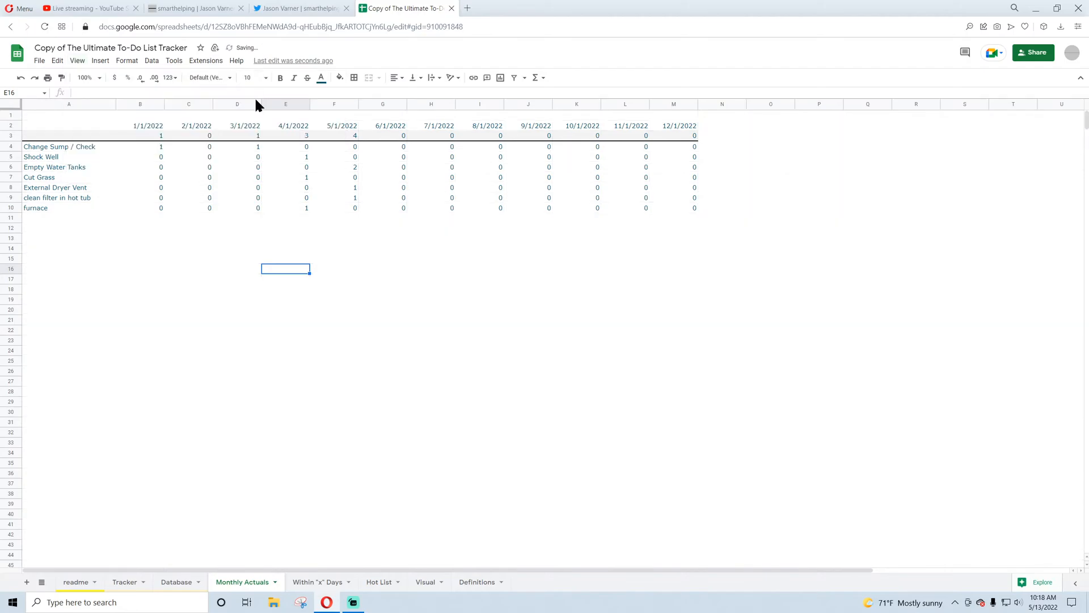
click(182, 249)
- Mark the start date in B2 as an input with blue text and a light yellow fill
click(152, 126)
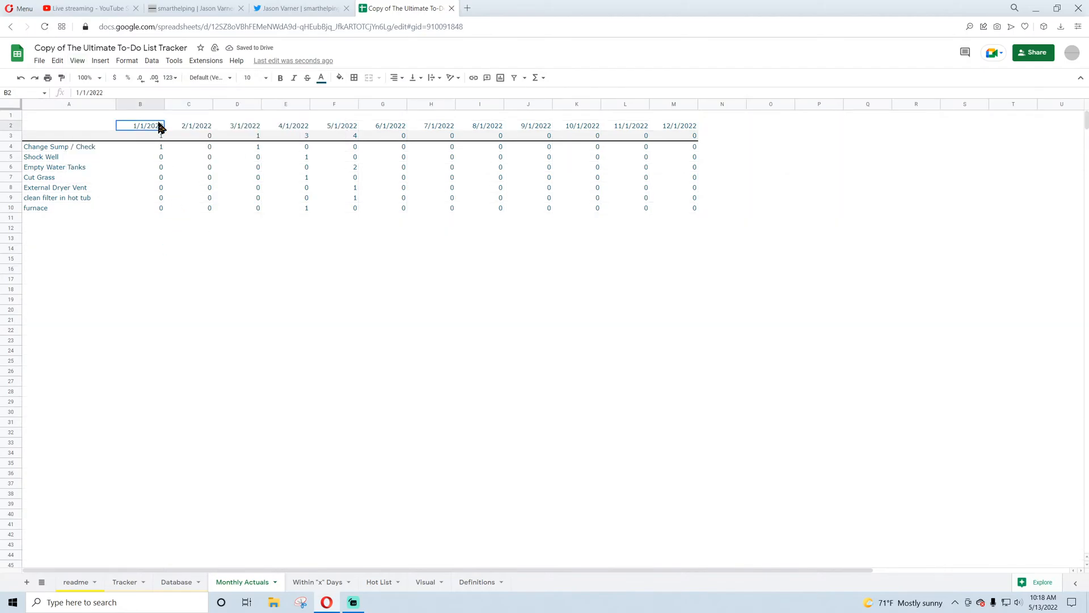
click(321, 78)
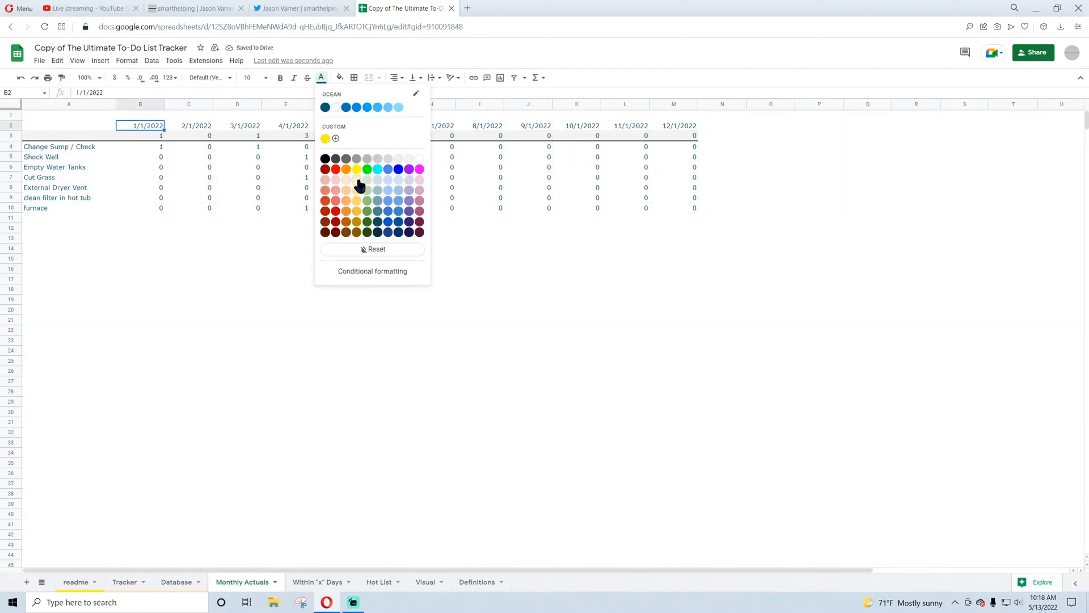
click(398, 169)
click(340, 78)
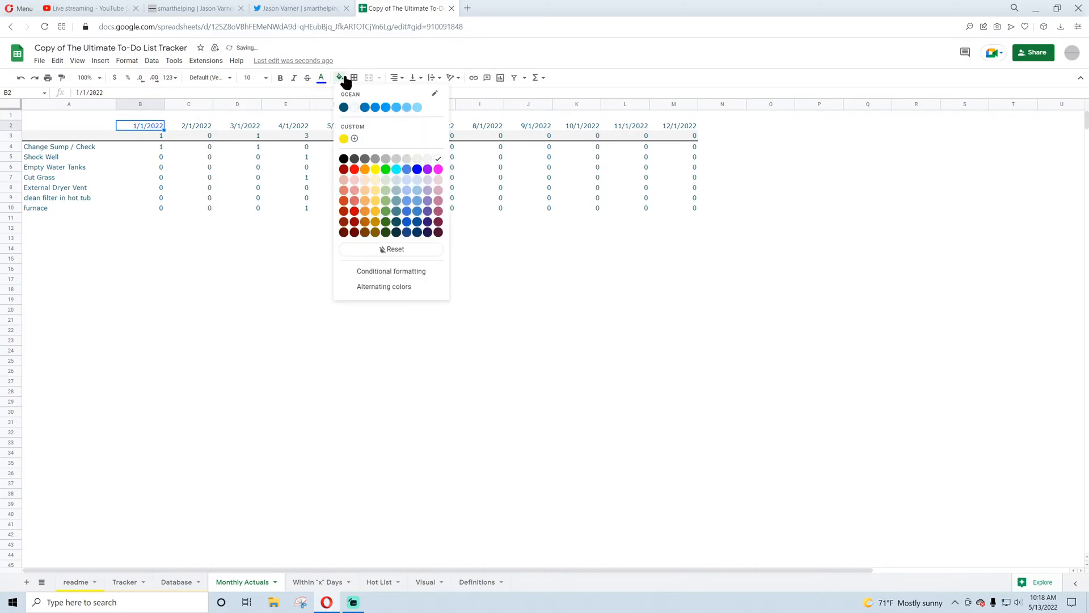
click(375, 177)
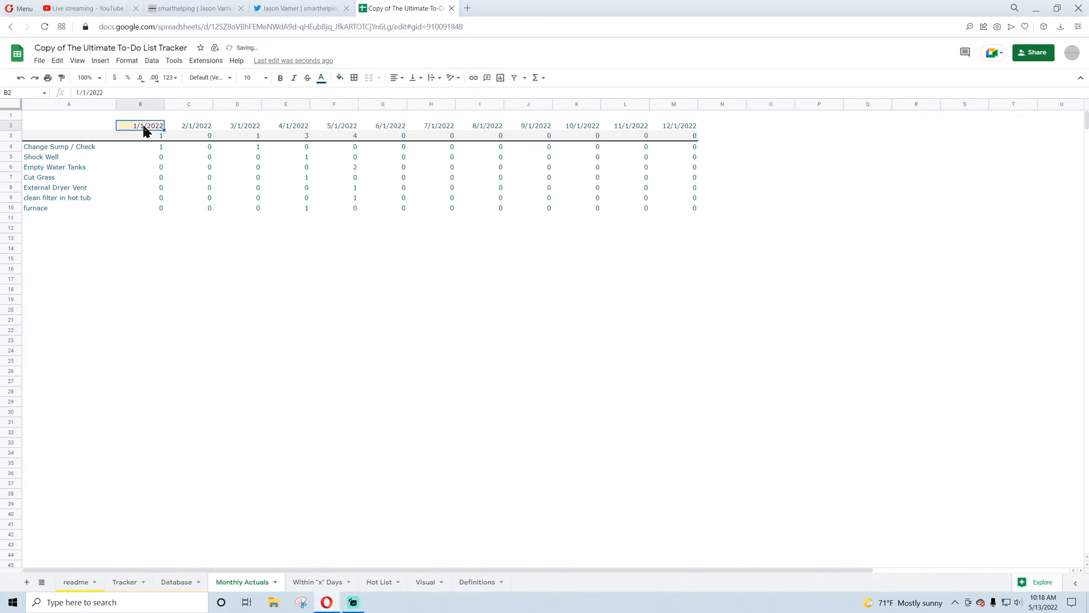
- Try extending the monthly columns by filling M2:M10 across to column R, and undo the extension
click(193, 128)
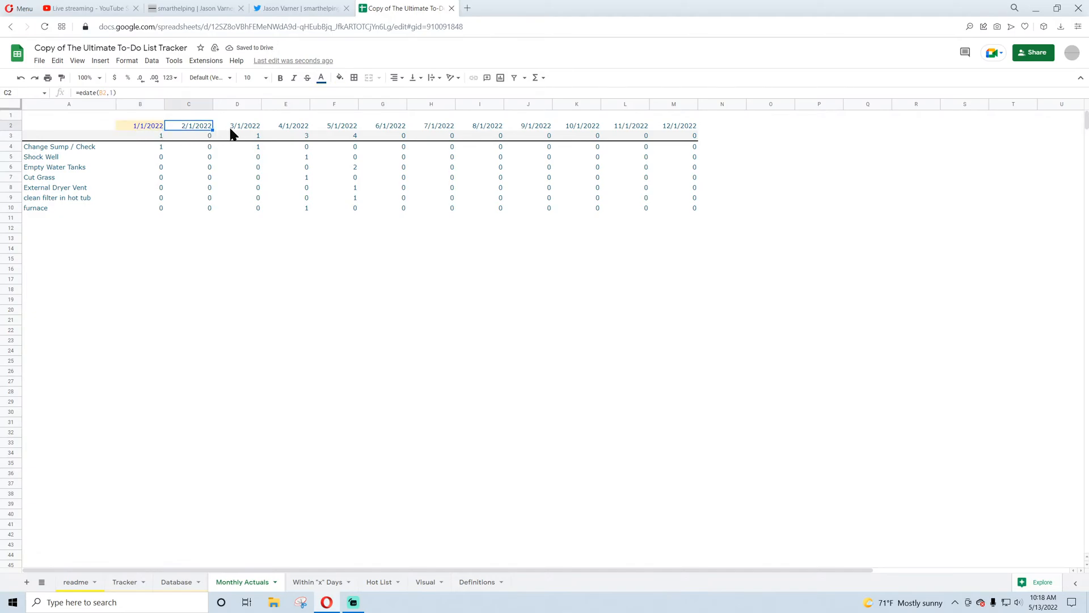
drag(690, 126, 817, 210)
click(674, 127)
drag(675, 134, 933, 214)
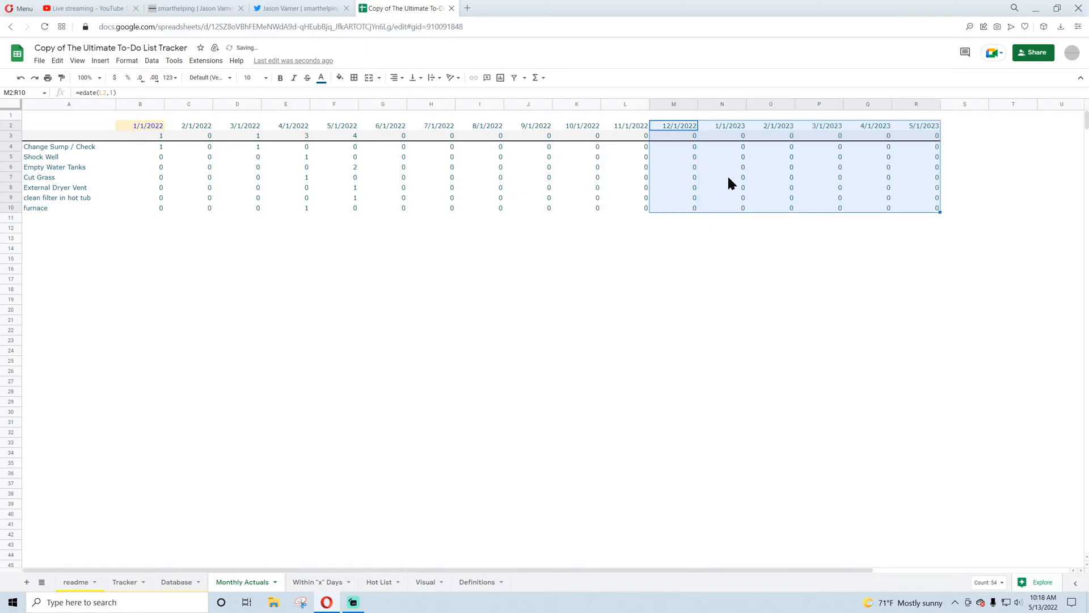
click(21, 77)
click(326, 319)
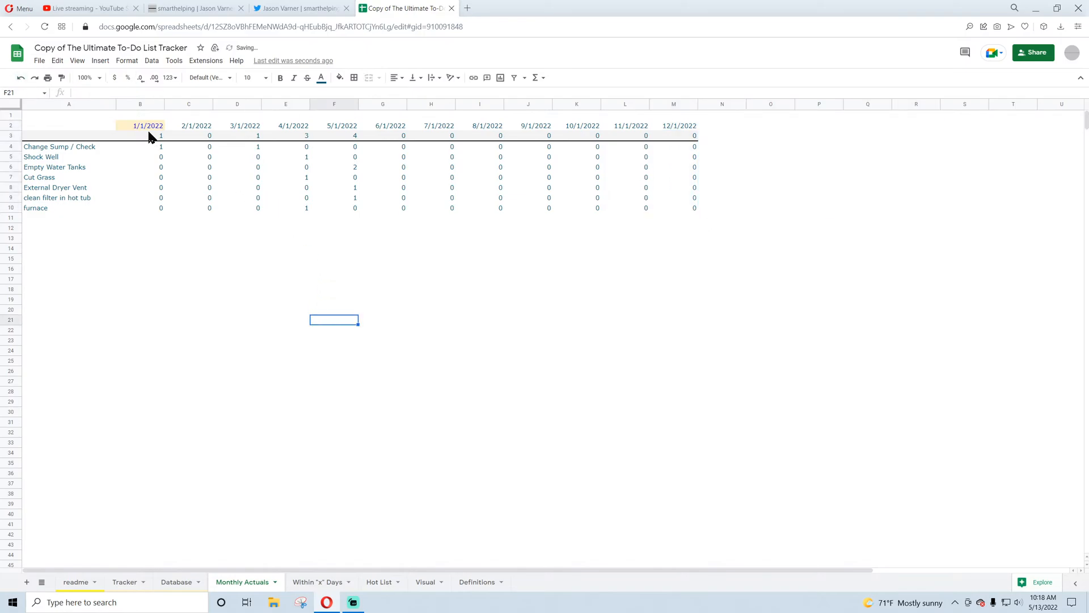
- Apply a custom date format to C2:M2 with the abbreviated month and two-digit year, leaving out the day
drag(187, 125, 680, 128)
click(125, 60)
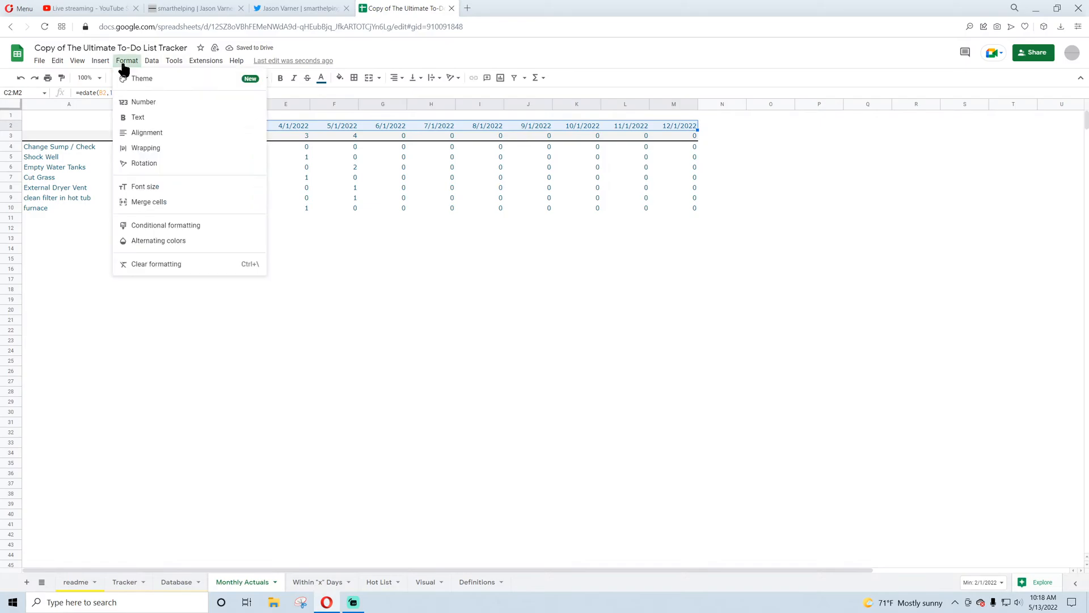
mouse_move(143, 103)
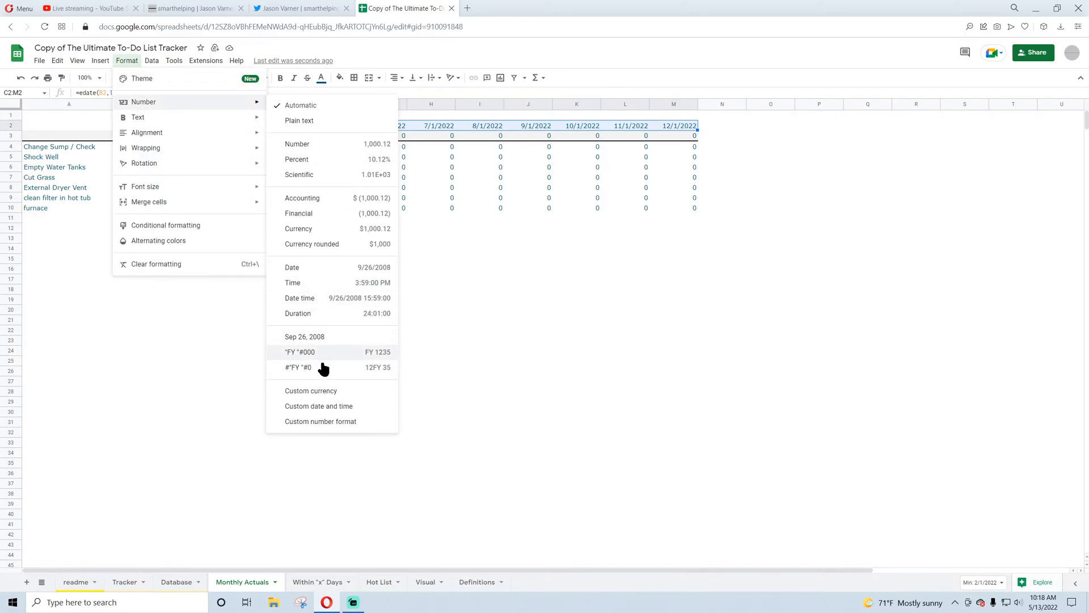
click(322, 407)
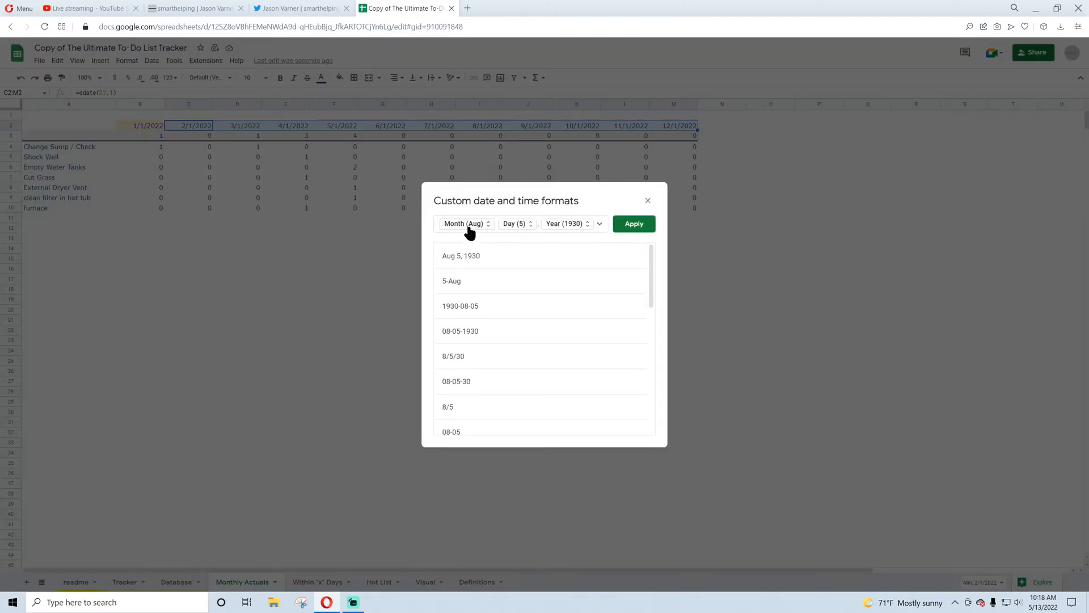
click(521, 227)
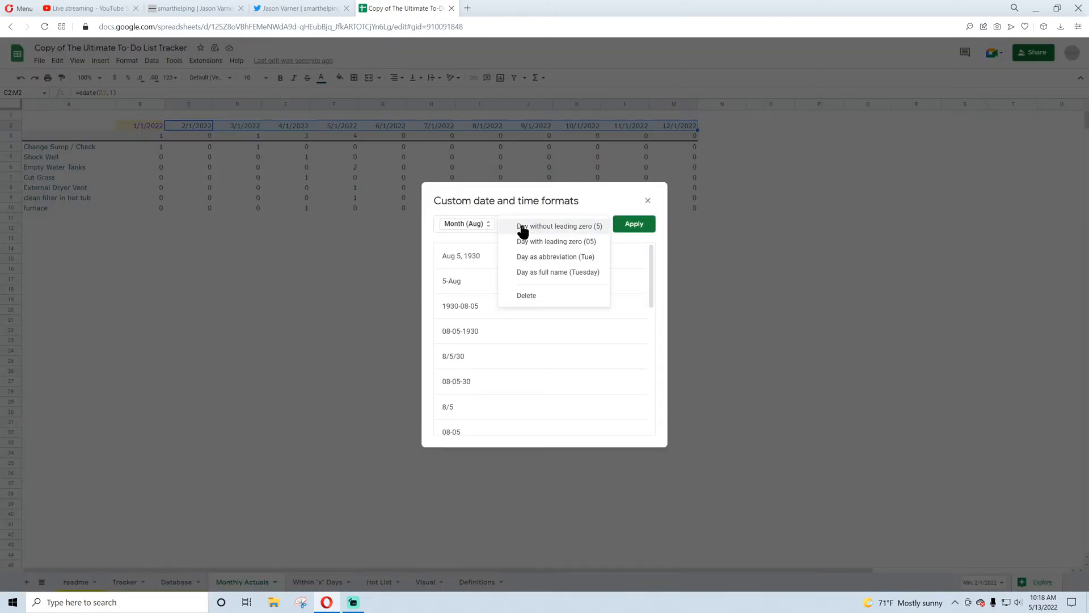
click(527, 295)
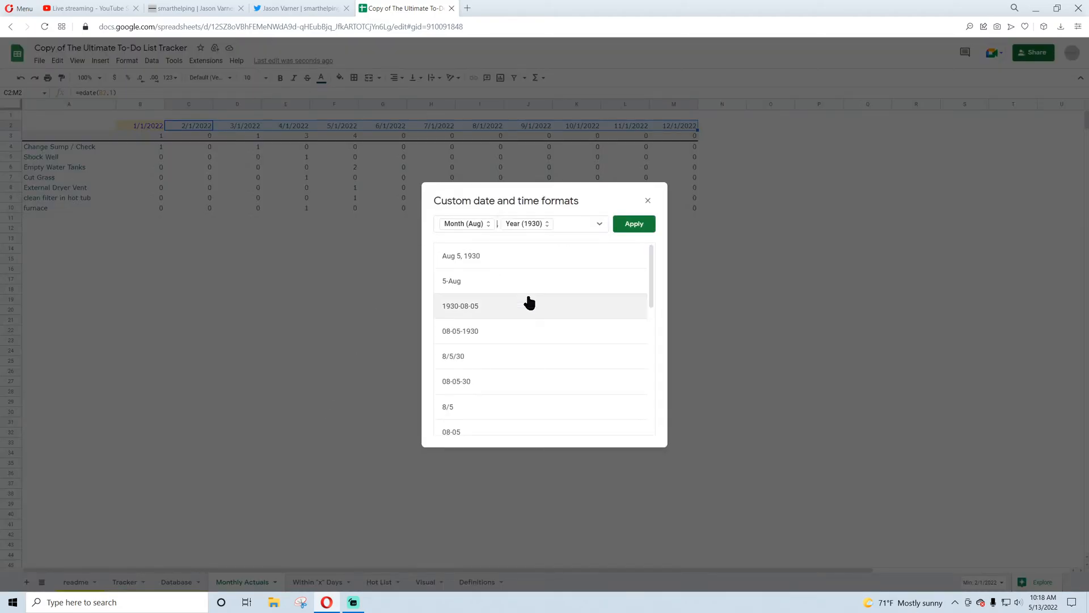
click(536, 226)
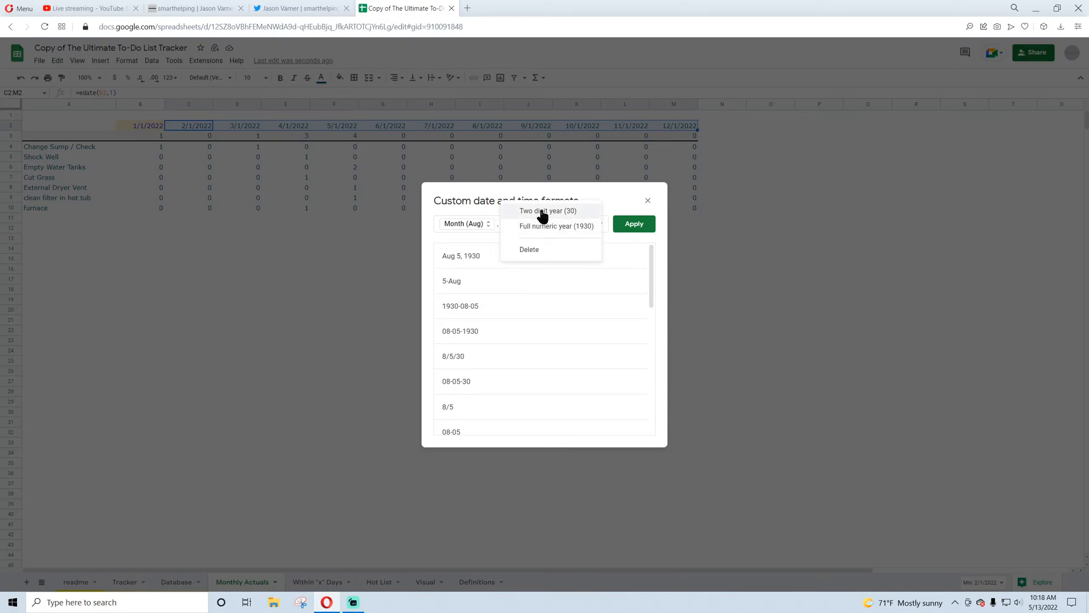
click(540, 213)
click(628, 226)
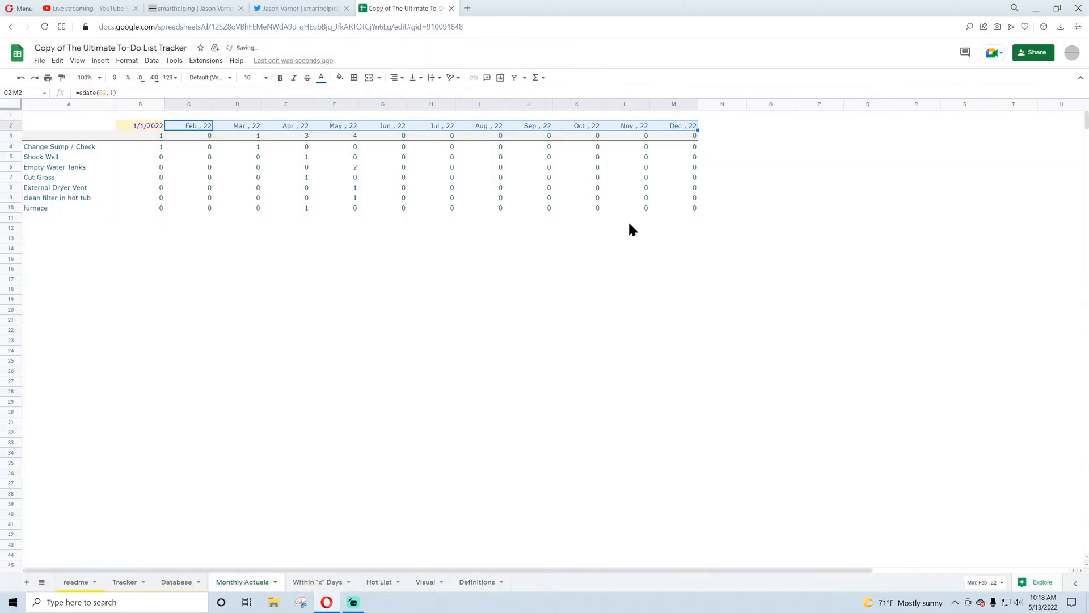
click(437, 291)
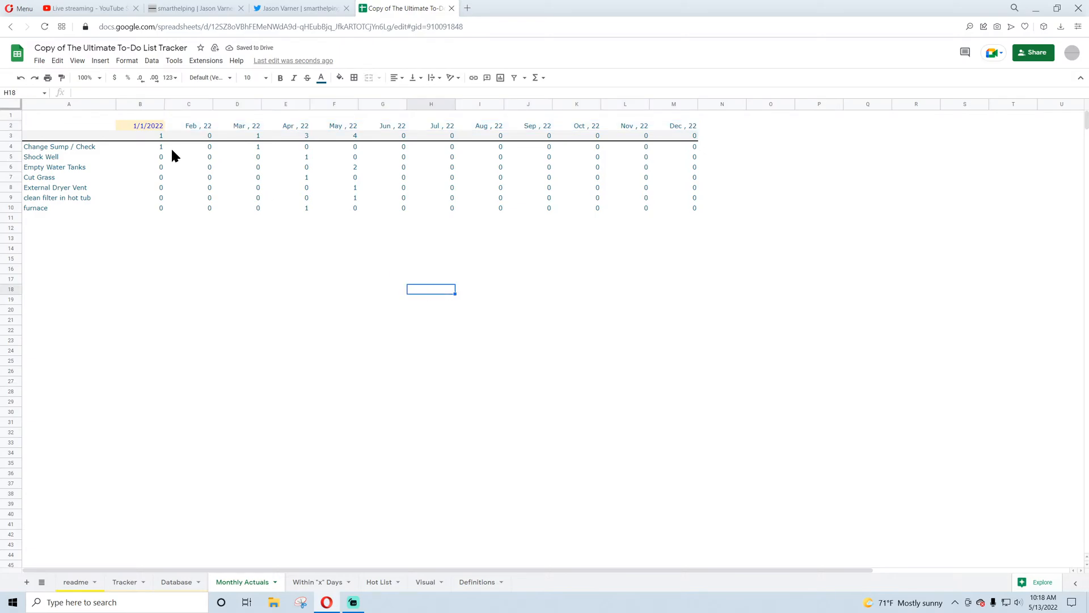
- Fill the count formulas in B10:M10 down to row 200
click(153, 130)
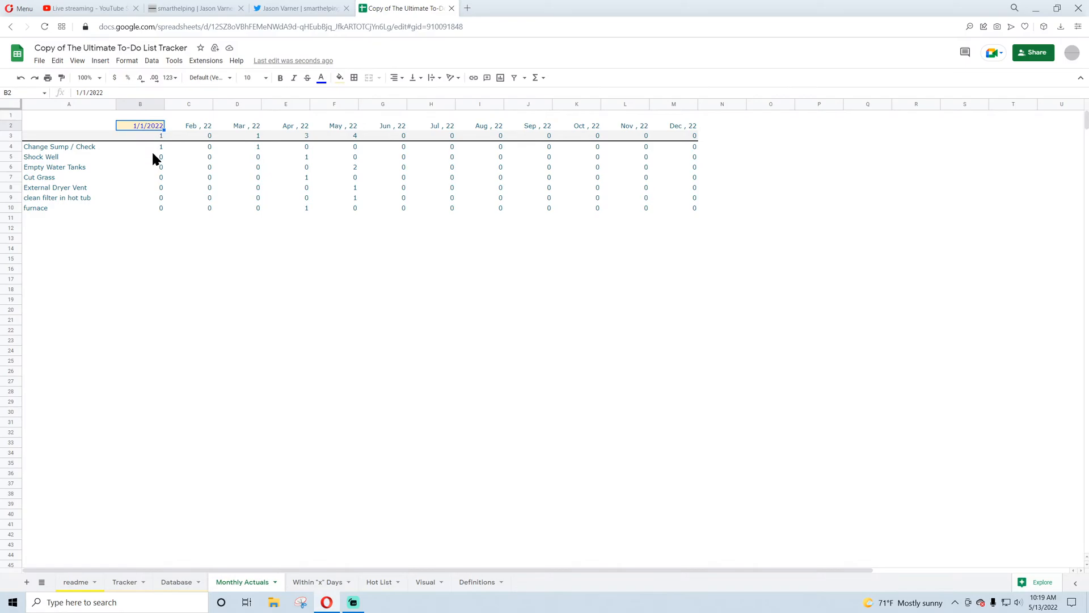
click(45, 207)
drag(161, 210, 661, 504)
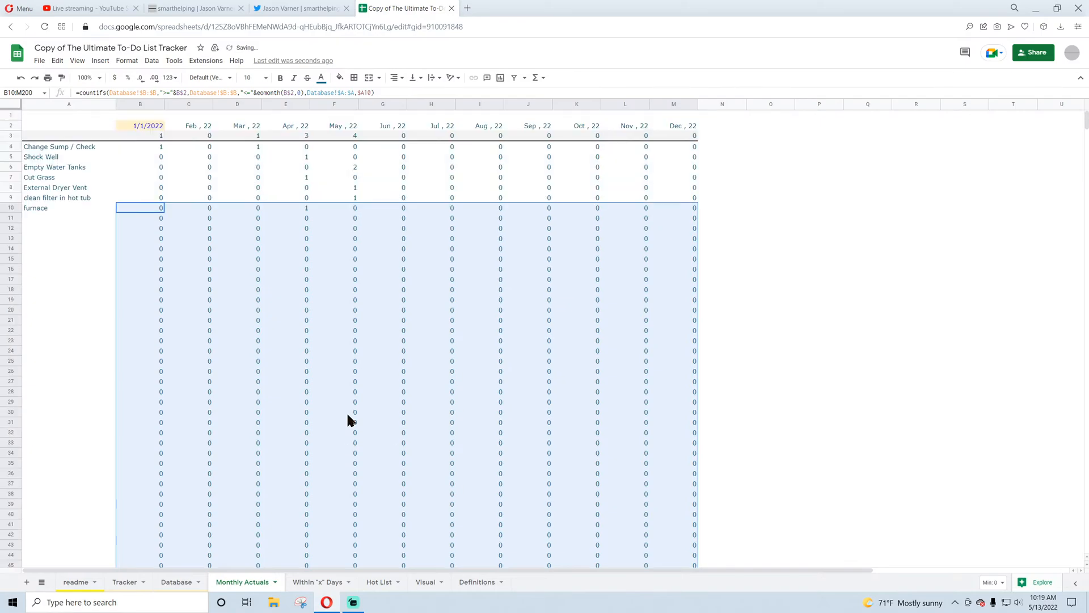
click(319, 331)
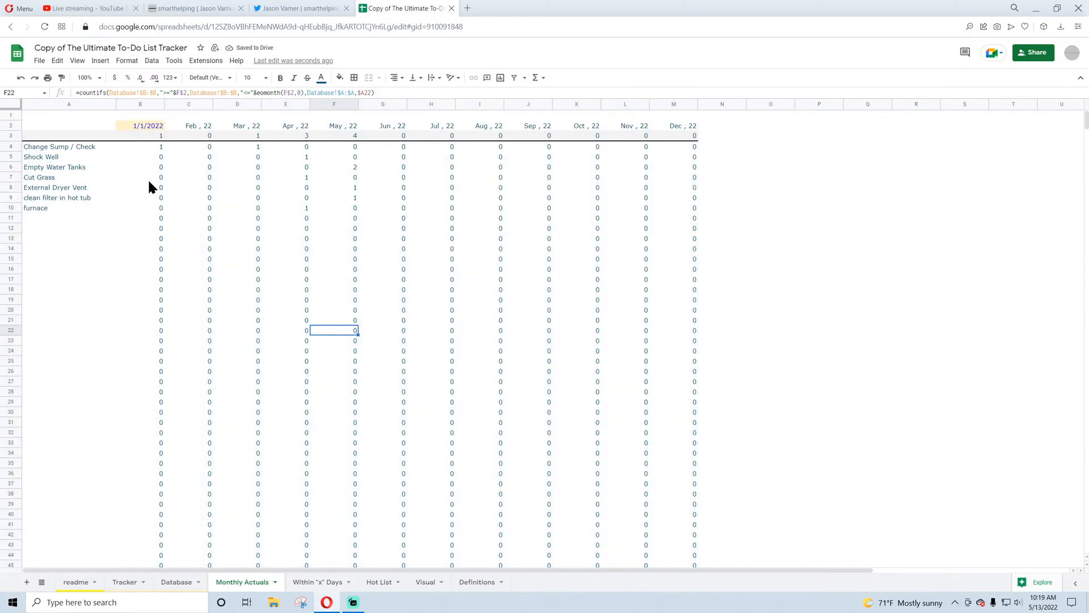
- Freeze the sheet's rows up to row 3 and open the freeze options for its columns
click(10, 136)
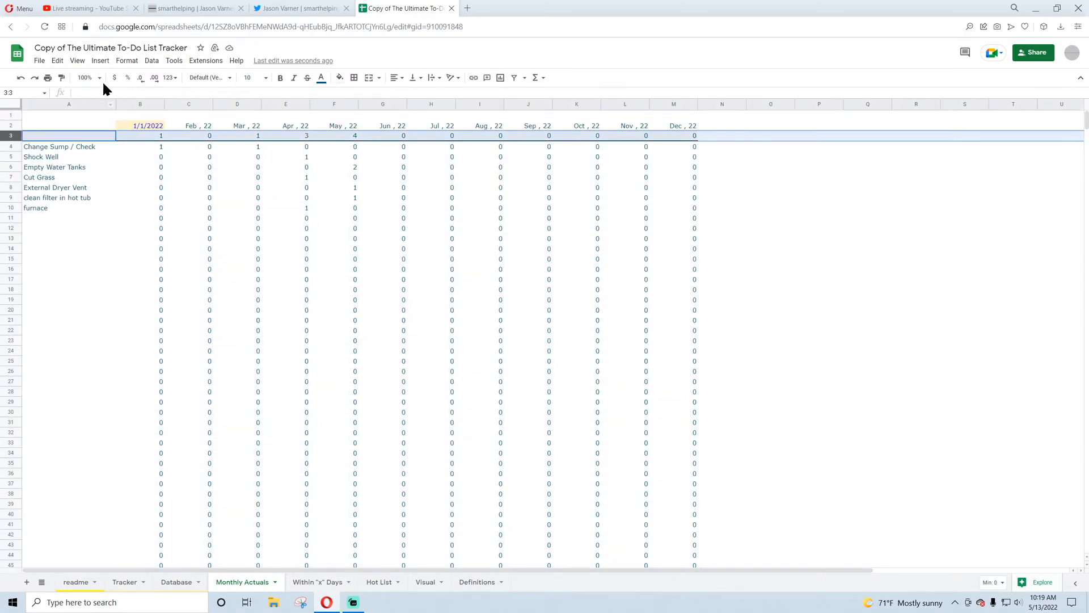
click(77, 60)
mouse_move(94, 81)
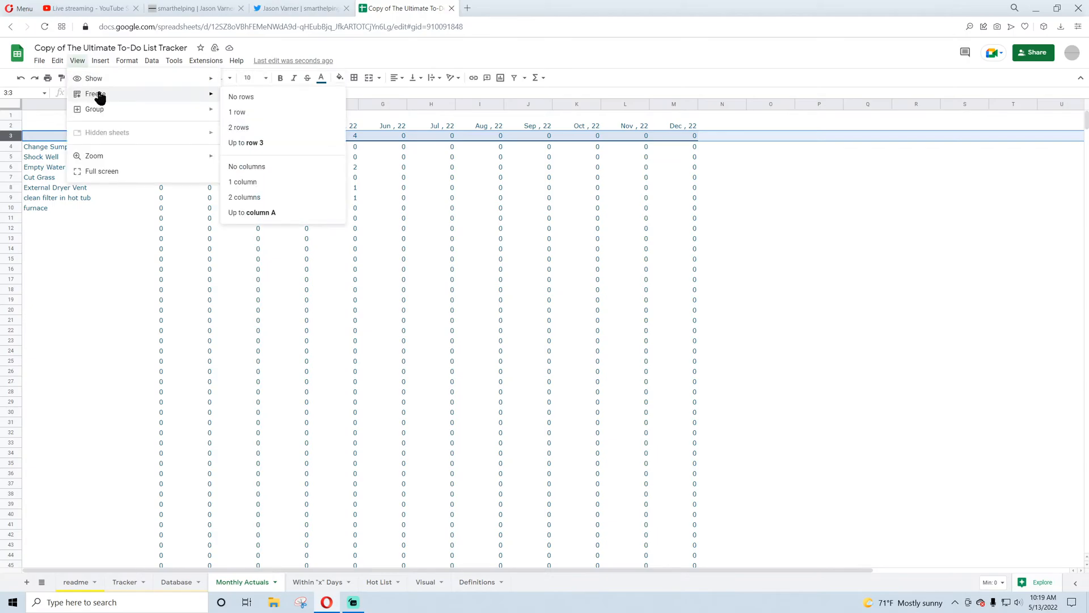
click(260, 139)
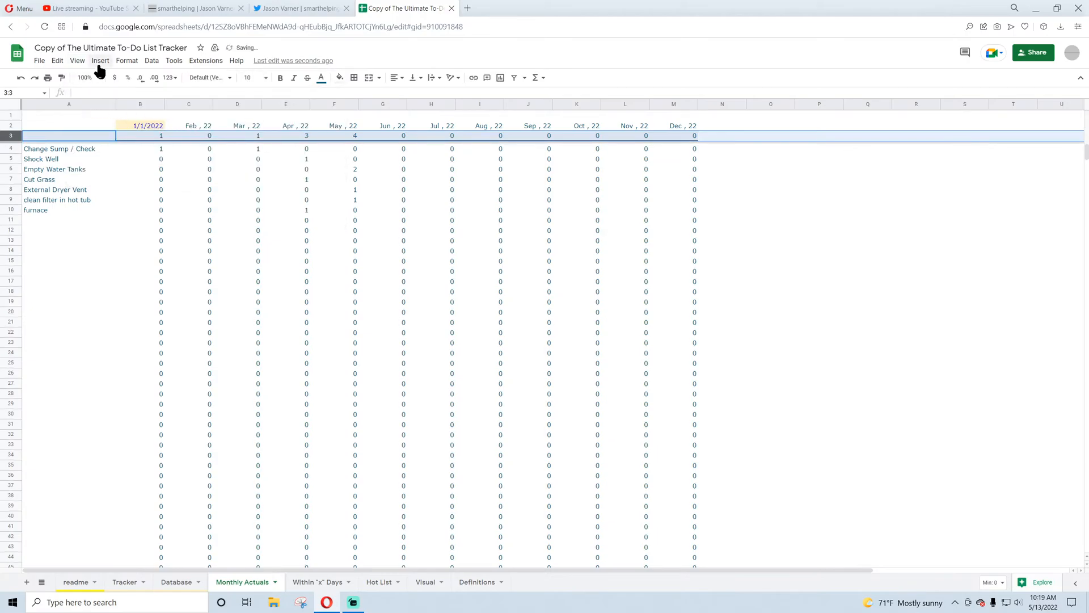
click(77, 61)
mouse_move(95, 96)
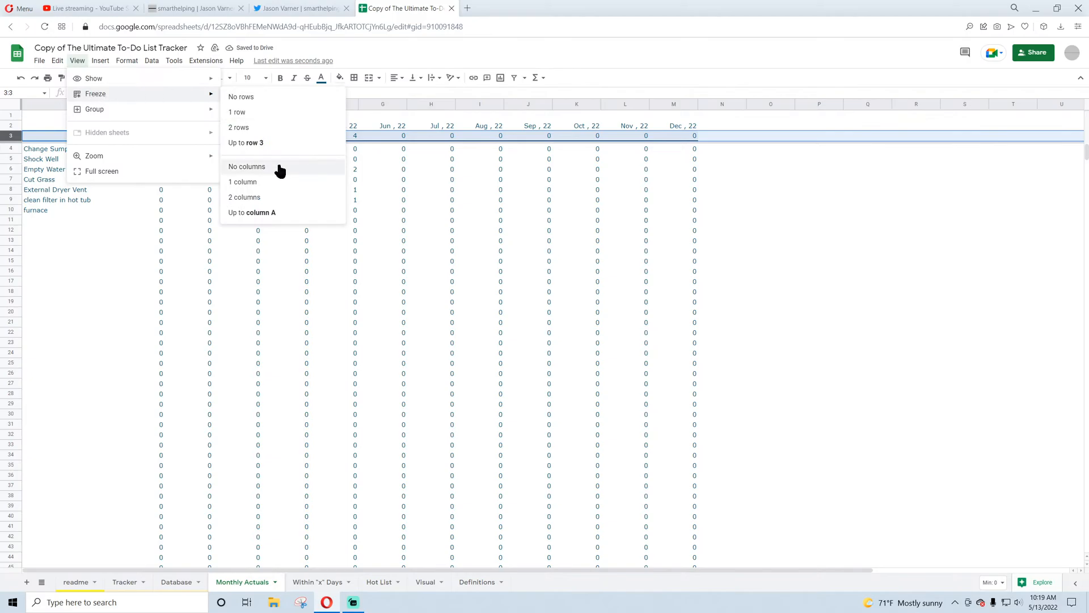
- Freeze the first column of the Monthly Actuals sheet
click(243, 181)
click(206, 231)
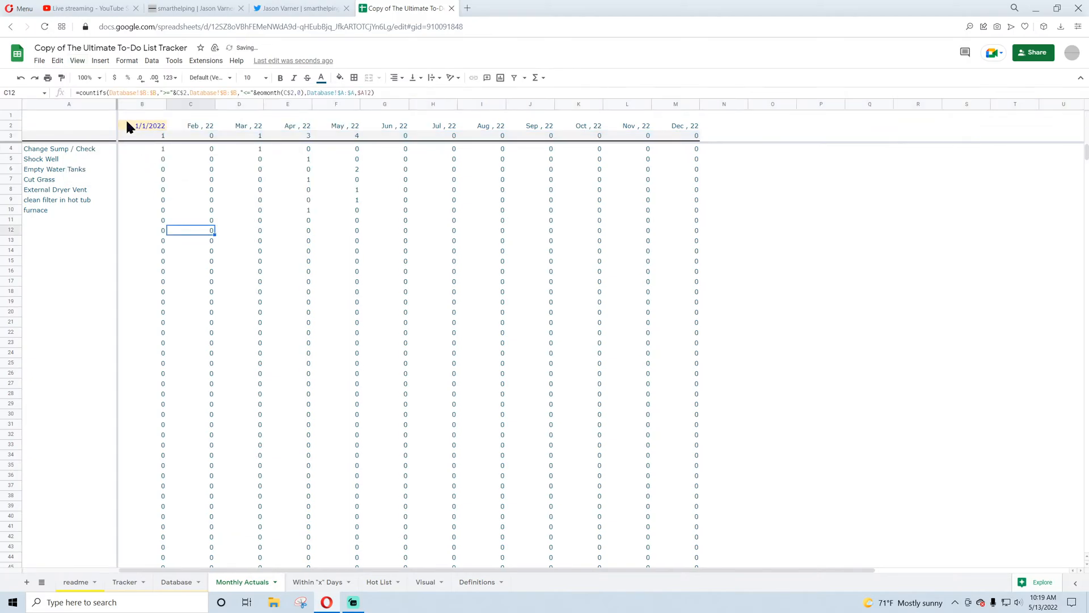
- Enter the heading "Items to Do" in cell A3 above the task list and make it bold
click(80, 136)
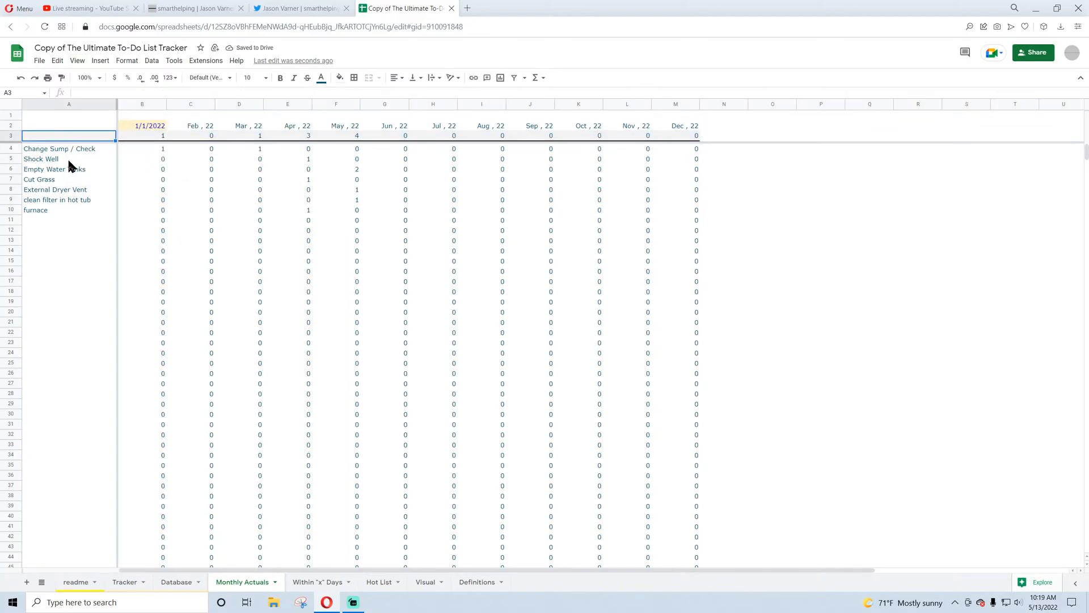
text(Items)
key(Return)
click(64, 136)
text(Item)
key(Return)
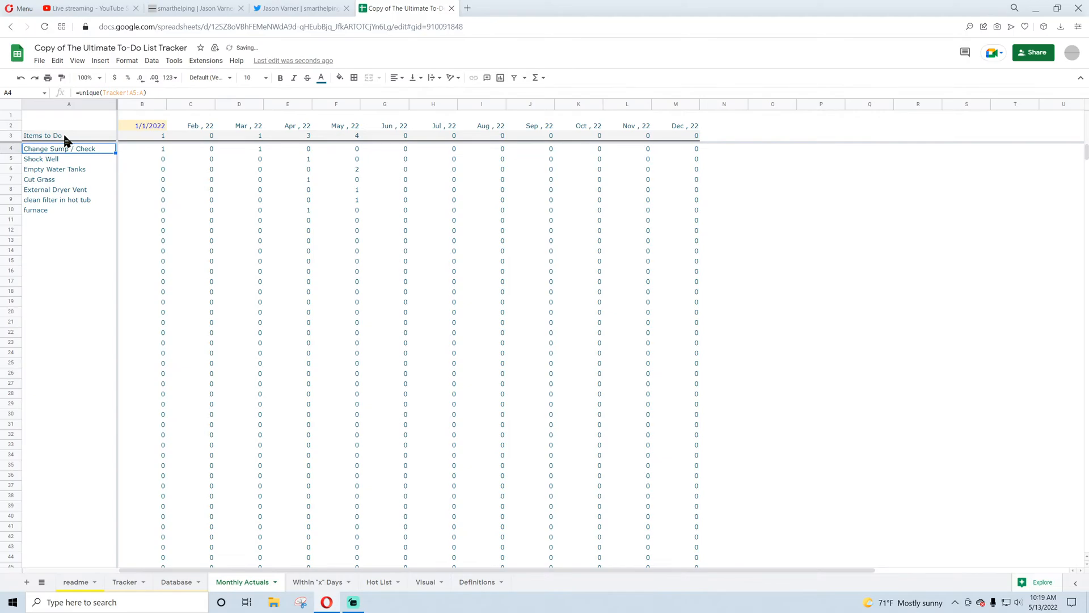
click(64, 138)
click(280, 77)
click(227, 220)
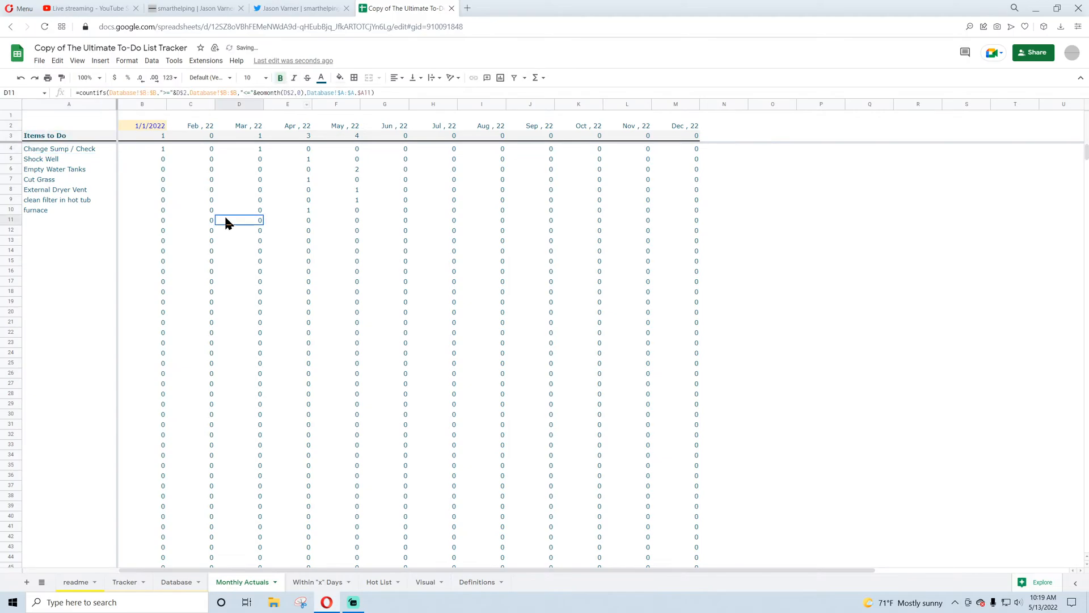
- Insert a row at the top of the sheet and enter the title "Frequency of Items Completed per Month" in A1
right_click(15, 118)
click(45, 195)
click(66, 115)
text(F)
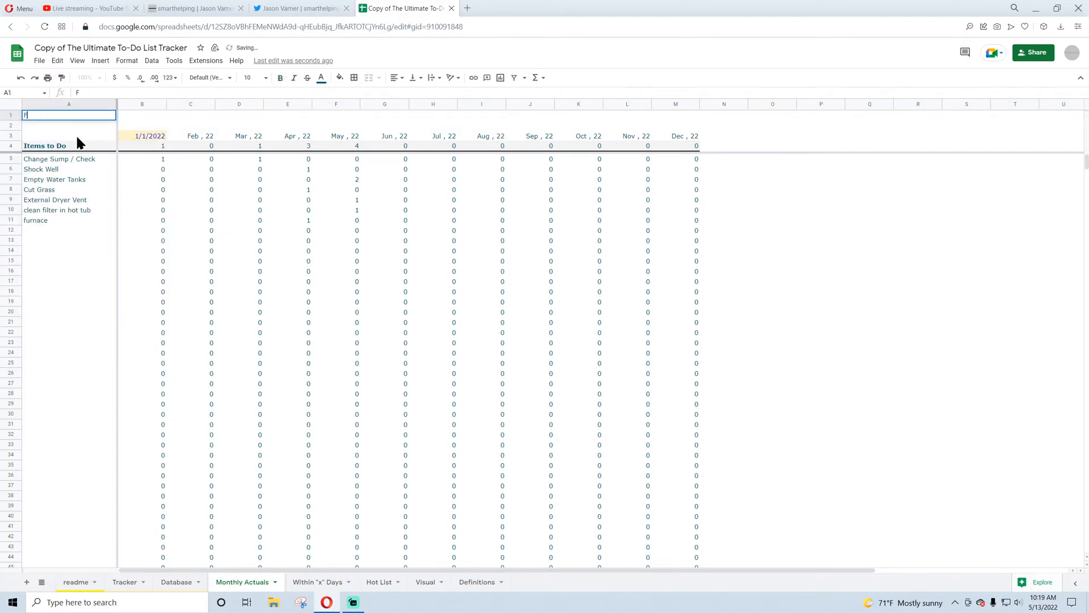
text(requency of Items Completed per Month)
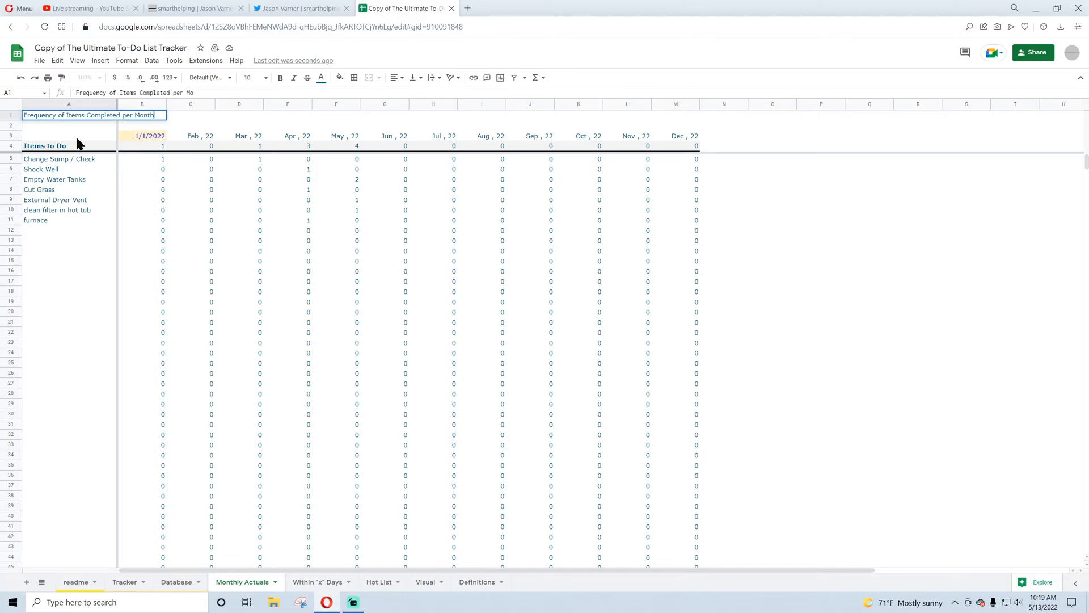
key(Return)
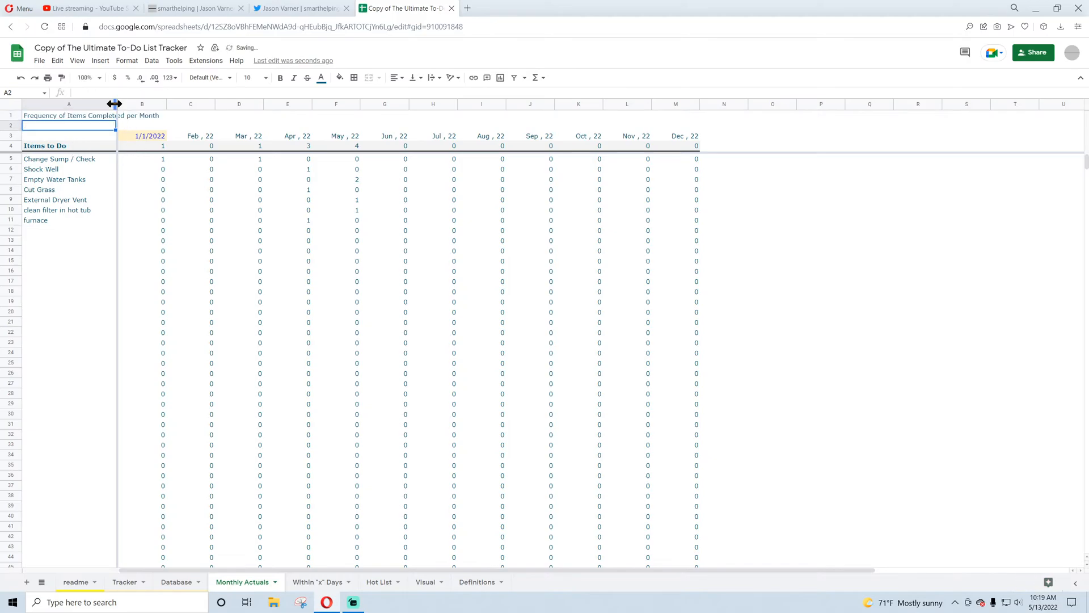
- Widen column A to fit the sheet title and make the title bold
drag(114, 104, 200, 104)
click(165, 115)
click(281, 77)
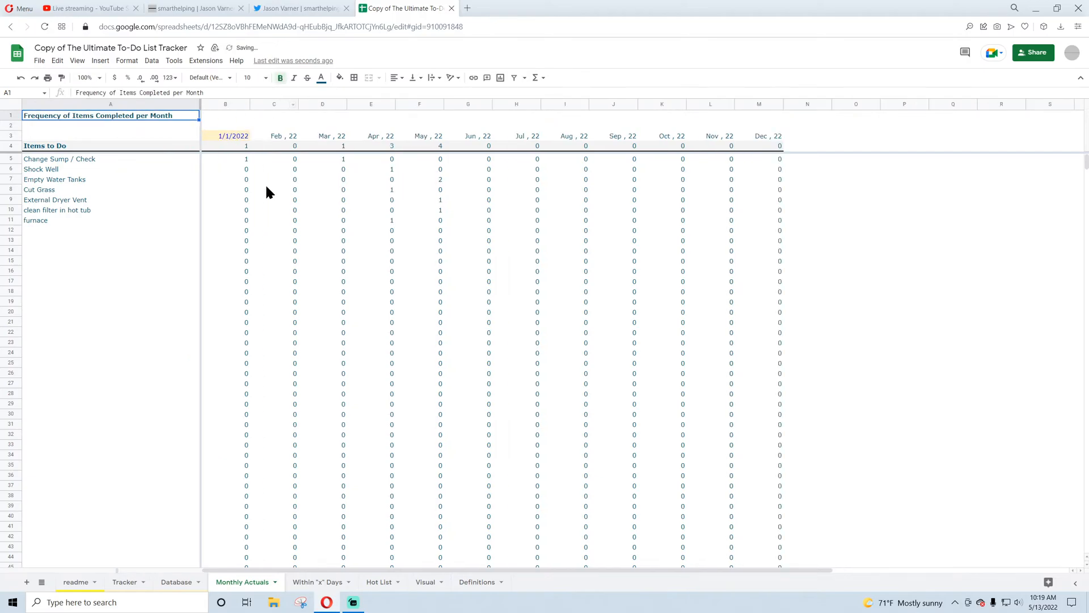
- View the entries on the Database sheet and return to the Monthly Actuals sheet
click(262, 230)
click(176, 583)
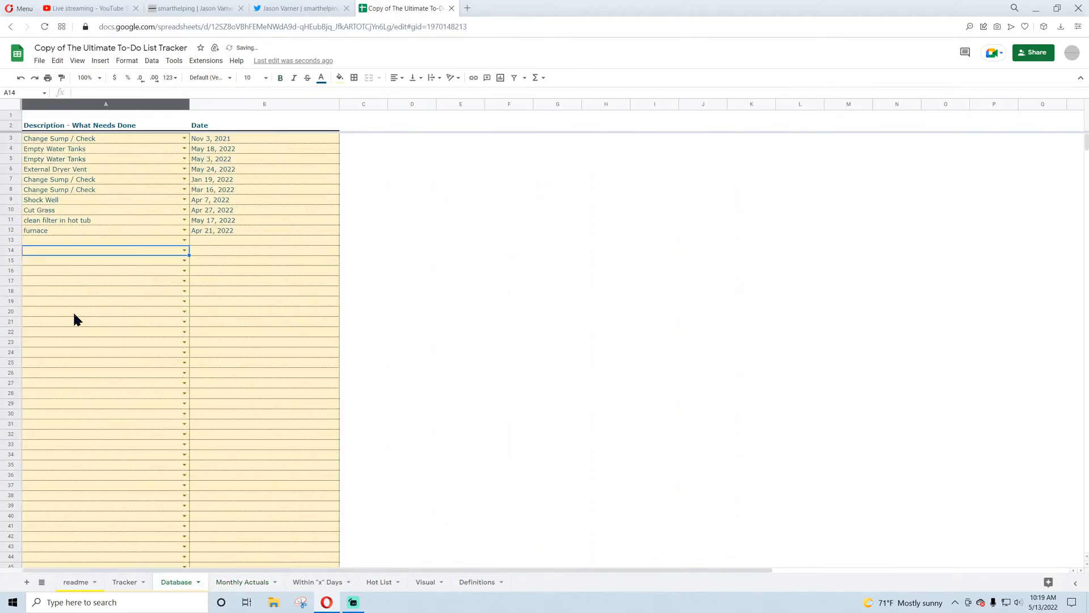
click(246, 583)
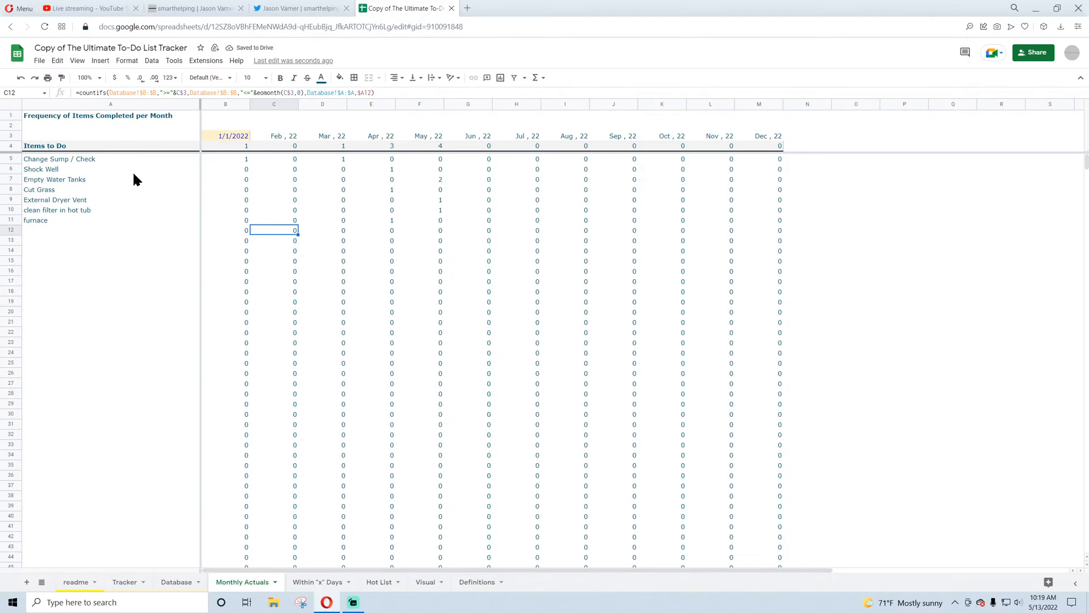
- Apply all borders to the range A5:M201 and pick a different border line style
drag(72, 163, 781, 332)
click(354, 78)
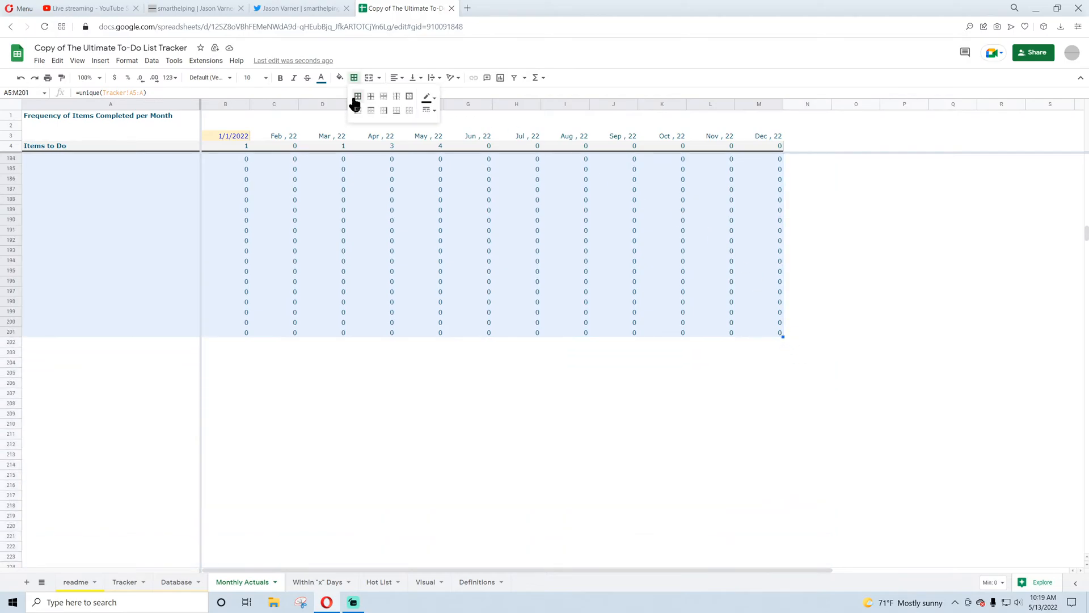
click(358, 97)
click(435, 114)
click(453, 179)
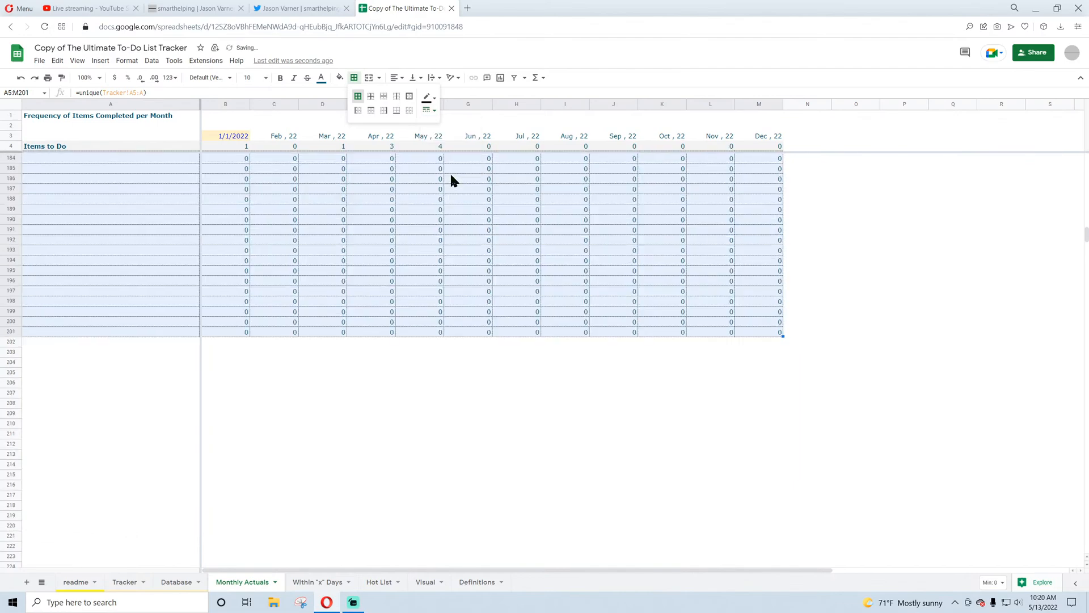
- Apply grey alternating row colors with a header to the range A4:M202
scroll(620, 352, up, 20)
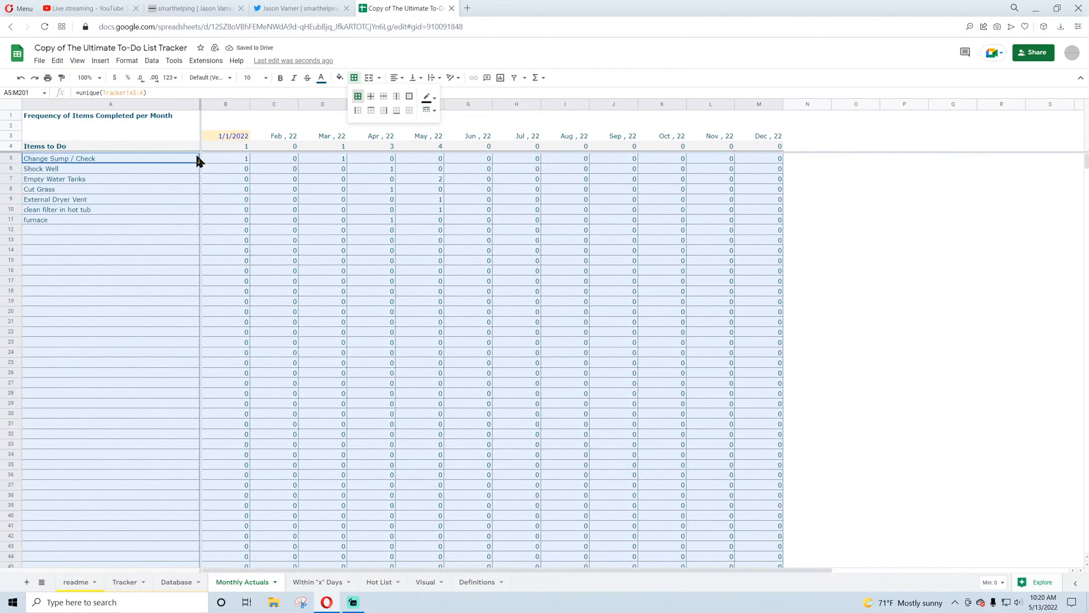
drag(136, 147, 760, 567)
drag(755, 611, 753, 292)
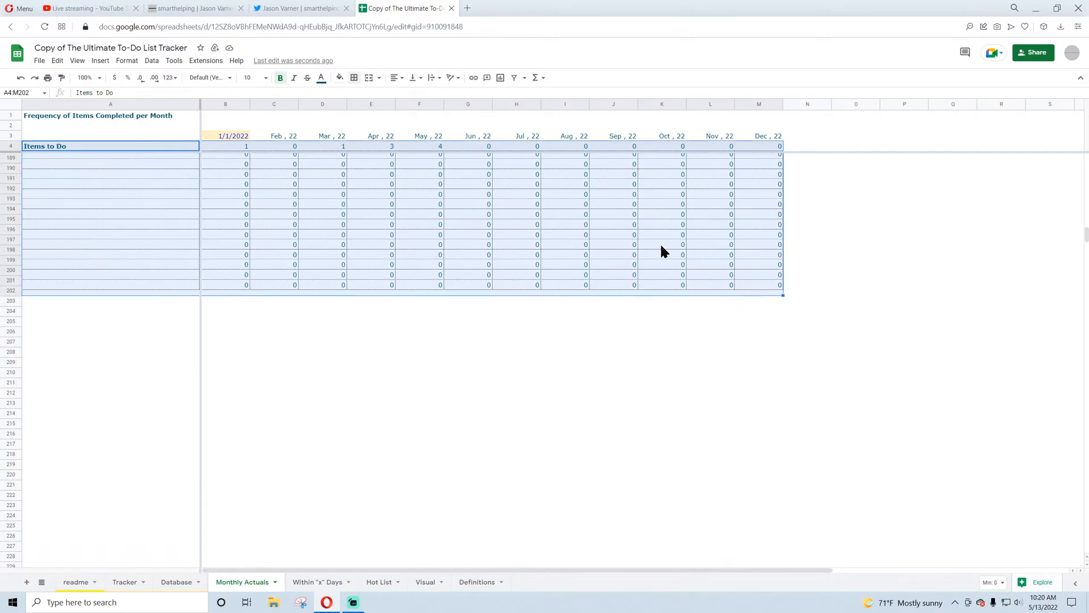
click(127, 61)
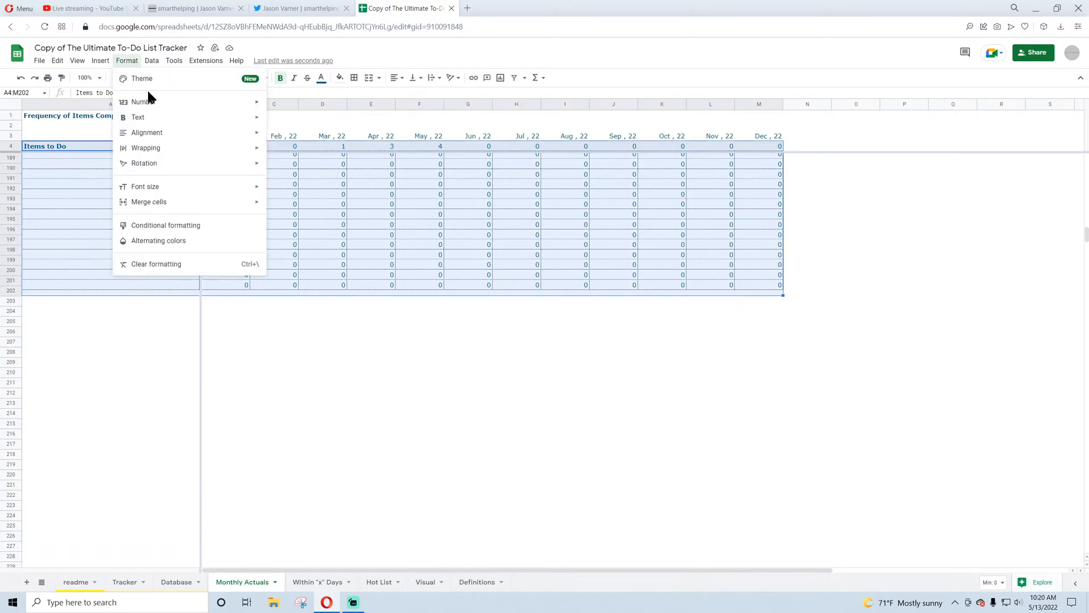
click(175, 244)
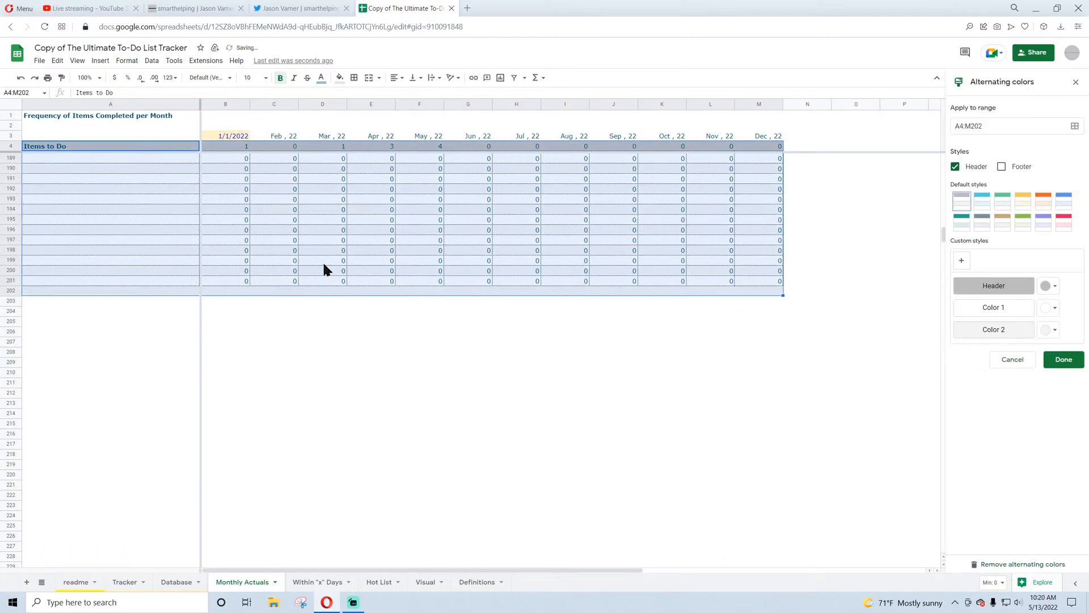
click(1064, 359)
click(800, 412)
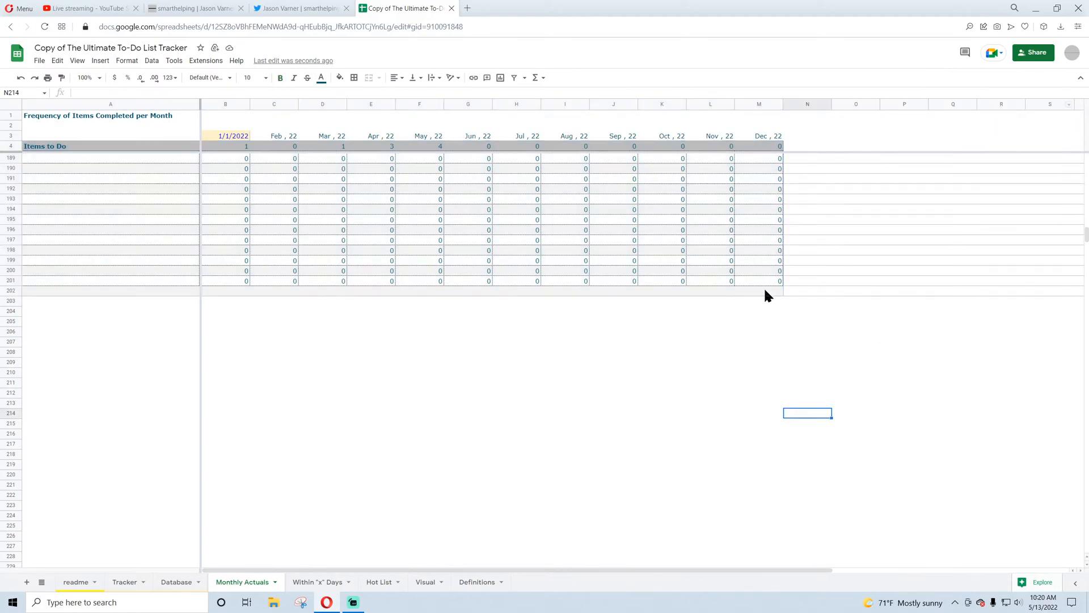
- Apply all borders to the table's last row, A202:M202
drag(763, 290, 170, 291)
click(354, 79)
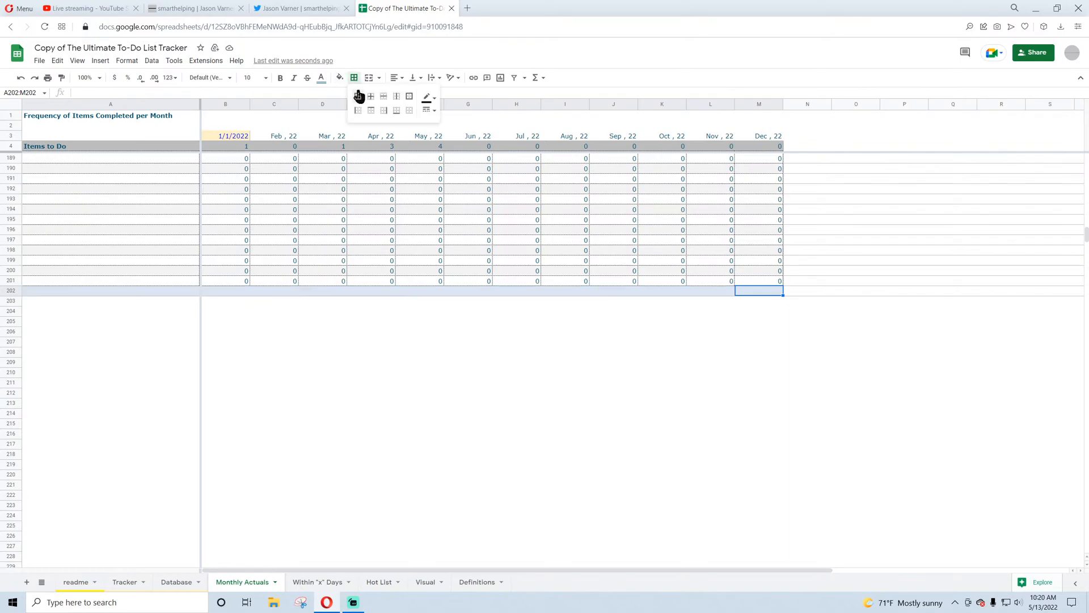
click(358, 98)
click(357, 361)
- Inspect the item list formula and the monthly count formulas near the start of the table
scroll(358, 356, up, 12)
scroll(357, 361, up, 10)
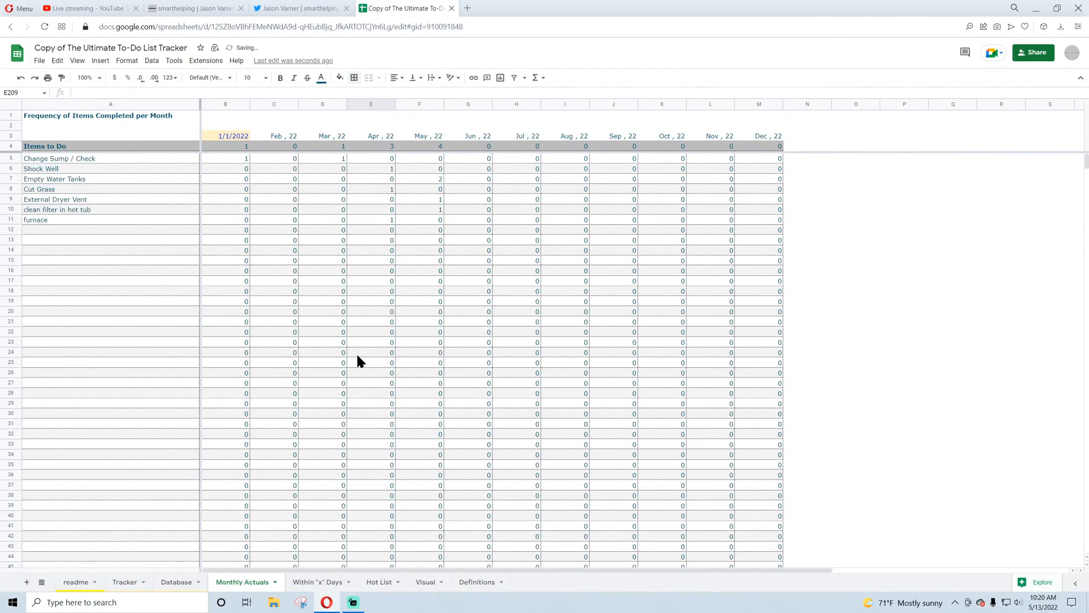
click(197, 158)
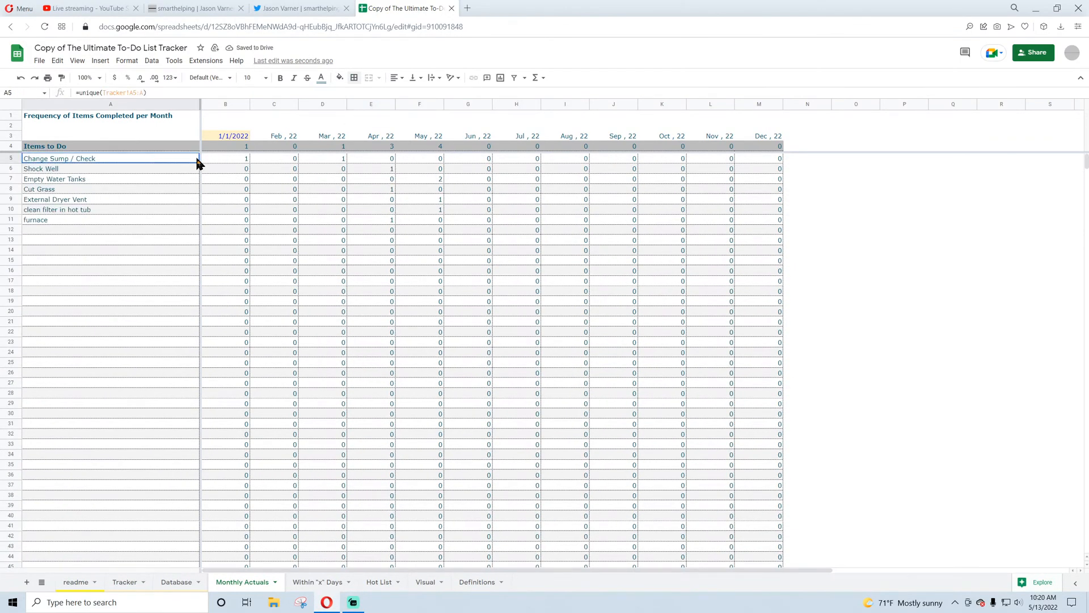
click(233, 159)
click(370, 159)
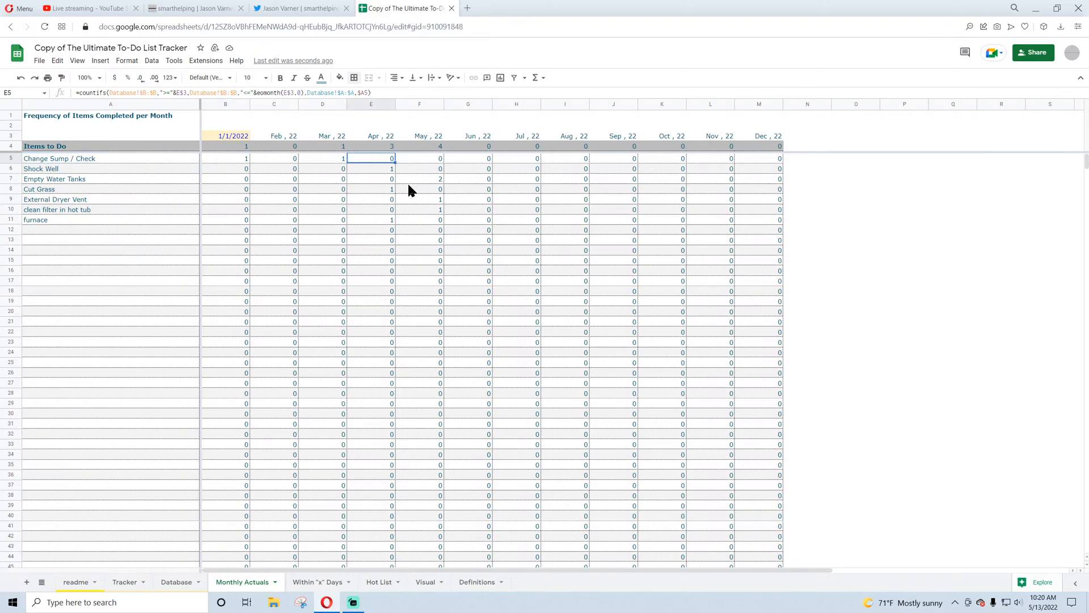
click(420, 199)
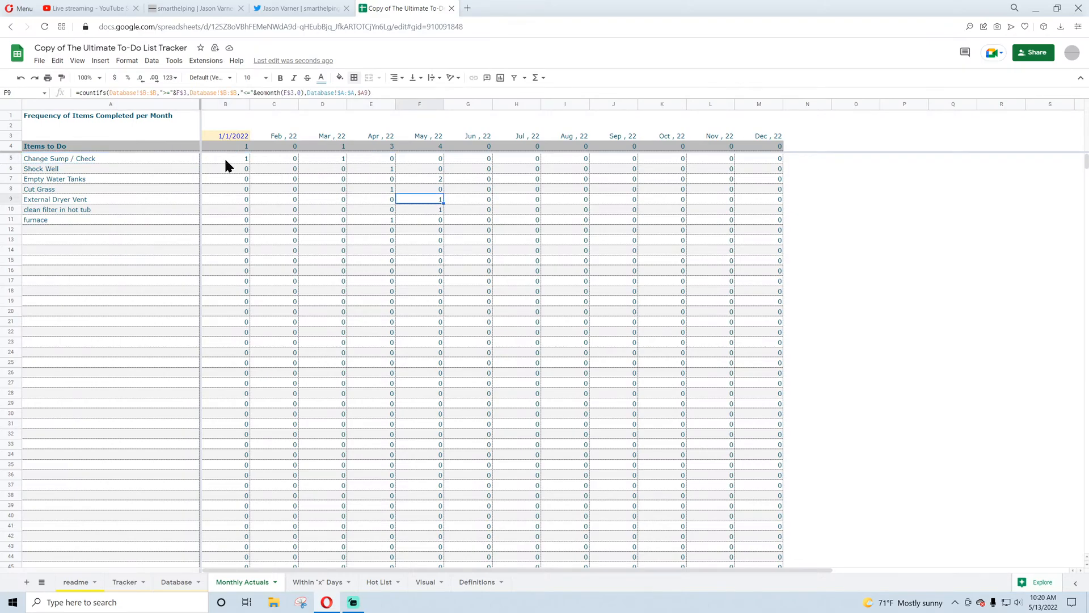
- Create a conditional formatting rule on B5:M201 for values greater than 0
drag(226, 160, 748, 161)
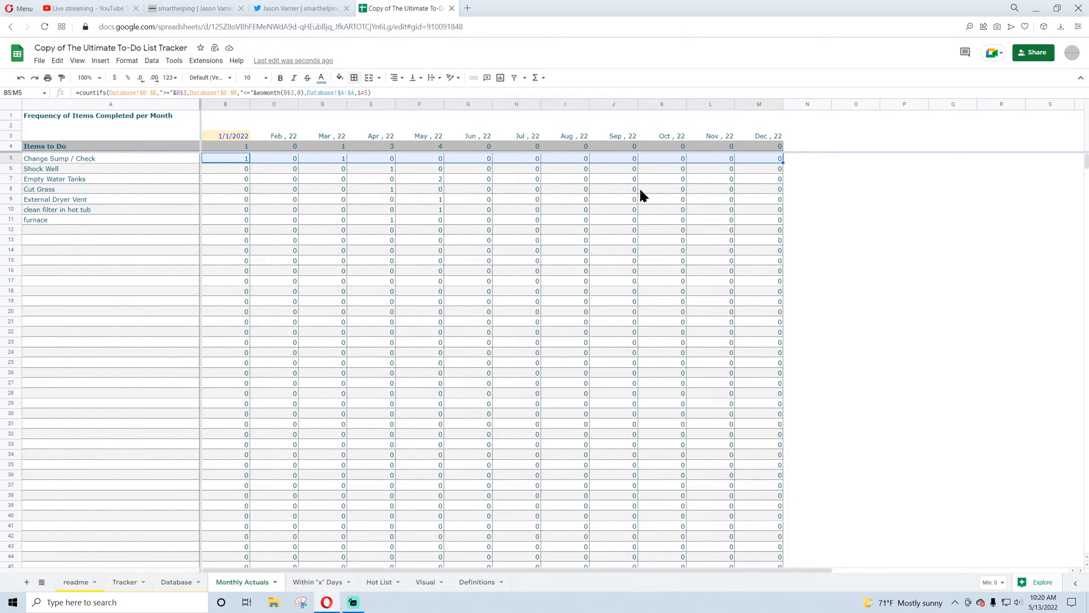
key(ctrl+shift+Down)
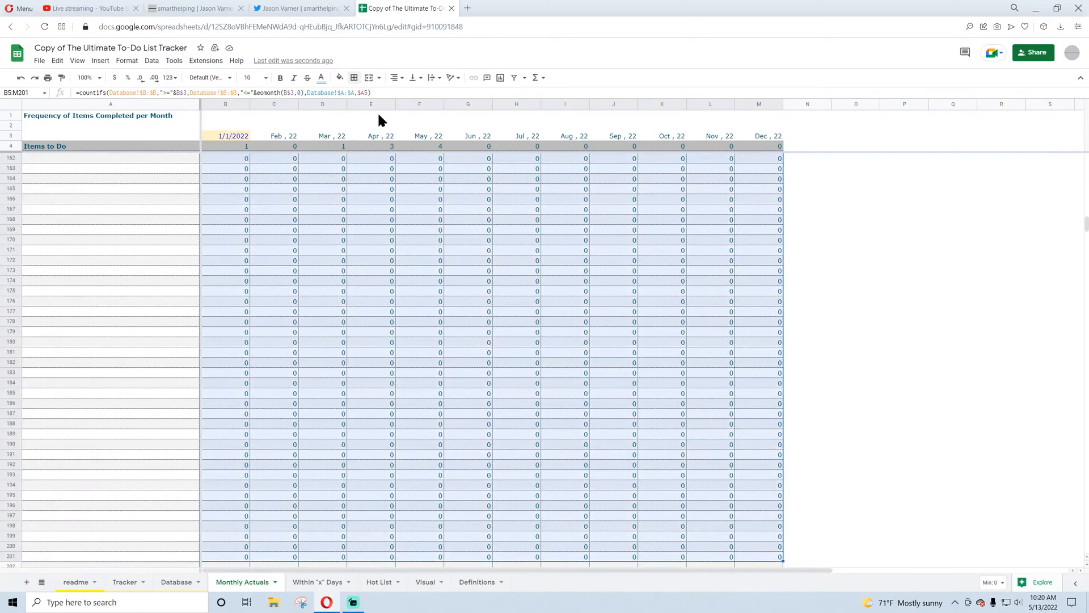
click(127, 61)
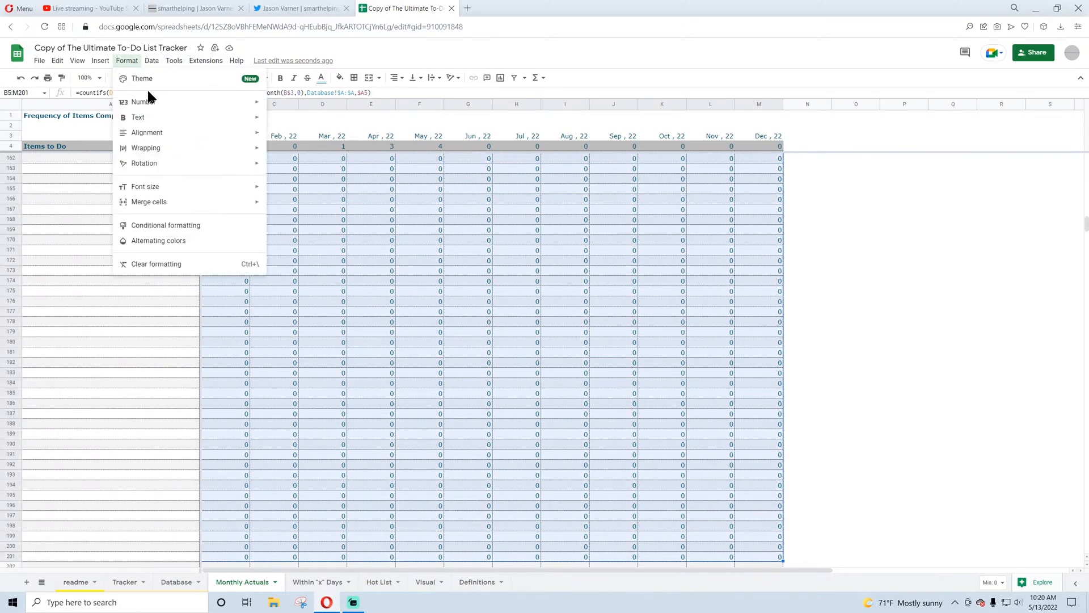
mouse_move(176, 190)
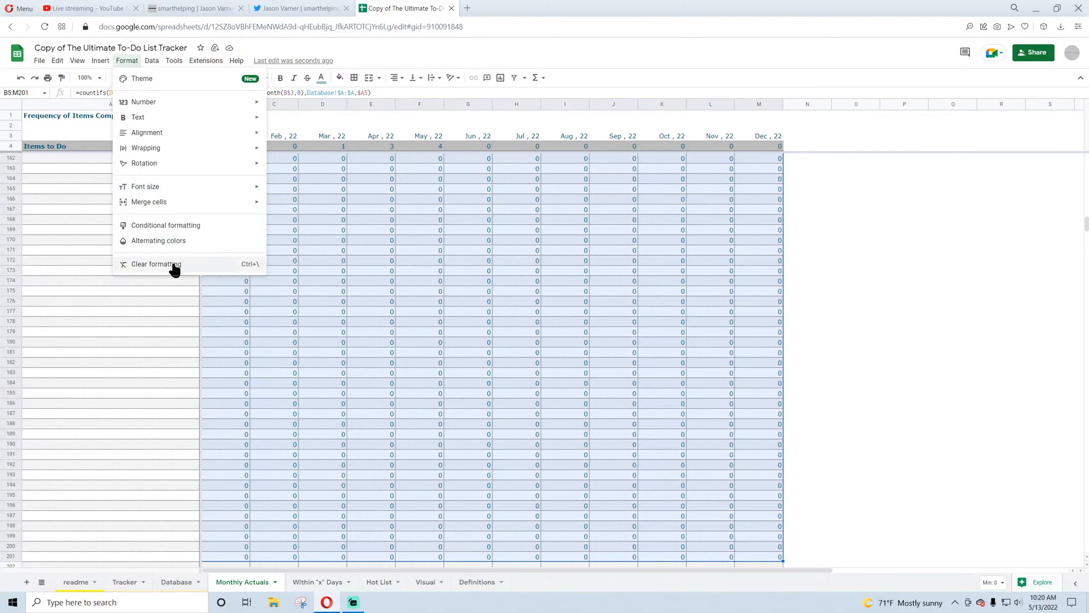
click(170, 225)
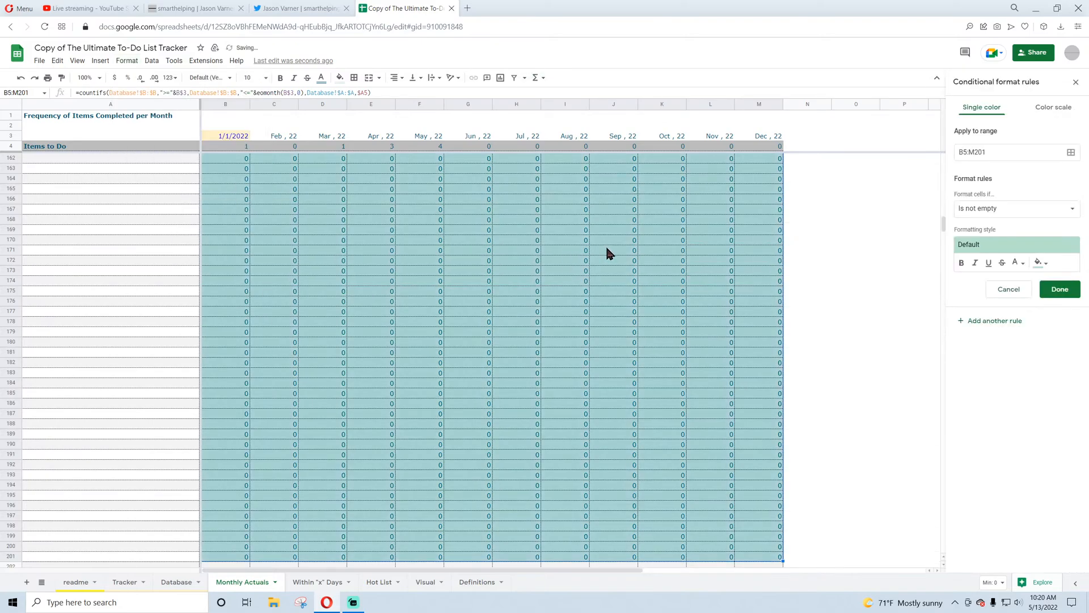
click(1005, 210)
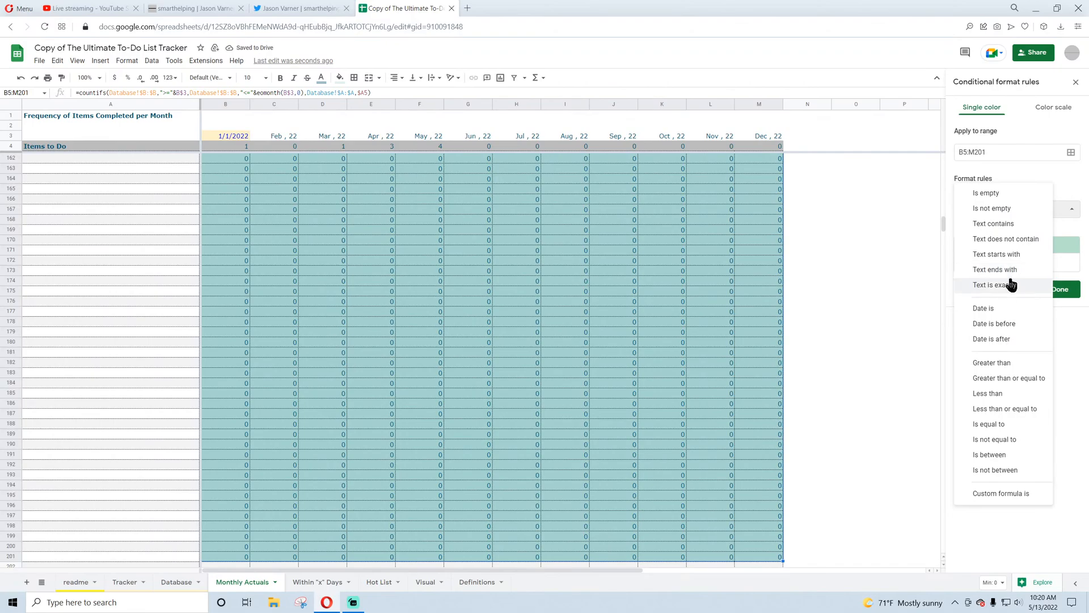
click(998, 362)
click(978, 231)
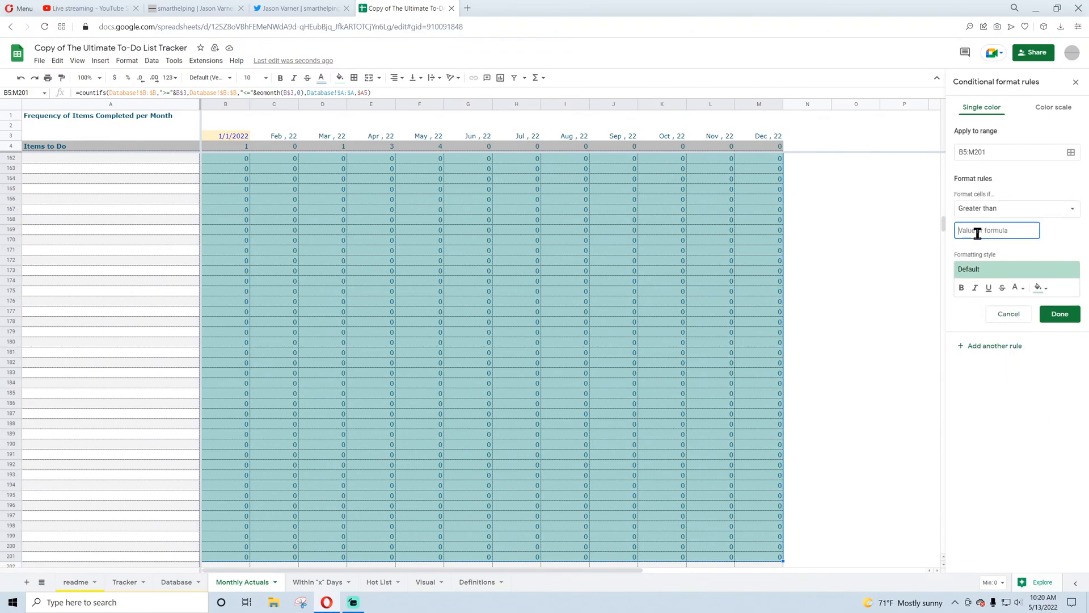
text(0)
- Give the conditional formatting rule a light green fill and save it
click(1039, 287)
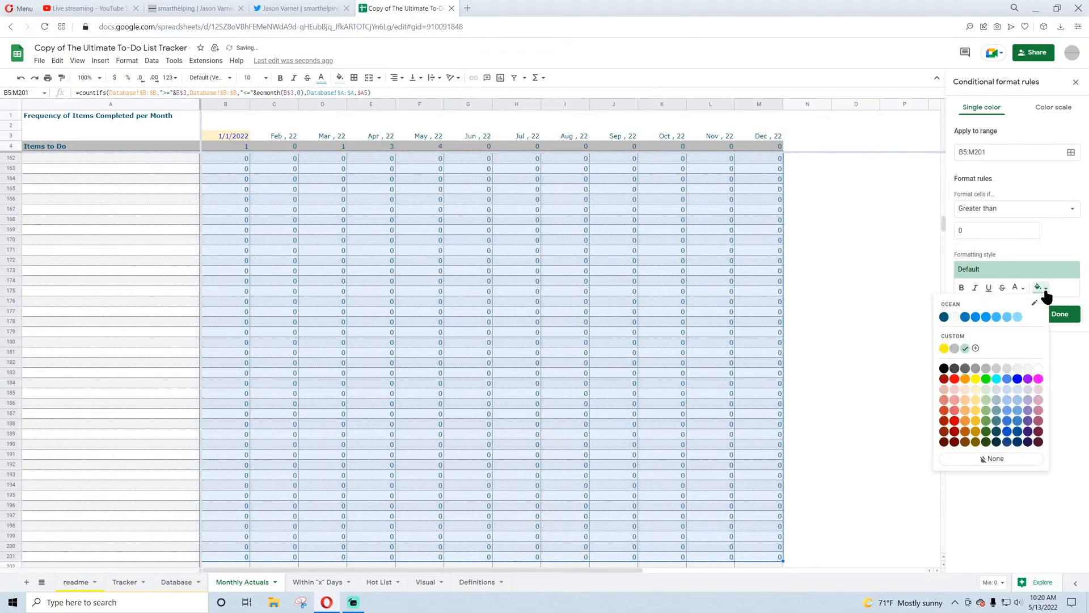
click(987, 397)
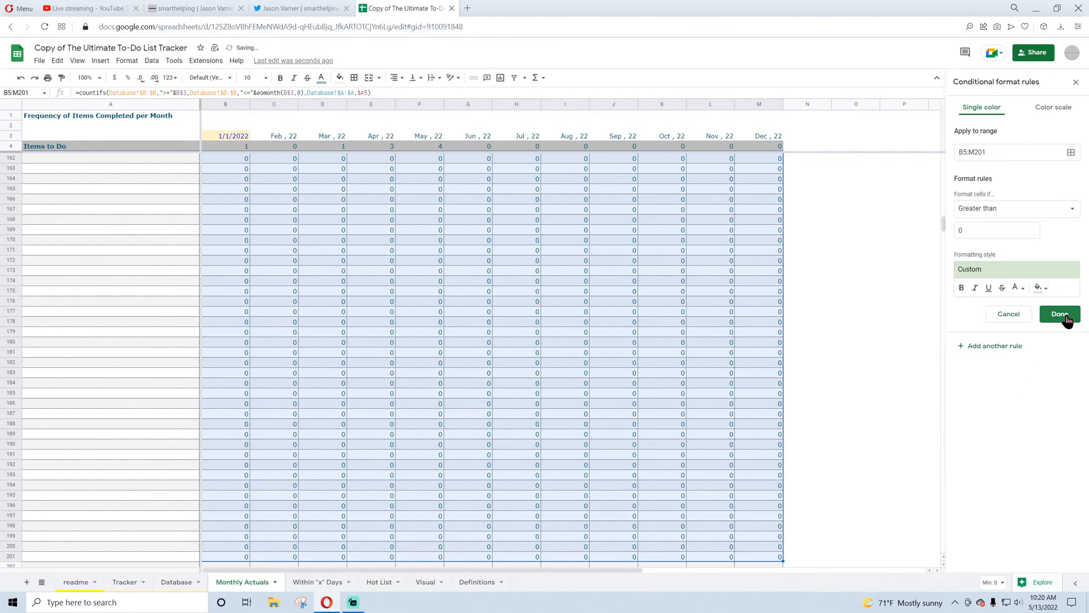
click(1066, 319)
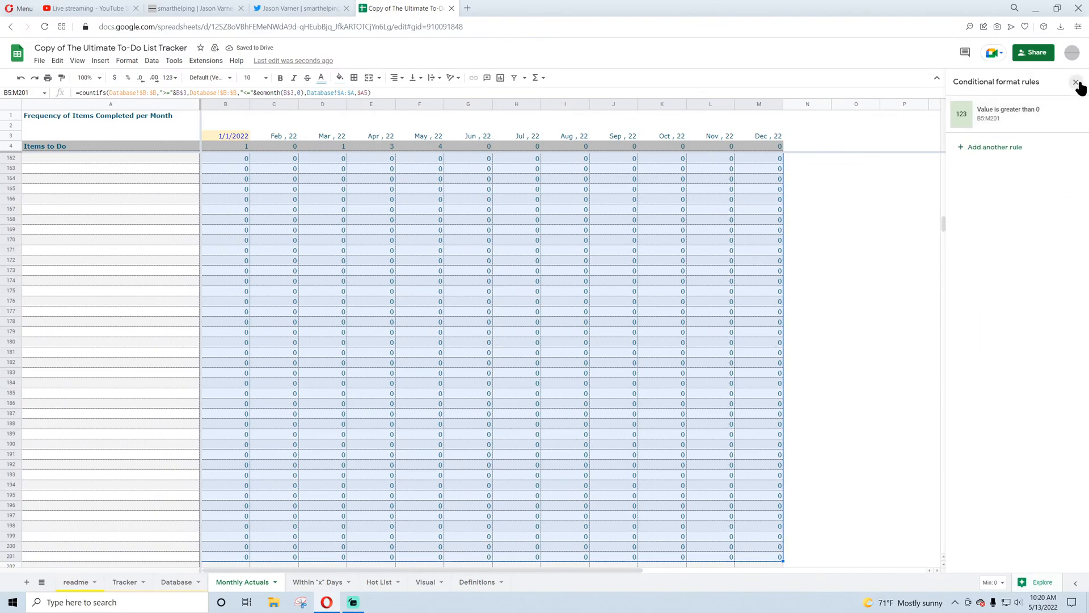
click(1076, 82)
- Examine the highlighted monthly counts of the listed tasks to check the conditional formatting
scroll(390, 346, up, 10)
scroll(390, 345, up, 20)
click(222, 160)
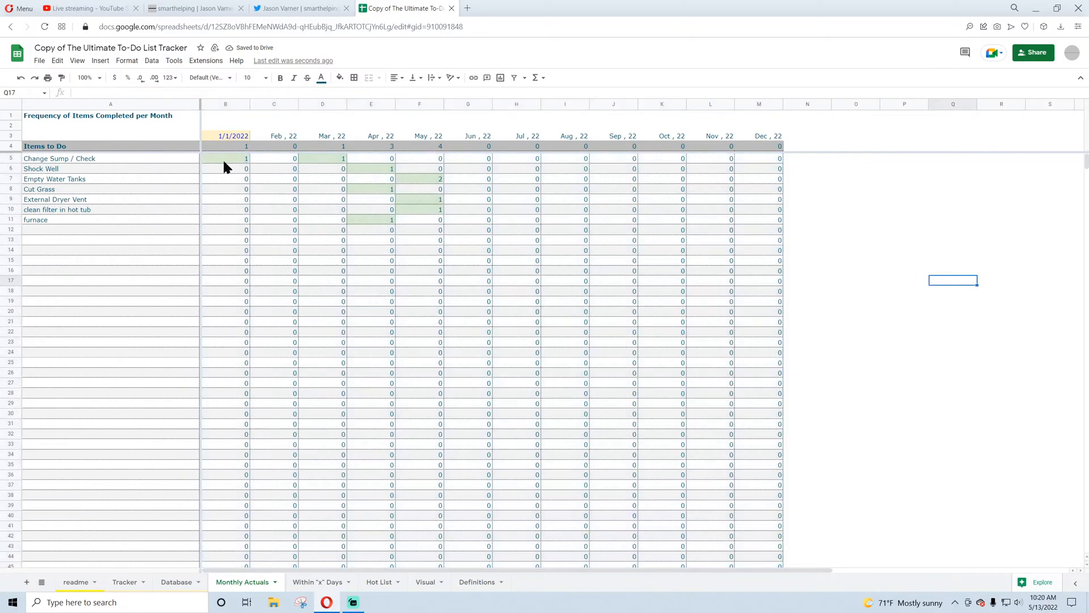
click(322, 161)
click(371, 168)
click(425, 179)
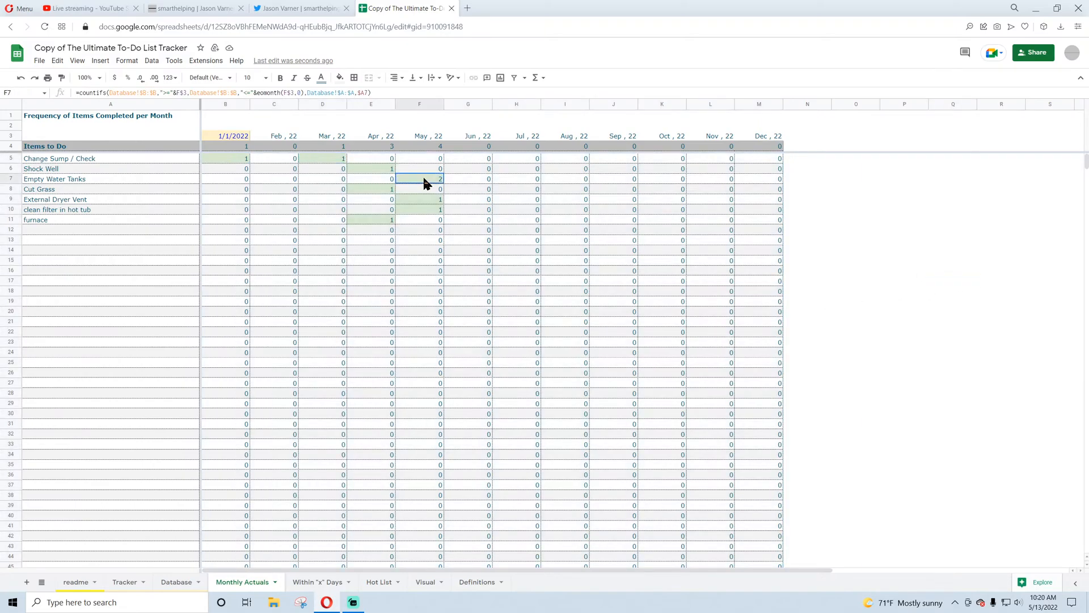
click(416, 199)
click(411, 209)
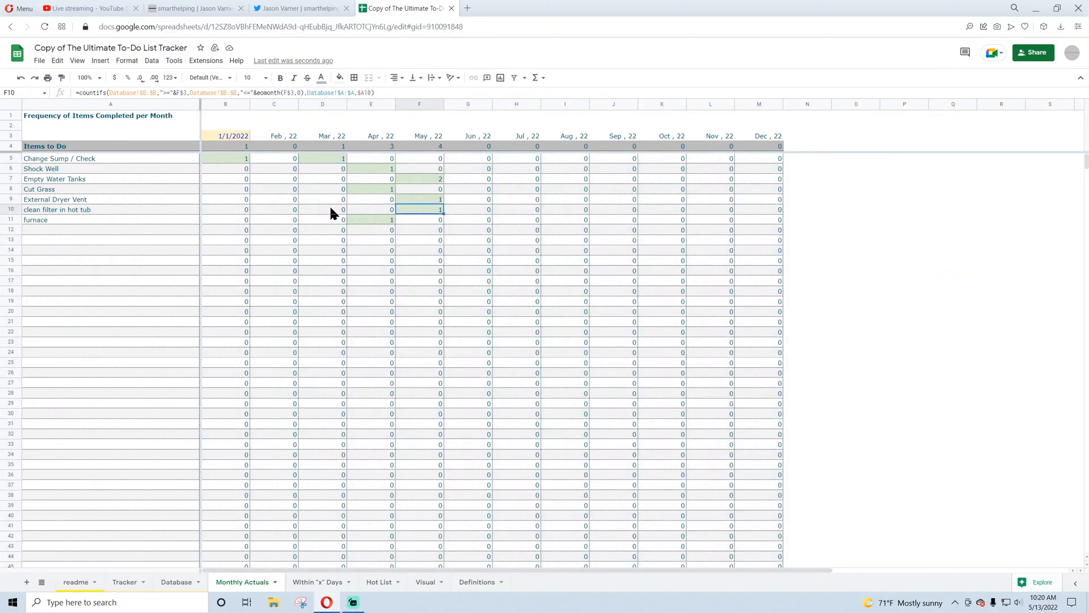
- Inspect the listed task names and the formulas behind the highlighted January, March and April counts
click(79, 159)
click(75, 189)
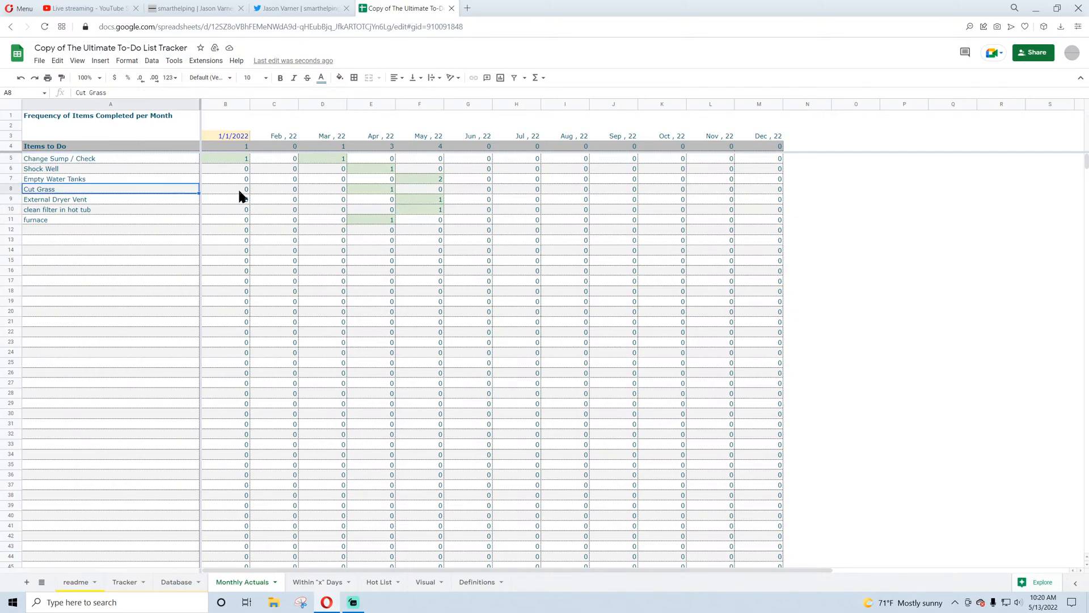
click(238, 158)
click(324, 160)
click(368, 168)
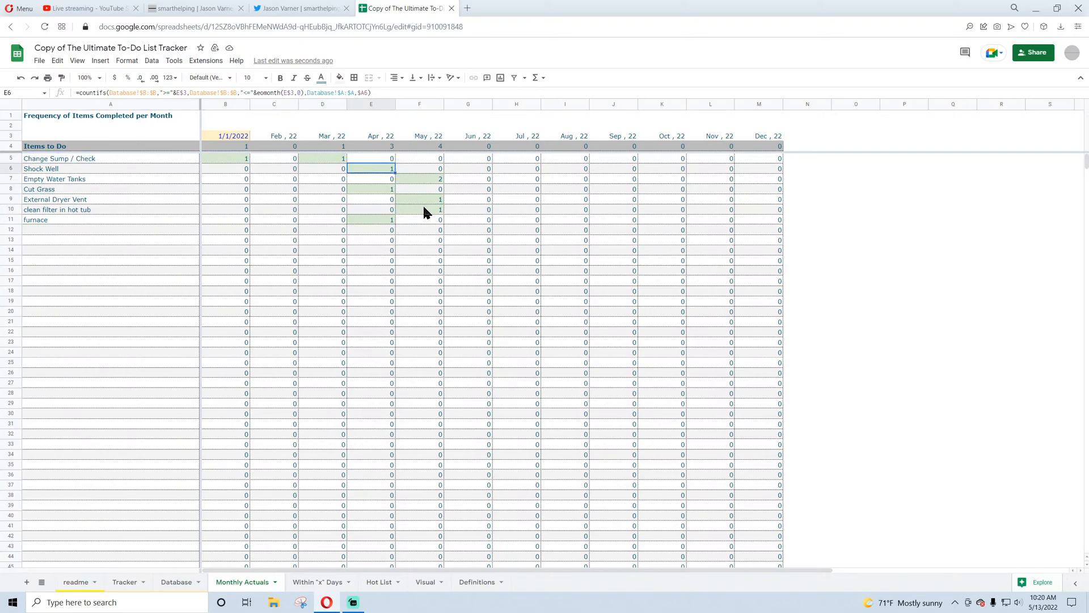
- Duplicate the Monthly Actuals sheet and rename the copy Annual Actuals
right_click(240, 579)
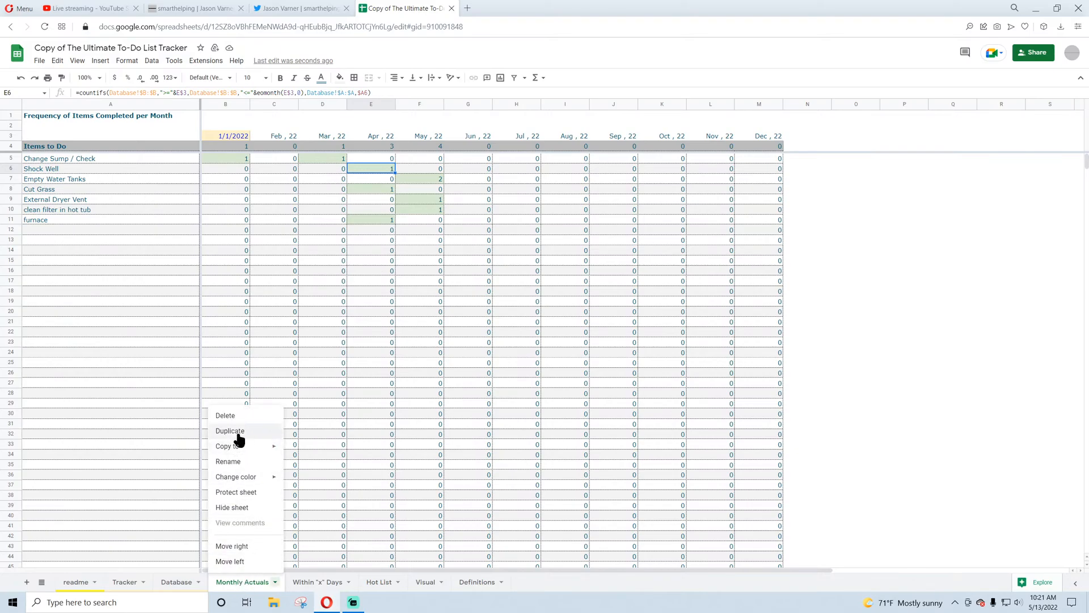
click(238, 433)
double_click(325, 582)
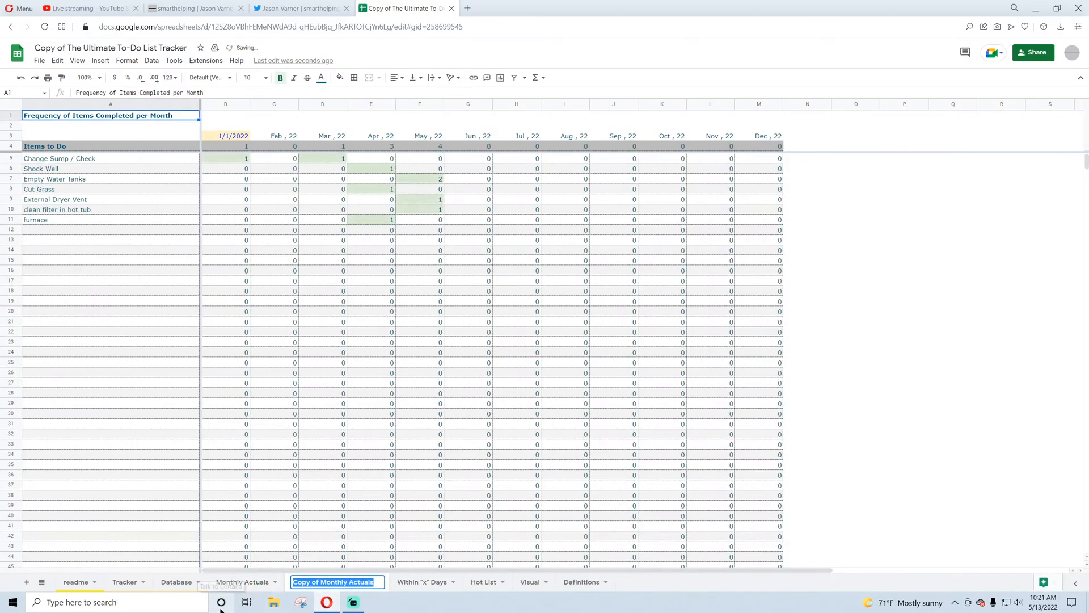
text(Annual Actuals)
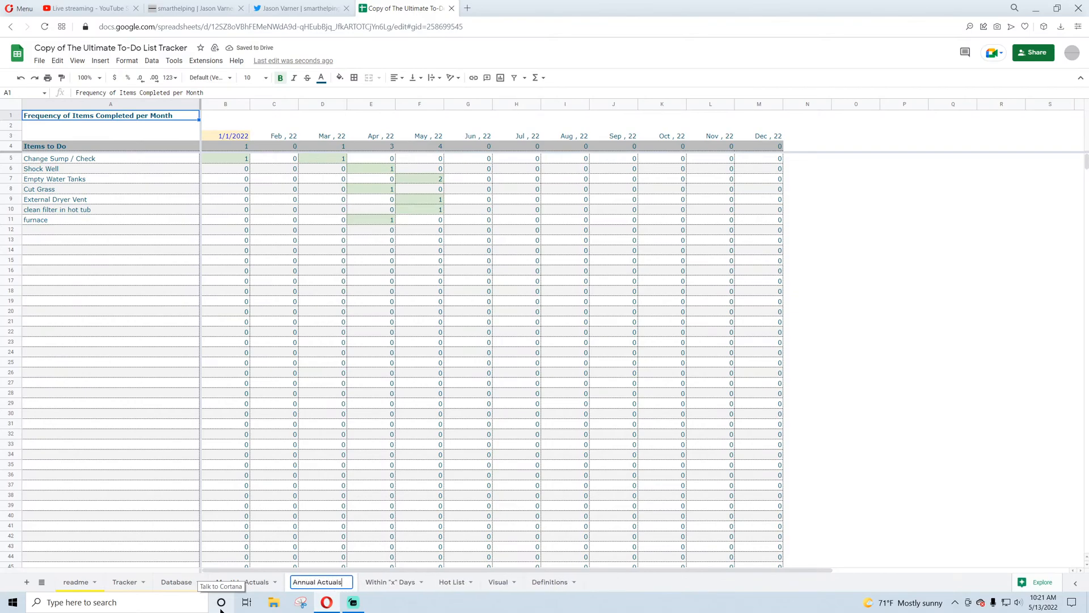
key(Return)
- Change the C3 header formula to =edate(B3,12) and copy it across through F3 so the columns advance by year
click(278, 138)
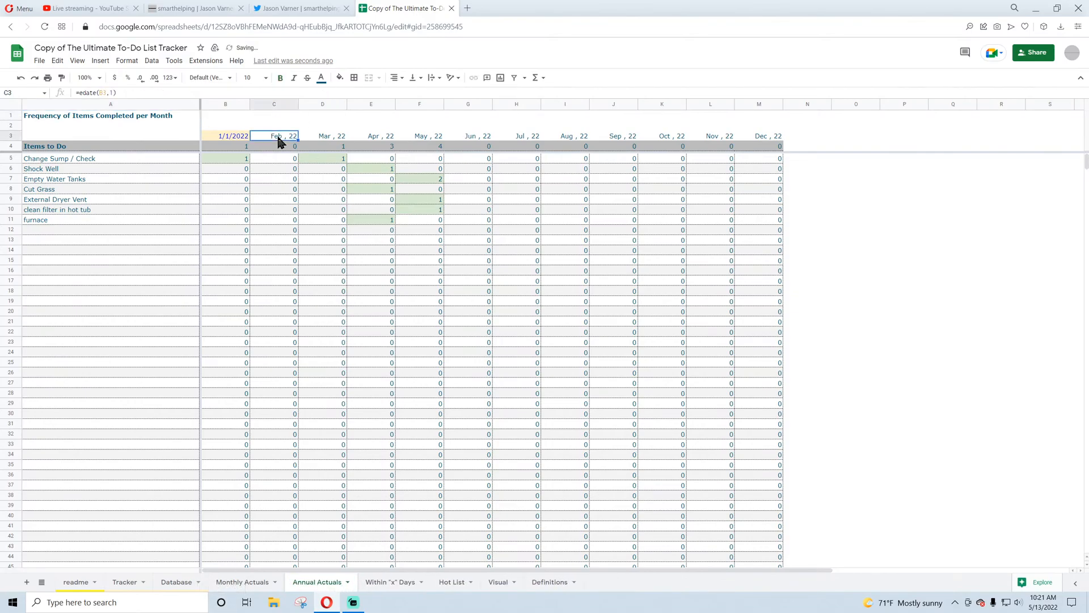
click(113, 92)
text(2)
key(Return)
click(293, 138)
drag(297, 141, 439, 137)
- Delete the surplus columns G through O from the Annual Actuals sheet
drag(480, 105, 857, 104)
right_click(759, 104)
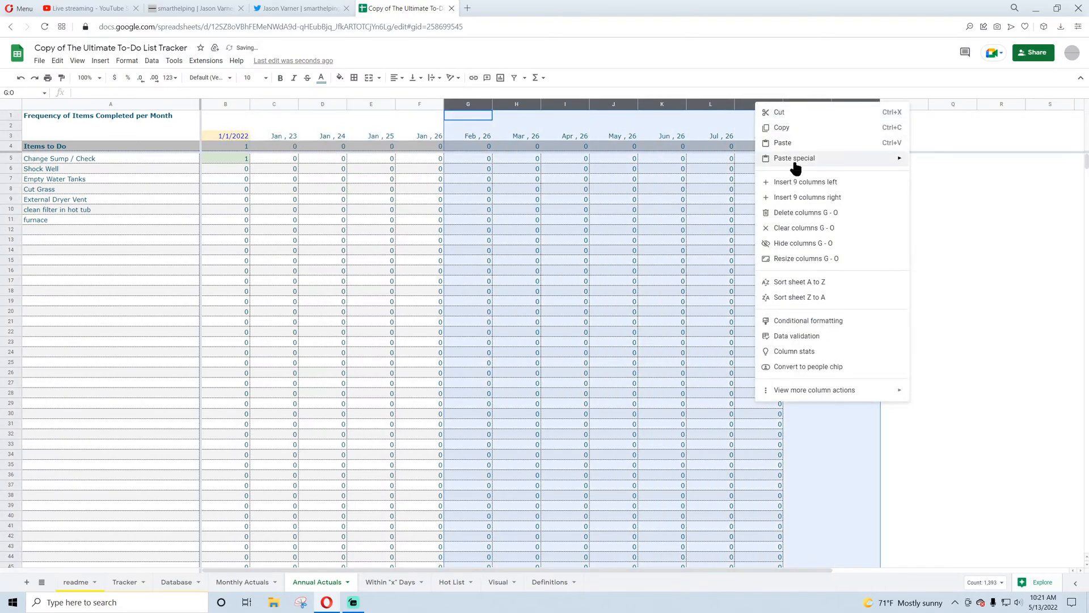
click(790, 213)
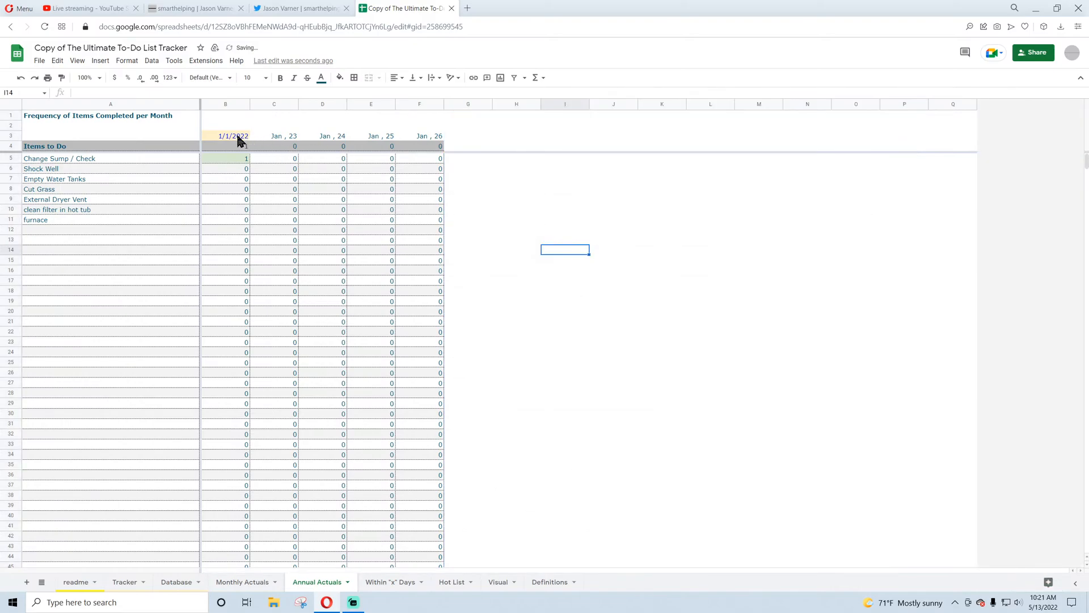
- Try the "FY "#000 number format on the date headers in B3:F3
drag(271, 136, 400, 139)
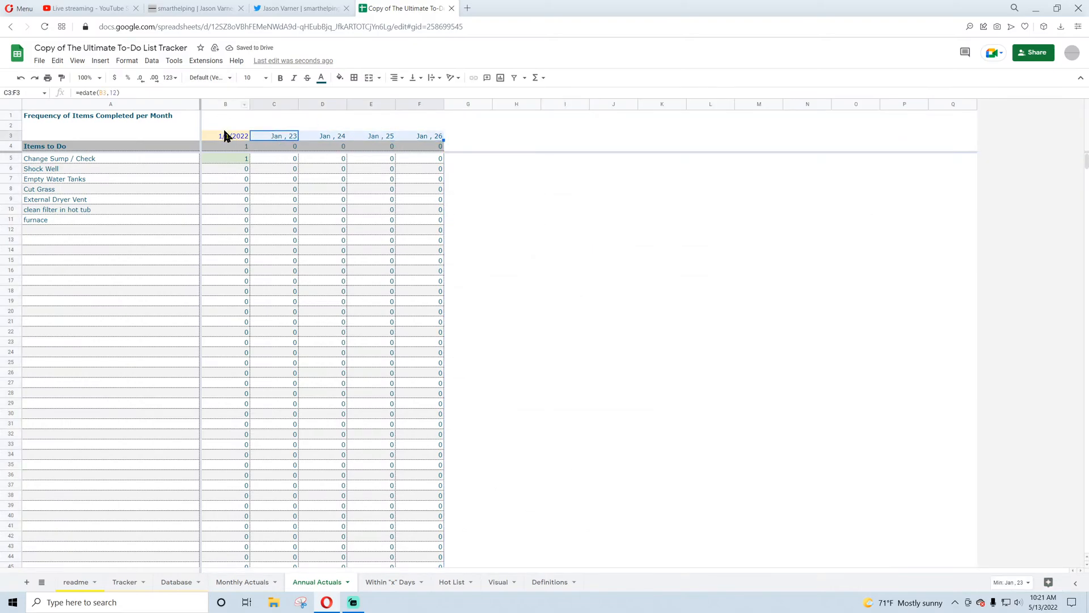
drag(225, 135, 408, 135)
click(127, 60)
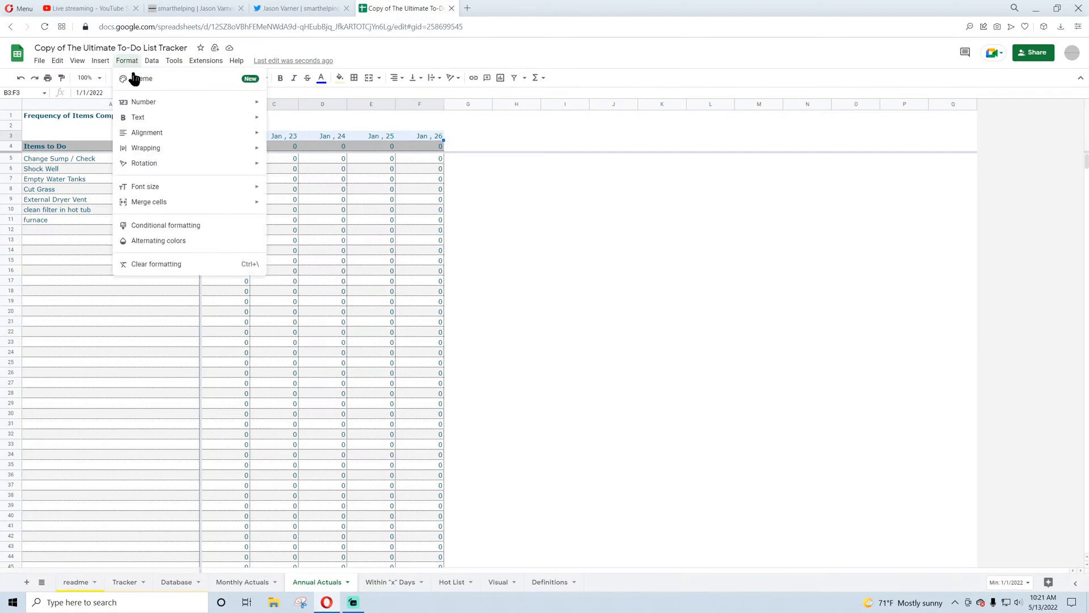
mouse_move(141, 103)
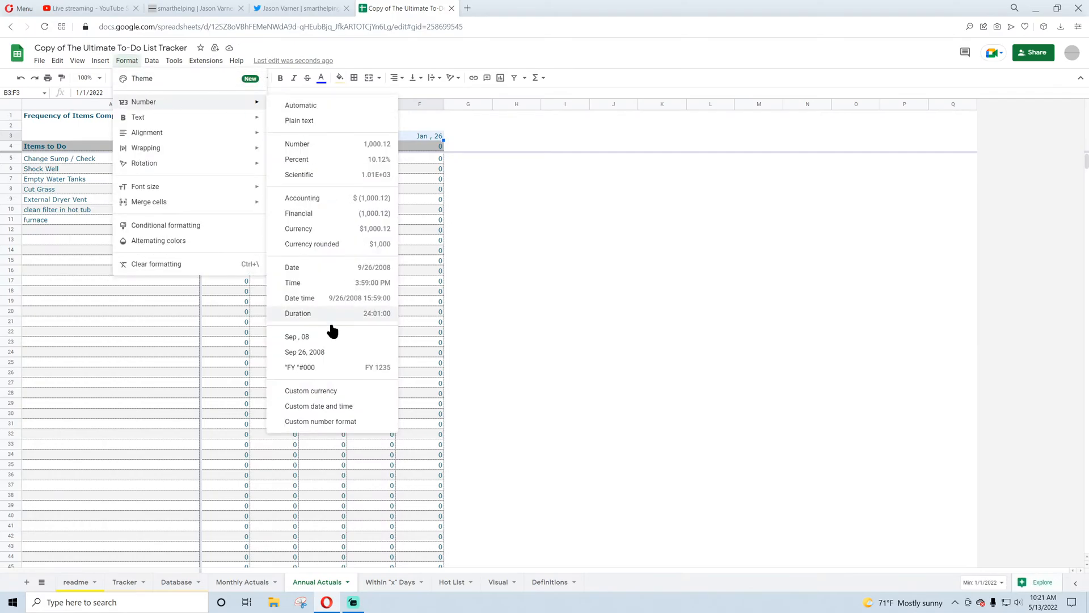
click(316, 368)
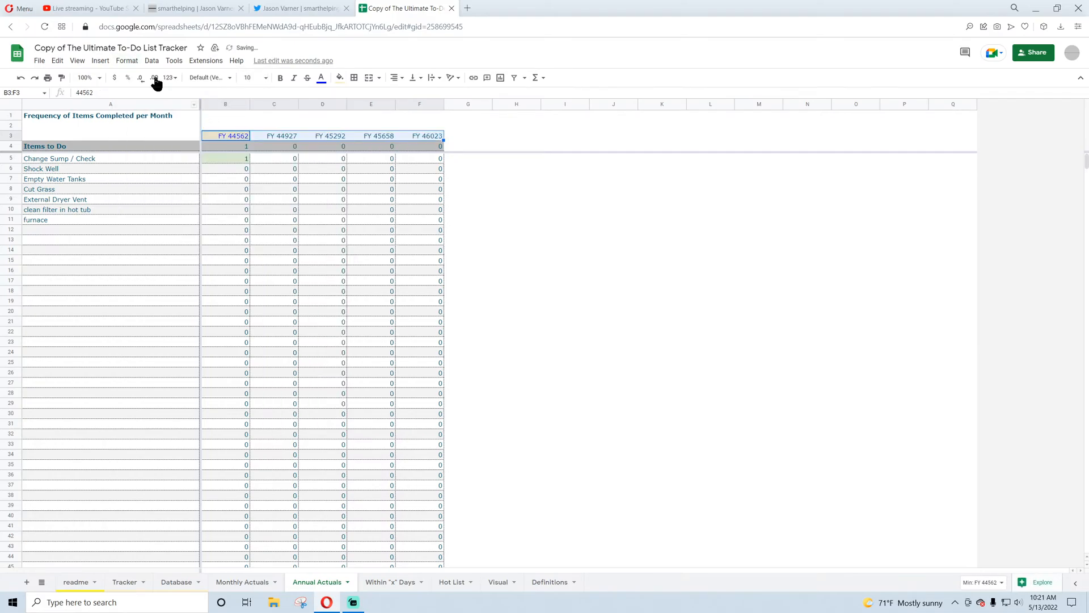
- Apply a custom date format to B3:F3 that replaces the month with the text FY before the two-digit year
click(127, 60)
mouse_move(150, 102)
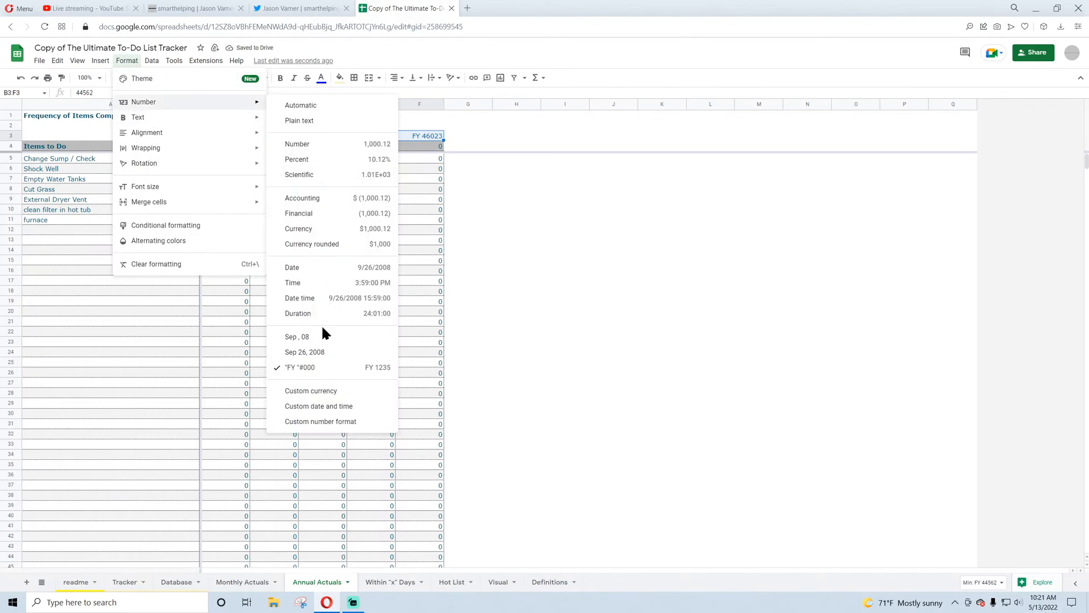
click(330, 406)
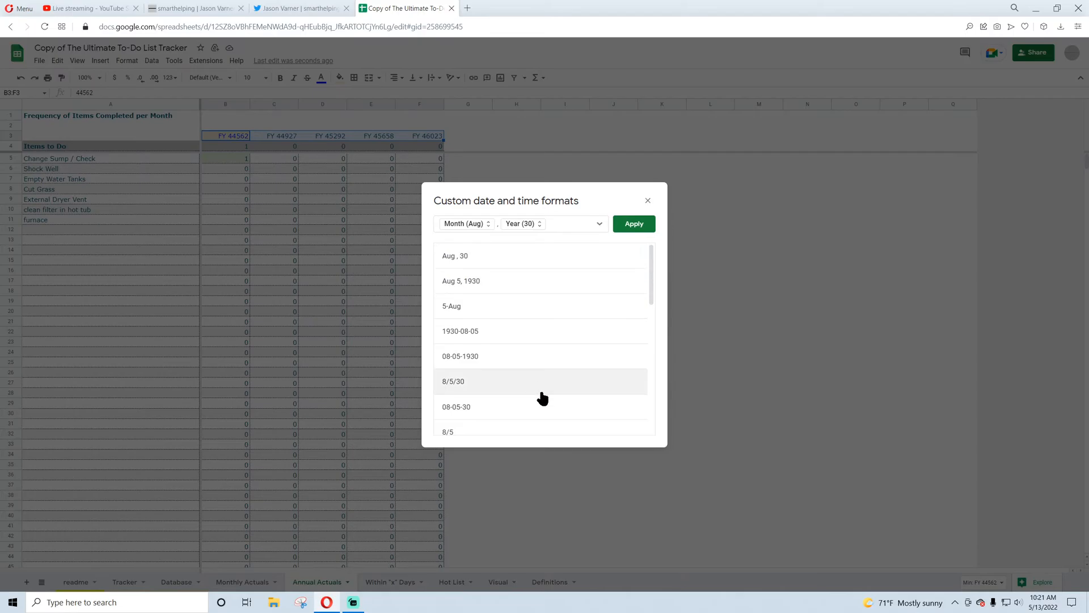
click(485, 224)
click(474, 287)
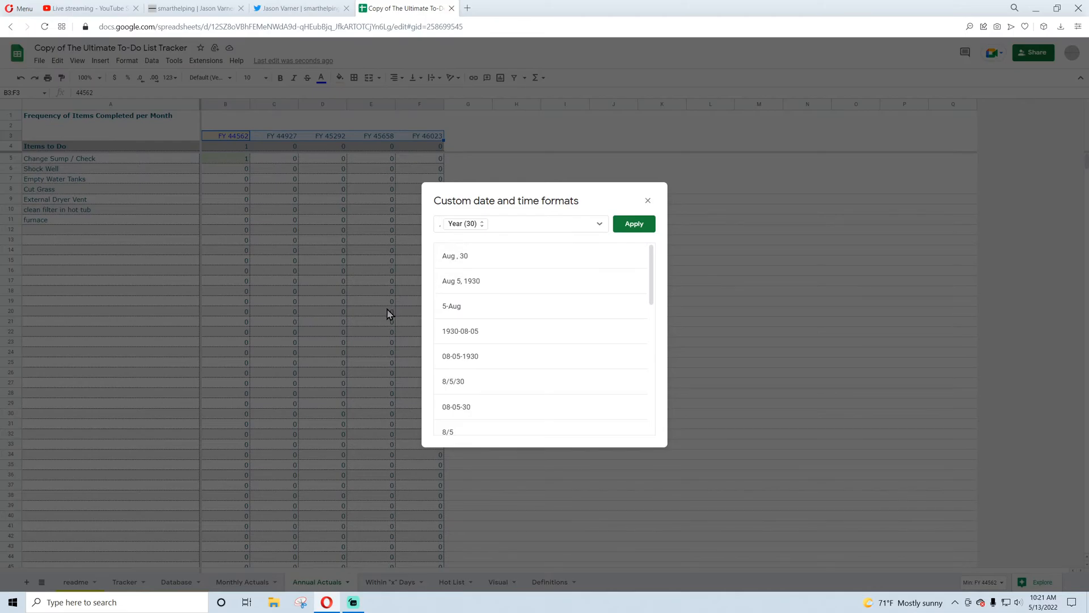
text(FY)
click(634, 225)
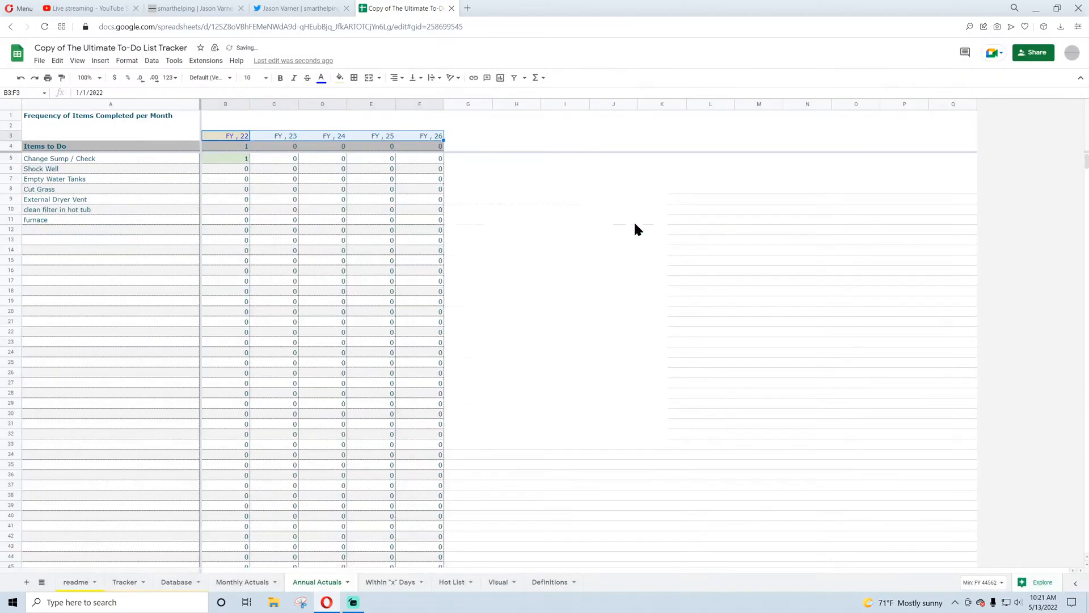
- Extend the custom number format of B3:F3 to "FY , "yyyy for four-digit years
click(119, 62)
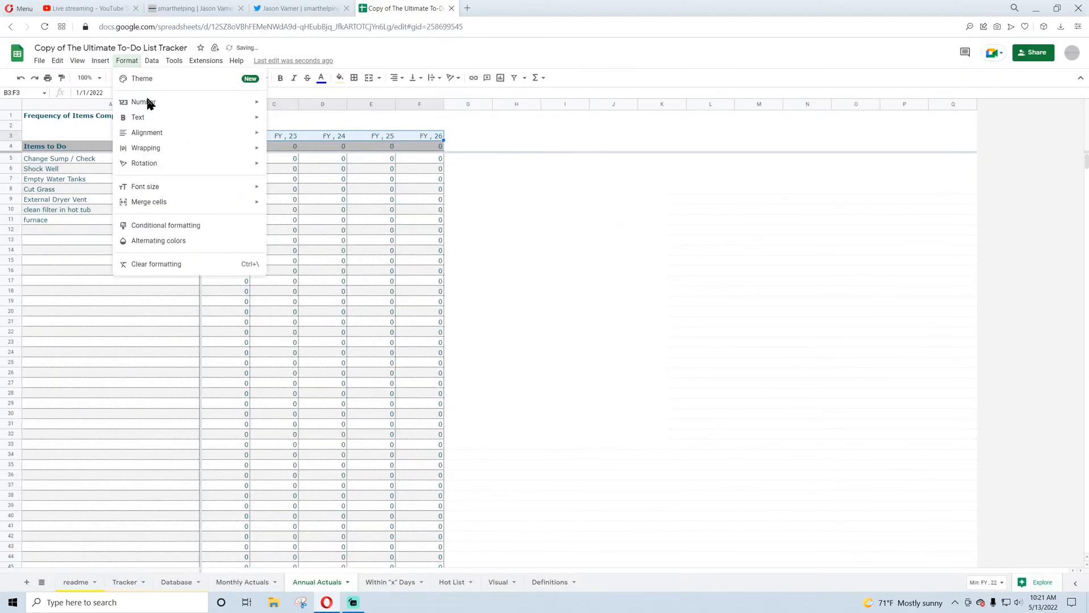
click(328, 422)
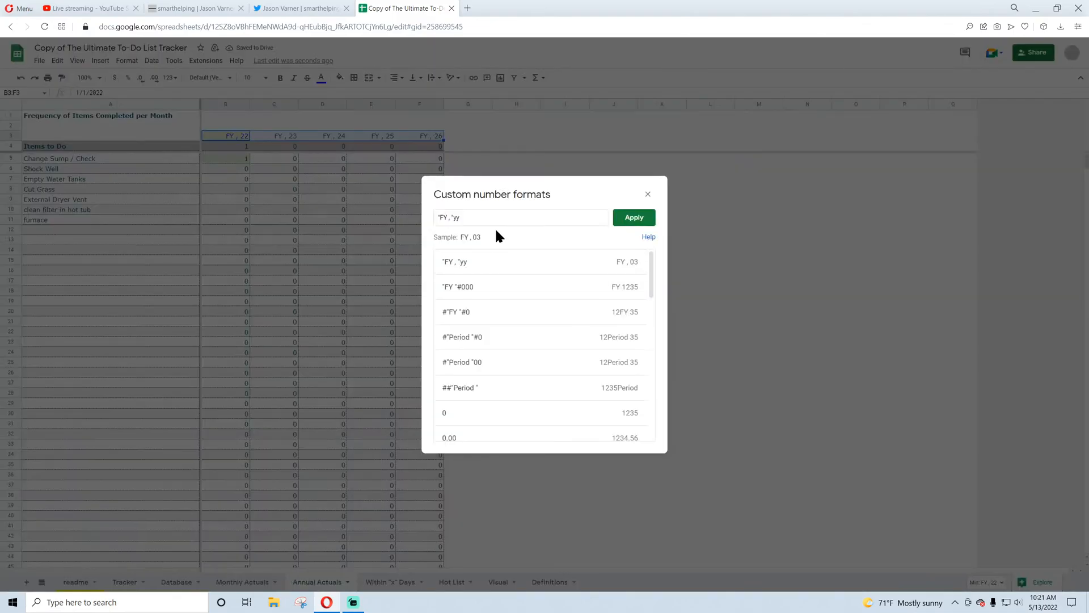
text(yy)
click(629, 221)
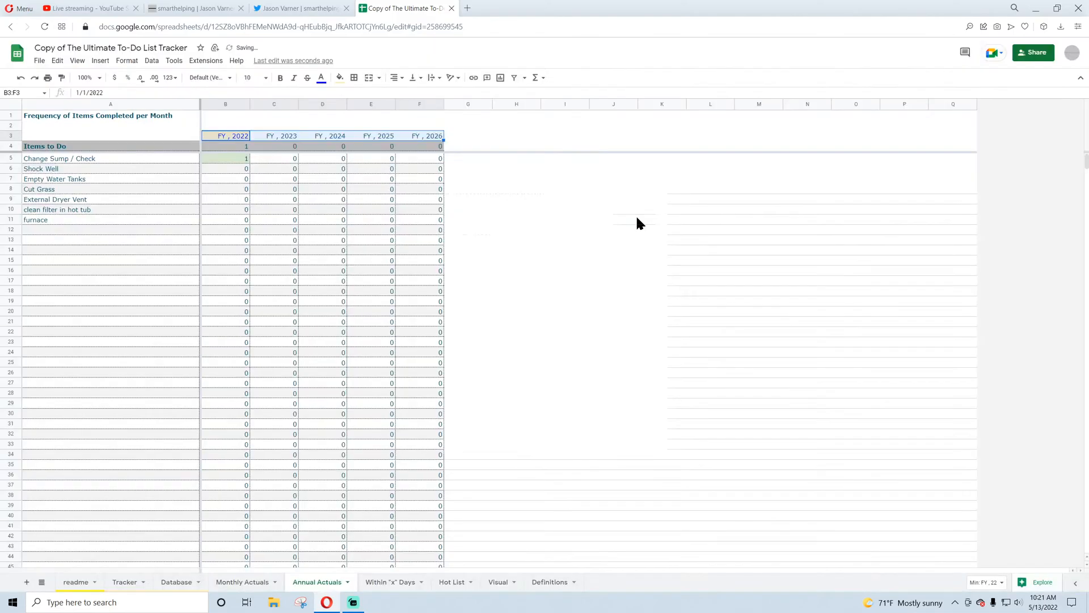
click(617, 264)
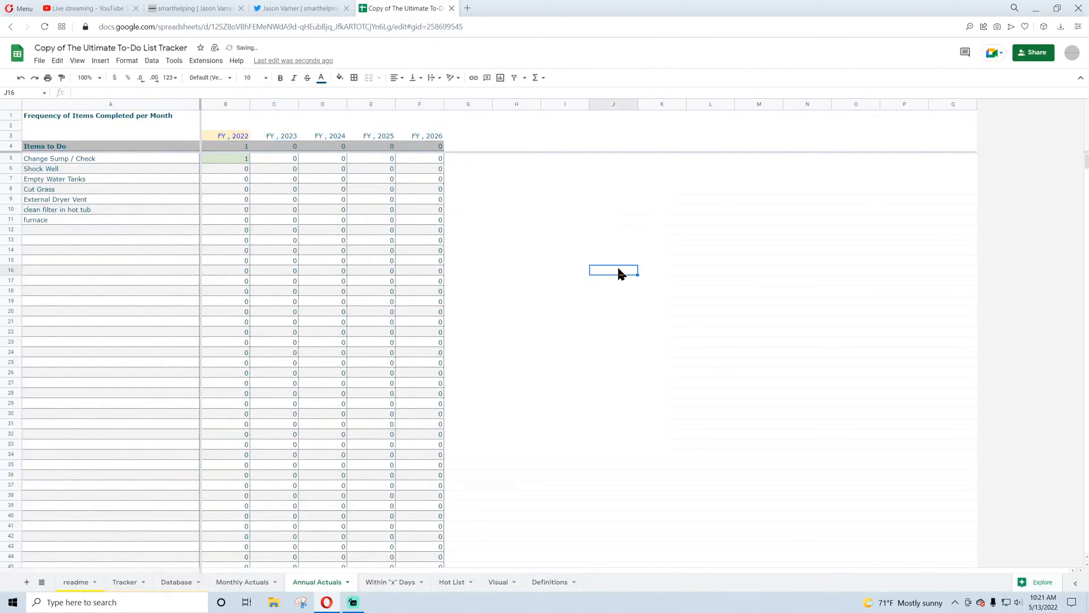
- Try to link the first year header in B3 to the start date on the Monthly Actuals sheet
click(228, 132)
text(=)
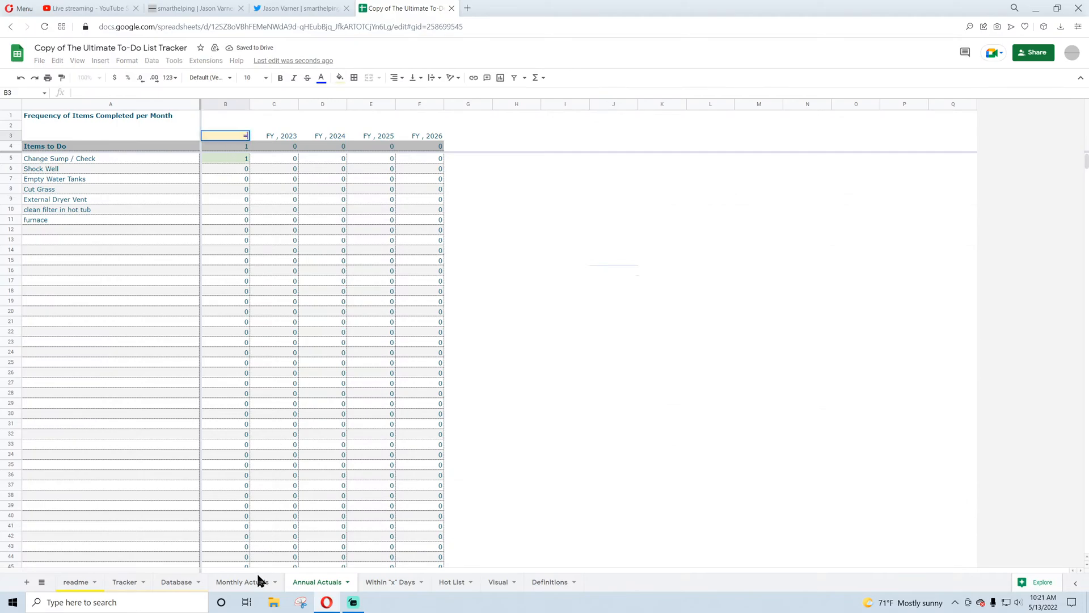
click(259, 580)
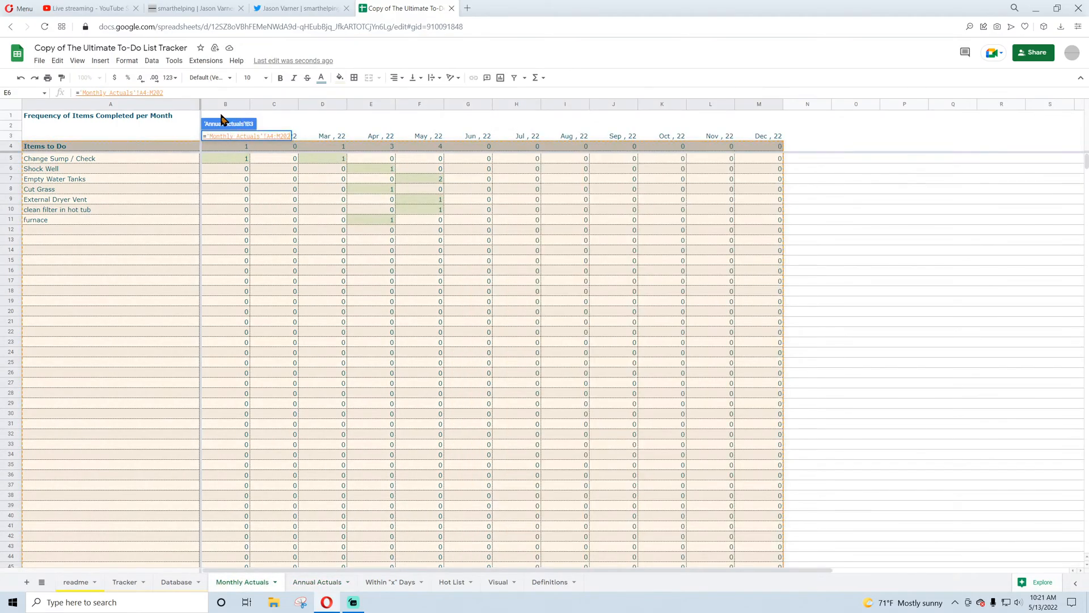
key(Return)
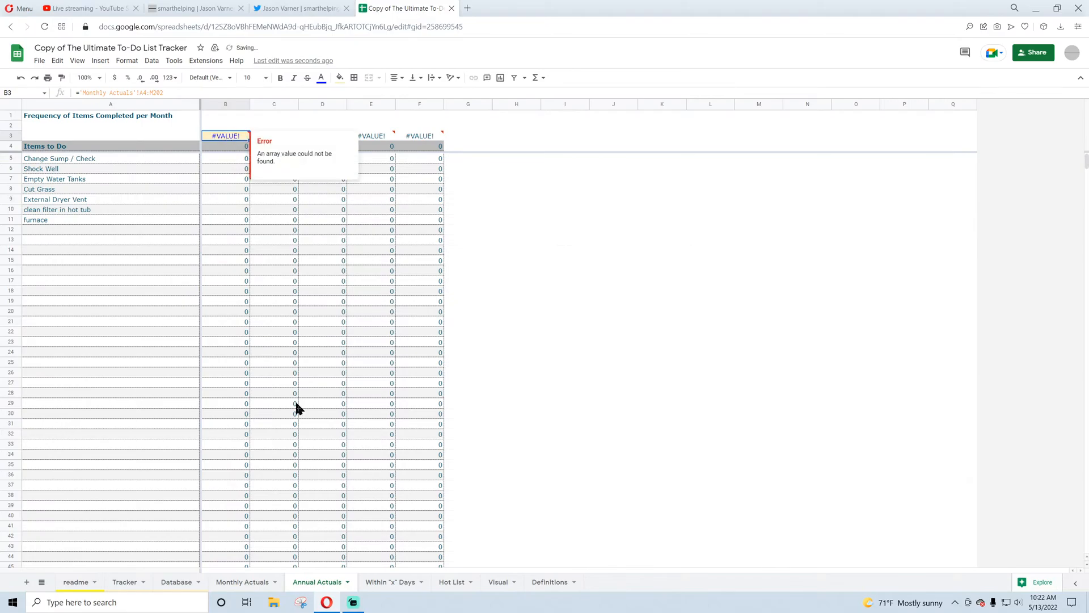
- Set B3 to reference the start date with the formula ='Monthly Actuals'!B3
text(=)
click(246, 581)
click(268, 136)
key(Return)
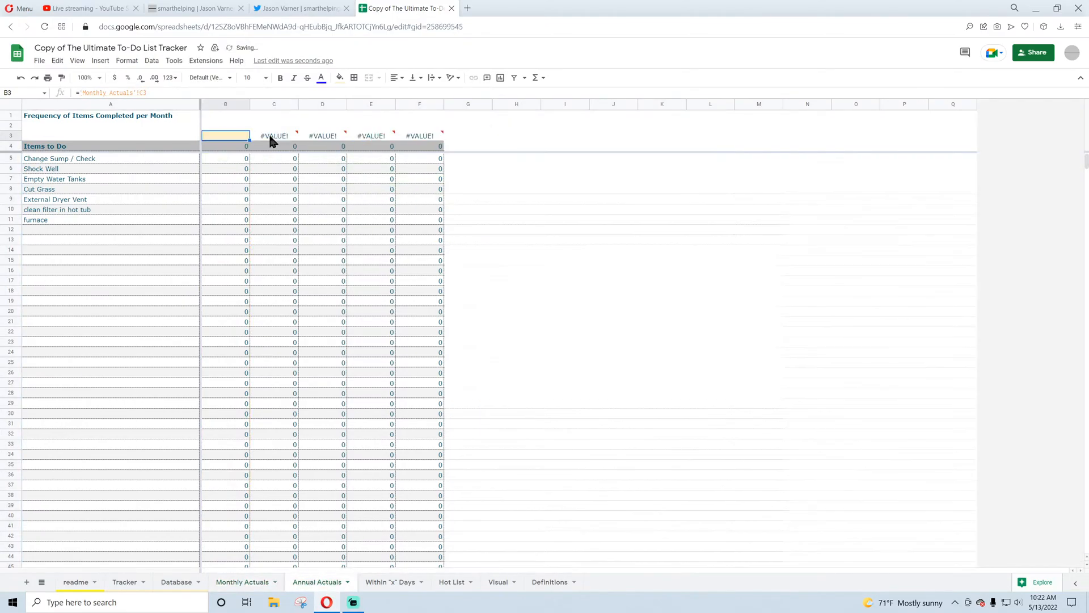
click(150, 93)
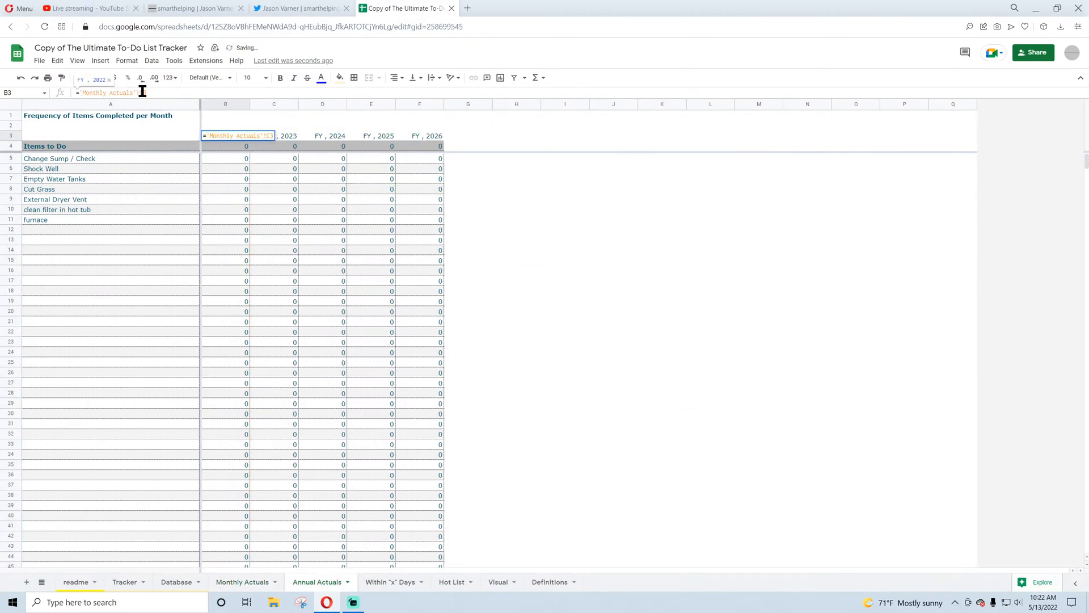
key(Return)
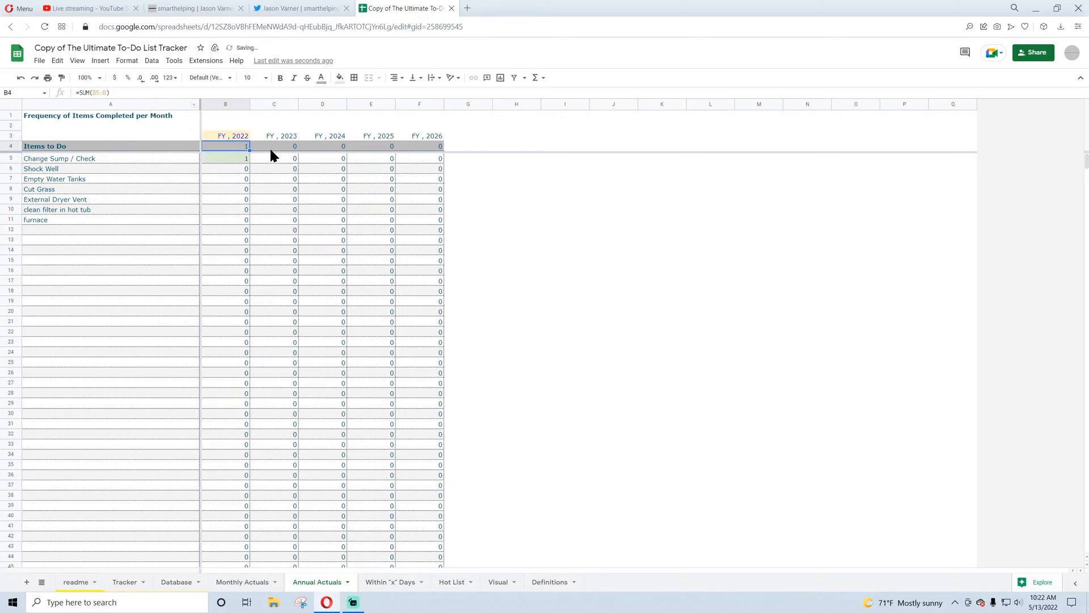
- Remove the yellow fill color from the linked year header in B3
click(237, 136)
click(340, 78)
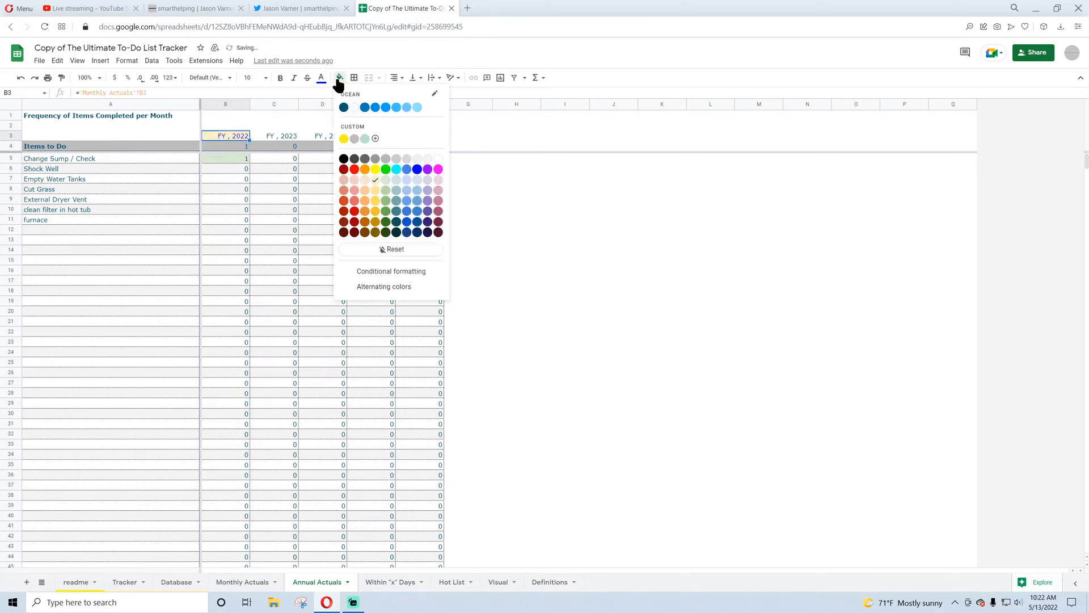
click(404, 246)
click(618, 263)
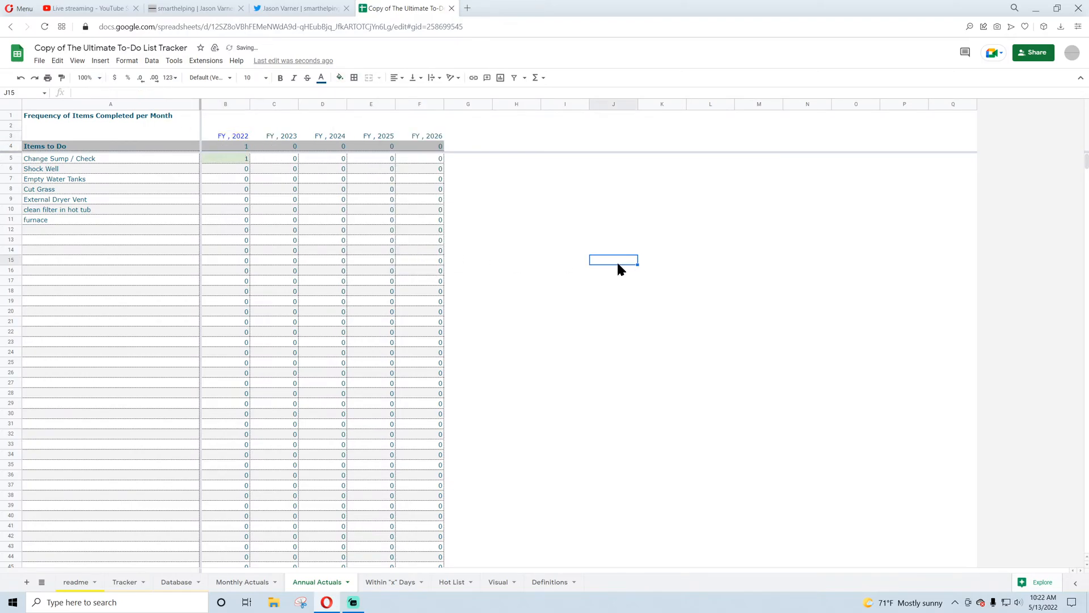
- Edit the countifs formula in B5 so its end date uses eomonth(B$3,11) to cover the full year
click(235, 165)
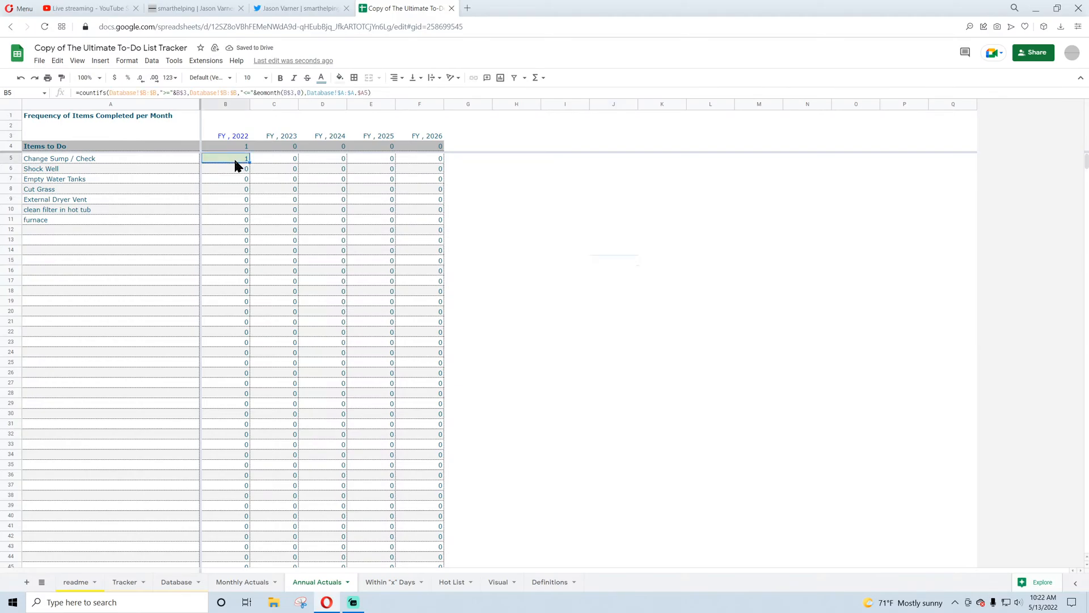
click(299, 92)
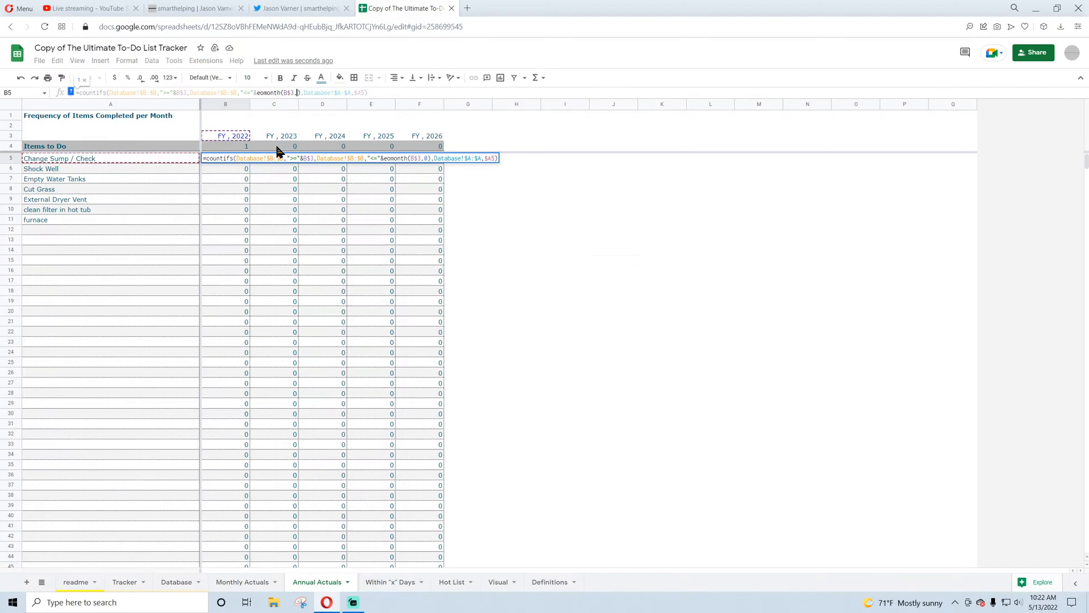
text(12)
drag(261, 93, 302, 93)
text(0)
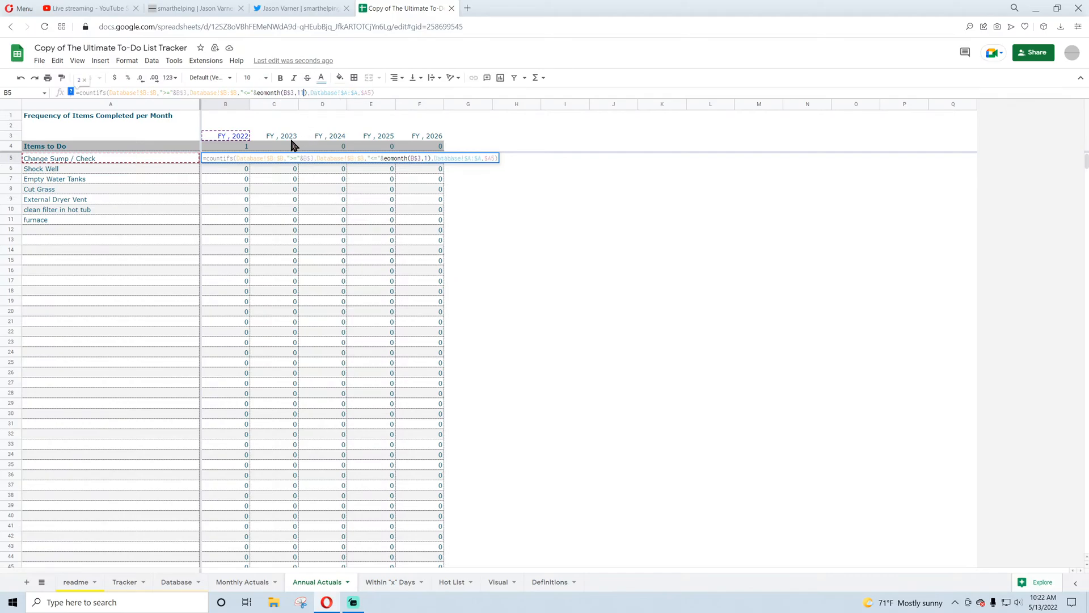
key(Return)
- Copy the B5 annual count formula to the whole range B5:F202 and check the first year's counts
click(247, 160)
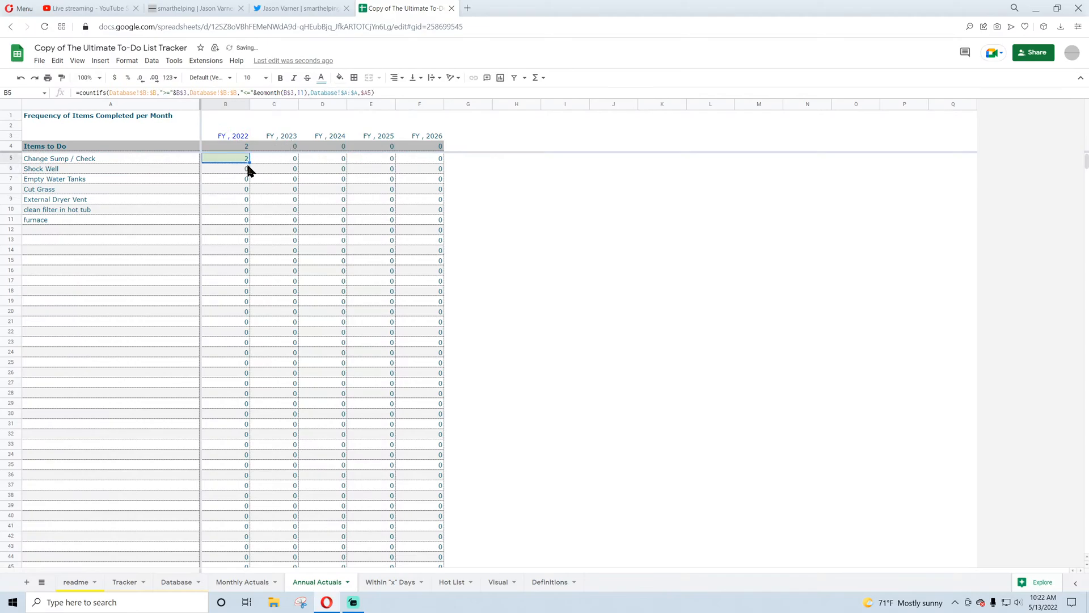
drag(430, 168, 385, 302)
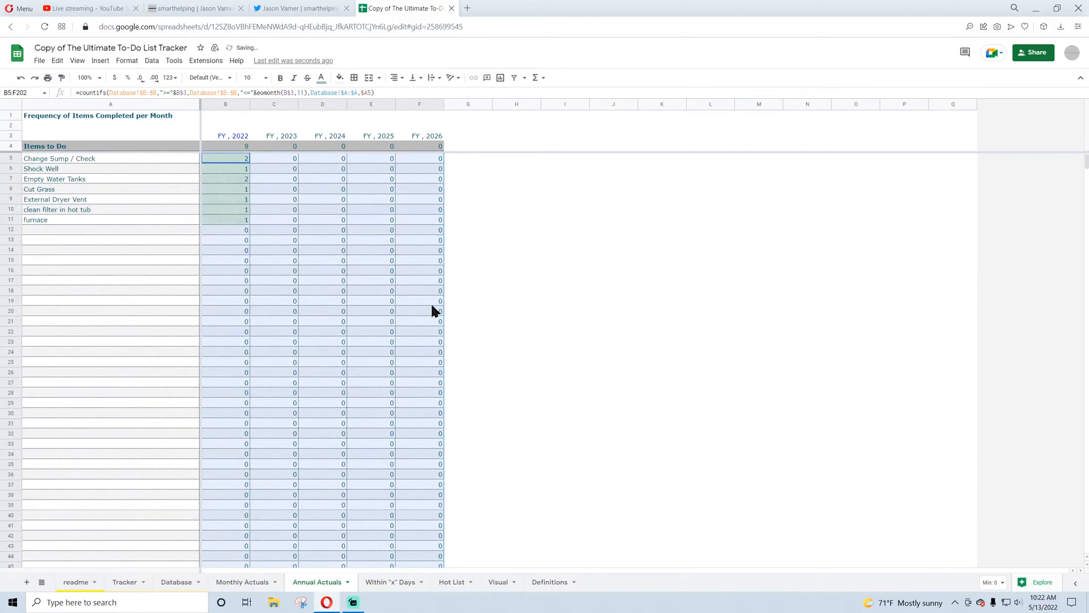
click(565, 240)
click(234, 156)
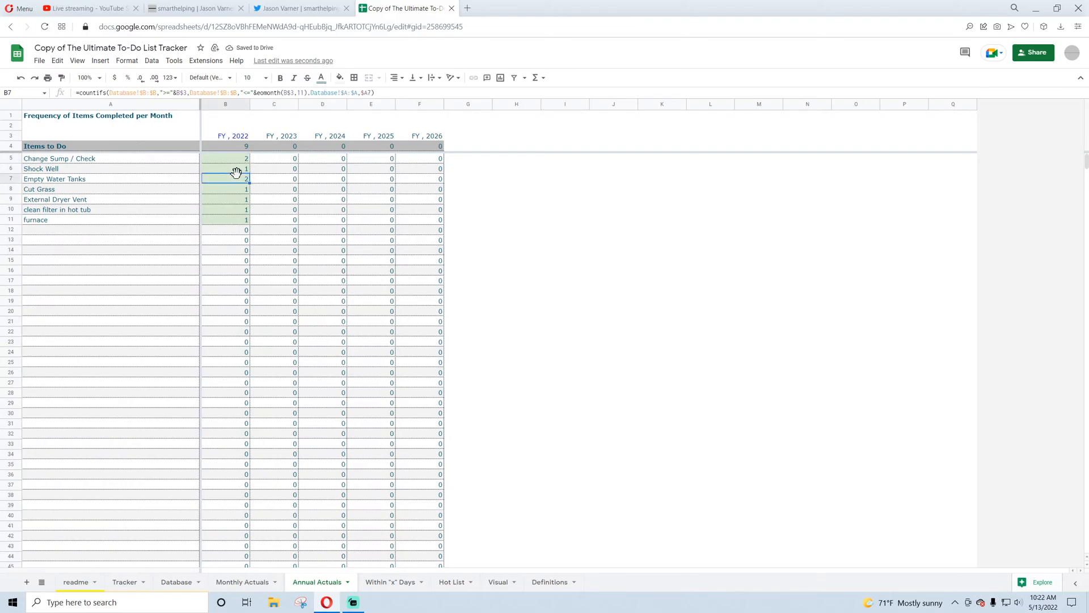
click(235, 211)
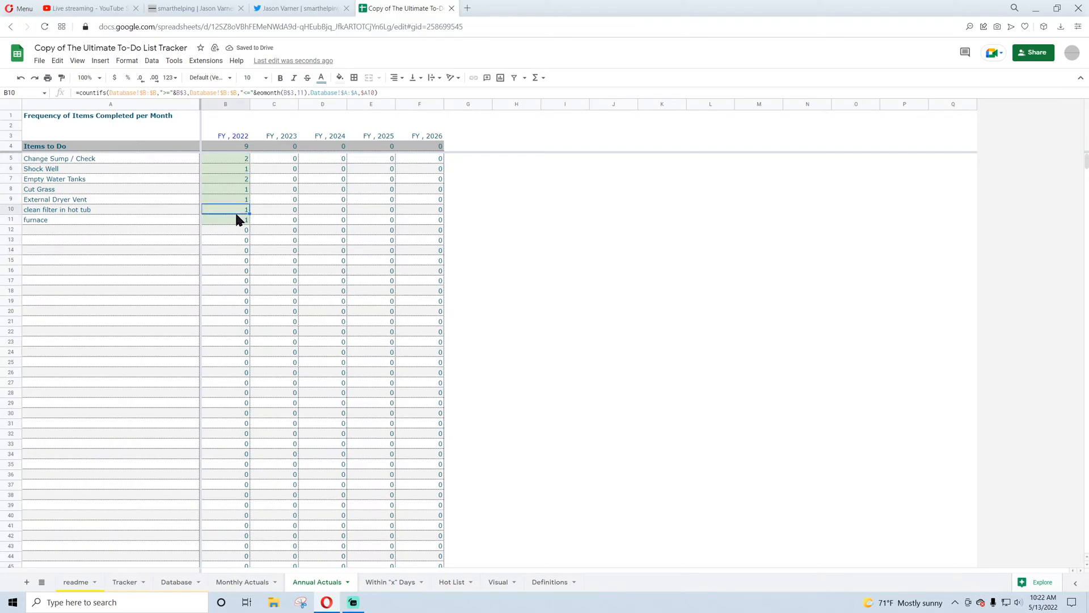
- Change the furnace entry's date on the Database sheet to Feb 16, 2023
click(172, 583)
click(260, 230)
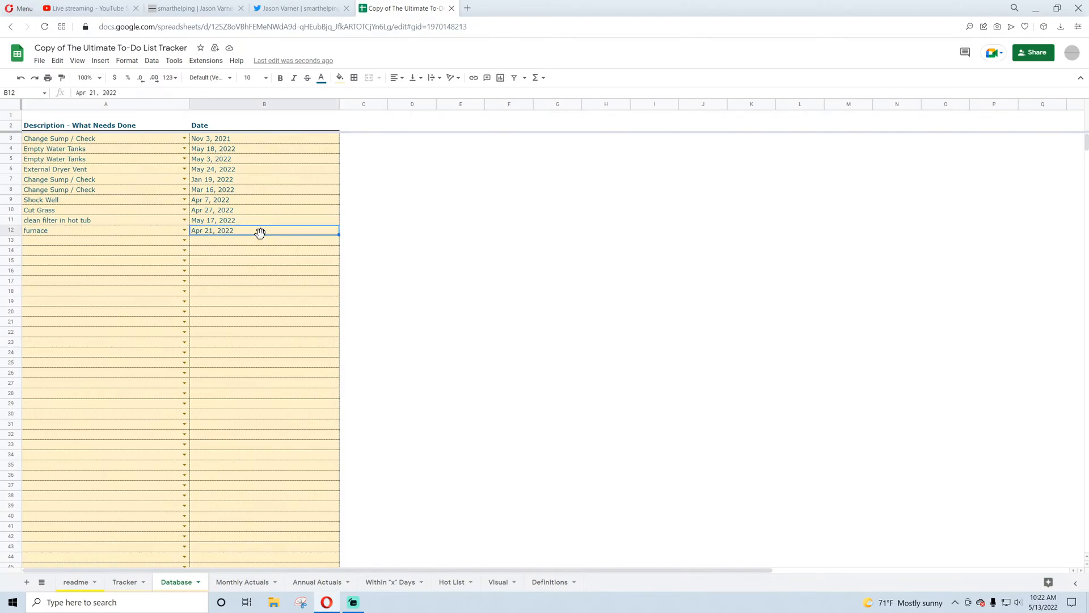
double_click(260, 227)
click(299, 244)
click(298, 245)
click(298, 245)
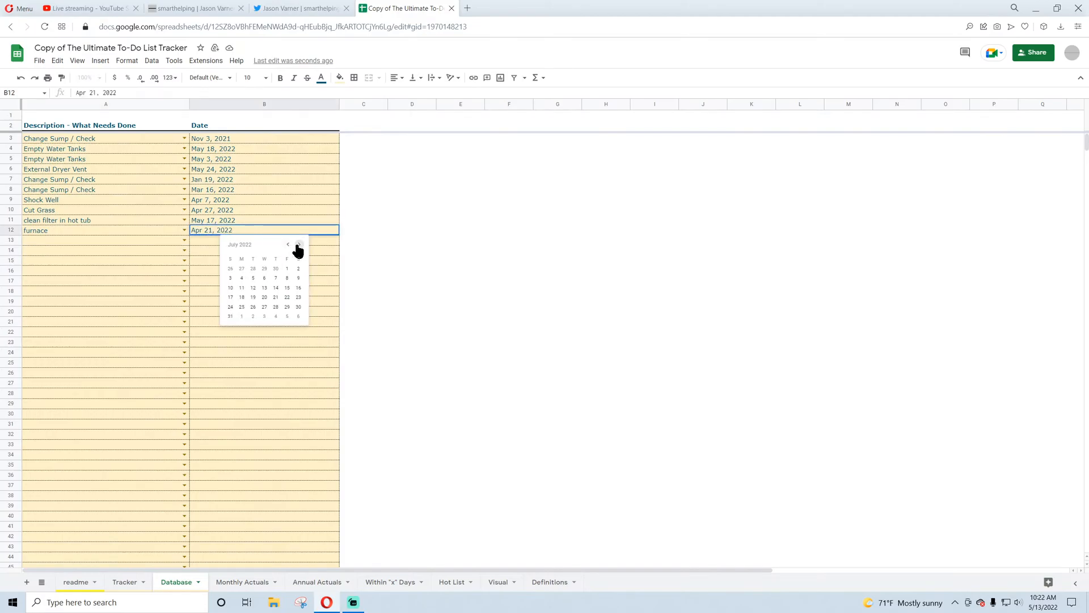
click(298, 245)
click(298, 245)
click(299, 245)
click(298, 245)
click(299, 245)
click(299, 244)
click(298, 244)
click(276, 288)
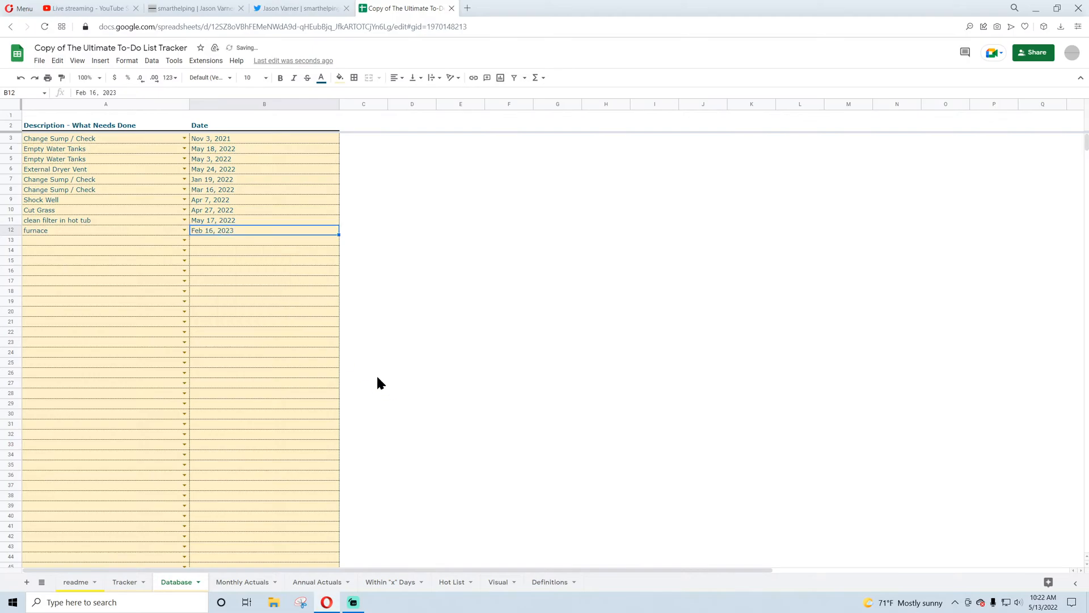
- Check the furnace's FY 2023 count on the Annual Actuals sheet
click(253, 583)
click(313, 585)
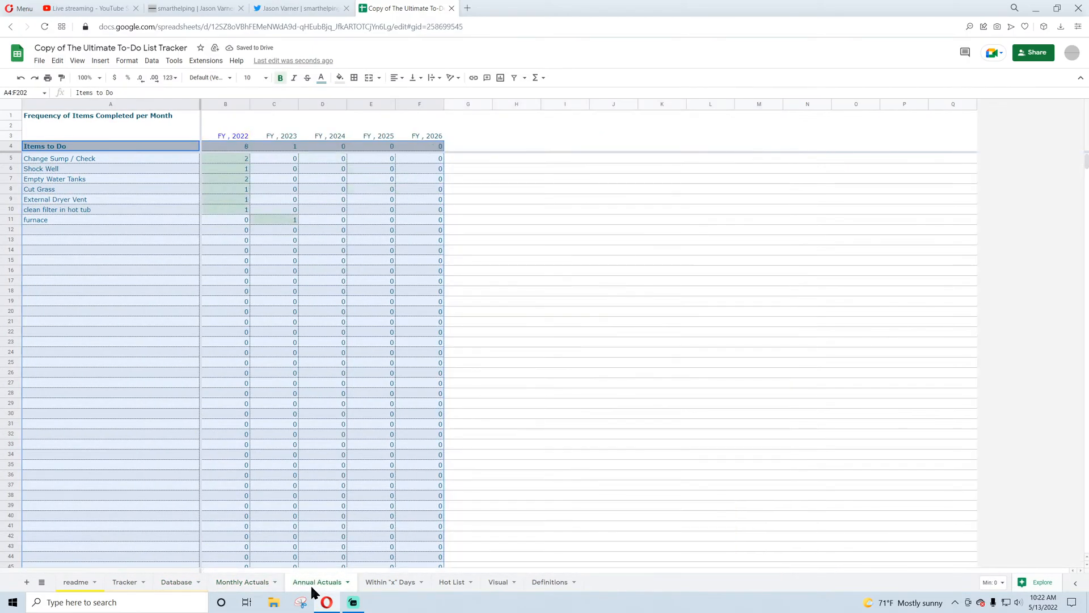
click(271, 220)
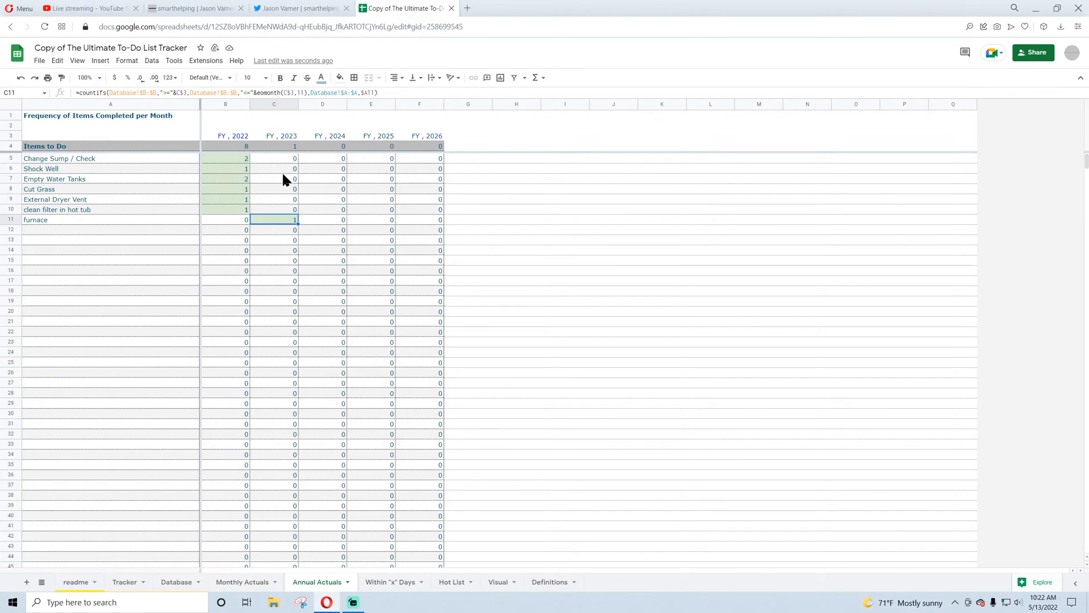
- Set the text color of the year header in B3 to the darkest blue of the Ocean theme
click(247, 138)
click(322, 78)
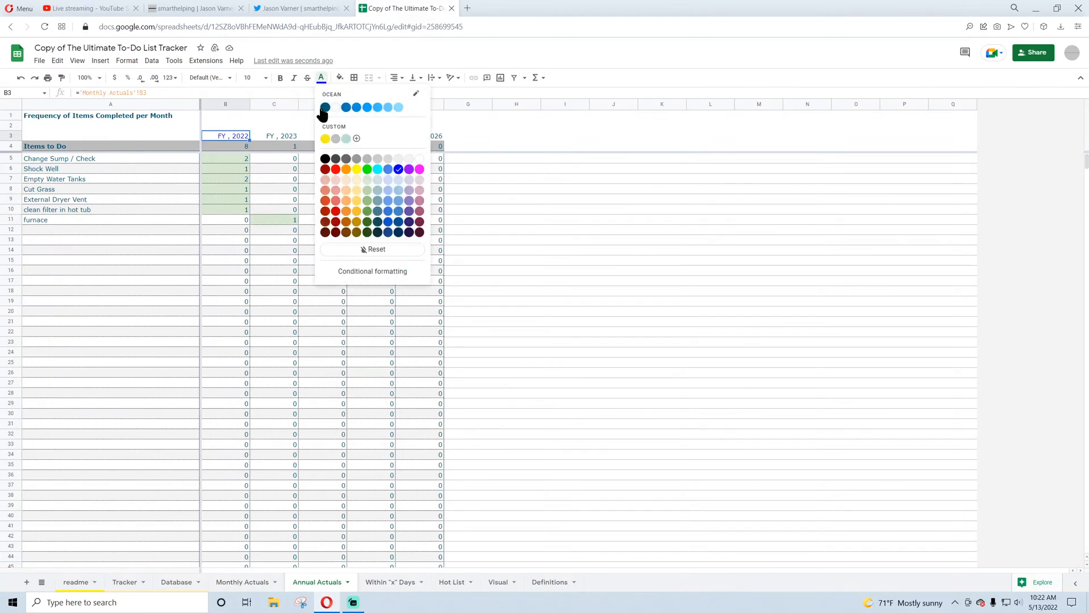
click(325, 107)
click(630, 284)
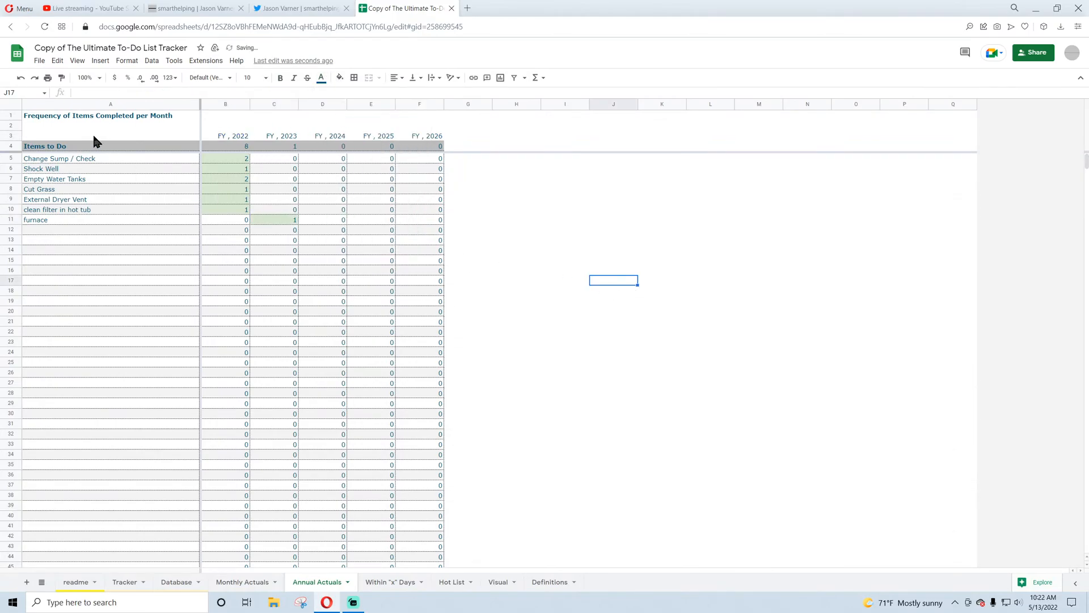
- Change the Annual Actuals title in A1 to "Frequency of Items Completed per Year"
click(60, 114)
drag(189, 93, 259, 175)
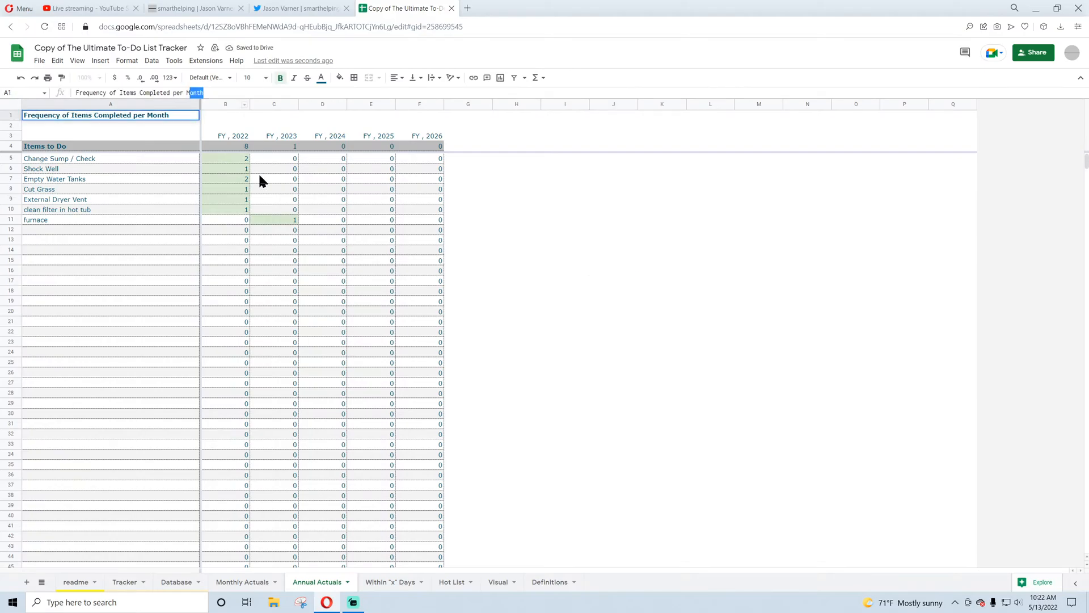
key(BackSpace)
key(BackSpace)
text(Year)
key(Return)
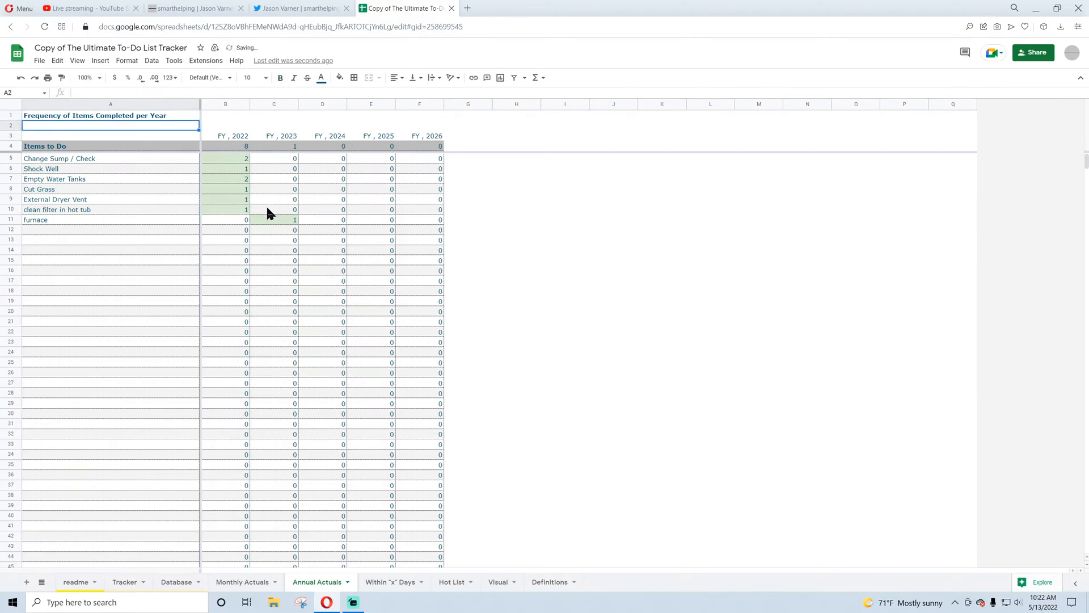
- Compare the annual Change Sump / Check count with its monthly counts on the Monthly Actuals sheet
click(239, 157)
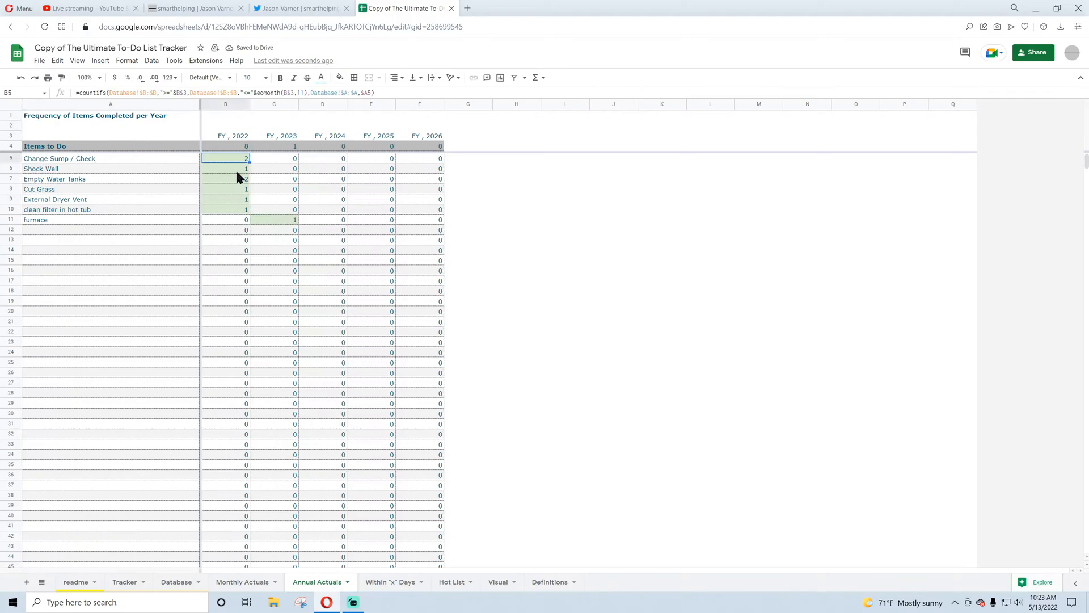
click(243, 585)
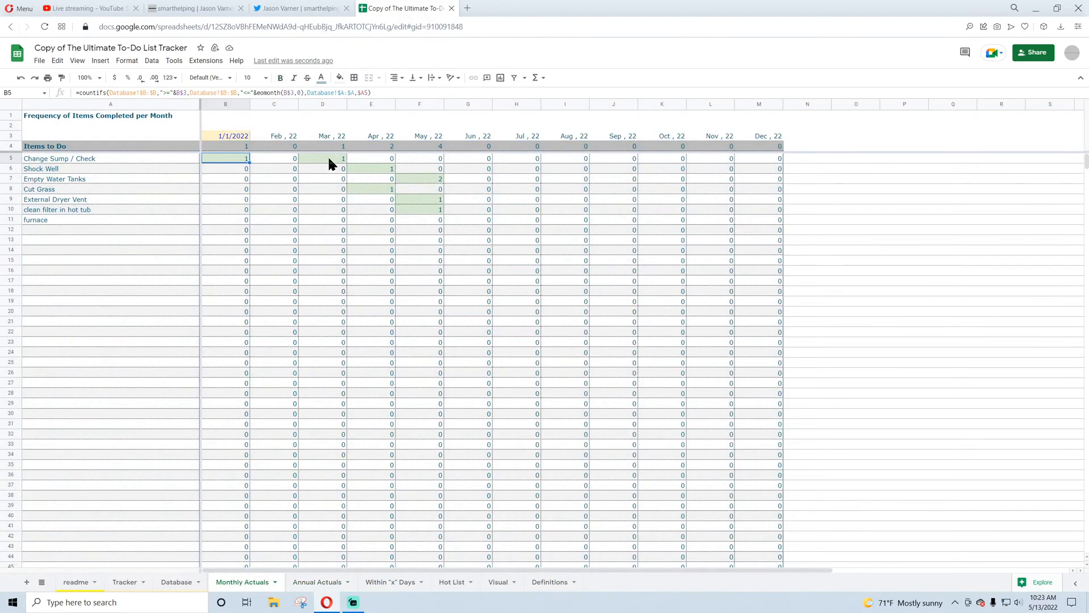
click(328, 160)
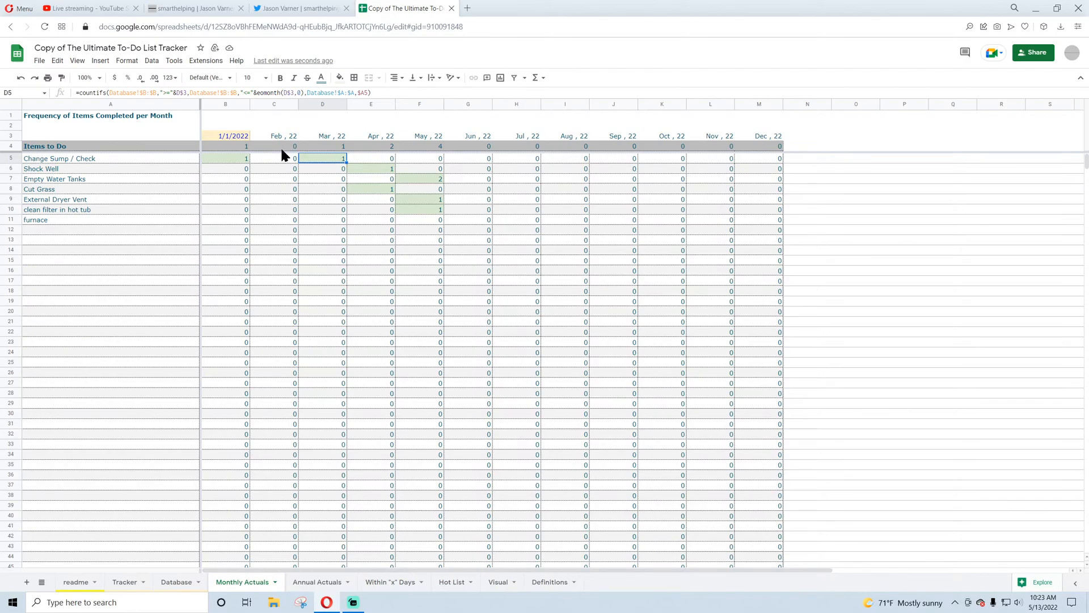
- Apply the custom number format mmm" , "yyyy to the month headers in C3:M3 on the Monthly Actuals sheet
drag(274, 137, 780, 144)
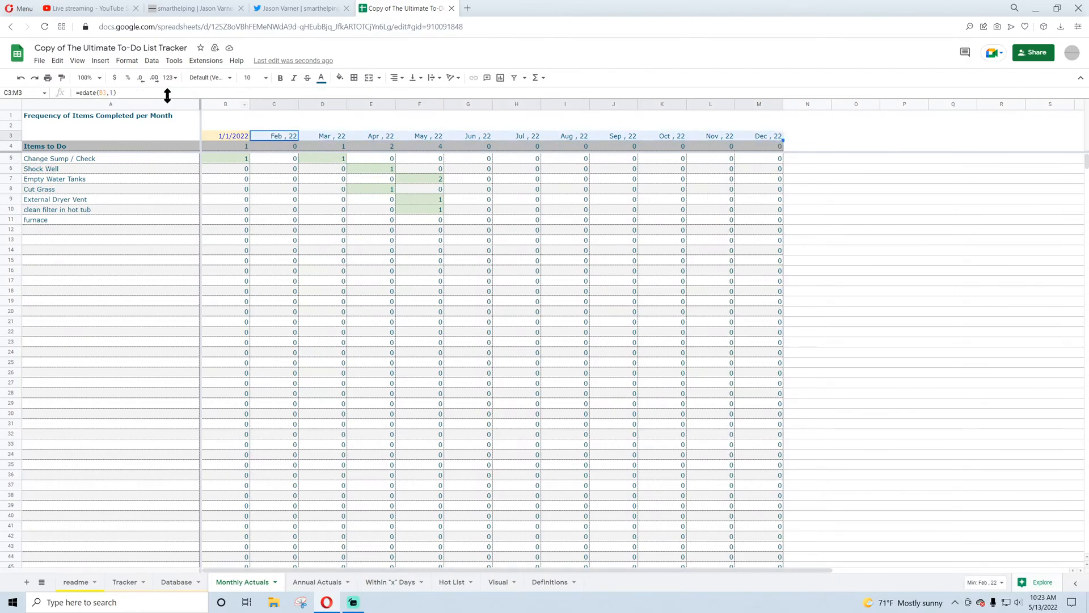
click(127, 60)
mouse_move(142, 103)
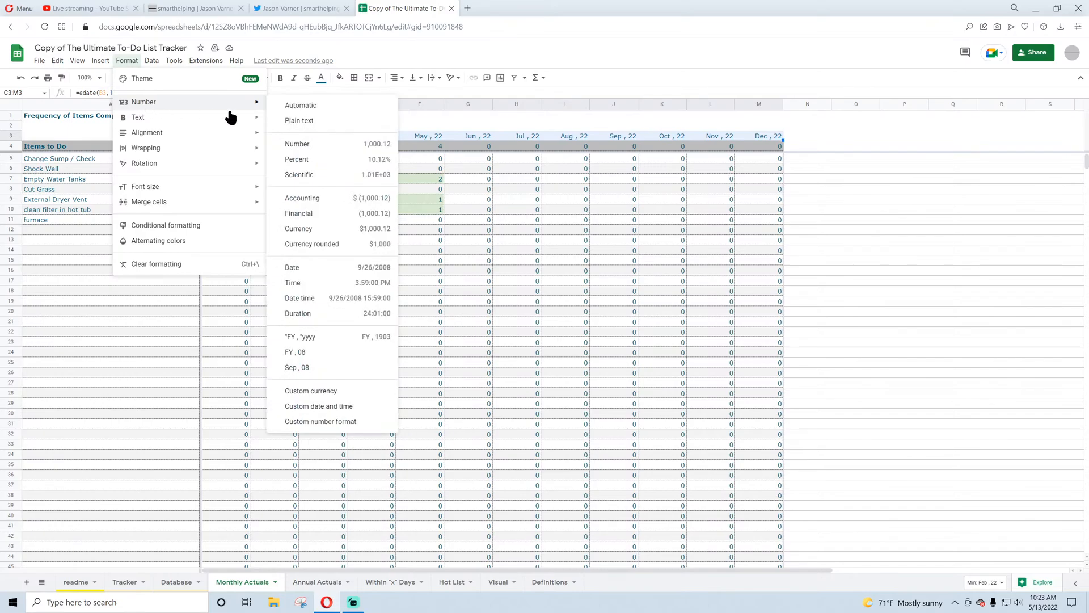
click(295, 422)
click(493, 221)
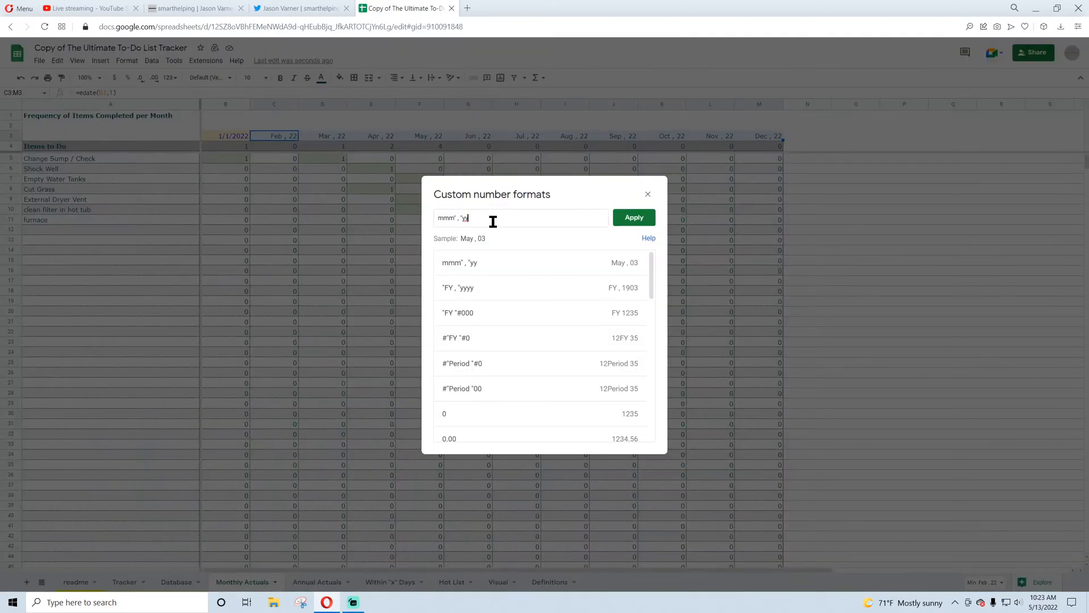
text(yy)
click(632, 219)
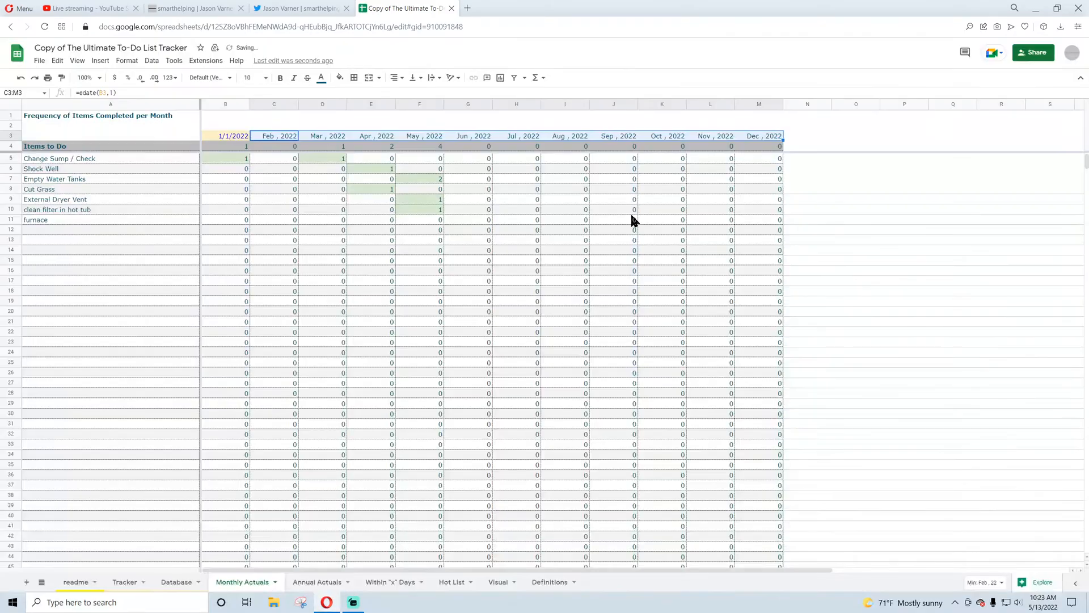
- Resize columns B through M on the Monthly Actuals sheet to 110 pixels wide
click(924, 263)
drag(222, 106, 760, 107)
right_click(614, 108)
click(665, 262)
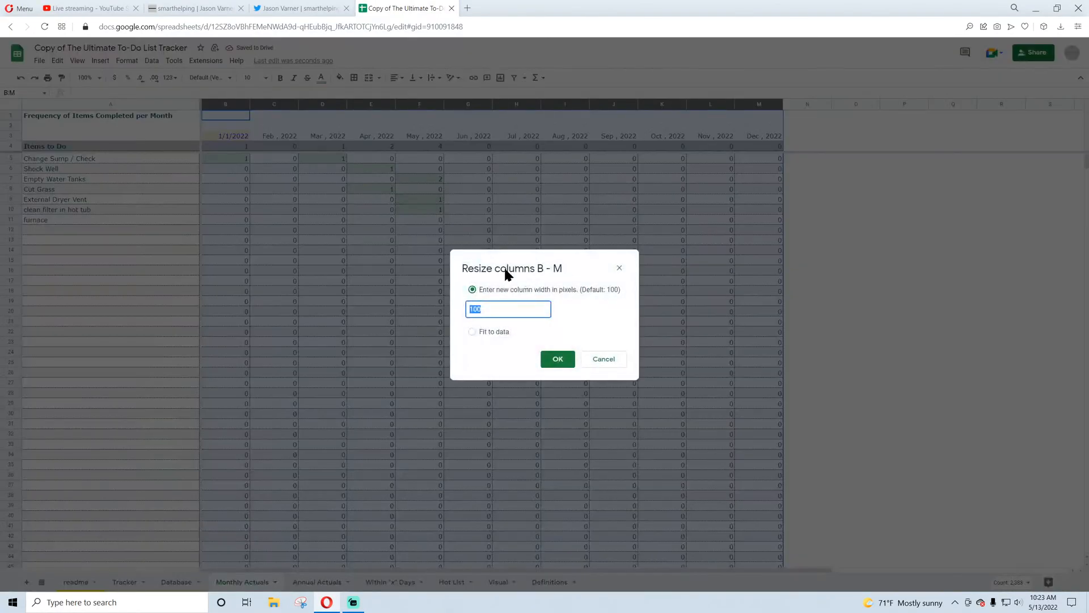
text(110)
key(Return)
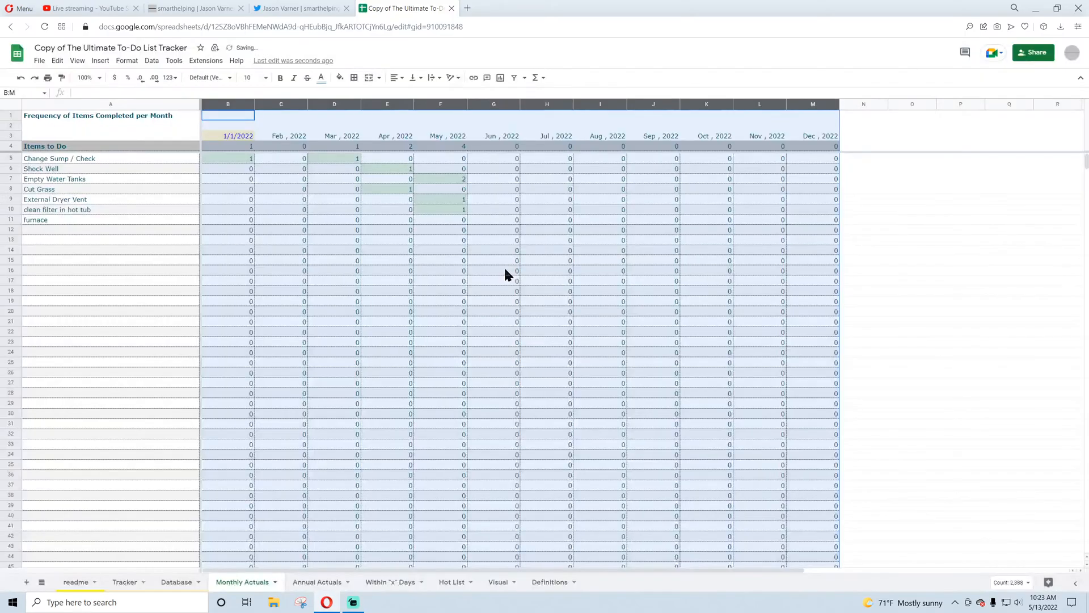
click(510, 301)
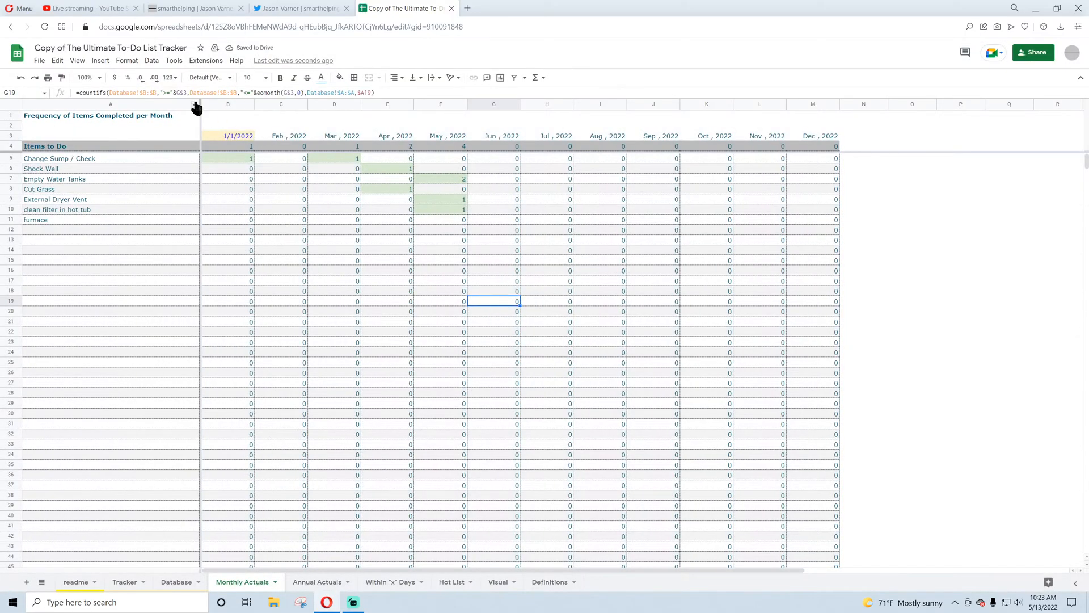
- Narrow column A and merge A1:A3, with the title text wrapped and vertically centered
drag(199, 104, 152, 104)
drag(89, 115, 83, 132)
click(368, 78)
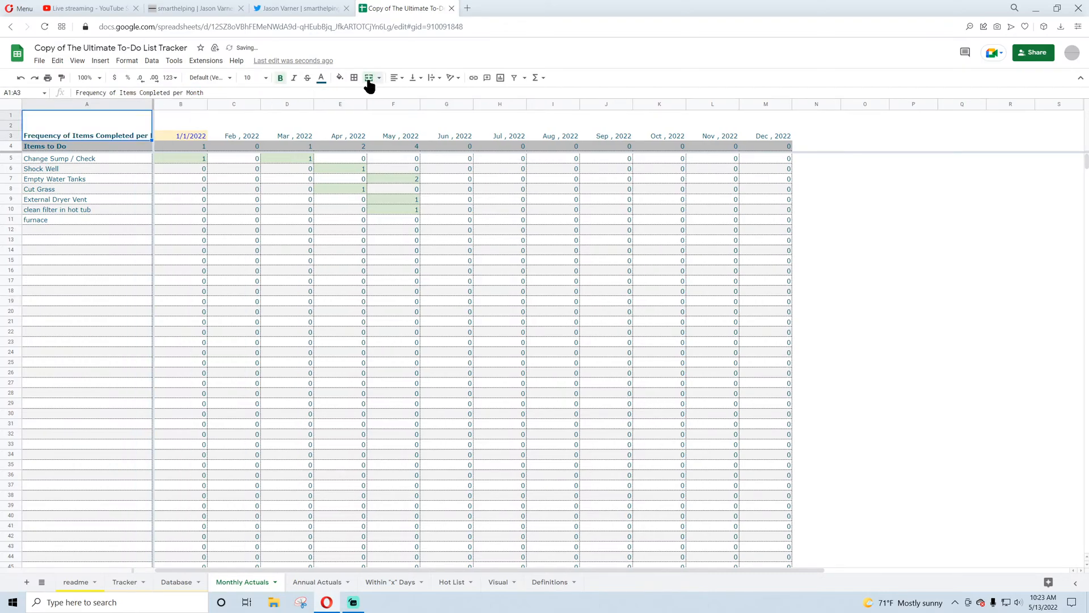
click(431, 80)
click(445, 94)
click(418, 77)
click(422, 93)
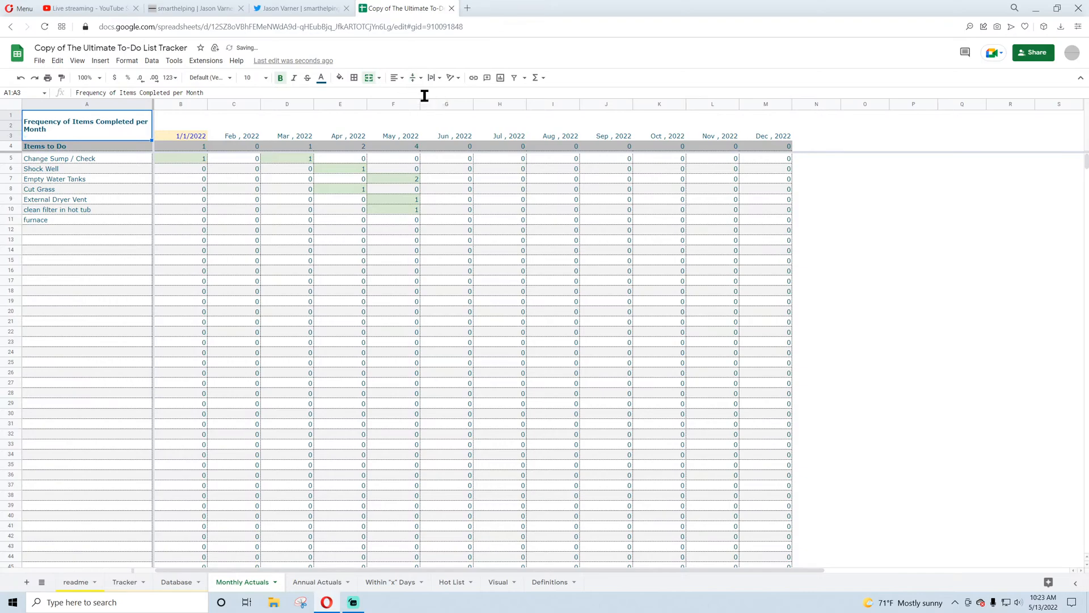
click(990, 284)
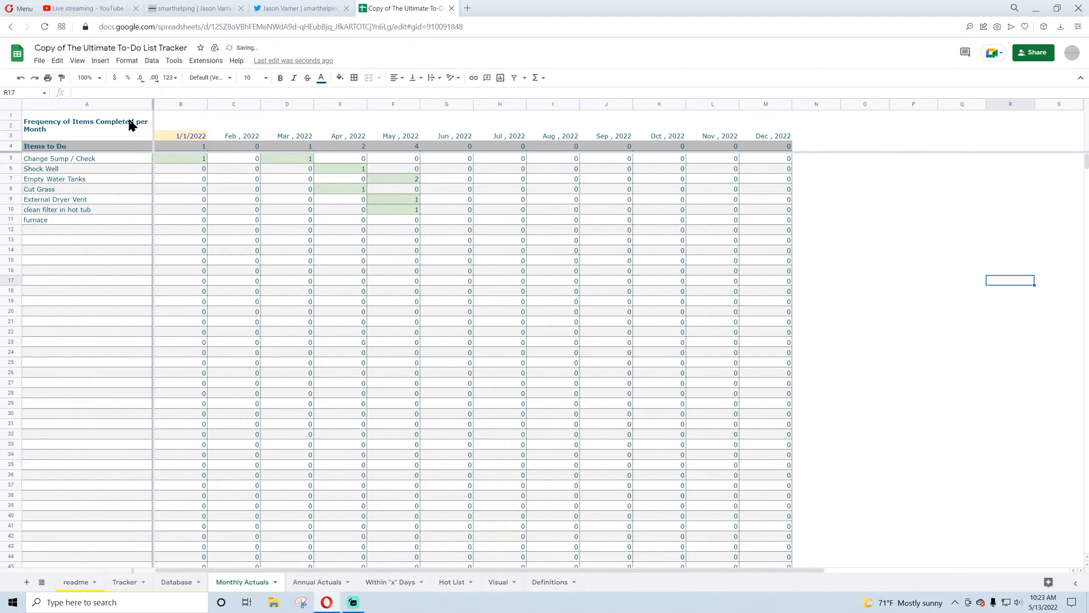
- Narrow column A on the Annual Actuals sheet to roughly the width of its title
click(318, 585)
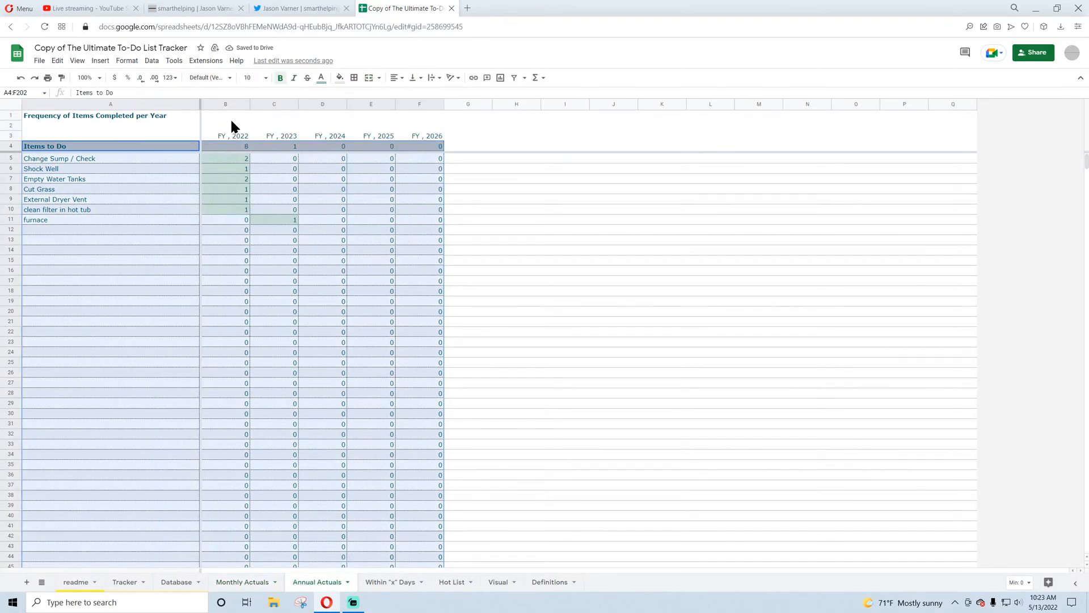
click(638, 208)
drag(200, 104, 400, 105)
click(550, 269)
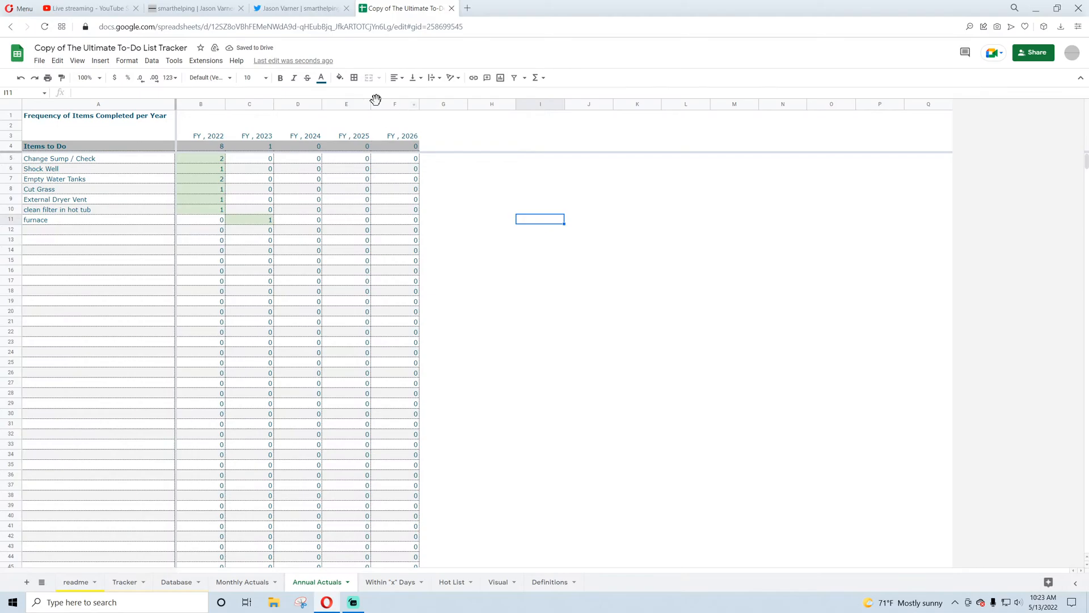
- Resize columns B through F on the Annual Actuals sheet to 110 pixels wide
drag(376, 100, 215, 104)
right_click(214, 104)
click(292, 257)
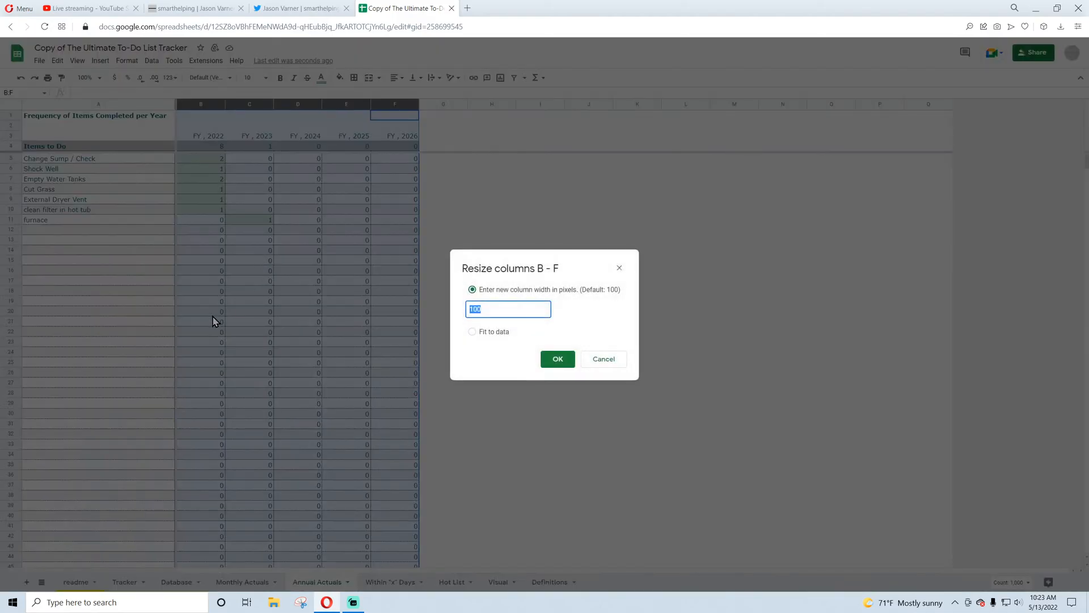
text(110)
key(Return)
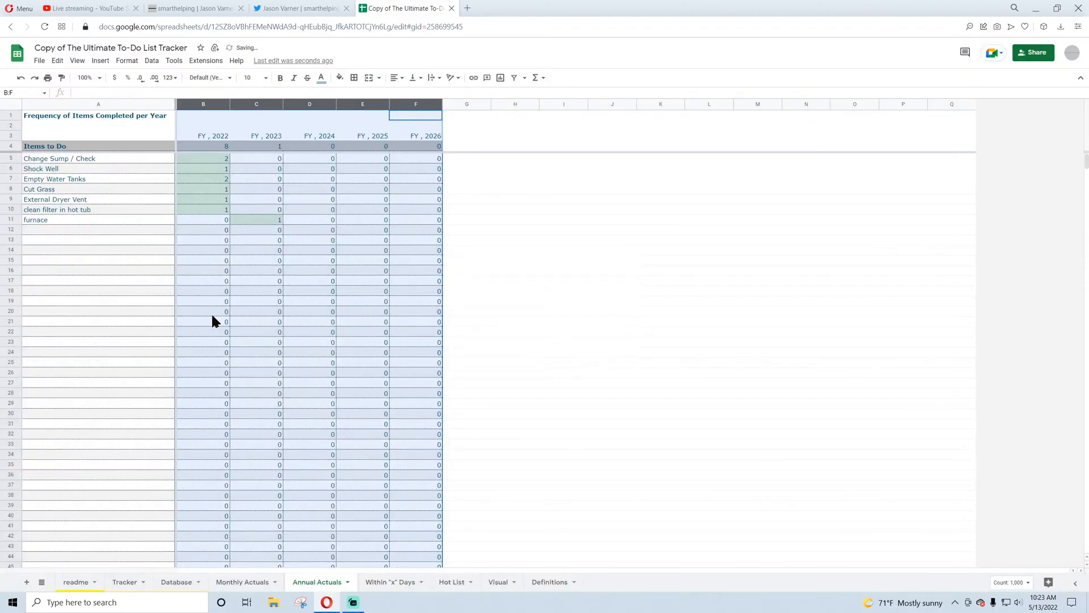
click(526, 312)
- Review the logged items and their completion dates on the Database sheet
click(242, 581)
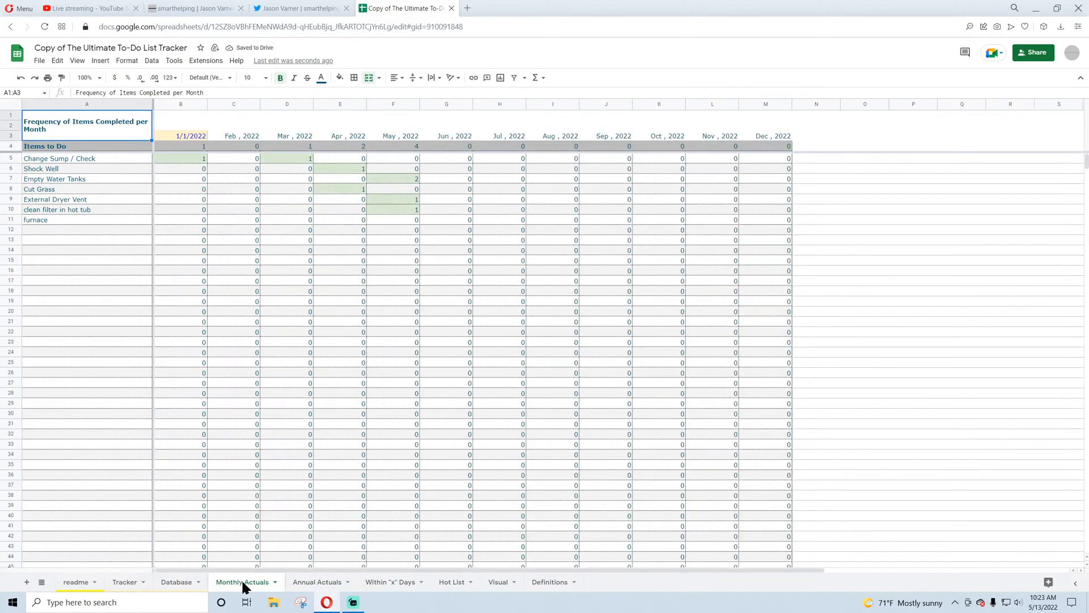
click(124, 582)
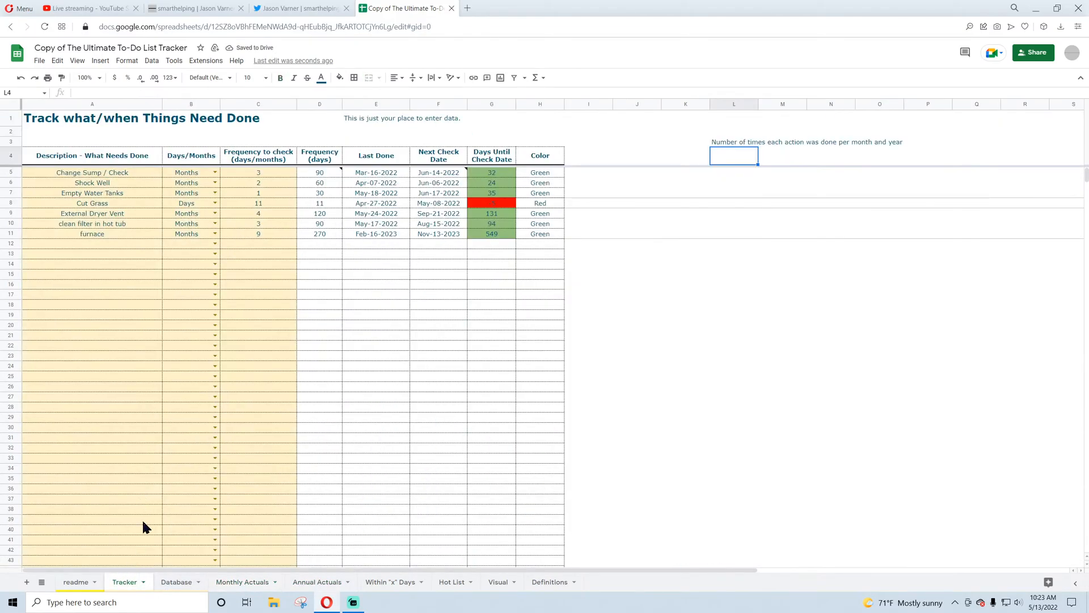
click(168, 584)
click(97, 169)
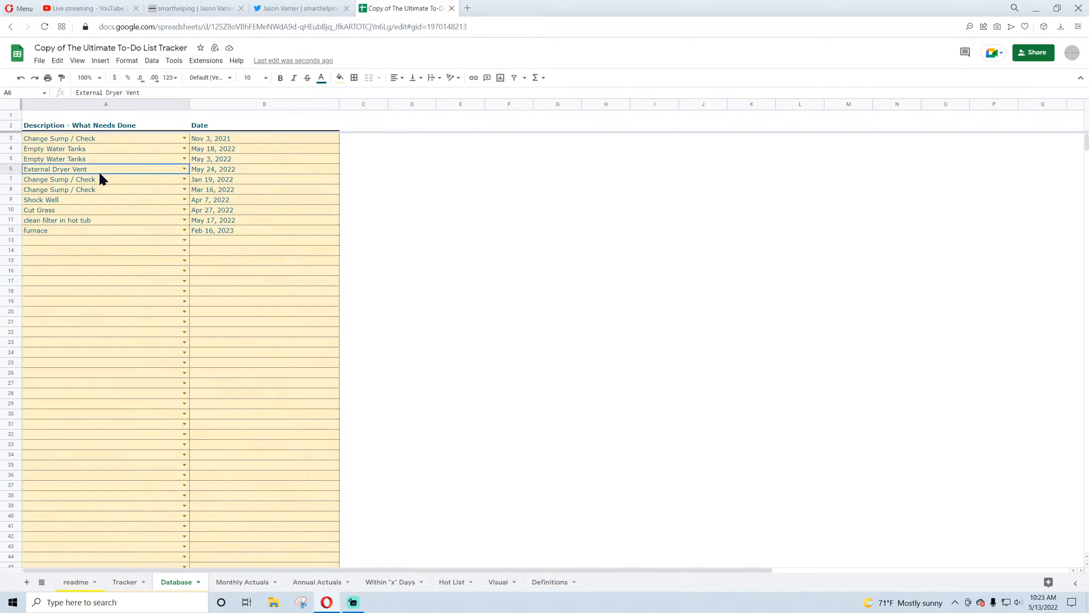
click(111, 221)
click(105, 261)
click(95, 138)
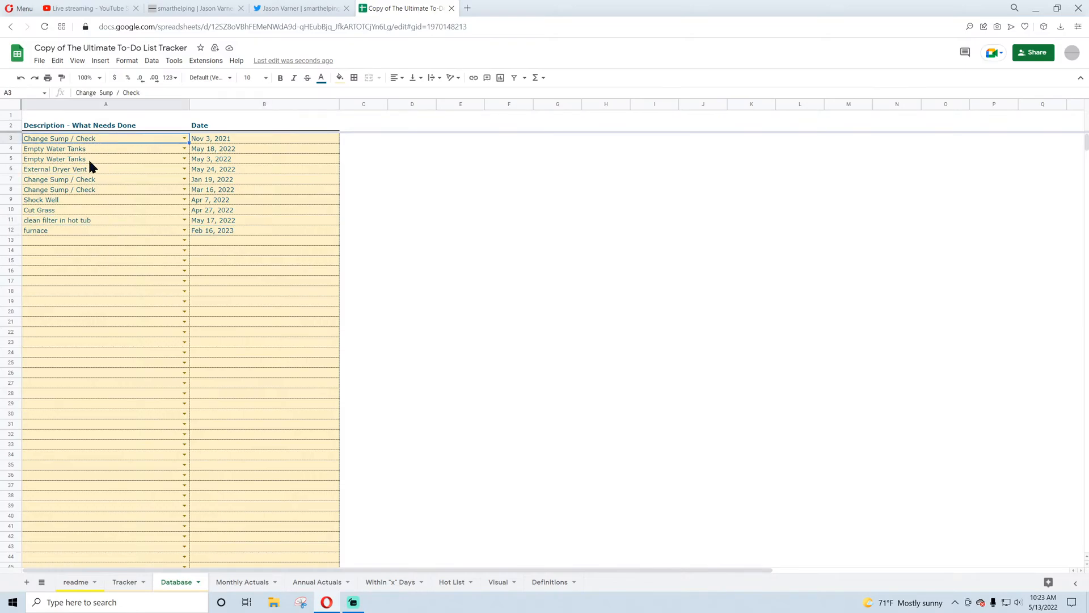
click(89, 159)
click(89, 210)
click(85, 250)
click(81, 141)
click(219, 141)
click(81, 140)
click(229, 244)
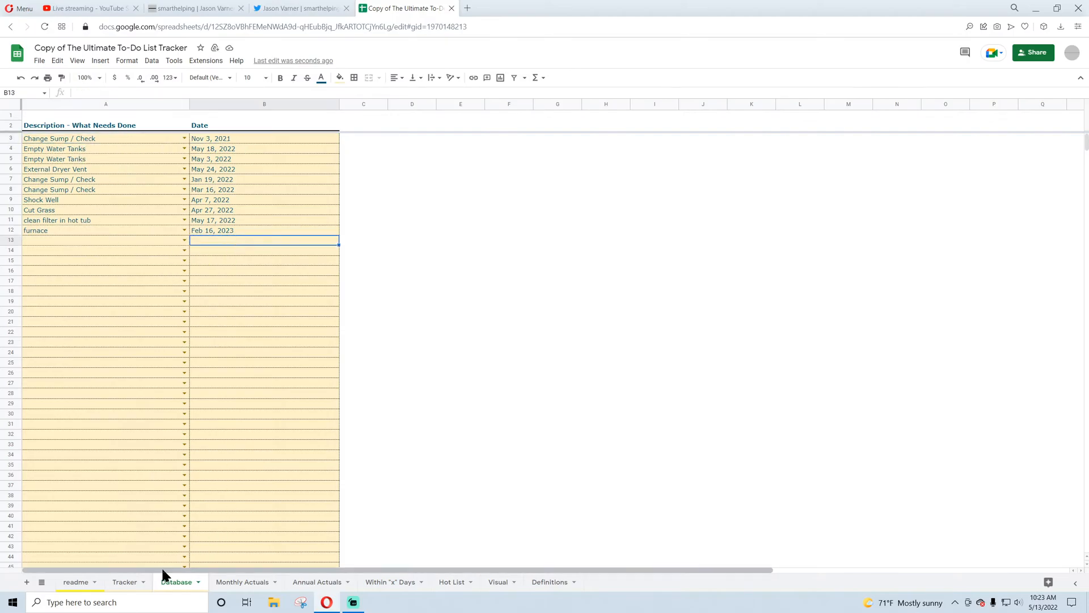
- Examine the Last Done formulas and the item descriptions in A5:A11 on the Tracker sheet
click(124, 583)
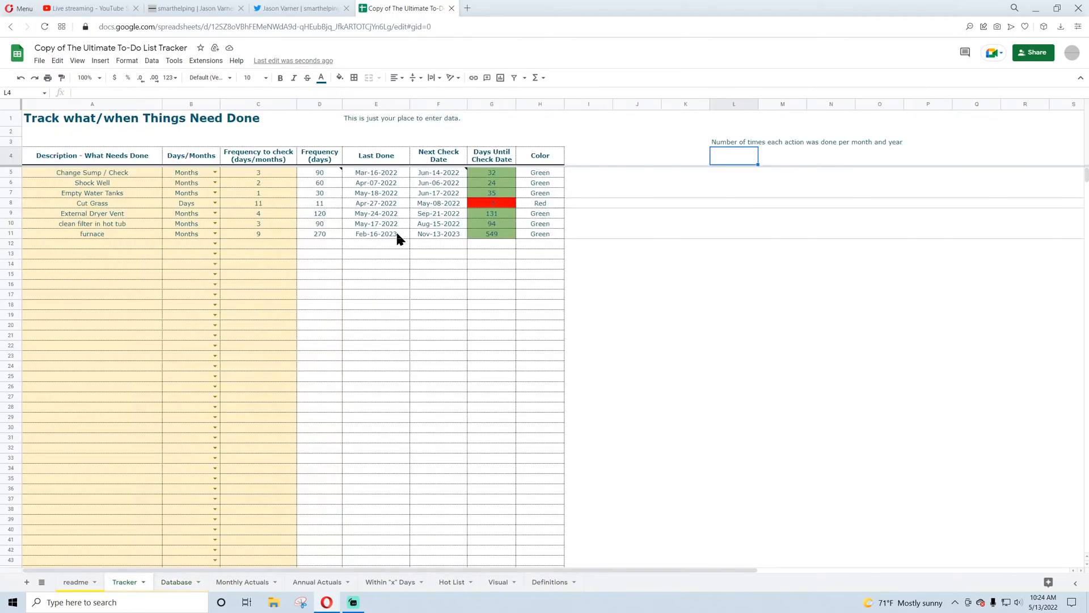
click(378, 172)
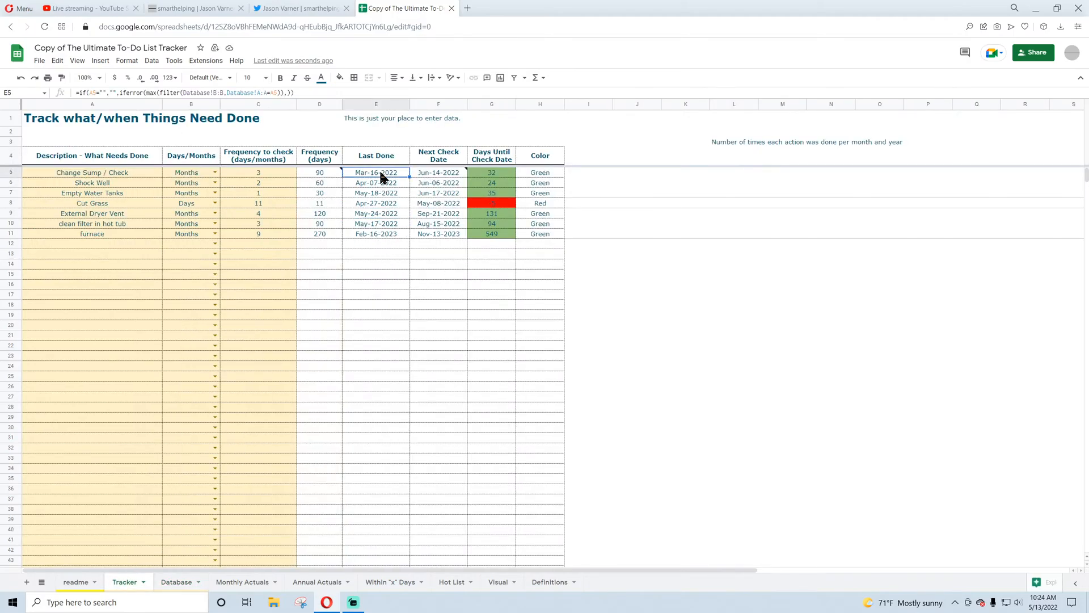
click(378, 183)
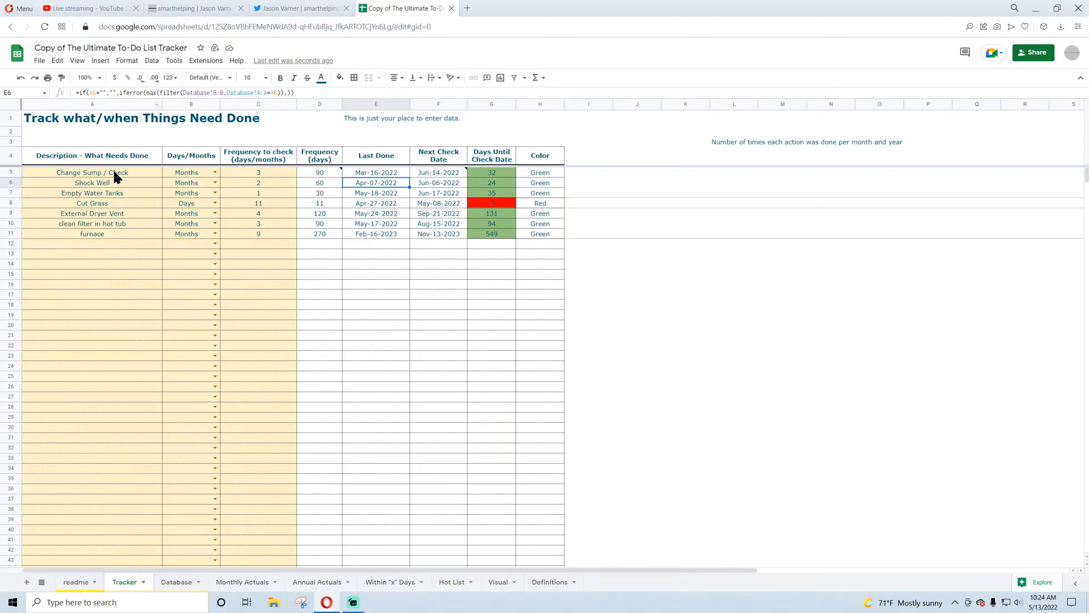
drag(113, 170, 115, 230)
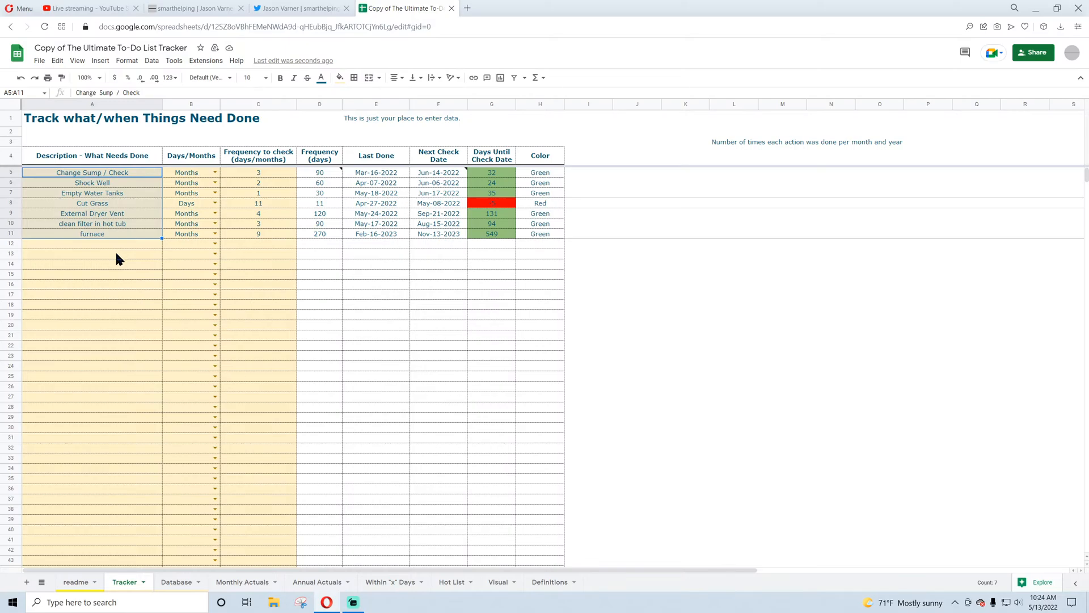
- Review the task descriptions in column A of the Tracker sheet, from A5 down through the empty entry rows
click(134, 175)
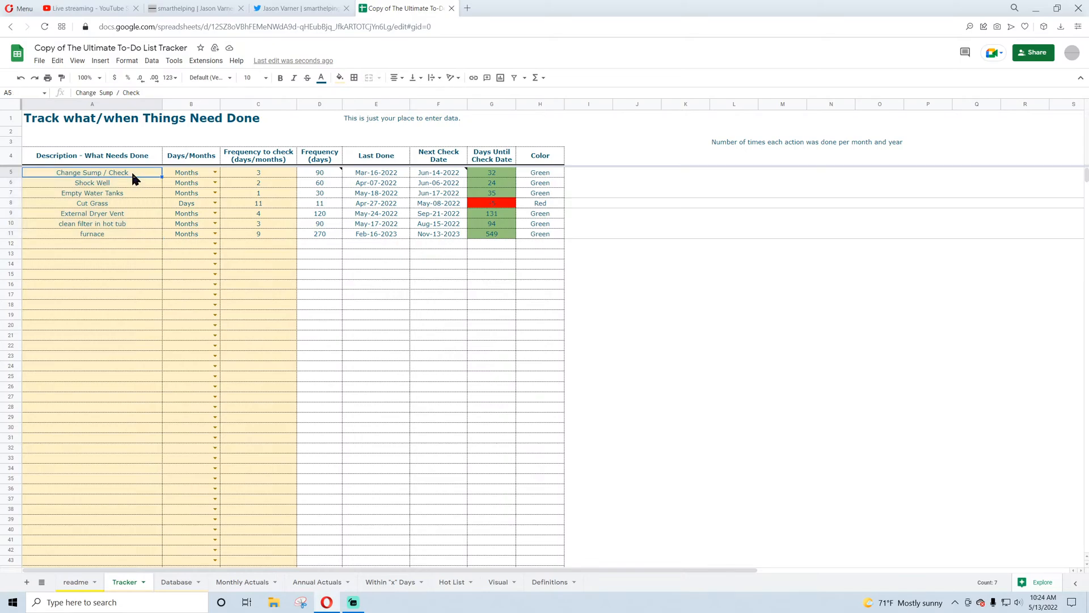
click(129, 193)
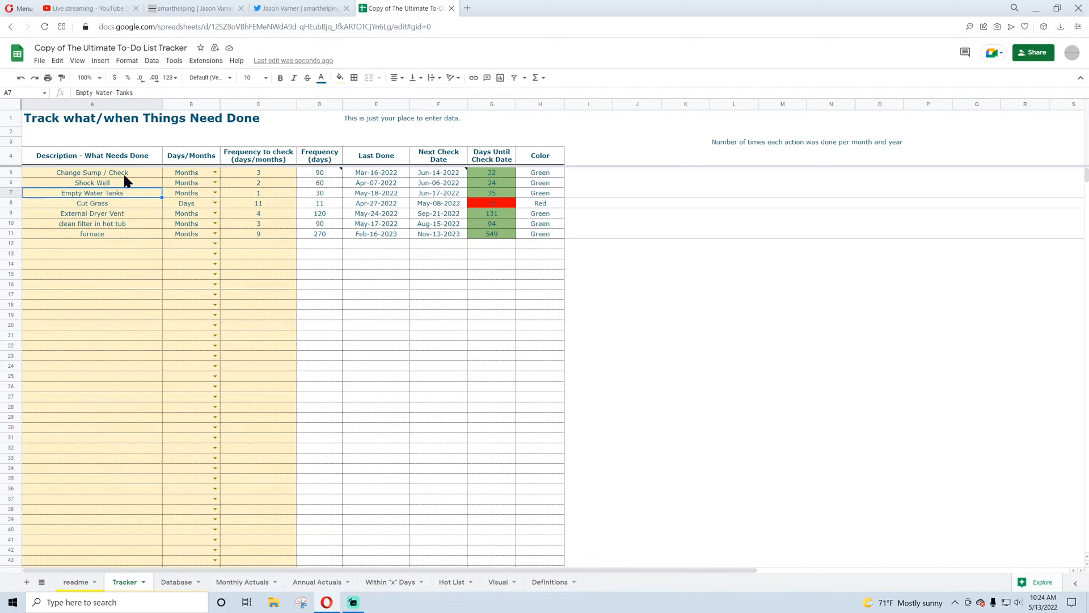
click(123, 173)
click(120, 183)
click(117, 192)
drag(124, 173, 117, 247)
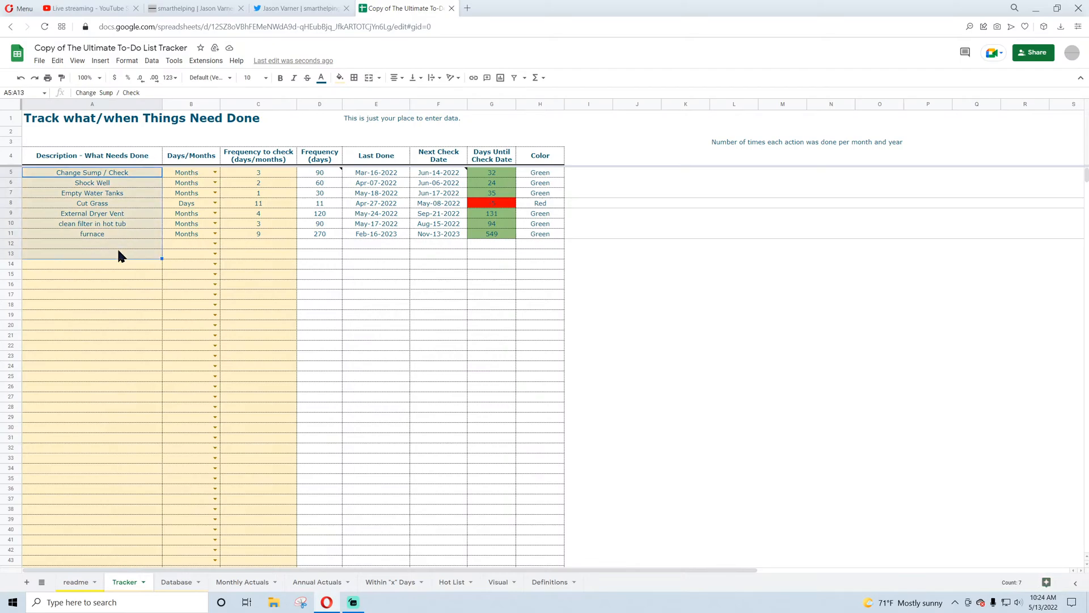
click(117, 173)
click(115, 214)
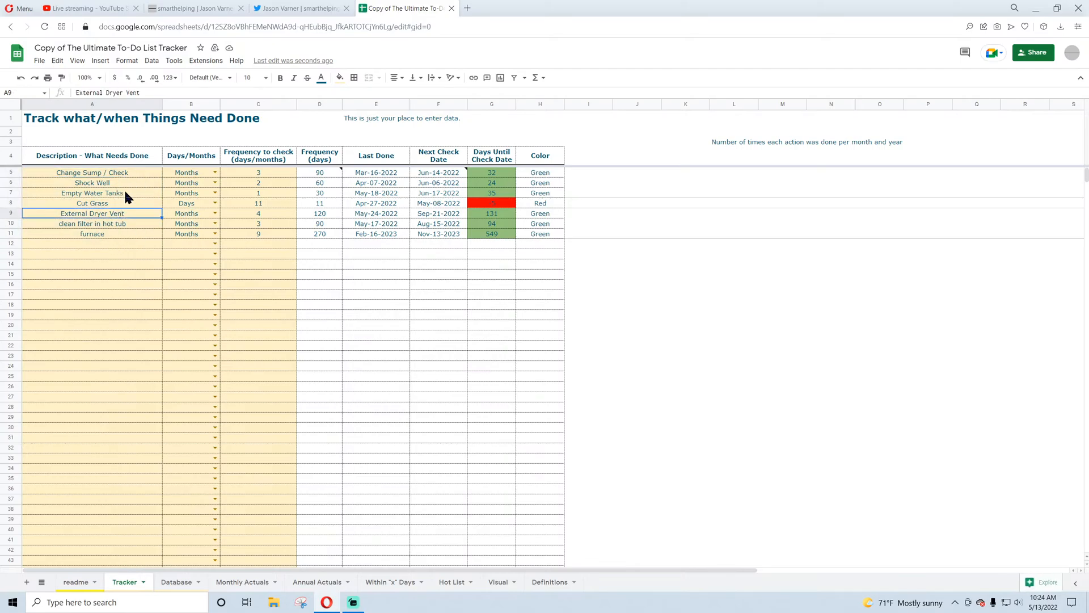
click(96, 232)
drag(107, 170, 117, 239)
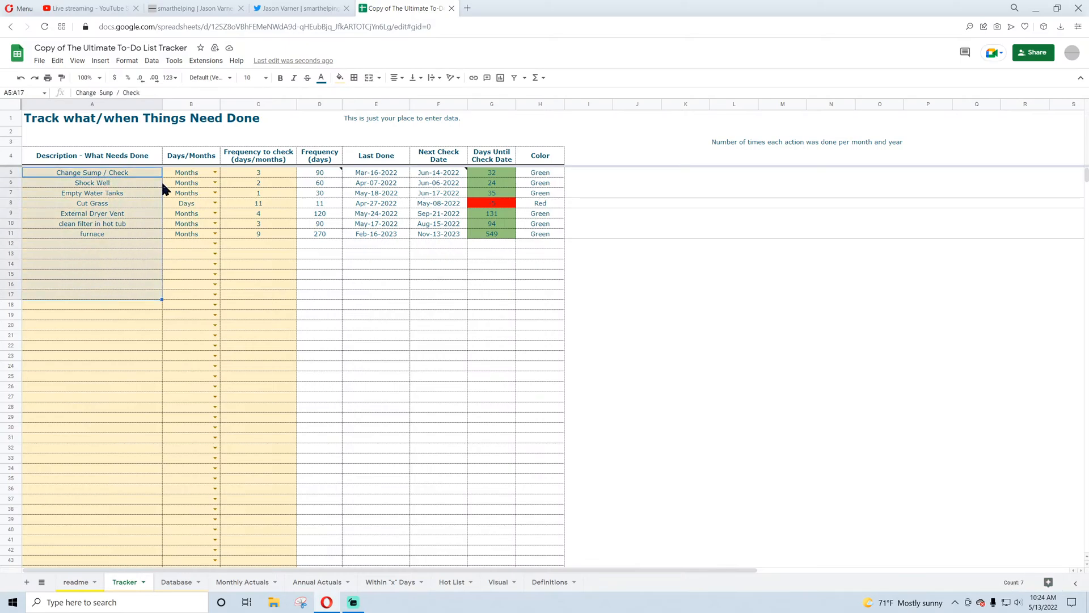
click(108, 175)
click(104, 182)
click(100, 213)
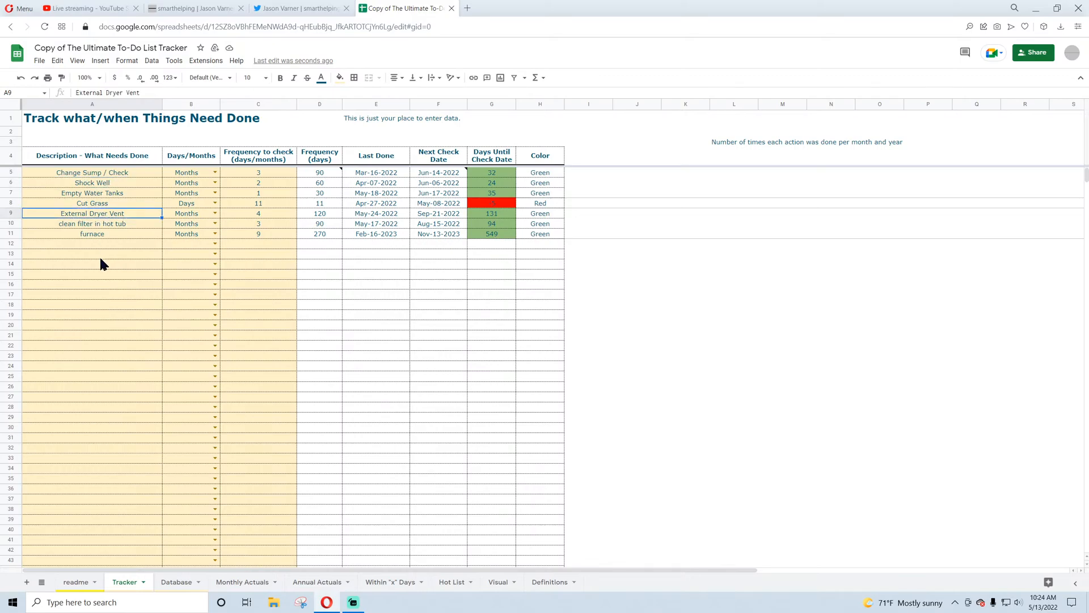
click(100, 255)
click(104, 205)
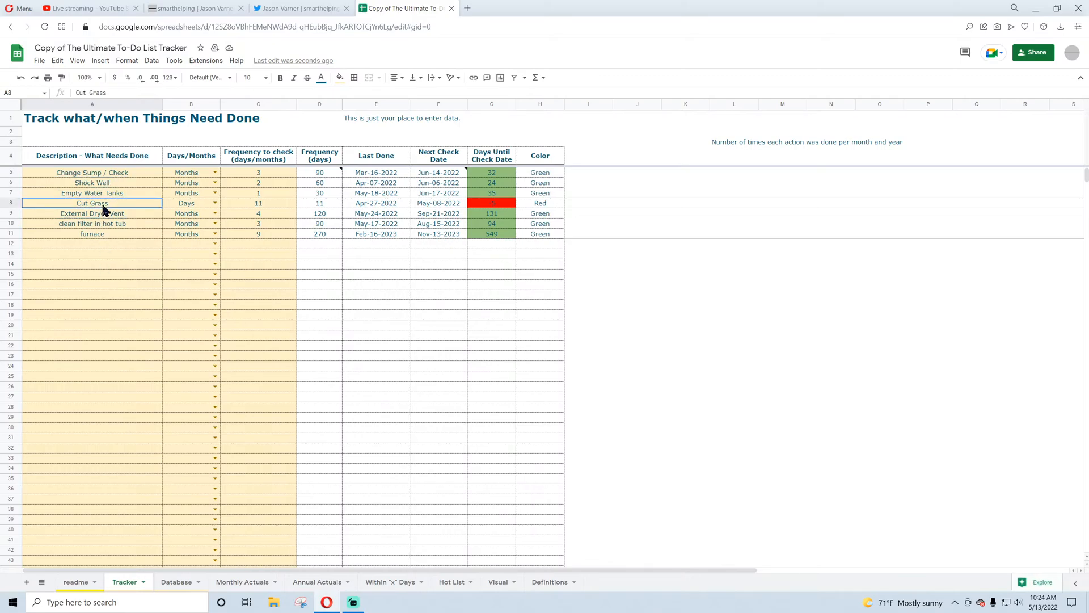
drag(104, 175, 104, 296)
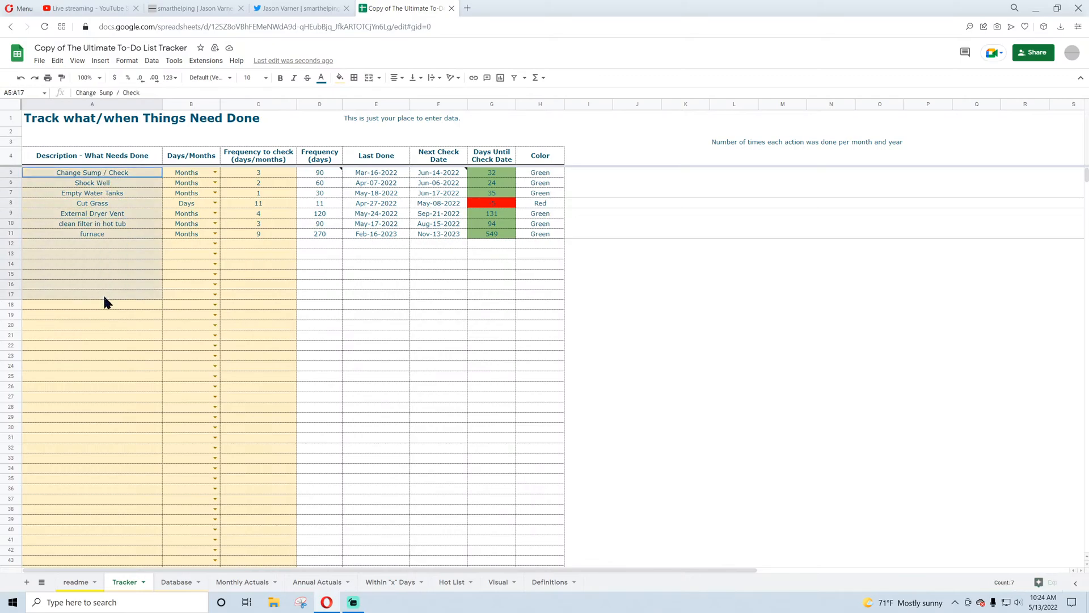
- Check the Days/Months units and the frequency to check for the first tasks on the Tracker sheet
click(197, 172)
click(245, 172)
click(188, 173)
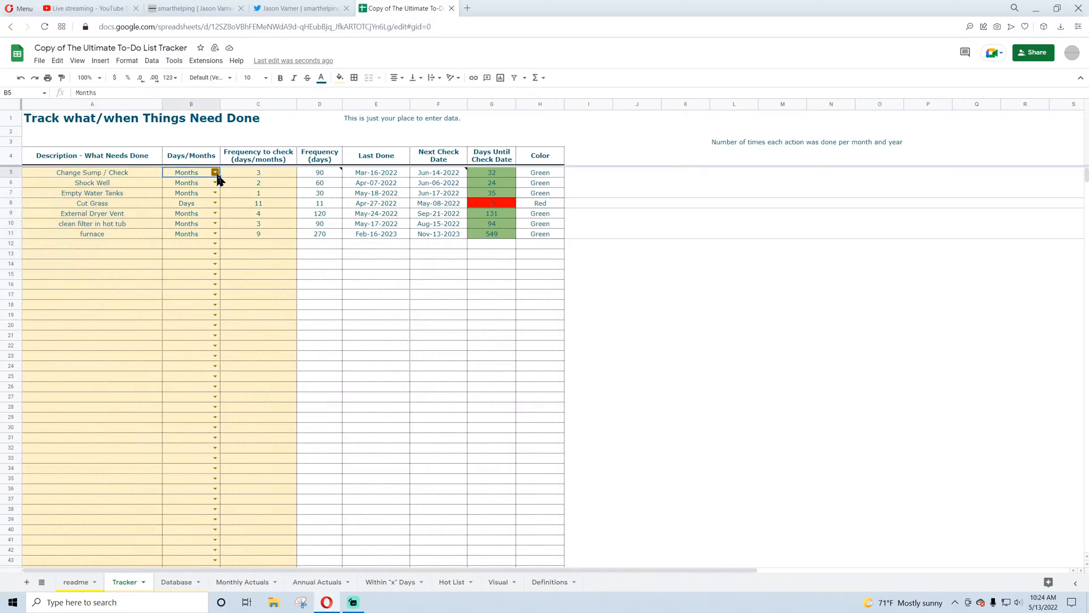
click(244, 174)
click(187, 184)
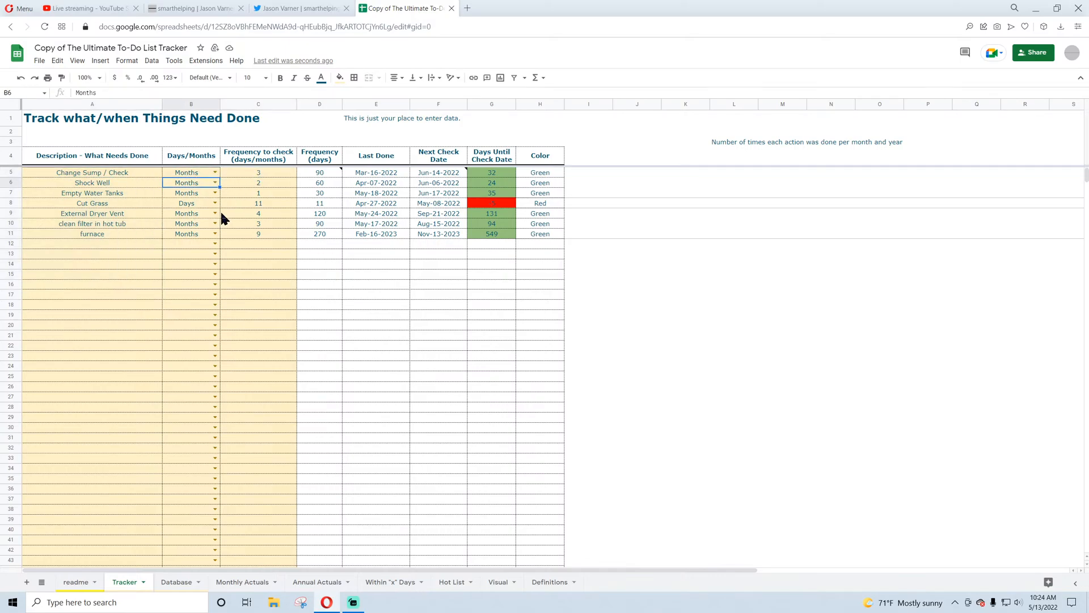
- Examine the item choices offered in A3 on the Database sheet and the empty entry cells A13 and B13
click(181, 583)
click(184, 139)
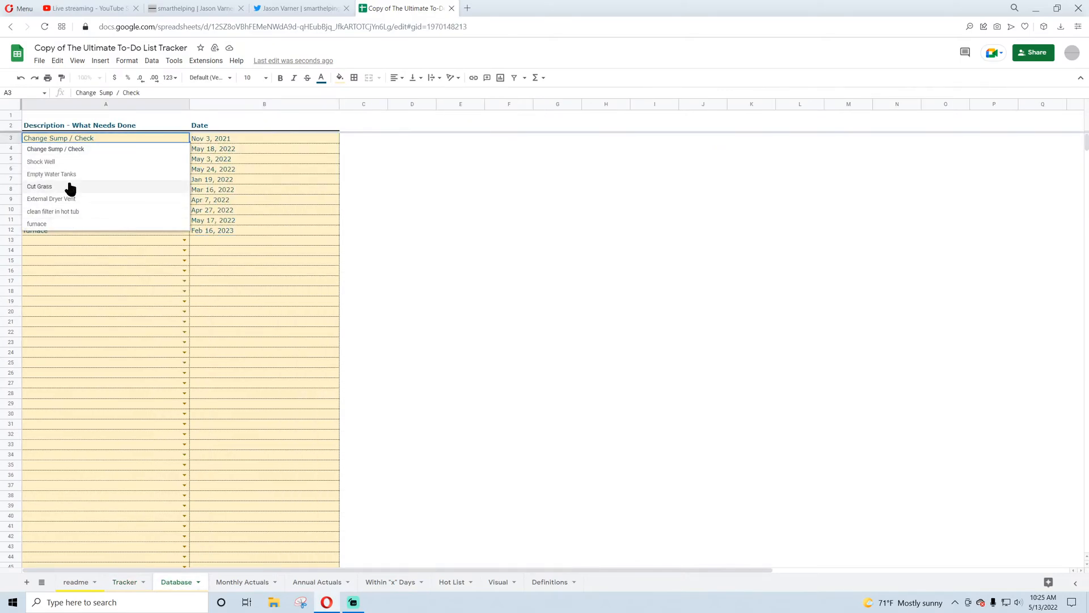
click(95, 270)
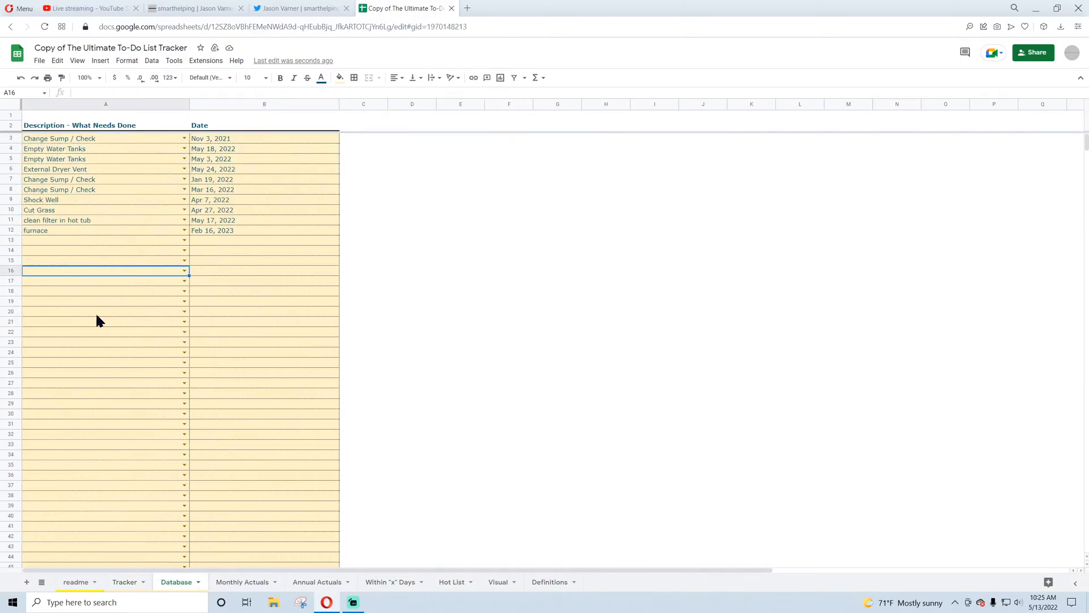
click(91, 239)
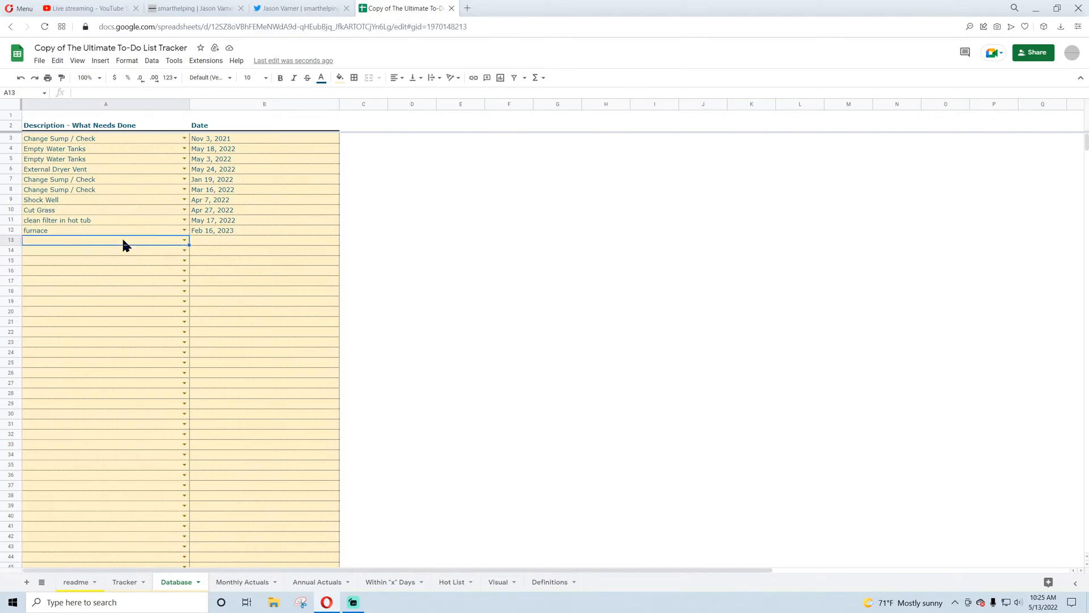
click(206, 240)
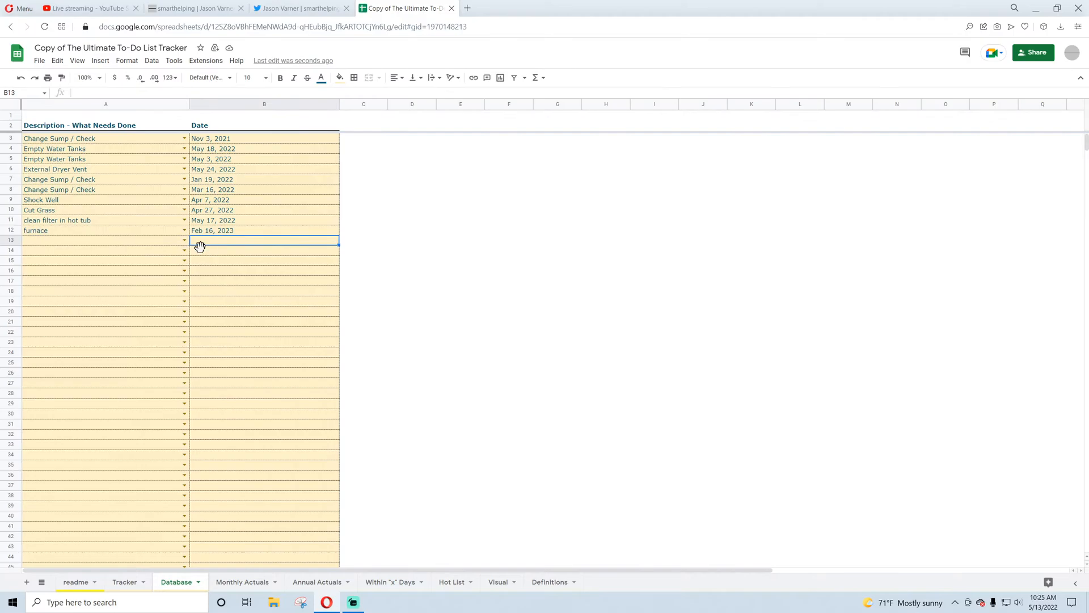
- Review the Last Done dates in E5:E11 and the Days Until Check Date values on the Tracker sheet
click(124, 581)
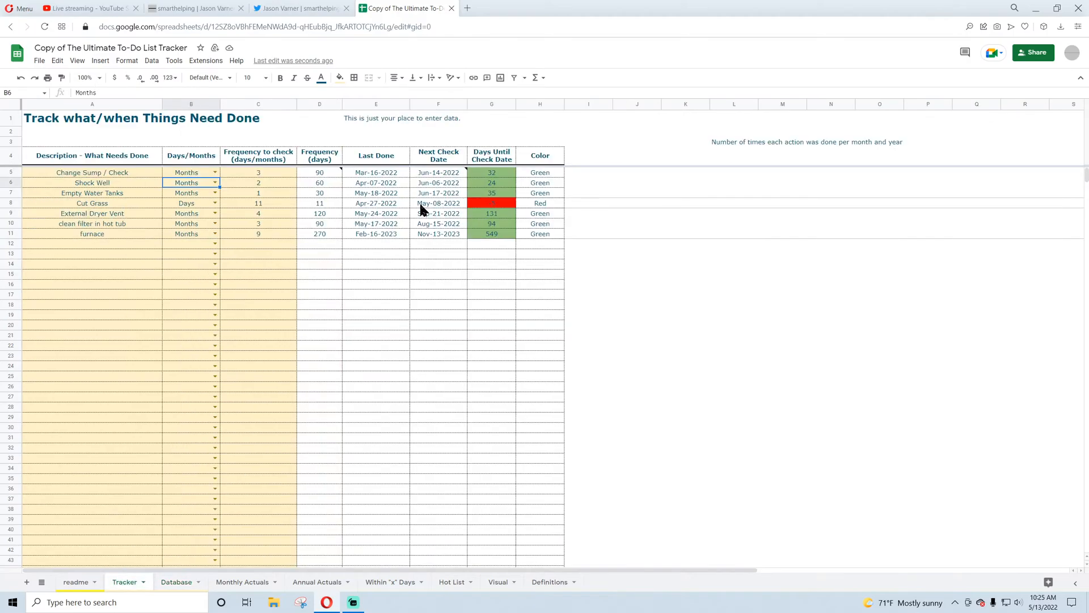
click(373, 172)
drag(375, 175, 376, 233)
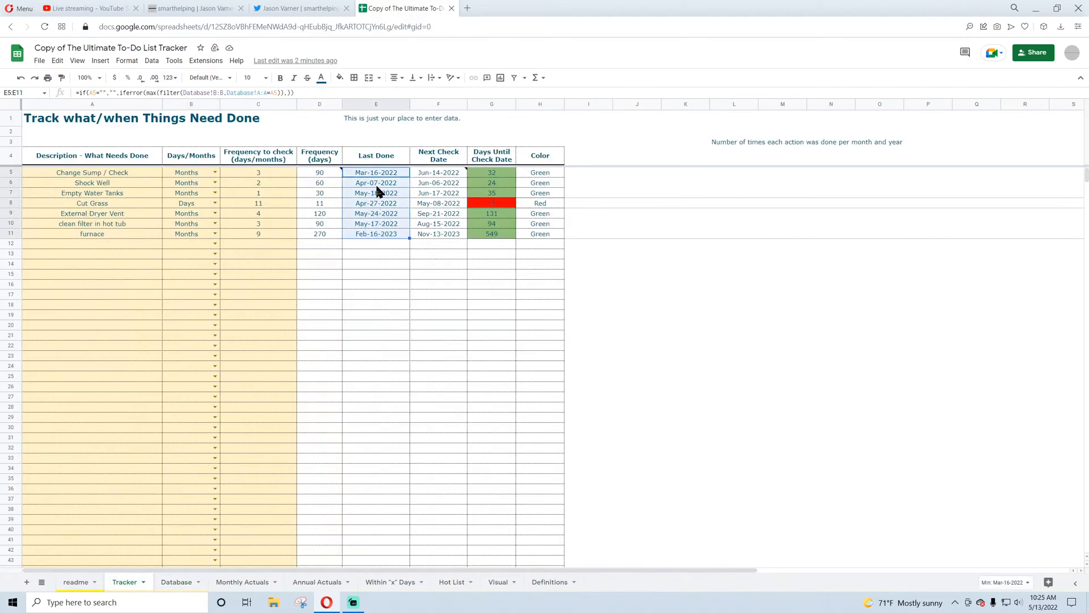
click(377, 174)
click(374, 224)
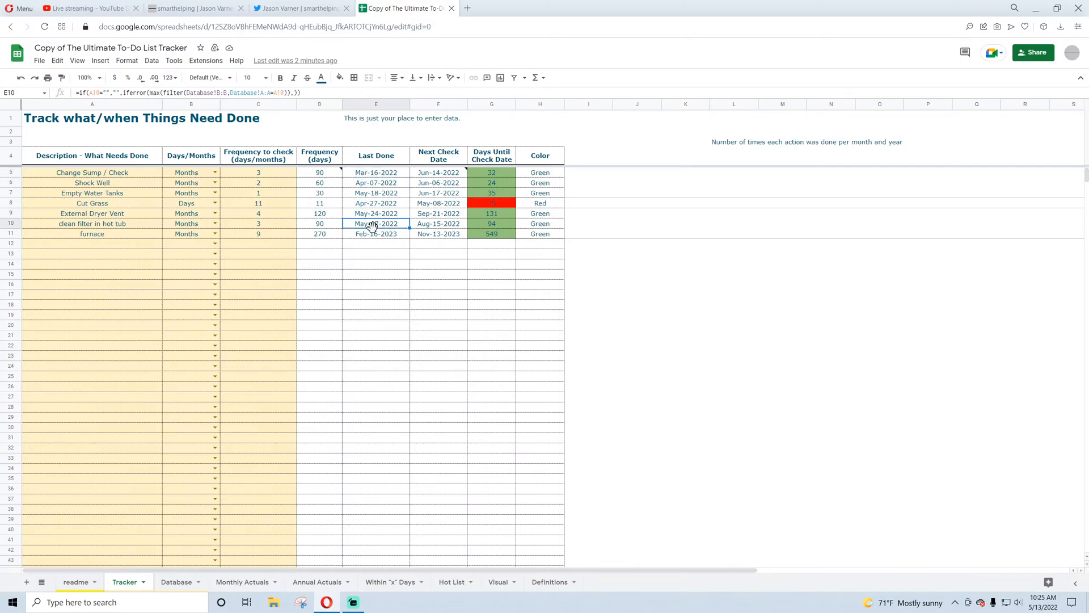
click(490, 182)
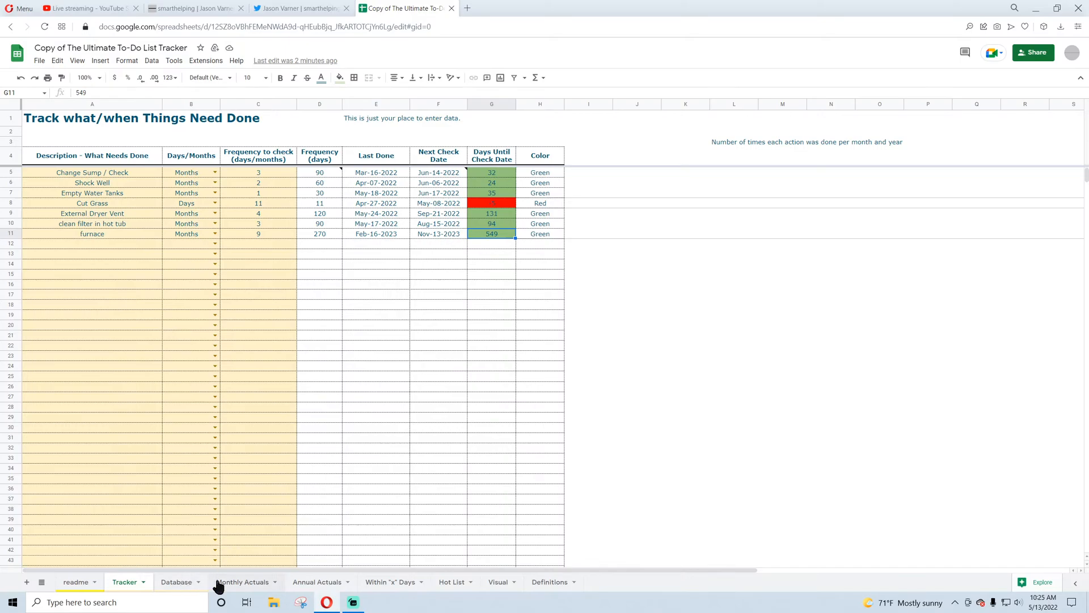
- Inspect the item list in A5:A18 and the completion count formula in B5 on the Monthly Actuals sheet
click(248, 583)
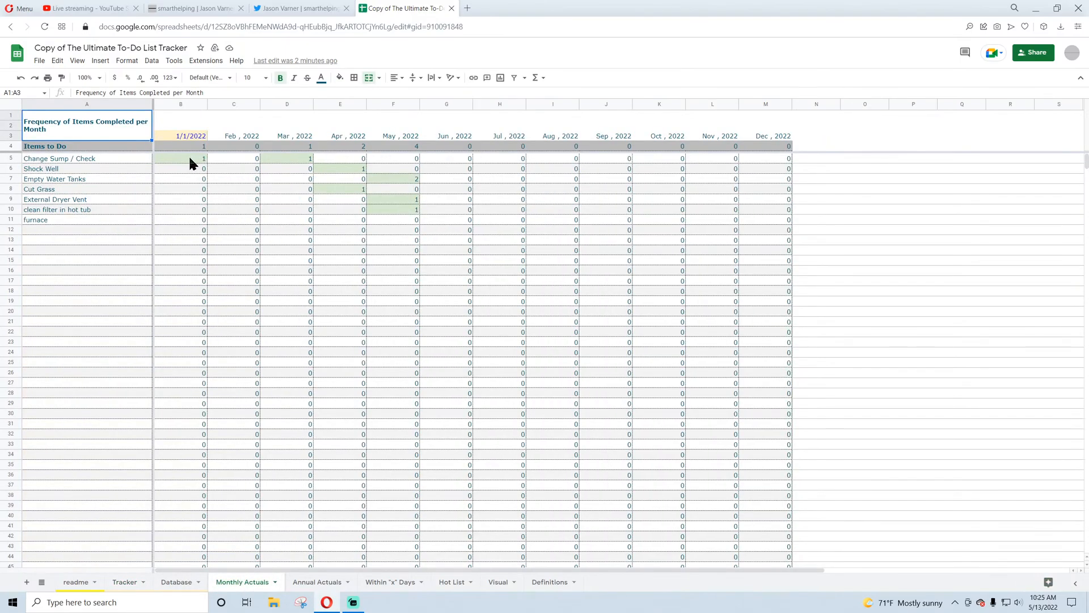
drag(83, 160, 74, 292)
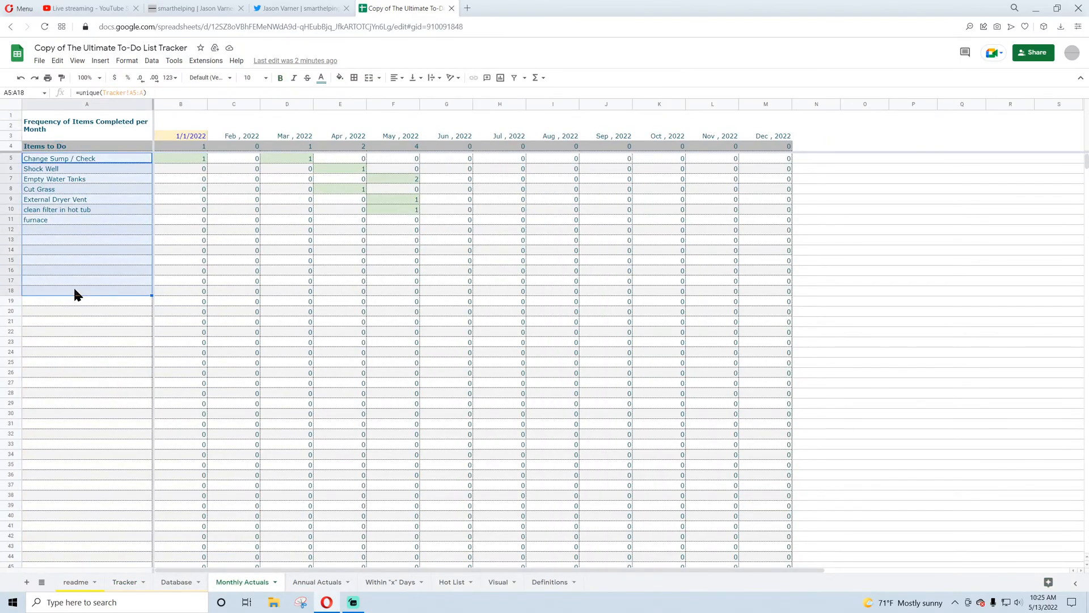
click(192, 161)
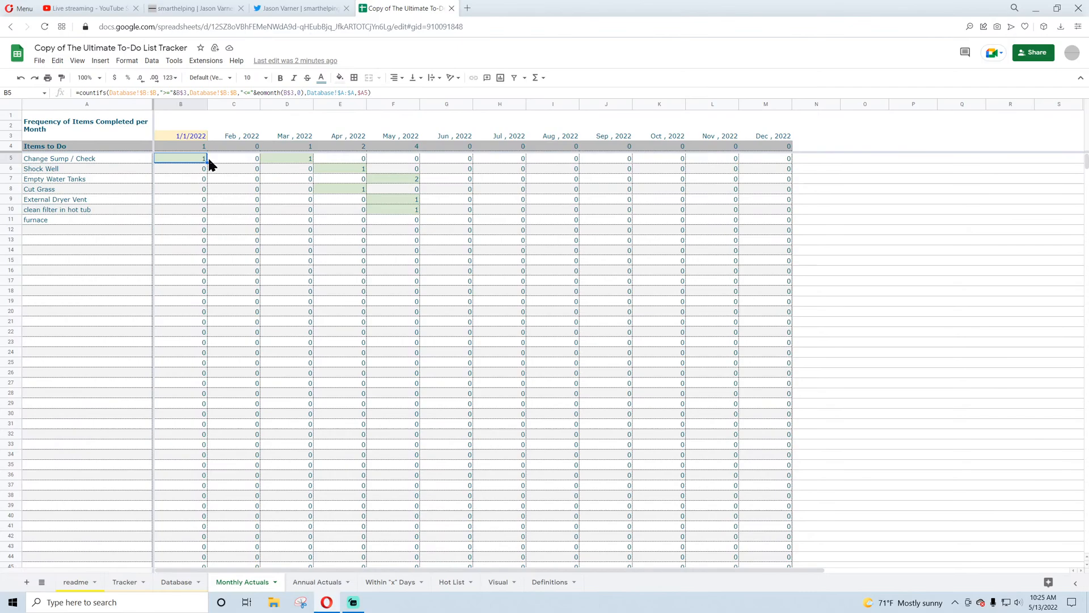
- Make the Items to Do totals row A4:F4 on the Annual Actuals sheet bold, then return to Monthly Actuals
click(303, 582)
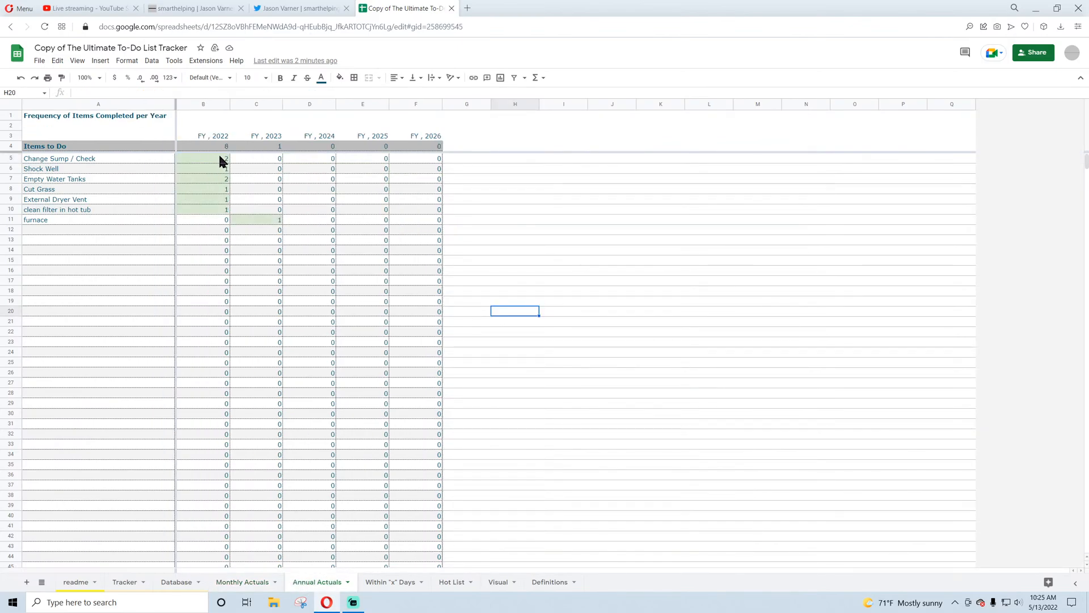
drag(92, 145, 432, 146)
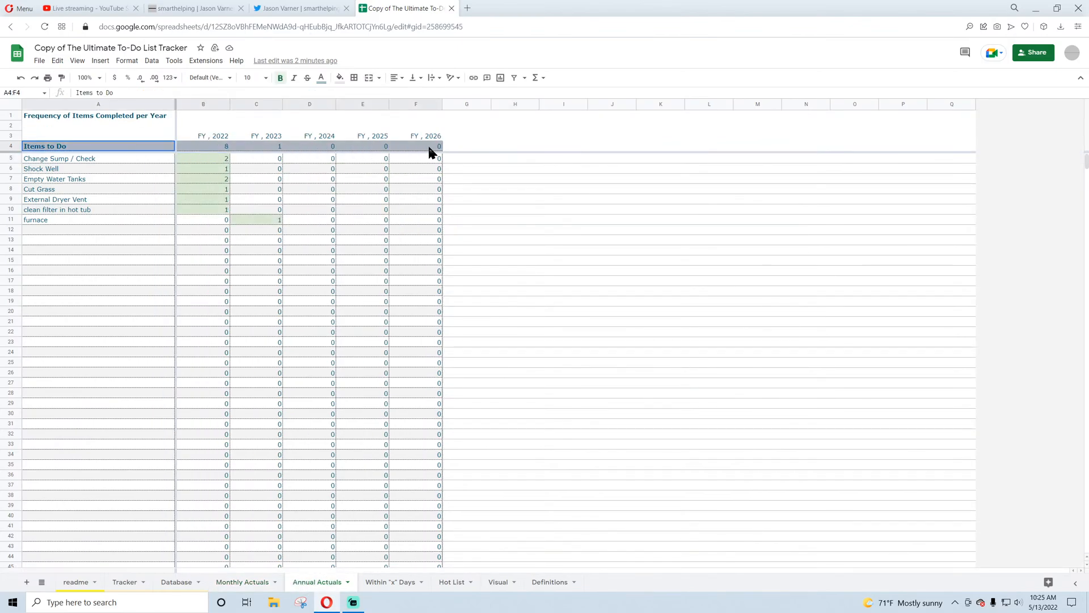
click(282, 79)
click(613, 251)
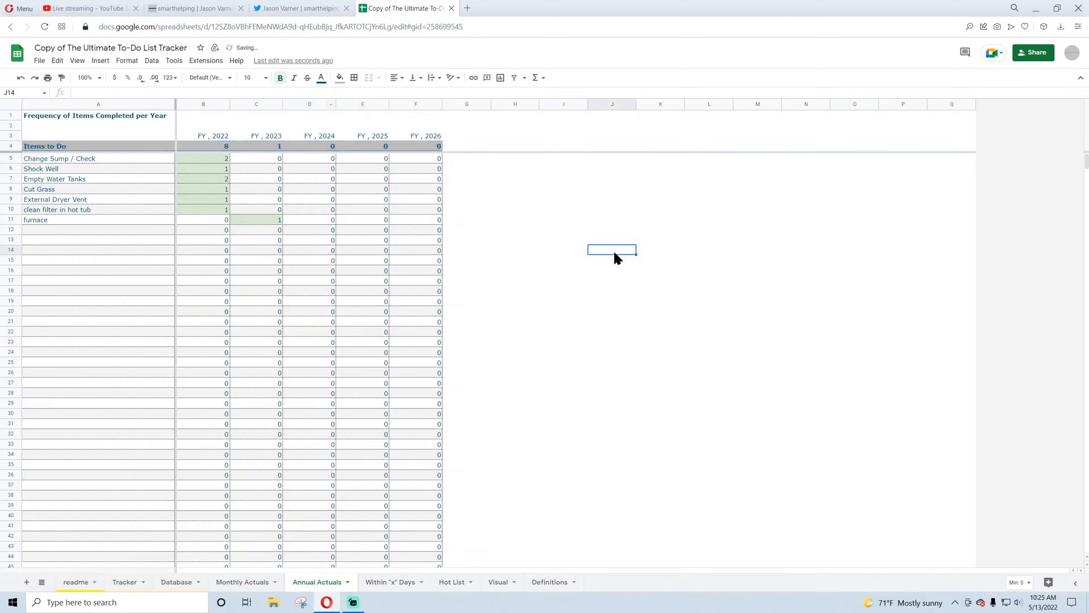
click(241, 581)
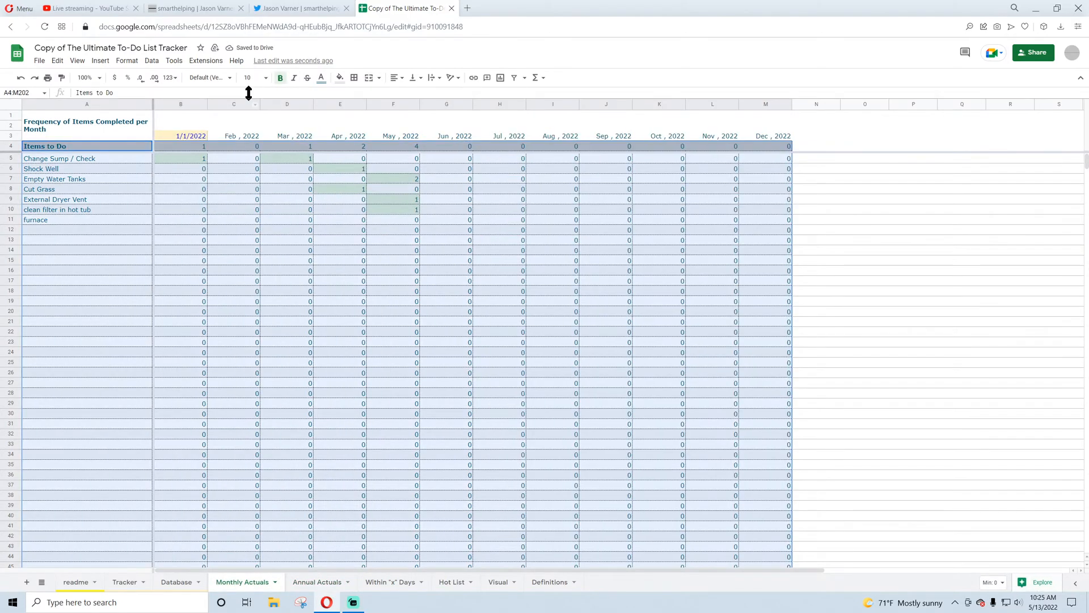
- Switch to the smarthelping website and start entering a site search for the to-do list template
click(197, 7)
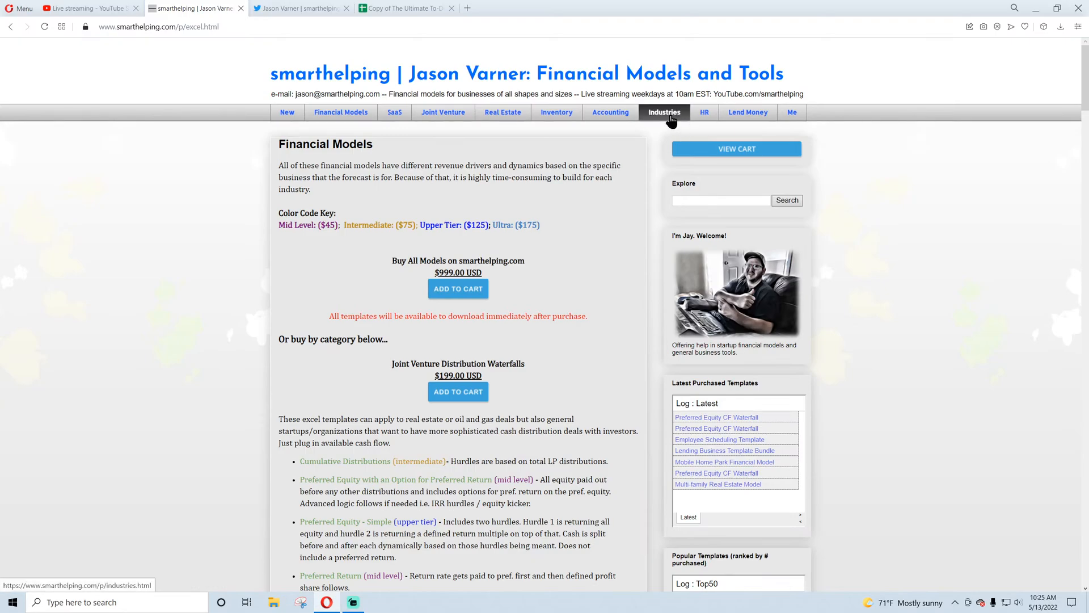
click(691, 197)
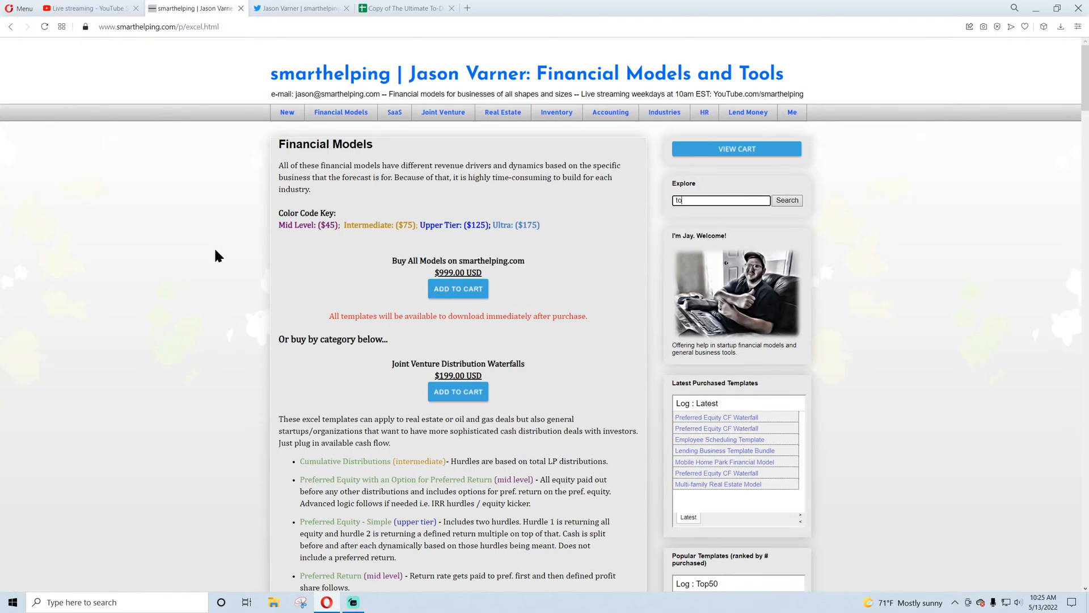
text(to-)
key(BackSpace)
- Look through the HR and Accounting template bundle pages, including their included templates and bundle prices
click(704, 117)
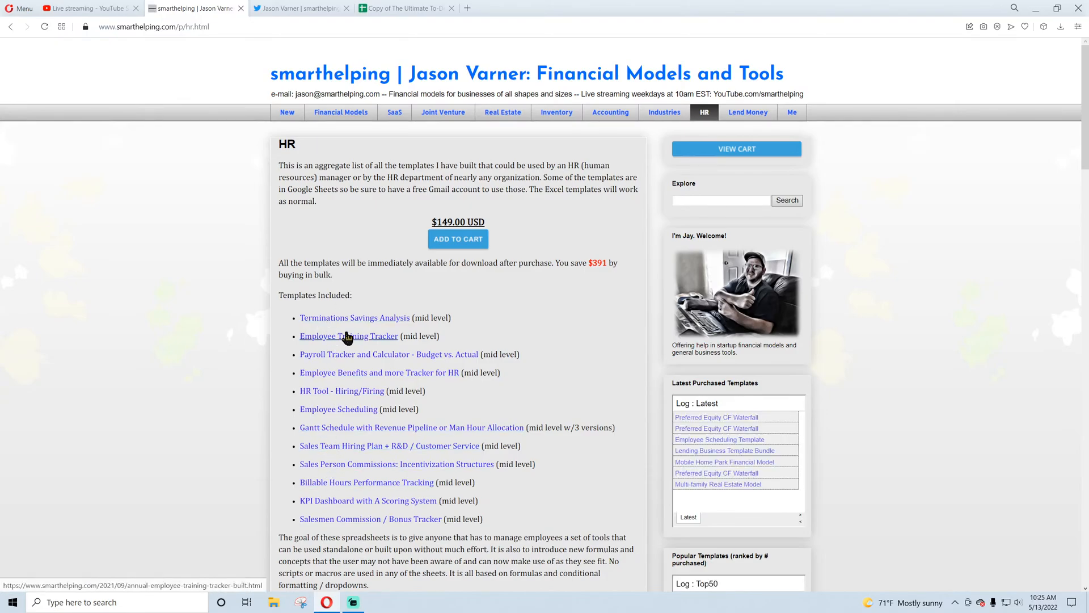
click(612, 119)
scroll(329, 344, down, 3)
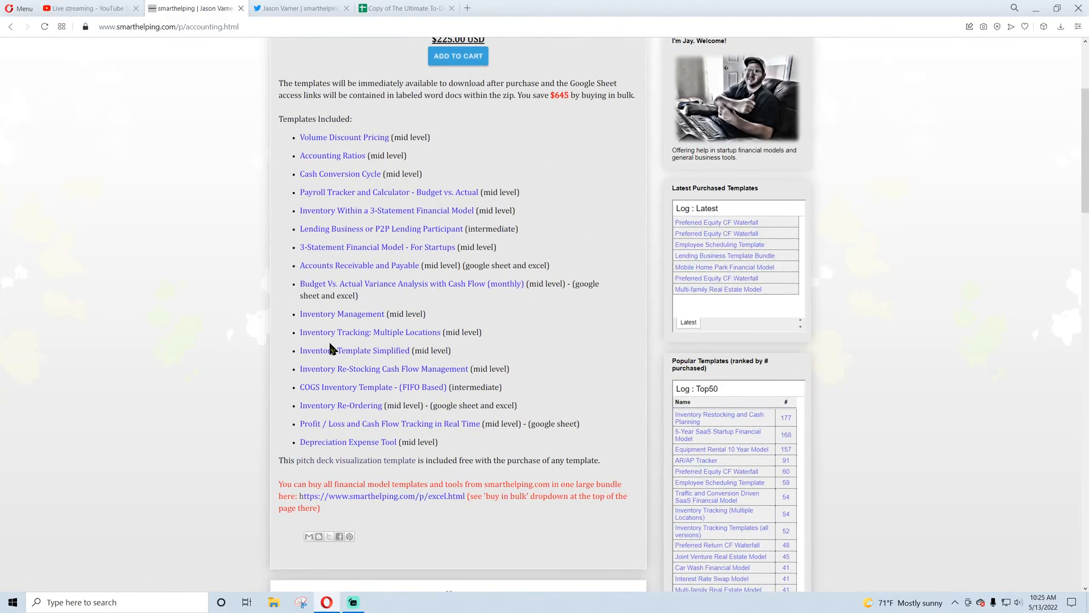
scroll(328, 384, up, 3)
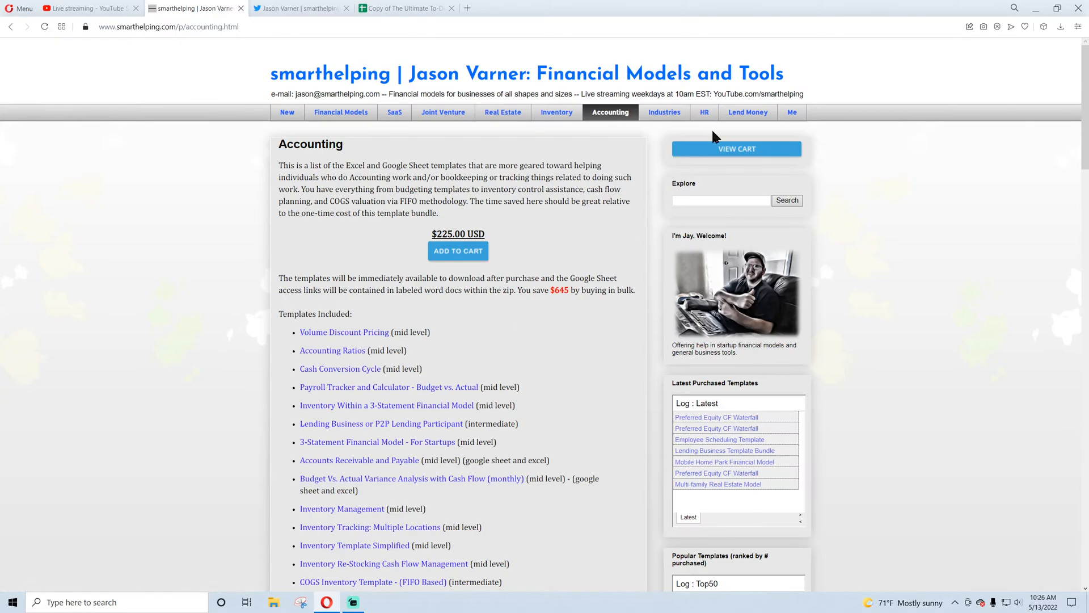
click(705, 113)
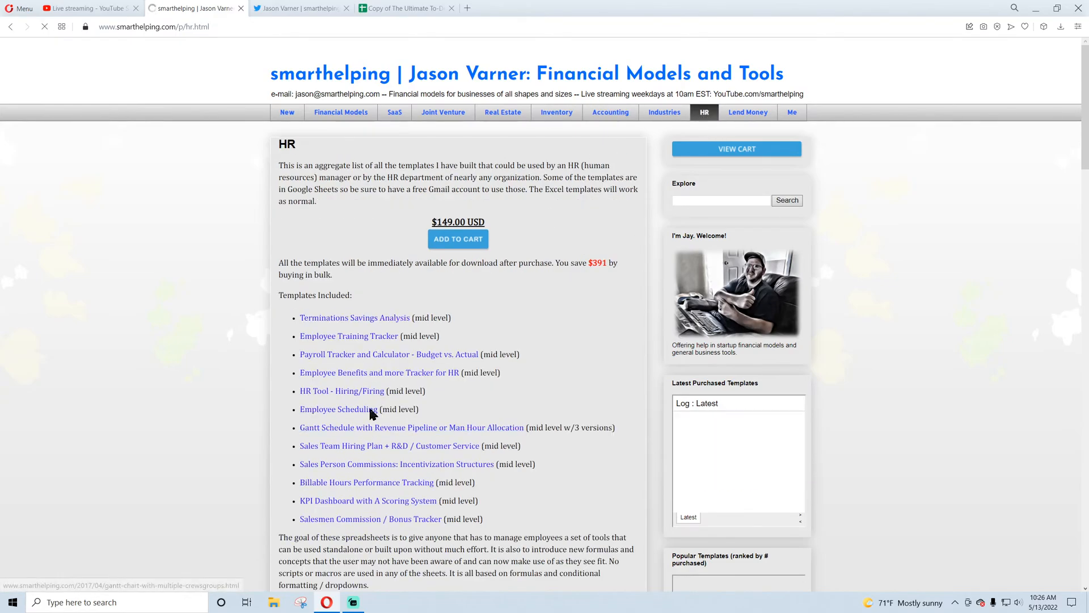
click(610, 116)
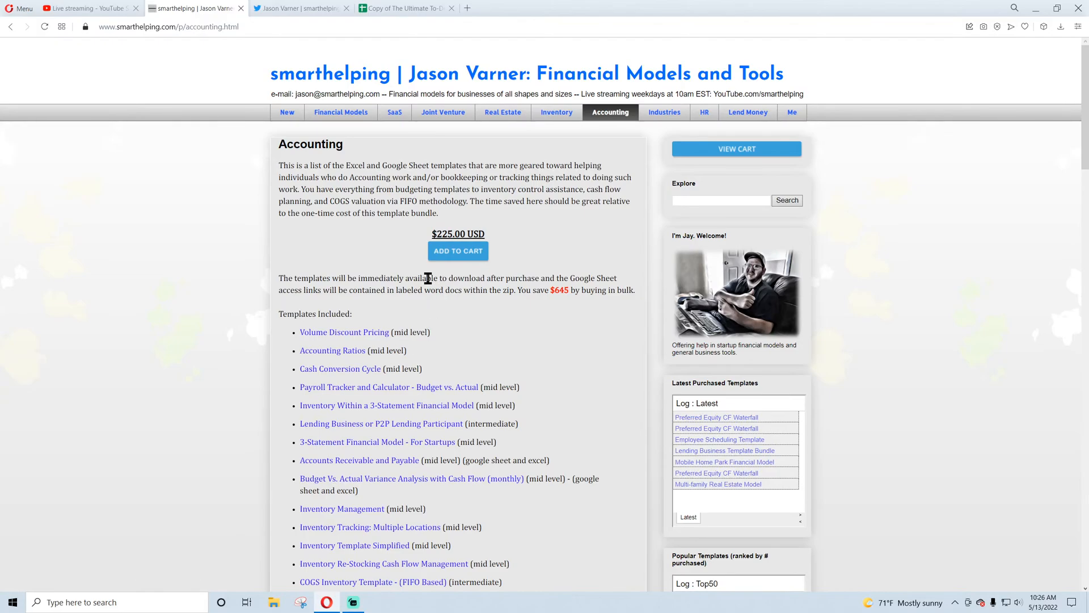
drag(442, 234, 475, 234)
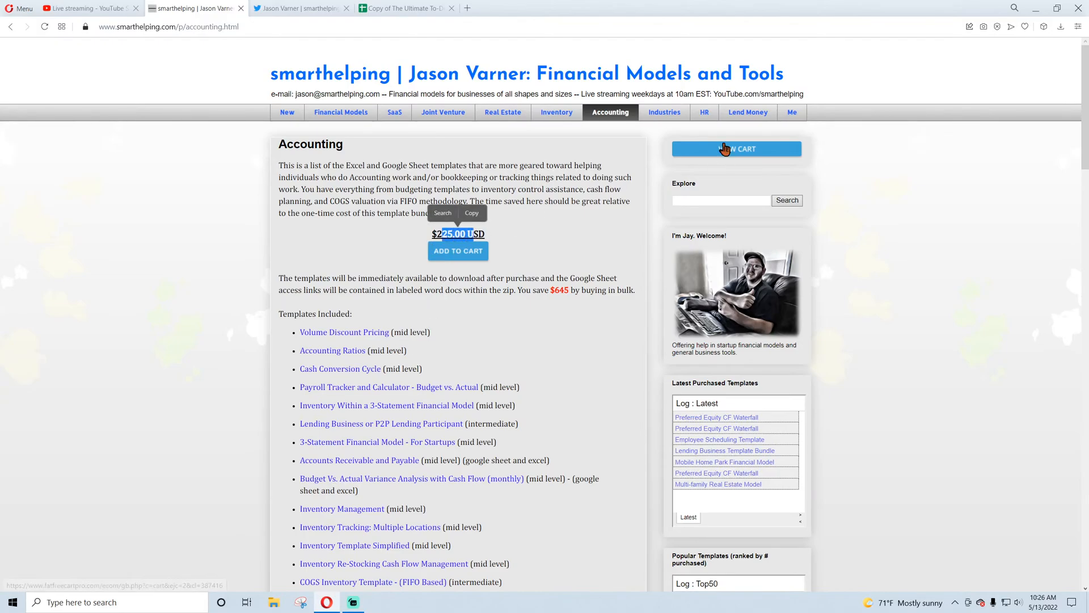
click(707, 117)
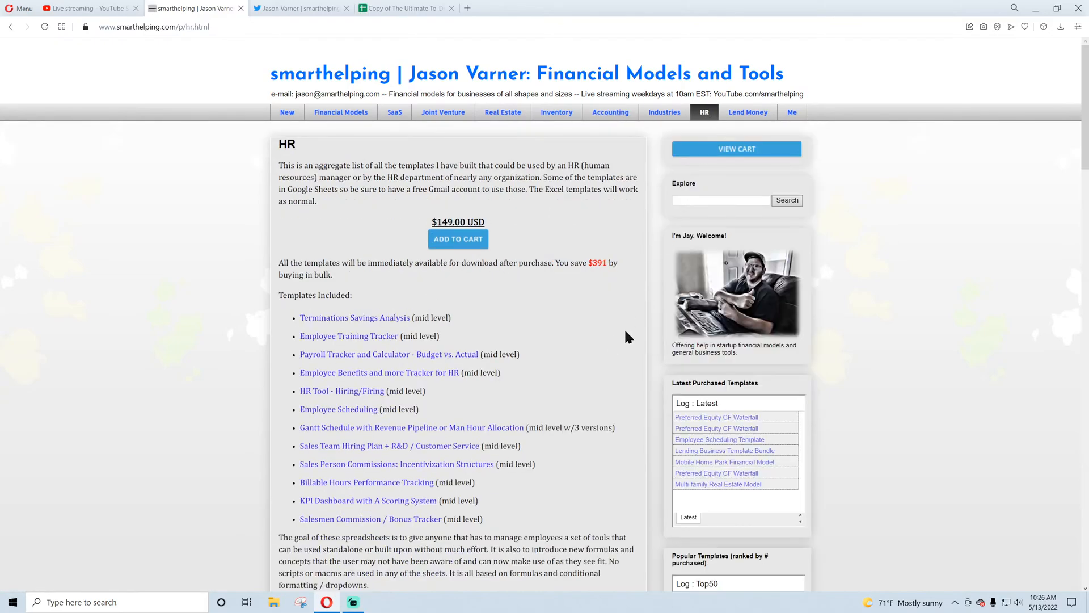
- Search the smarthelping site for "to-list"
click(711, 200)
text(to-list)
key(Return)
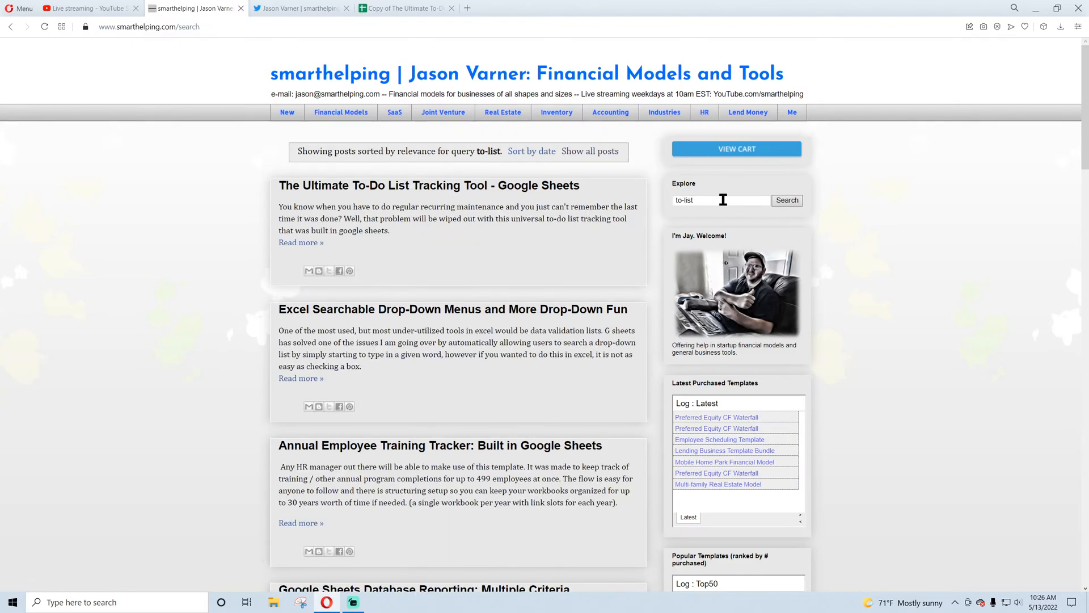
- Open The Ultimate To-Do List Tracking Tool post and add its template to the cart, removing the Financial Impact of Employee Terminations Model
click(359, 186)
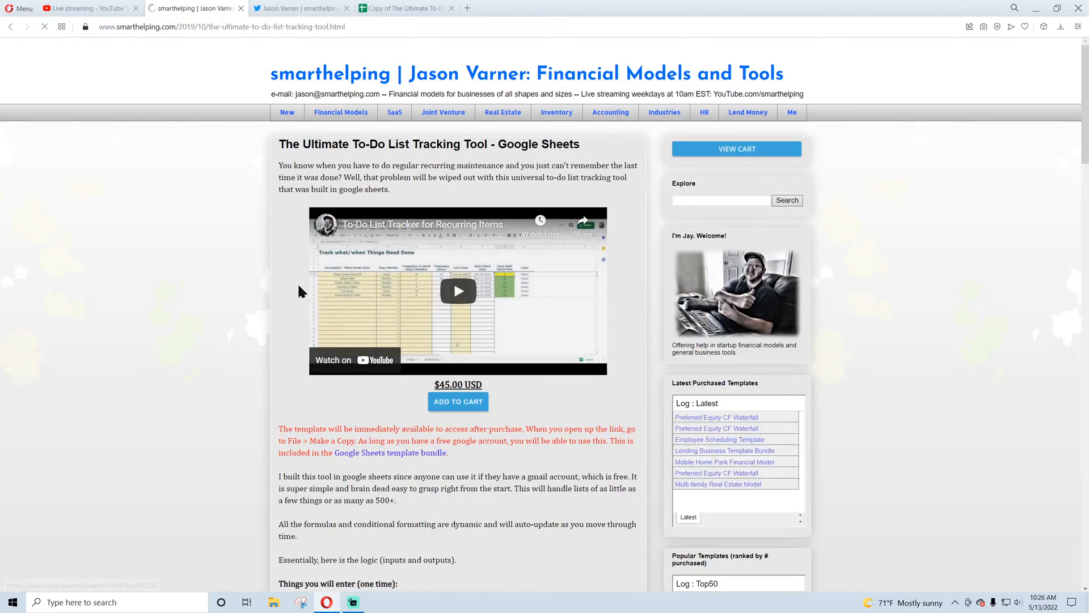
drag(283, 429, 375, 442)
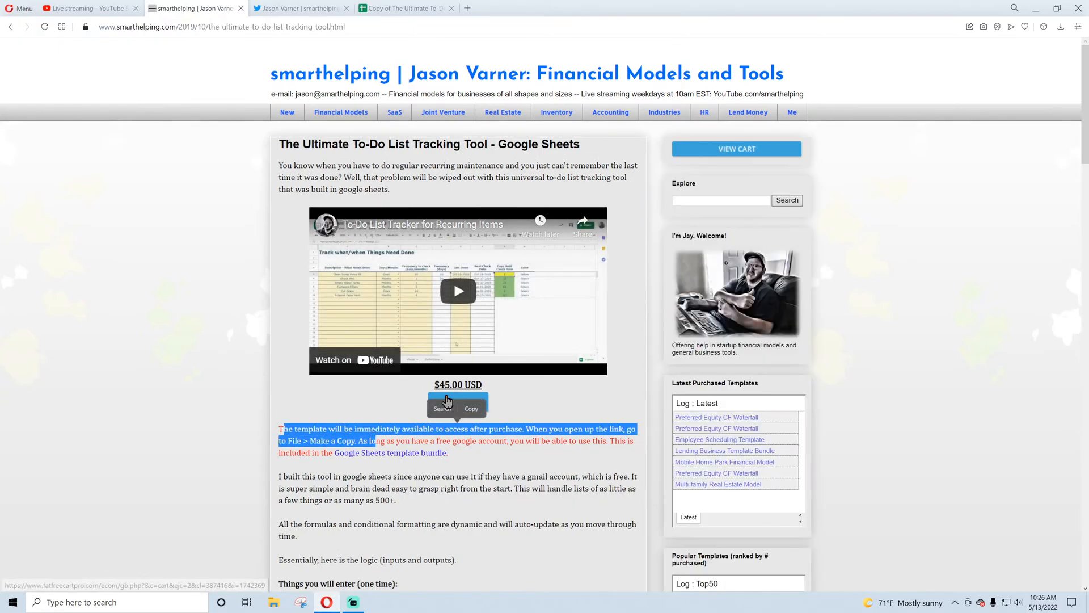
click(447, 402)
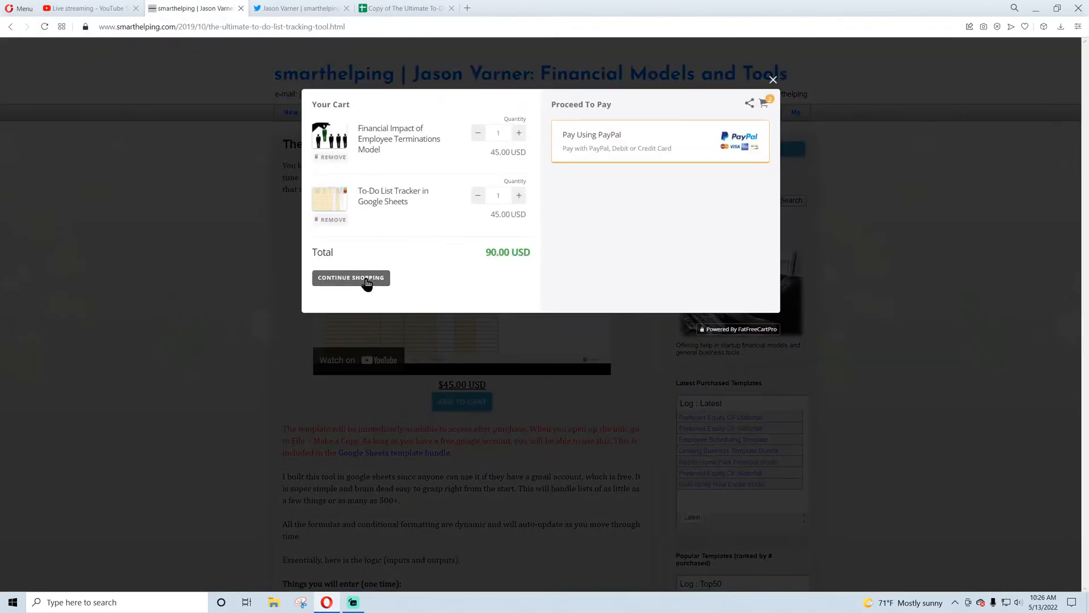
click(334, 157)
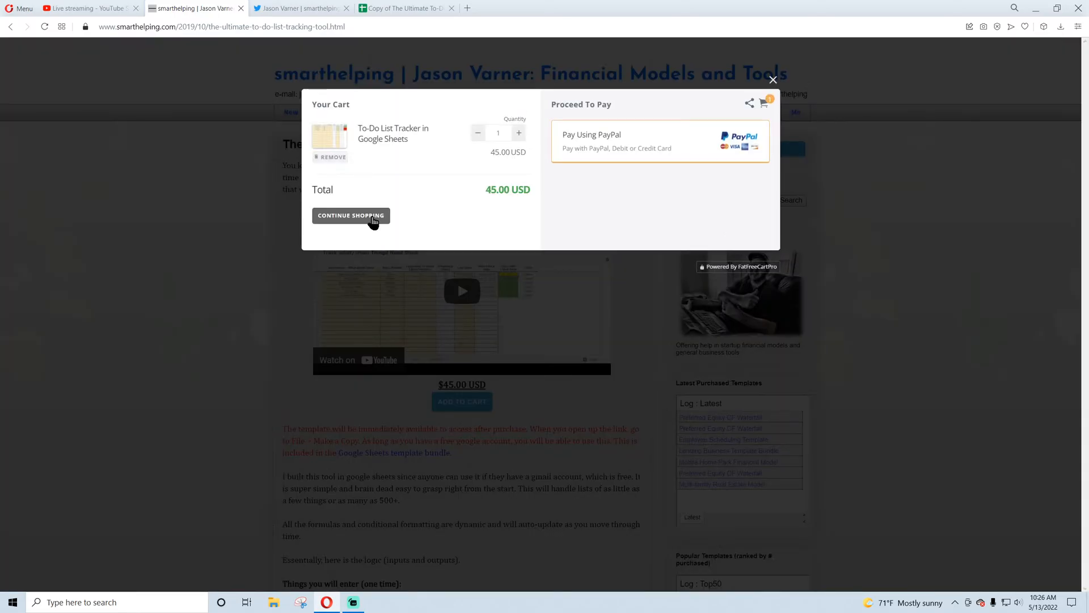
click(372, 222)
- Look at the Google Sheets template bundle page, go back to the to-do list post and read through its description
click(414, 453)
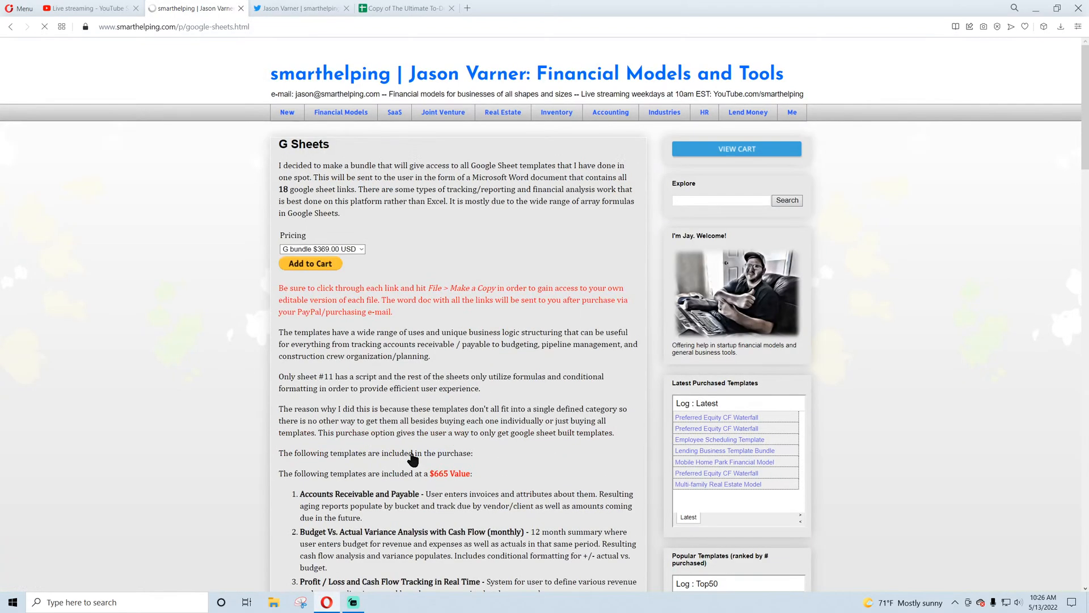
click(11, 26)
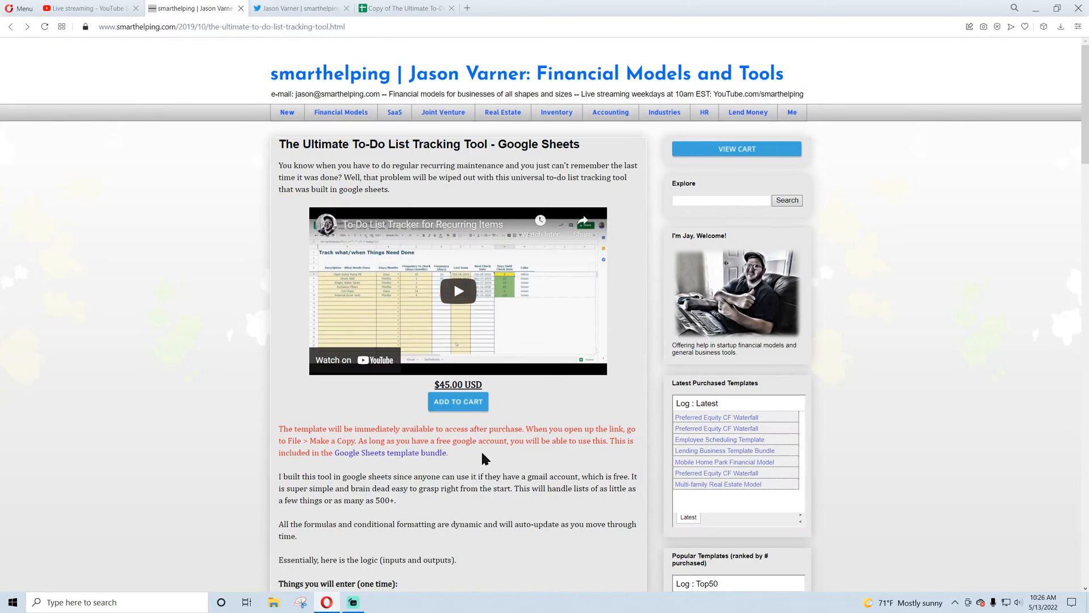
scroll(483, 456, down, 3)
scroll(481, 454, down, 4)
scroll(482, 451, up, 4)
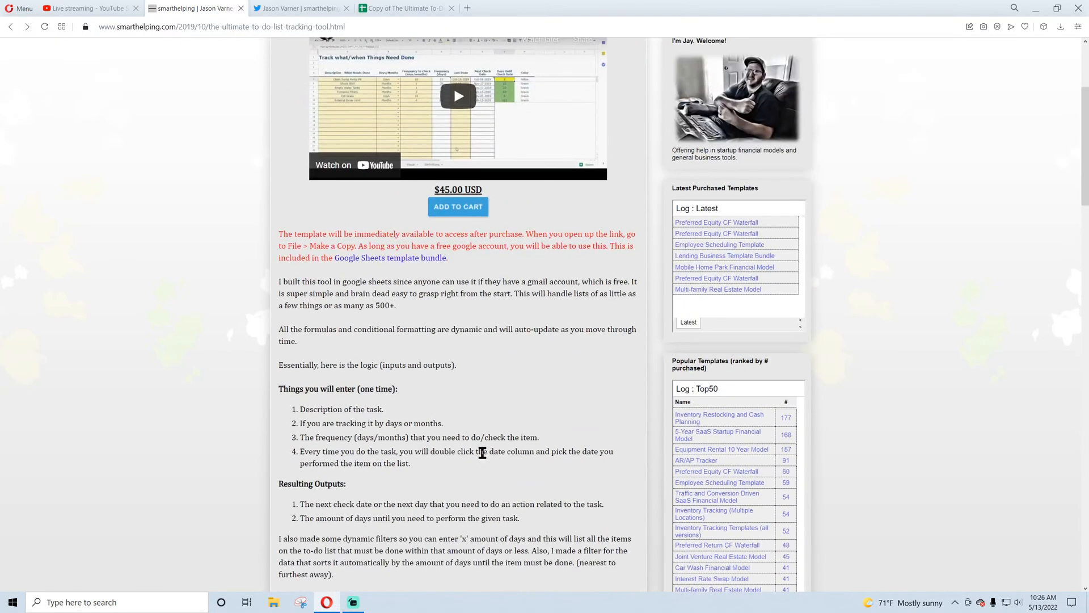
scroll(463, 229, up, 3)
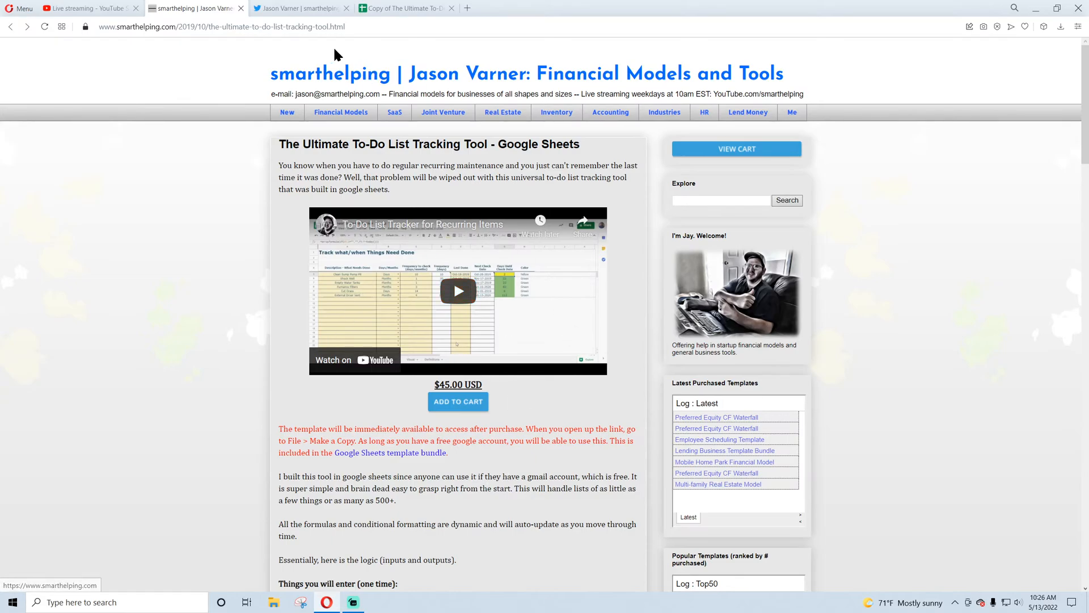
- Switch to the Google Sheets tracker and rename the file as "The Ultimate To-Do List Tracker with a Database"
click(398, 13)
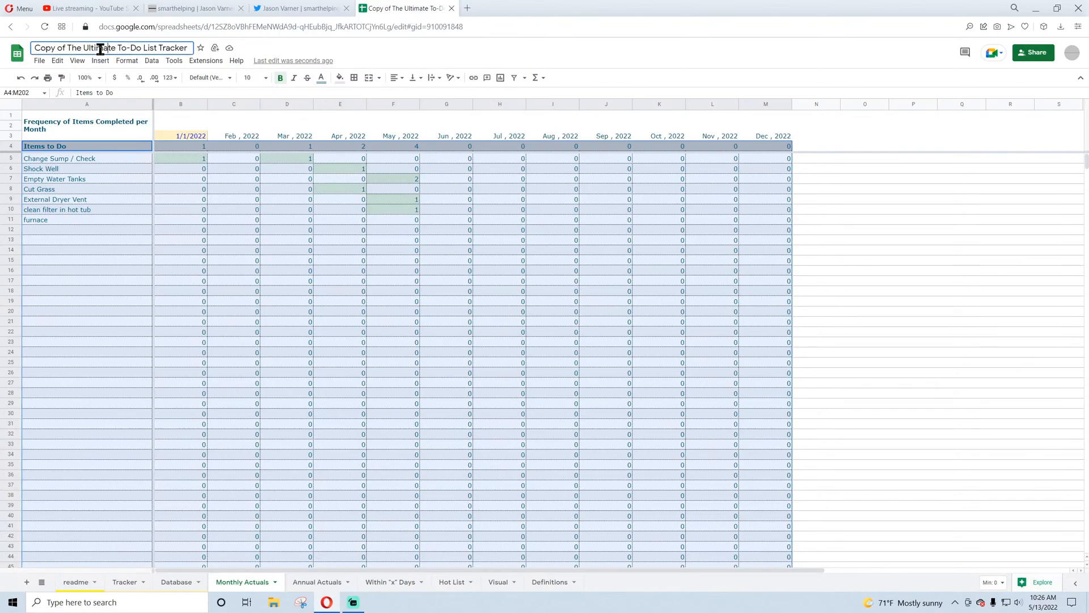
drag(68, 48, 33, 48)
key(BackSpace)
click(152, 48)
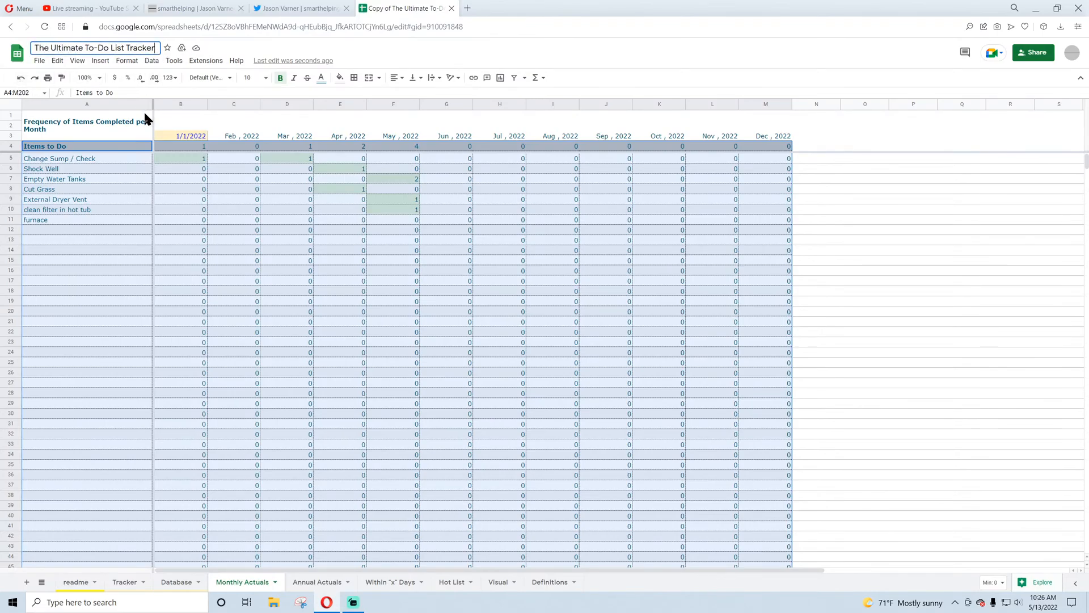
text(with a Database)
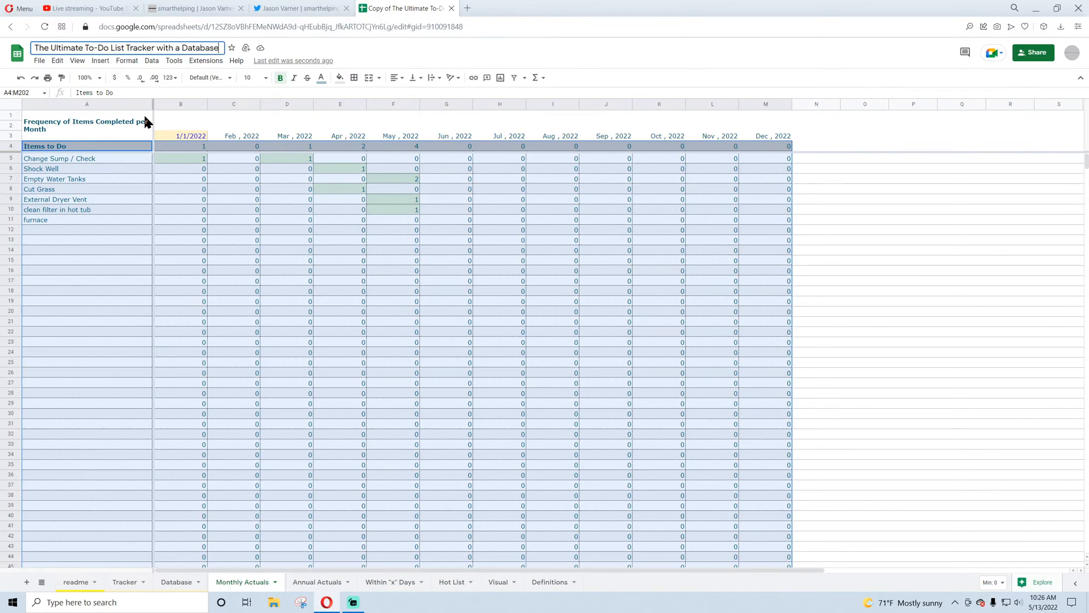
click(287, 220)
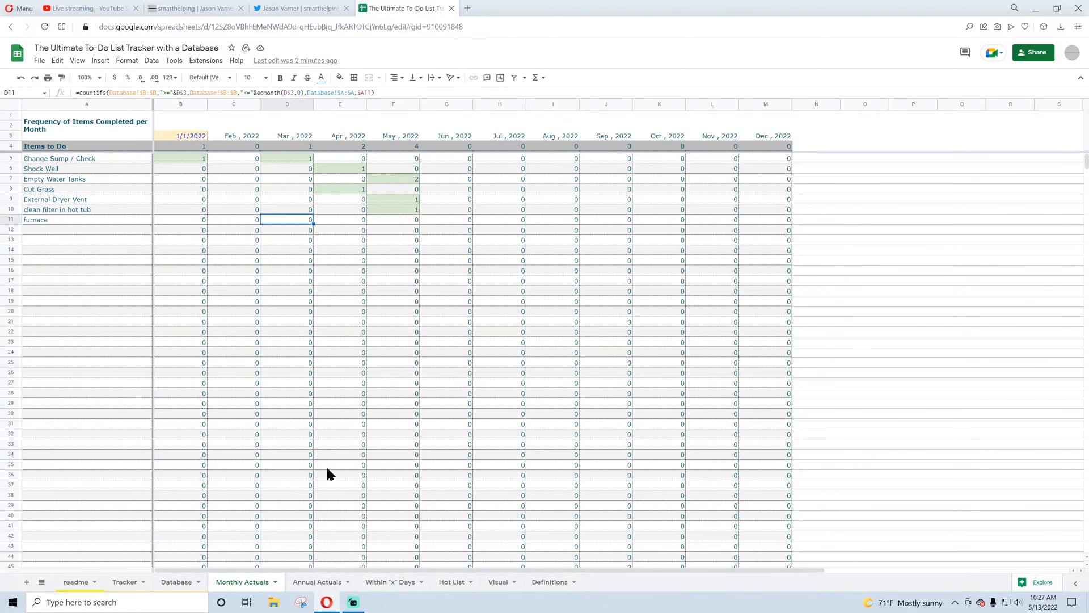
- Review the Annual Actuals, Monthly Actuals, Database and Tracker sheets, finishing on Tracker
click(314, 583)
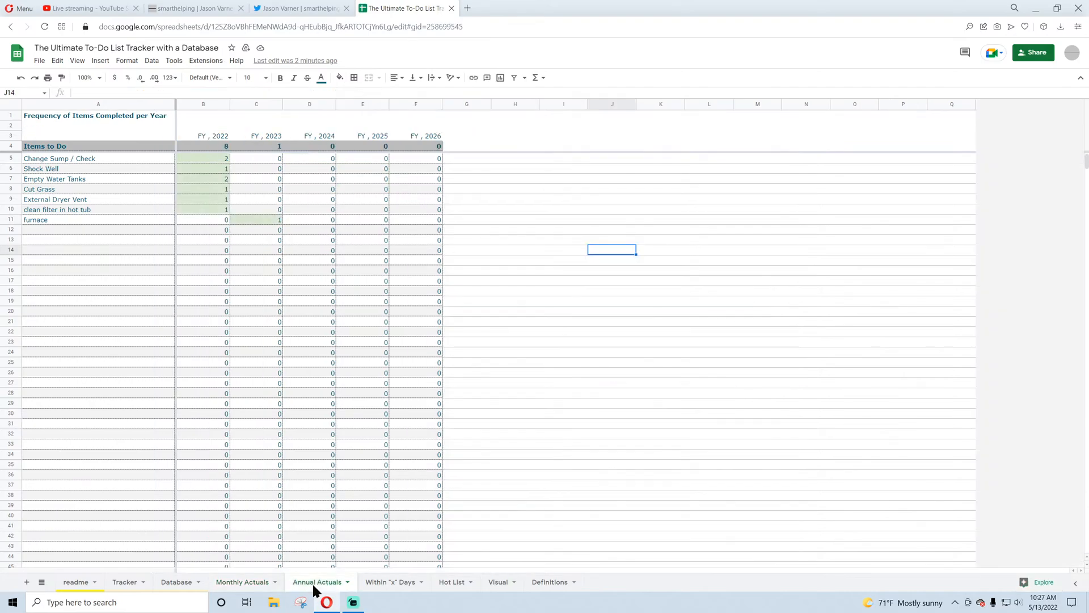
click(260, 583)
click(177, 583)
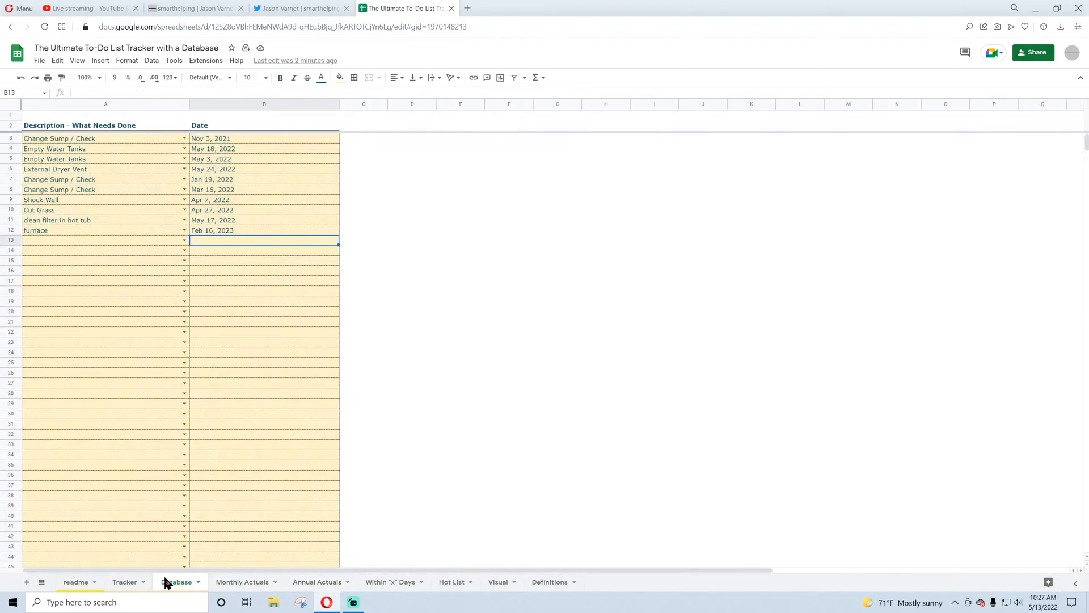
click(126, 584)
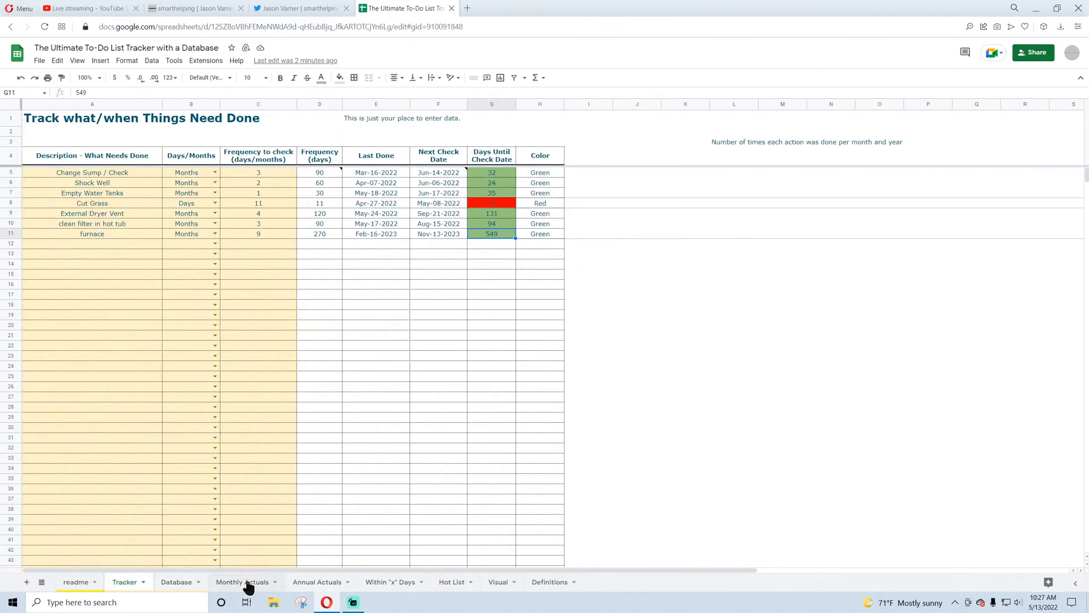
click(243, 582)
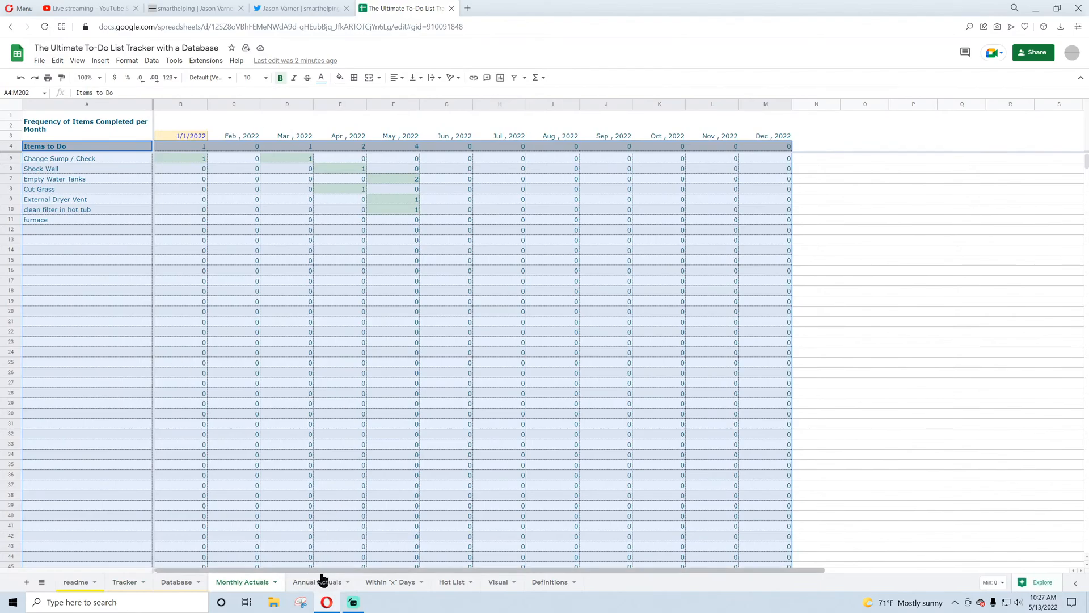
click(126, 583)
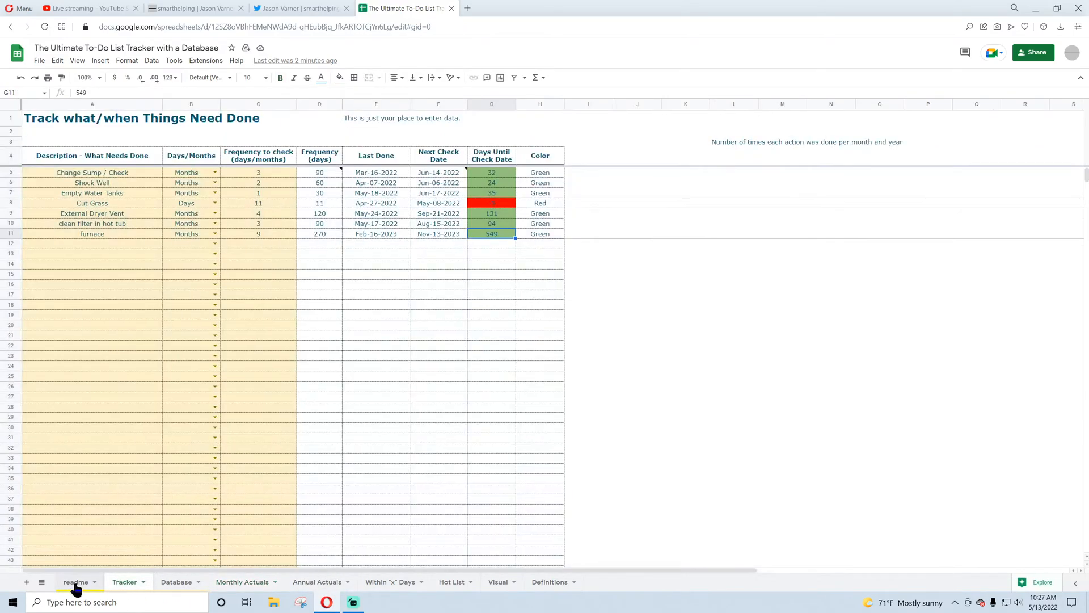
- Clear the instructional video link from cell B2 on the readme sheet
click(76, 584)
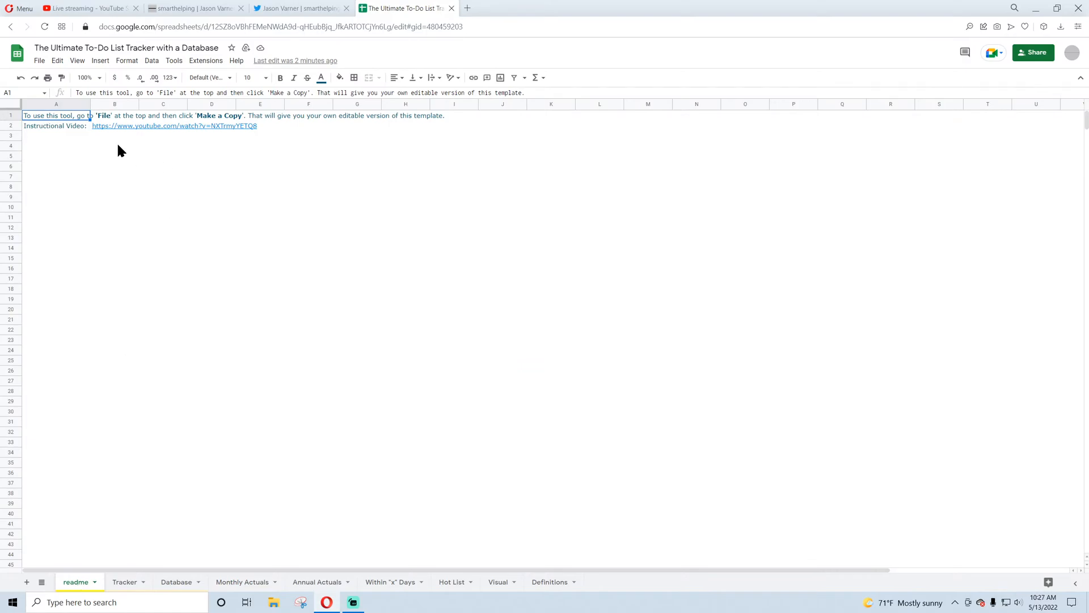
click(102, 146)
key(Up)
key(Up)
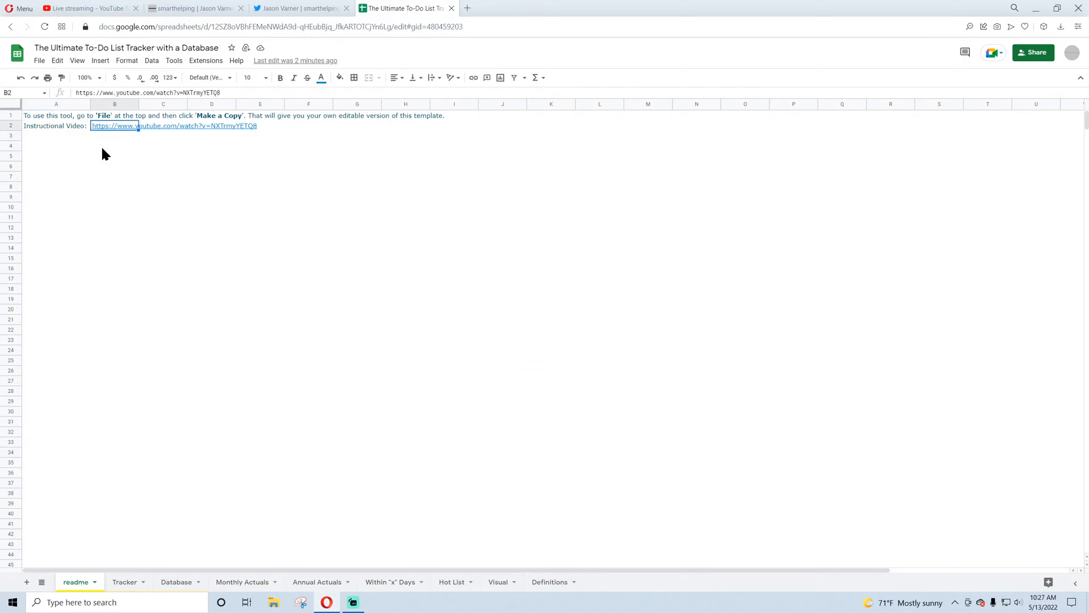
key(Delete)
key(Down)
click(141, 209)
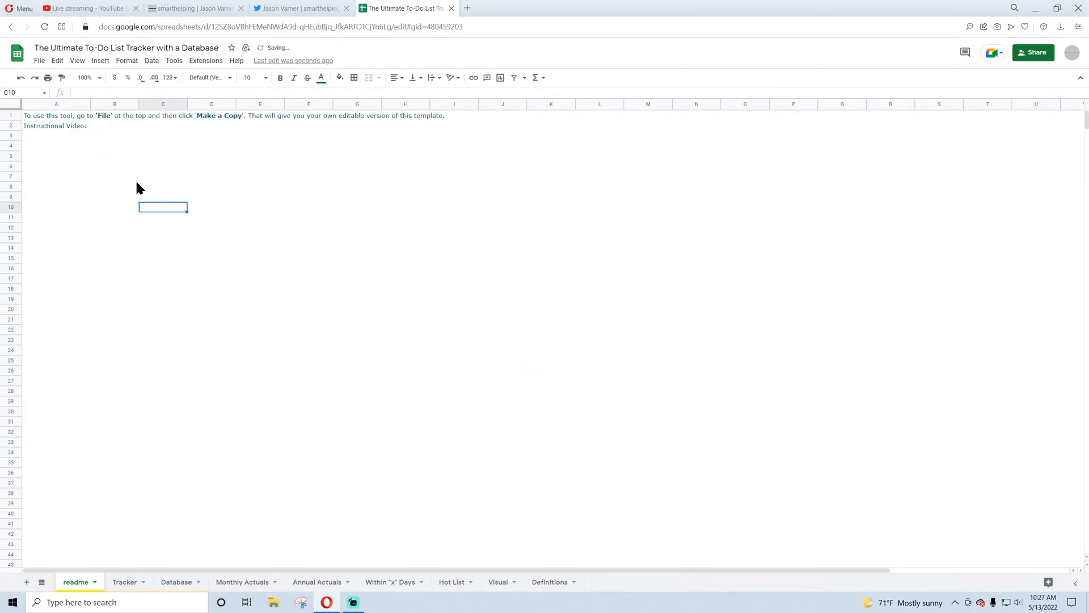
click(107, 125)
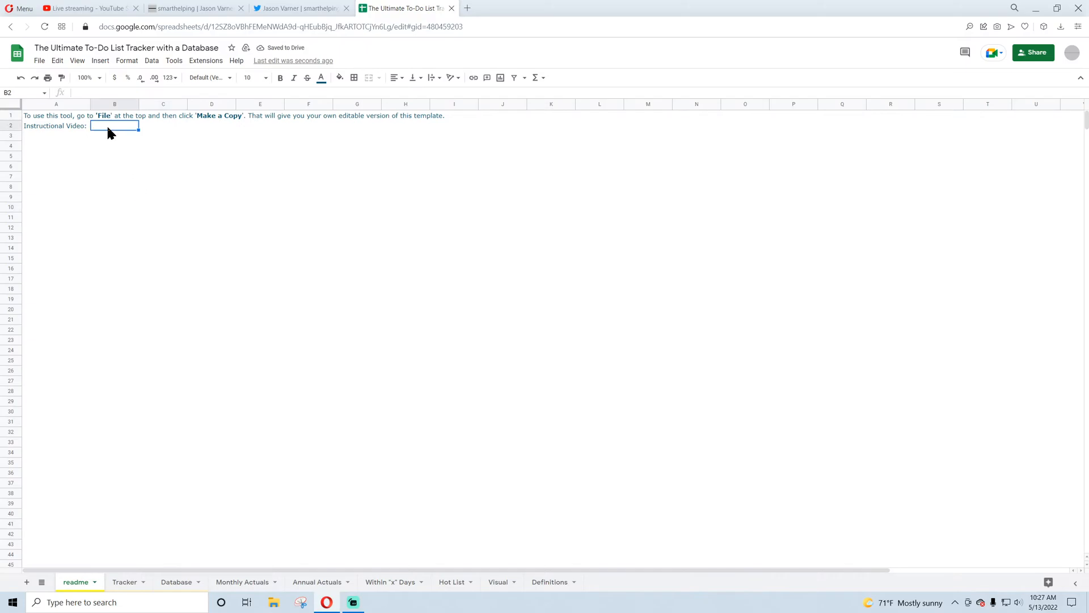
- Review the usage instruction in readme cell A1 and find the Make a copy command it refers to
click(65, 117)
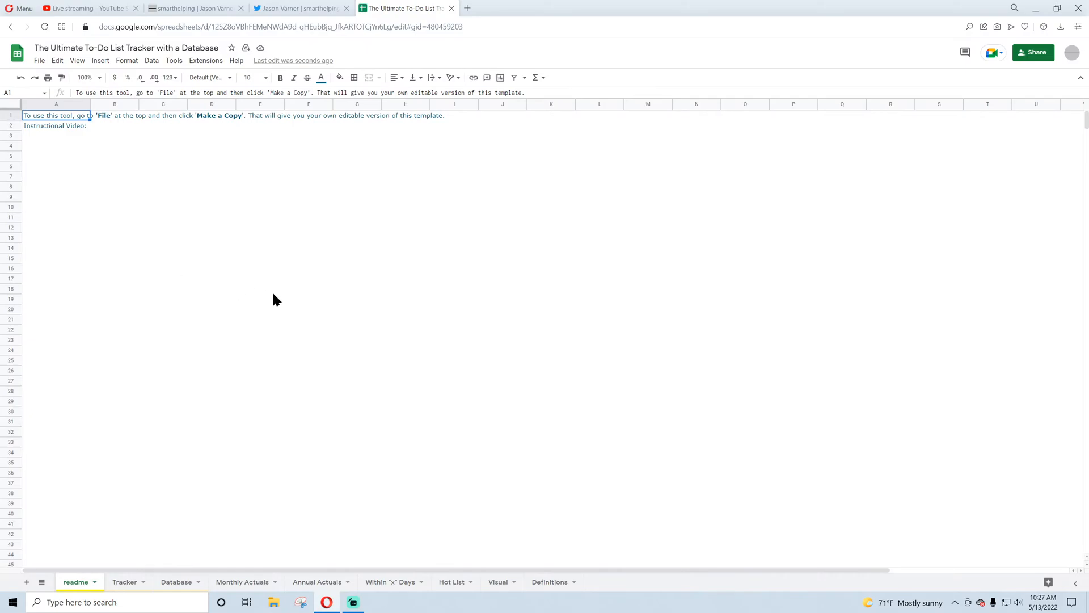
click(274, 258)
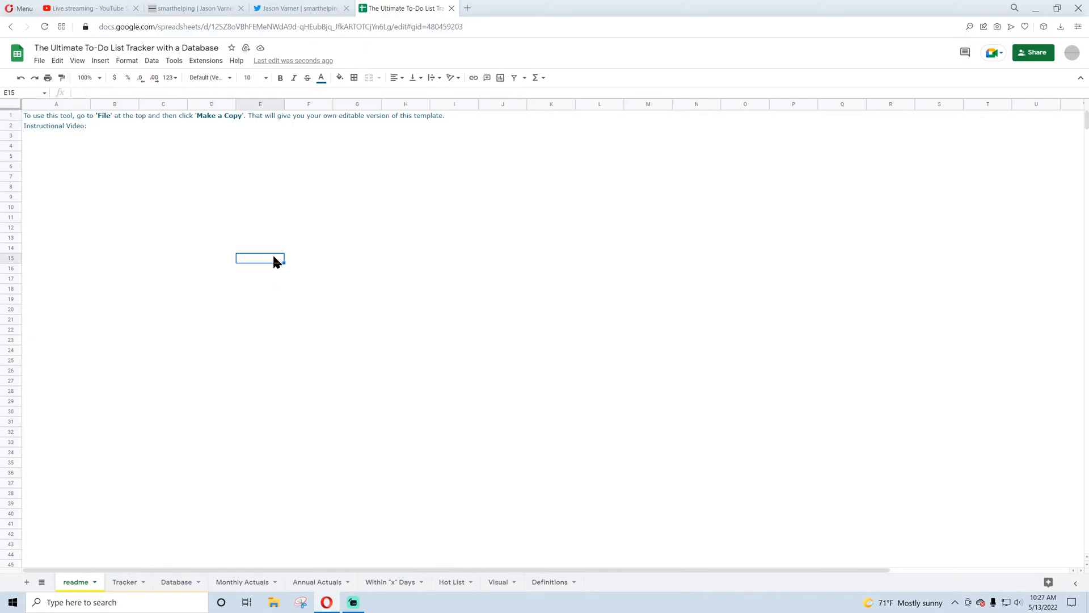
click(50, 115)
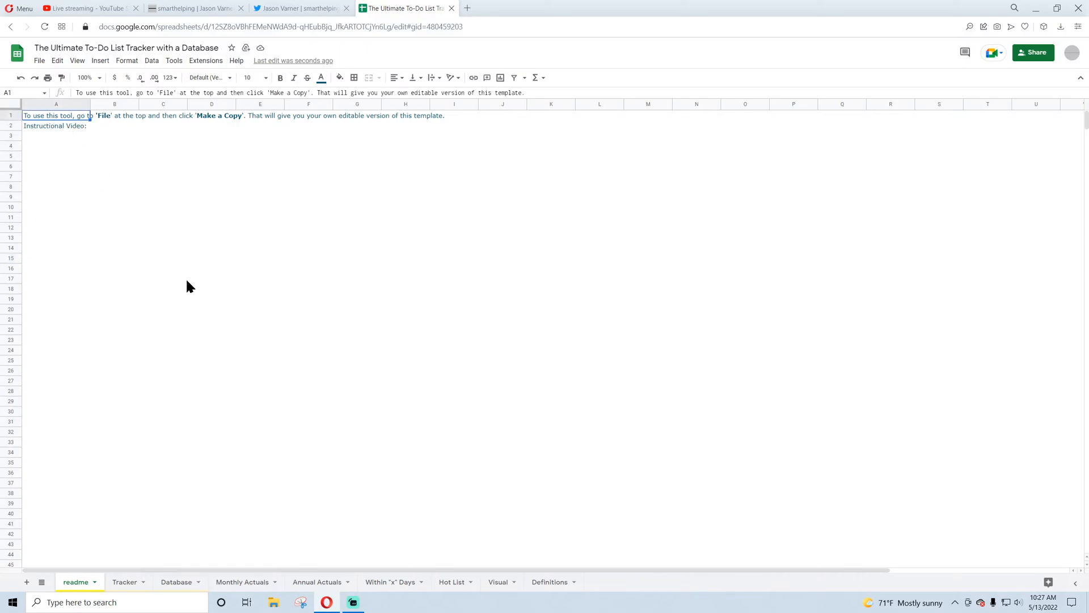
click(39, 60)
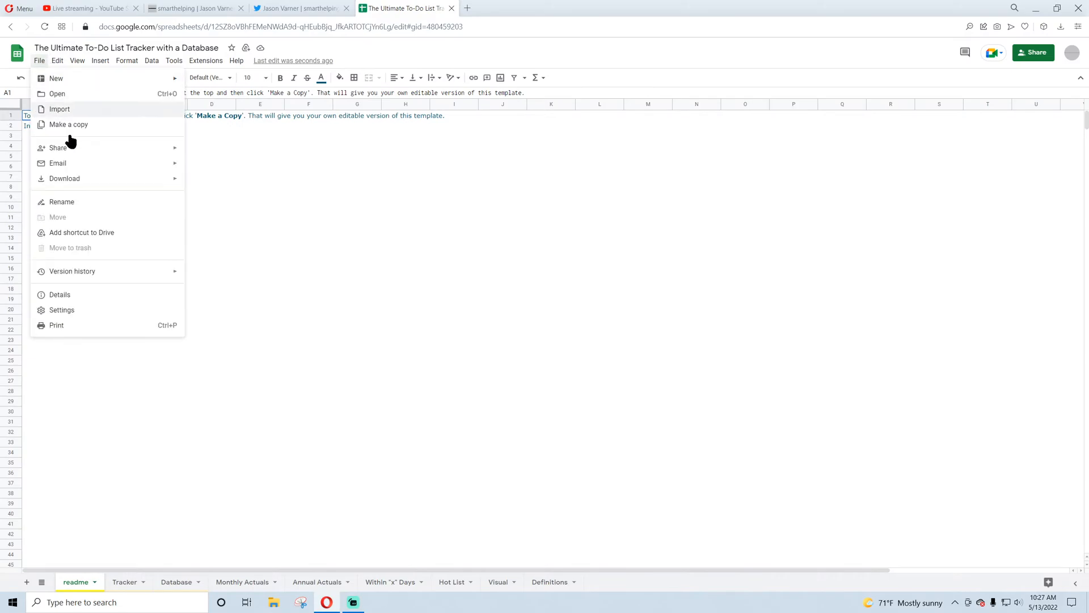
click(377, 260)
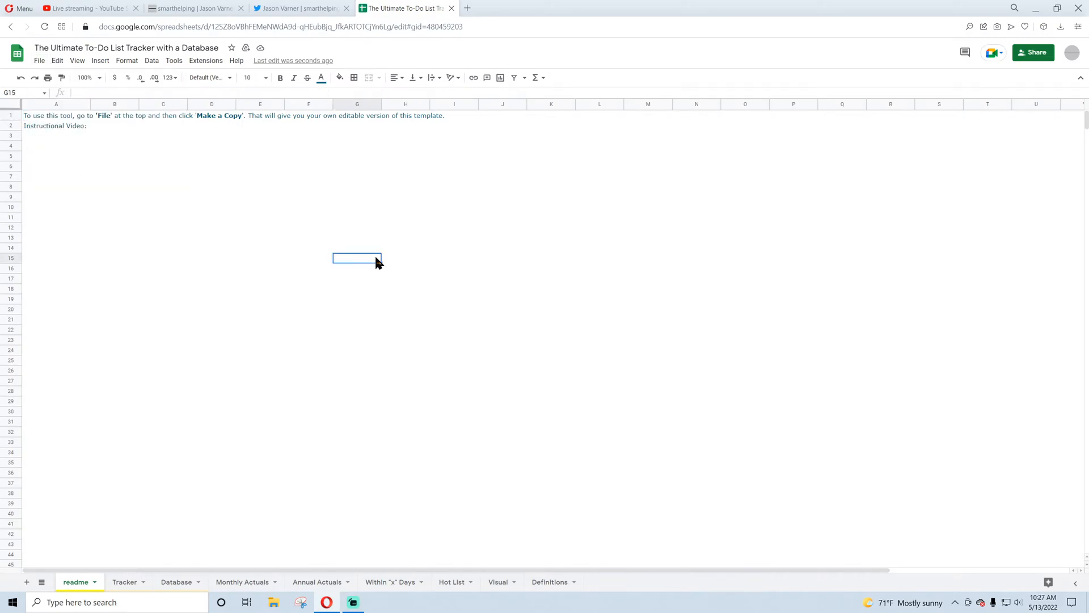
click(43, 118)
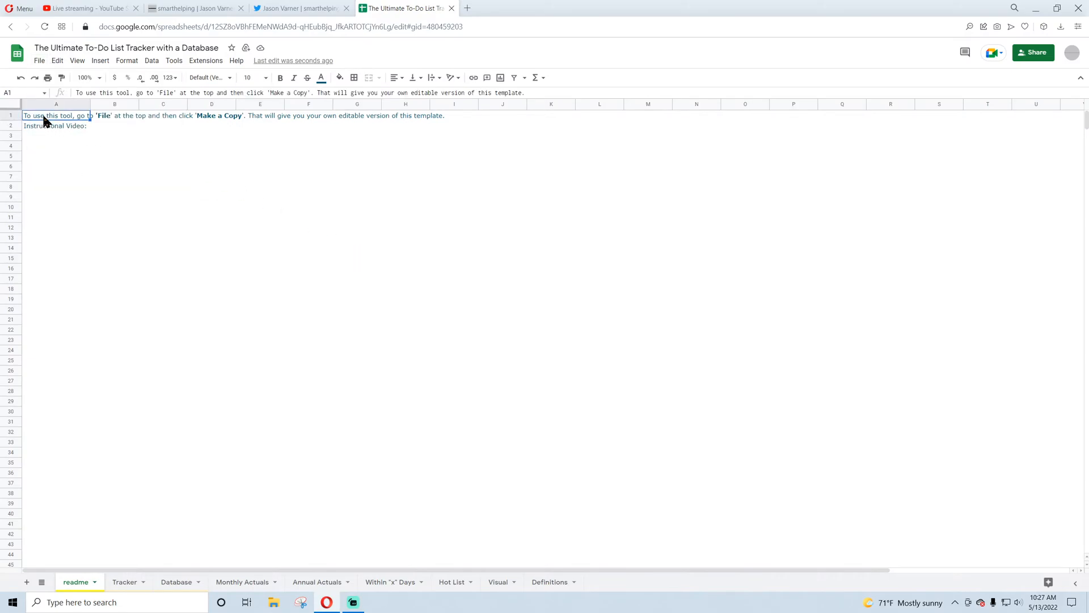
click(196, 208)
- Delete the notes in cells L3 and E1 on the Tracker sheet
click(121, 582)
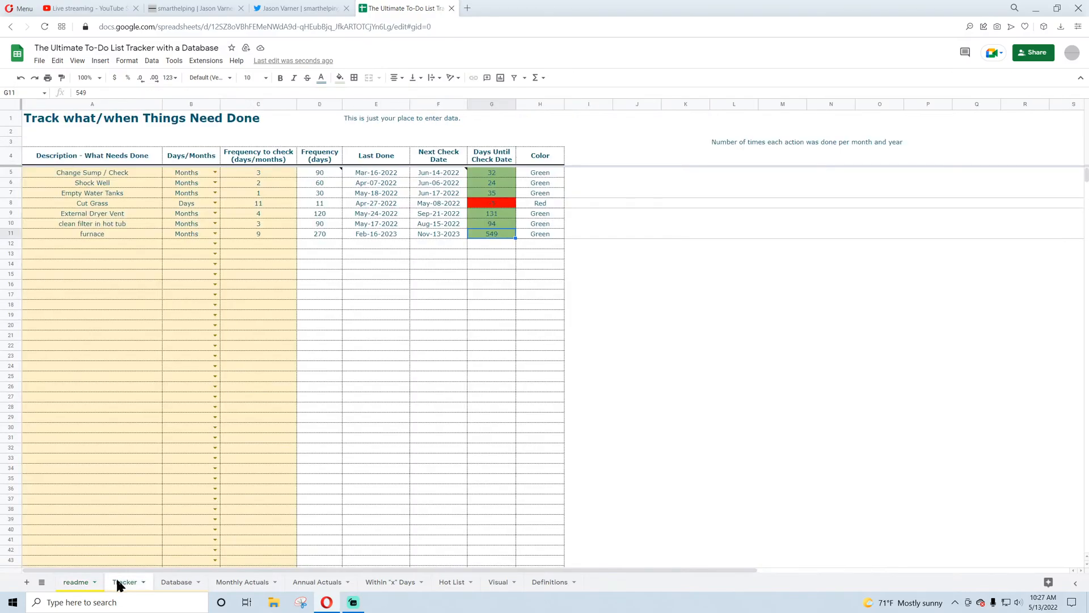
click(684, 275)
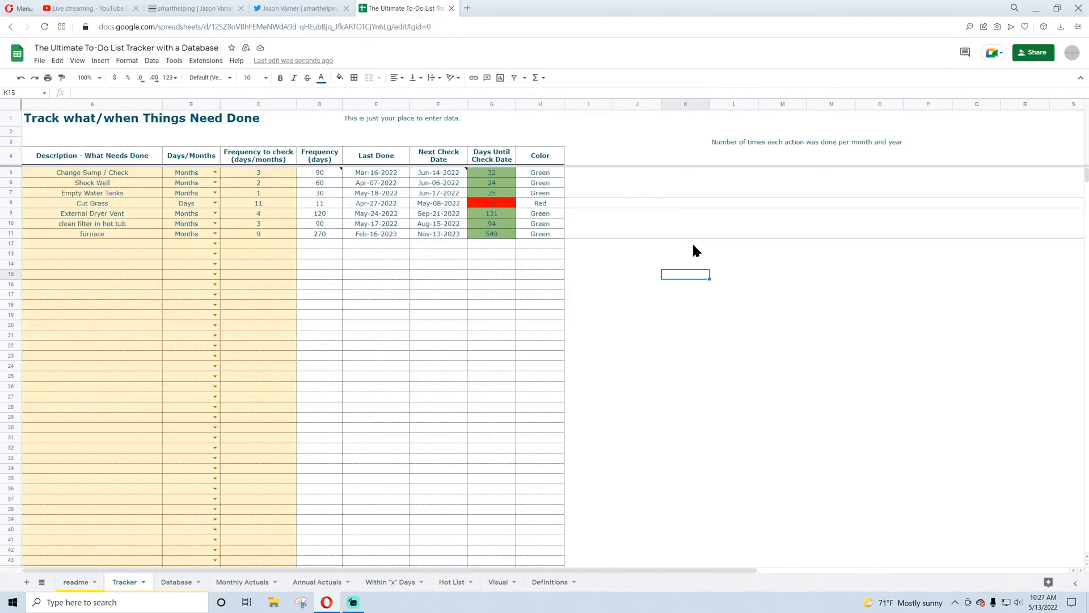
click(723, 145)
click(708, 144)
drag(709, 145, 735, 145)
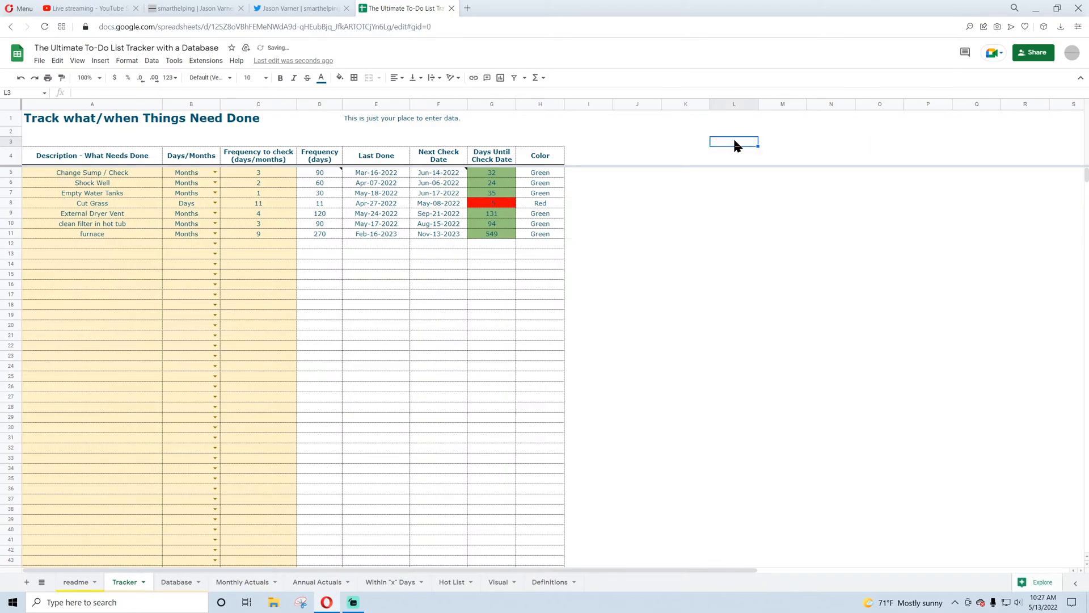
click(366, 123)
drag(336, 116, 379, 124)
key(Delete)
- Look over the Database and Monthly Actuals sheets and return to the Tracker sheet
click(181, 582)
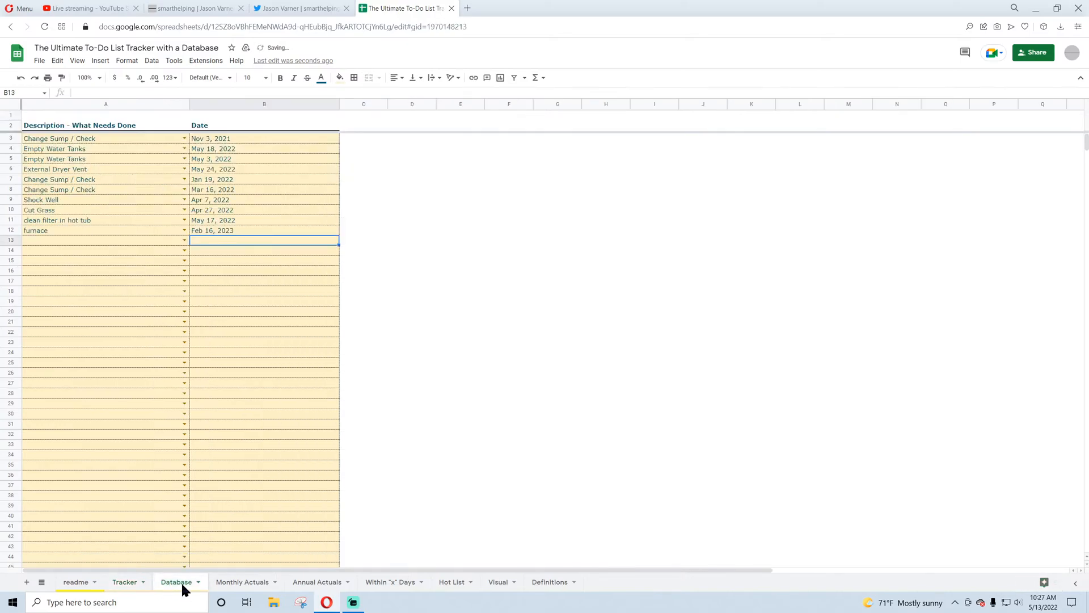
click(228, 584)
click(125, 583)
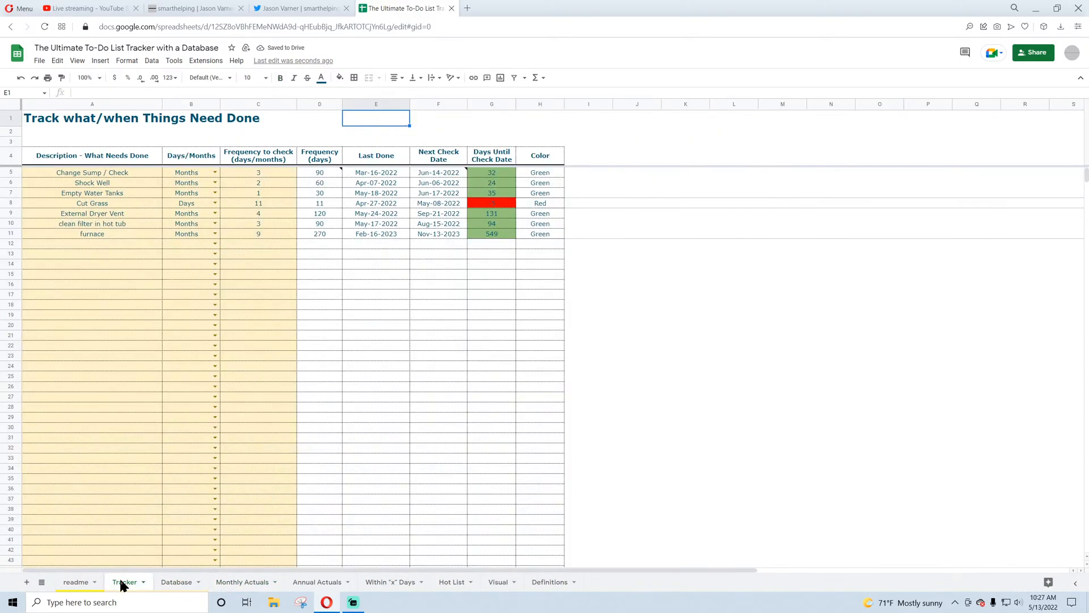
- Switch to YouTube Studio and check the live stream's analytics and chat
click(97, 8)
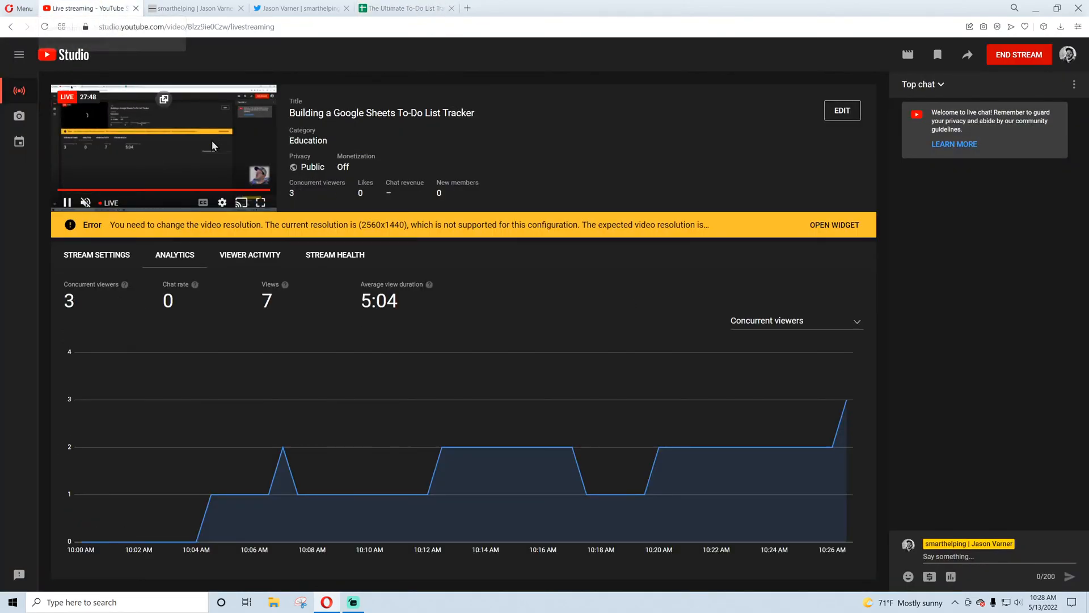
click(953, 556)
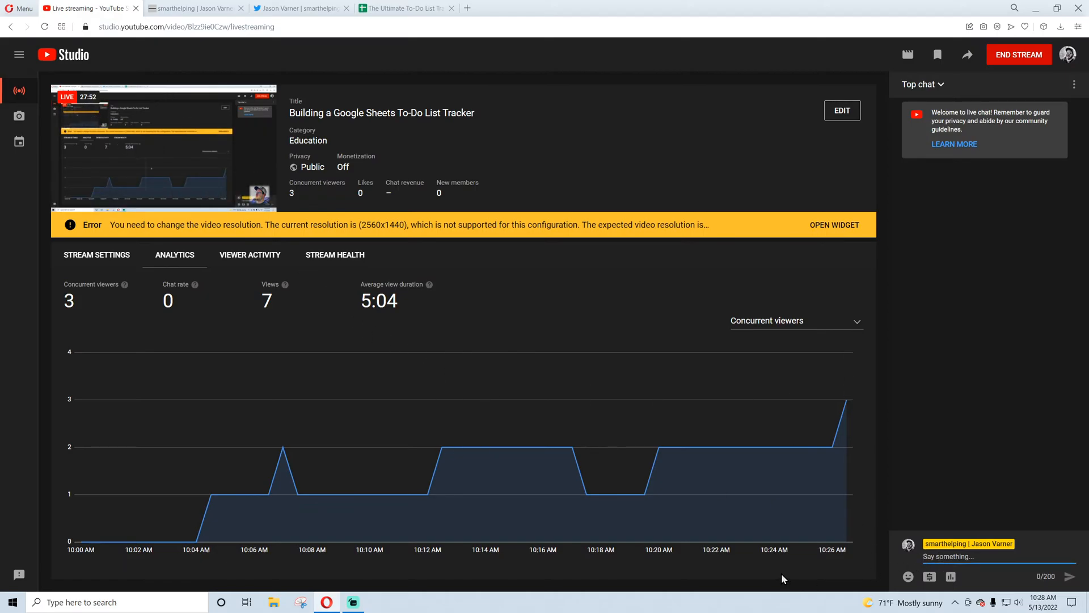
mouse_move(254, 166)
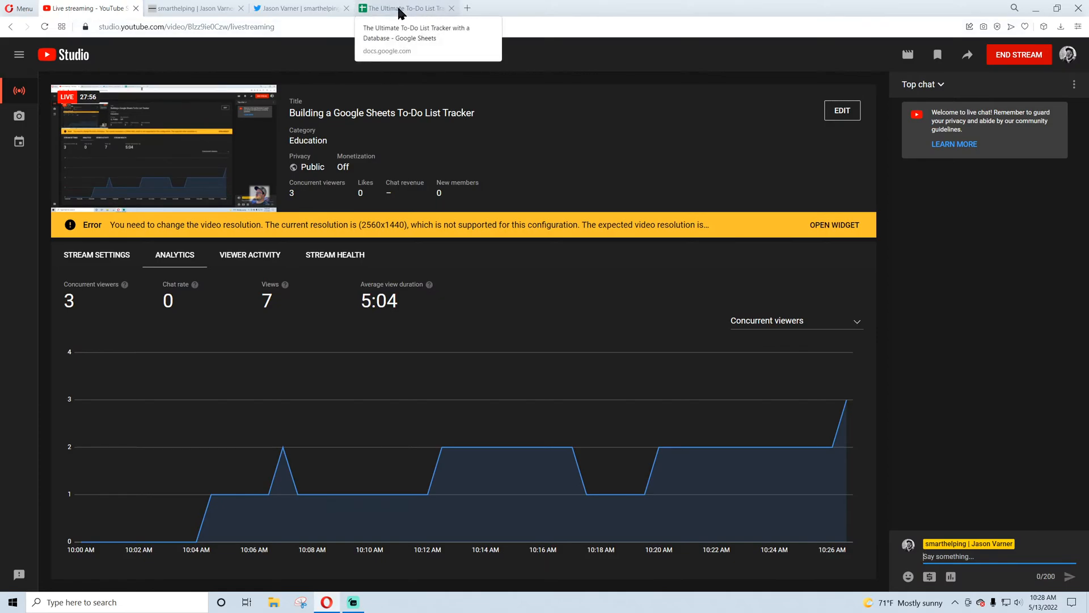
- Show the smarthelping template page, then look over the spreadsheet's Tracker, Database, Monthly Actuals and Annual Actuals sheets
click(198, 14)
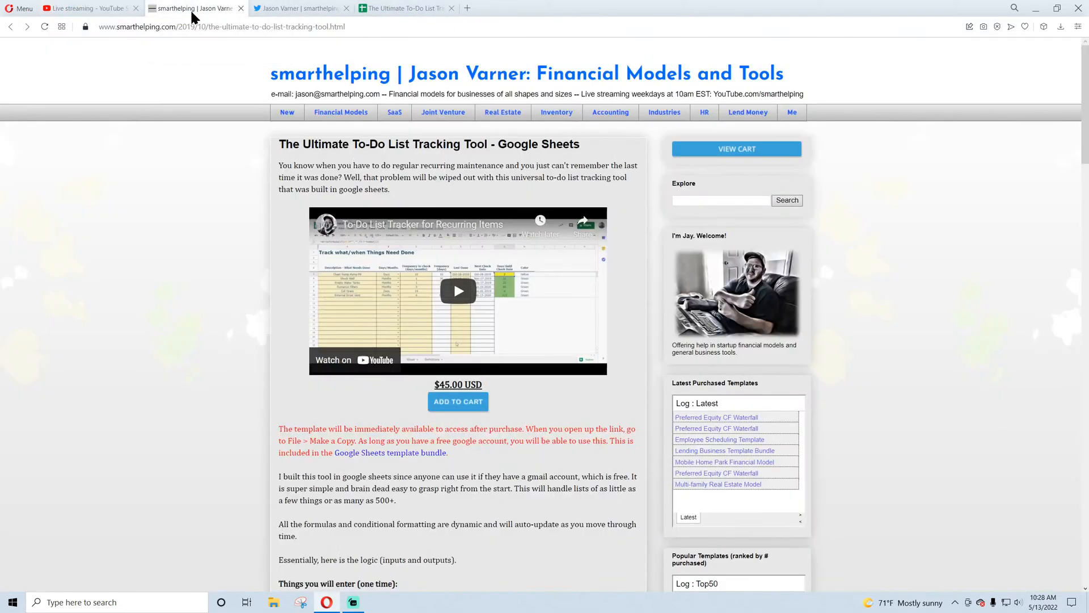
click(401, 9)
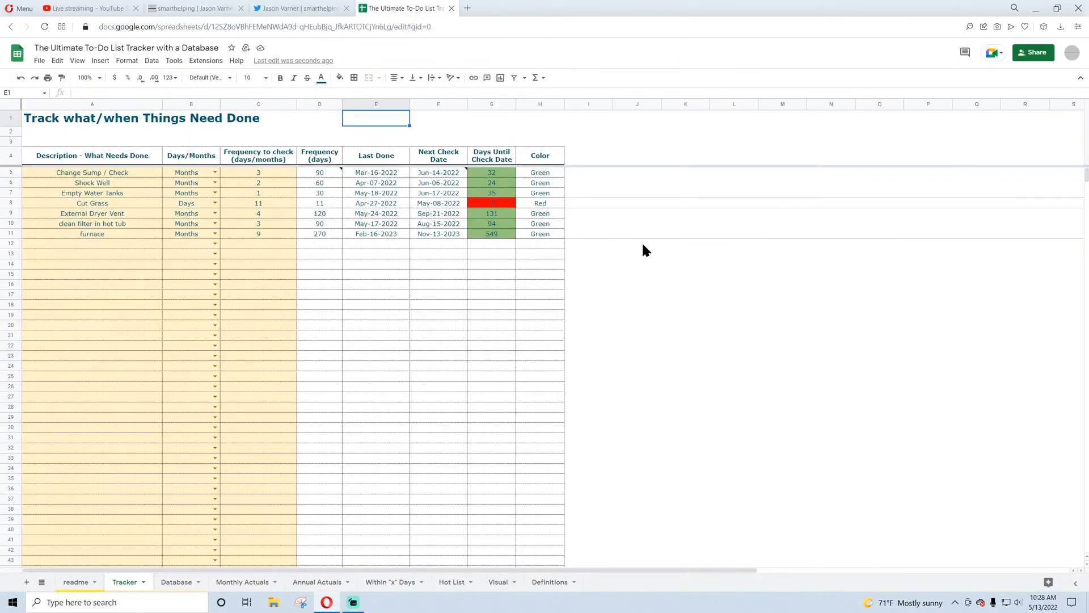
scroll(607, 363, down, 10)
scroll(606, 363, up, 10)
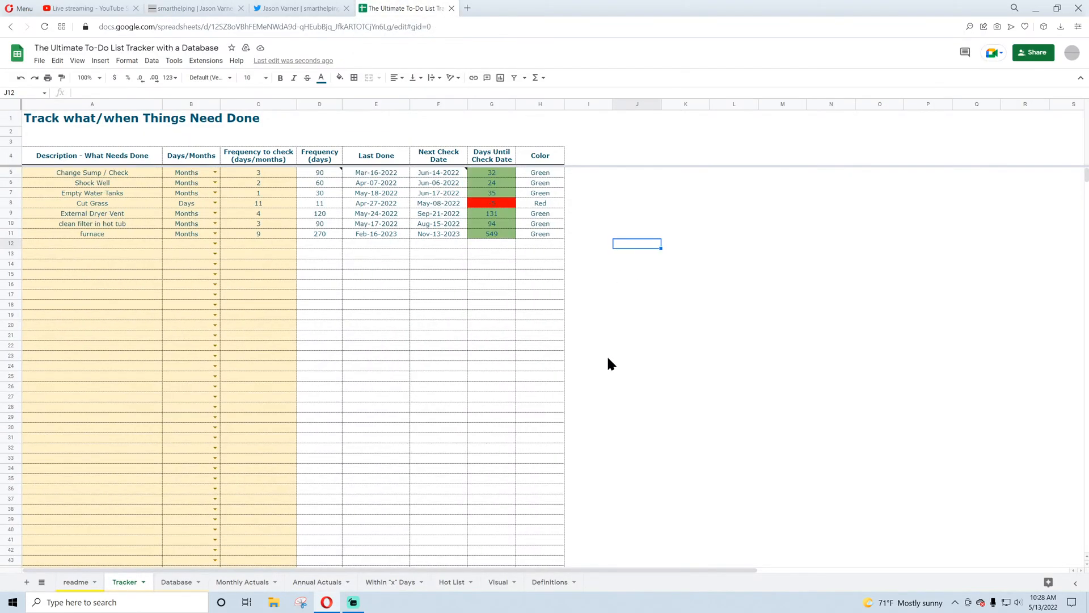
click(177, 582)
click(229, 582)
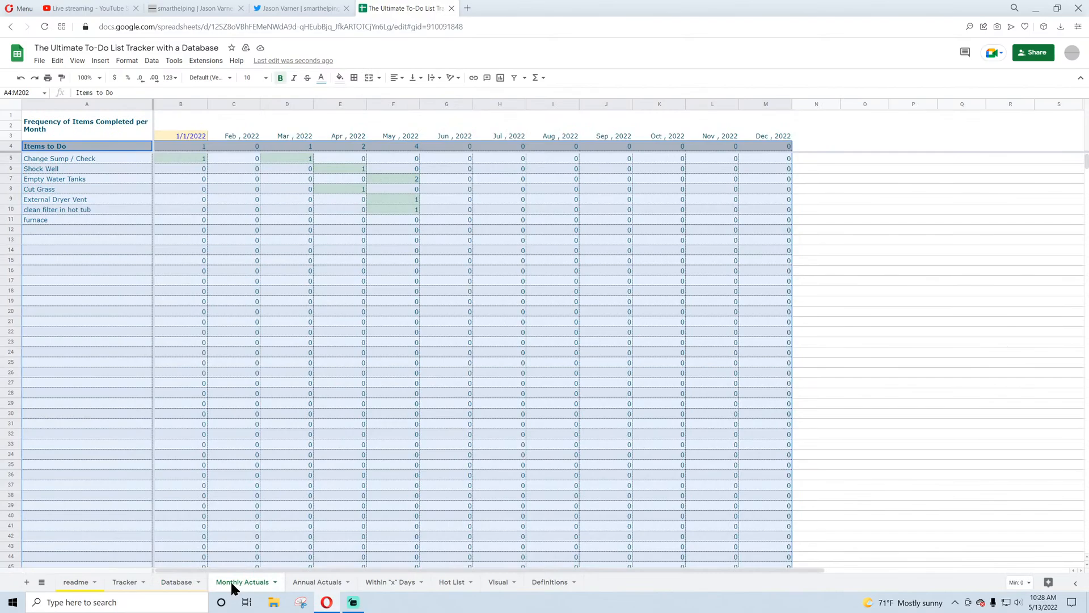
click(312, 582)
click(176, 583)
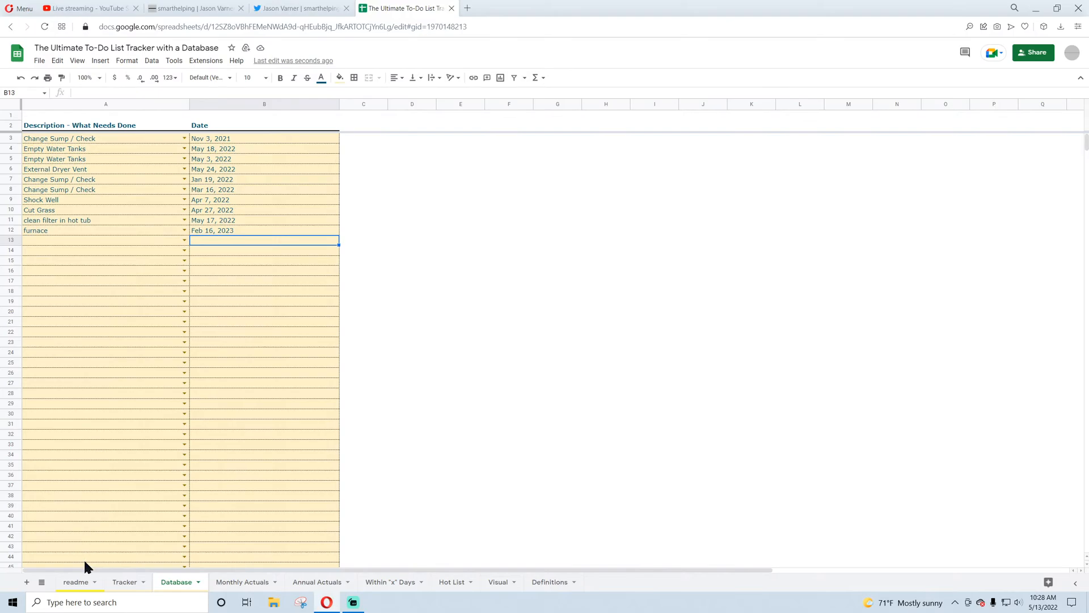
- Check the live stream's analytics and chat in YouTube Studio and return to the spreadsheet's Database sheet
click(81, 9)
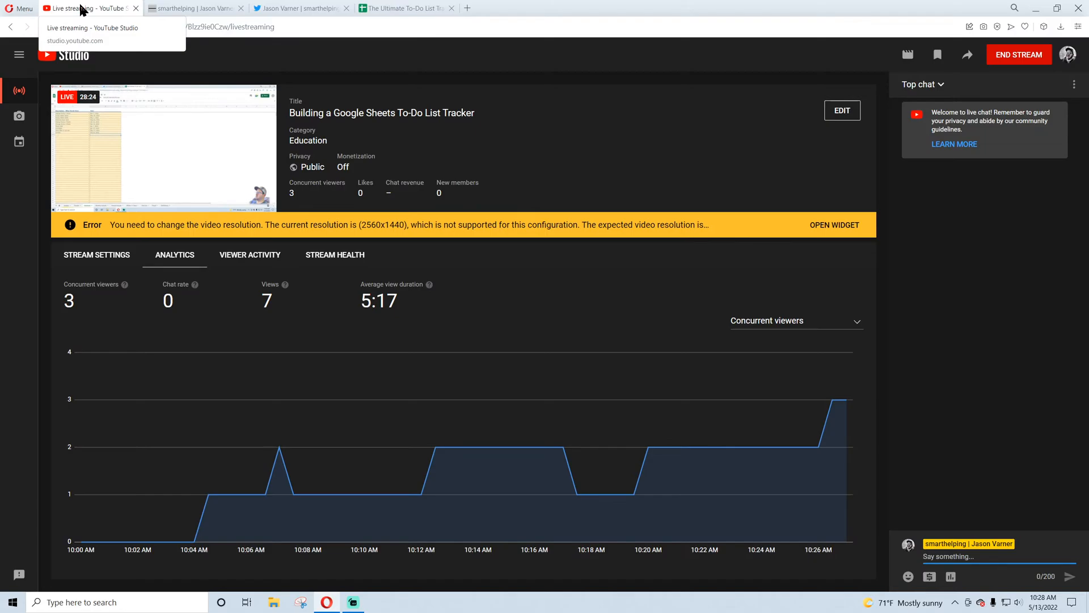
click(404, 9)
click(406, 320)
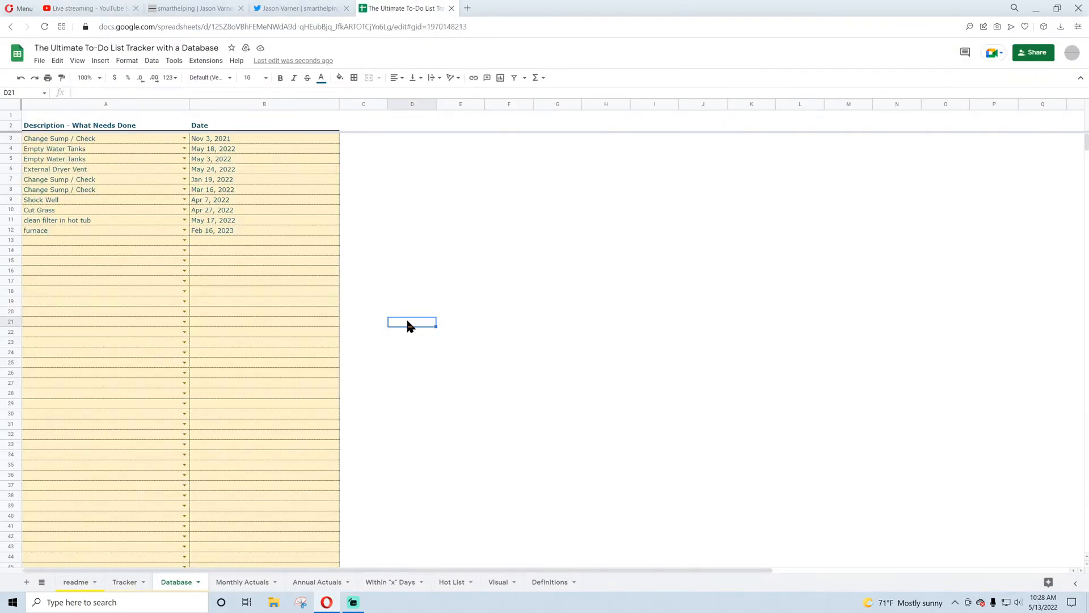
- Inspect the Last Done cells E5 and E8 on the Tracker sheet and return to the Database sheet
click(126, 582)
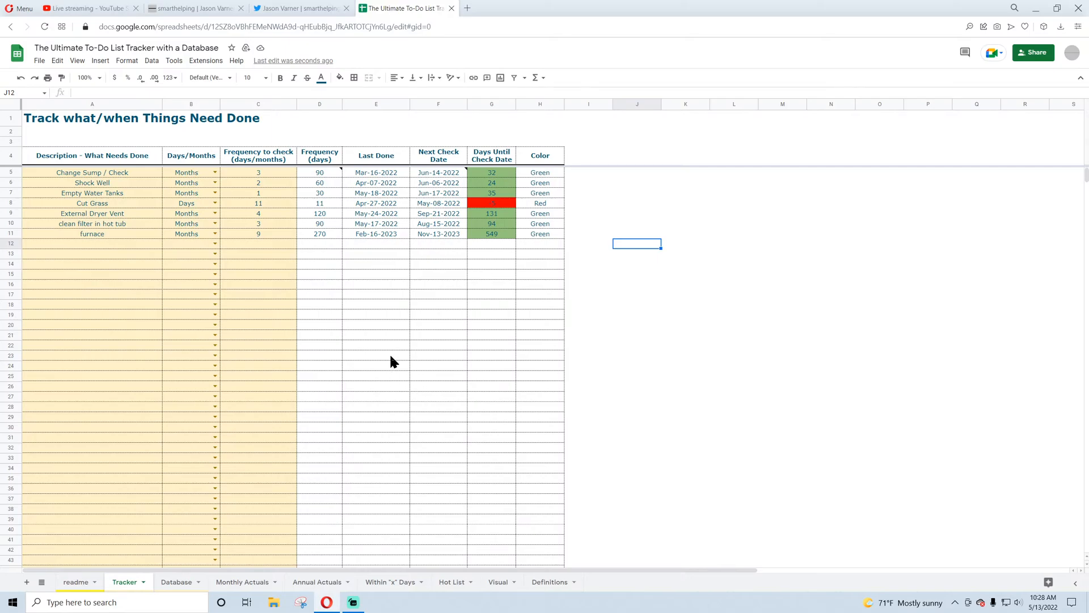
click(400, 293)
click(367, 170)
click(363, 202)
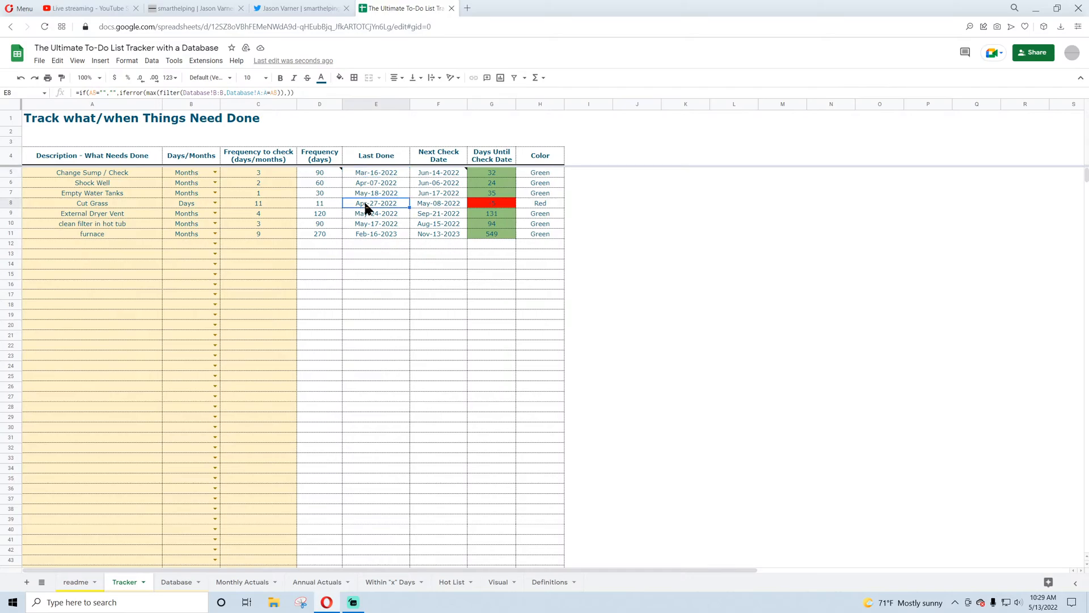
click(177, 581)
- View the smarthelping template page and the YouTube Studio live stream page, and return to the to-do list spreadsheet
click(193, 8)
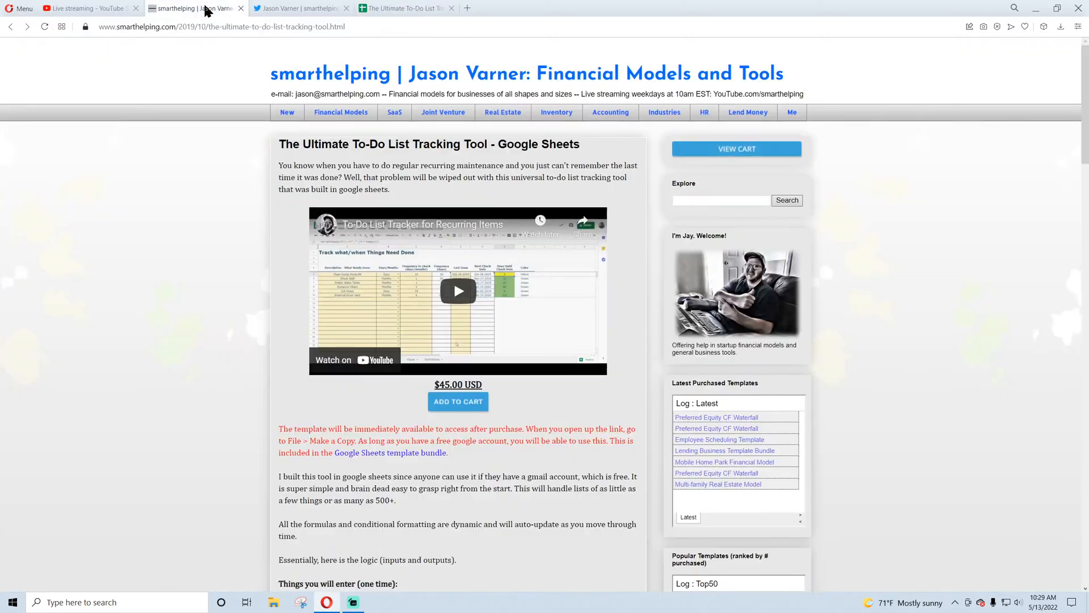
click(91, 9)
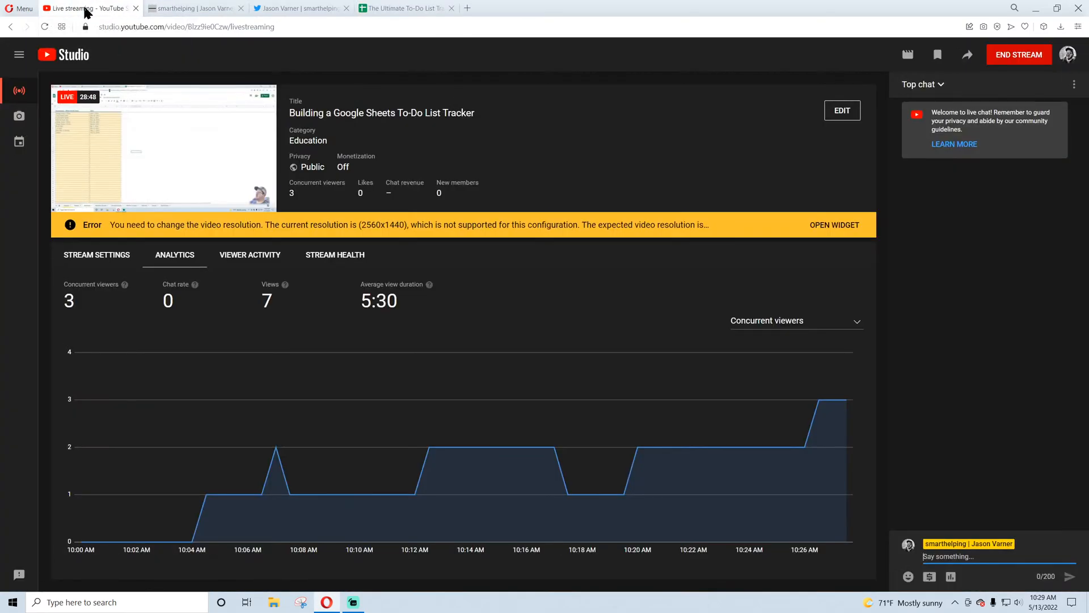
click(400, 6)
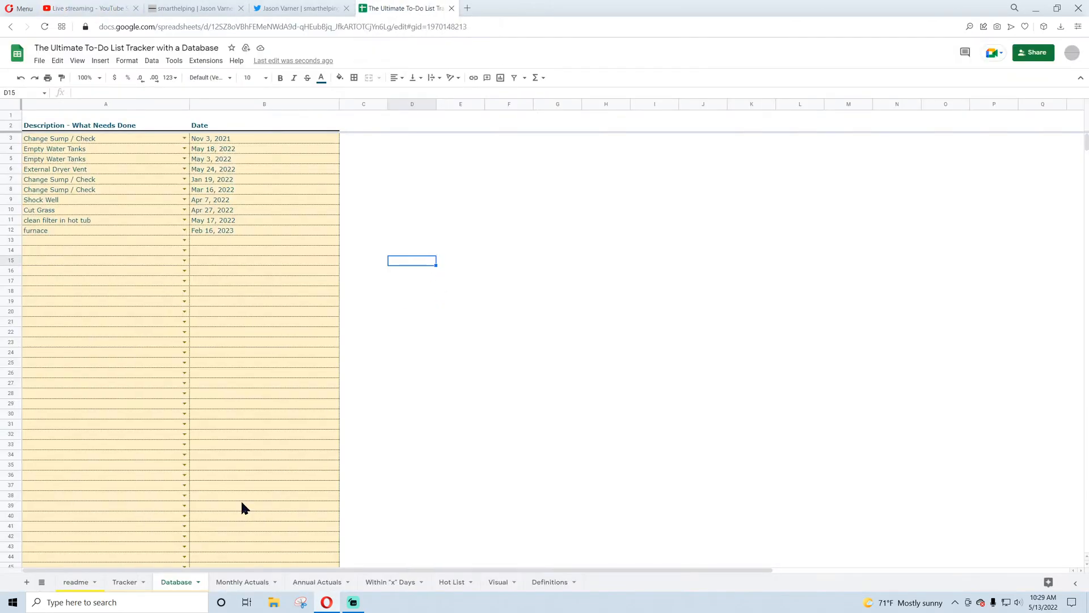
- Review the first two task descriptions, in cells A5 and A6, on the Tracker sheet
click(122, 582)
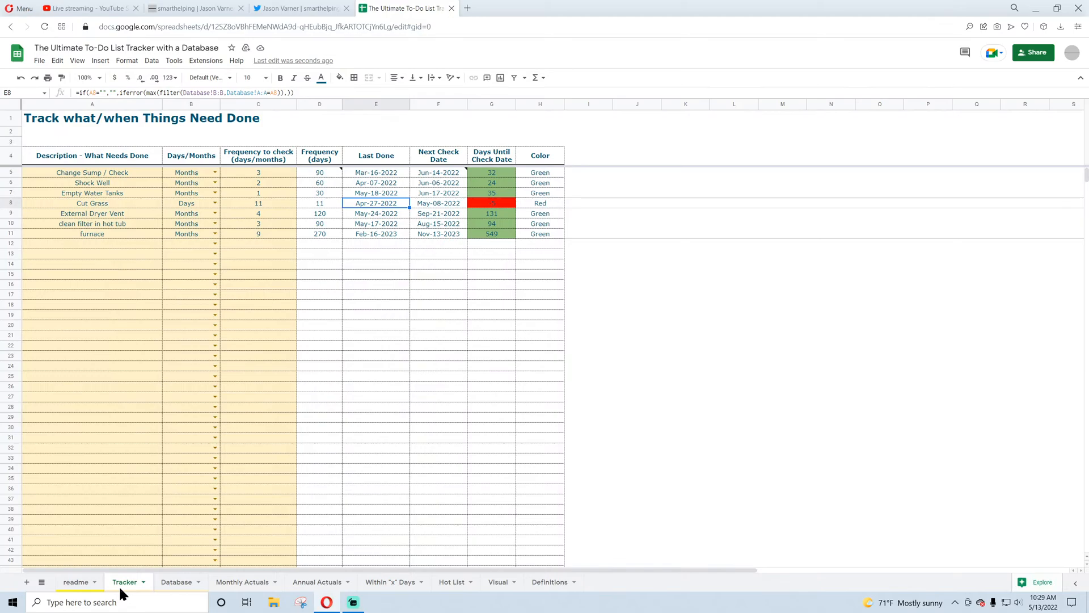
click(115, 173)
click(110, 183)
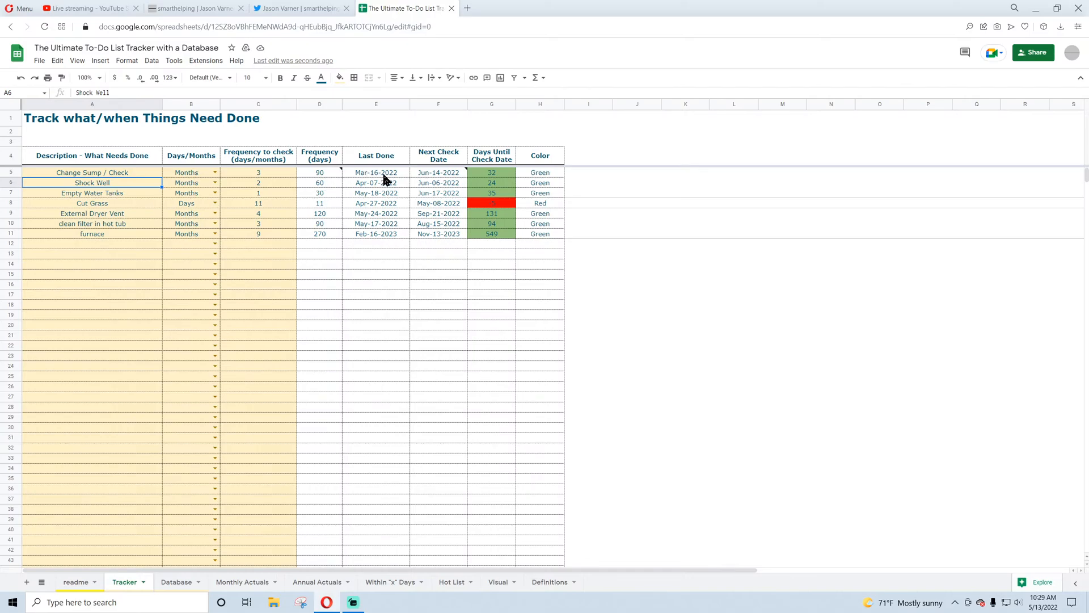
- Add the note "Enter the task item and date every time you complete the task." in cell E1 of the Database sheet
click(178, 585)
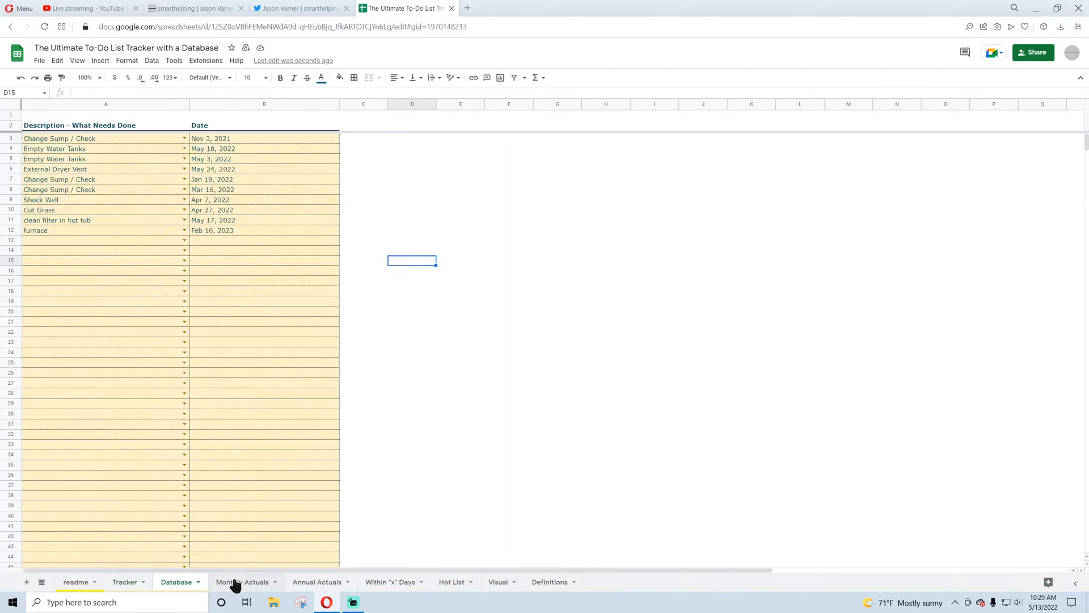
click(463, 116)
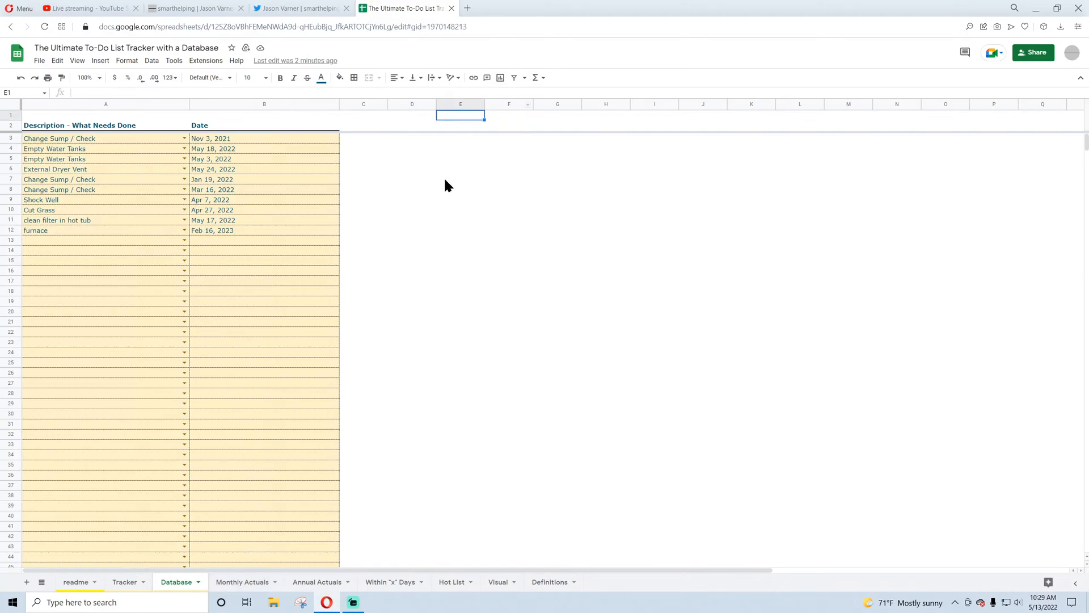
text(Enter the item and dat)
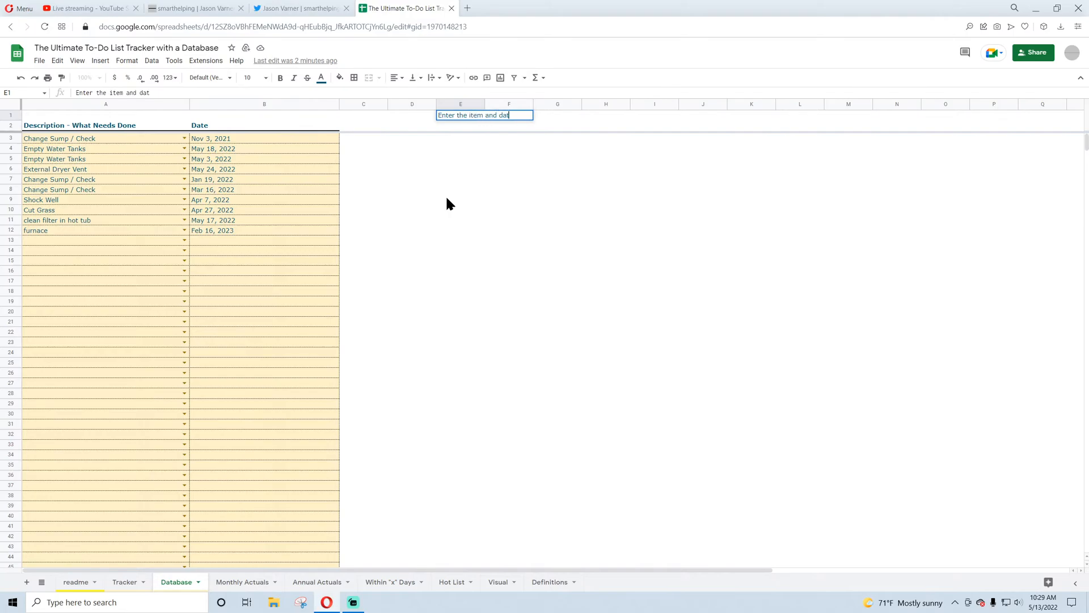
text(e every time you complete)
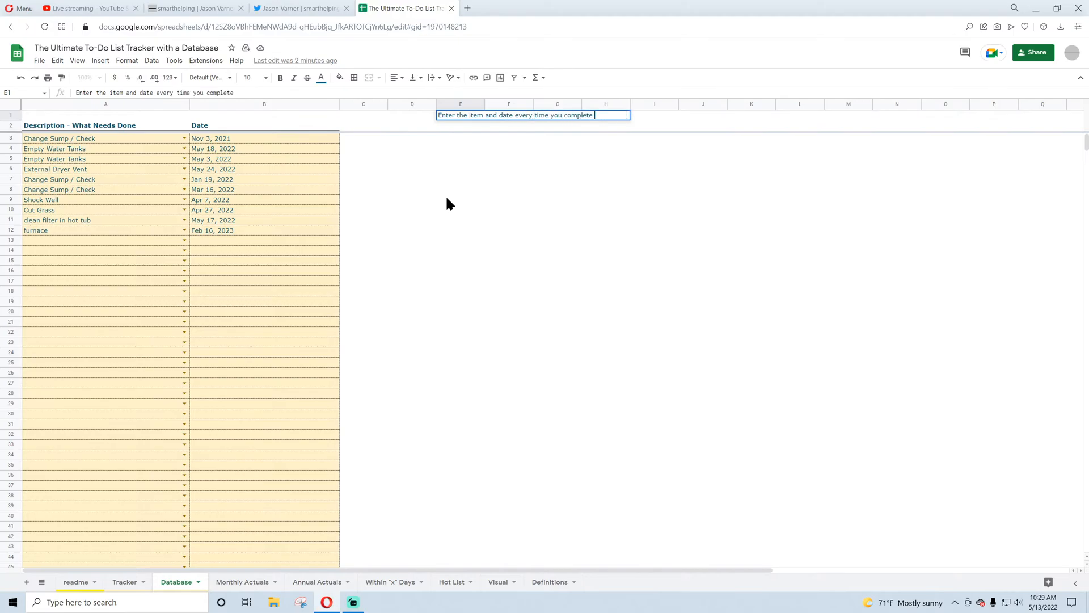
text( the task.)
double_click(478, 116)
text(task item)
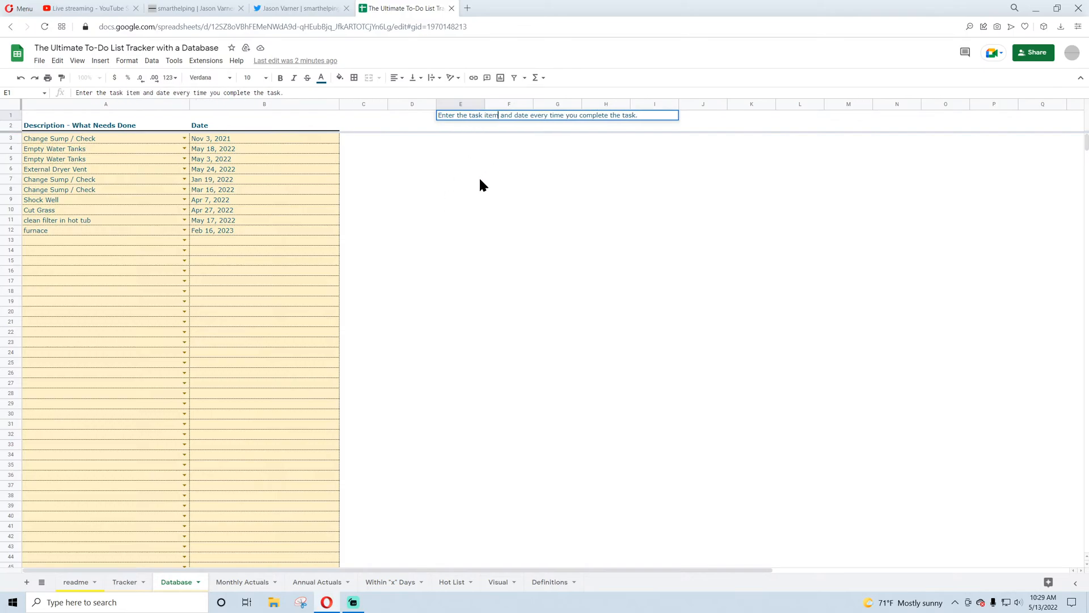
- Append "This will populate the 'Last Done' column E in the 'tracker' tab automatically." to the note in Database cell E1
click(649, 115)
text(This will populate the)
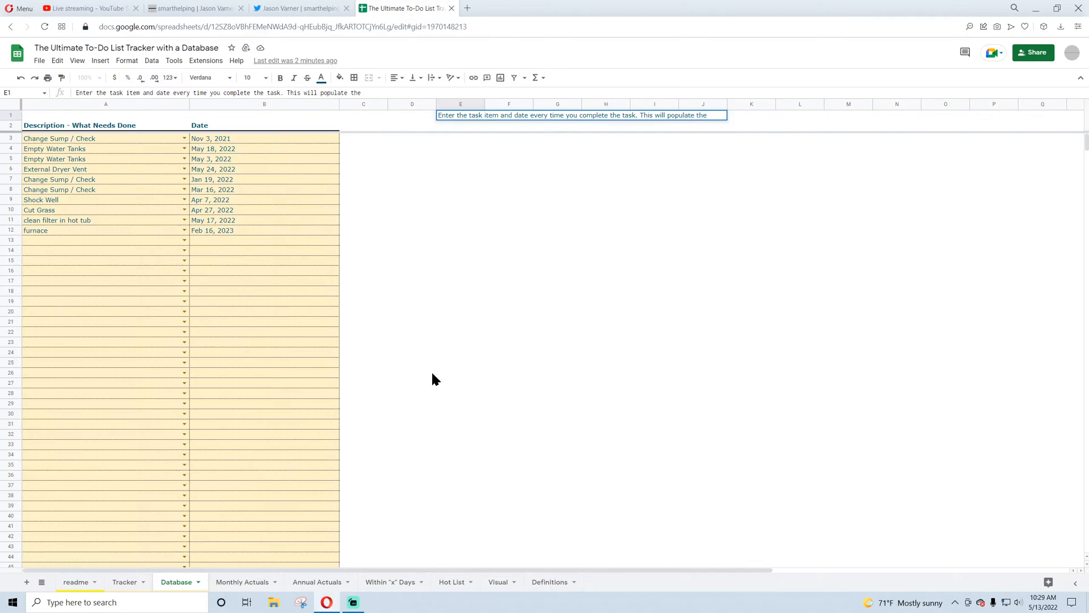
click(126, 583)
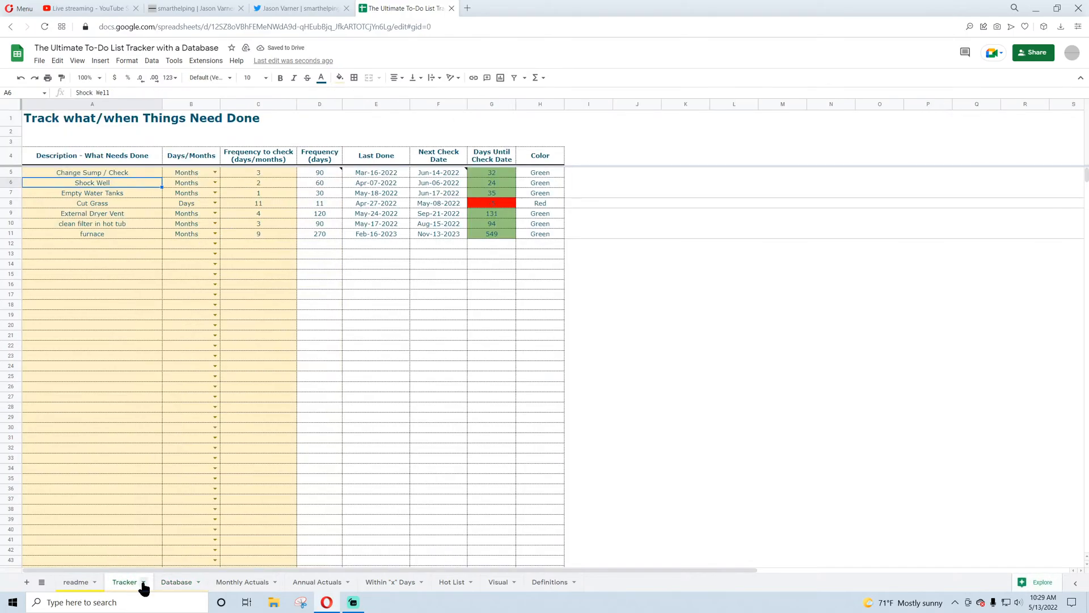
click(178, 584)
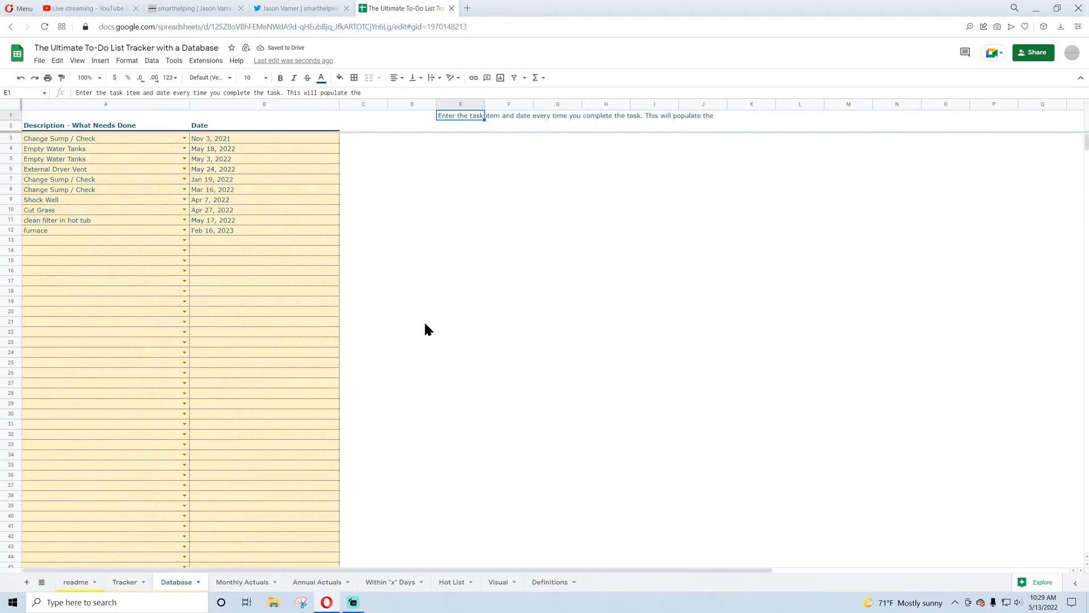
click(384, 92)
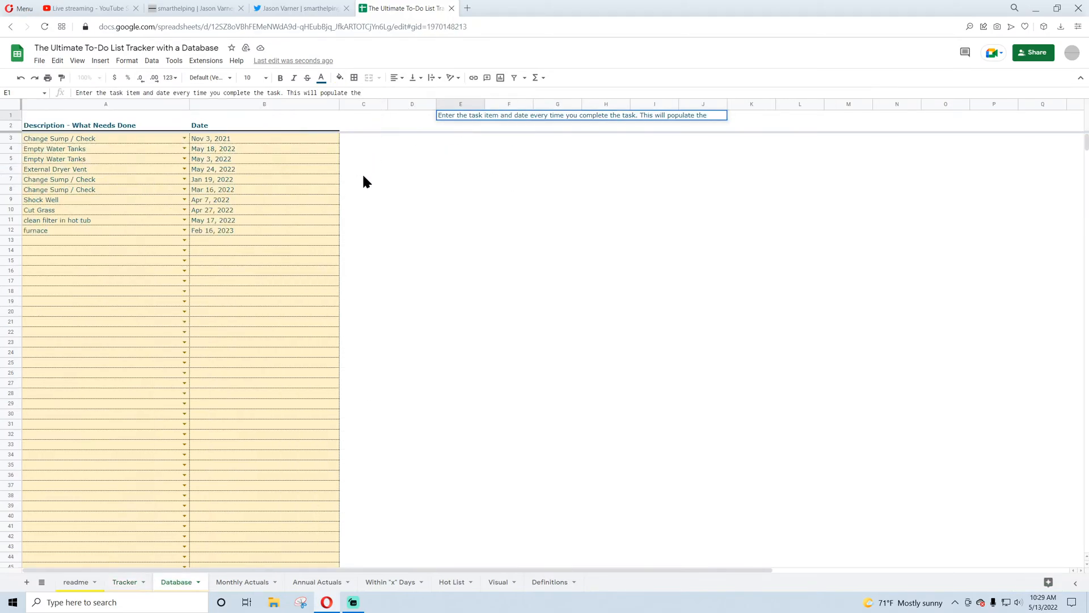
text('Last Done' column E )
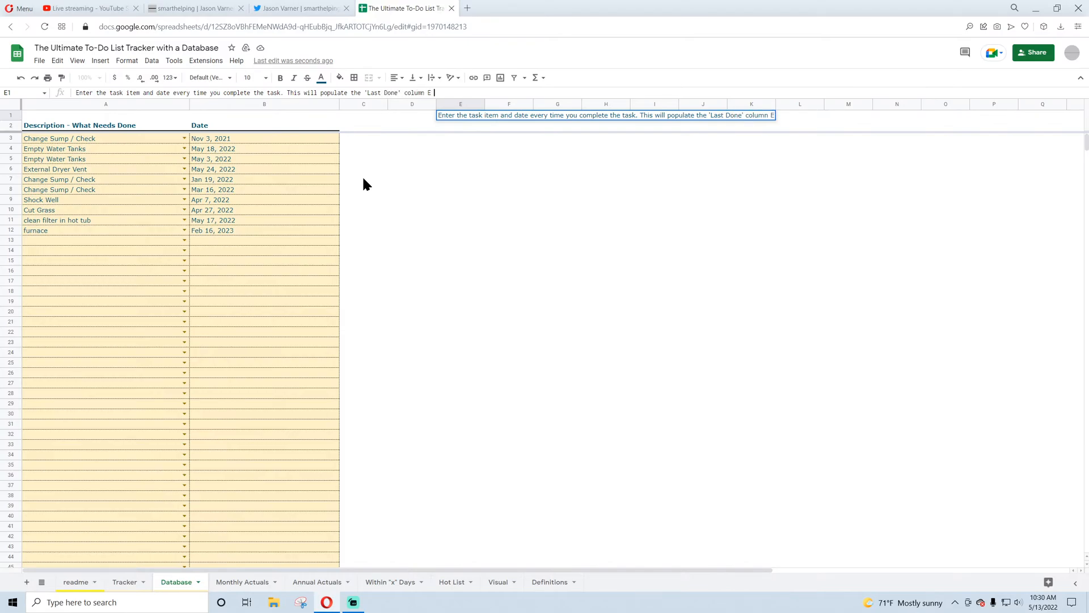
text(in the 'tracker')
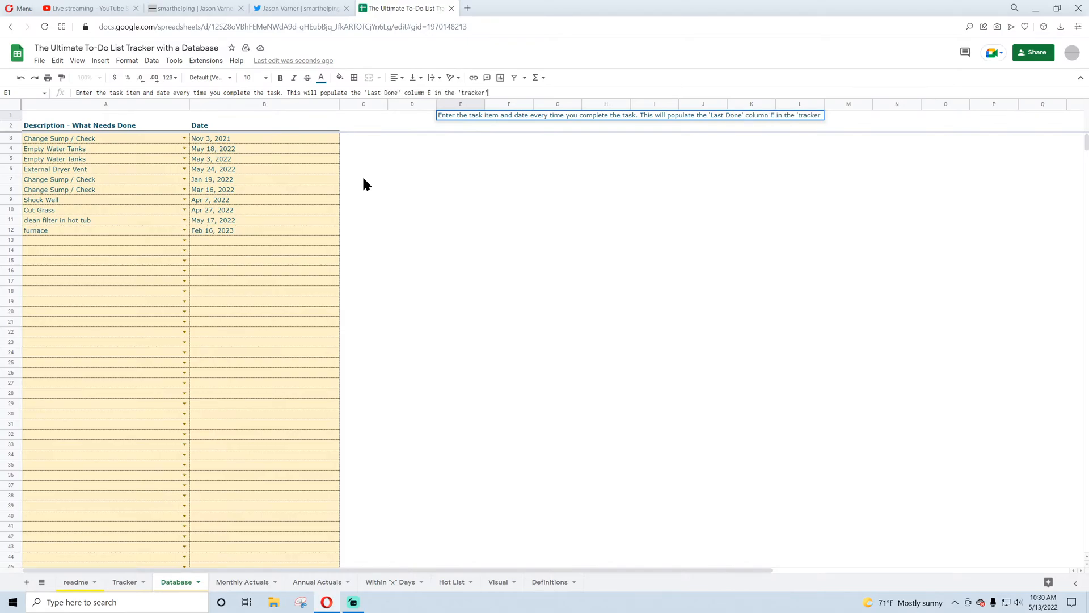
text( tab automatically.)
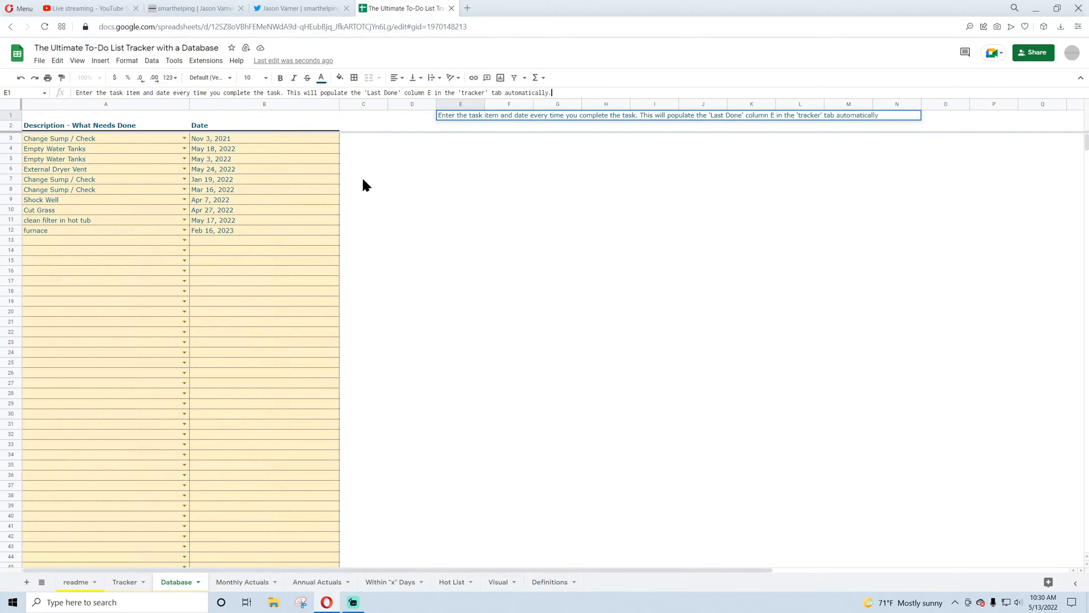
key(Return)
- Compare the Last Done dates in Tracker cells E5 and E6 with the Change Sump / Check dates in the Database sheet
click(132, 584)
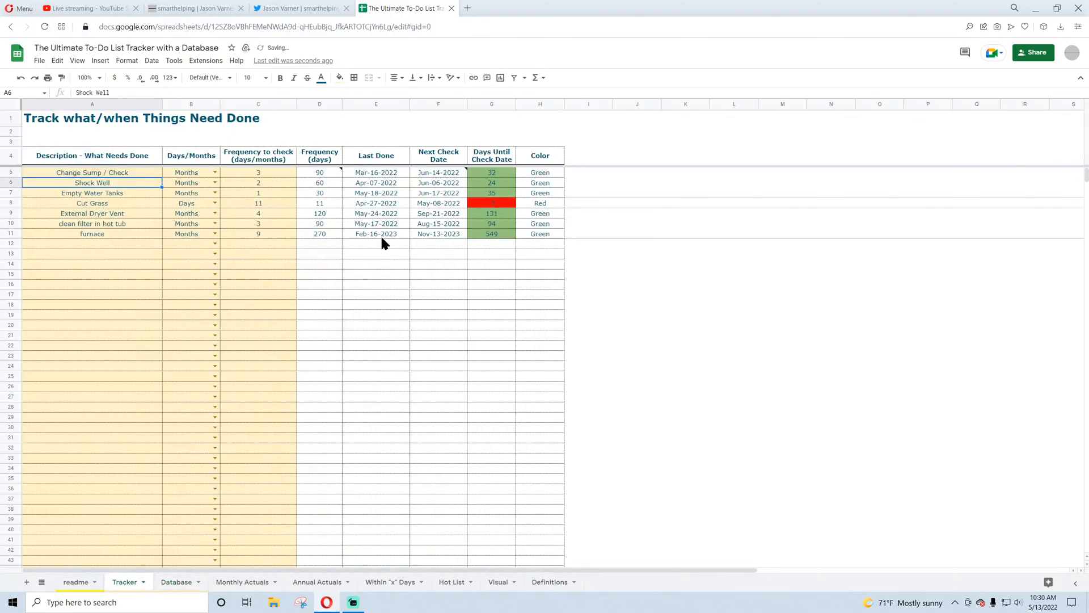
click(397, 170)
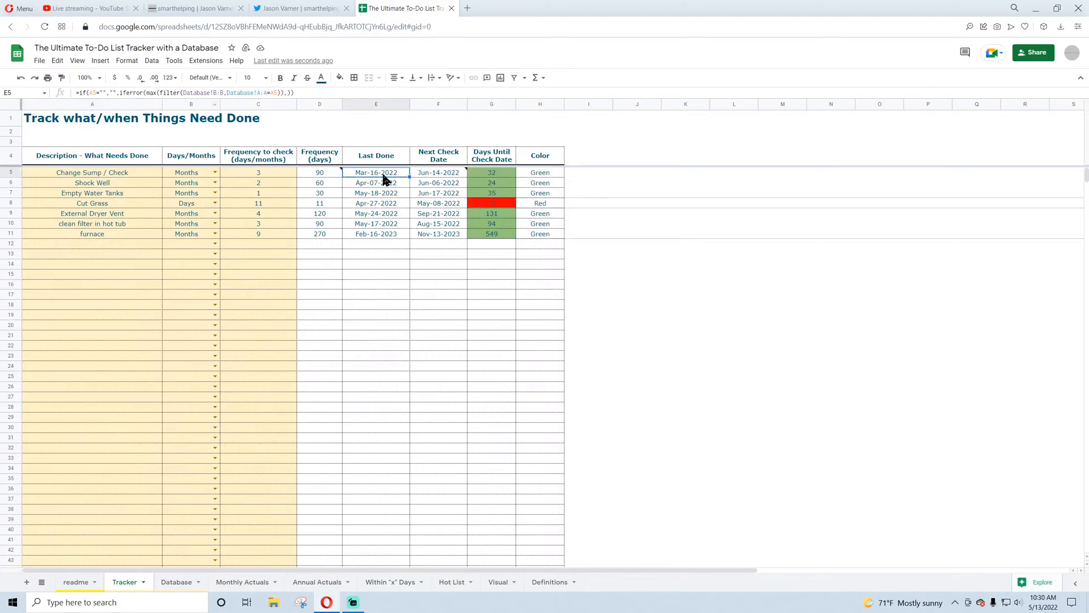
click(376, 183)
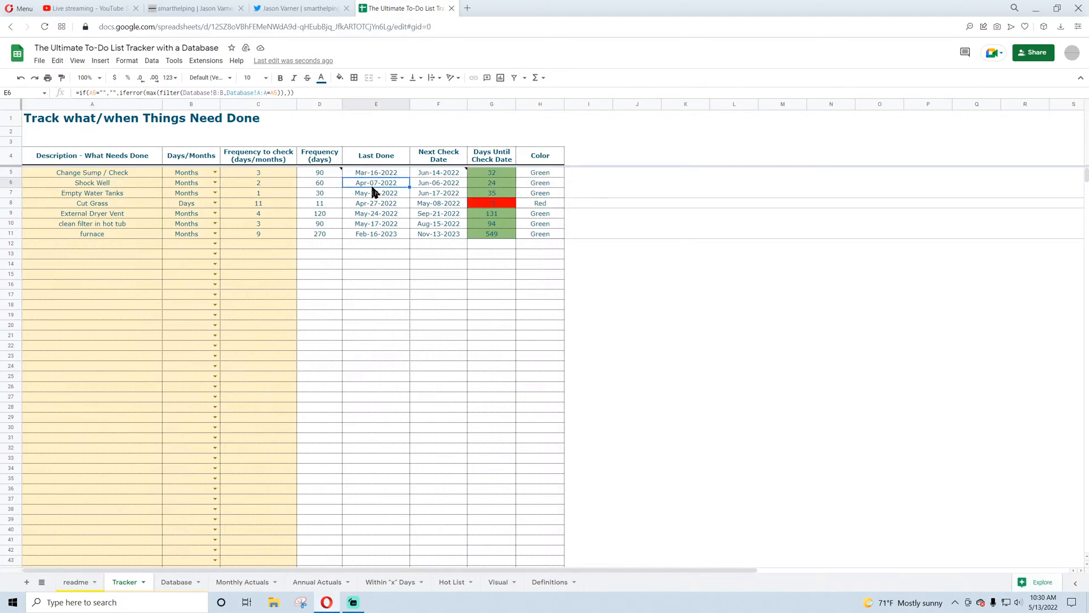
click(374, 175)
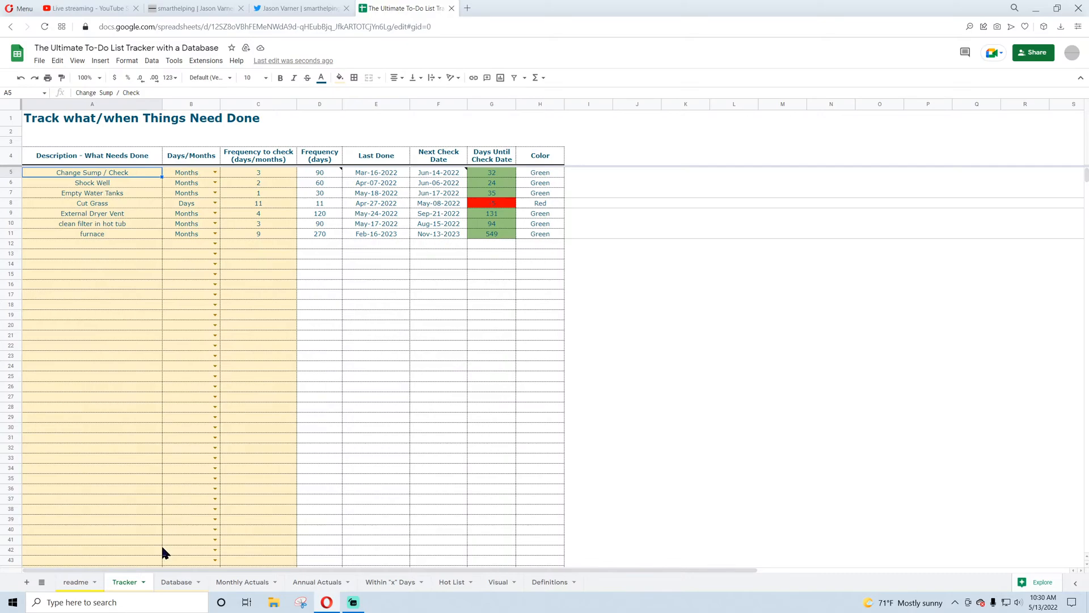
click(175, 581)
click(217, 140)
click(217, 193)
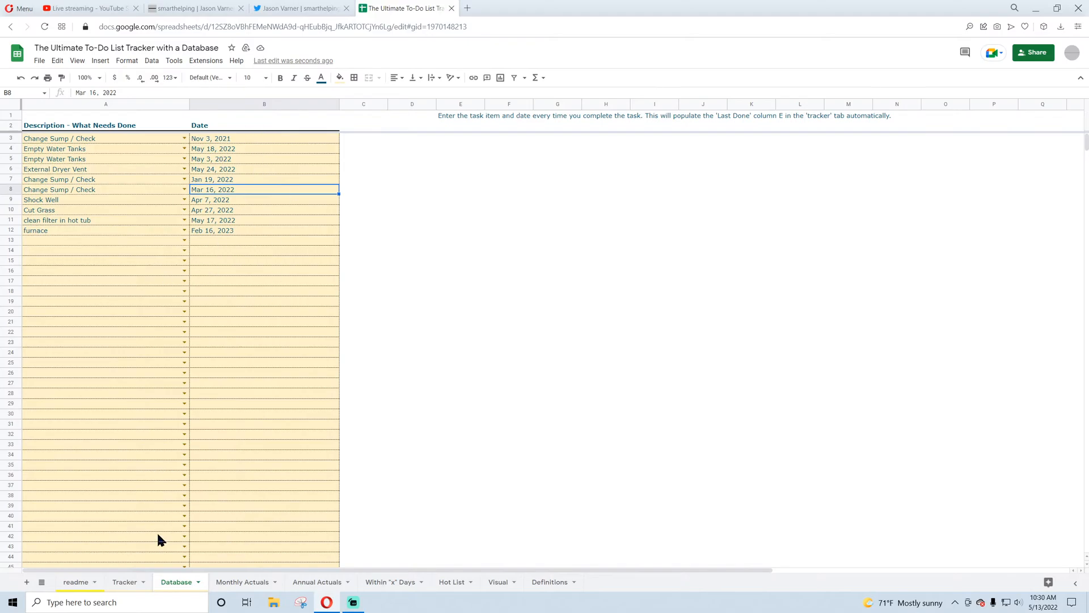
- Examine the FILTER part of the Last Done formula in Tracker cell E5 and leave the formula unedited
click(128, 583)
click(380, 172)
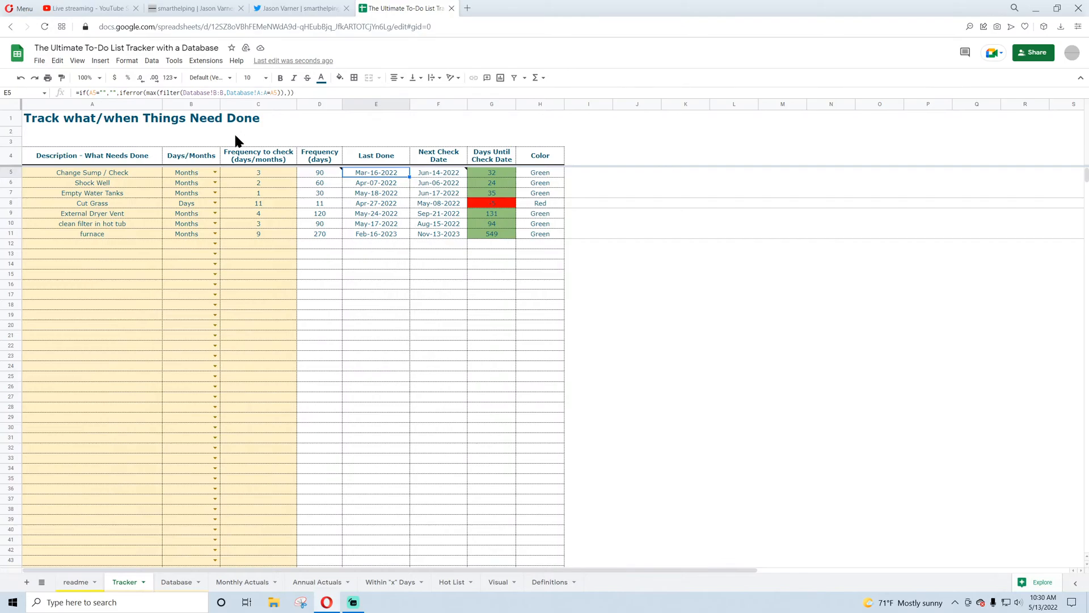
click(153, 92)
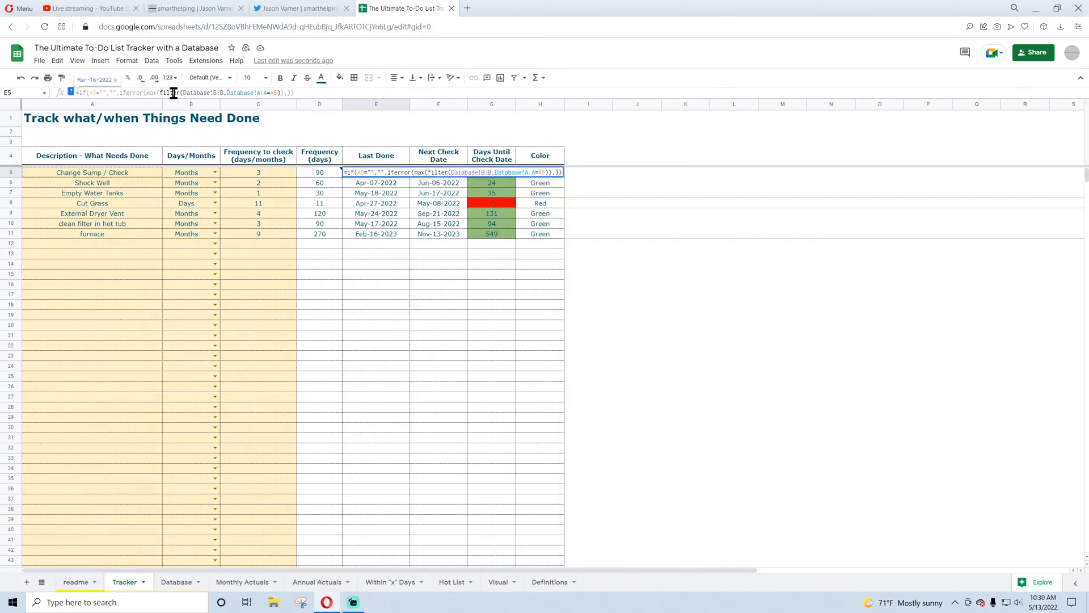
drag(163, 92, 284, 93)
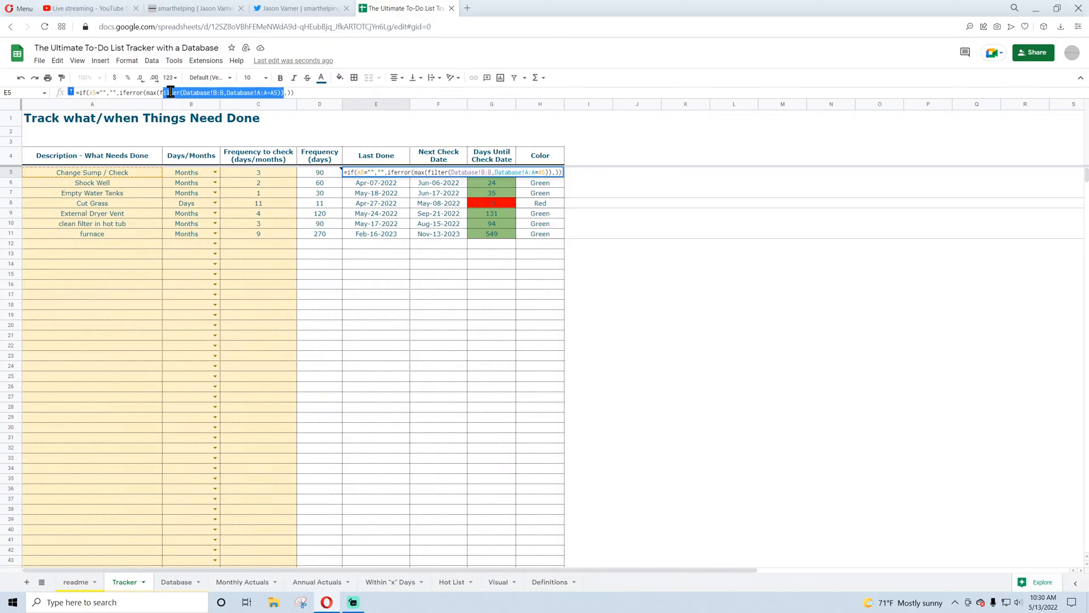
drag(160, 93, 286, 96)
key(Escape)
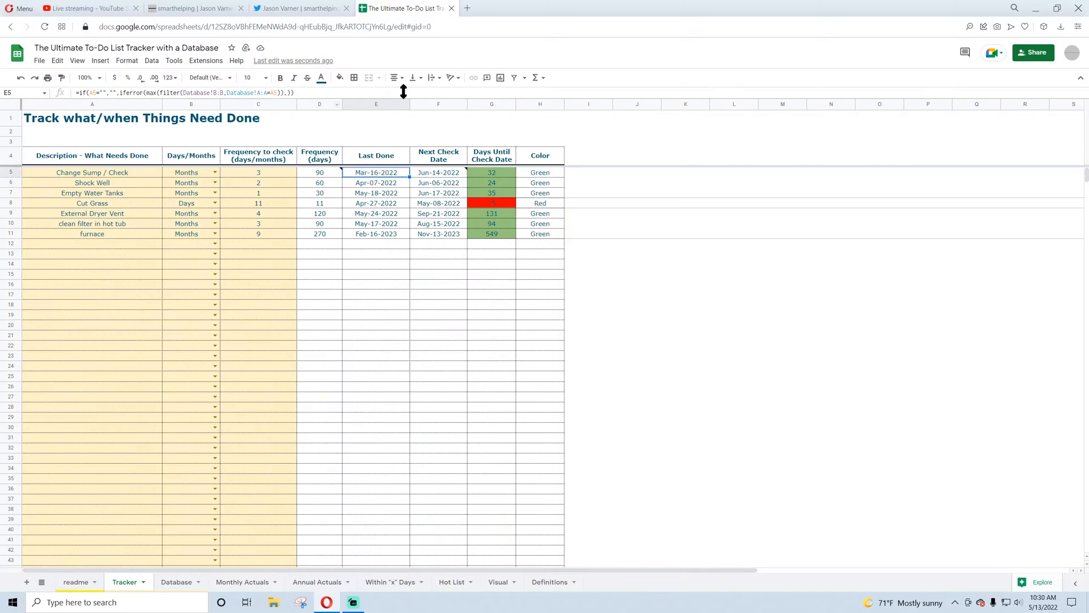
- Review the Last Done and Next Check Date formulas and the Frequency (days) values in the Tracker rows
click(379, 184)
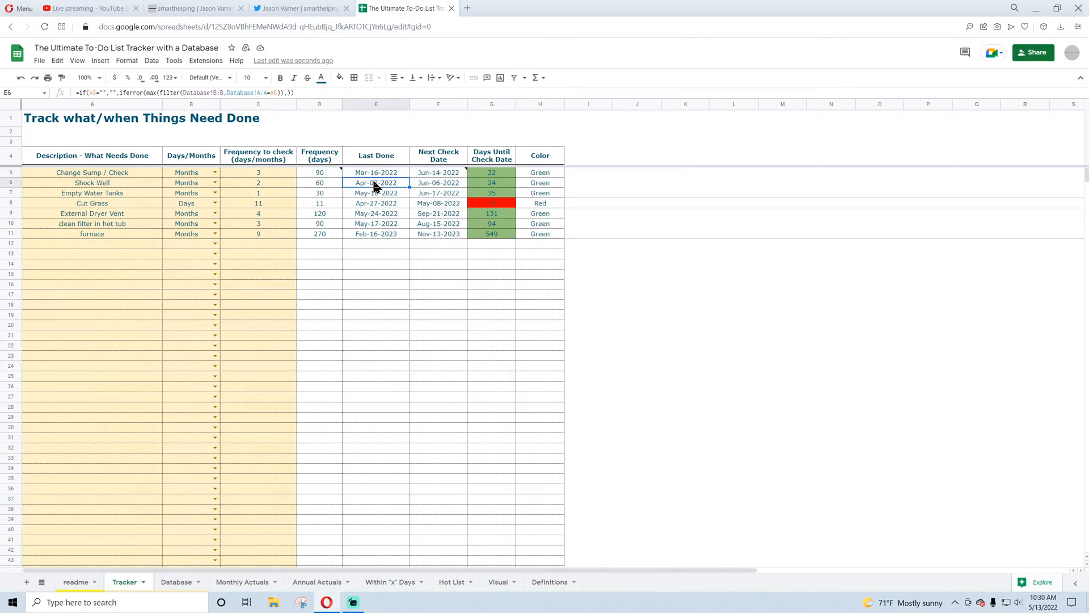
click(374, 194)
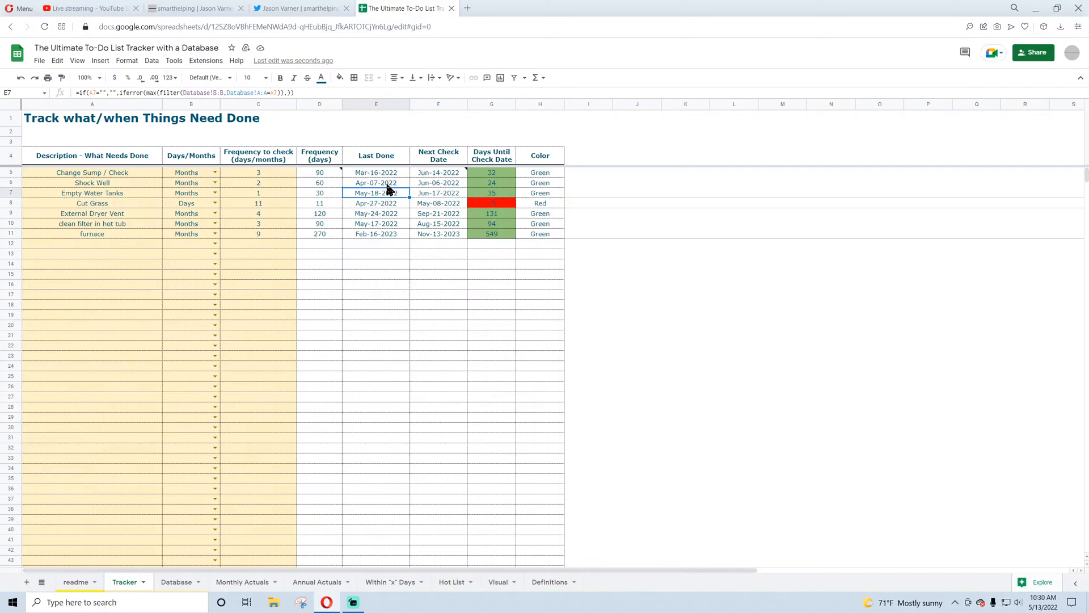
click(434, 176)
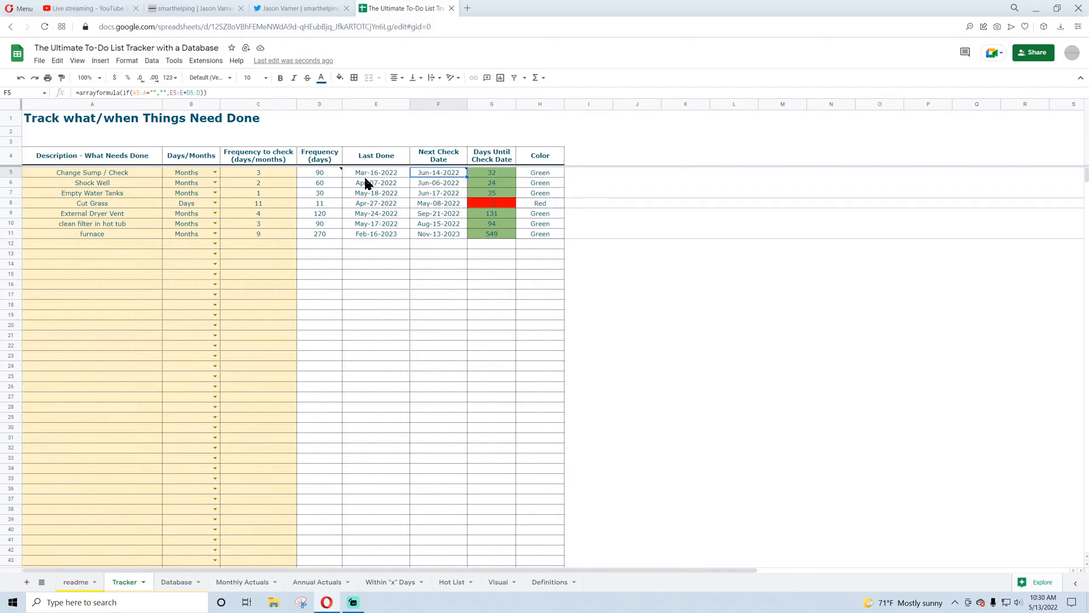
click(320, 177)
click(319, 194)
click(323, 226)
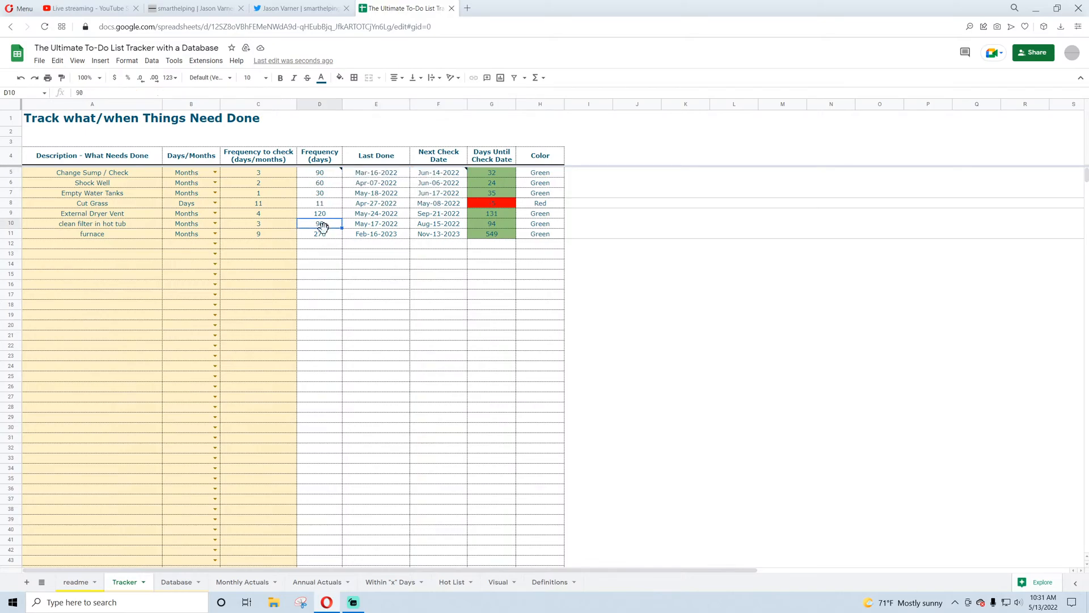
click(322, 234)
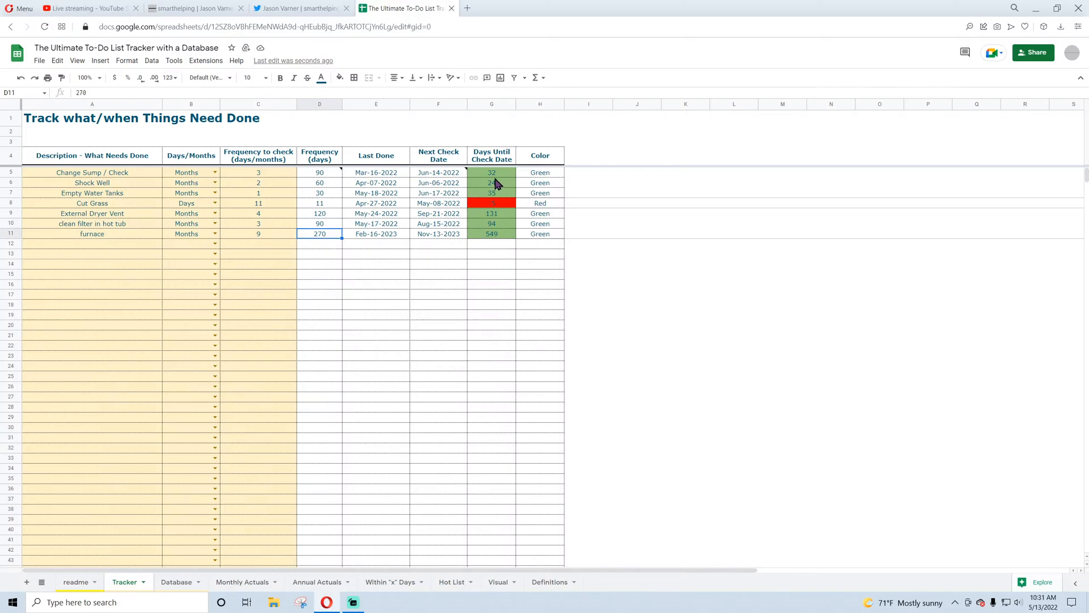
- Examine the Days Until Check Date formula in Tracker cell G5 and the Color lookup formula in H5, leaving both unedited
mouse_move(427, 175)
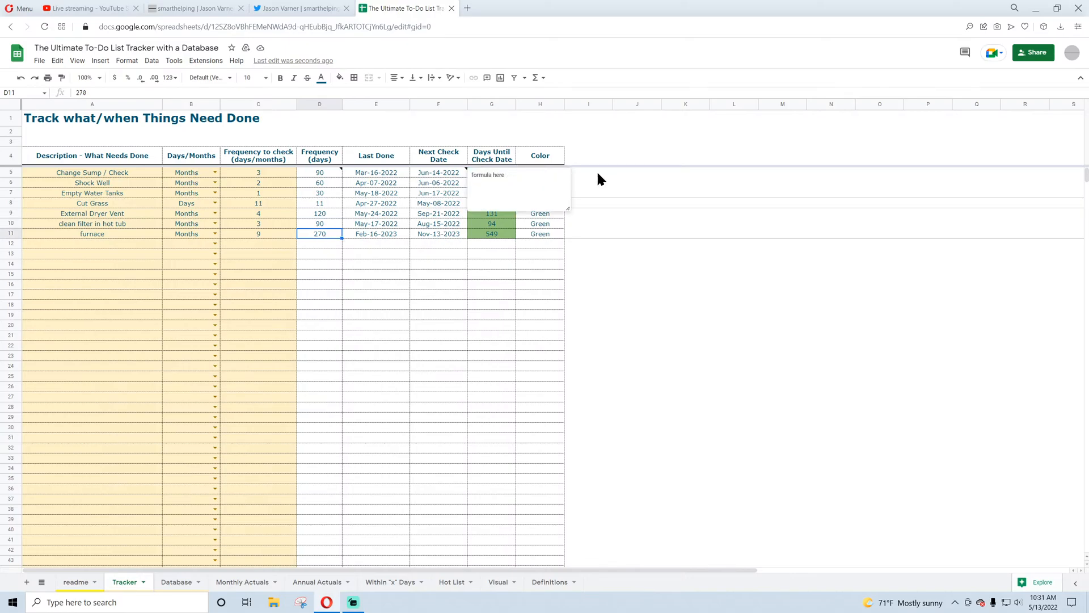
double_click(494, 173)
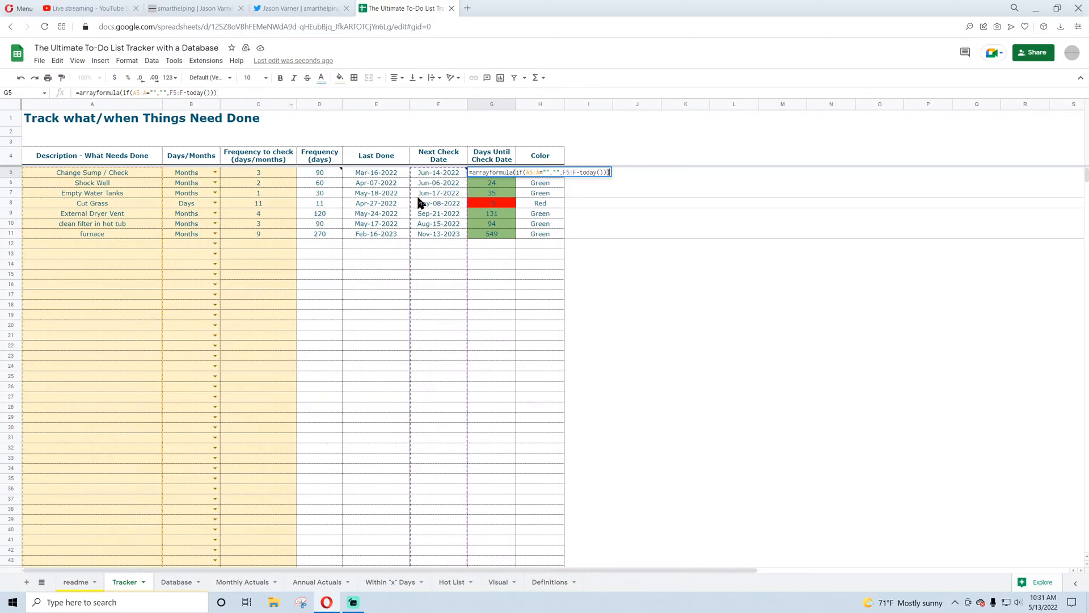
key(Return)
click(445, 172)
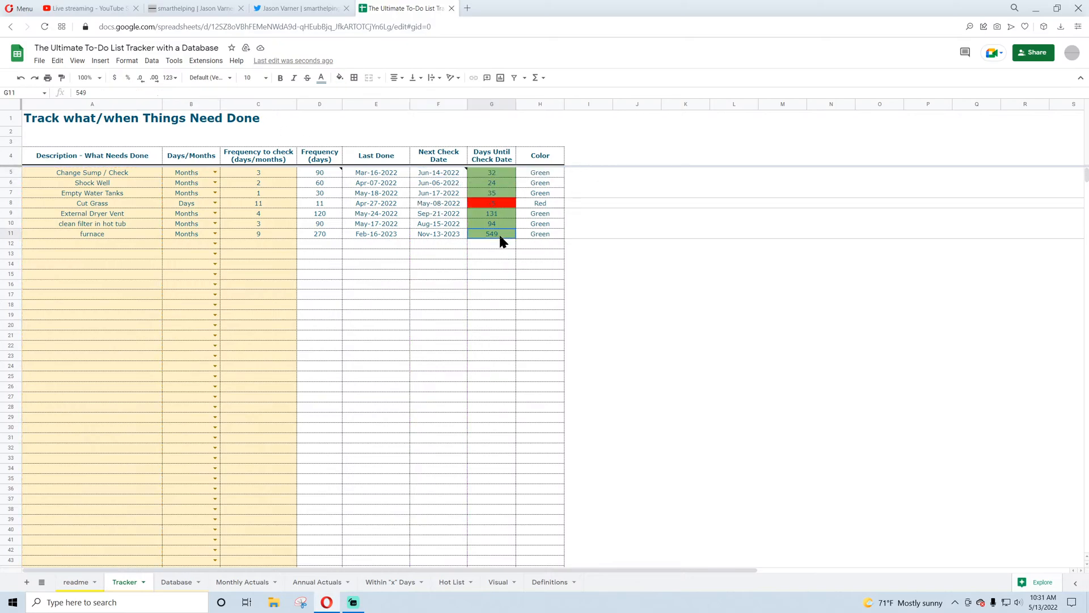
click(482, 173)
click(543, 180)
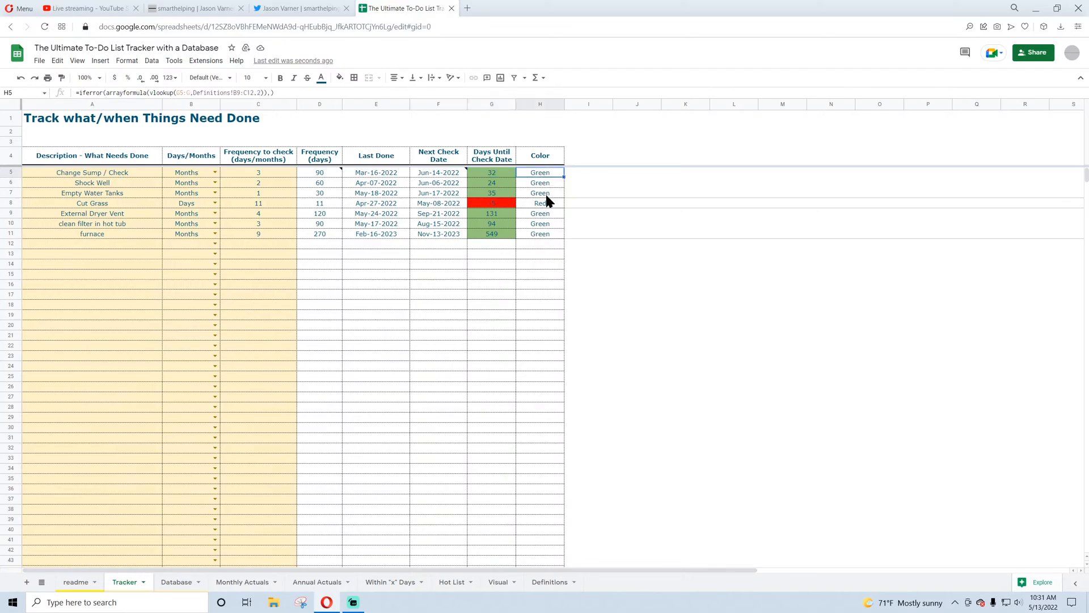
- Look through the Database, Monthly Actuals and Annual Actuals sheets
click(179, 583)
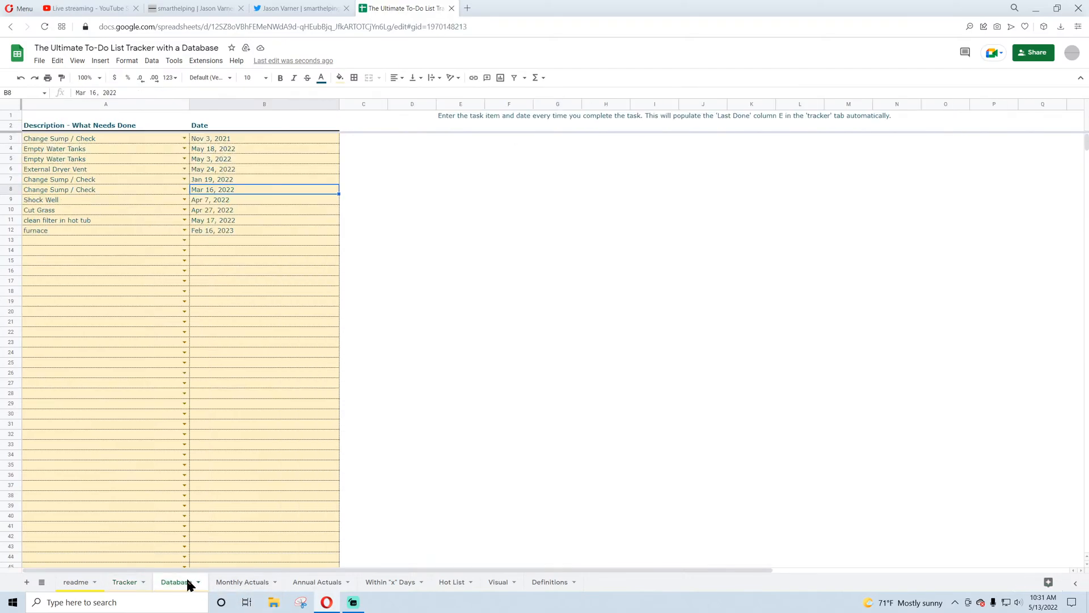
click(232, 585)
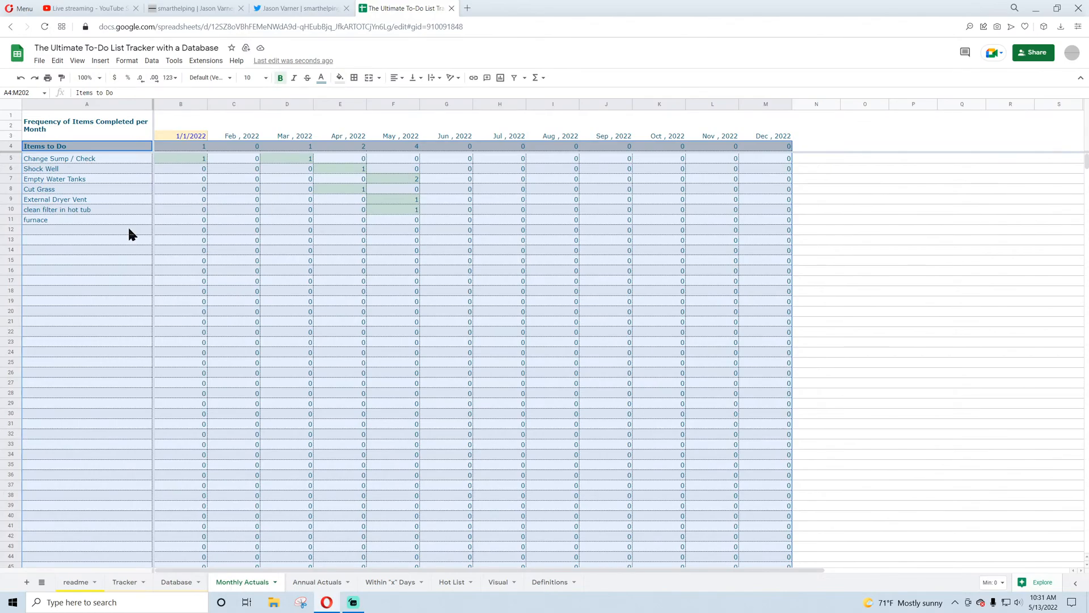
click(302, 583)
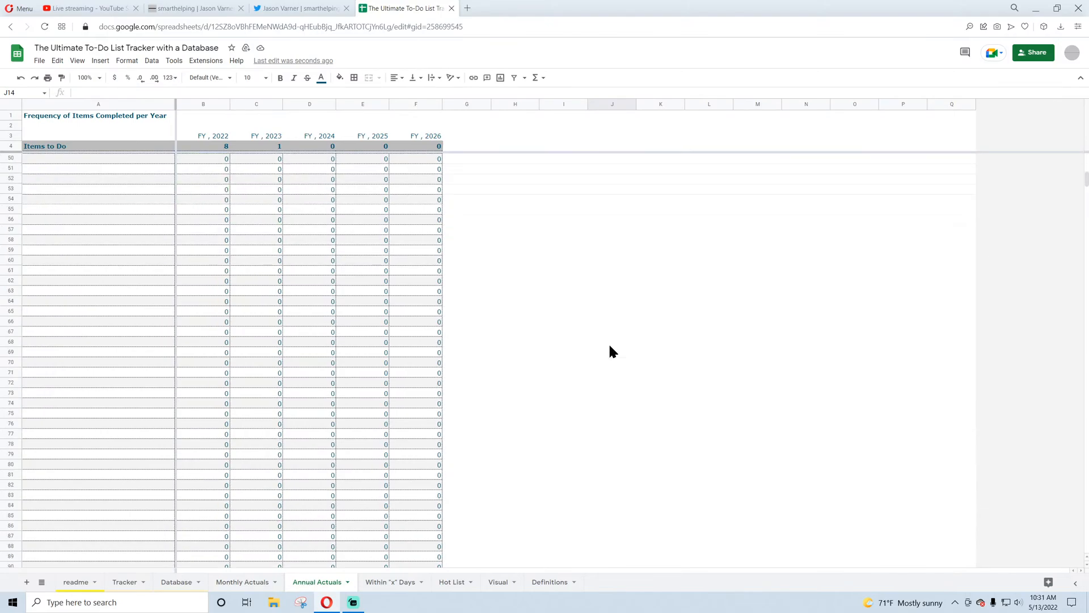
- Insert a blank chart on the Annual Actuals sheet, place it beside the table just under the header rows, and widen it
click(596, 168)
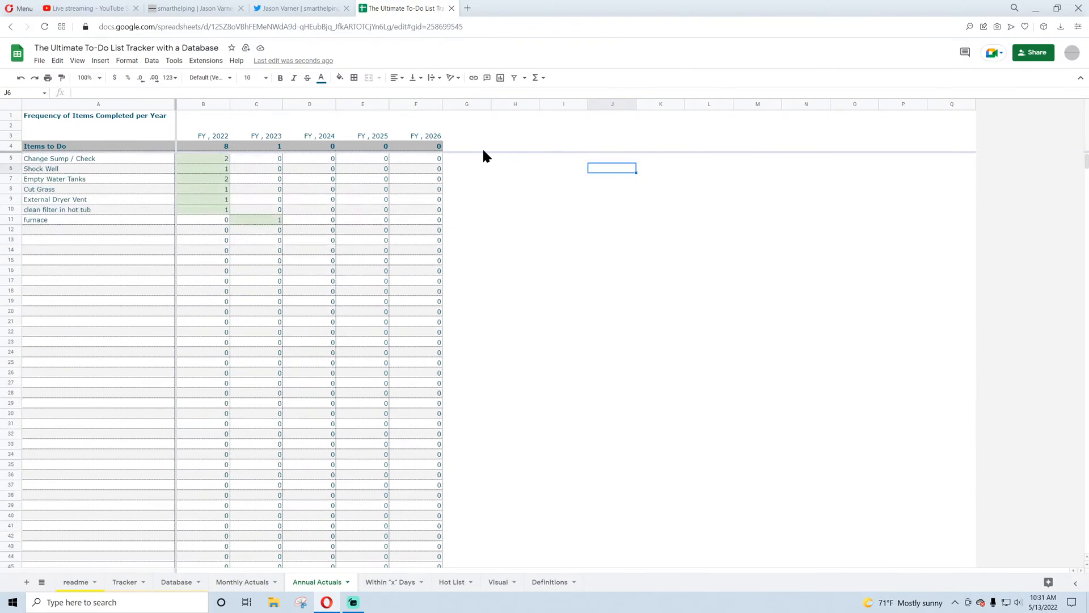
click(100, 60)
click(130, 150)
drag(525, 248, 688, 180)
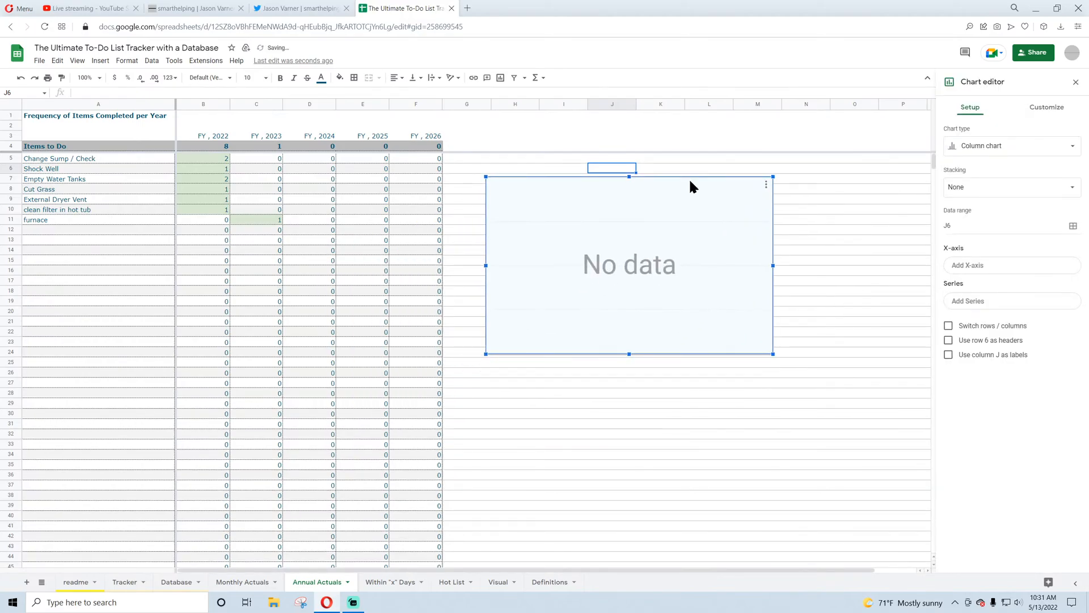
drag(672, 218, 683, 168)
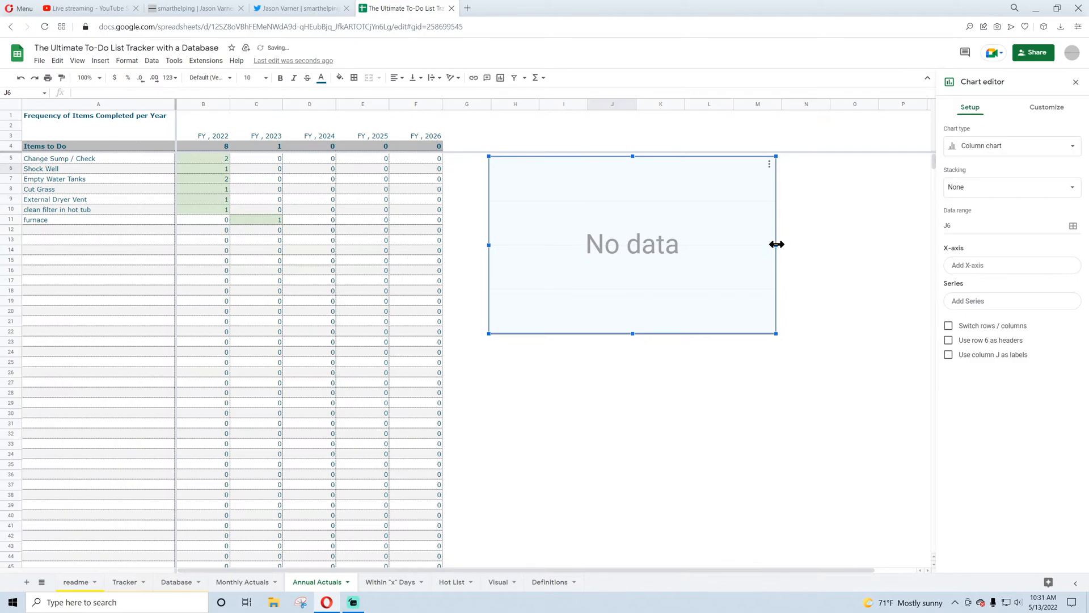
drag(777, 246, 914, 245)
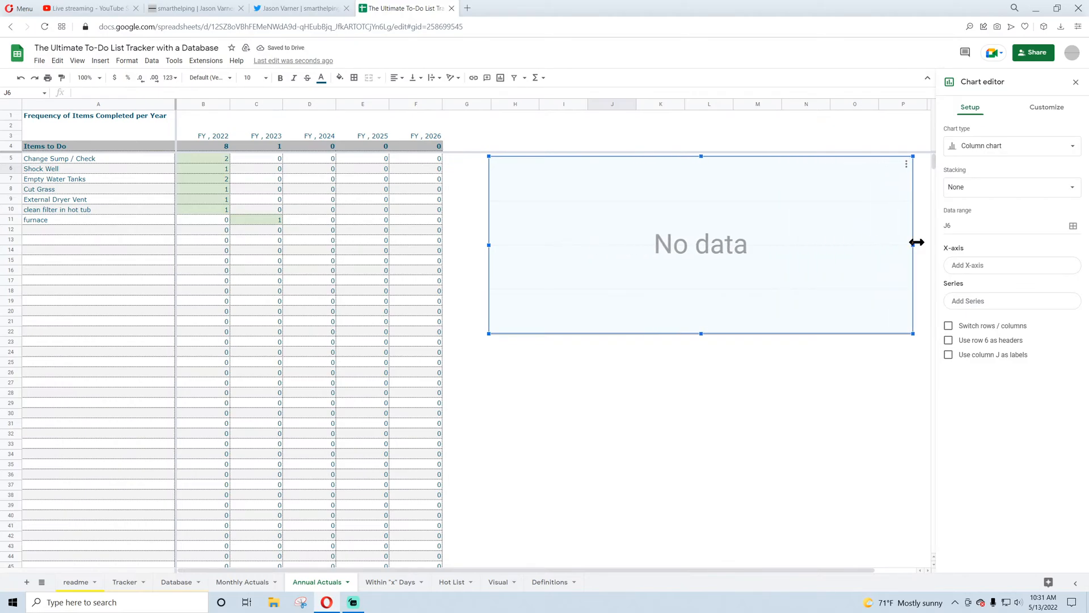
- Set the Annual Actuals chart's data range to A3:F30
click(1073, 225)
key(BackSpace)
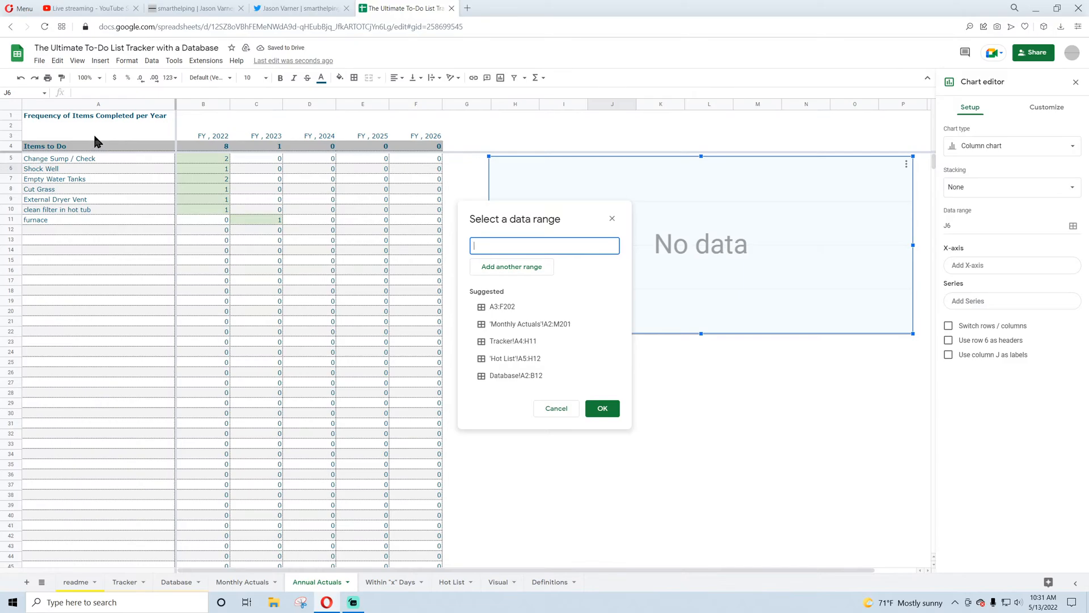
drag(95, 136, 393, 415)
click(602, 408)
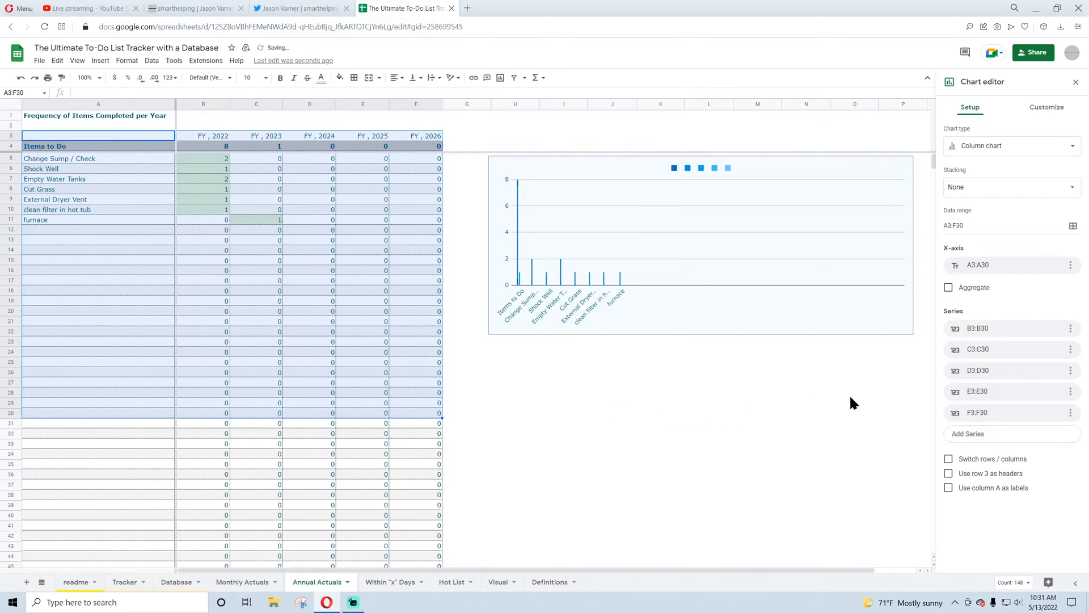
- Use column A as labels and row 3 as headers, switch the chart's rows and columns, and remove the Items to Do series
click(964, 495)
click(964, 481)
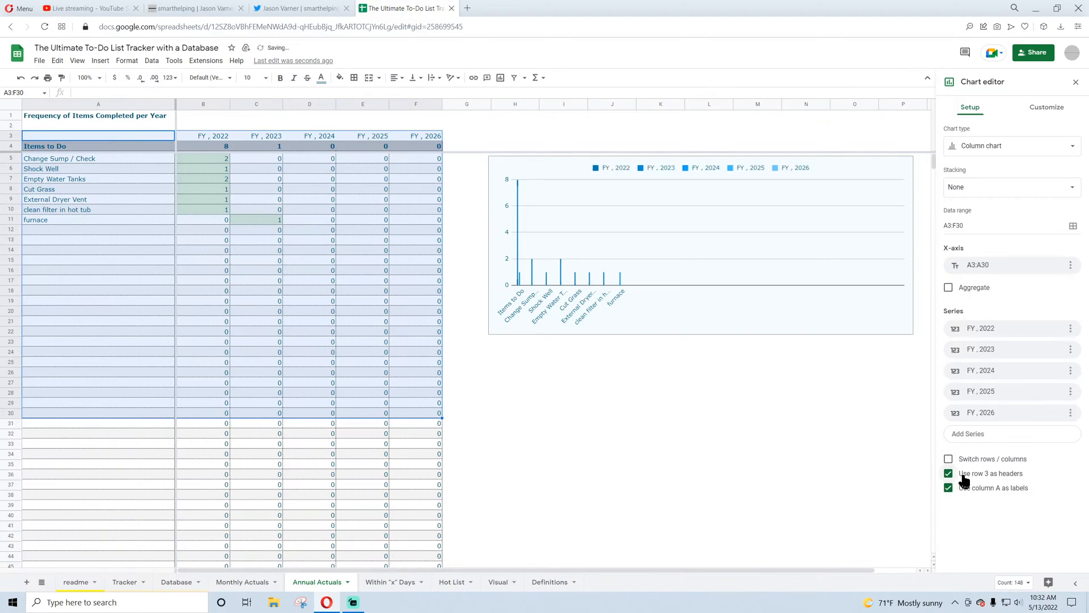
click(971, 458)
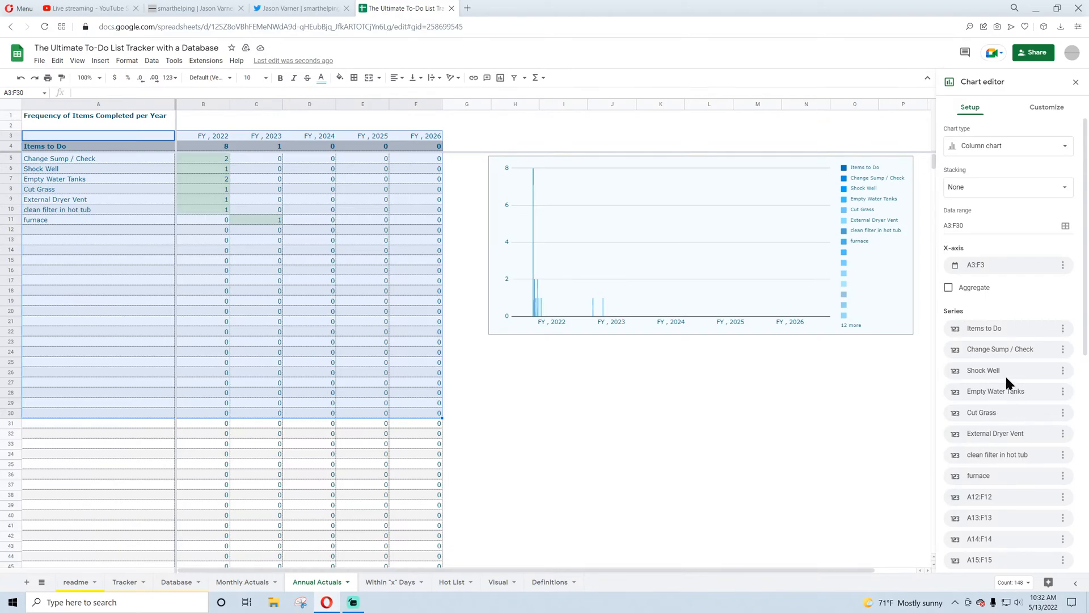
click(1062, 328)
click(1036, 348)
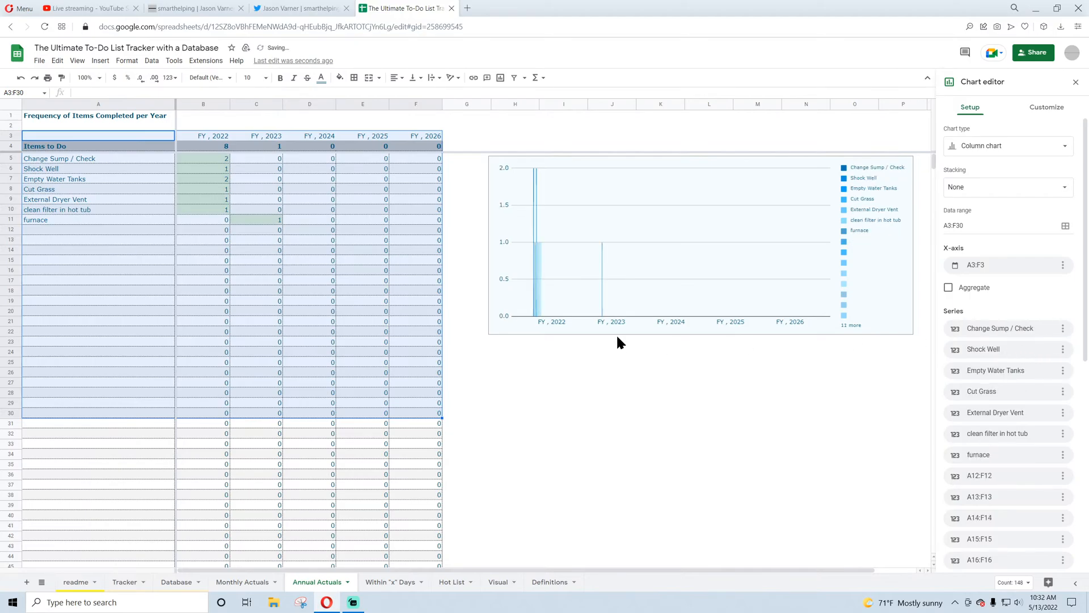
- Move the chart closer to the yearly table and enlarge it to span columns G to Q down to about row 41
drag(569, 165, 548, 163)
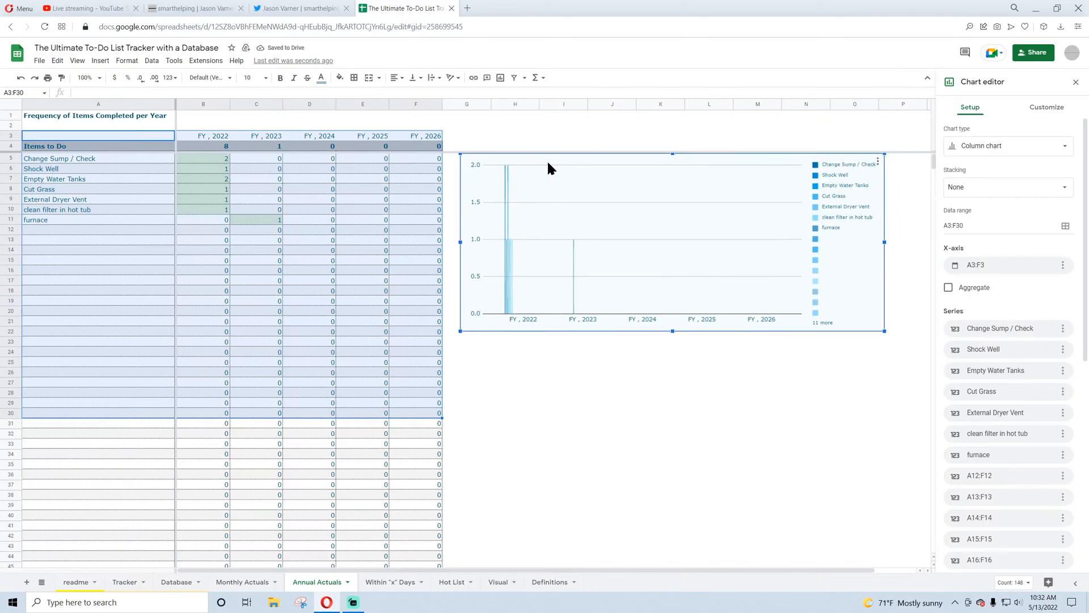
drag(892, 252, 975, 252)
click(1076, 82)
click(904, 253)
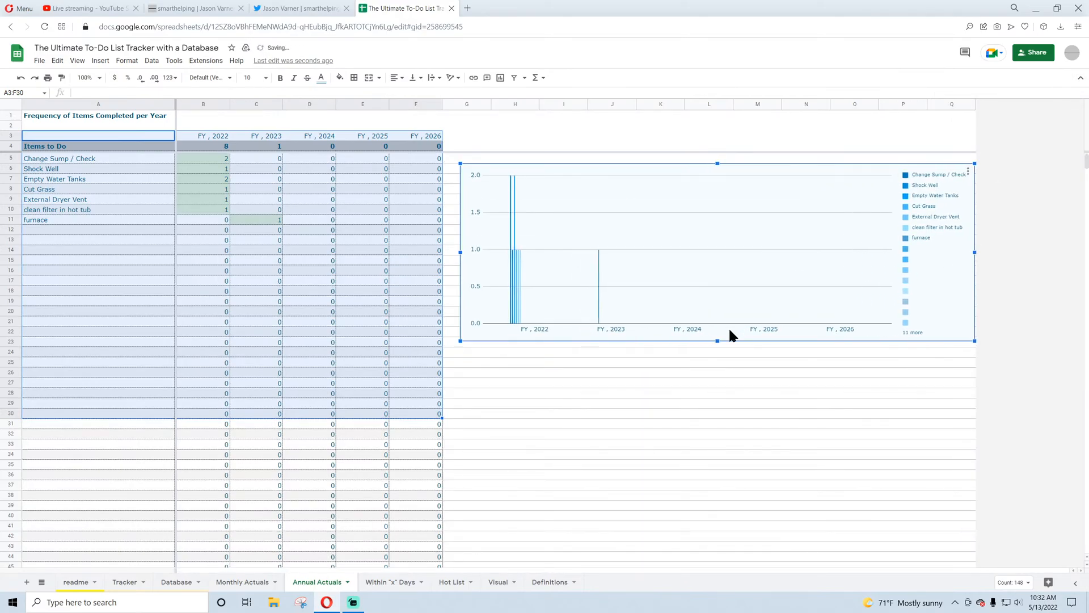
drag(718, 343, 723, 528)
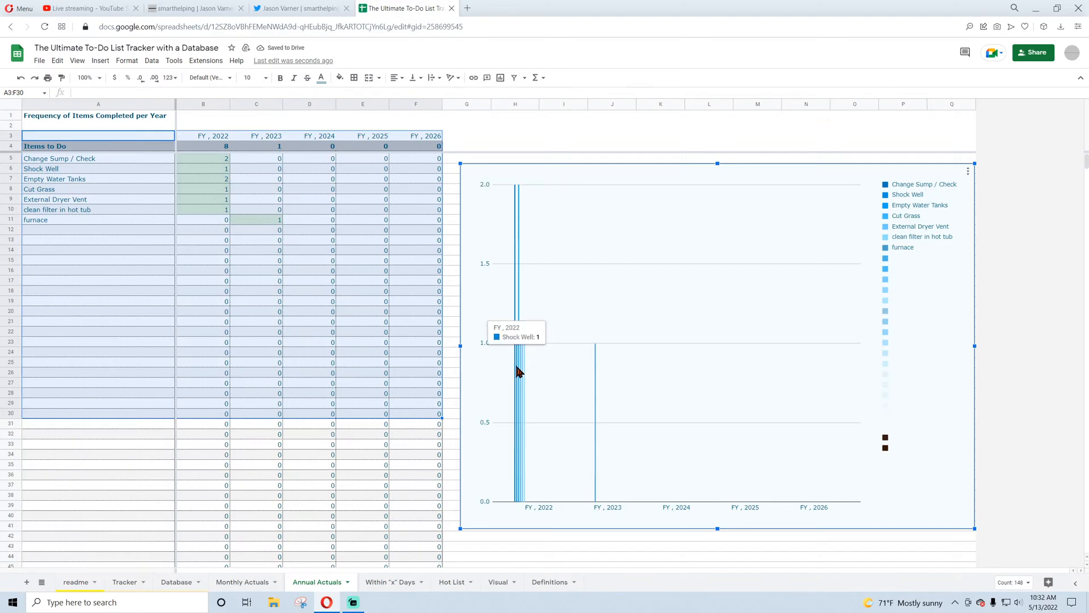
- Inspect the chart's FY 2022 bars, check the live stream analytics in YouTube Studio, and return to the spreadsheet
mouse_move(515, 367)
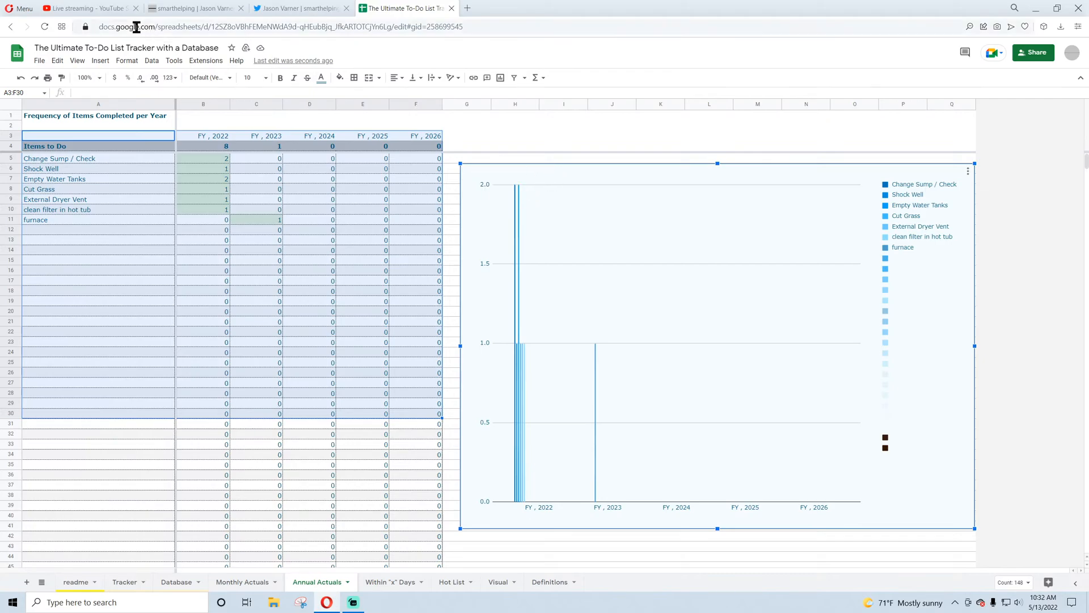
click(93, 9)
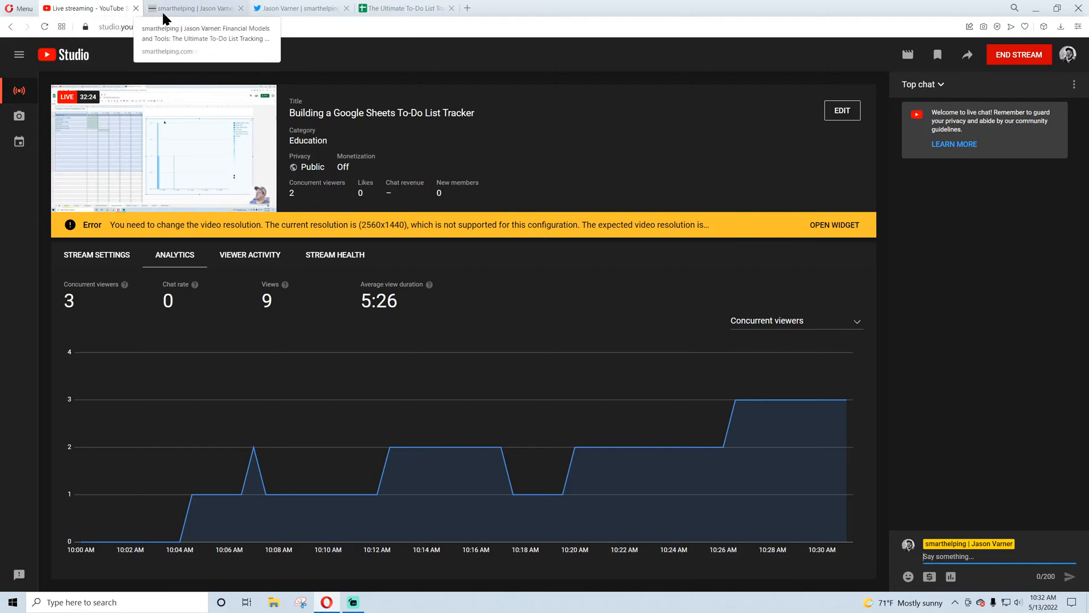
click(409, 9)
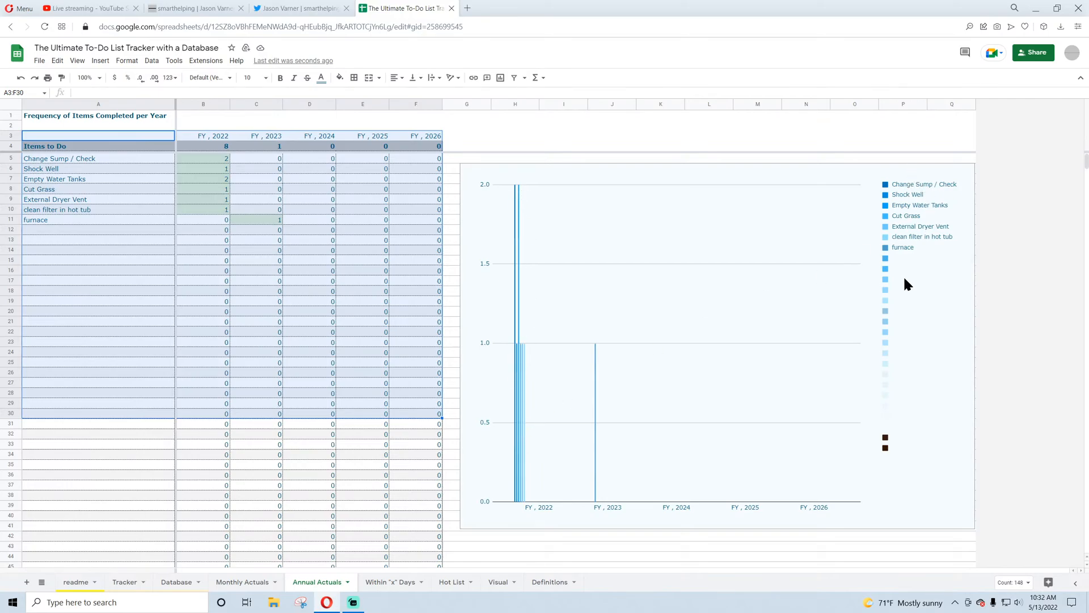
- Nudge the chart up, test it without column A as headers, and turn off its switched rows and columns
click(733, 173)
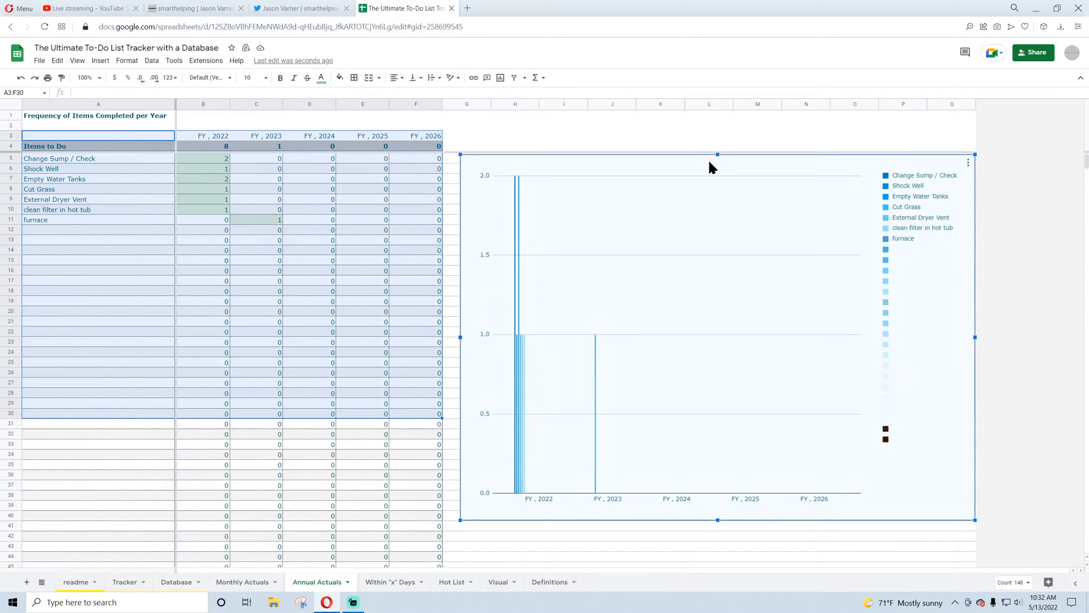
click(968, 164)
click(978, 176)
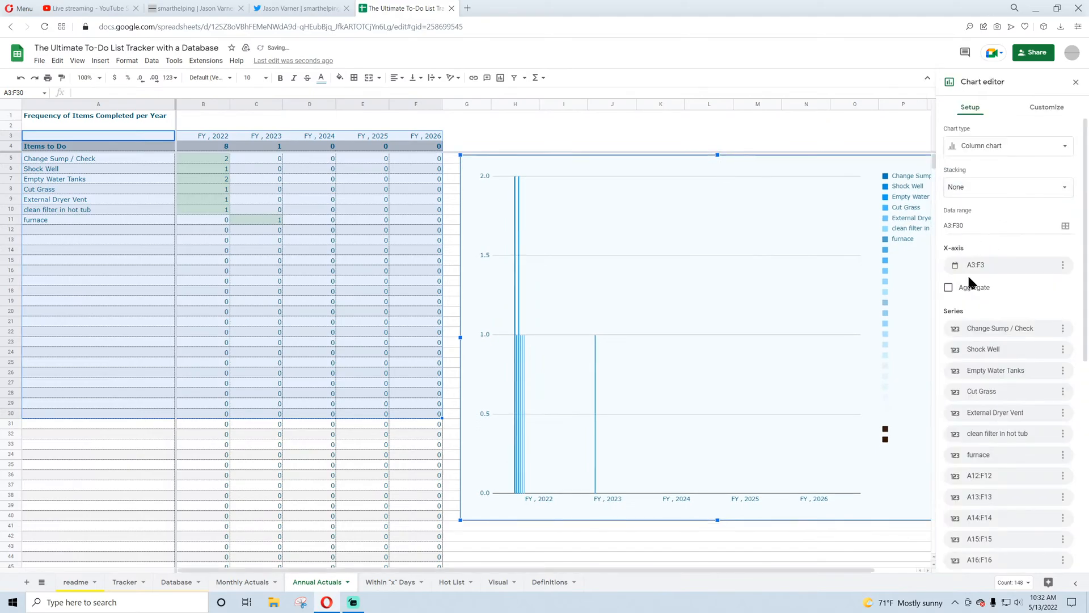
scroll(968, 479, down, 10)
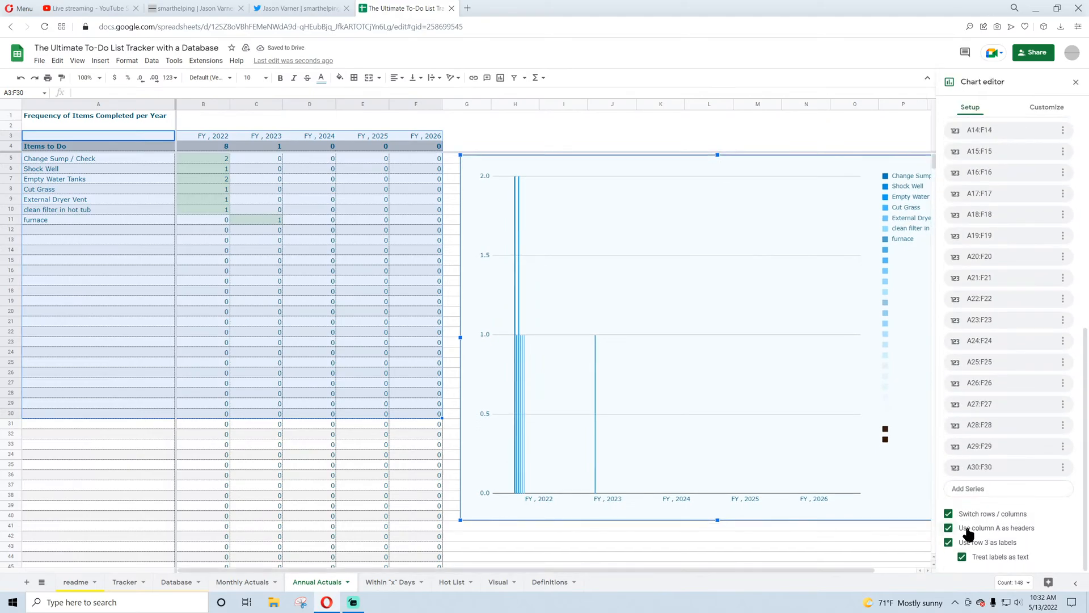
click(948, 529)
click(948, 529)
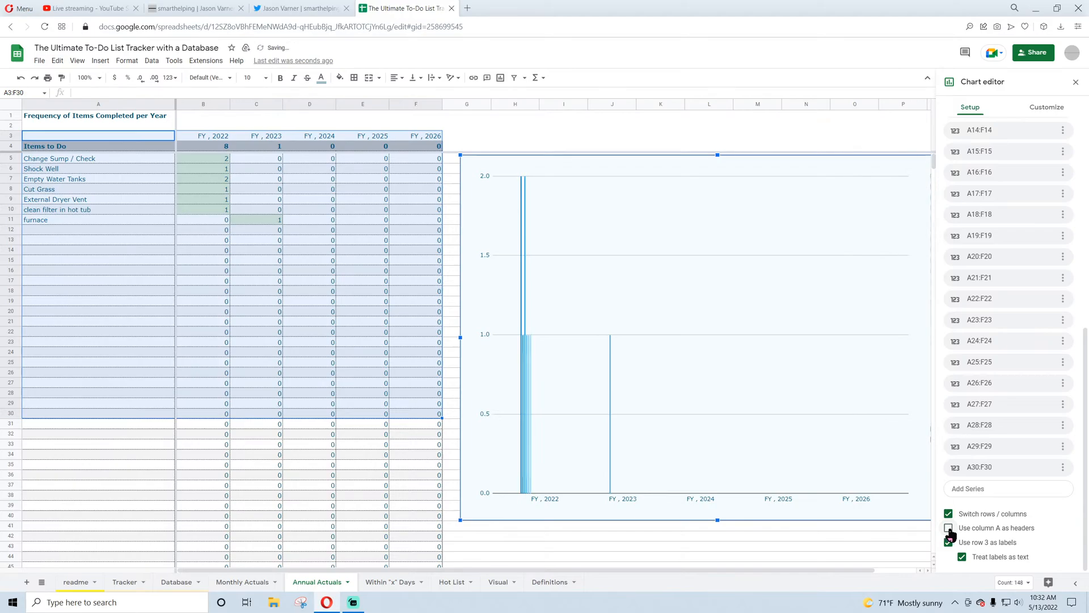
click(949, 514)
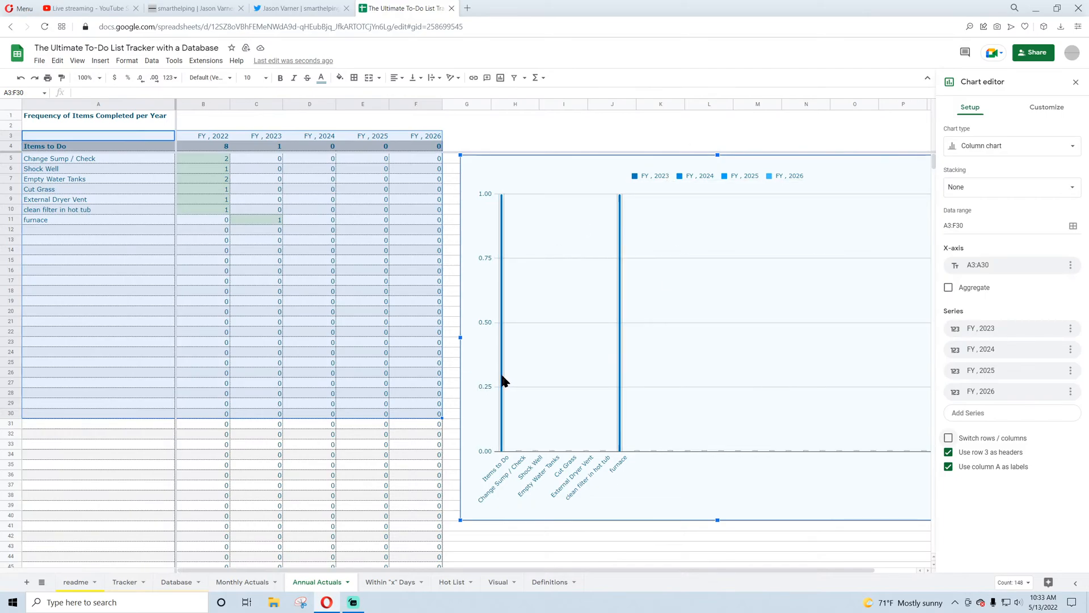
- Move the chart against the table's edge and change its type to Smooth line chart
click(1076, 82)
drag(911, 166, 891, 164)
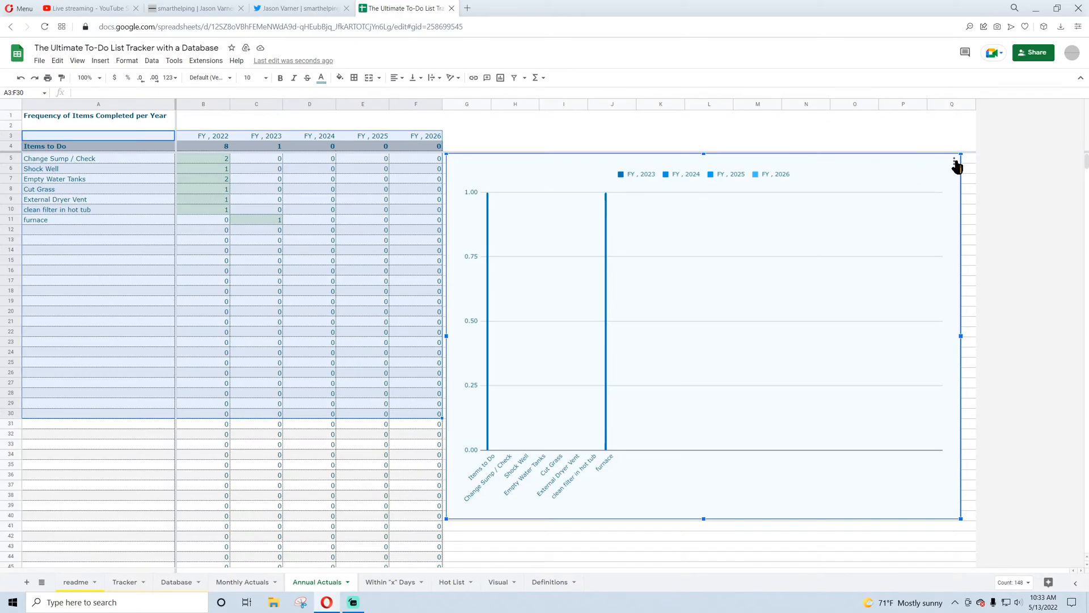
click(955, 164)
click(969, 173)
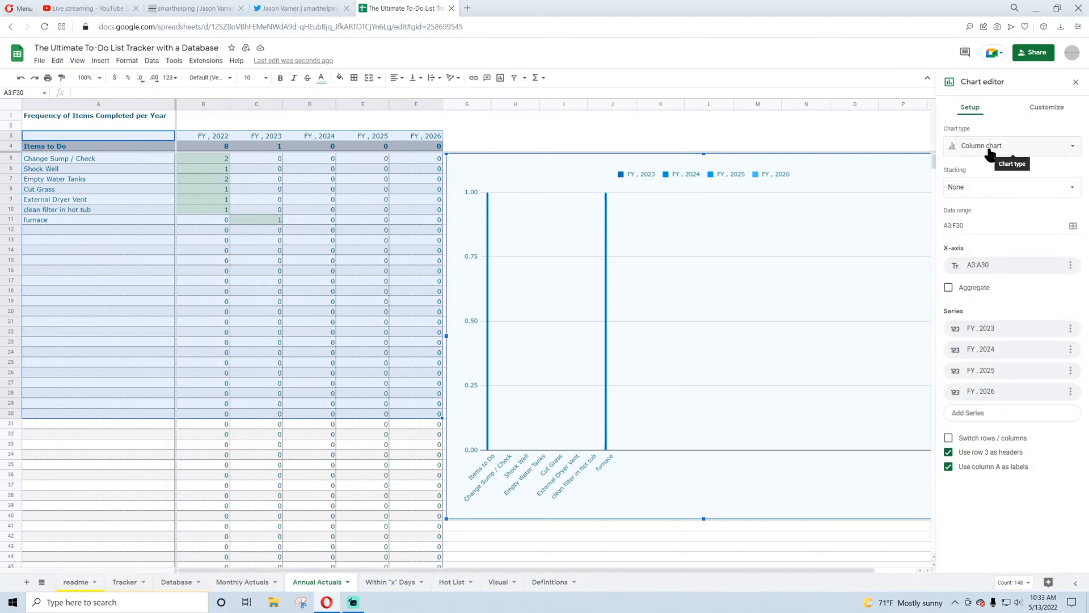
click(987, 152)
click(1012, 267)
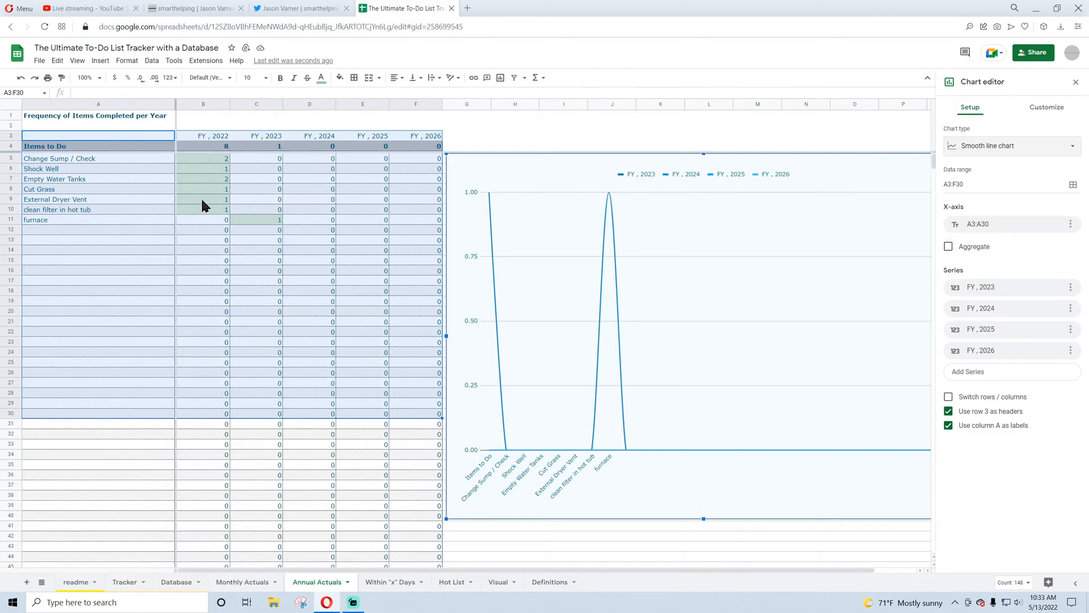
- Toggle the chart's row 3 headers off and on, switch its rows and columns, and change its type to Column chart
click(950, 412)
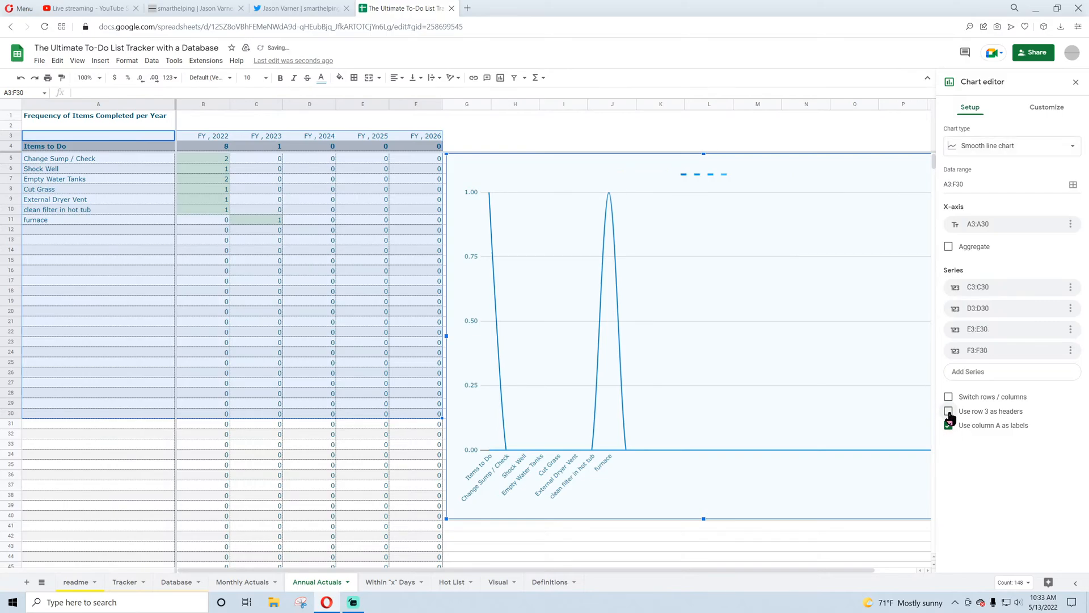
click(949, 411)
click(949, 396)
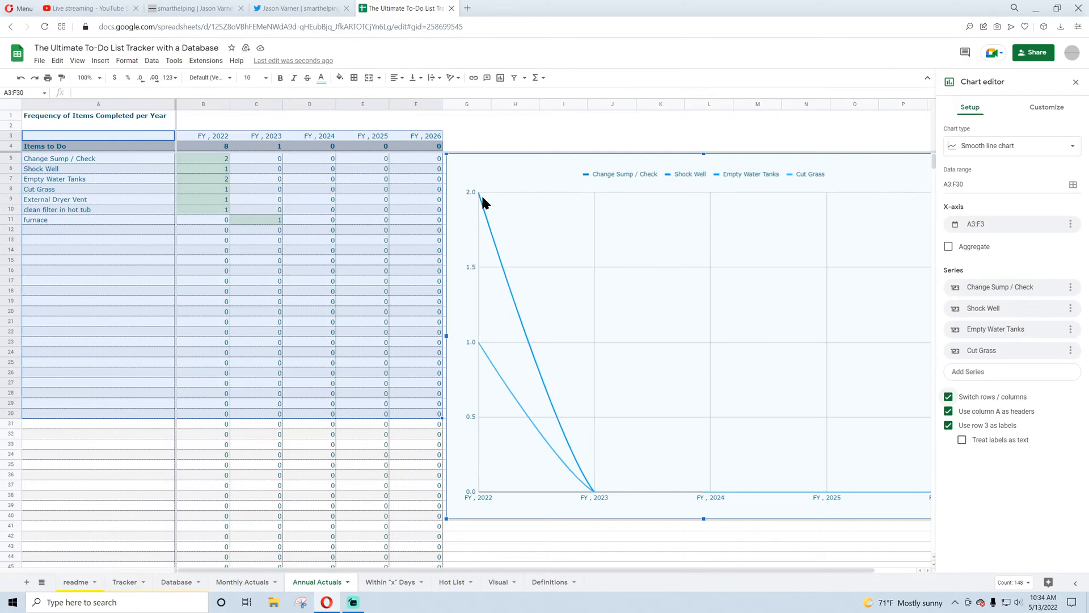
click(1015, 150)
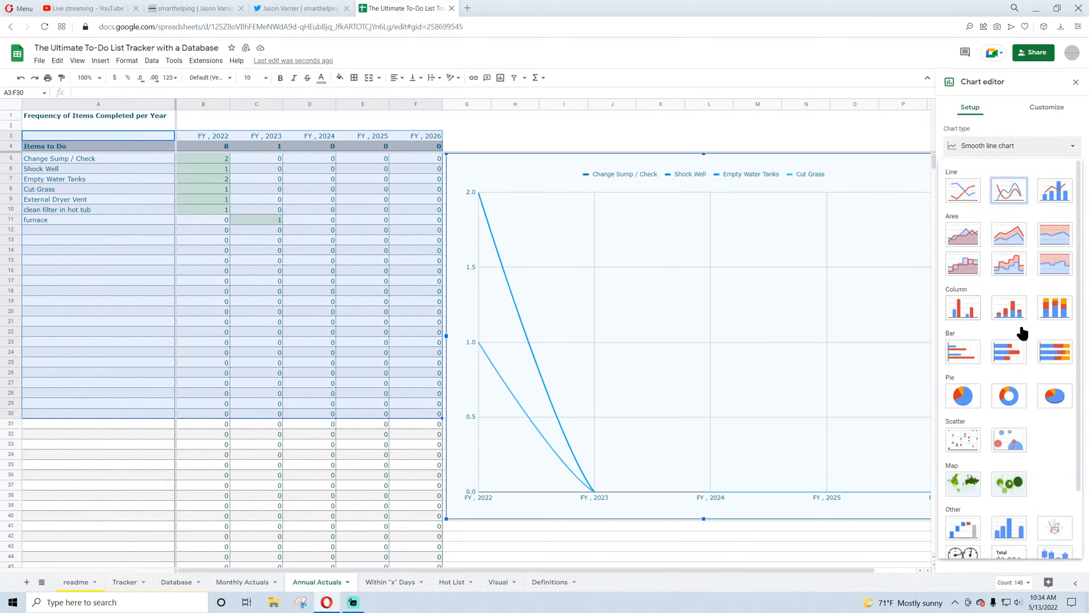
click(964, 310)
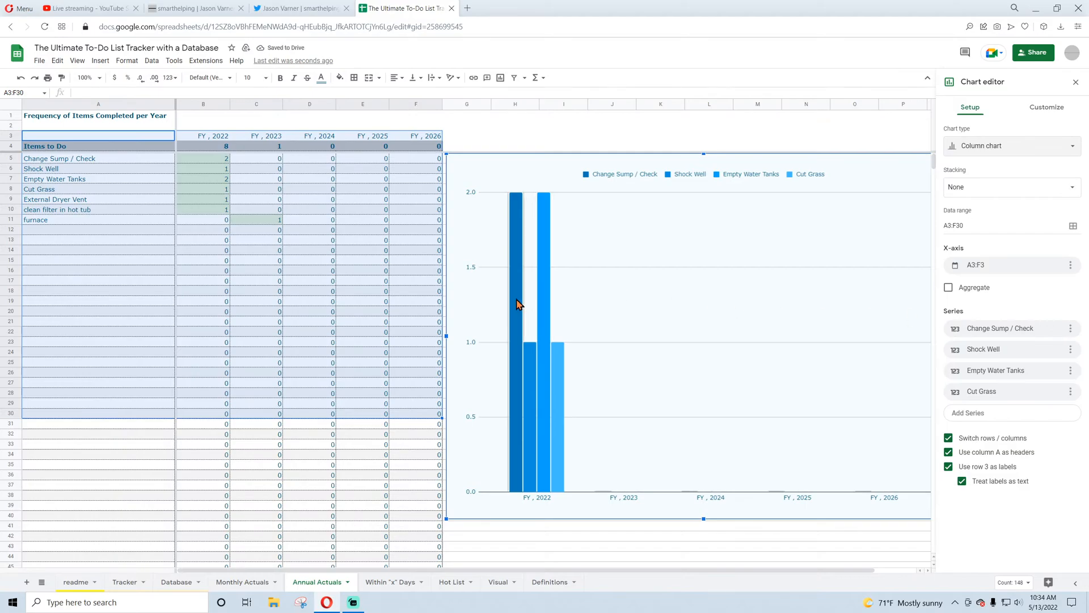
- Enable Compare mode and 3D in the column chart's style settings and close the chart editor
click(590, 266)
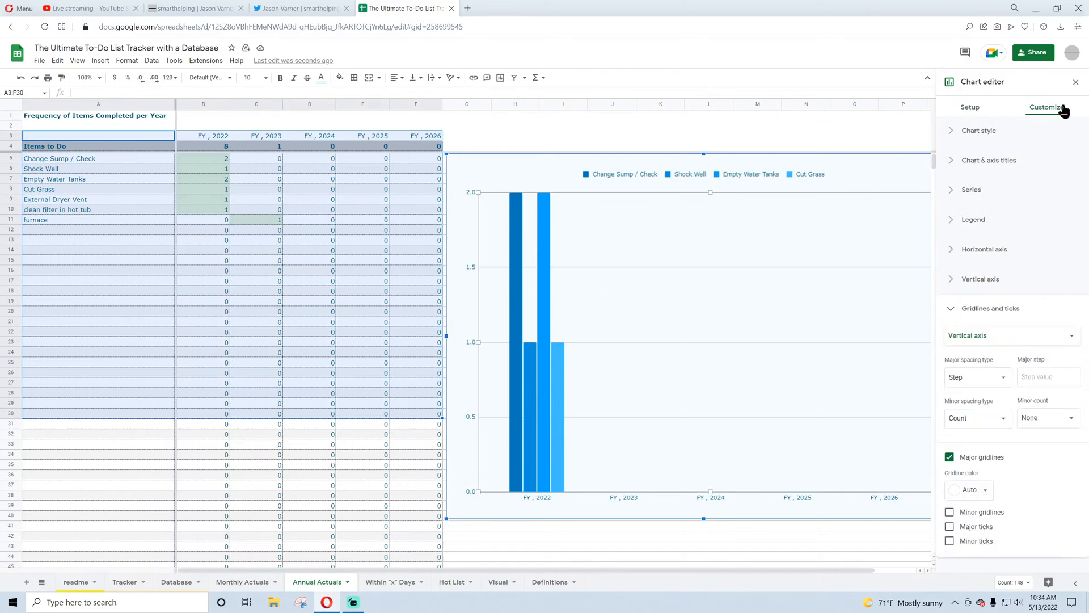
click(971, 108)
click(972, 188)
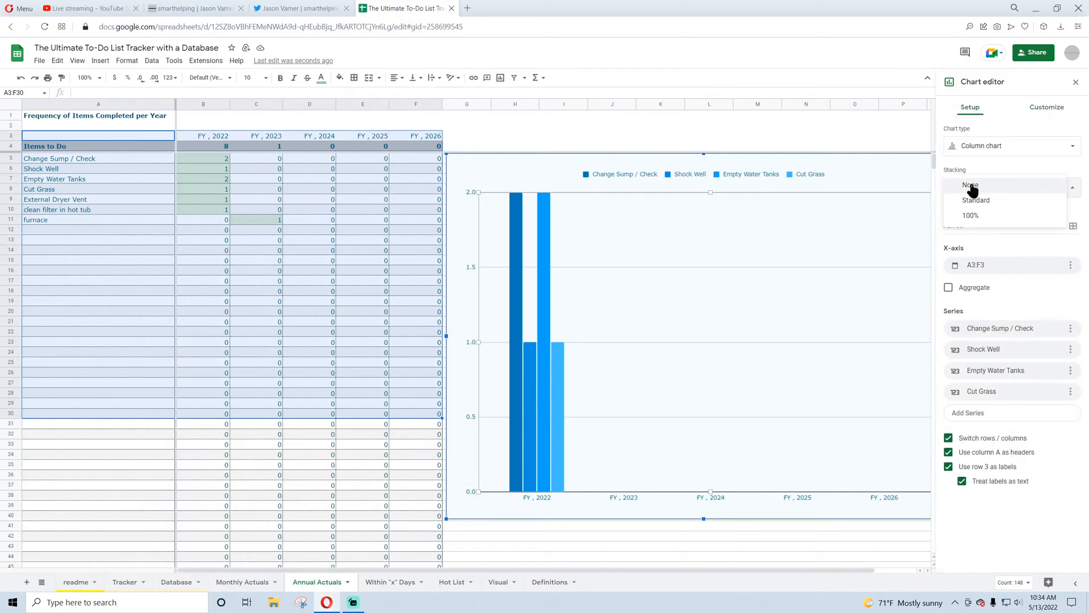
click(1035, 110)
click(975, 132)
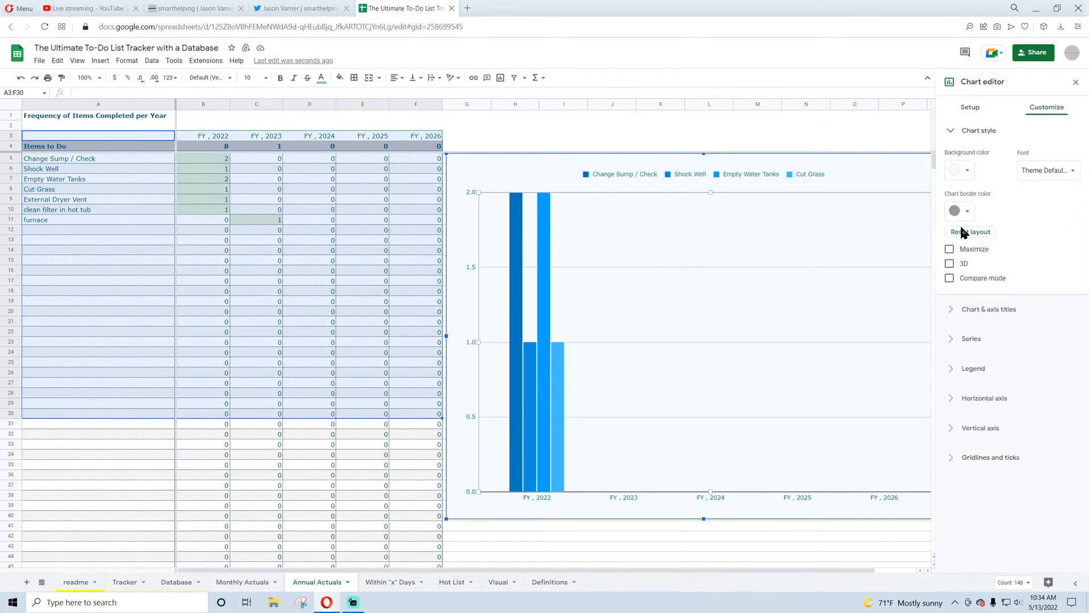
click(950, 278)
click(949, 264)
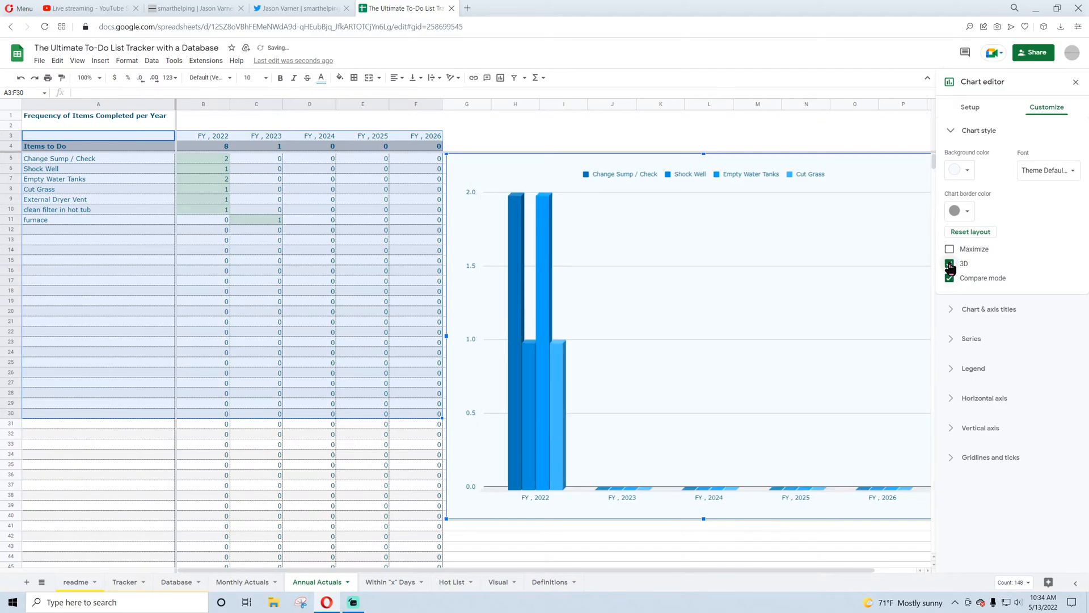
click(1076, 82)
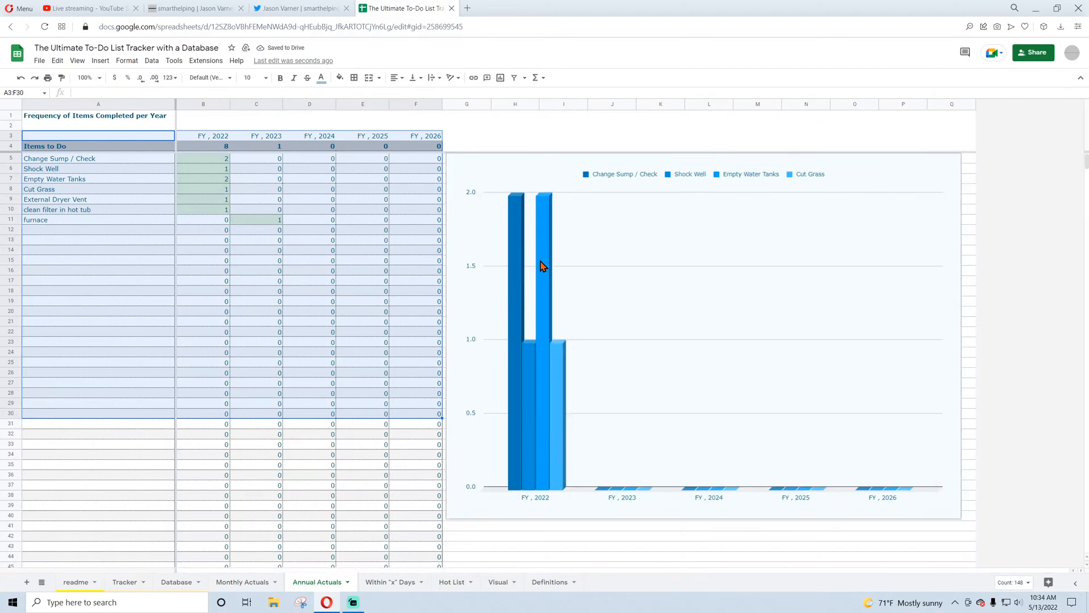
- Widen the chart to the end of column Q and shorten it to end at about row 27
click(544, 265)
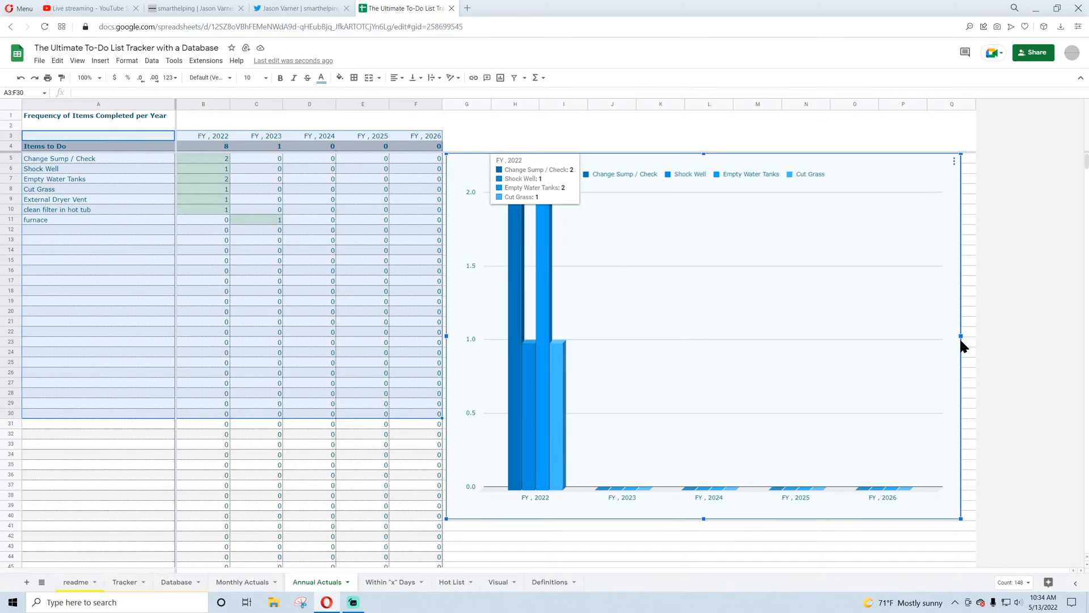
drag(961, 336, 972, 335)
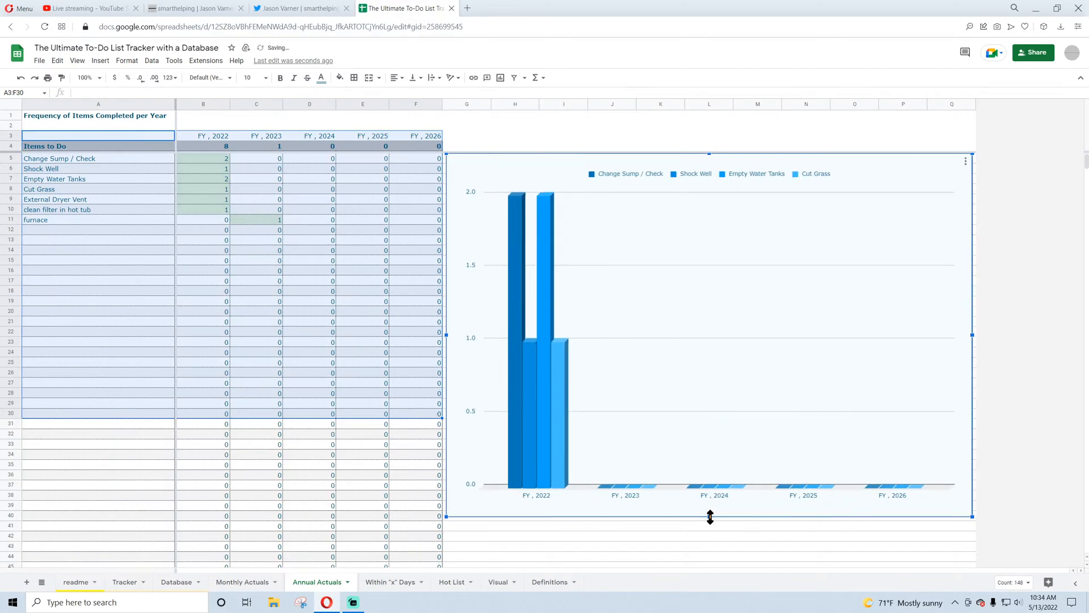
drag(710, 518, 705, 388)
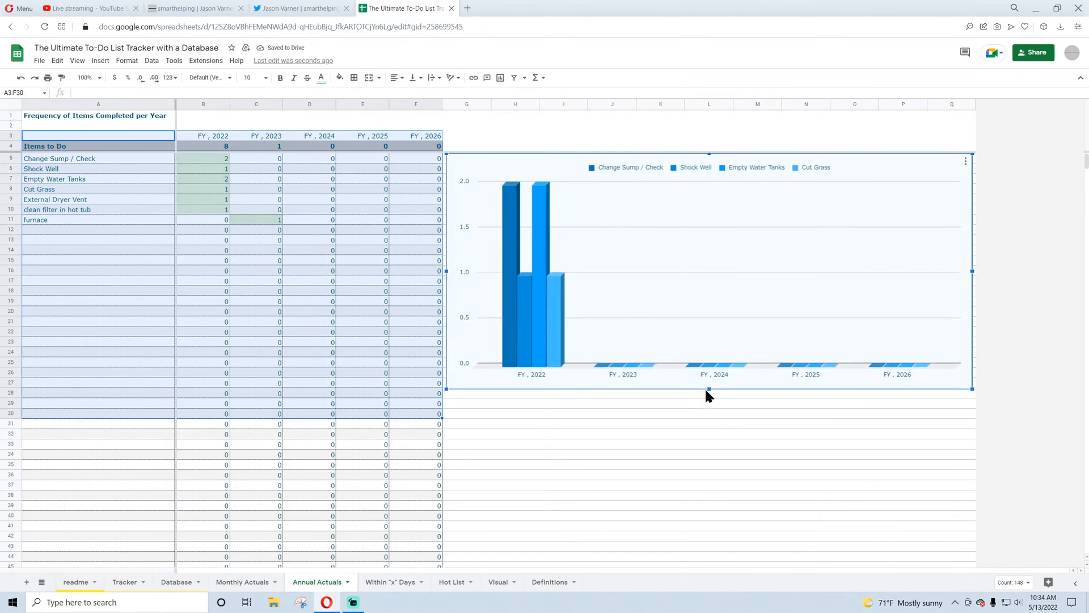
click(698, 414)
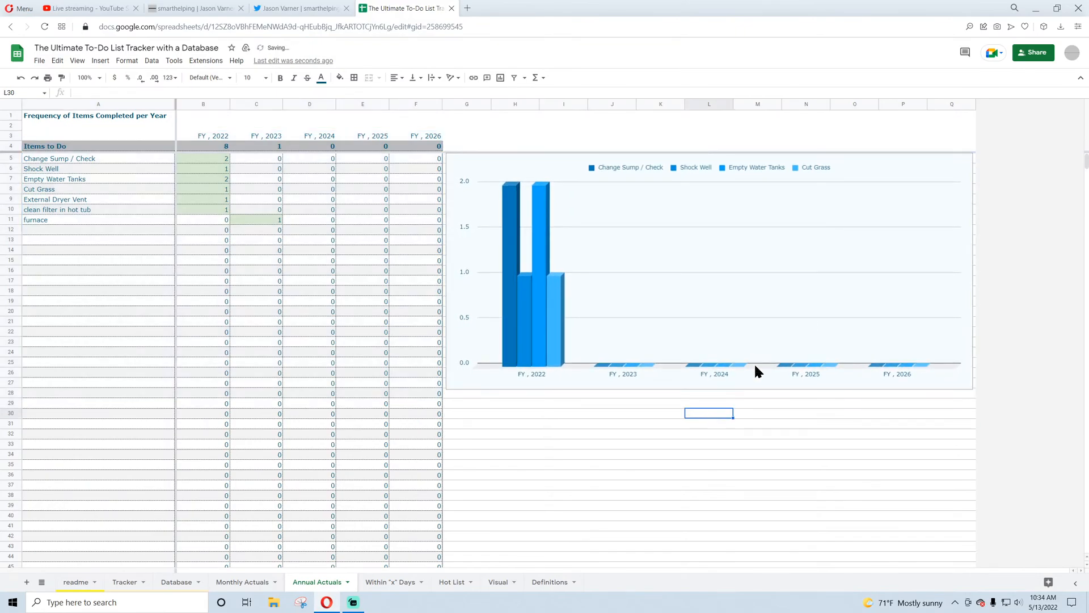
- Reopen the yearly chart for editing and try the Smooth line chart type
click(959, 166)
click(972, 163)
click(975, 174)
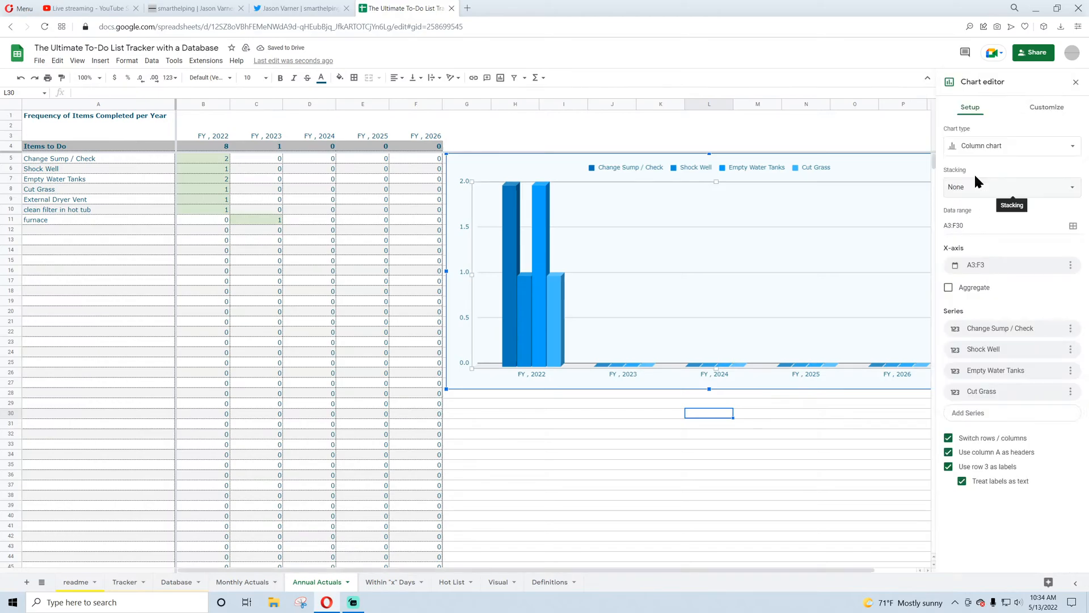
click(1030, 148)
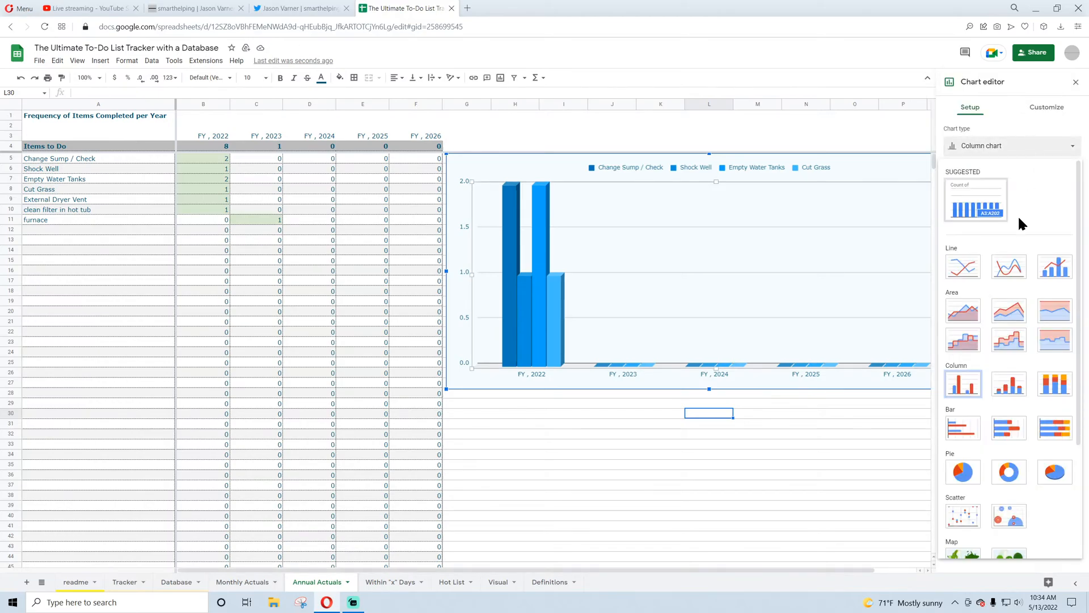
click(1004, 266)
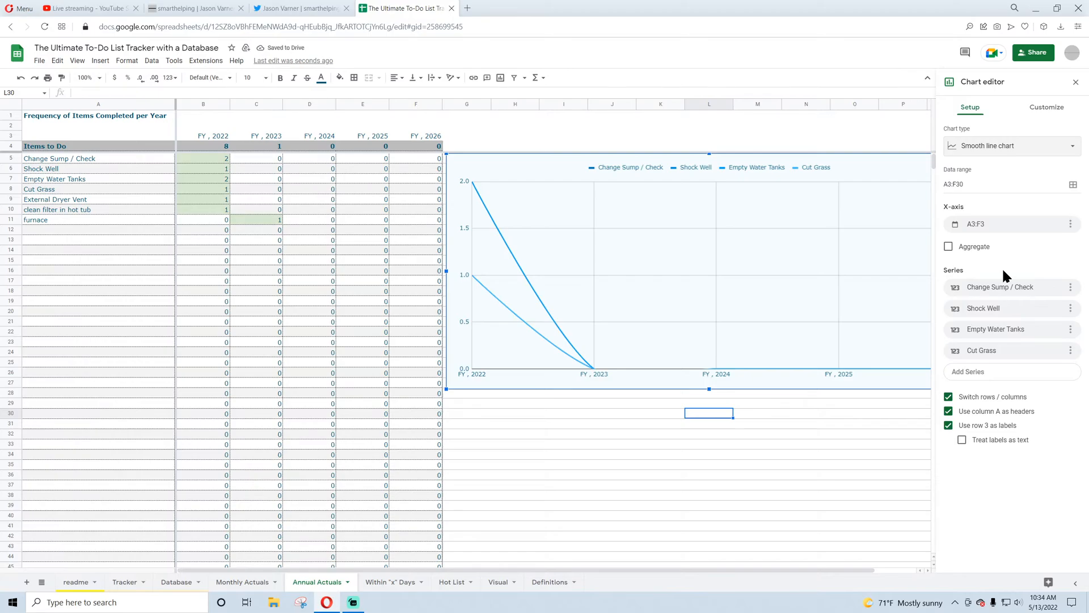
- Try a 7px point size on the Cut Grass series, and undo it together with the line chart type
click(1049, 108)
click(983, 196)
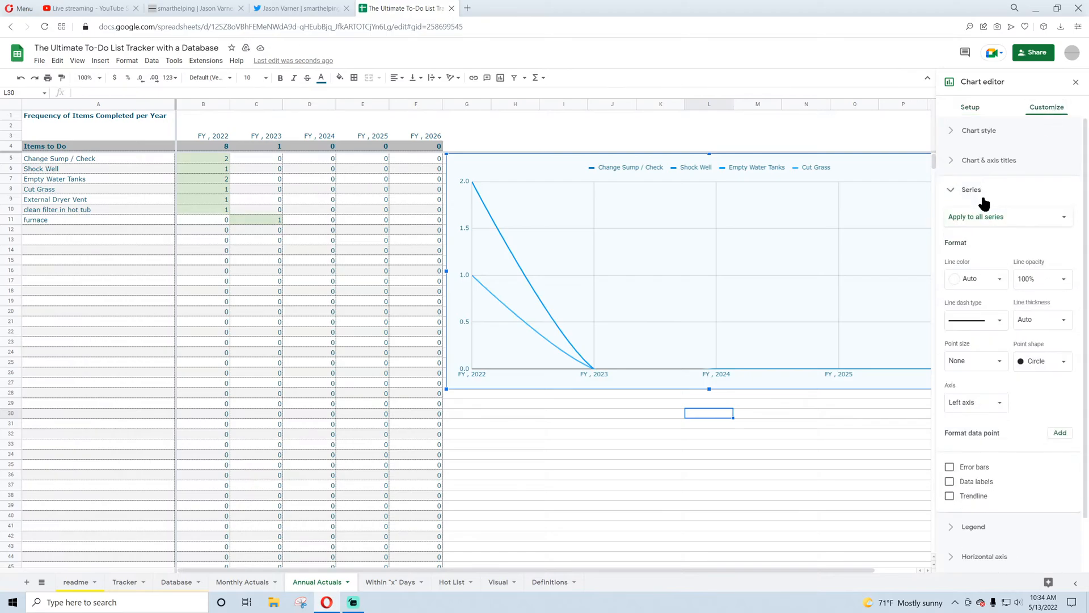
click(983, 217)
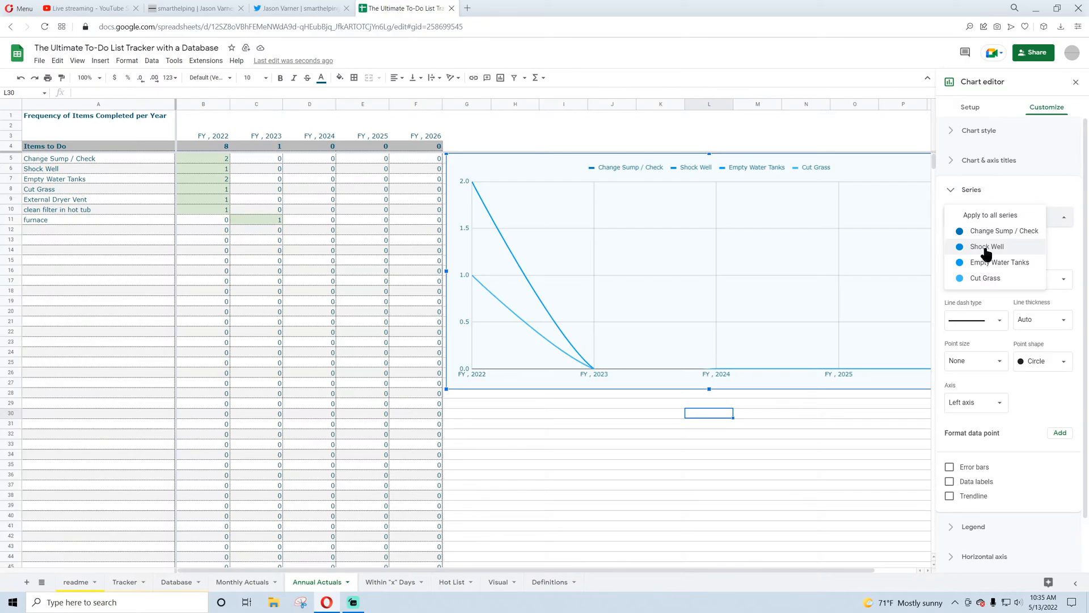
click(986, 250)
click(988, 217)
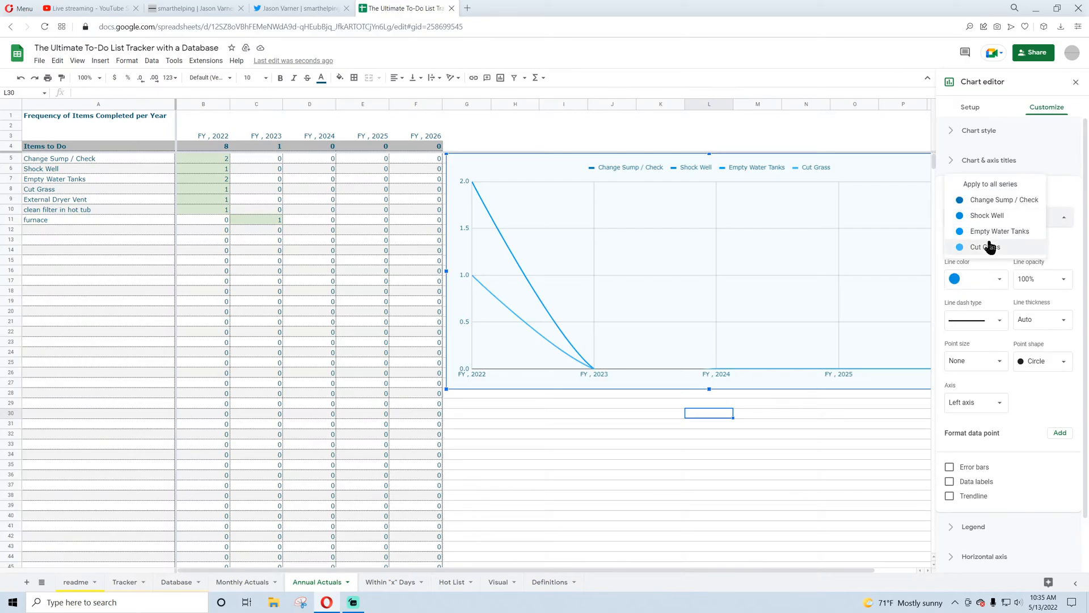
click(989, 245)
click(997, 320)
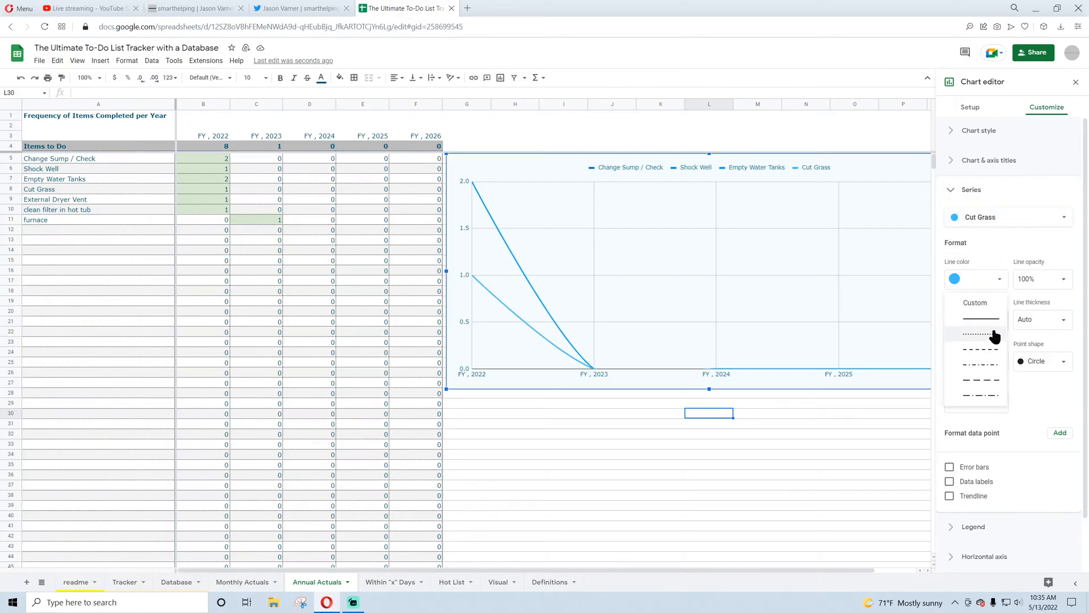
click(1035, 248)
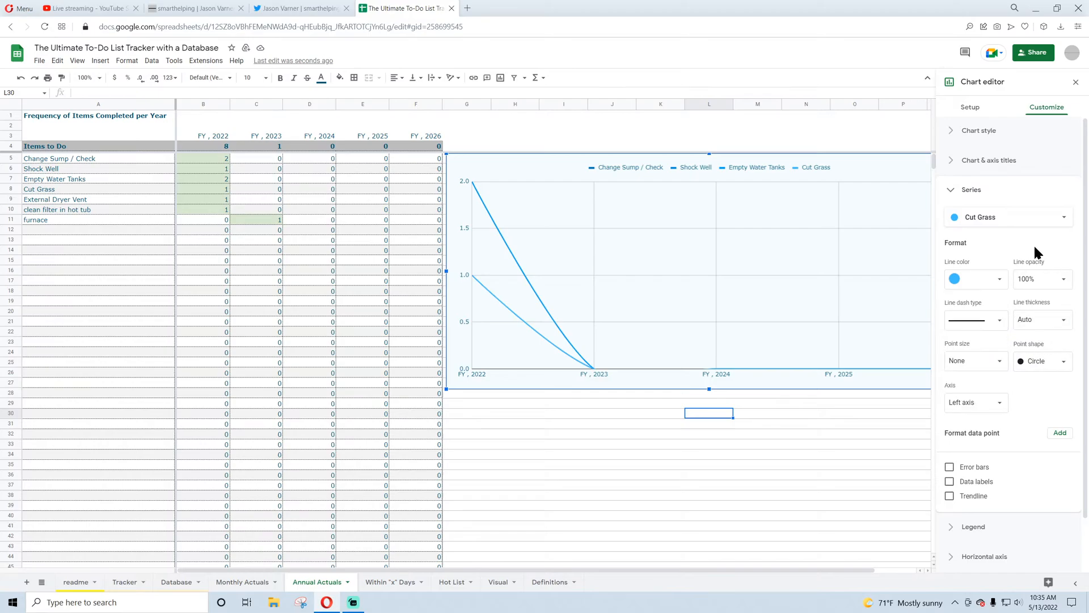
click(972, 361)
click(974, 421)
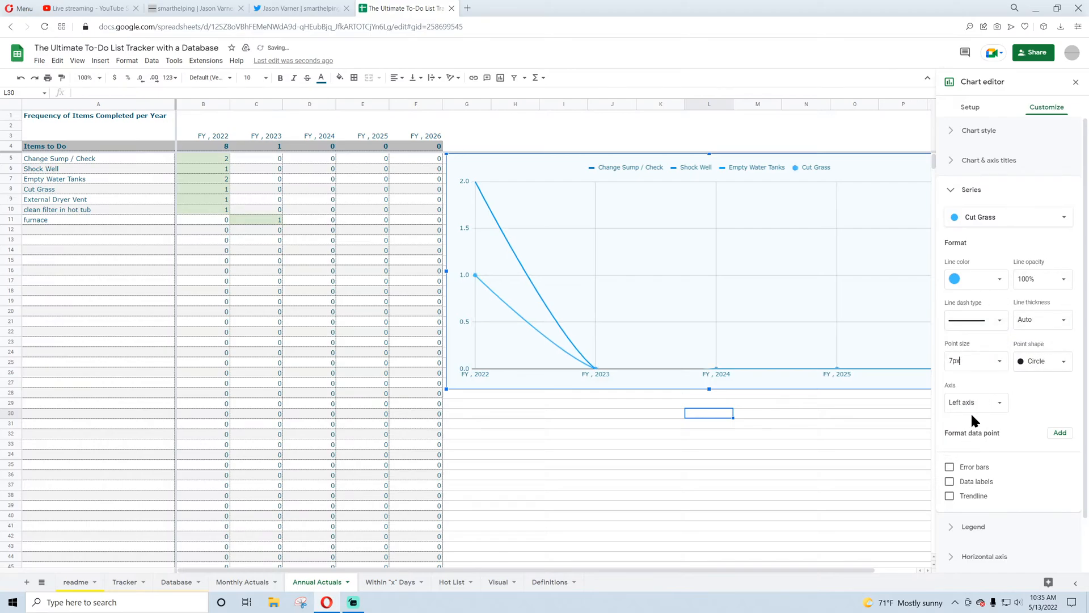
click(20, 79)
click(20, 79)
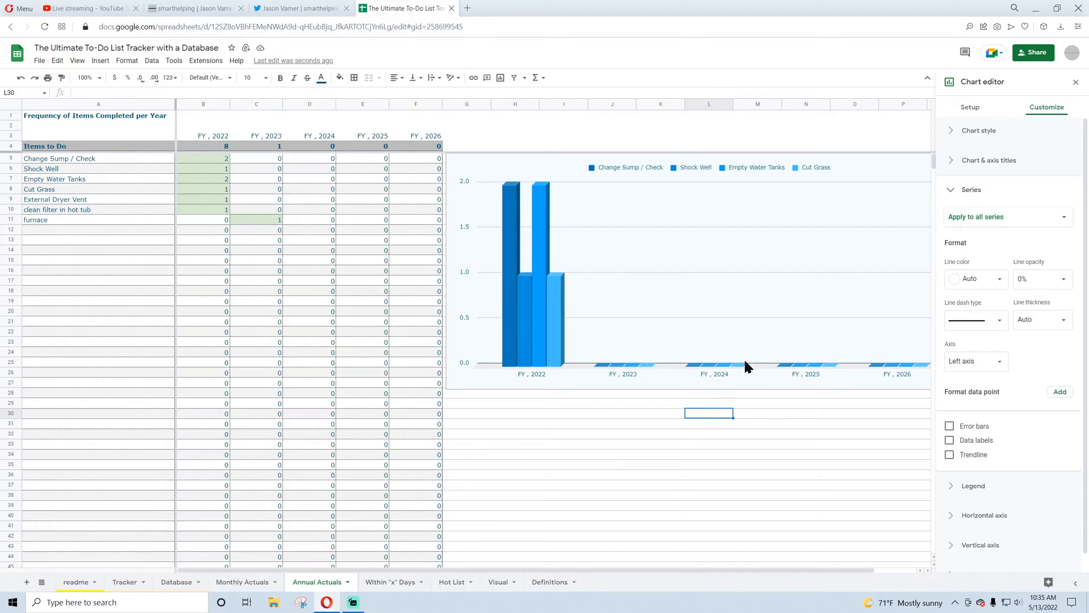
- Set the column chart's legend position to Bottom
click(635, 166)
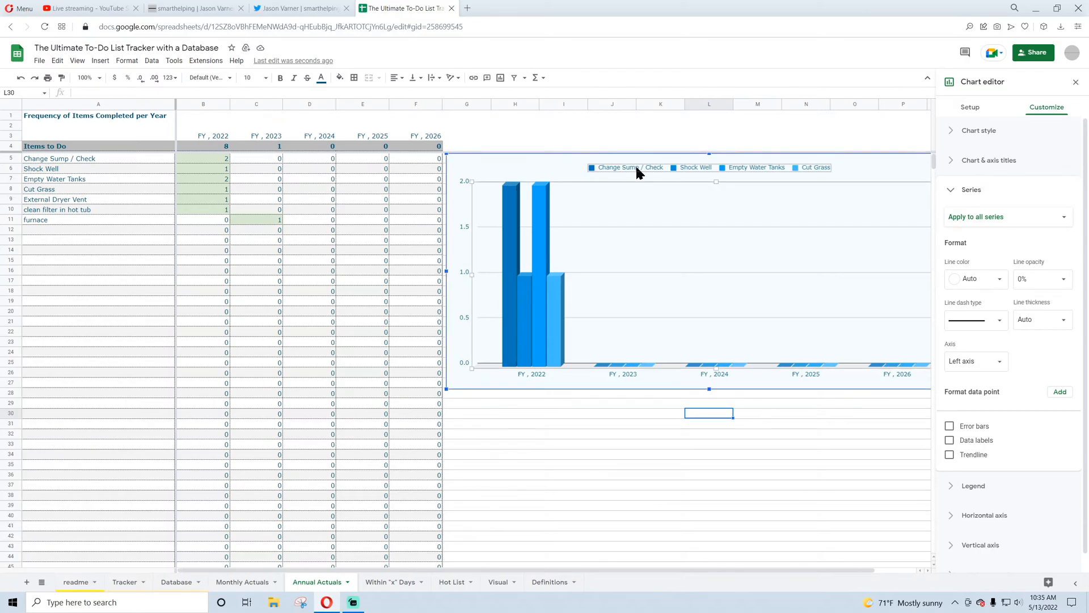
click(1002, 262)
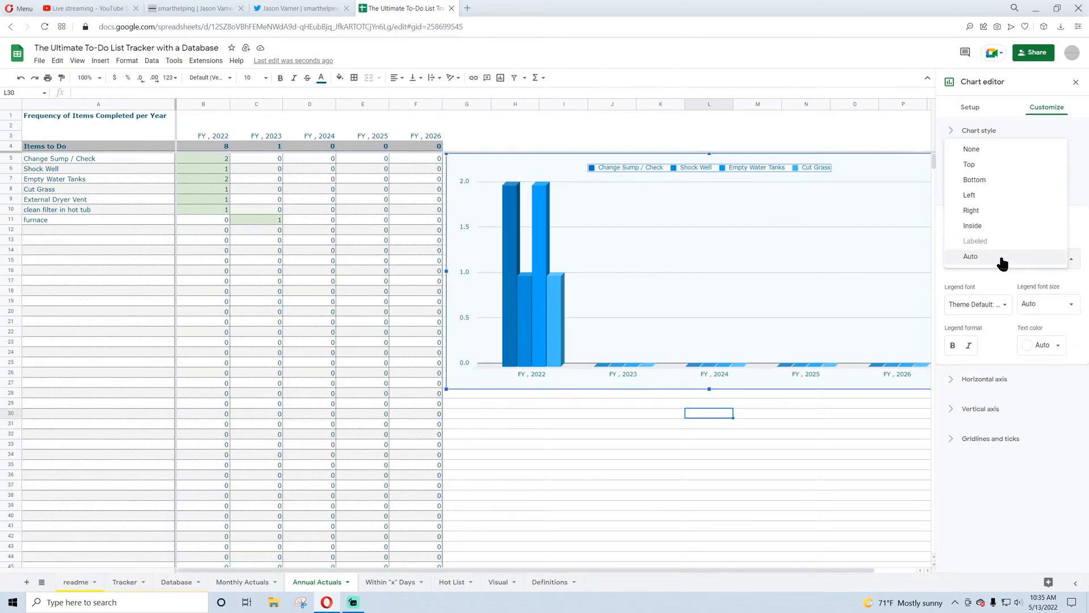
click(975, 180)
- Title the chart "Frequency Items Were Performed per Year" and close the chart editor
click(988, 162)
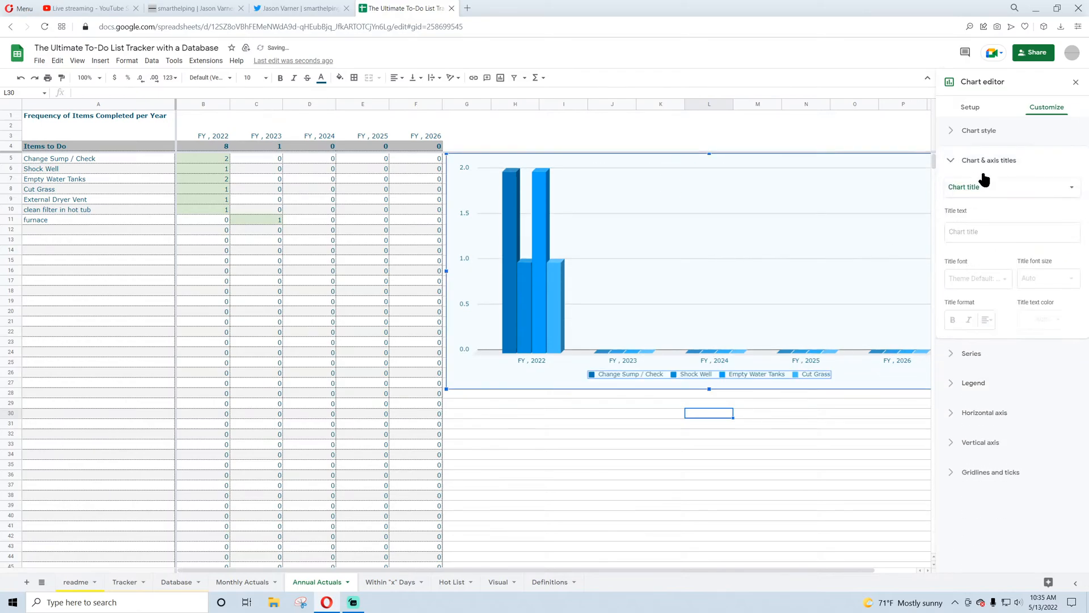
click(973, 232)
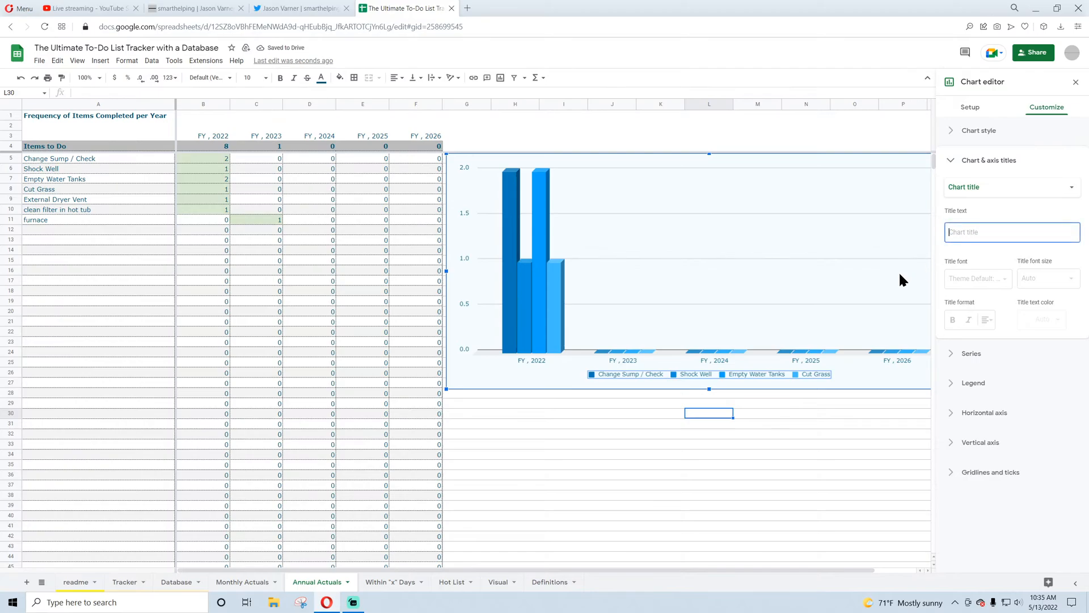
text(Frequen)
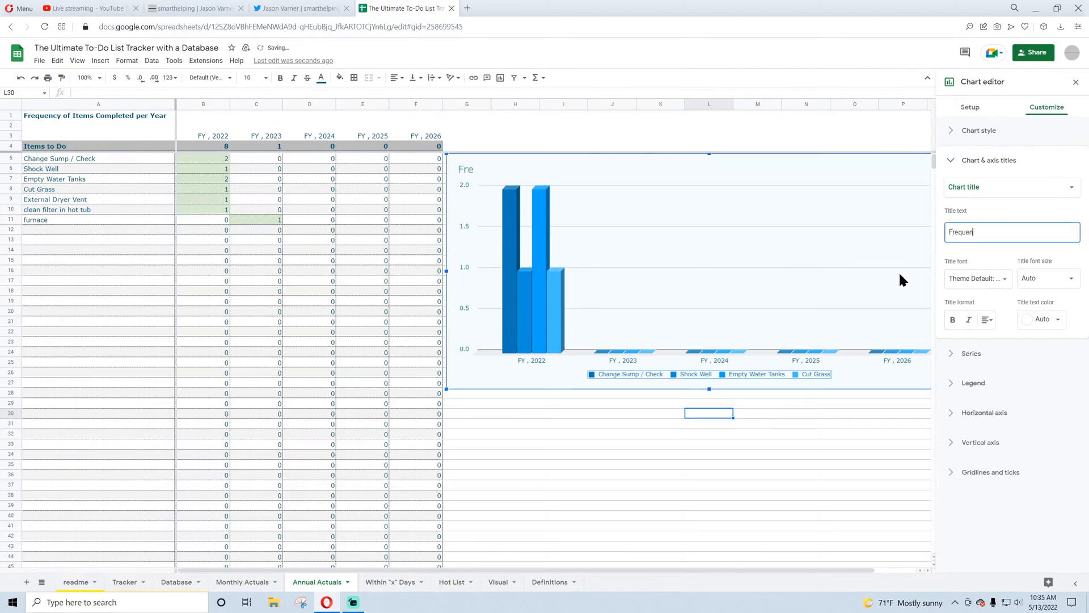
text(cy Items Were Performed per Year)
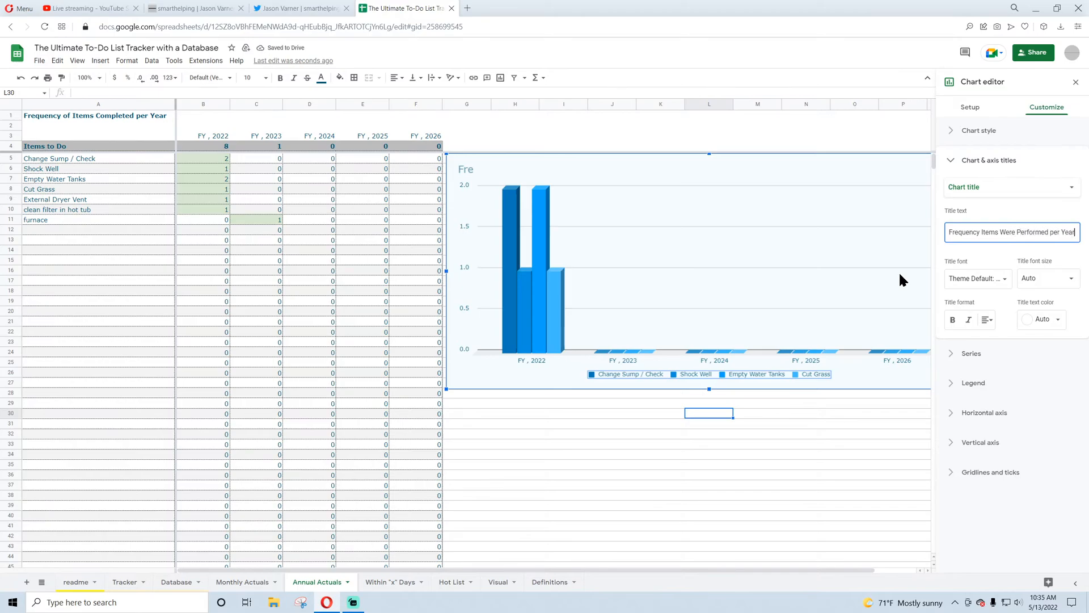
click(1076, 82)
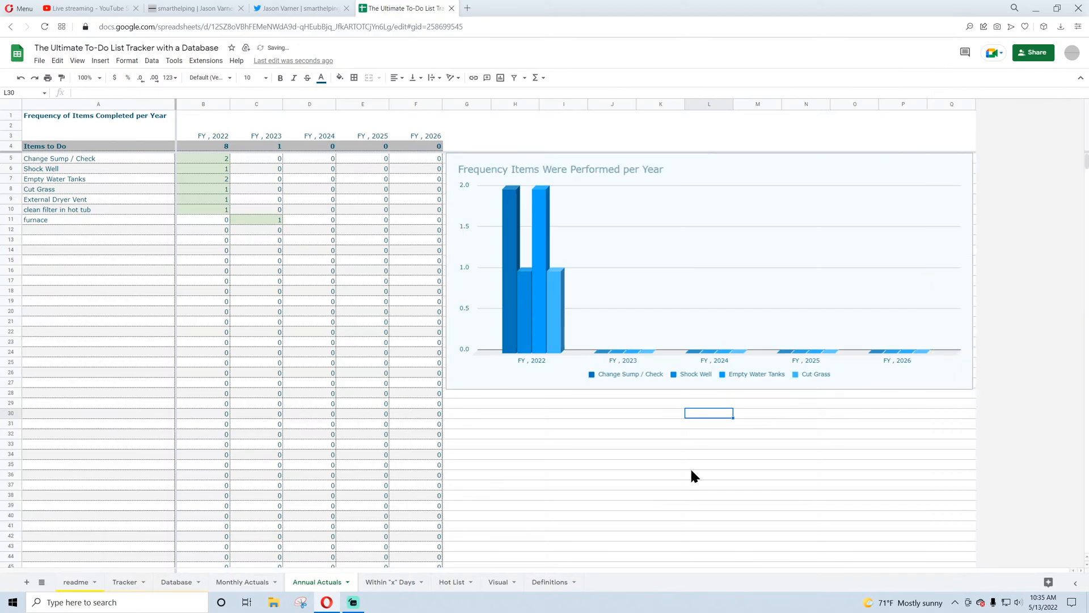
- Extend the chart's lower edge down to about row 36
click(605, 386)
drag(709, 389, 705, 476)
click(689, 504)
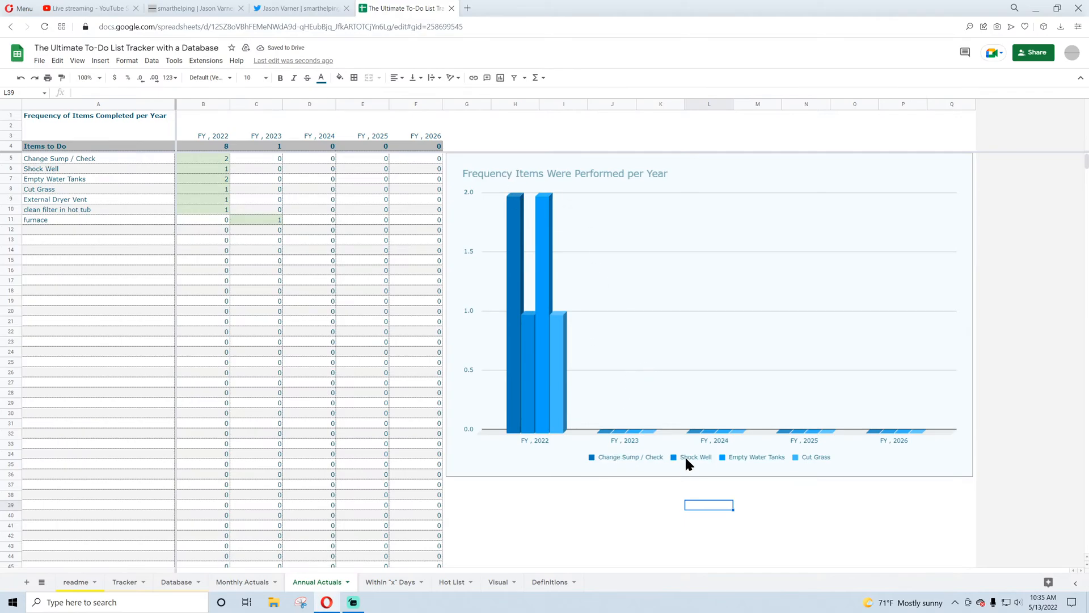
- Inspect the chart's FY 2022 bars and compare the Annual Actuals sheet with the Monthly Actuals sheet
click(681, 292)
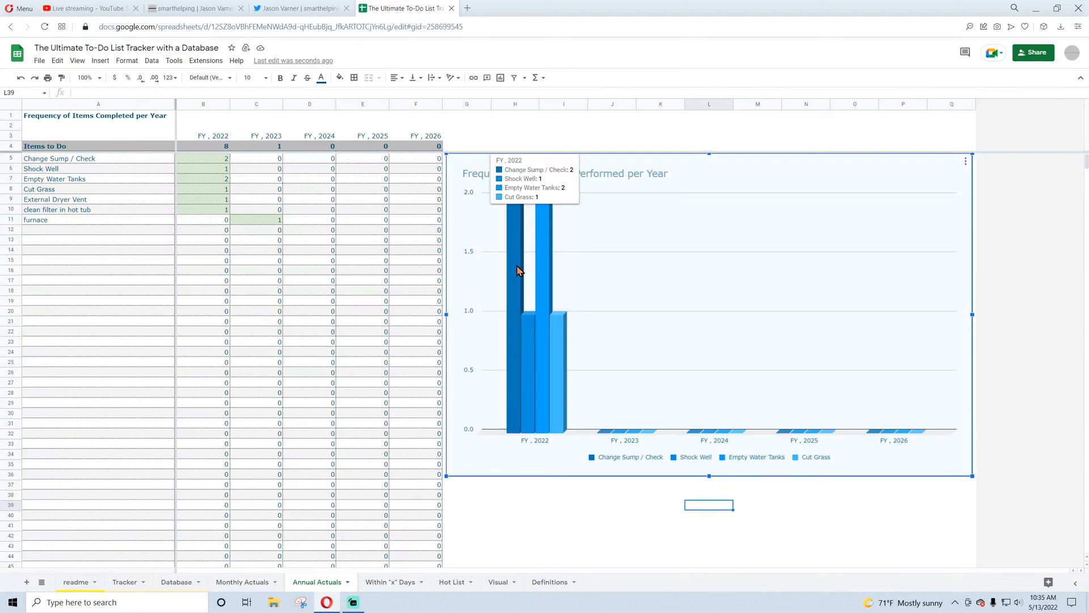
click(240, 583)
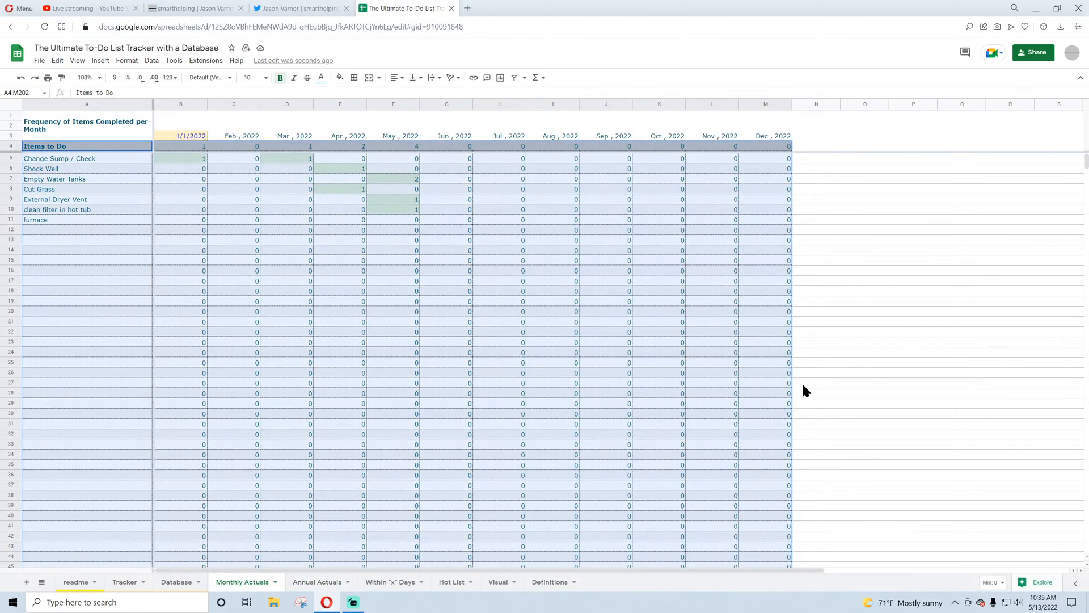
click(314, 587)
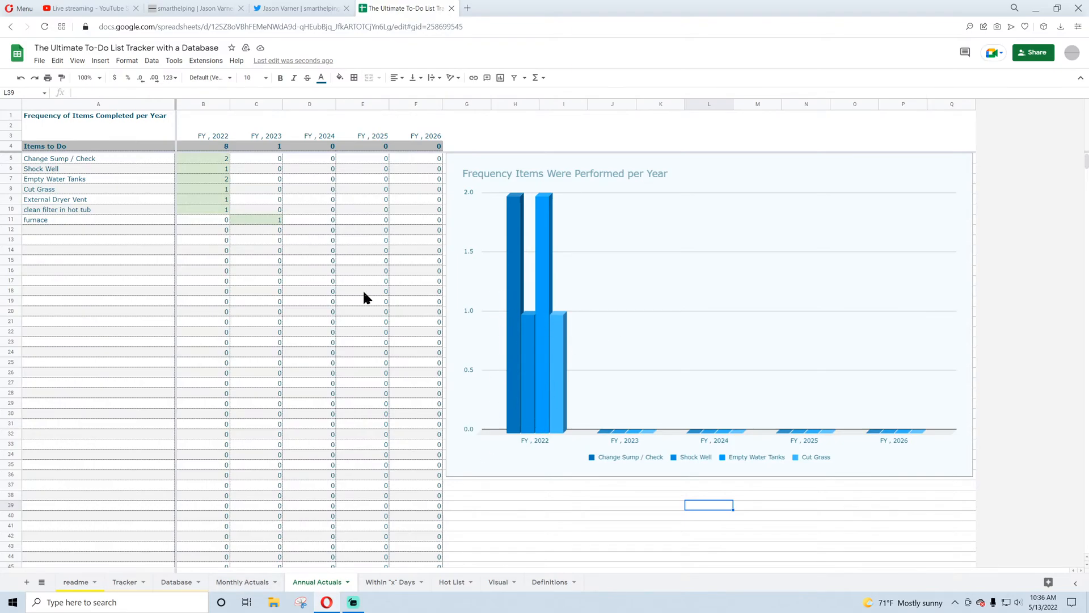
click(242, 582)
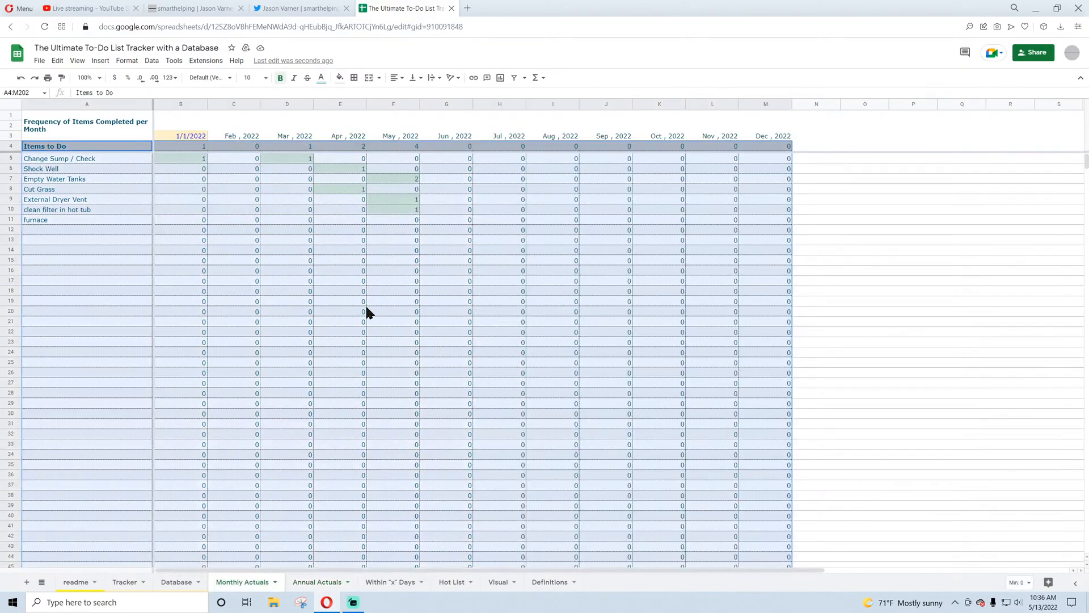
- Insert a column chart from the range A1:M30 on the Monthly Actuals sheet and widen it to about column O
drag(57, 125, 778, 415)
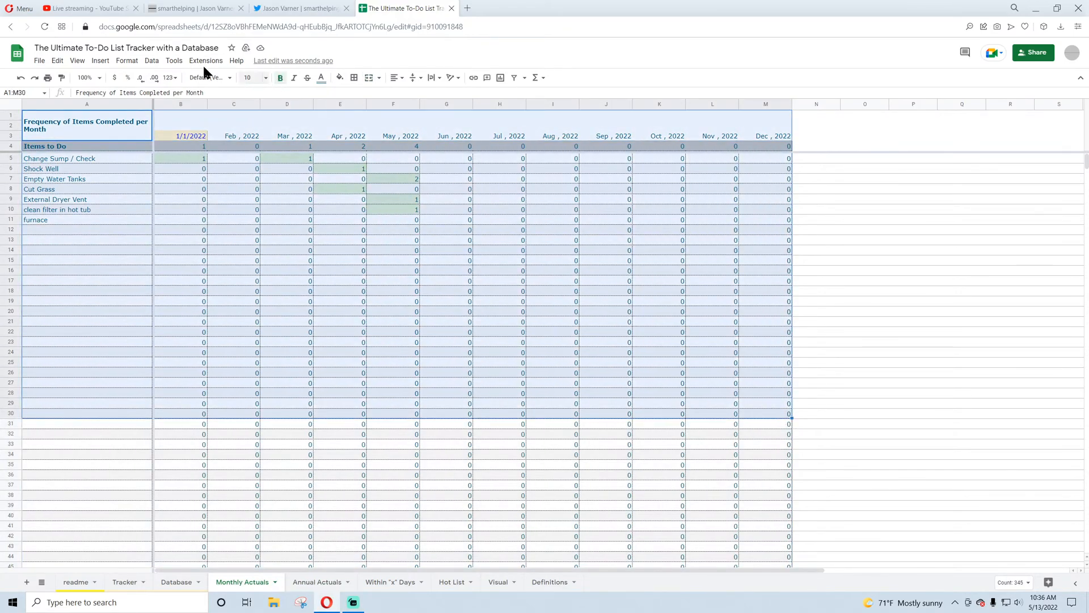
click(126, 61)
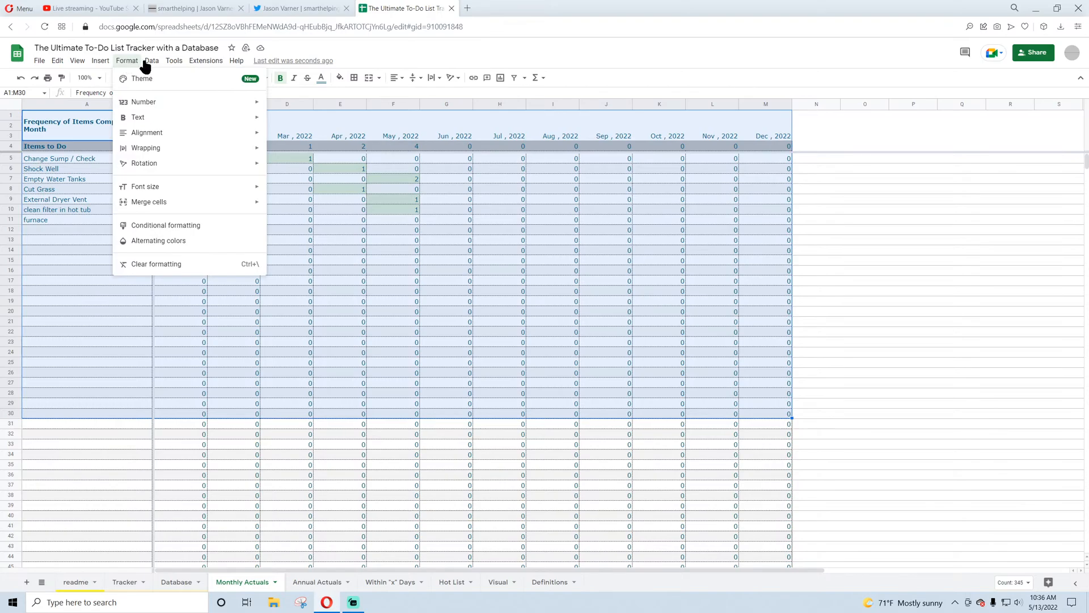
mouse_move(102, 66)
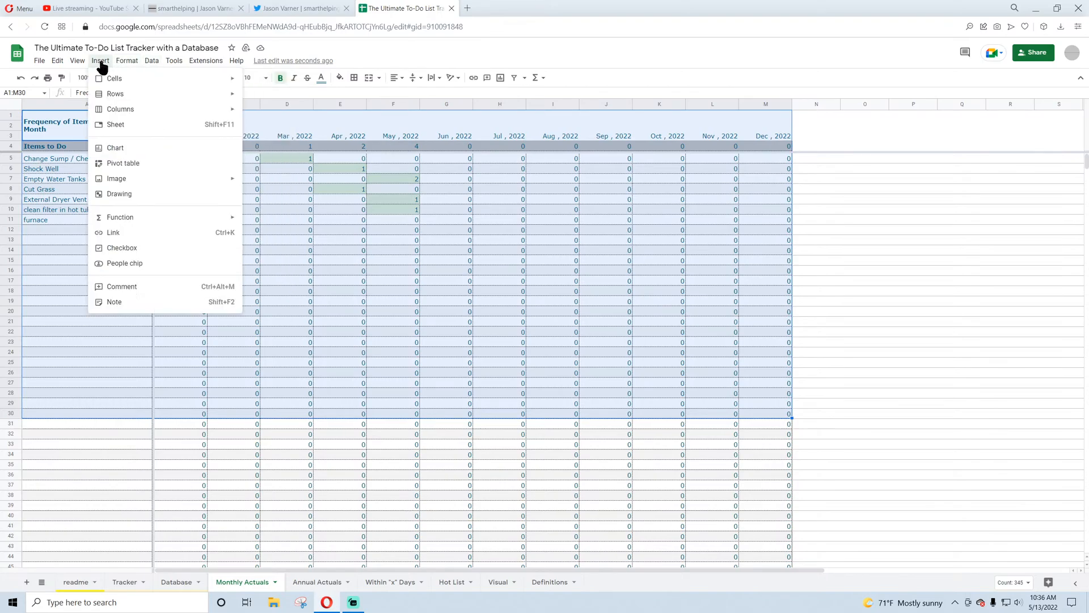
click(134, 148)
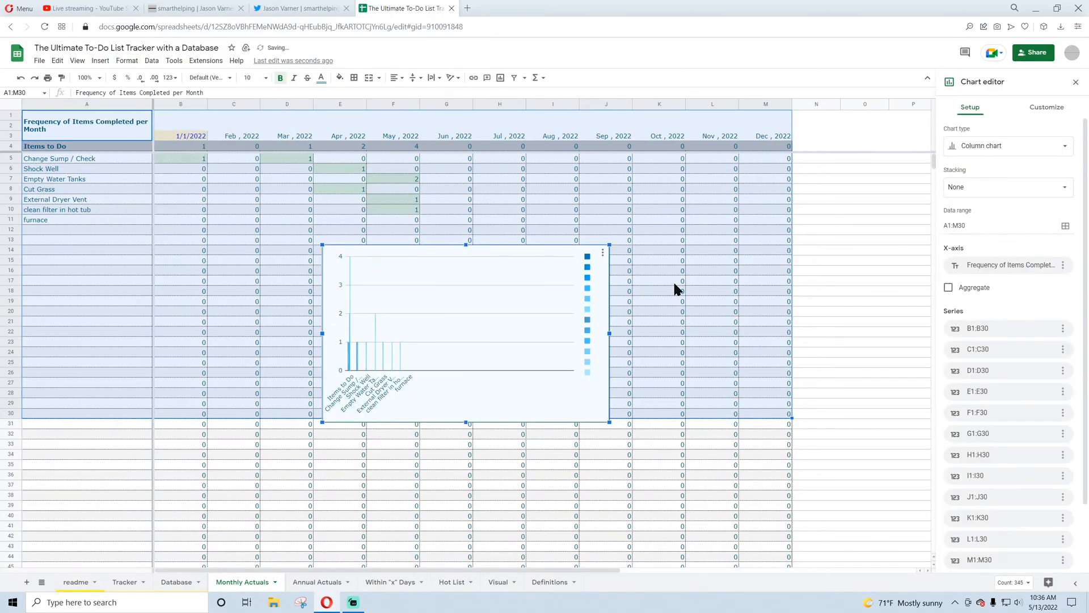
drag(609, 333, 902, 332)
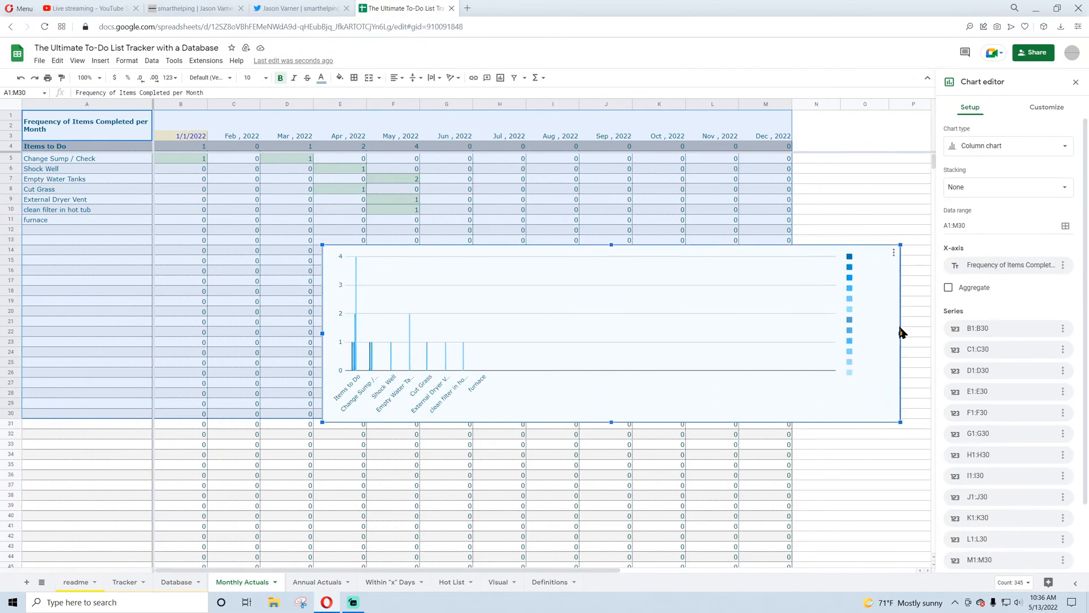
- Try switching the rows and columns of the new chart
scroll(1015, 364, down, 3)
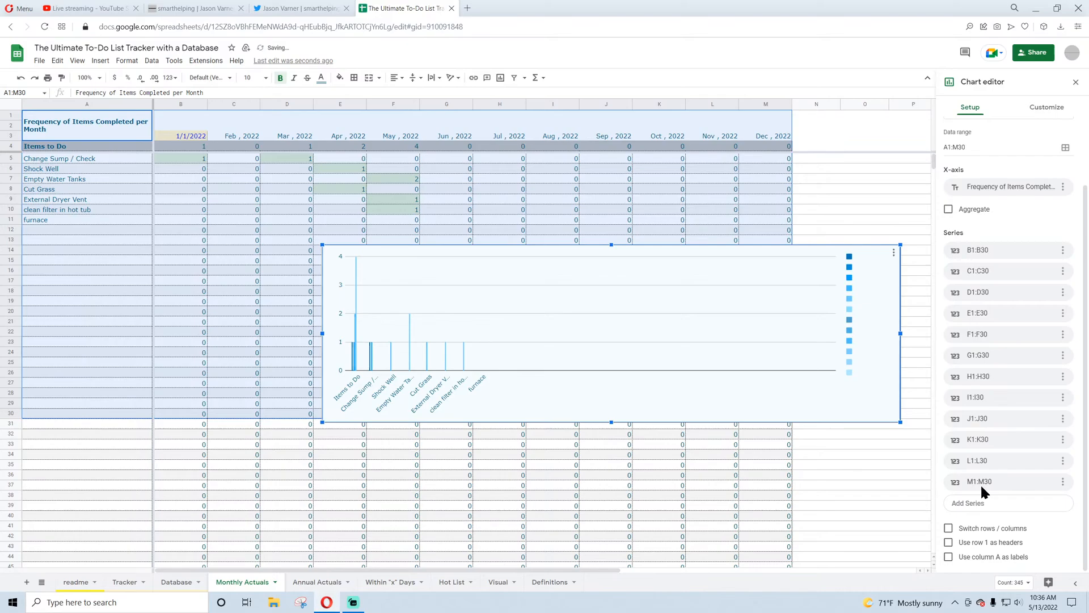
click(949, 528)
scroll(954, 520, down, 5)
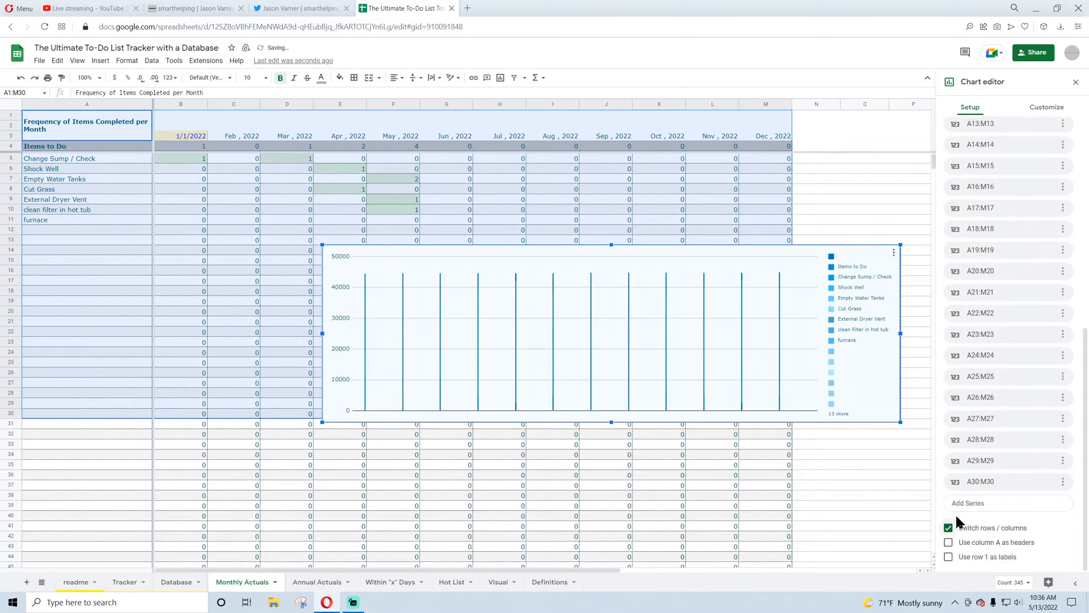
click(949, 528)
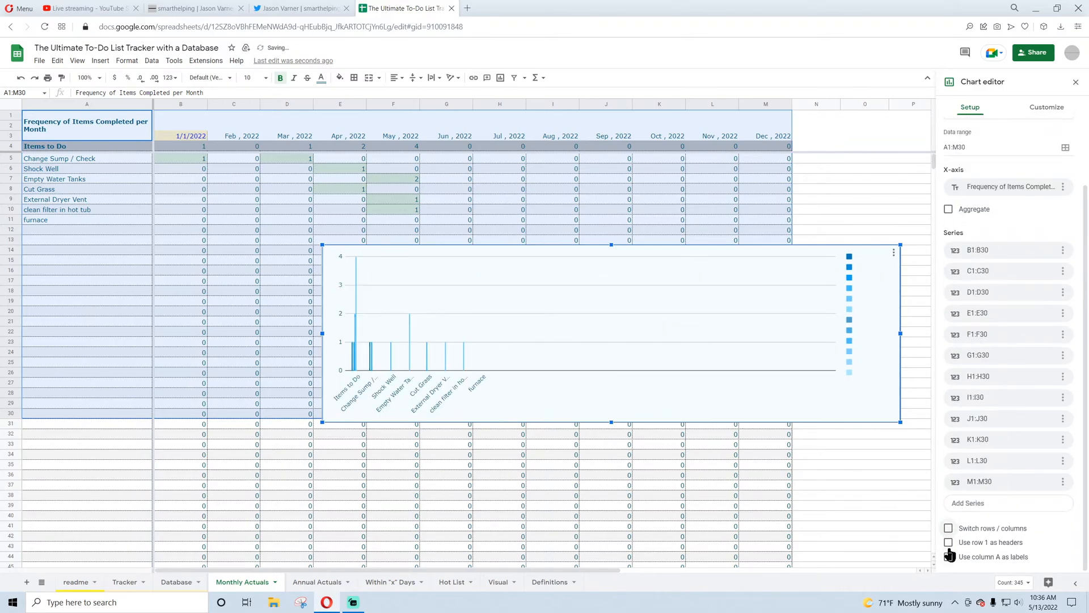
- Use column A as the chart's labels and extend its lower edge to about row 40
click(948, 556)
drag(611, 419, 612, 521)
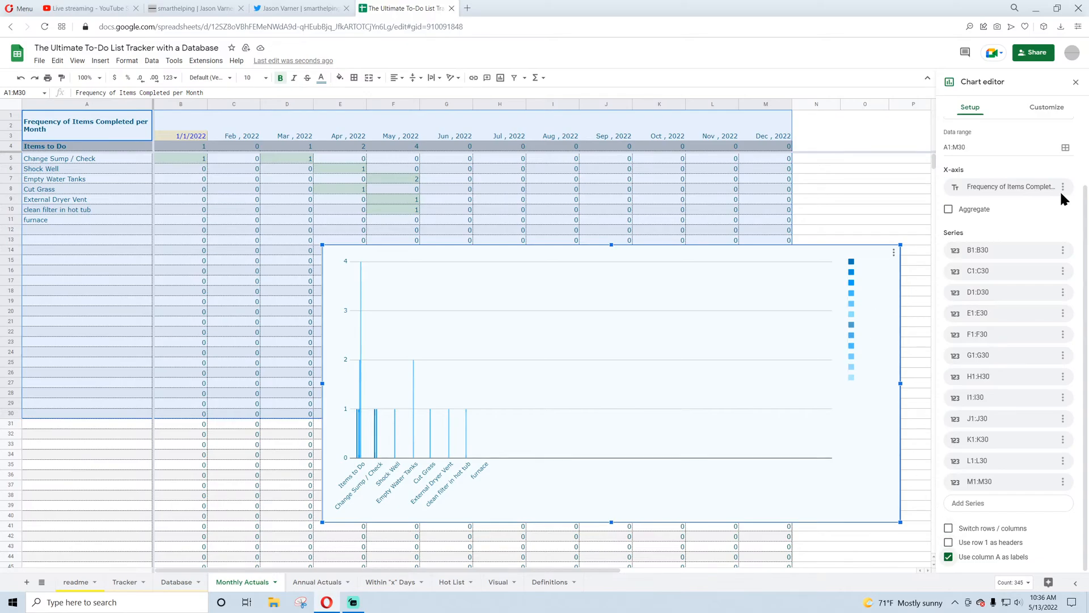
click(1065, 148)
key(ctrl+a)
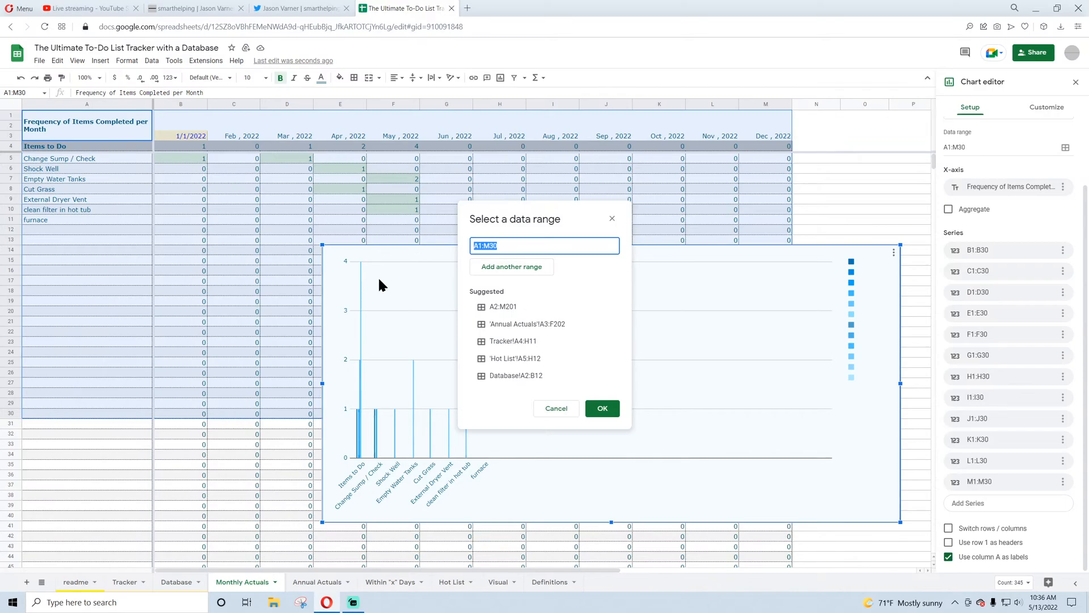
key(BackSpace)
click(557, 409)
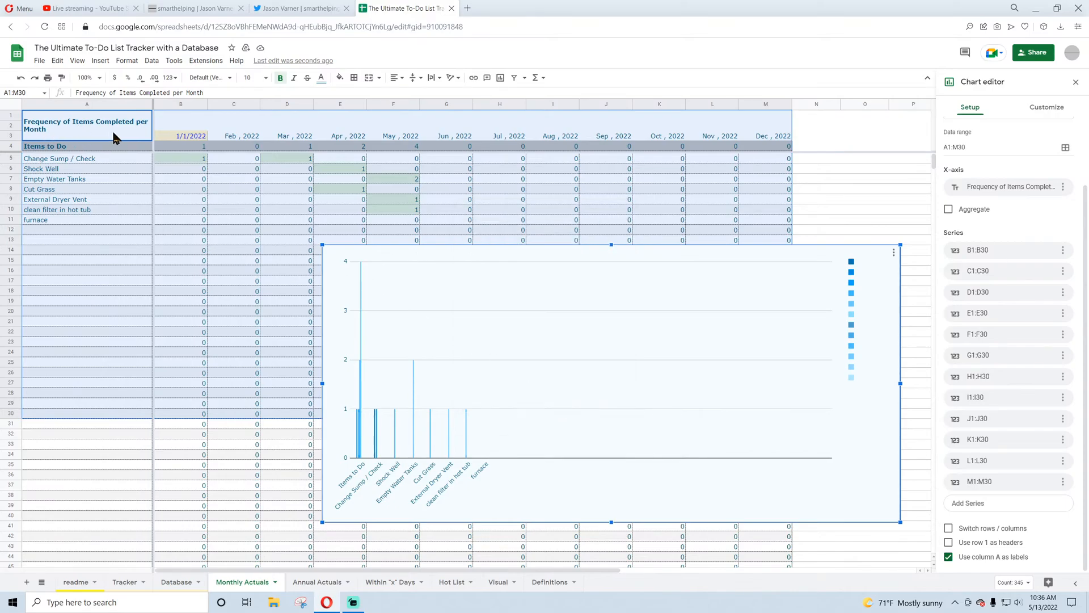
- Unmerge the "Frequency of Items Completed per Month" title cell in column A
click(85, 125)
click(368, 79)
click(62, 114)
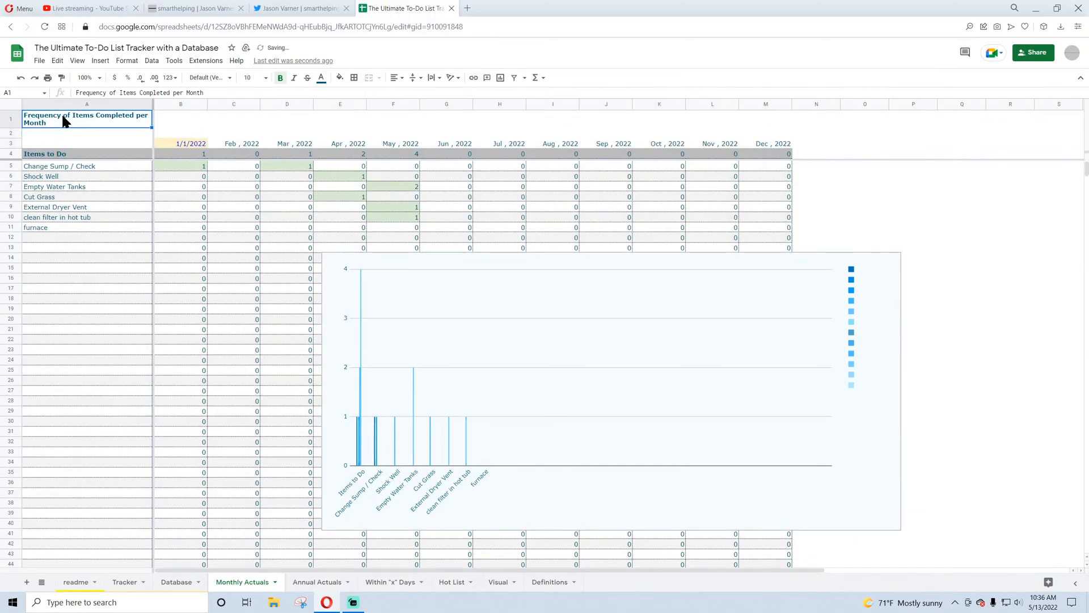
- Set the chart's data range to A3:M30 and switch its rows and columns
click(895, 262)
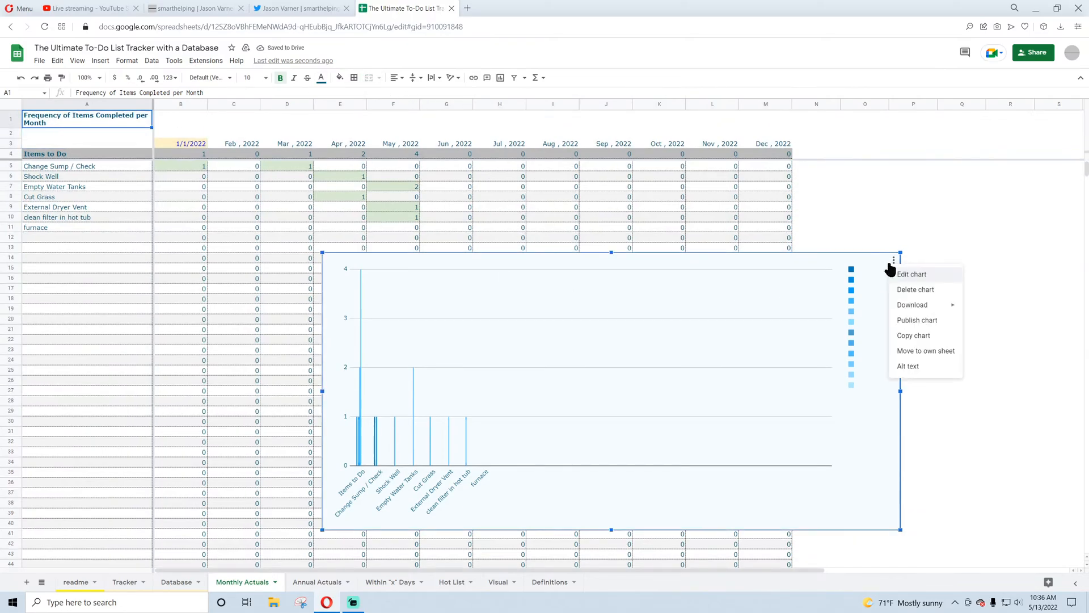
click(908, 277)
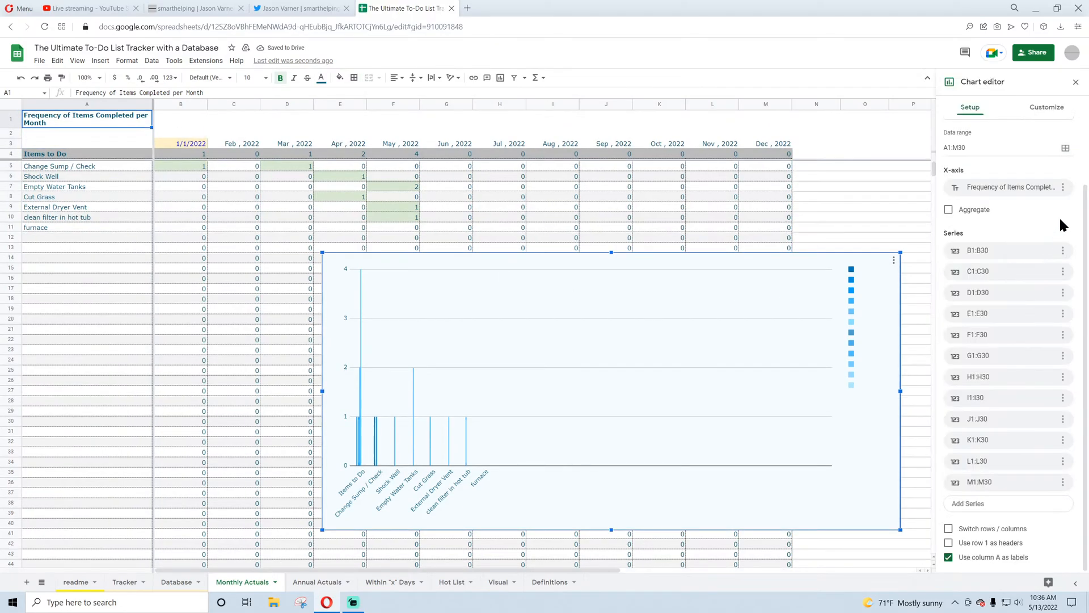
click(1065, 147)
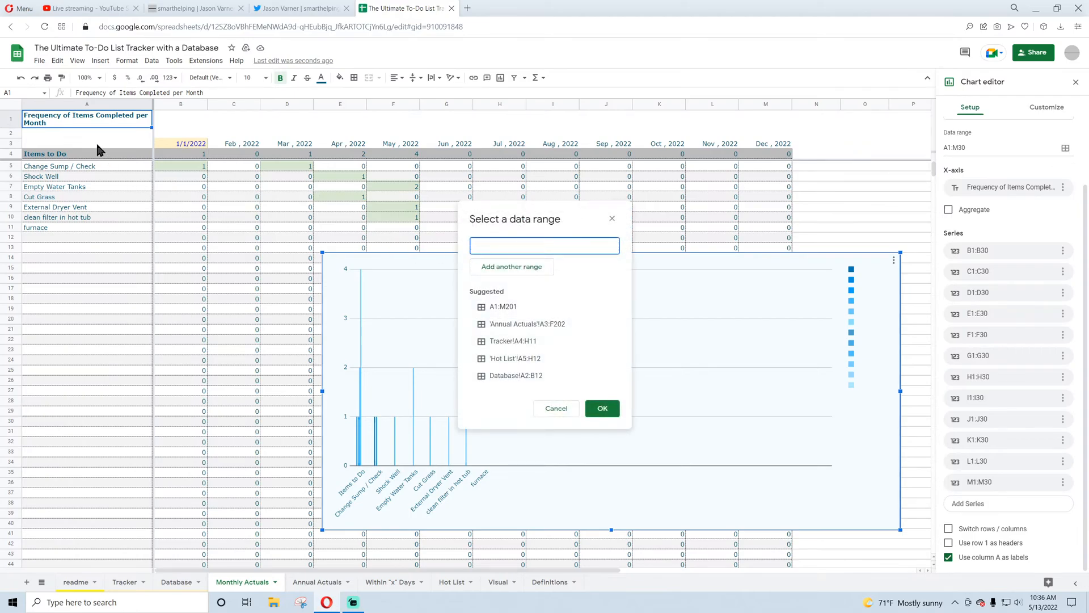
drag(97, 143, 762, 423)
click(603, 408)
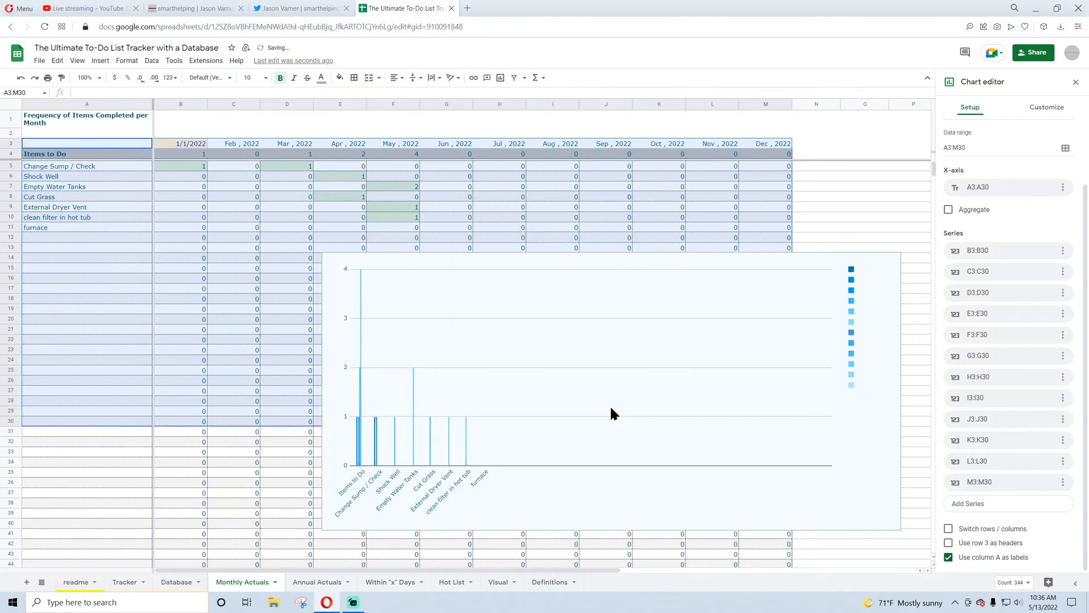
click(949, 528)
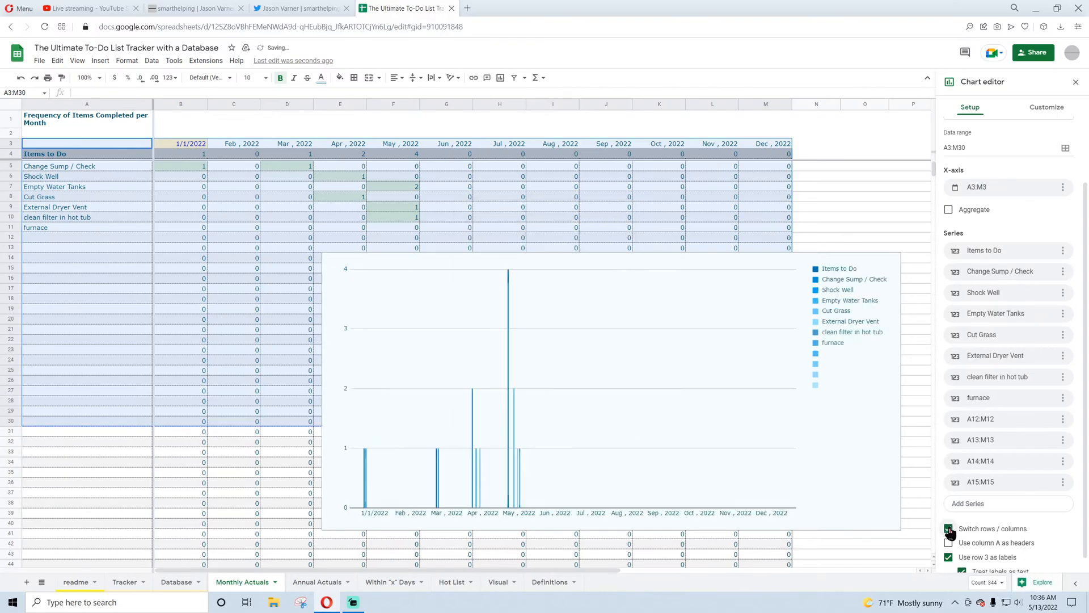
- Move the chart up to start at about cell B6, extend its right edge to about column O and close the chart editor
drag(705, 266, 538, 188)
drag(734, 312, 856, 313)
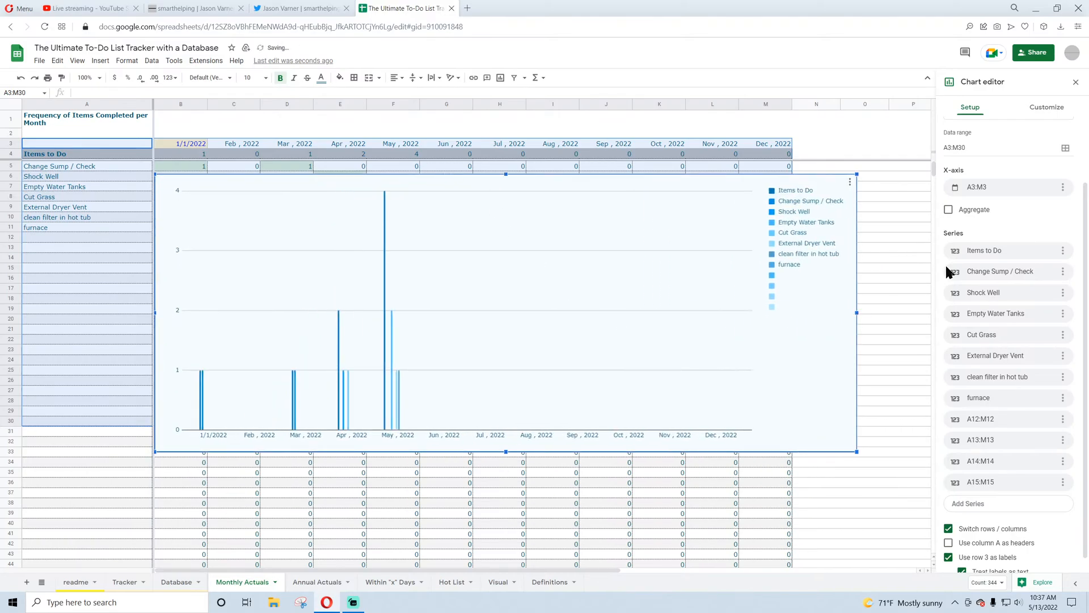
click(1076, 82)
click(961, 298)
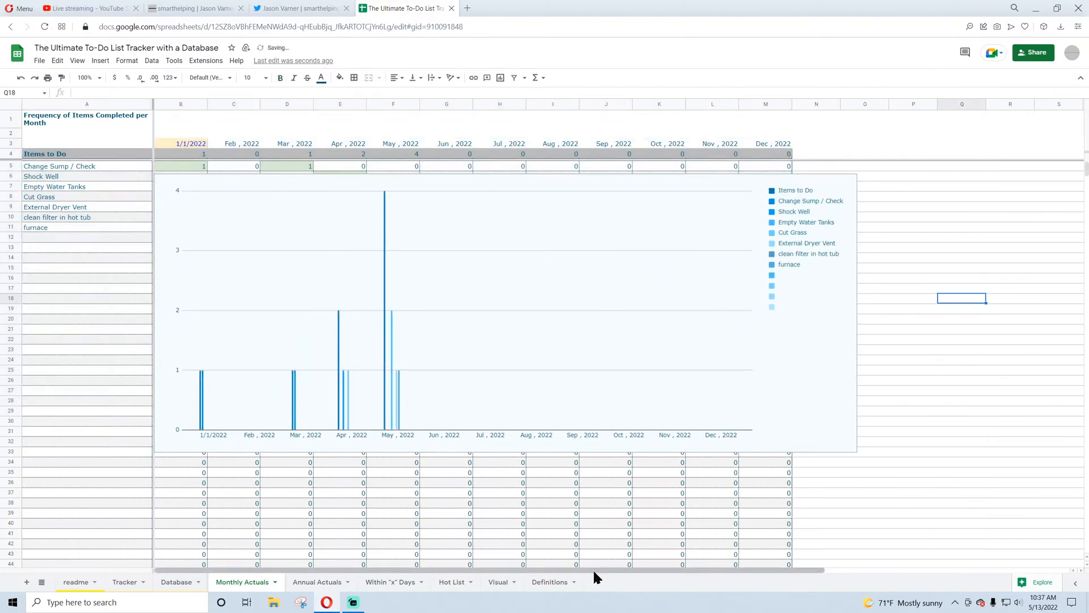
- Move the chart beside the monthly table and pull in its left edge so it starts at column N
drag(594, 569, 884, 568)
click(333, 182)
drag(333, 182, 899, 169)
drag(348, 300, 423, 294)
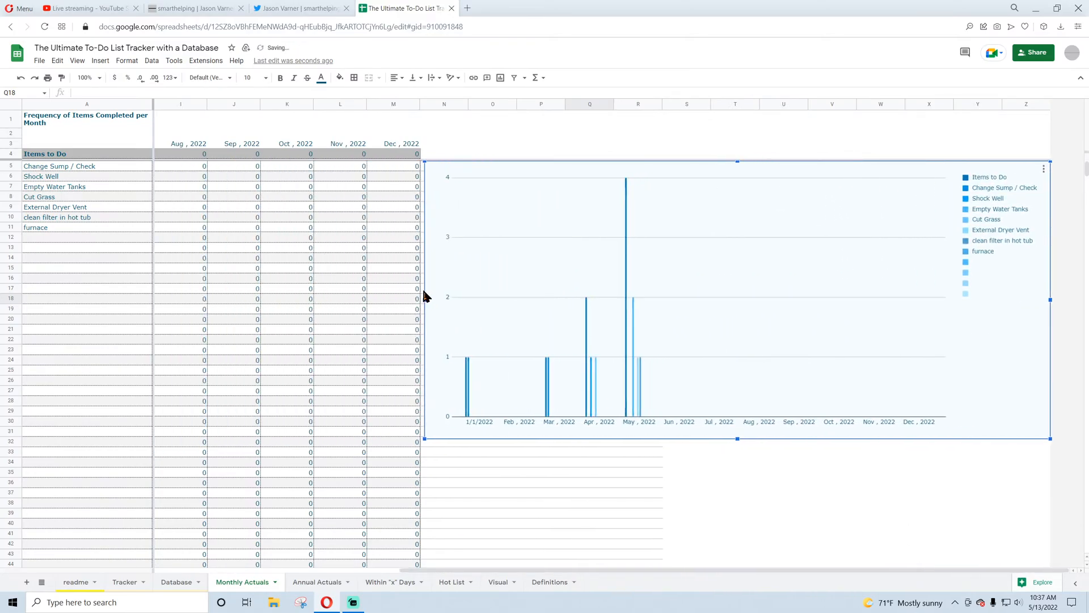
- Slant the chart's horizontal axis labels by 30° and close the chart editor
double_click(511, 420)
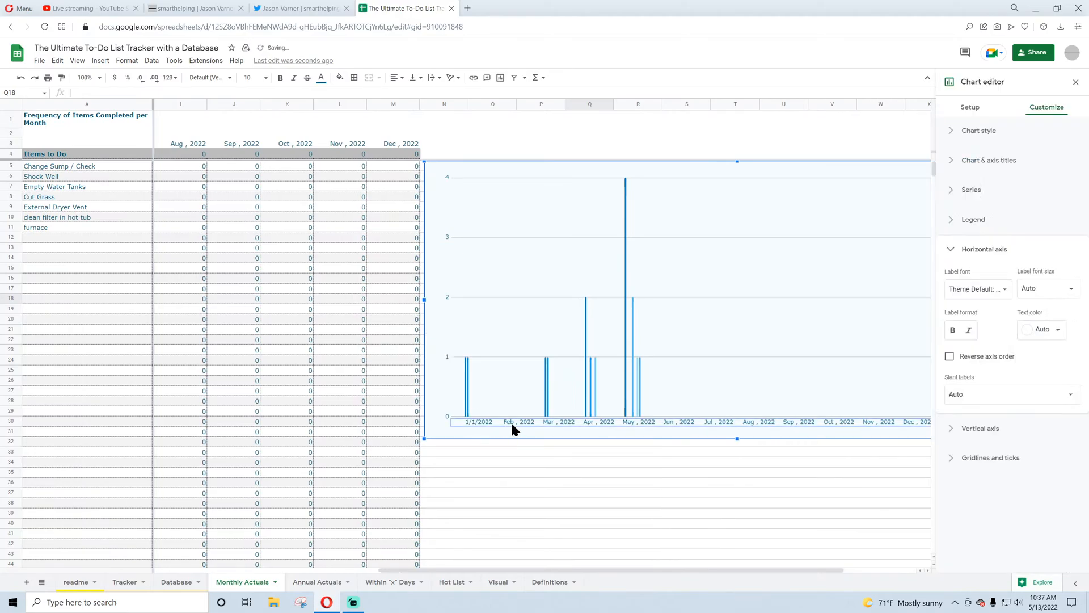
click(1002, 393)
click(971, 448)
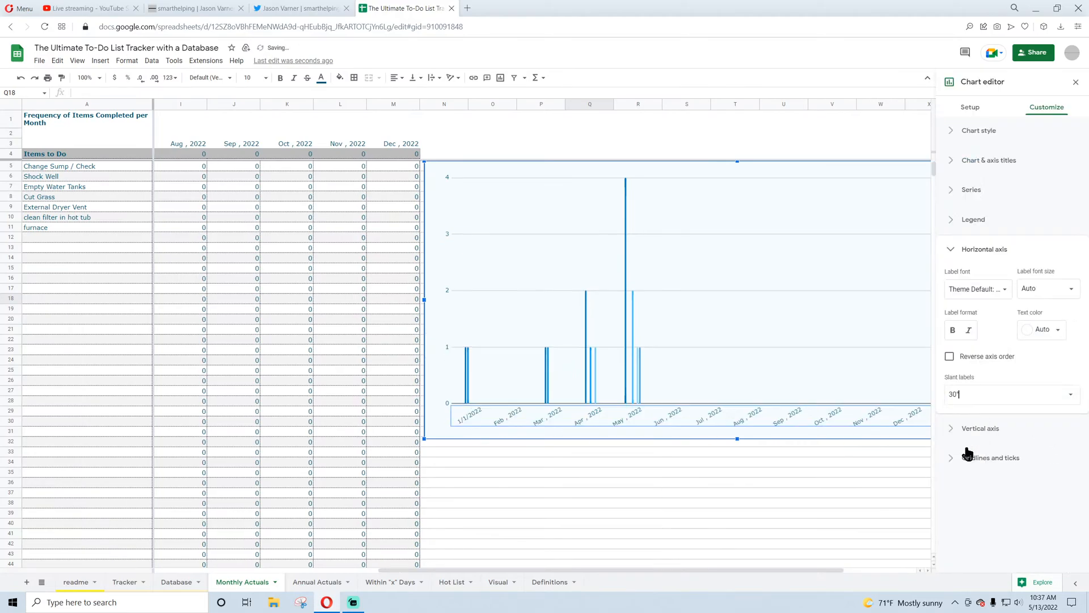
click(1076, 82)
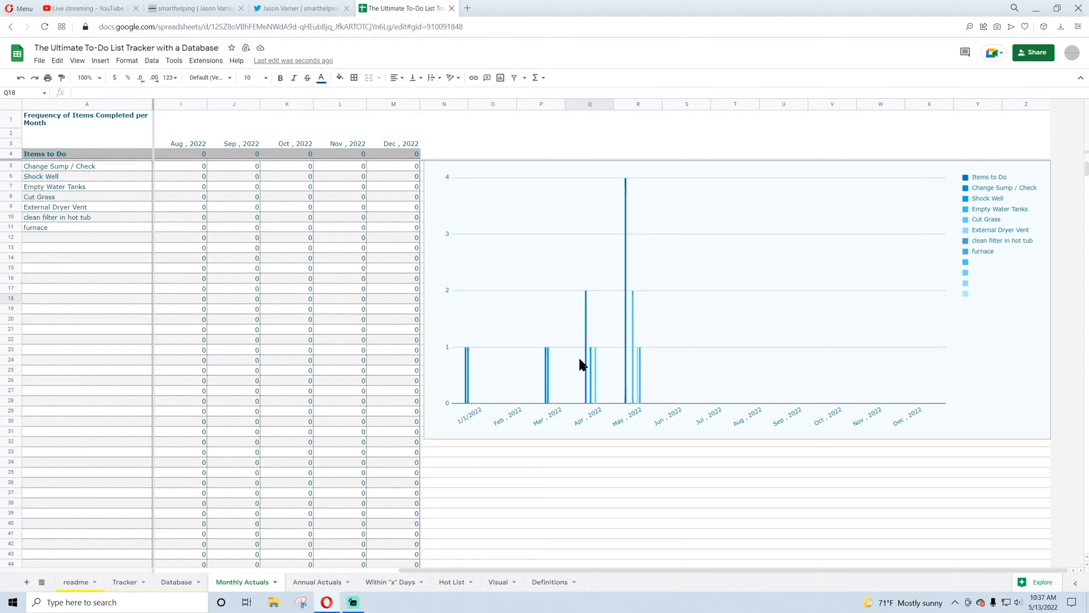
- Reopen the monthly chart for editing, check its series options and change its type to Smooth line chart
click(1046, 167)
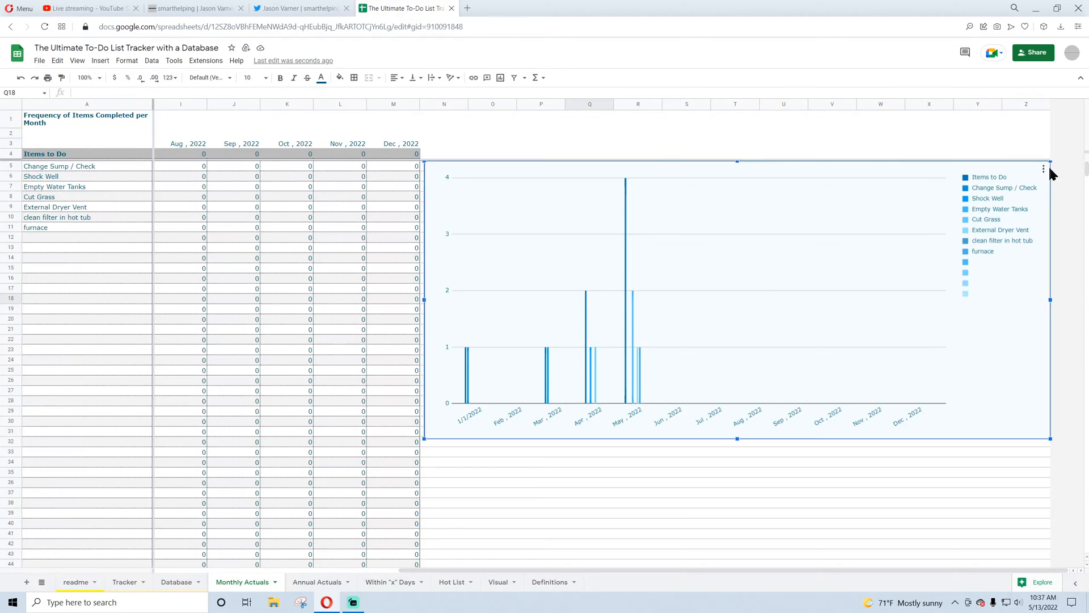
click(1044, 169)
click(999, 184)
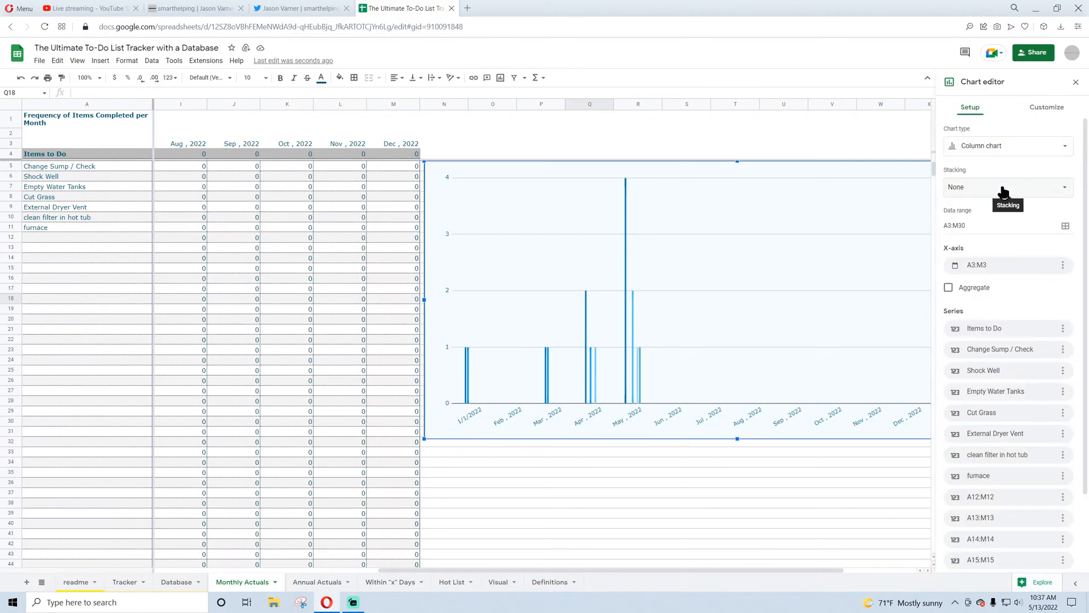
click(1053, 111)
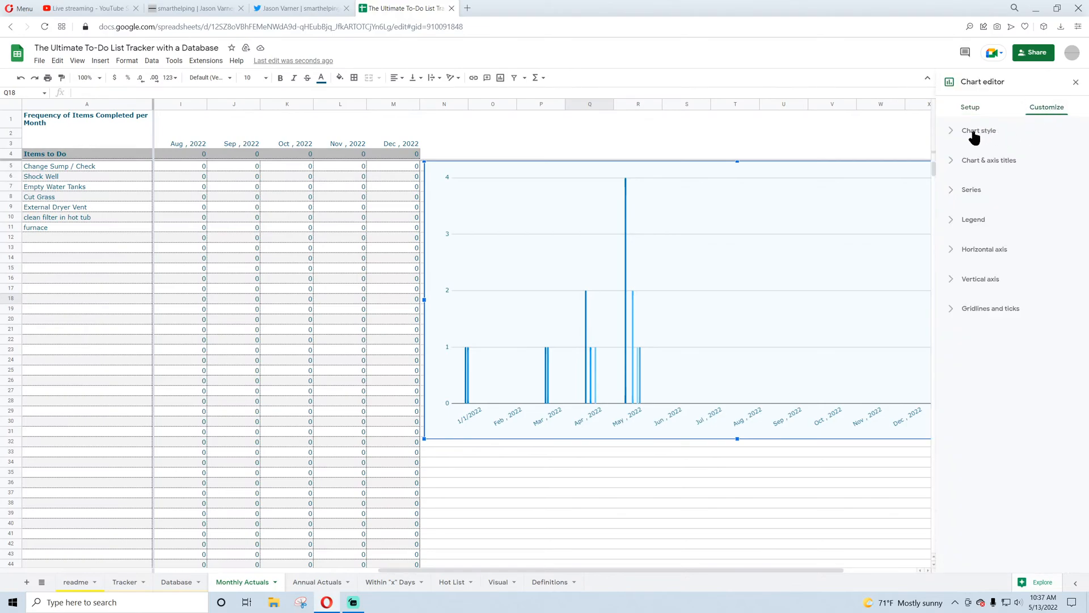
click(971, 192)
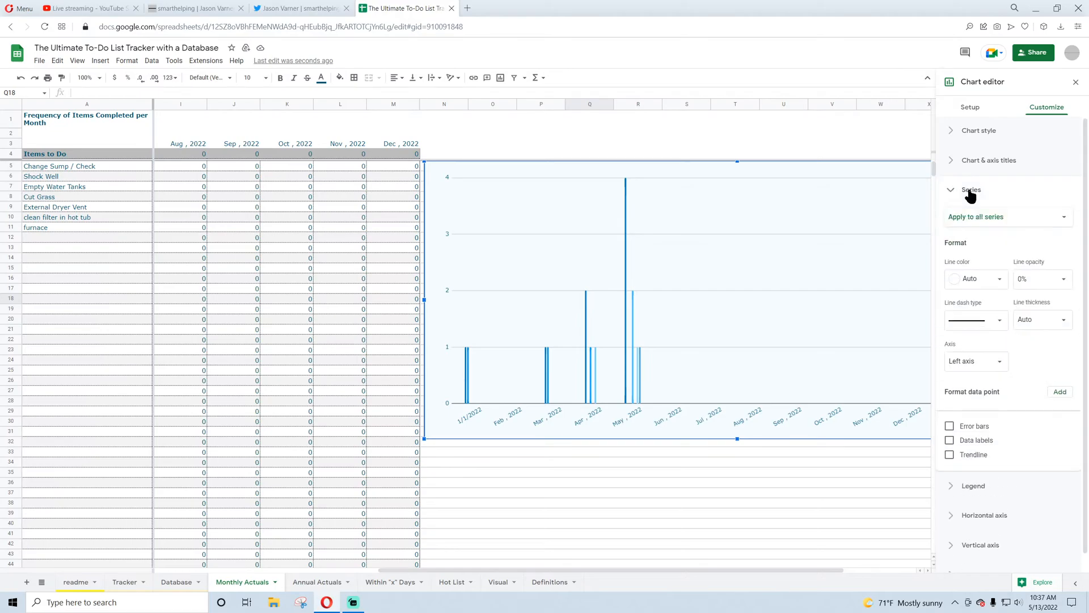
click(973, 108)
click(980, 146)
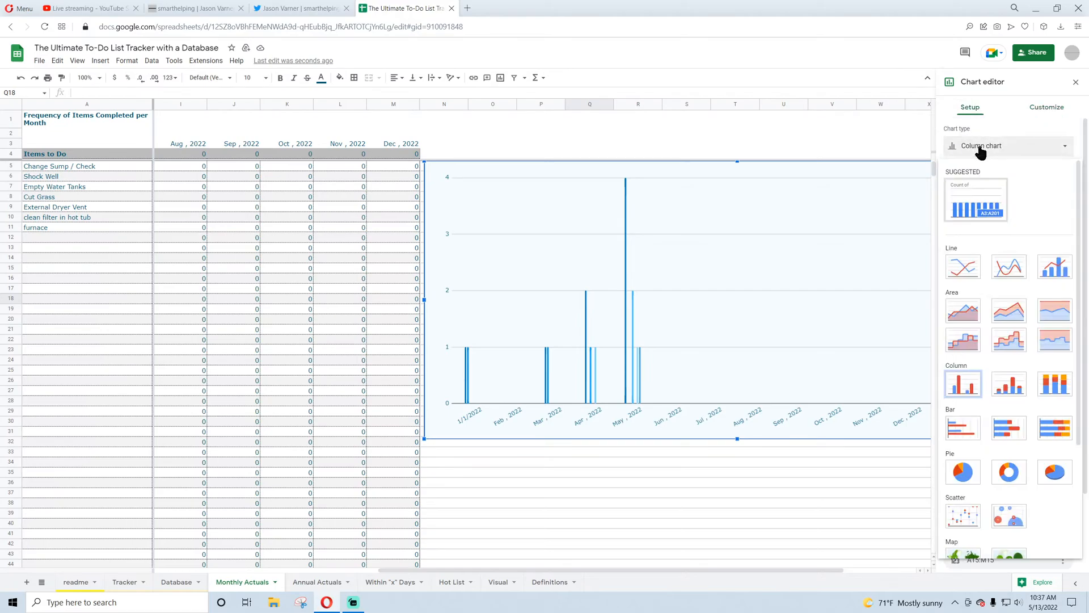
click(1009, 268)
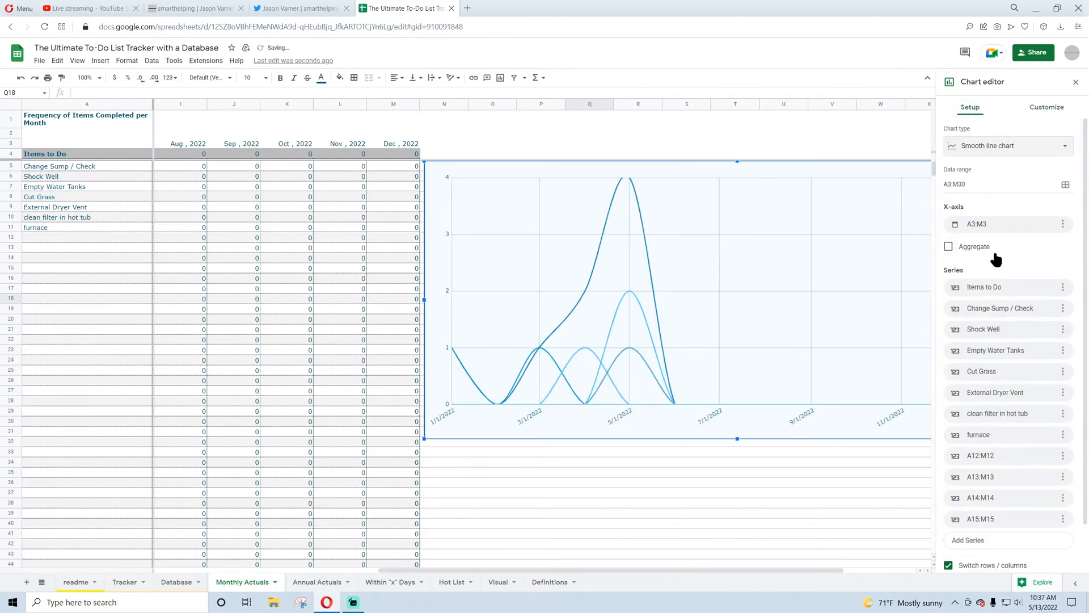
- Set the point size of all series to 7px and close the chart editor
click(1050, 113)
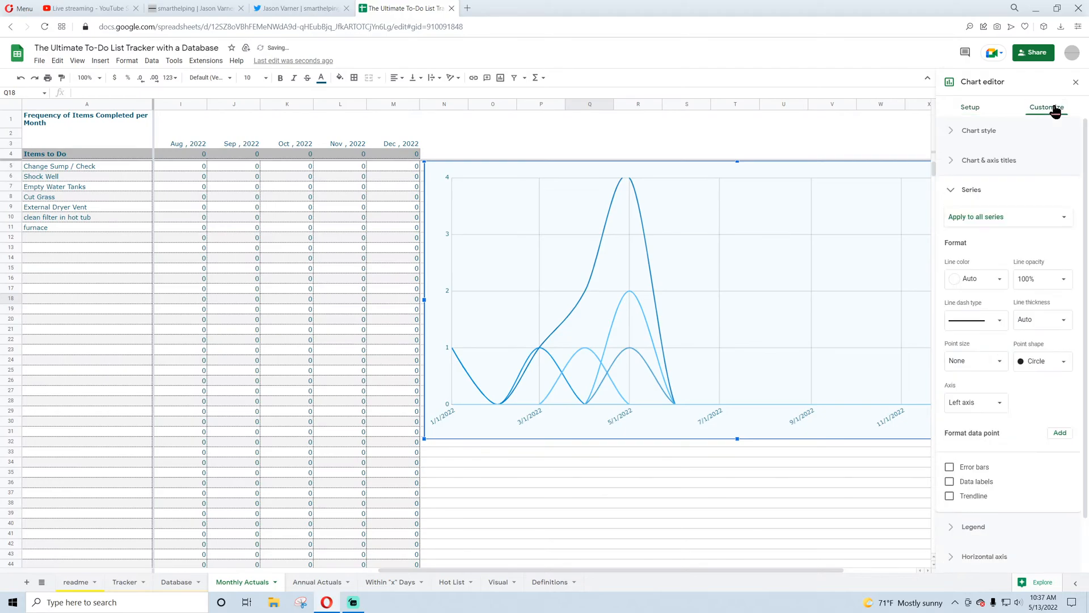
click(981, 360)
click(969, 412)
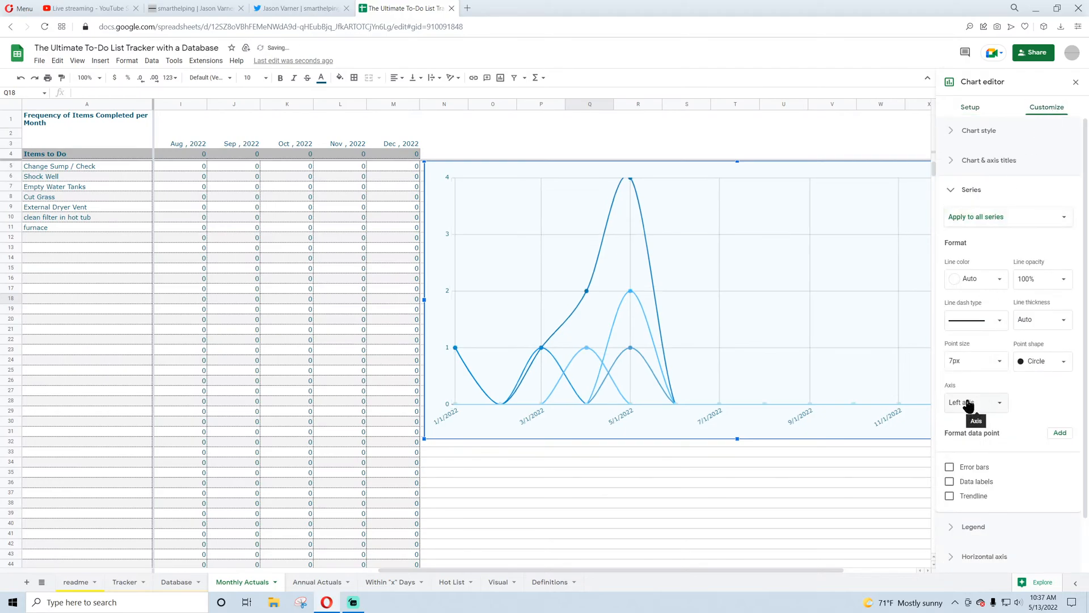
click(1075, 82)
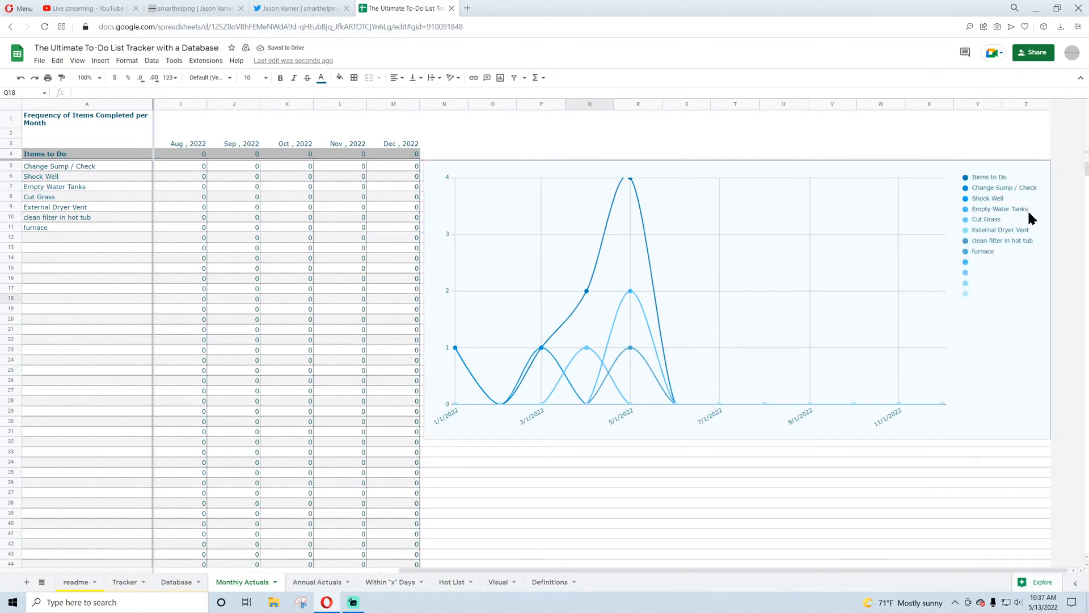
- Title the monthly chart "Frequency of Tasks Completed per Month" and close the chart editor
click(986, 224)
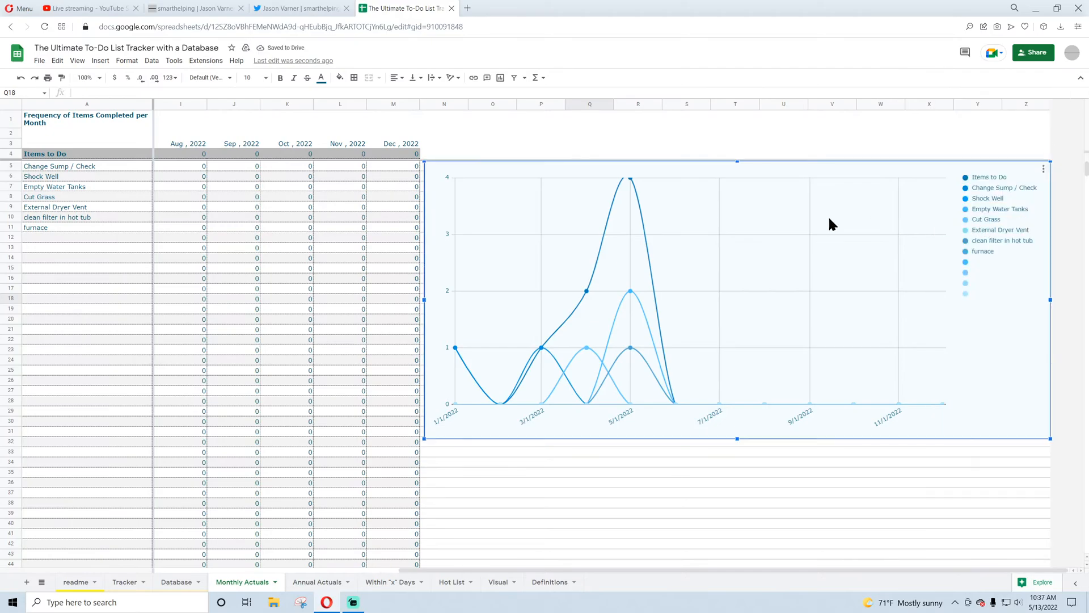
click(1043, 169)
click(1009, 185)
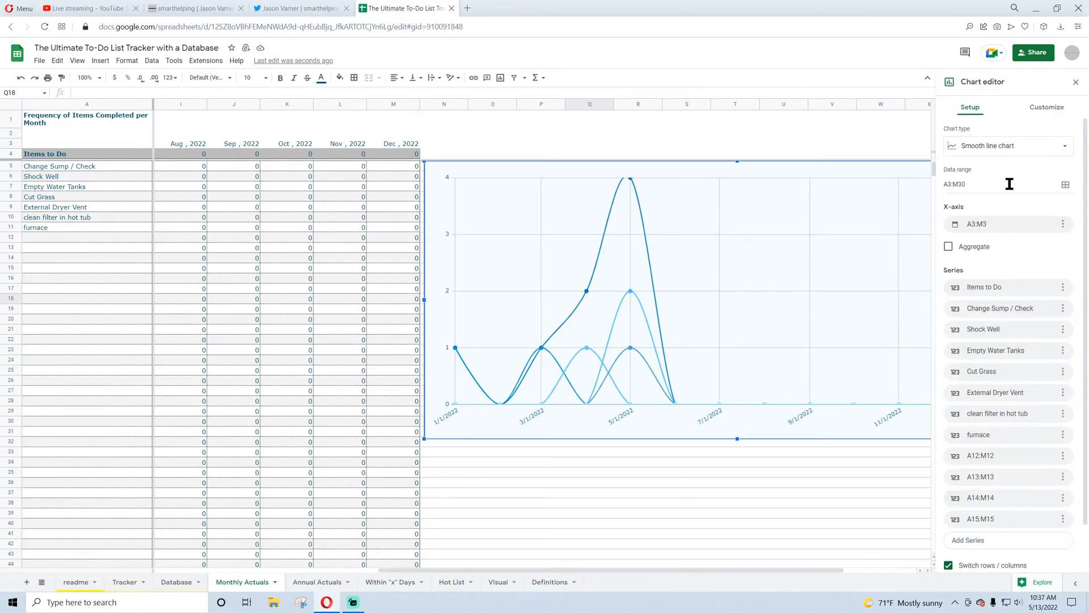
click(1048, 108)
click(979, 160)
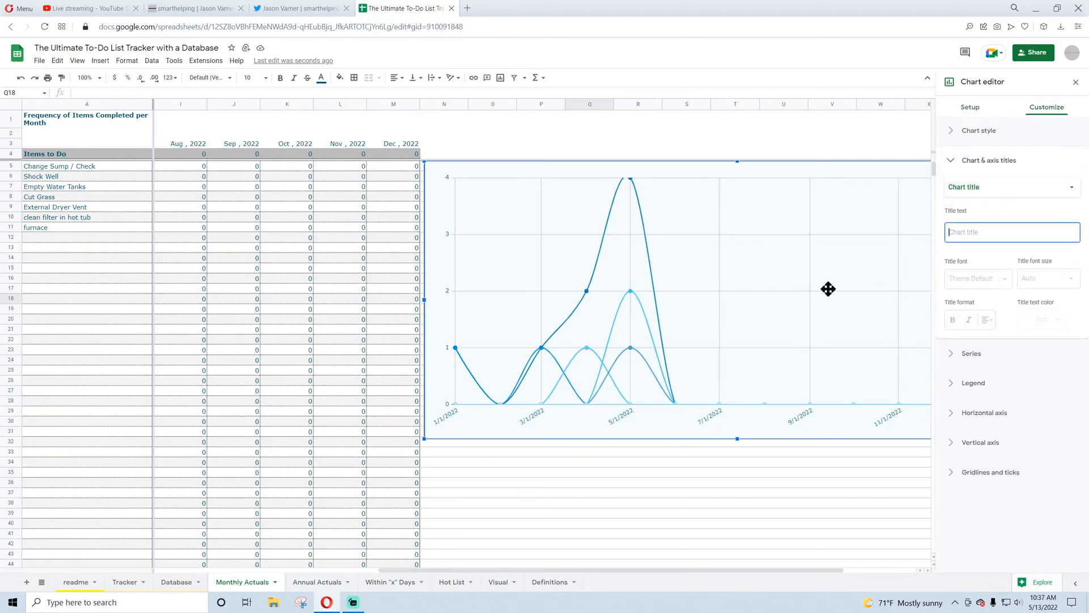
text(Freq)
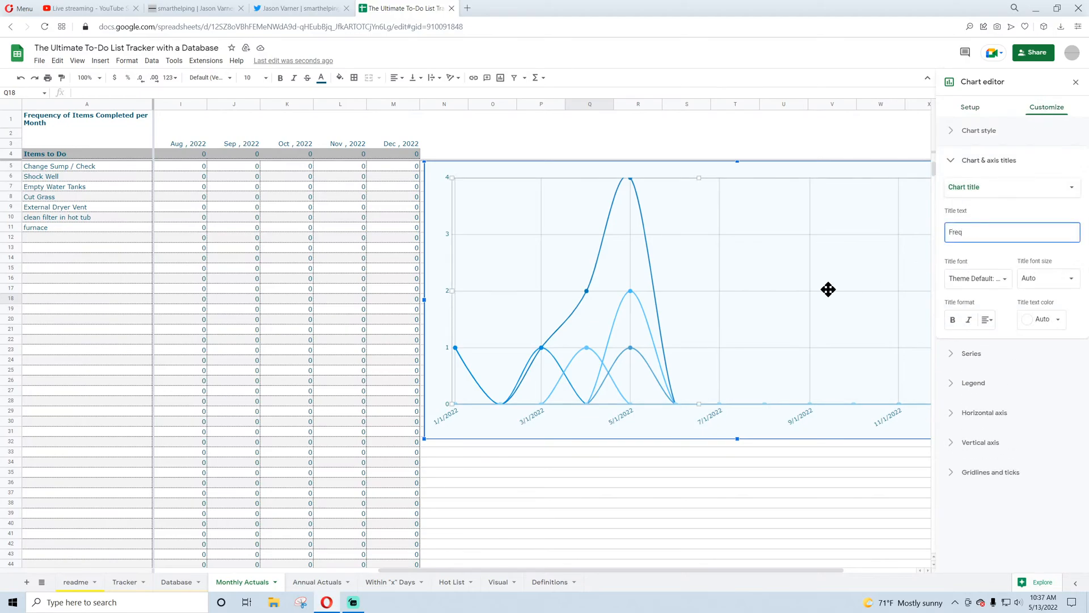
text(uency of )
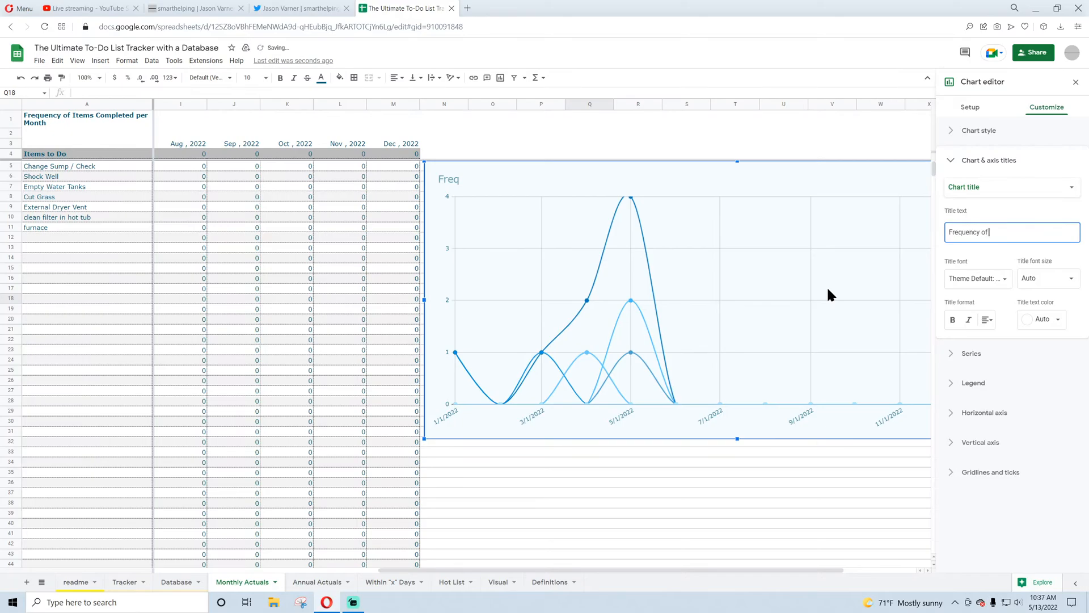
text(Tasks Completed per Month)
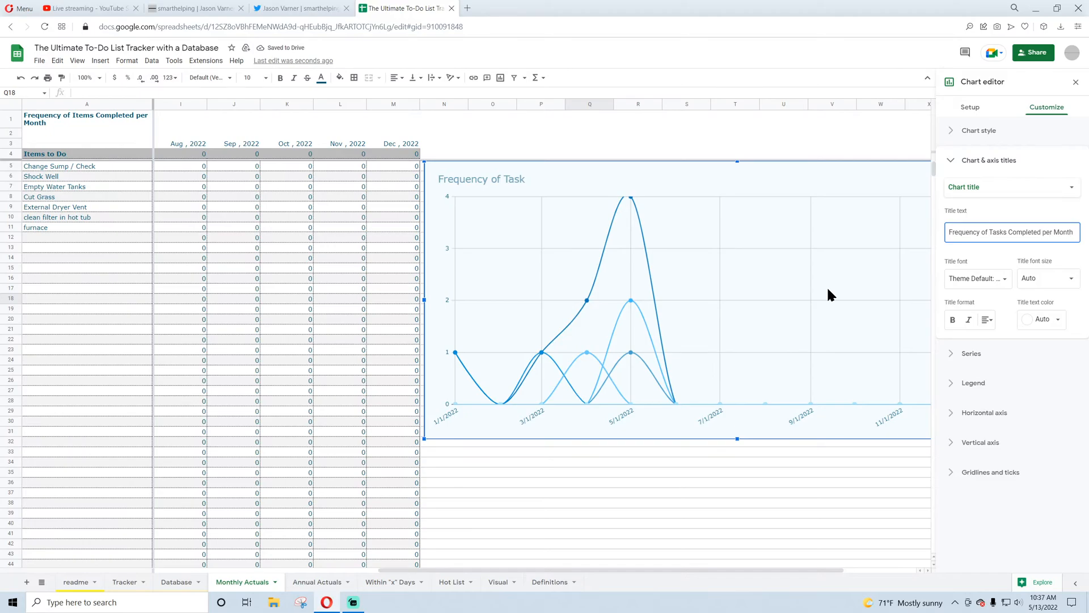
click(1076, 82)
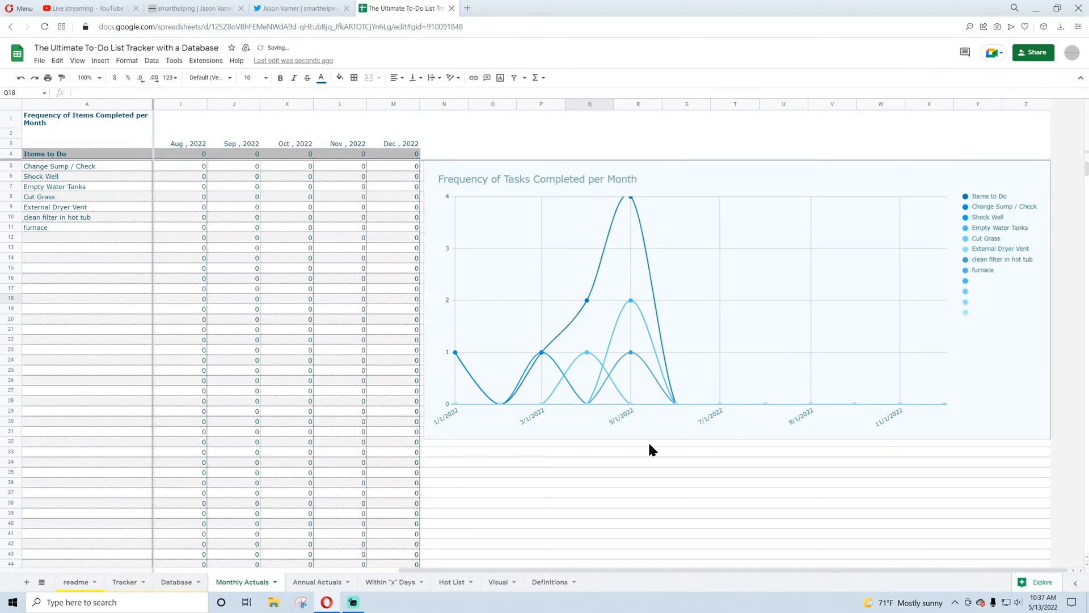
- Reword the title of the Annual Actuals chart to "Frequency of Tasks Completed per Year" and close the chart editor
click(328, 585)
click(541, 168)
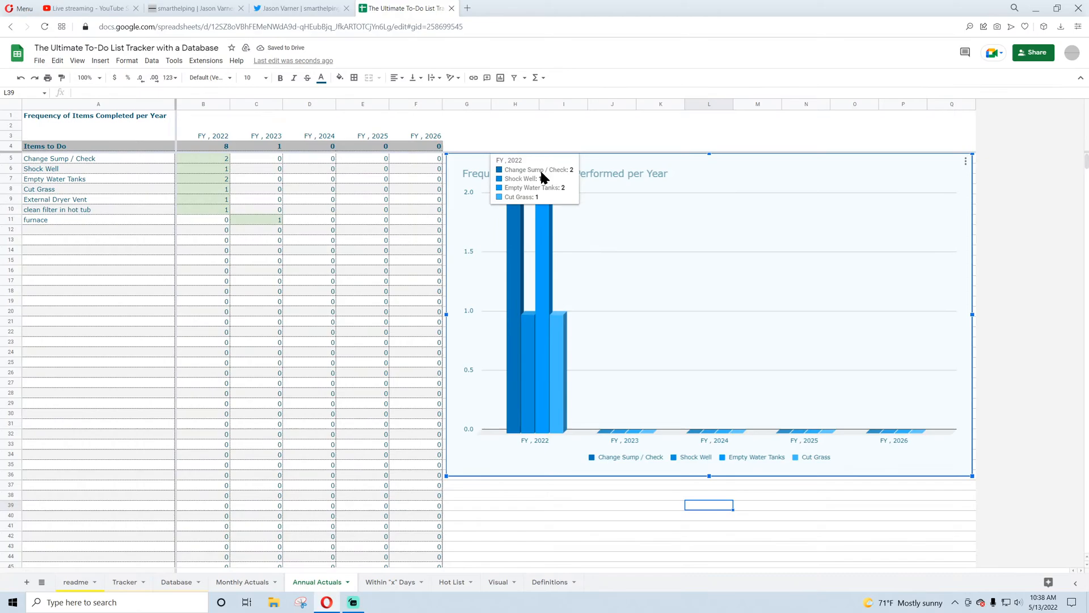
double_click(617, 174)
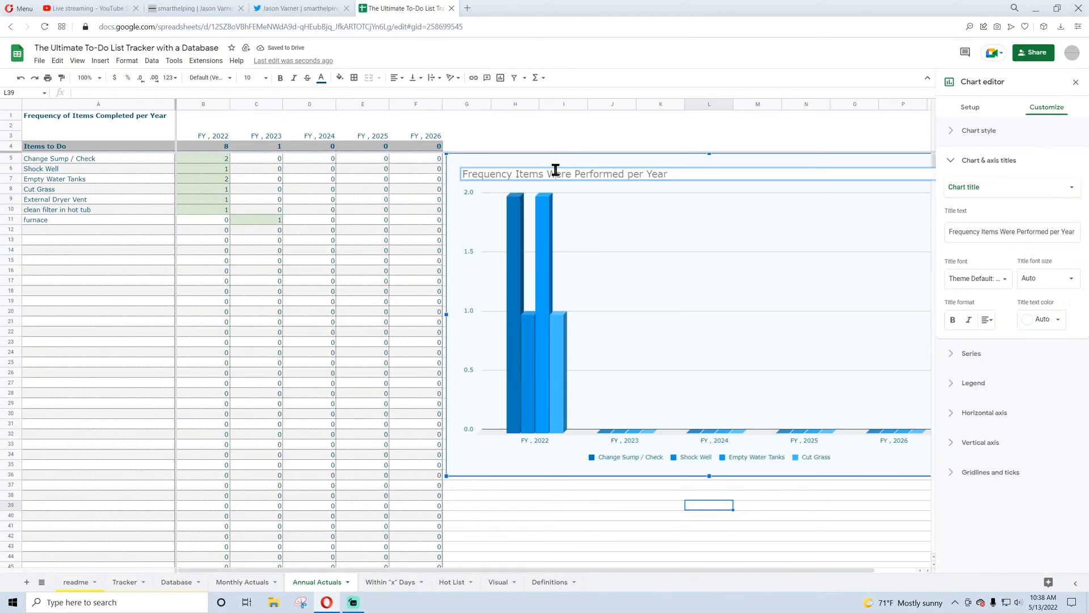
double_click(518, 174)
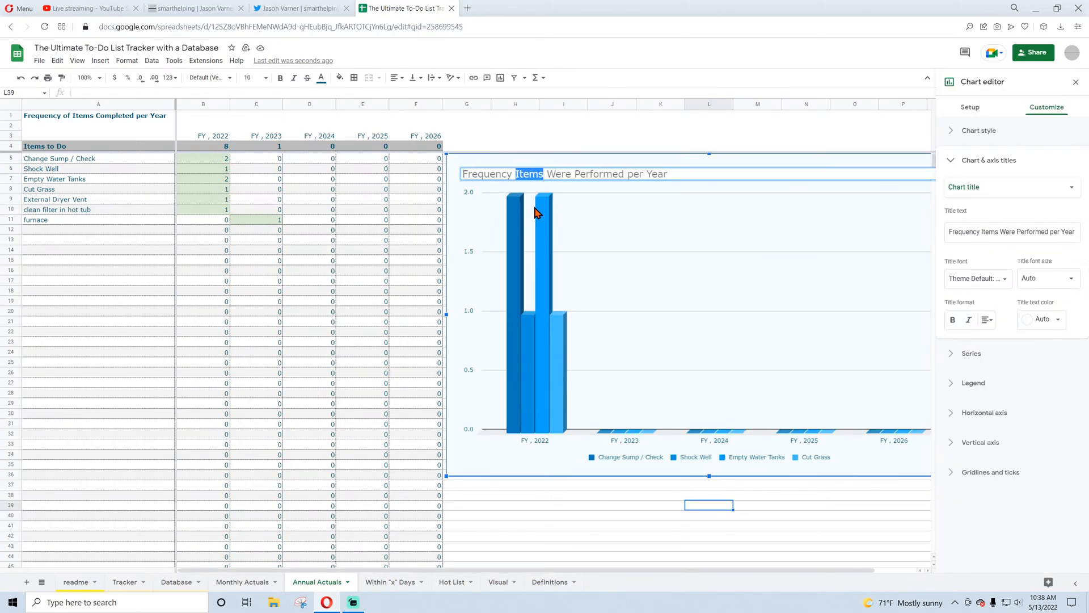
text(of Tasks)
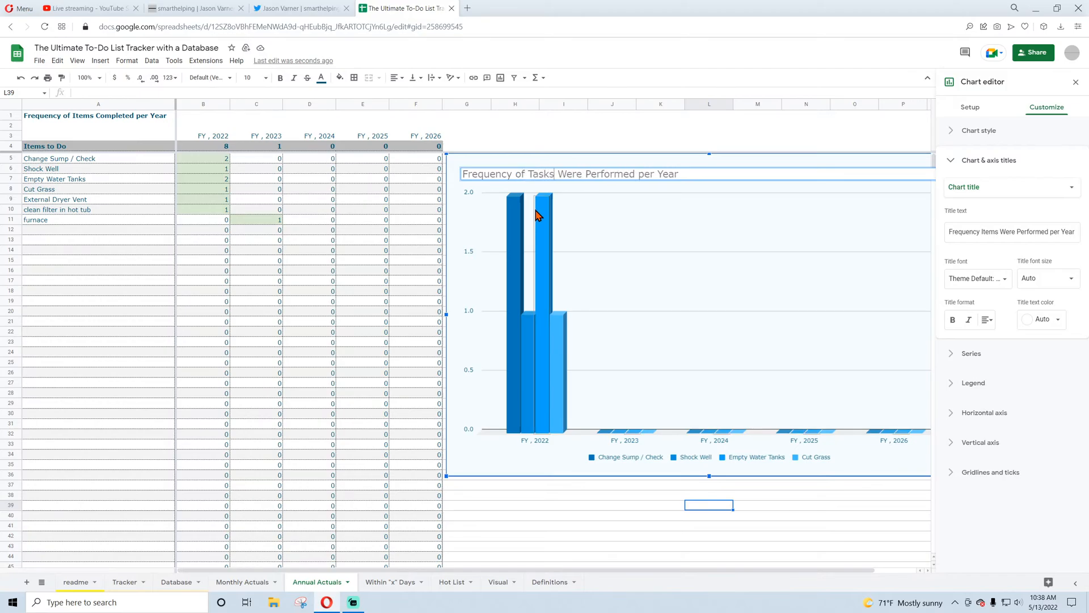
drag(558, 175, 636, 174)
text(Completed)
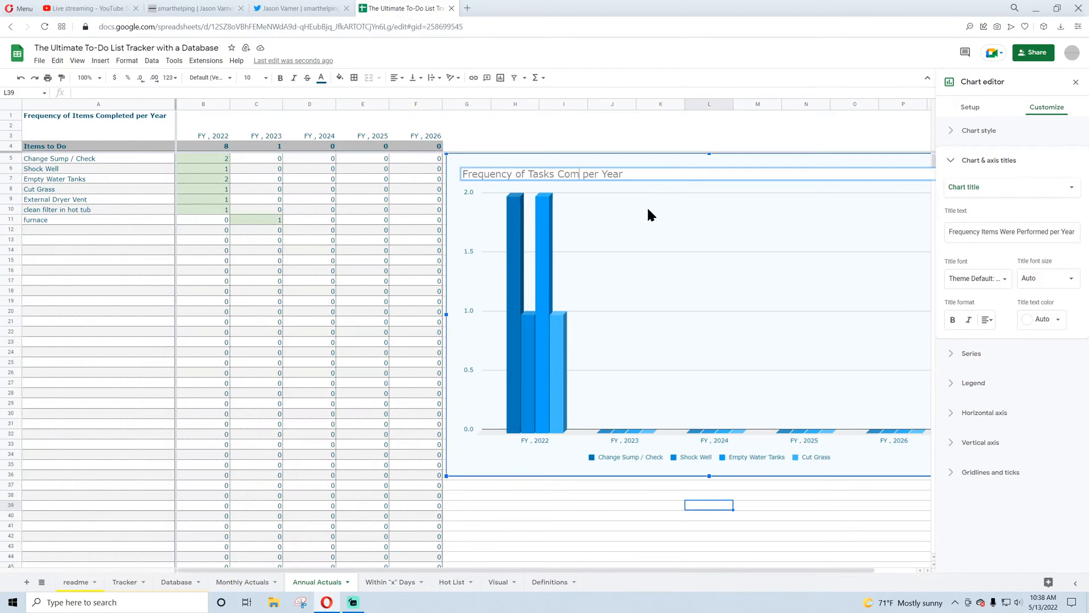
click(1072, 84)
click(759, 535)
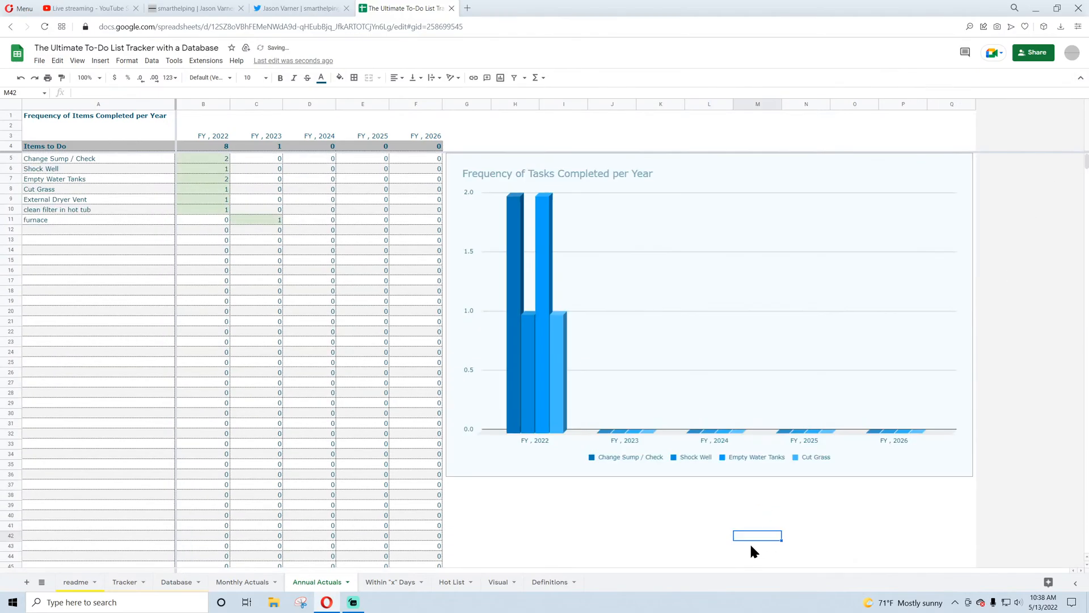
- Set the Monthly Actuals chart to treat its row 3 labels as text and close the chart editor
click(258, 583)
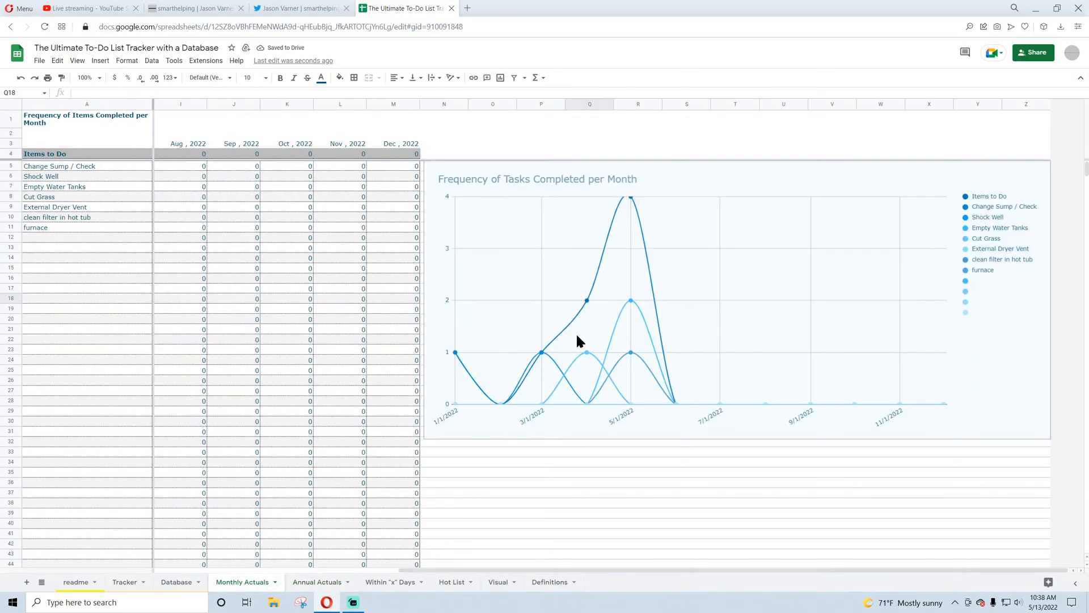
click(982, 380)
double_click(799, 419)
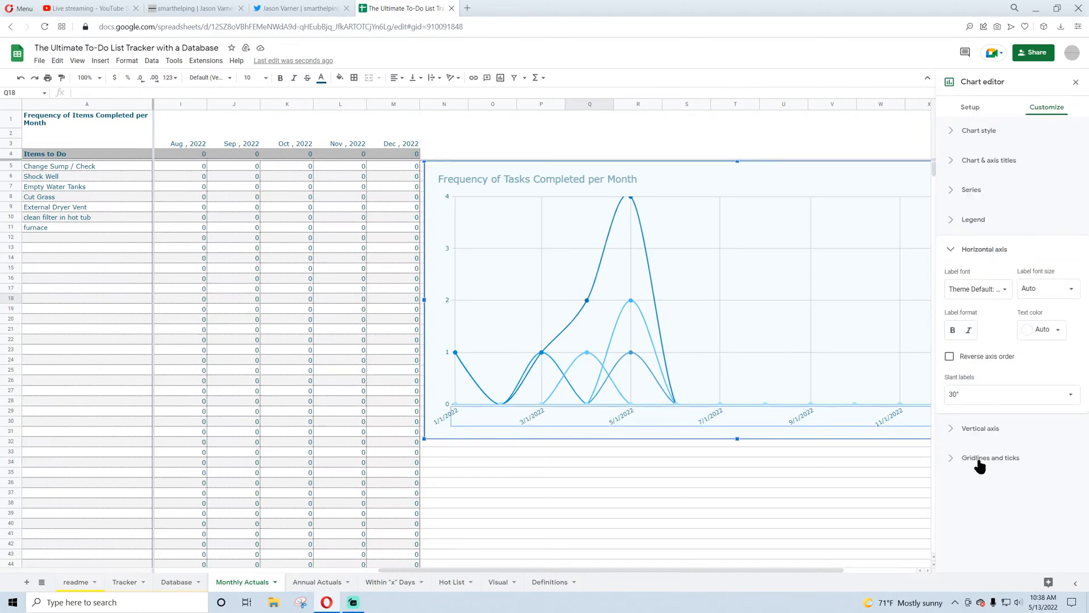
click(981, 461)
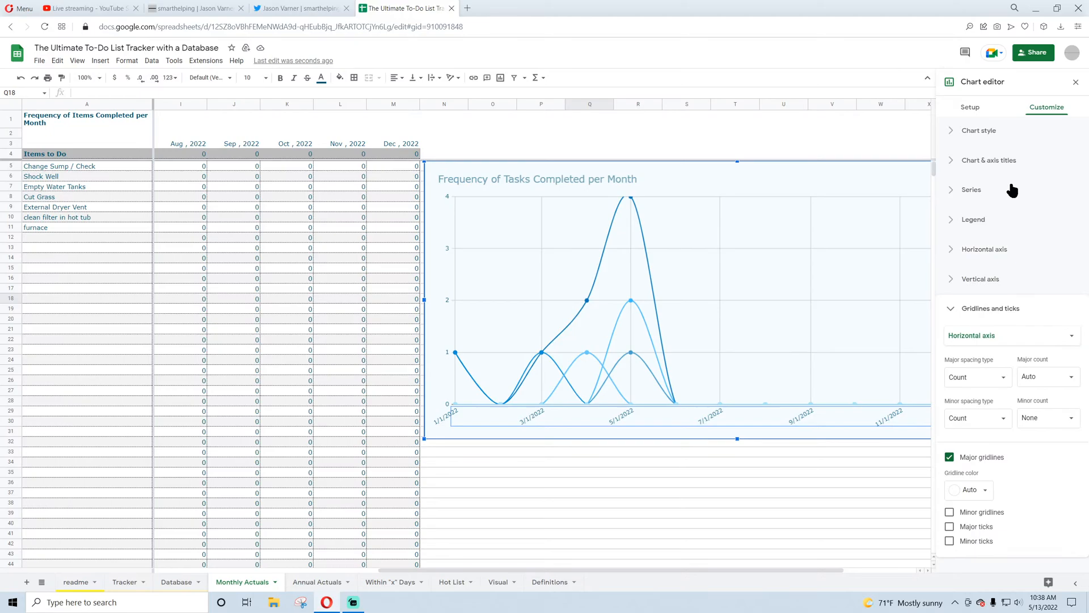
click(970, 107)
scroll(1013, 483, down, 2)
click(963, 557)
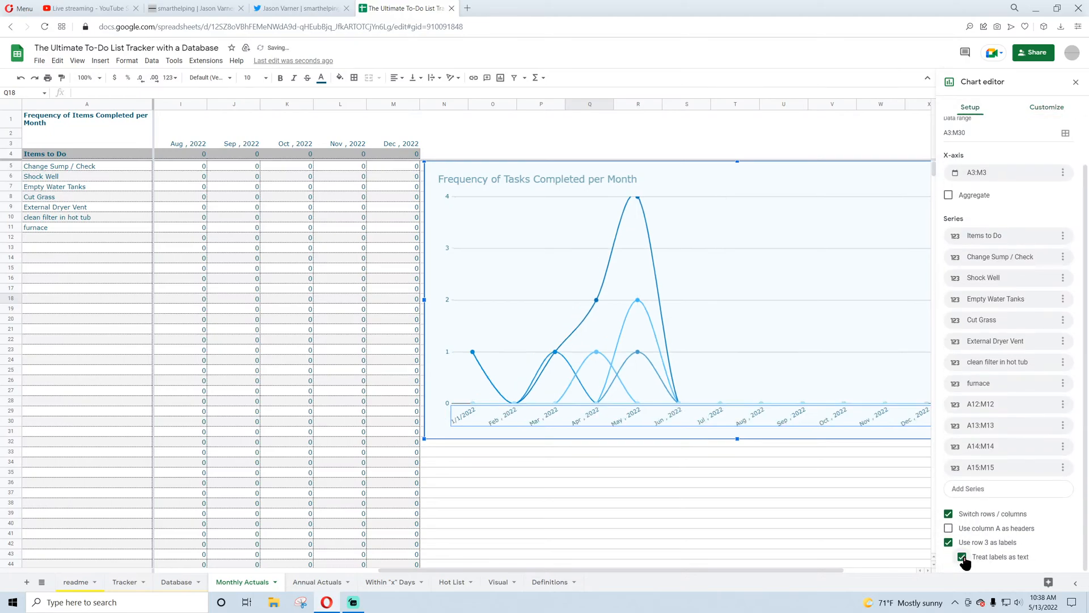
click(1076, 82)
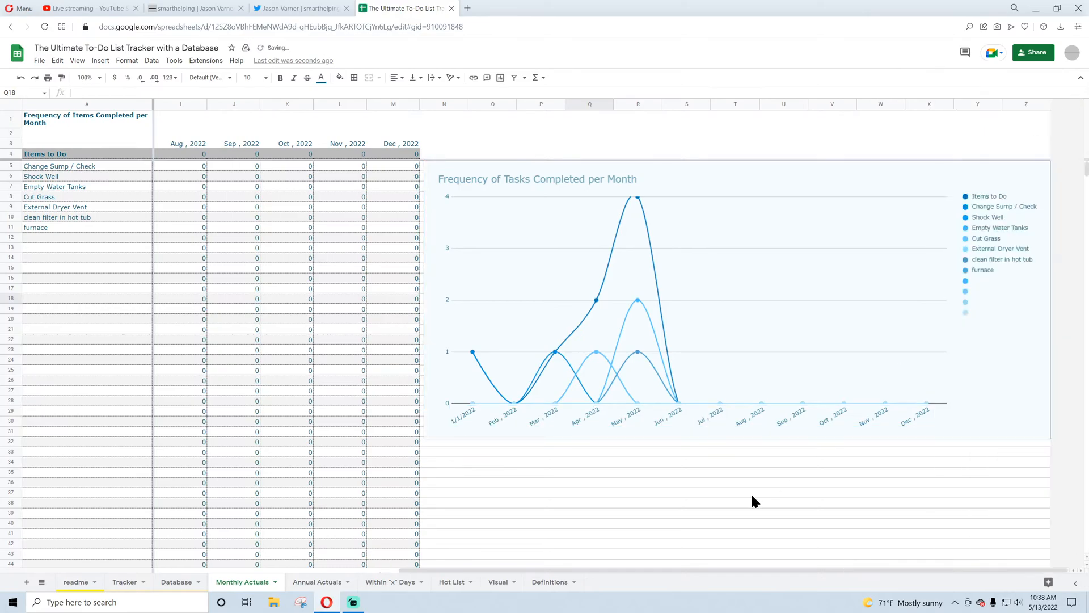
click(743, 493)
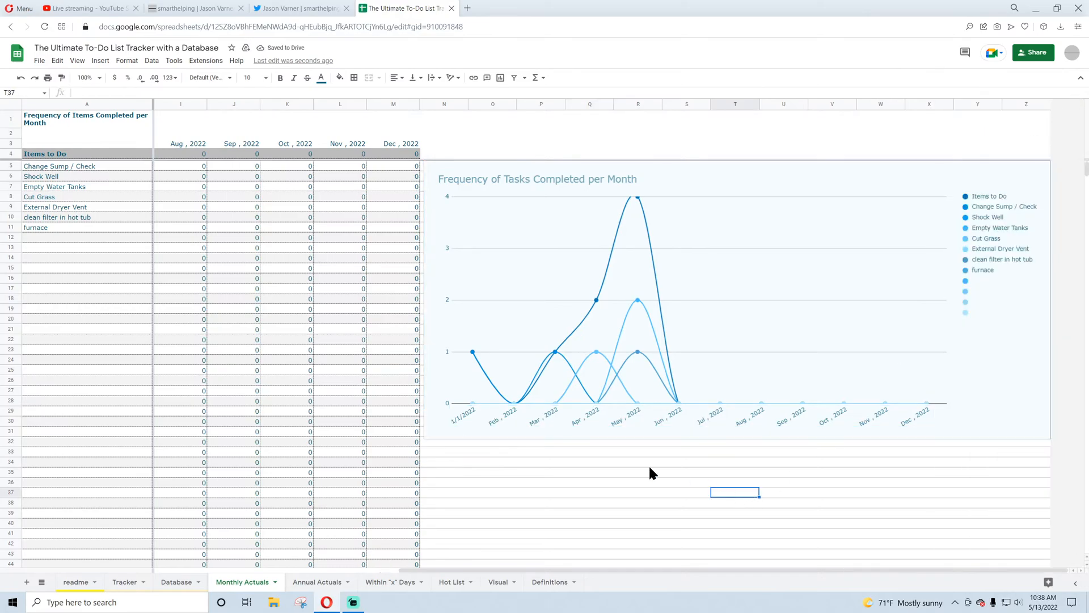
- Enable Compare mode in the monthly chart's style settings and close the chart editor
click(470, 354)
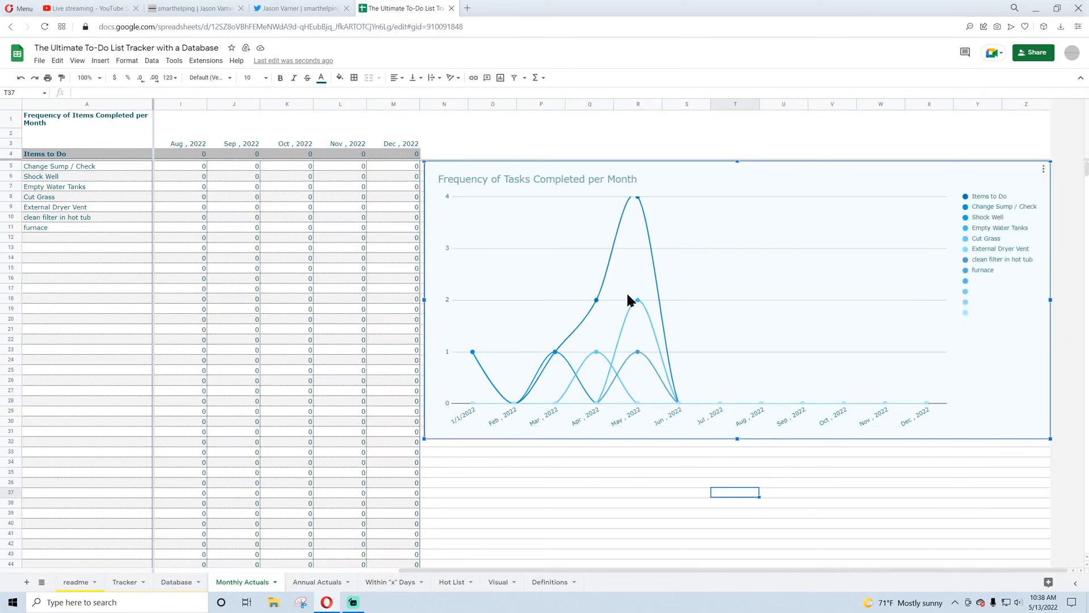
click(1044, 168)
click(1030, 187)
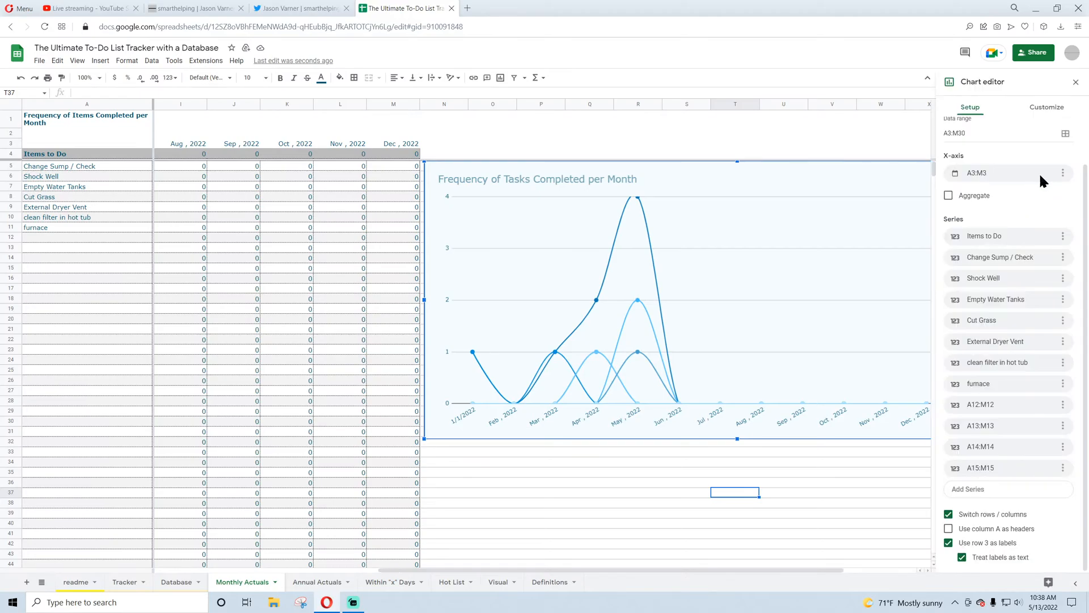
click(1061, 112)
click(983, 133)
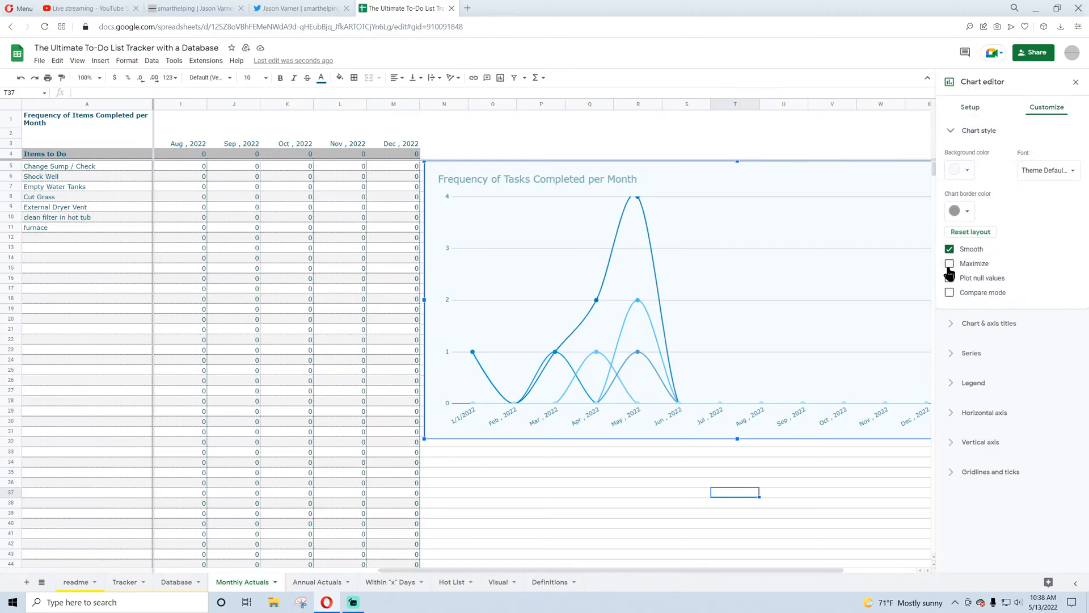
click(950, 294)
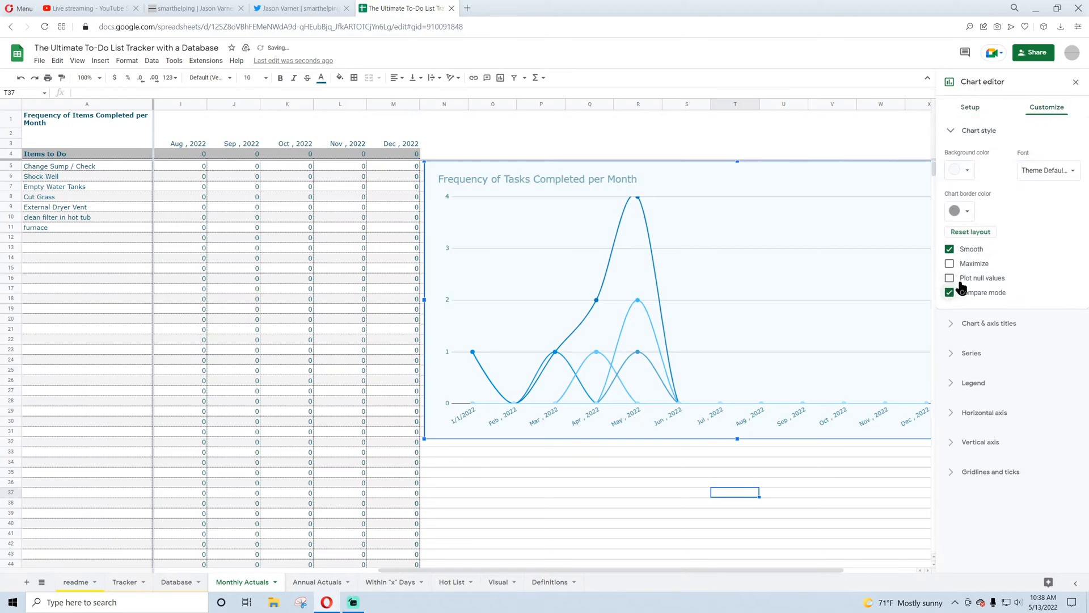
click(1076, 82)
- Check the monthly chart's comparison tooltip, remove the Items to Do series from the chart and close the chart editor
click(635, 278)
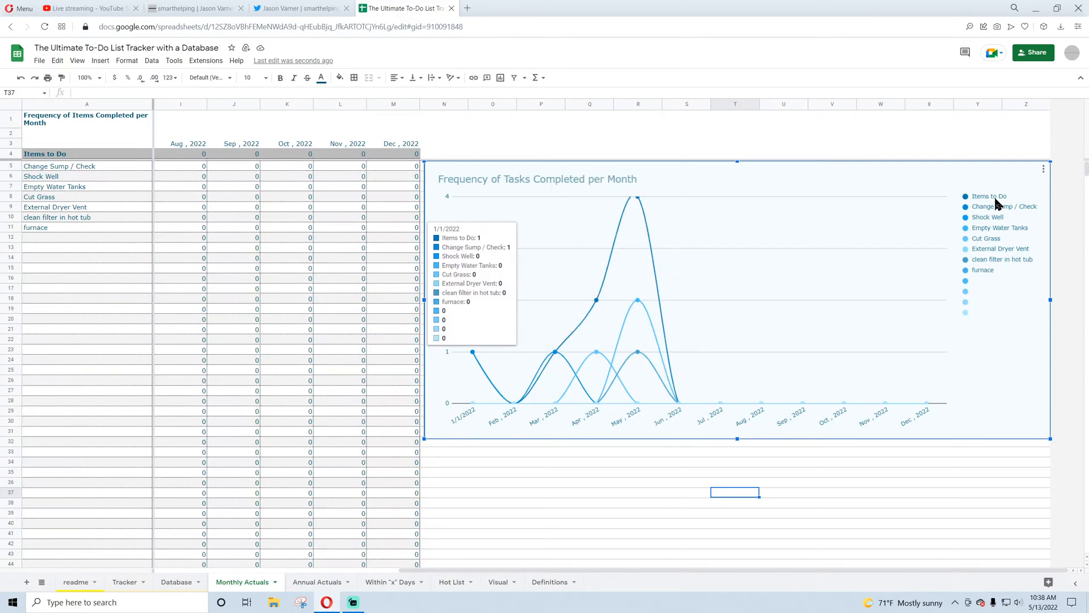
click(1042, 170)
click(1021, 196)
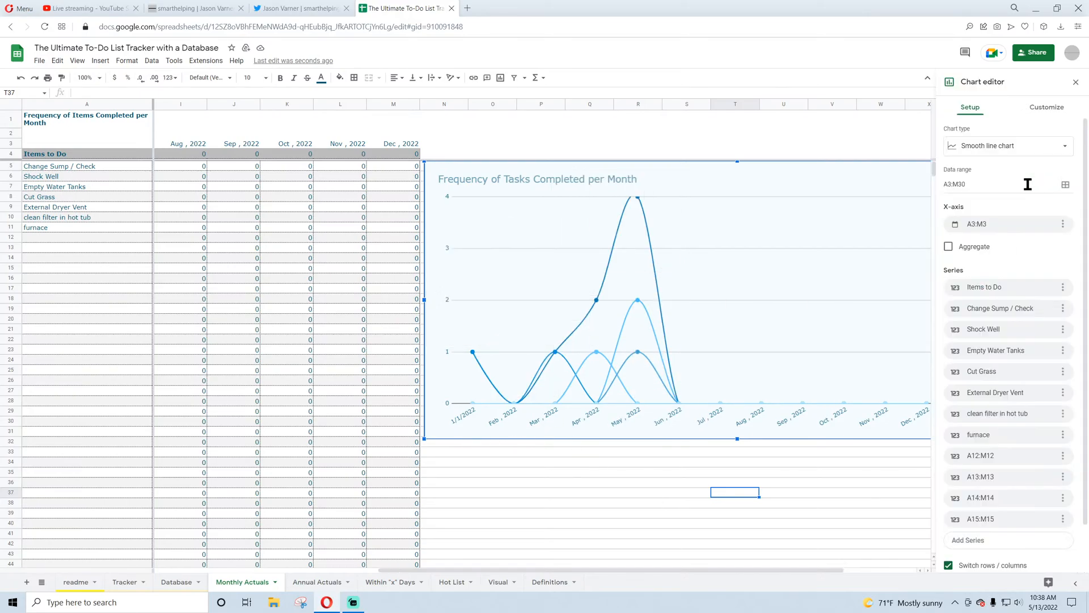
click(1063, 287)
click(1038, 302)
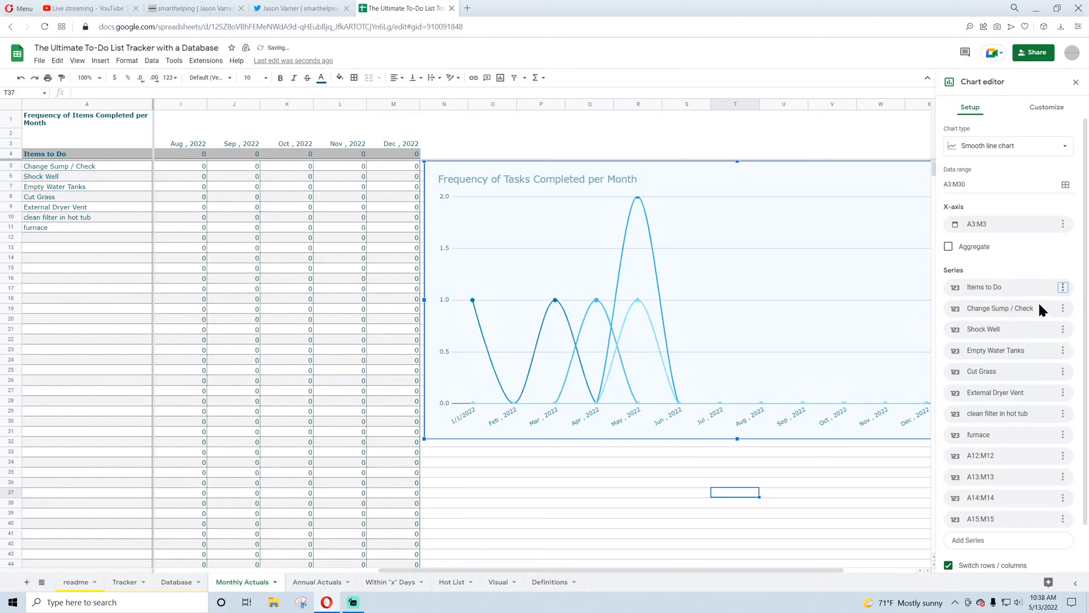
click(1076, 82)
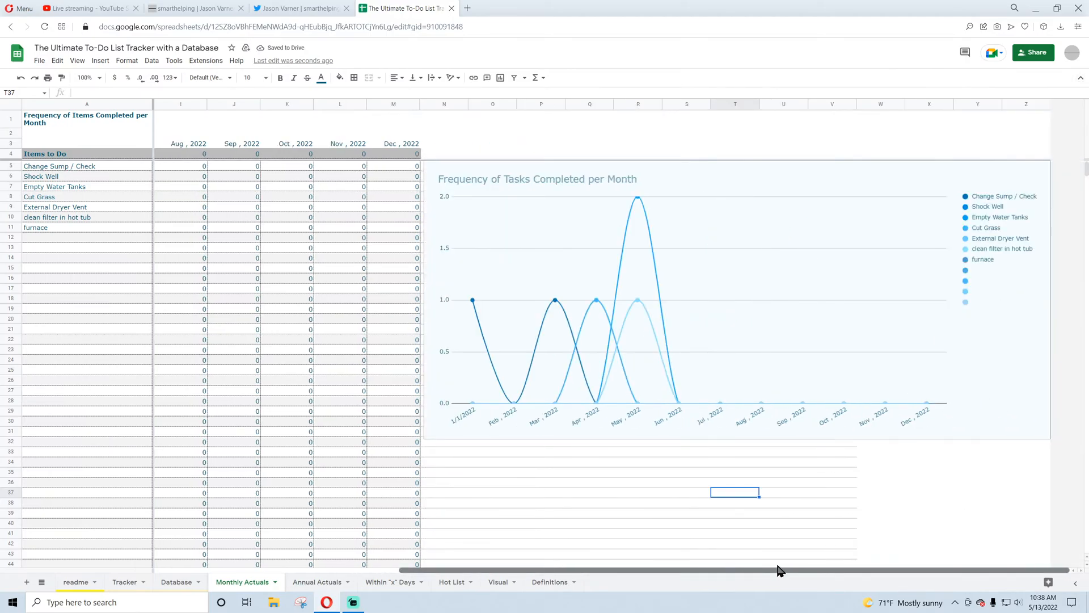
click(637, 513)
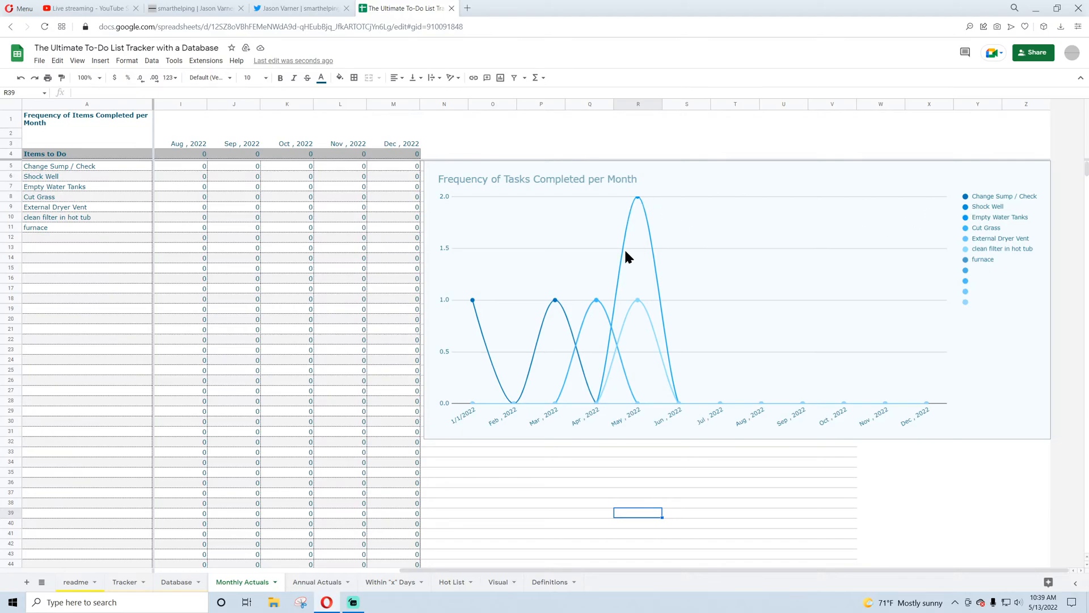
- Make the monthly chart taller by extending its lower edge to about row 37
click(558, 428)
drag(739, 439, 740, 492)
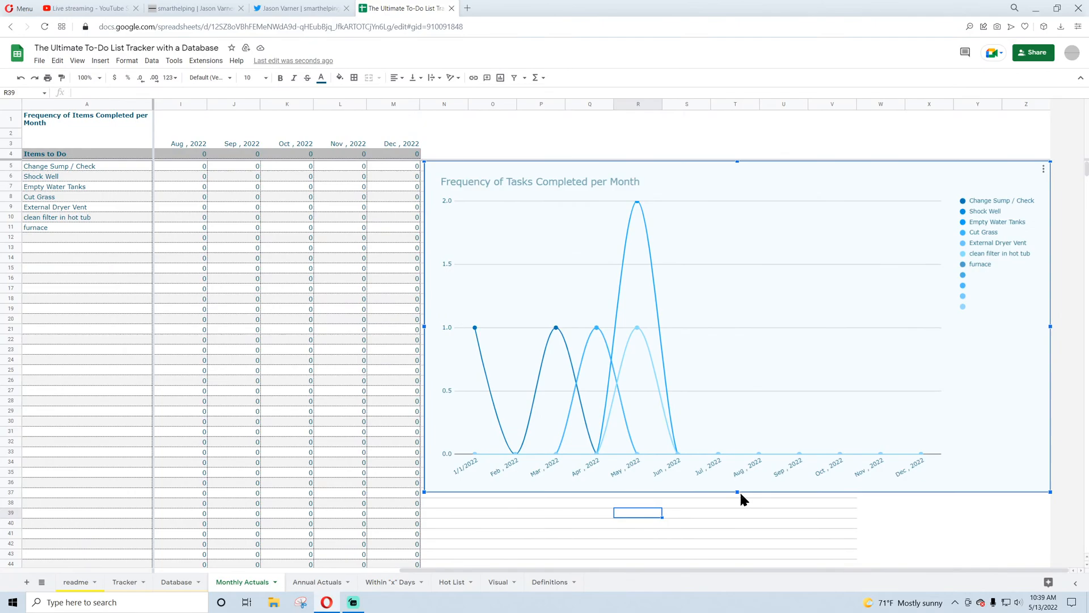
click(707, 513)
drag(702, 570, 448, 570)
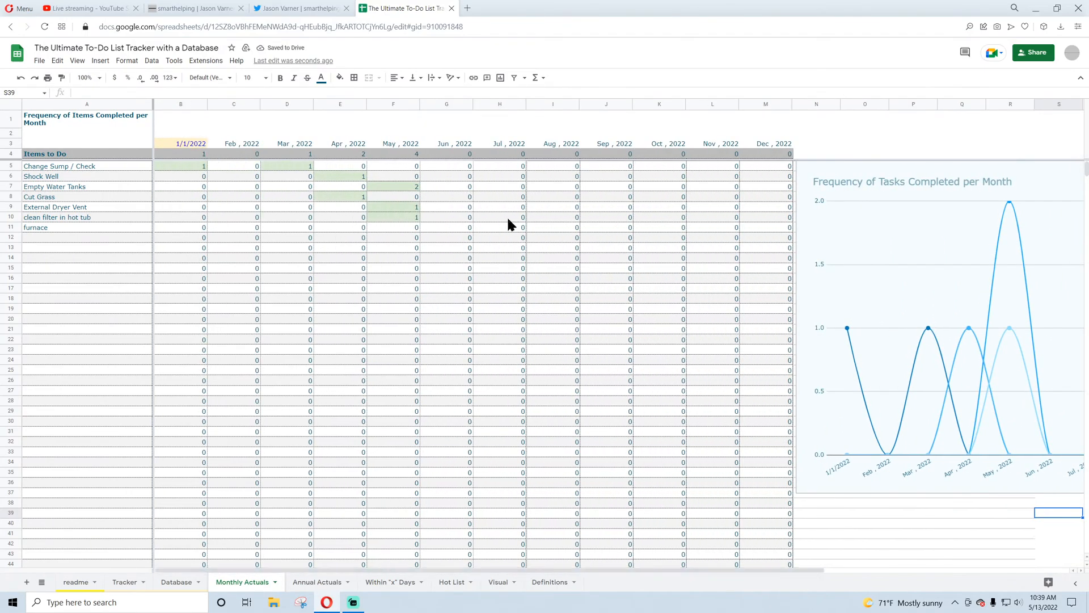
- Make the Annual Actuals chart taller by extending its lower edge to about row 40
click(314, 580)
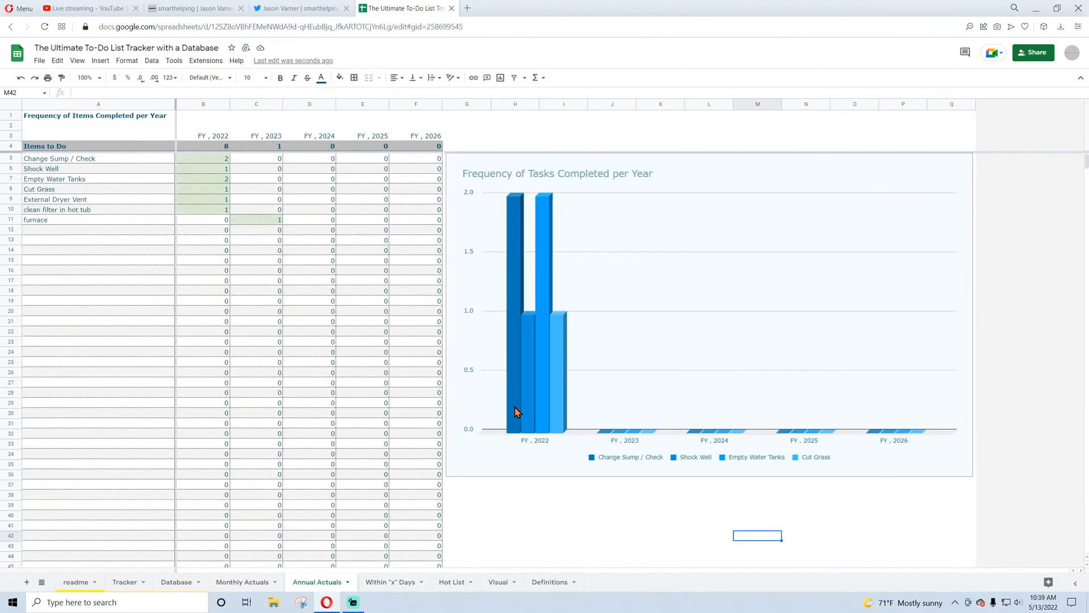
click(511, 360)
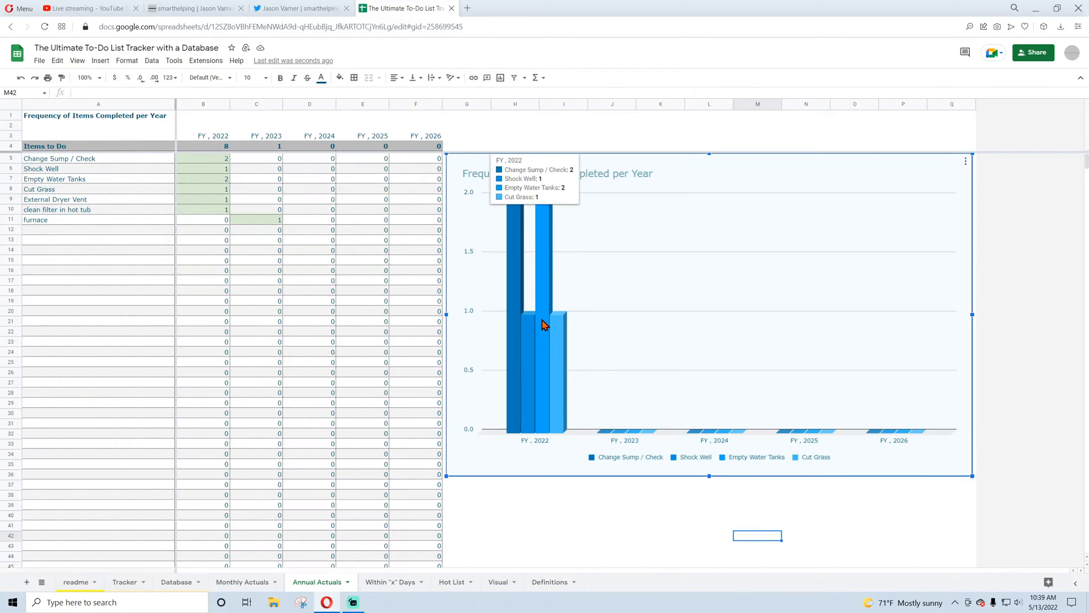
click(563, 529)
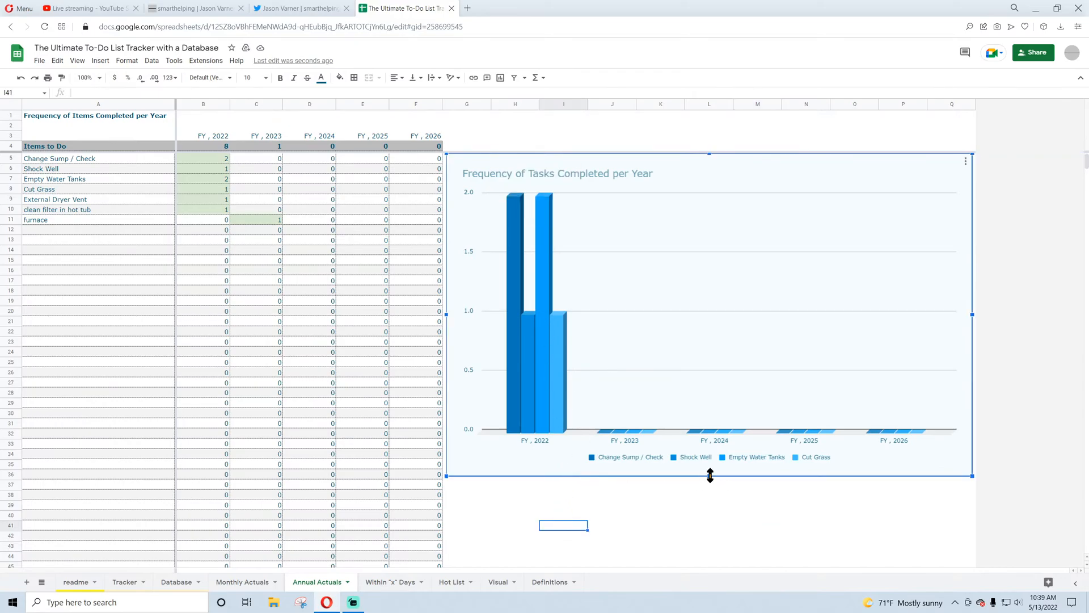
drag(709, 475, 709, 518)
click(661, 535)
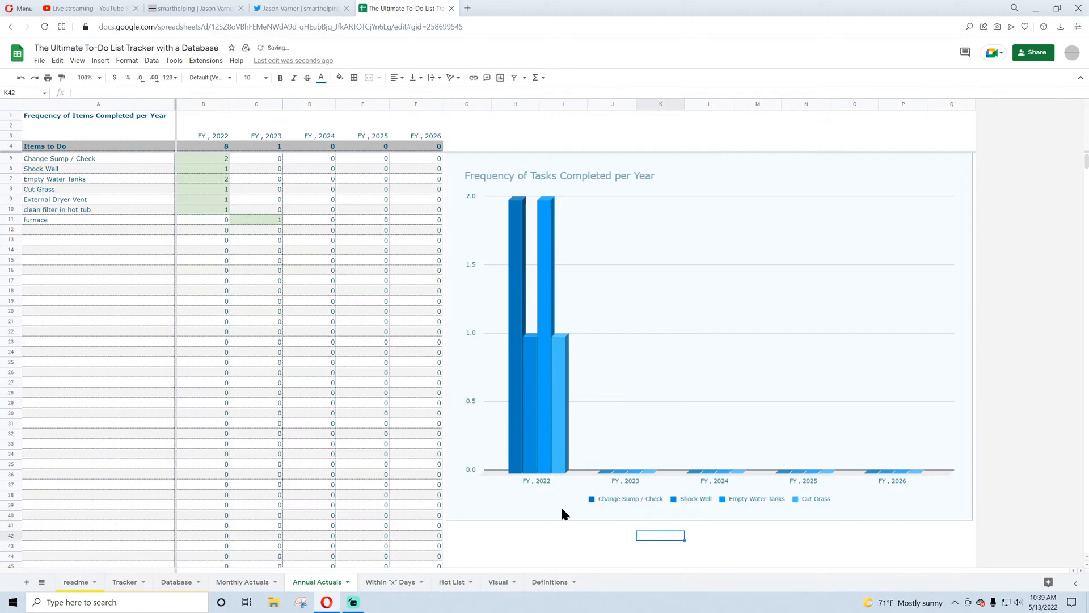
- Slant the horizontal axis labels of the Annual Actuals chart by 30° and close the chart editor
double_click(541, 478)
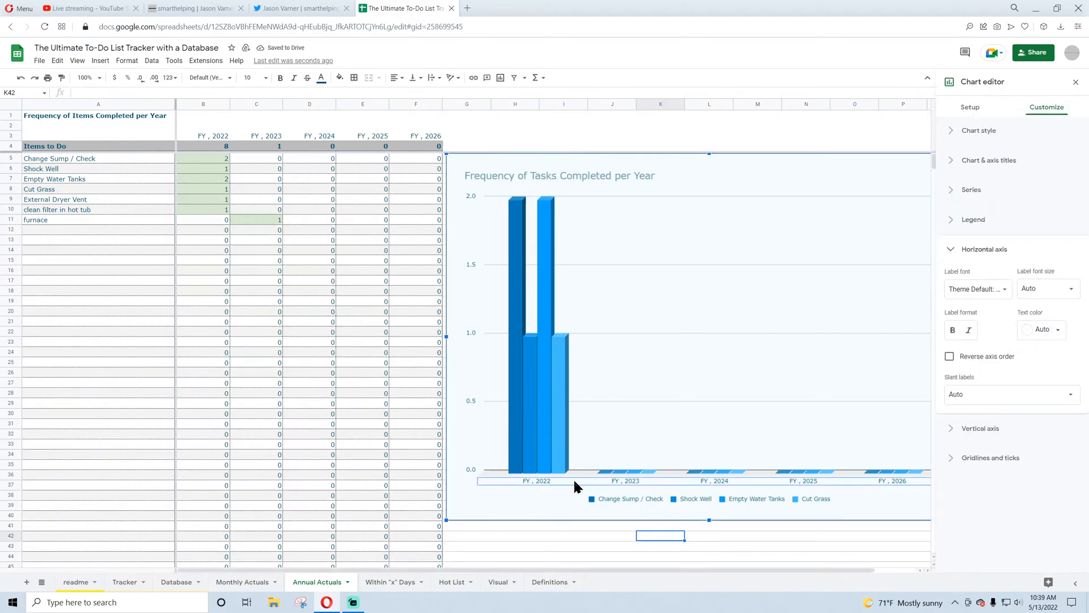
click(988, 396)
click(969, 445)
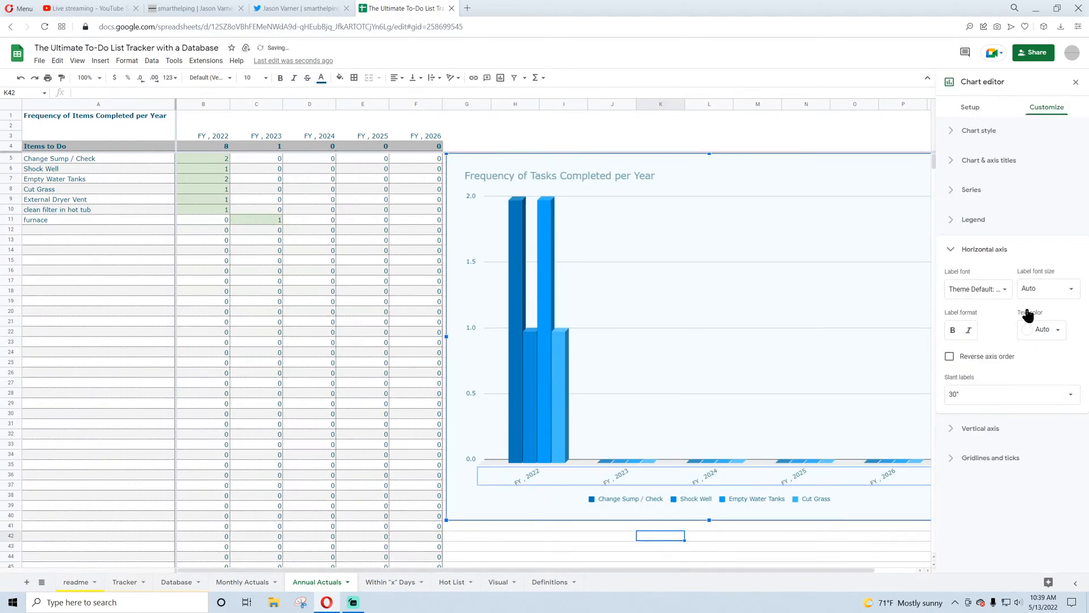
click(1076, 83)
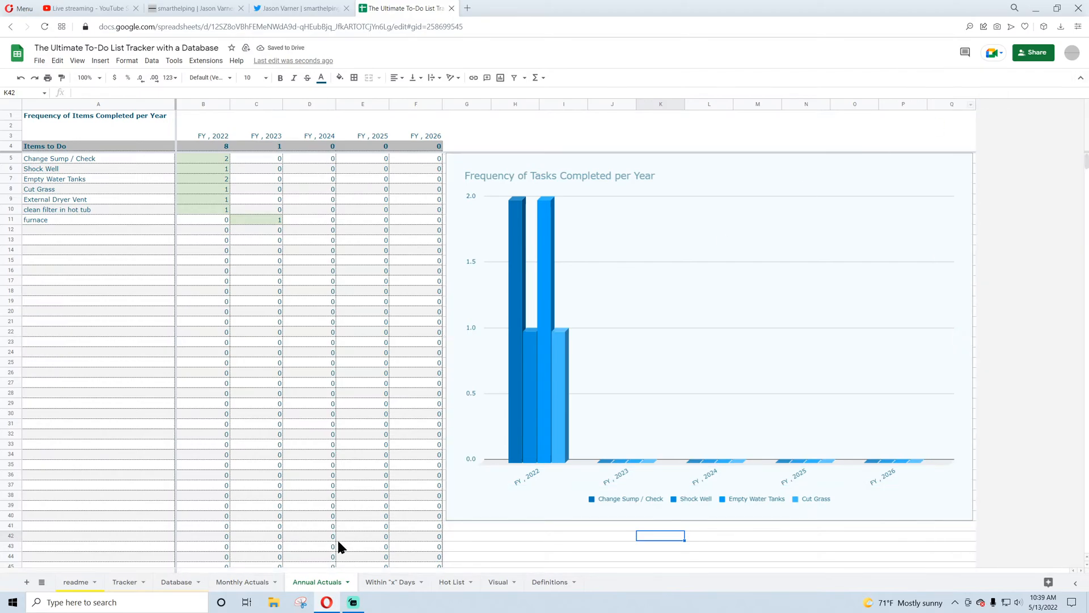
- Review the Monthly Actuals and Database sheets, check the live stream's analytics in YouTube Studio, and return to the Tracker sheet
click(246, 582)
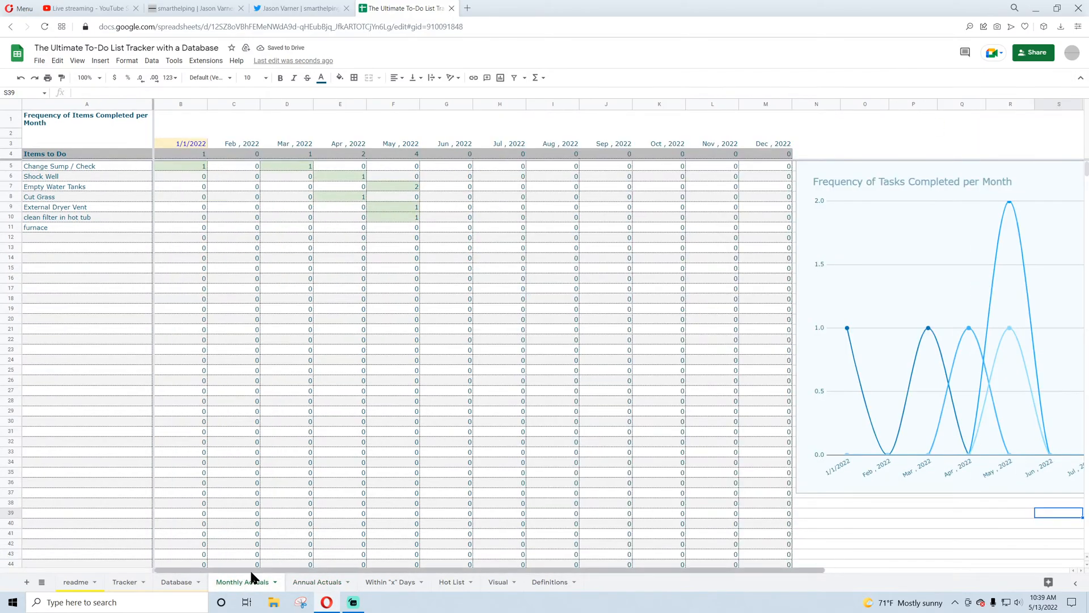
click(173, 582)
click(104, 7)
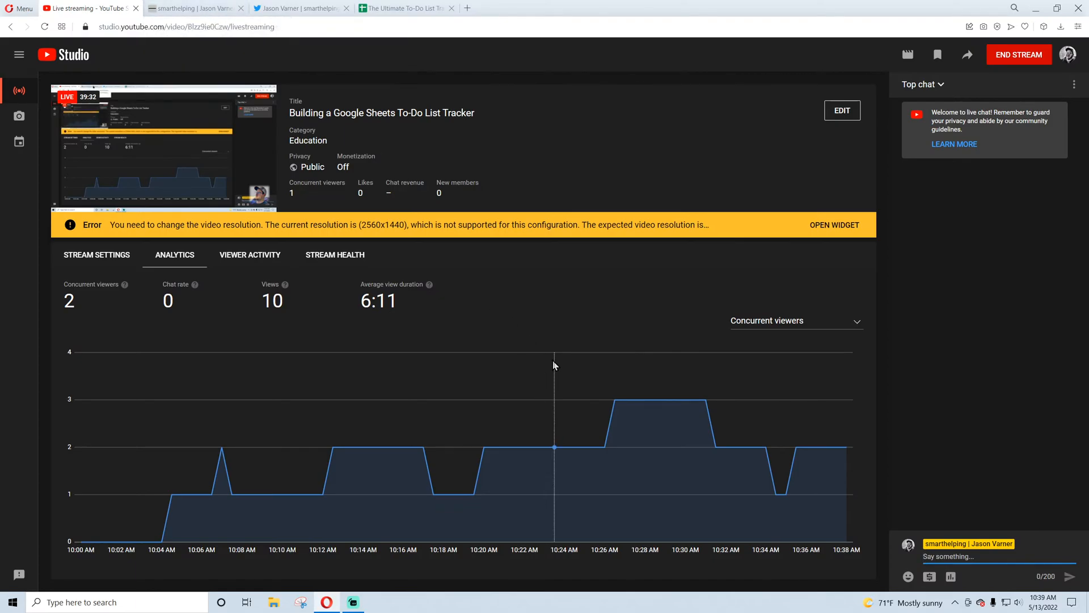
click(283, 8)
click(419, 8)
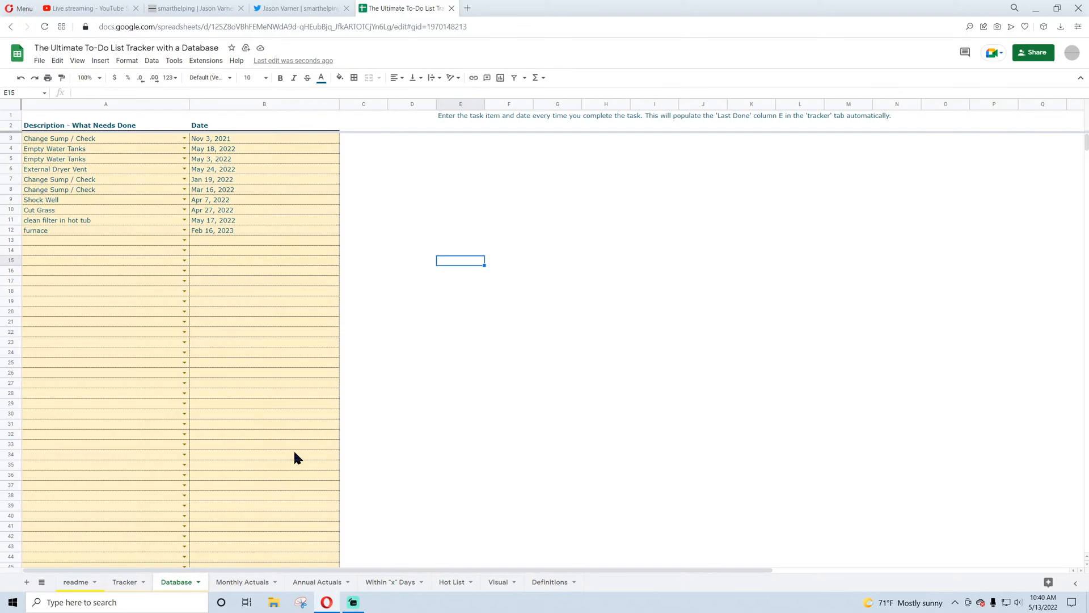
click(126, 583)
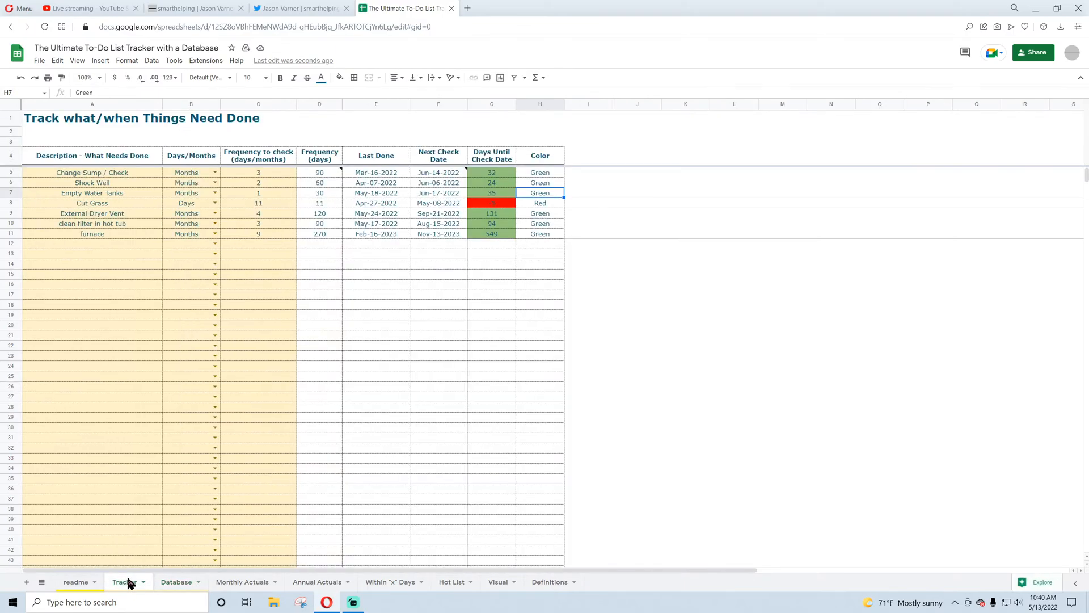
- Switch to the smarthelping site and examine the to-do list tracking tool's title, price and description
click(172, 11)
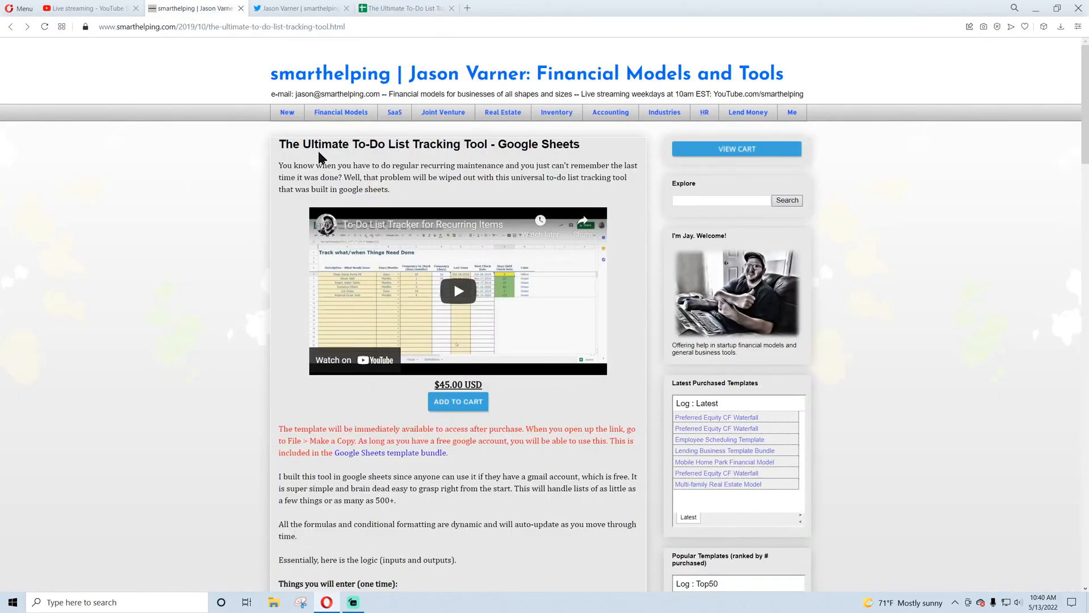
drag(305, 143, 452, 149)
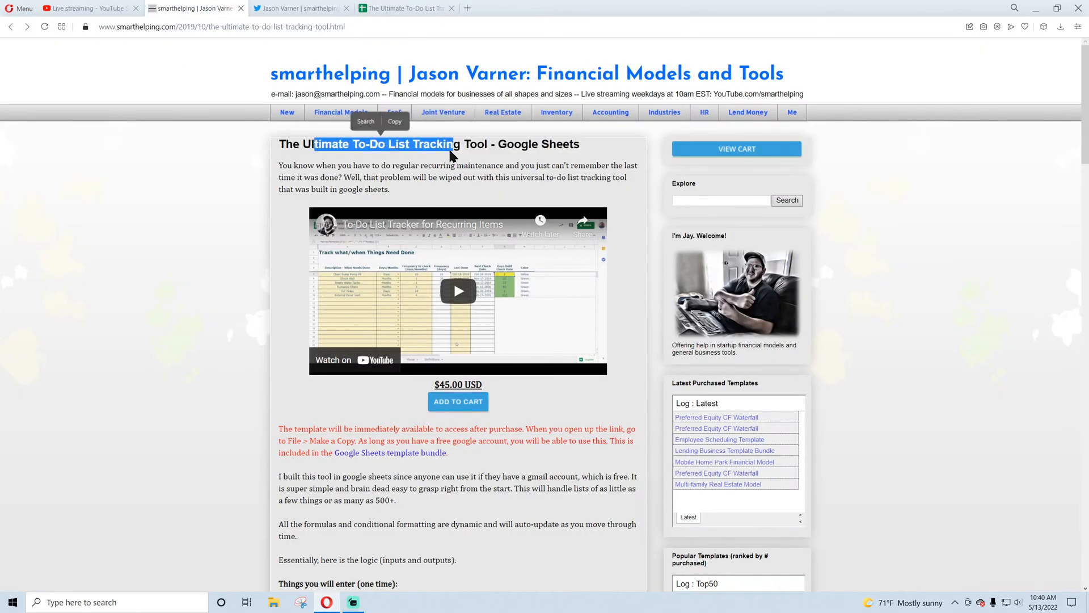
click(471, 147)
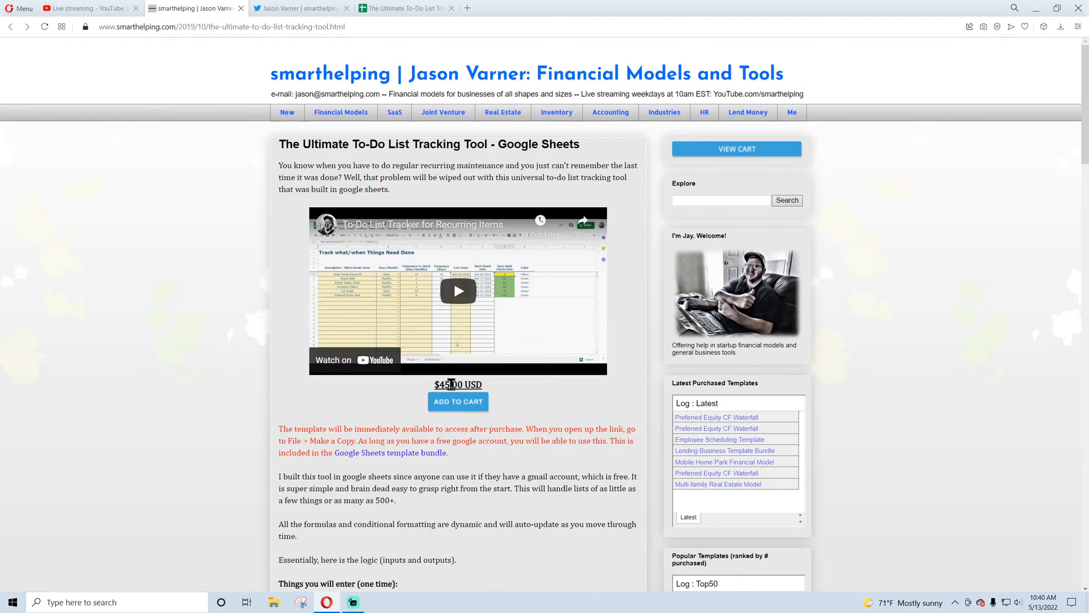
drag(451, 385, 456, 386)
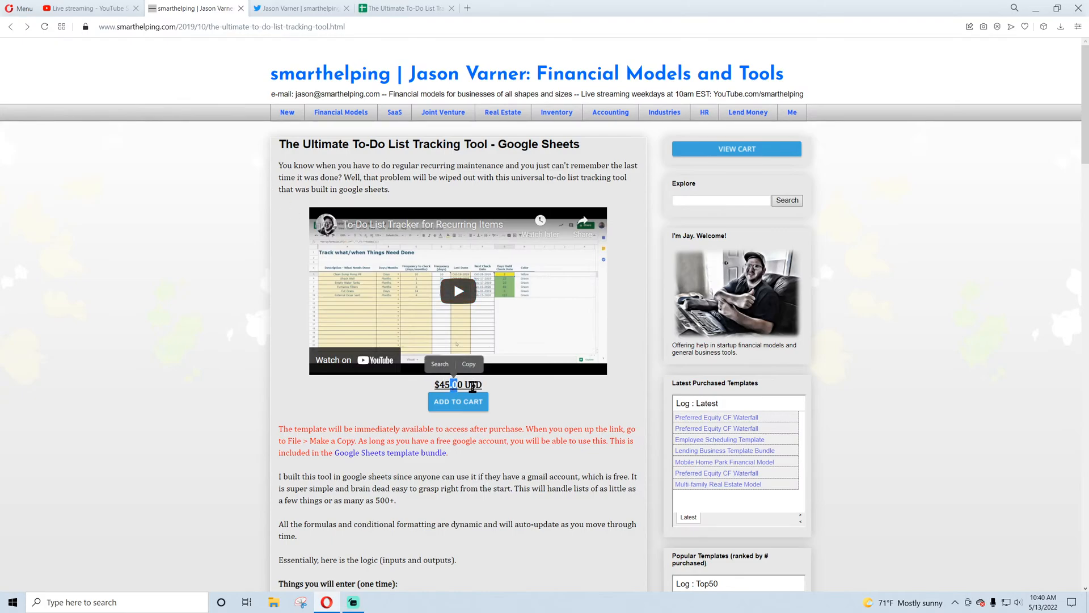
click(498, 460)
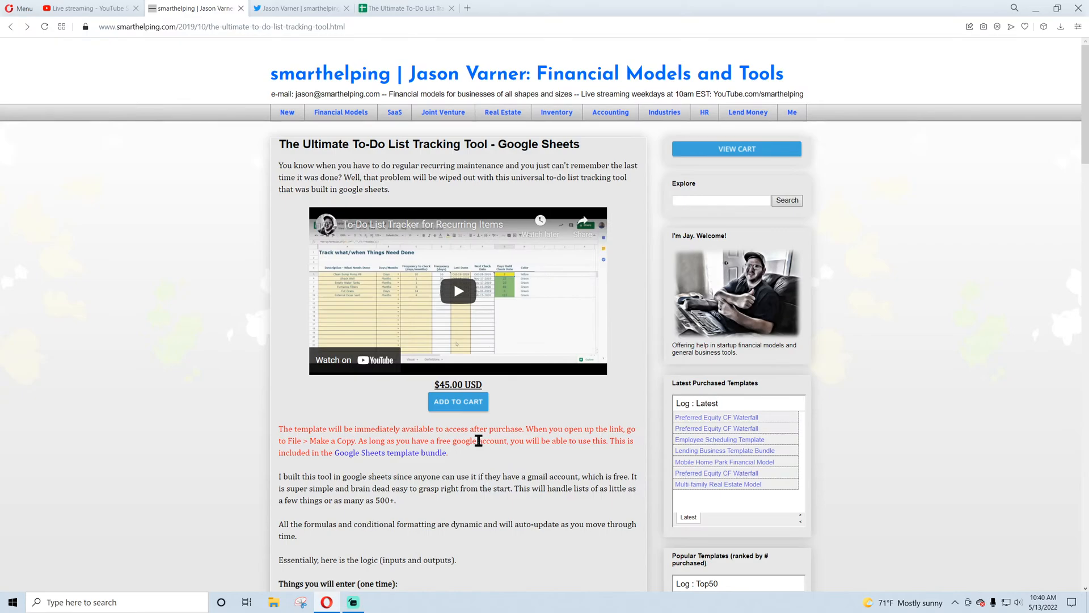
scroll(477, 474, down, 7)
scroll(480, 476, up, 7)
- Browse the site's template bundles: Lend Money, HR, Industries, Accounting, Inventory, SaaS, Joint Venture and the full Financial Models list
click(750, 113)
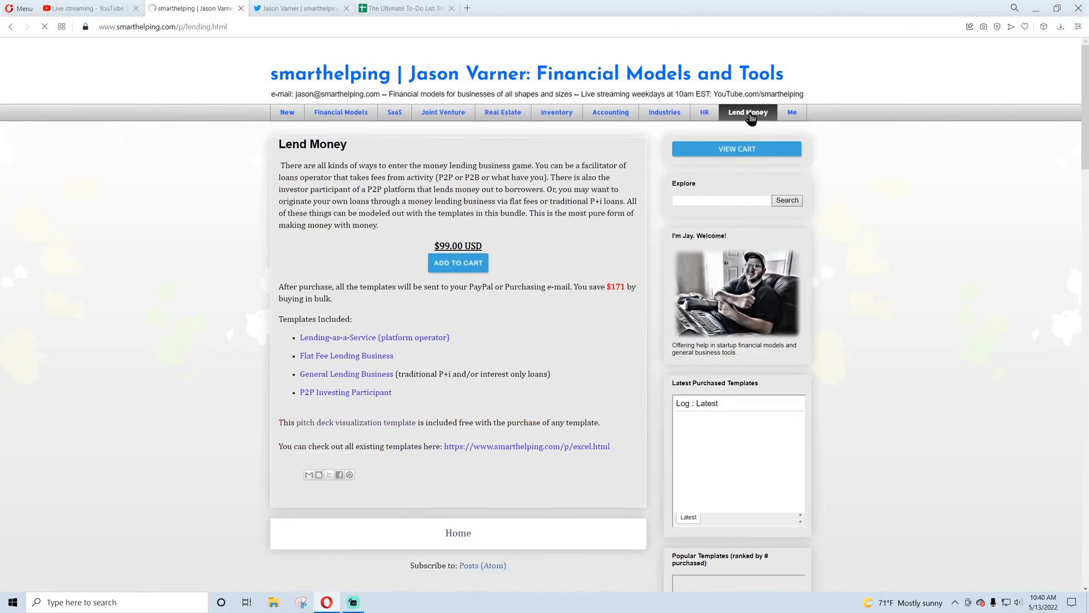
click(705, 113)
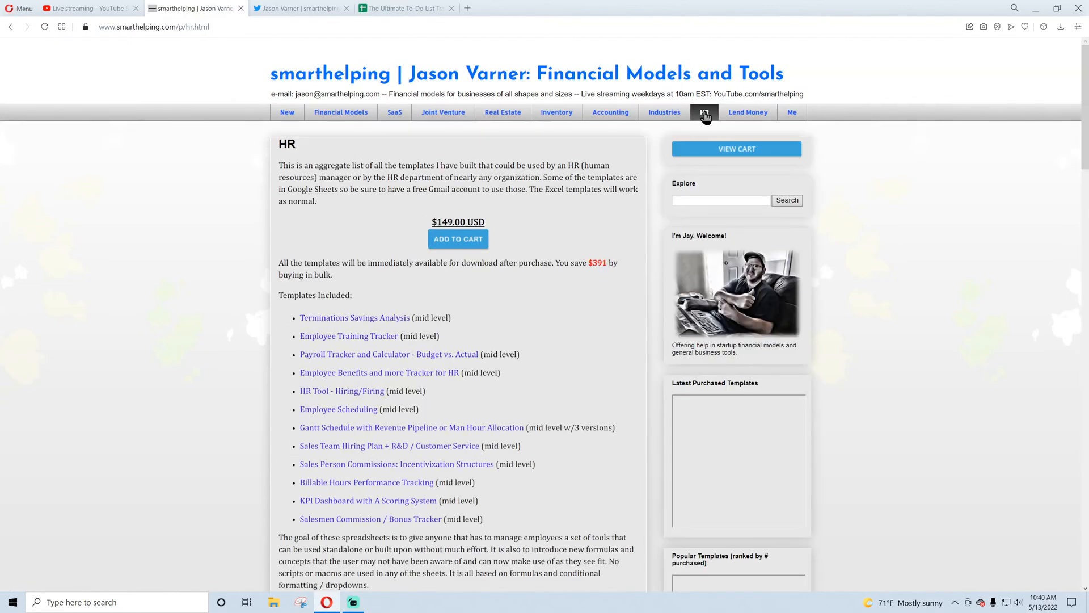
click(665, 113)
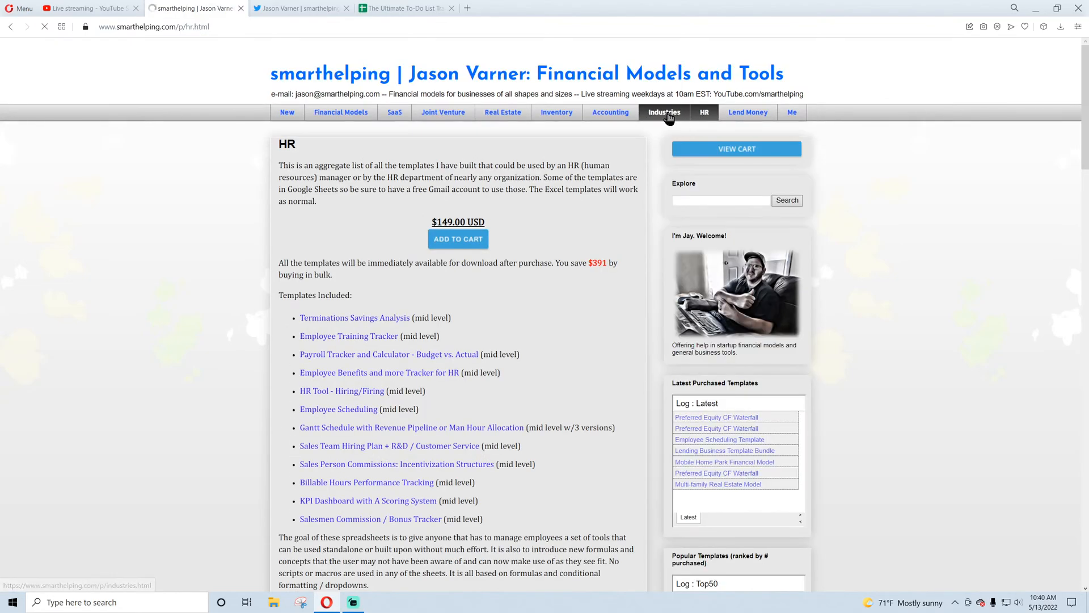
click(617, 115)
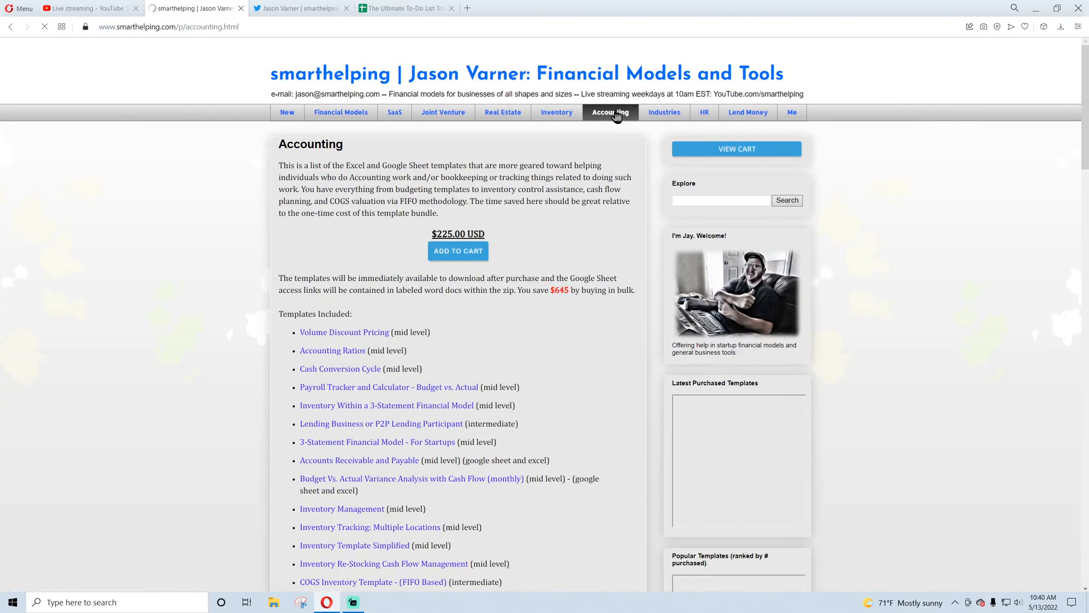
click(556, 113)
click(395, 114)
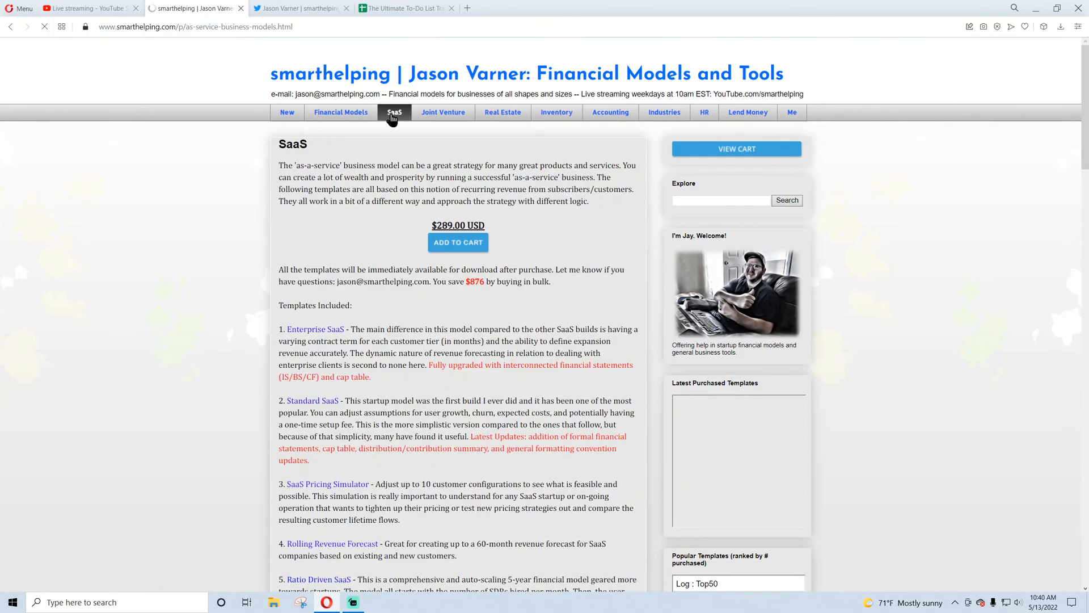
click(443, 119)
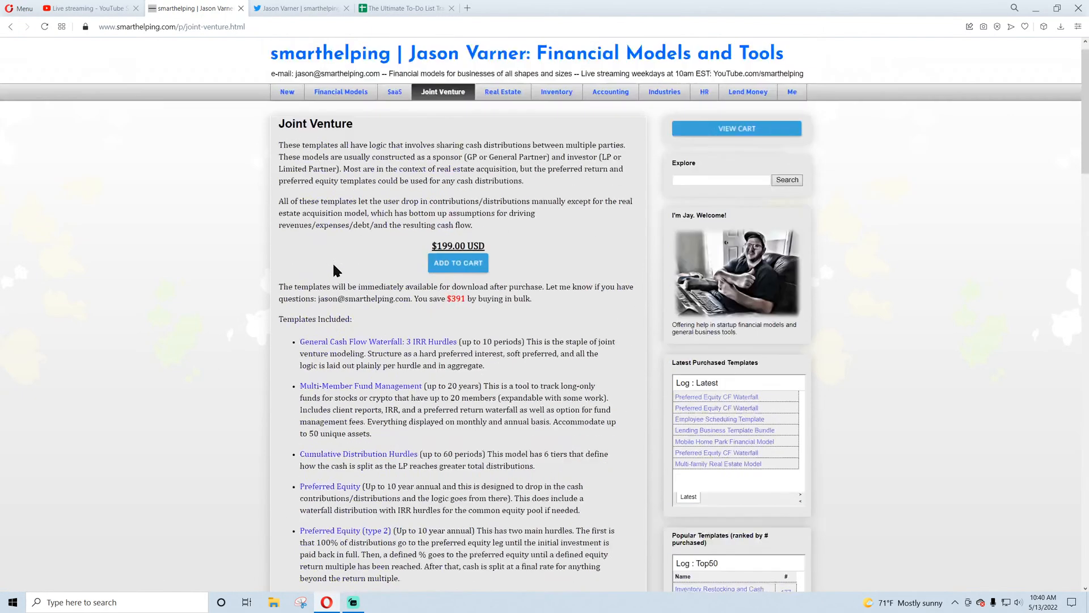
click(336, 116)
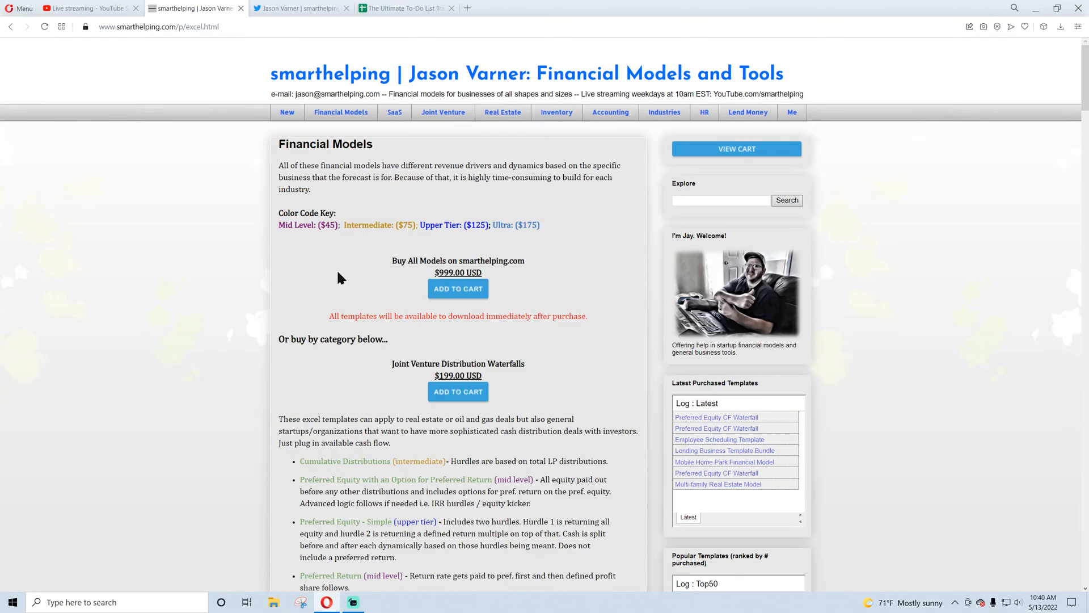
scroll(338, 276, down, 15)
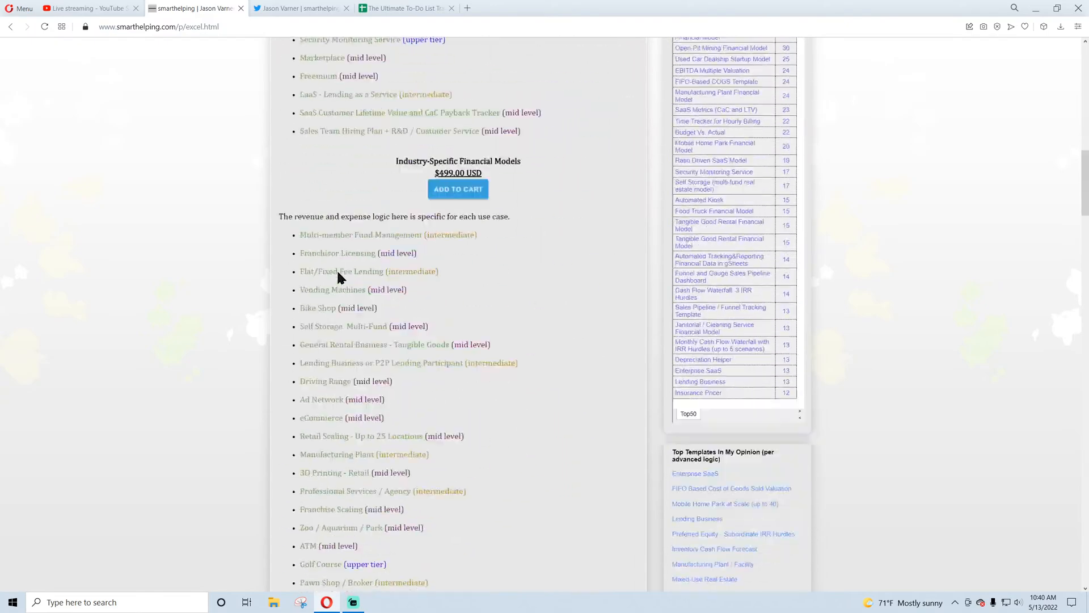
scroll(336, 268, up, 15)
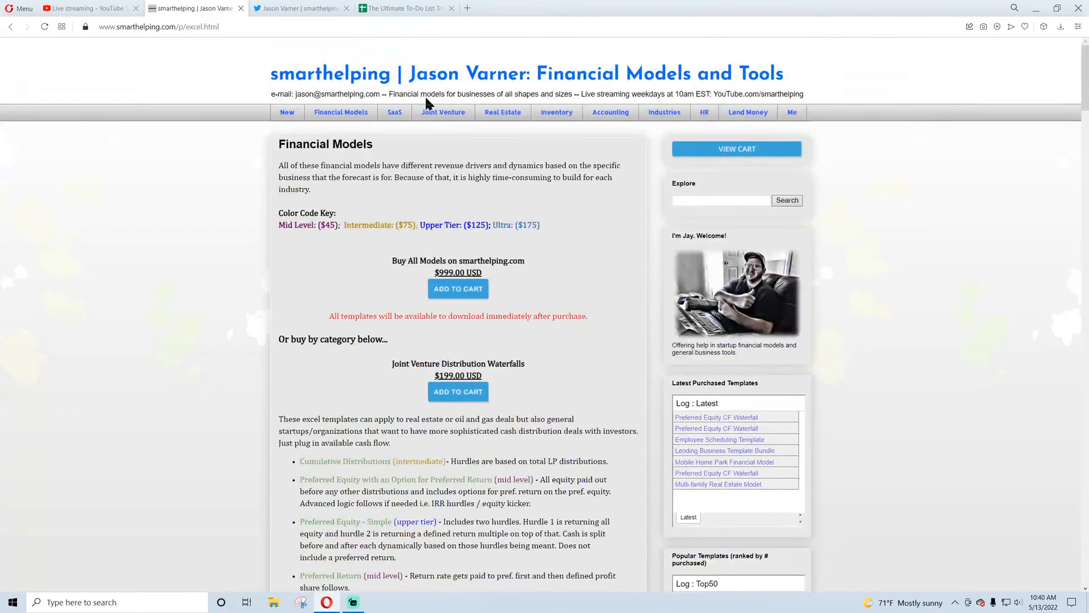
- Switch back to the to-do list spreadsheet and select the title cell A1 of the Tracker sheet
click(407, 8)
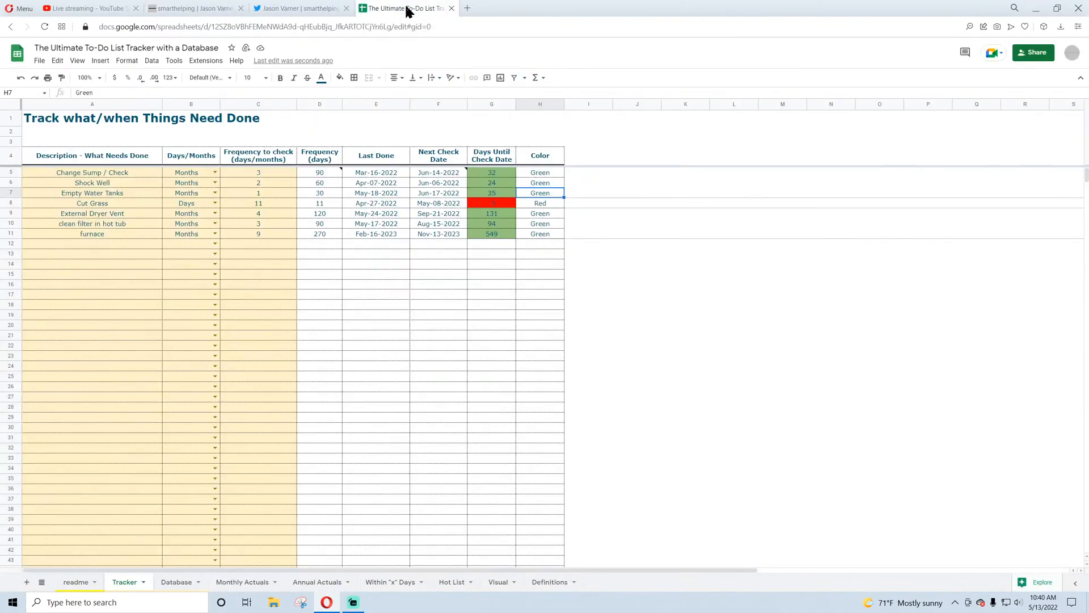
click(734, 295)
click(50, 123)
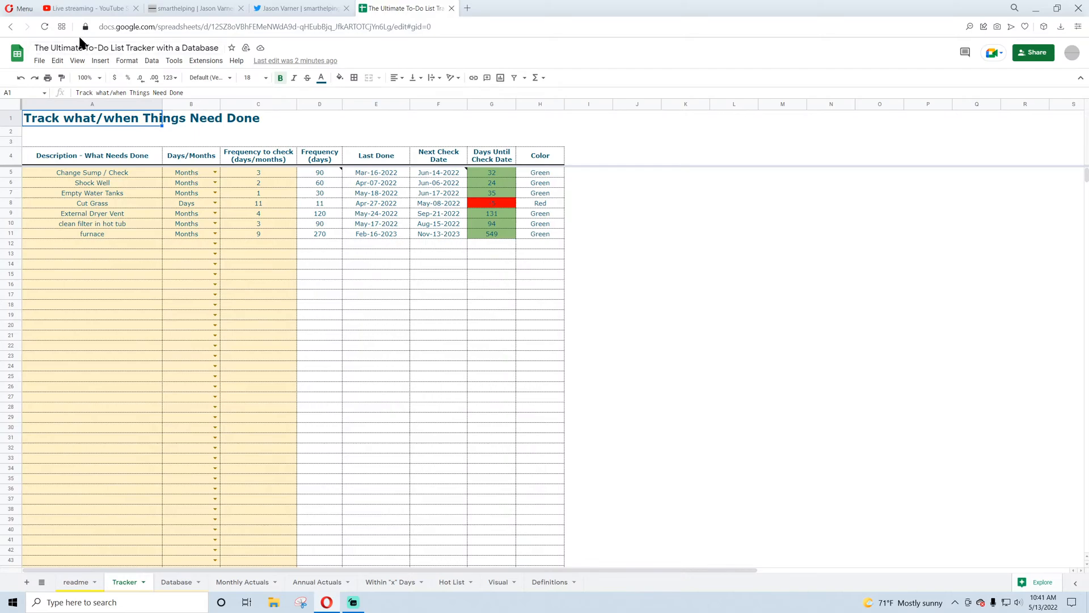
- Switch to YouTube Studio and request to end the live stream
click(93, 8)
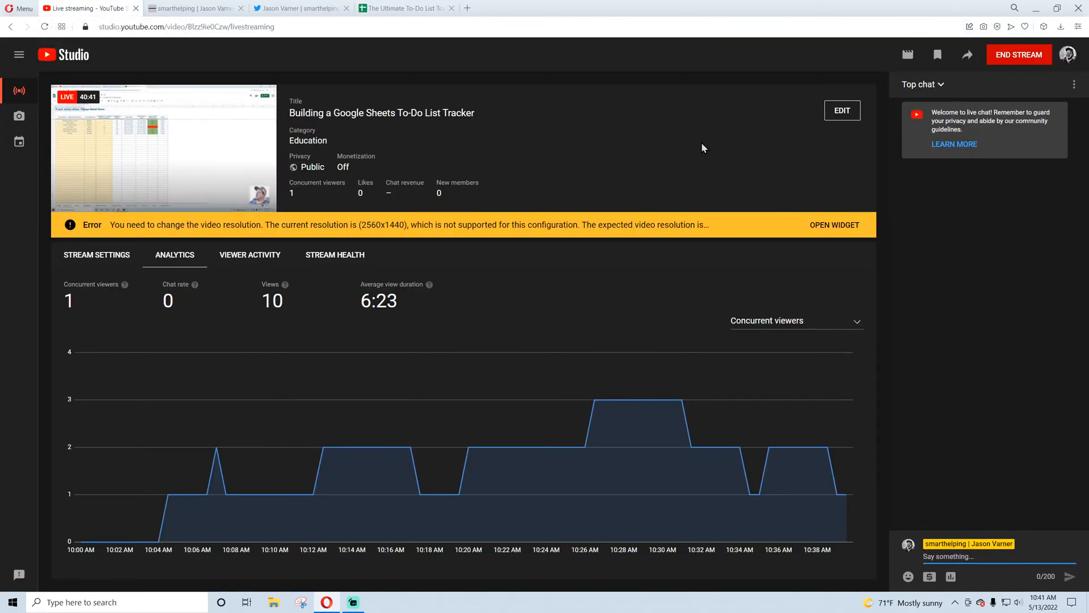
click(1021, 57)
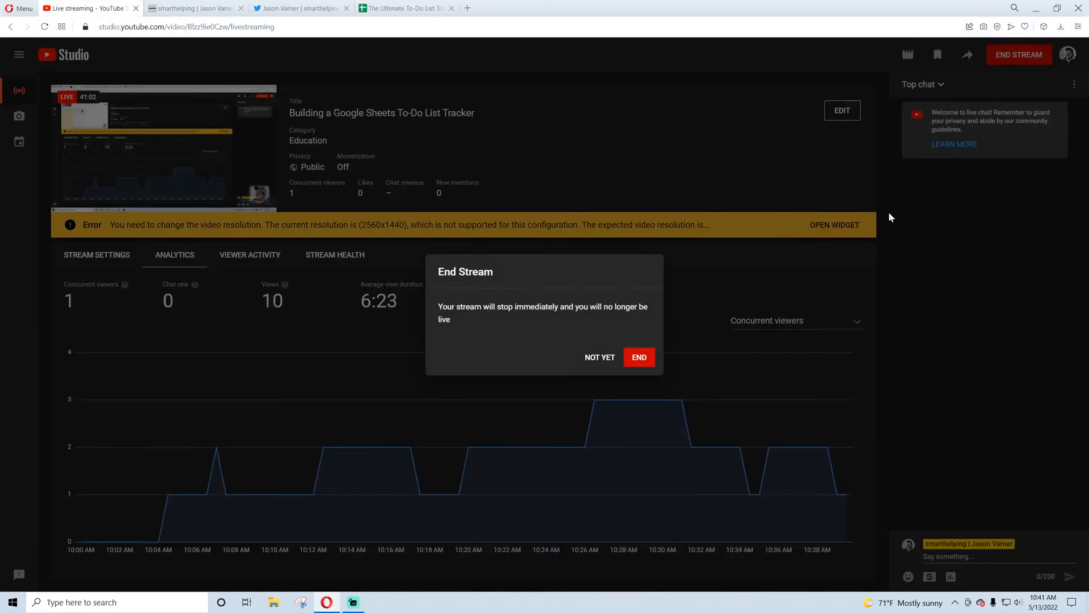